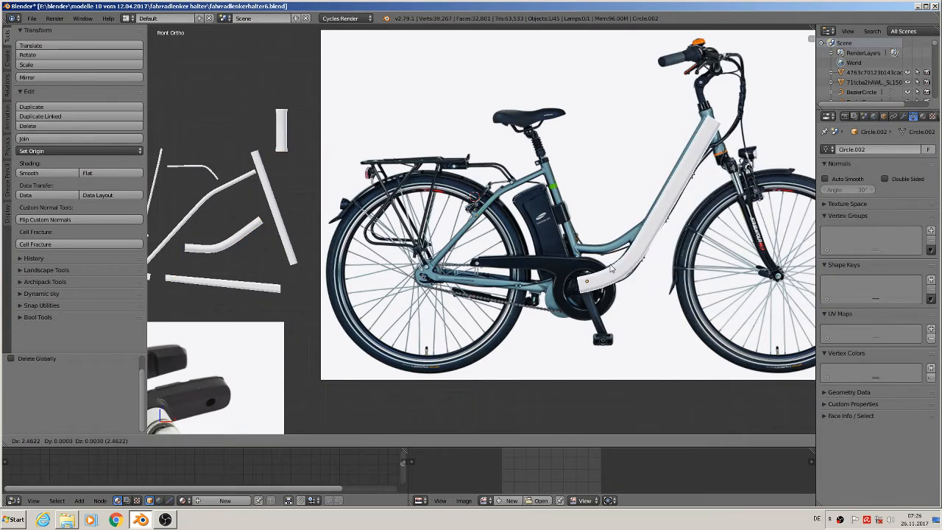
# Move the modelled tube about 2.453 units along X onto the down tube of the bicycle reference image.
pyautogui.click(609, 270)
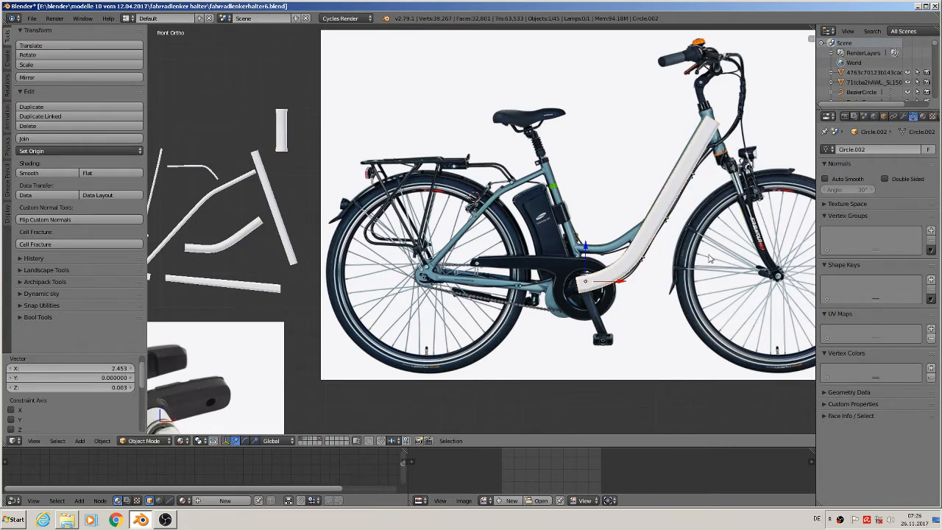
pyautogui.scroll(3, 719, 217)
pyautogui.scroll(3, 527, 203)
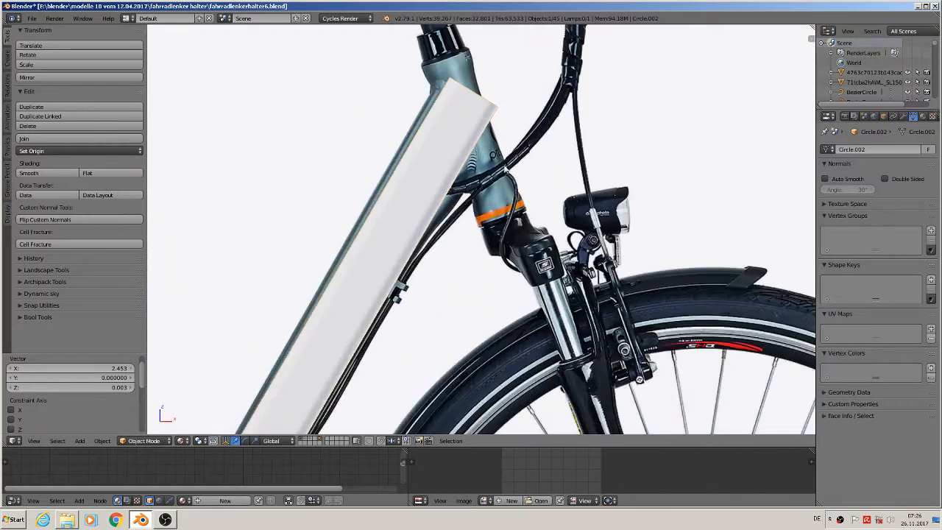
# Mark the selected edge loop at the tube's upper end as a UV seam.
pyautogui.press('Tab')
pyautogui.scroll(-4, 481, 229)
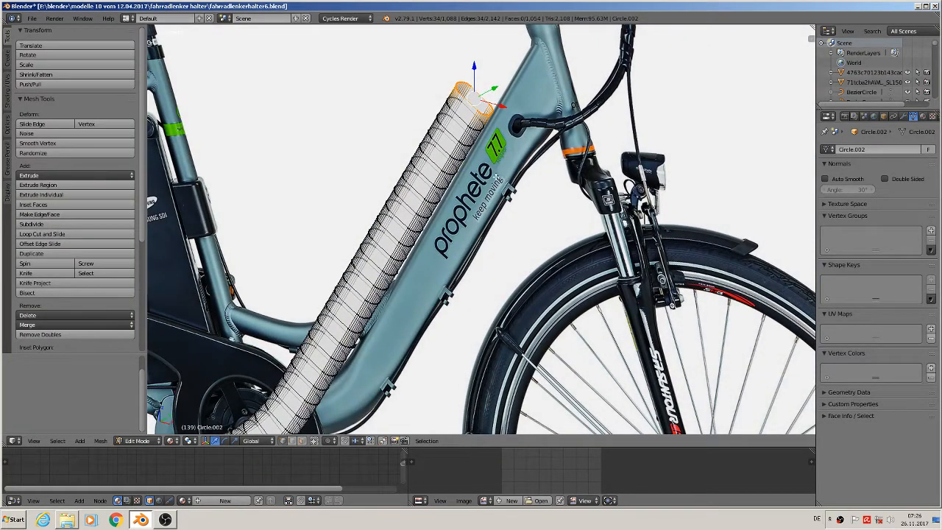
pyautogui.click(10, 92)
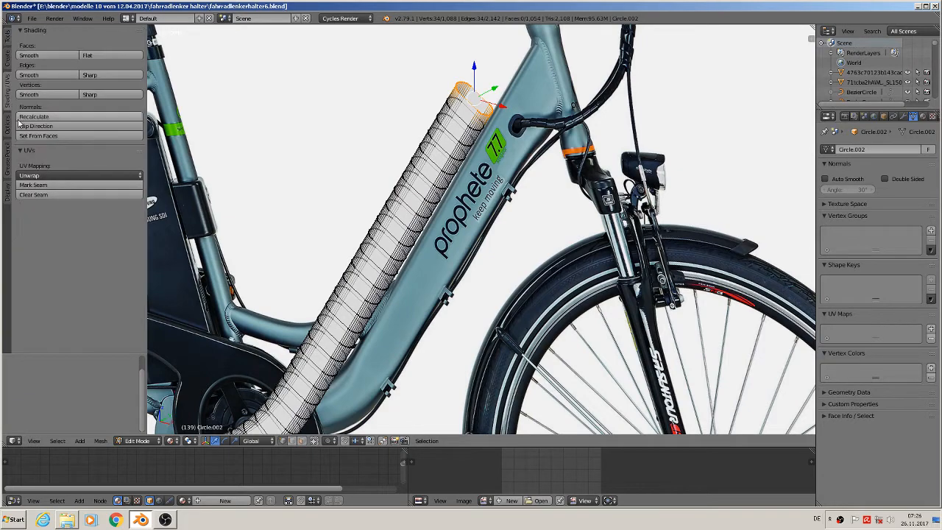
pyautogui.click(62, 187)
# Mark the edge loop around the tube's lower open end as a UV seam.
pyautogui.keyDown('shift'); pyautogui.moveTo(433, 390); pyautogui.dragTo(778, 195, button='middle'); pyautogui.keyUp('shift')
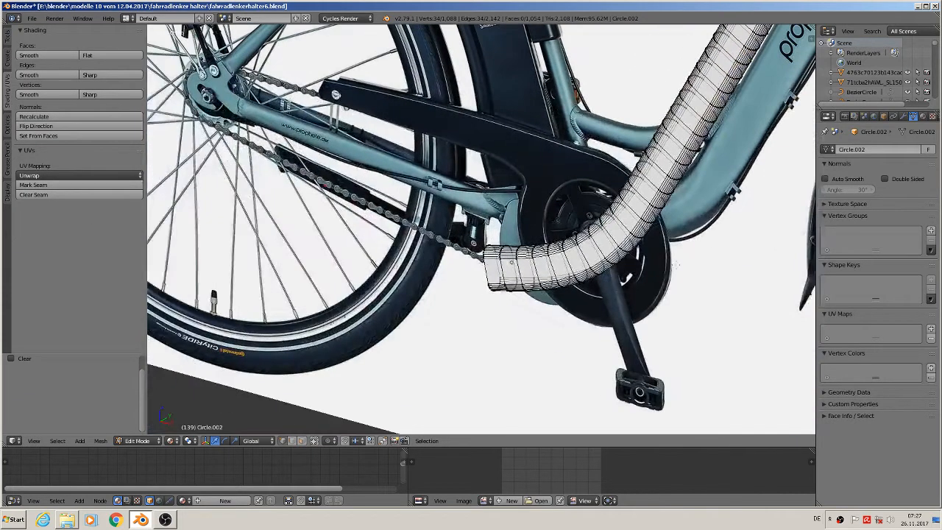
pyautogui.scroll(2, 676, 263)
pyautogui.keyDown('alt'); pyautogui.rightClick(407, 269); pyautogui.keyUp('alt')
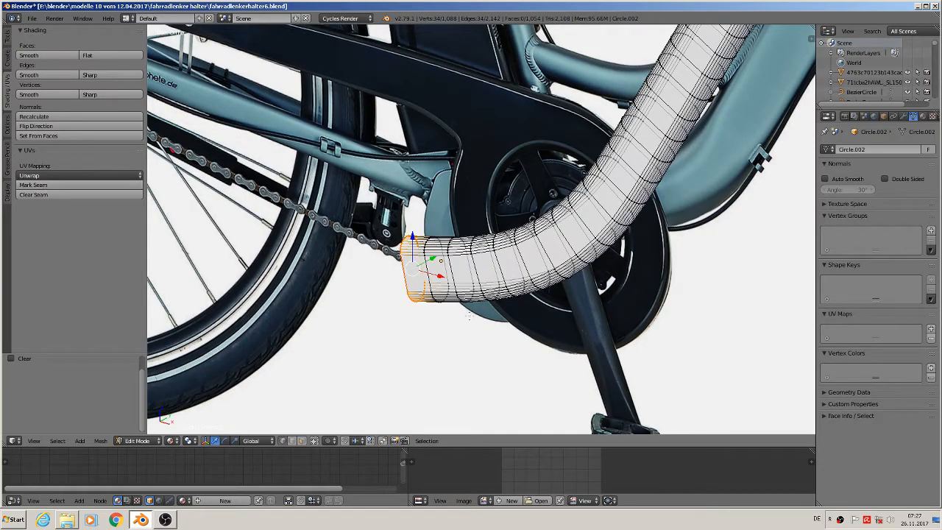
pyautogui.moveTo(469, 315); pyautogui.dragTo(539, 308, button='middle')
pyautogui.scroll(6, 428, 251)
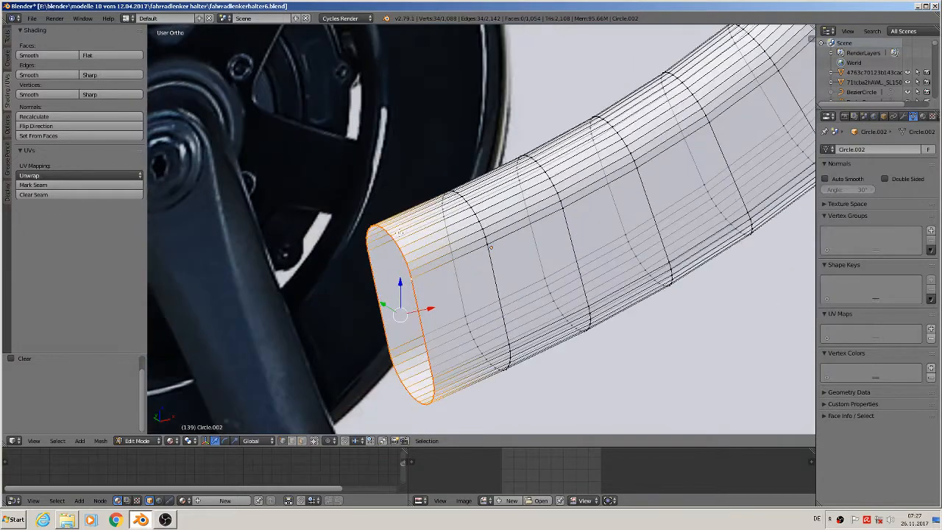
# Mark one lengthwise edge line running the full length of the tube as a UV seam.
pyautogui.press('a')
pyautogui.keyDown('alt'); pyautogui.rightClick(385, 224); pyautogui.keyUp('alt')
pyautogui.scroll(-7, 438, 229)
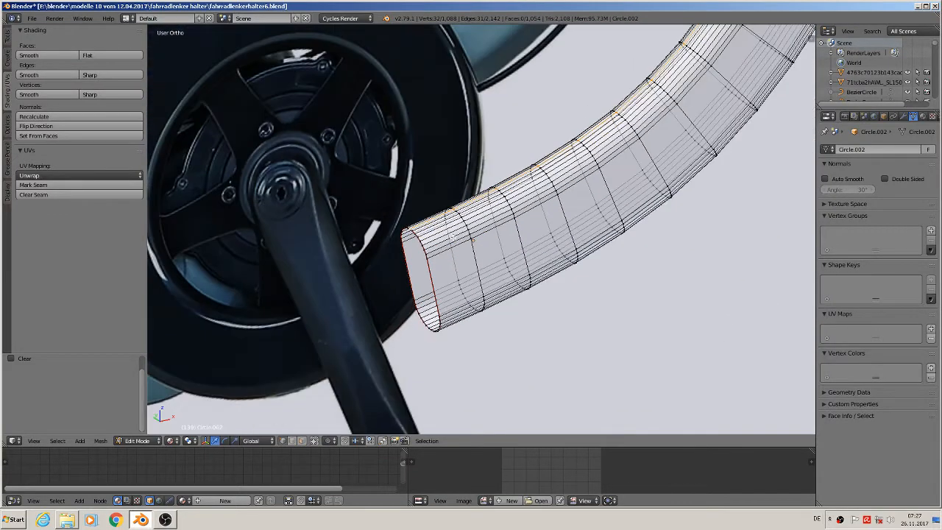
pyautogui.scroll(-8, 460, 242)
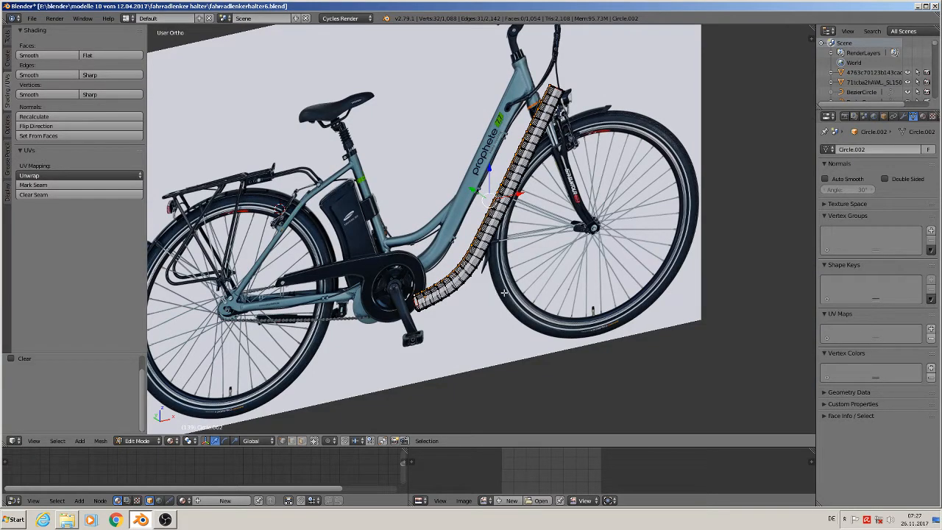
pyautogui.moveTo(504, 296); pyautogui.dragTo(445, 276, button='middle')
pyautogui.scroll(6, 481, 258)
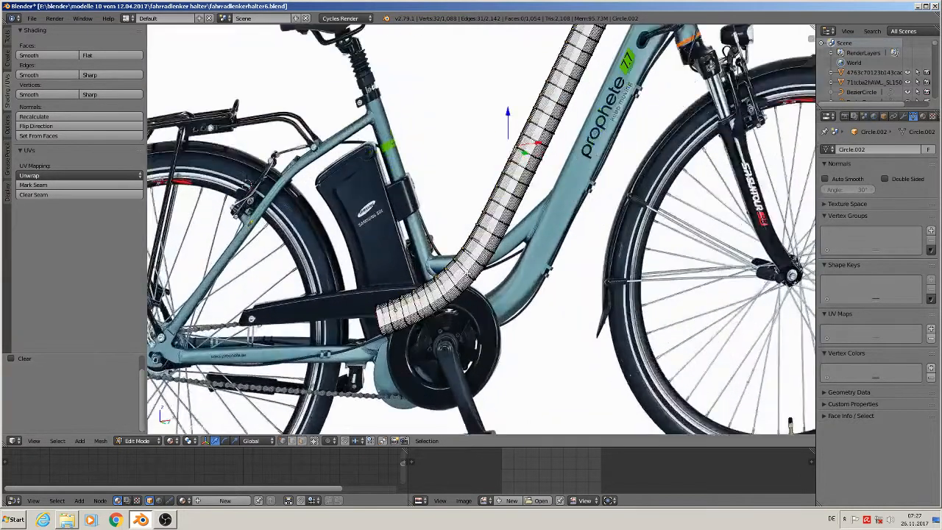
pyautogui.scroll(6, 419, 291)
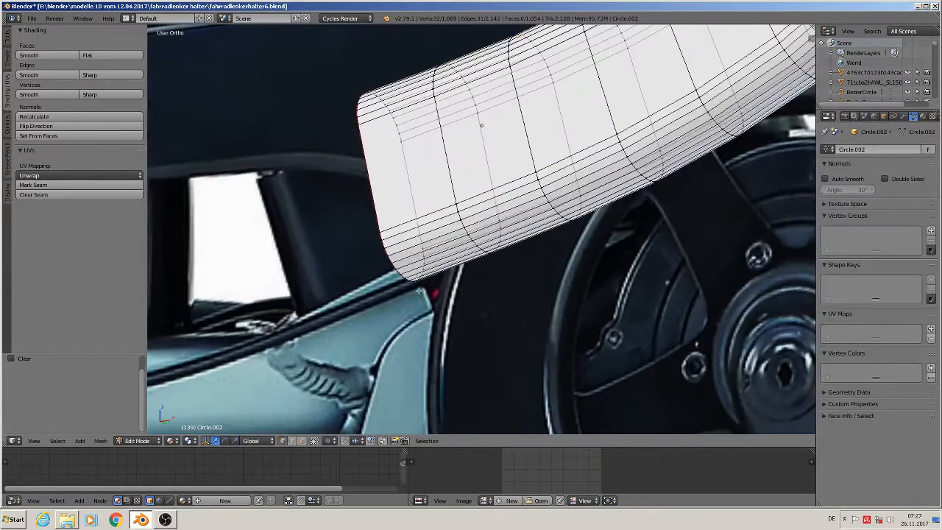
pyautogui.moveTo(429, 280); pyautogui.dragTo(519, 306, button='middle')
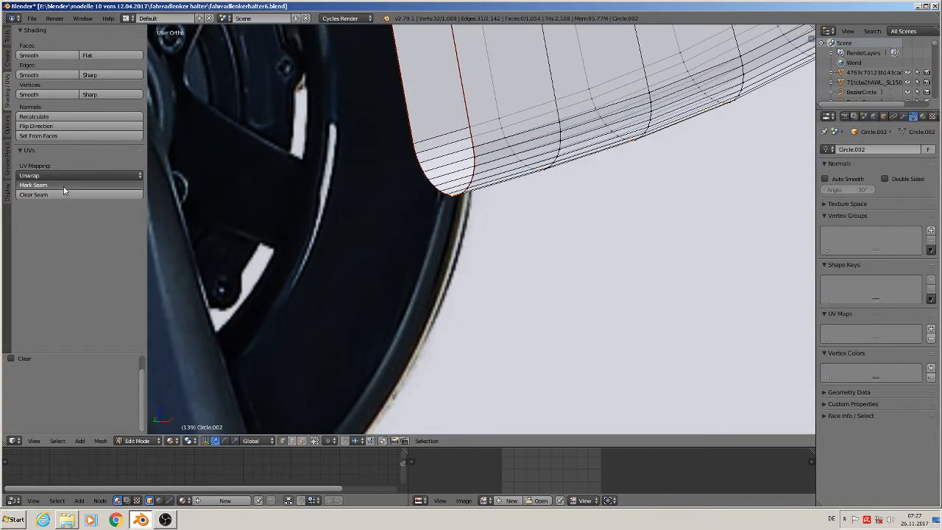
pyautogui.scroll(-8, 481, 229)
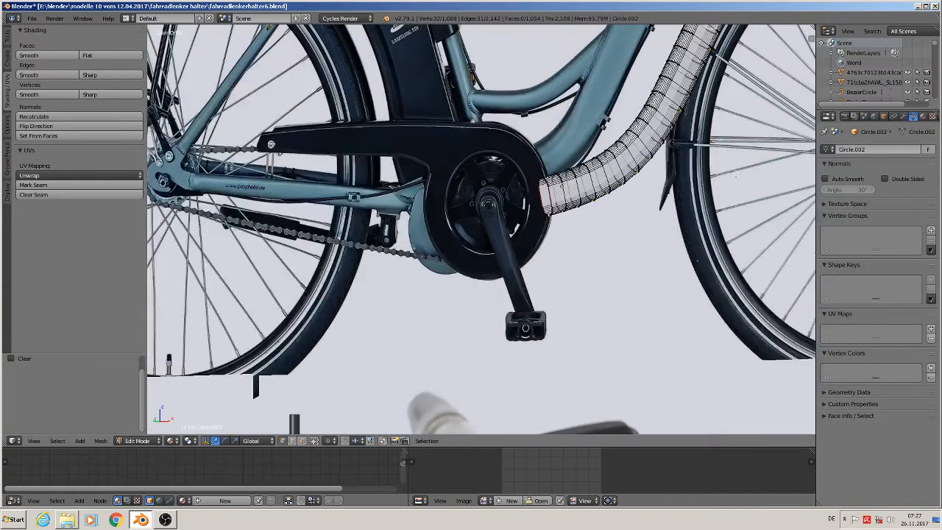
pyautogui.keyDown('shift'); pyautogui.moveTo(736, 174); pyautogui.dragTo(441, 346, button='middle'); pyautogui.keyUp('shift')
pyautogui.scroll(-3, 441, 346)
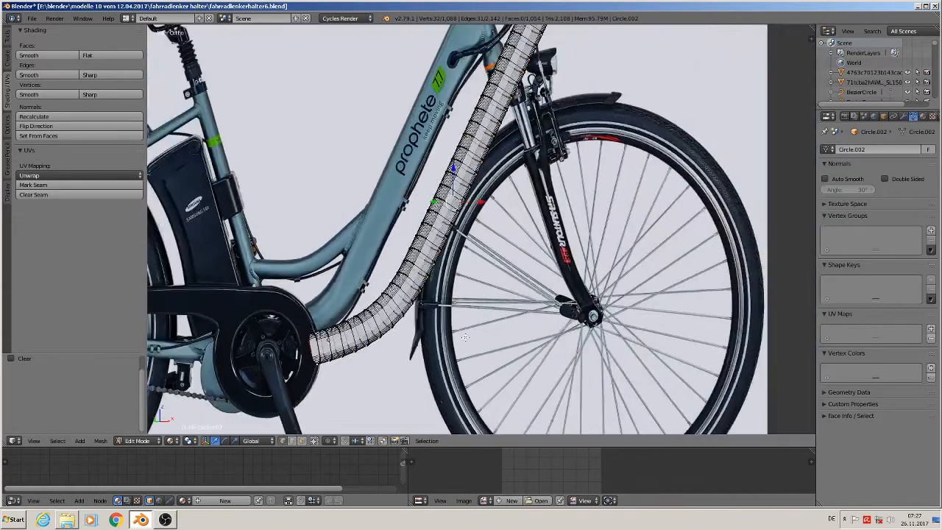
# Select the tube's whole mesh from the front view and apply the scale to the object.
pyautogui.press('KP_1')
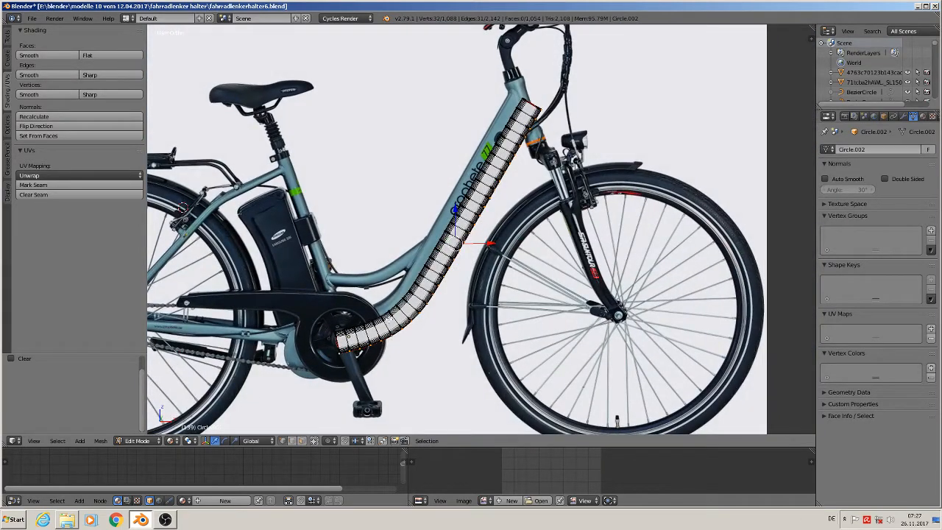
pyautogui.press('a')
pyautogui.press('a')
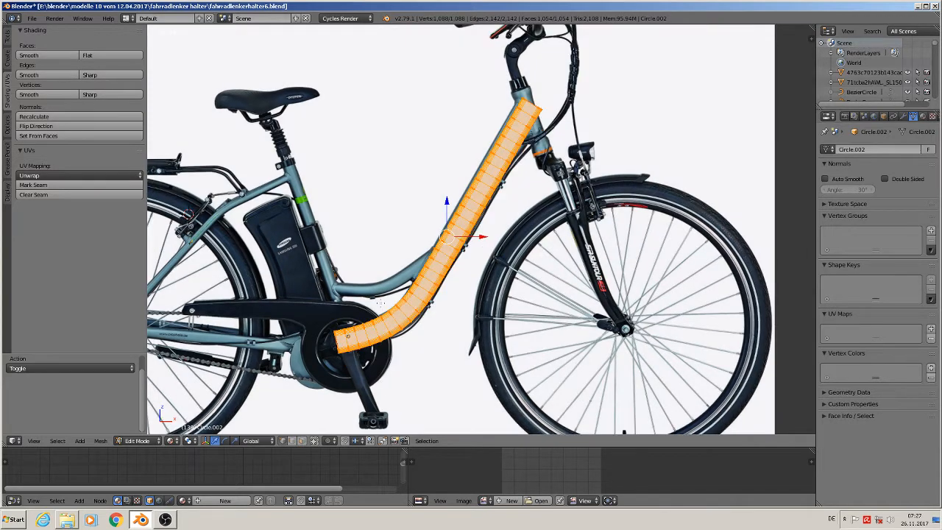
pyautogui.press('Tab')
pyautogui.click(102, 441)
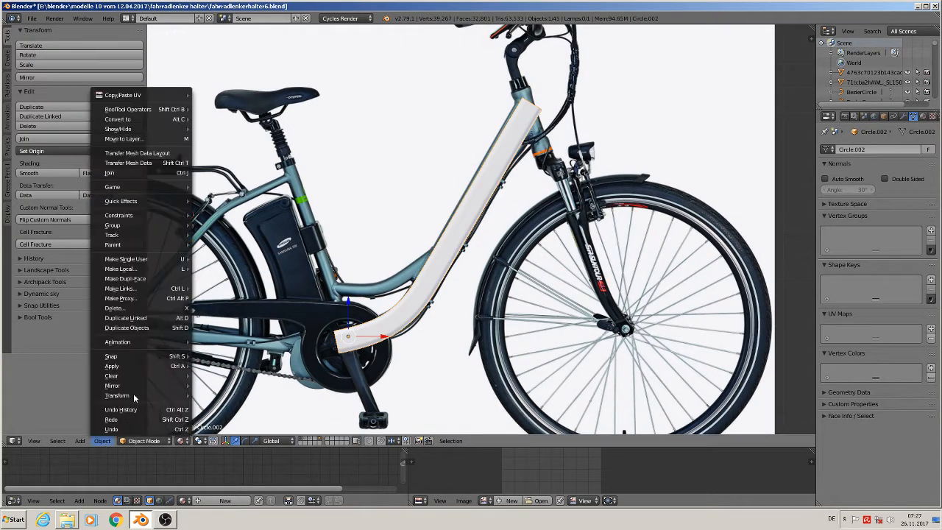
pyautogui.moveTo(129, 366)
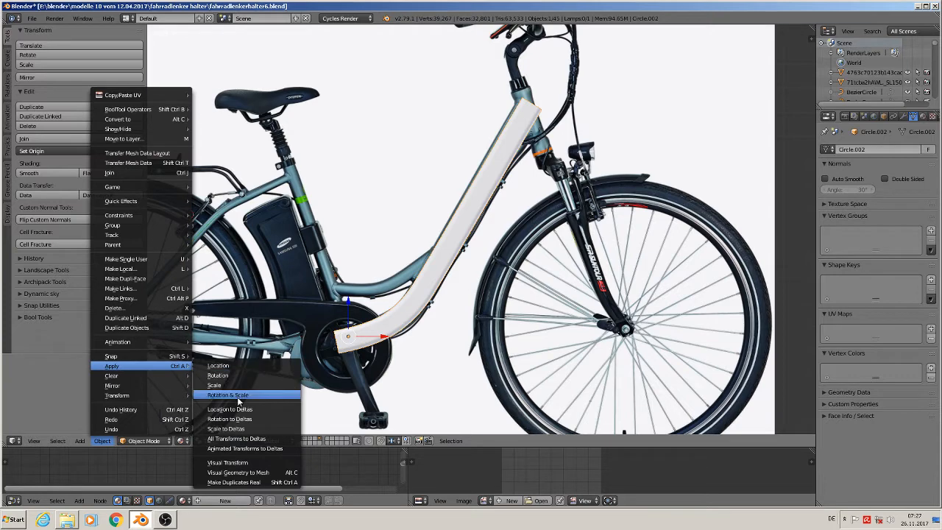
pyautogui.click(215, 384)
# Unwrap the entire tube mesh along its marked seams and return to Object Mode.
pyautogui.press('Tab')
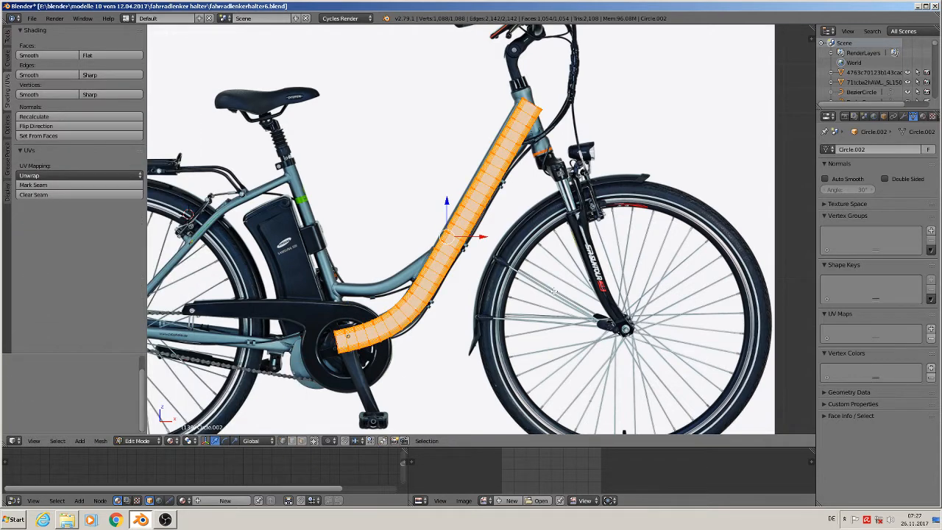
pyautogui.press('u')
pyautogui.click(553, 291)
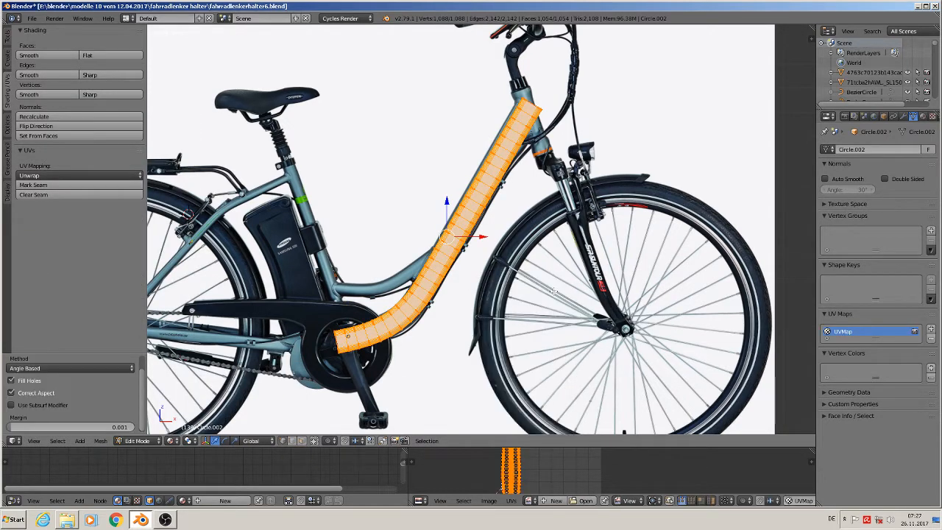
pyautogui.press('Tab')
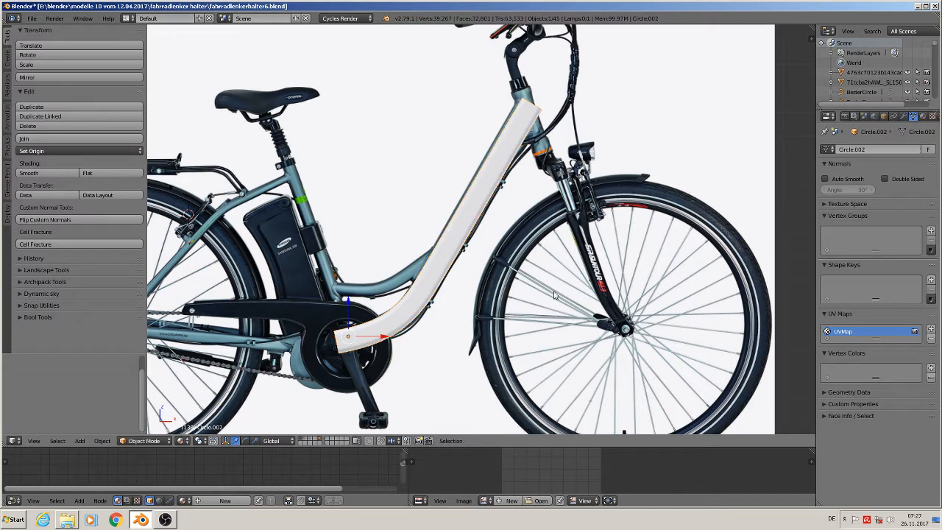
# Create a new material for the tube and name it "metall rough glossy mix".
pyautogui.click(923, 117)
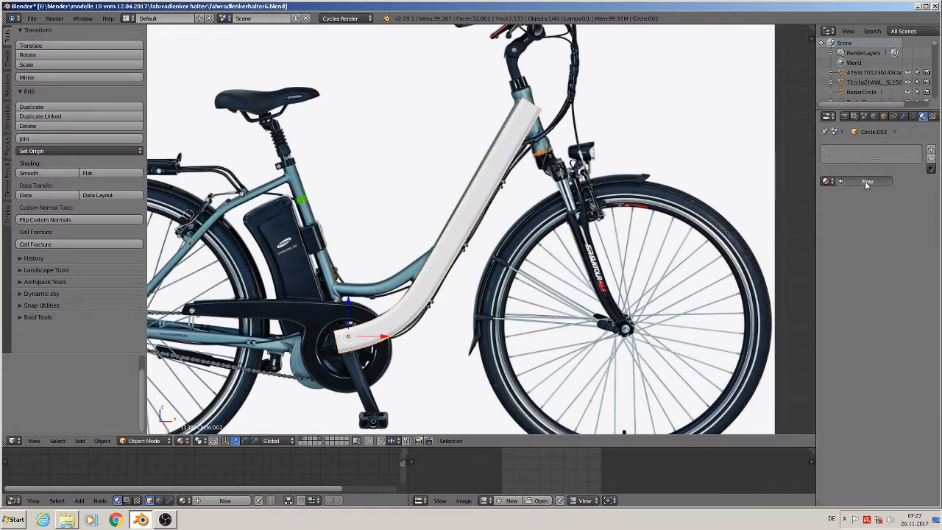
pyautogui.click(865, 181)
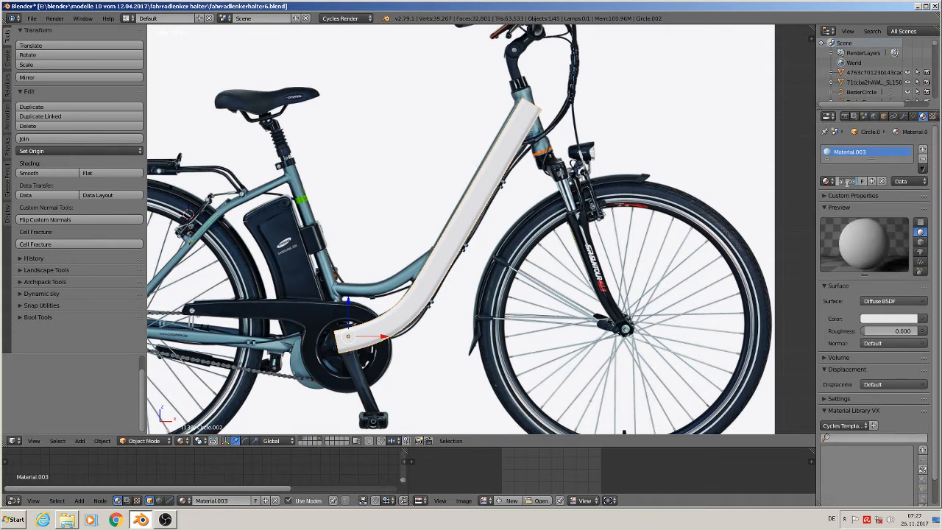
pyautogui.click(847, 183)
pyautogui.press('Return')
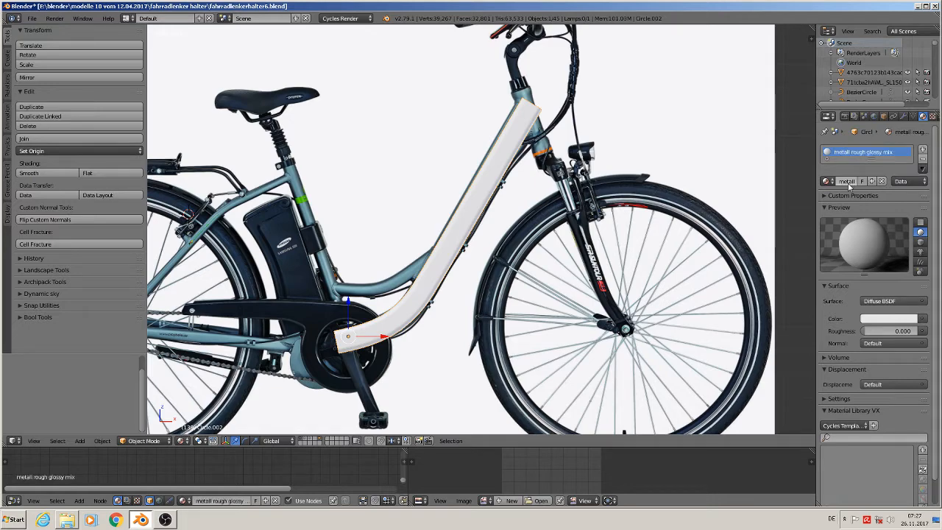
# Change the material's surface shader to Principled BSDF.
pyautogui.scroll(2, 401, 290)
pyautogui.scroll(4, 401, 293)
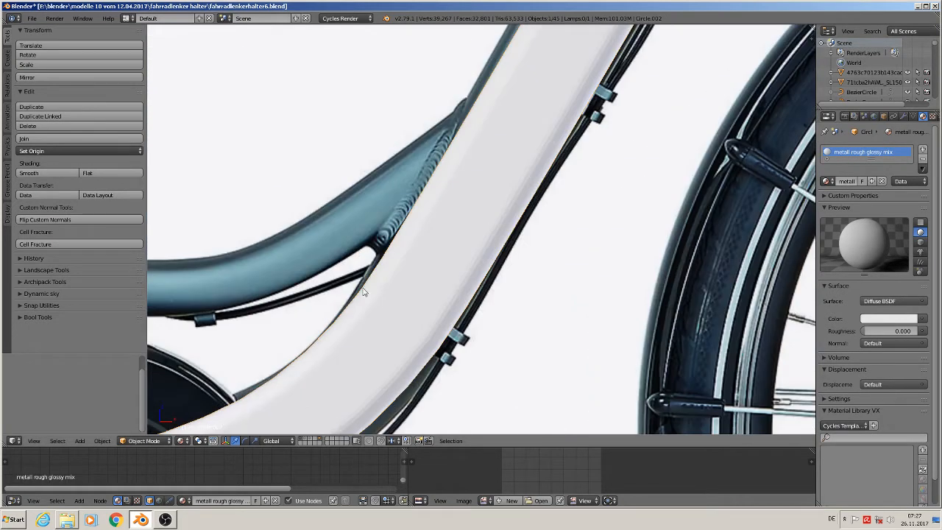
pyautogui.keyDown('shift'); pyautogui.moveTo(368, 294); pyautogui.dragTo(712, 267, button='middle'); pyautogui.keyUp('shift')
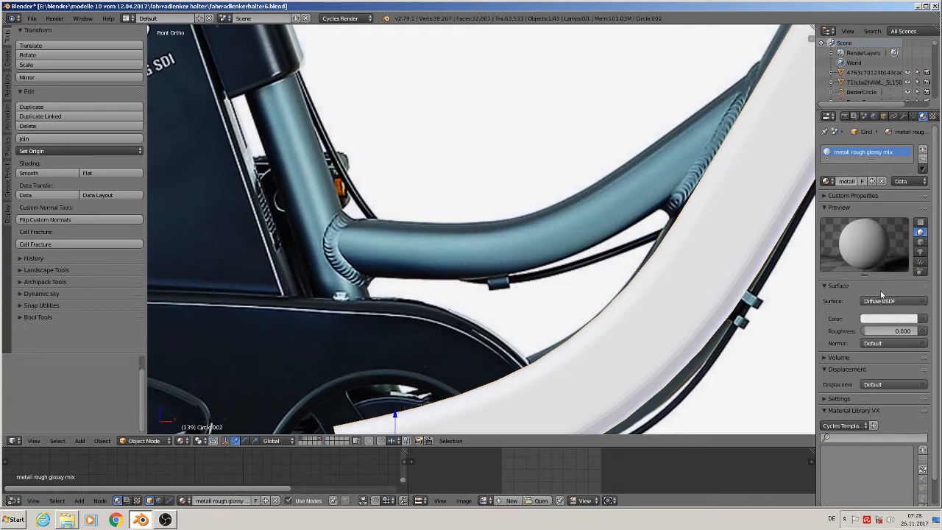
pyautogui.click(887, 301)
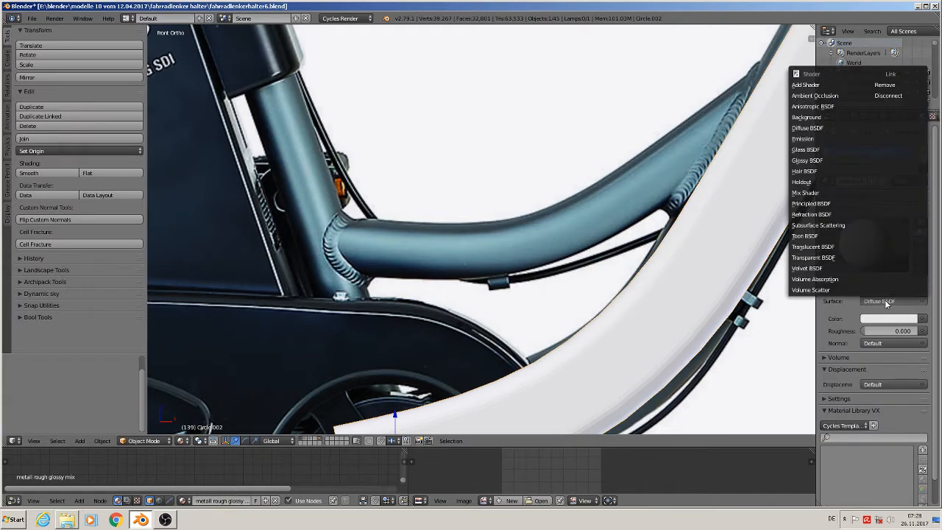
pyautogui.click(811, 203)
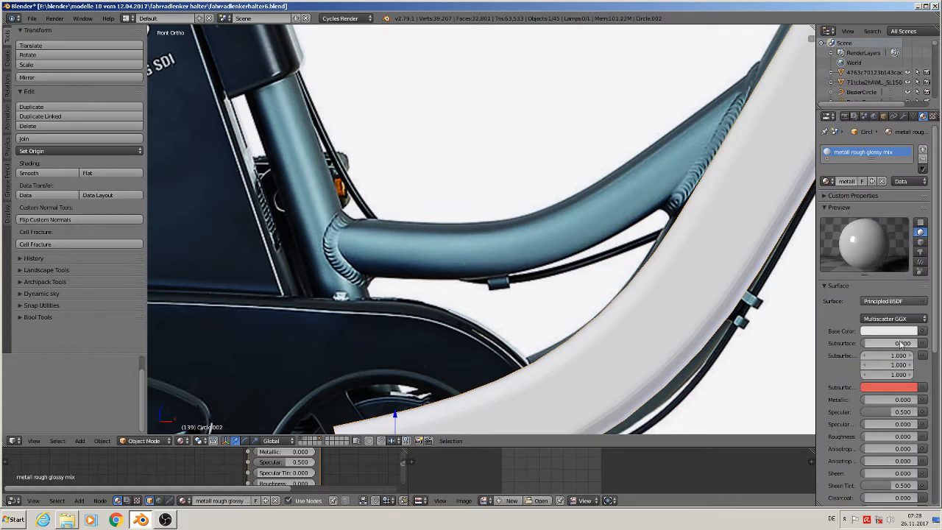
# Set the material's base color by sampling the blue-grey curved frame tube in the bicycle reference image.
pyautogui.click(903, 332)
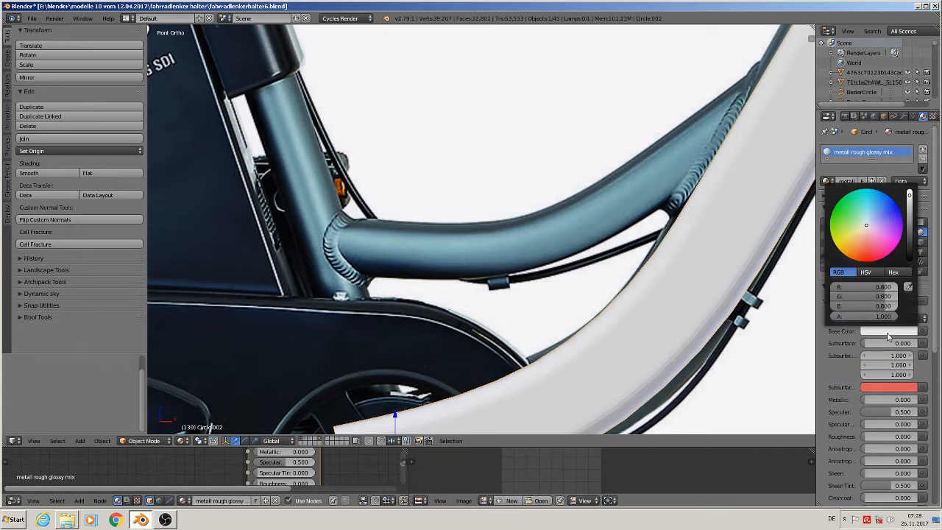
pyautogui.click(910, 289)
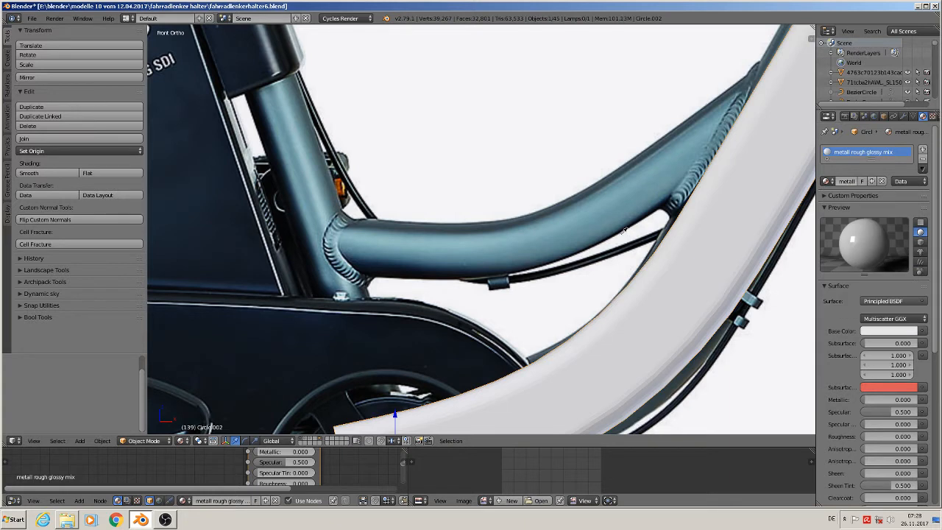
pyautogui.click(592, 215)
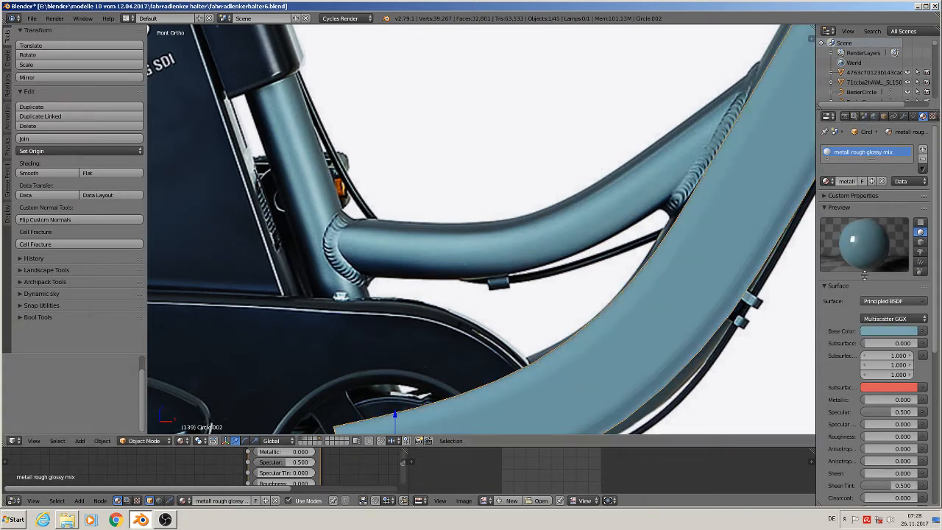
# Set the material's Metallic value to 1.
pyautogui.click(889, 400)
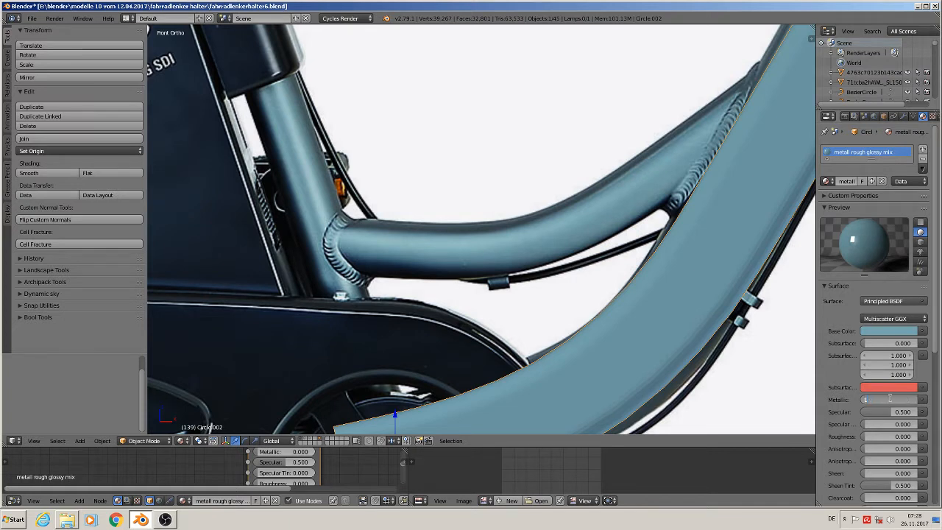
pyautogui.write('1')
pyautogui.press('Return')
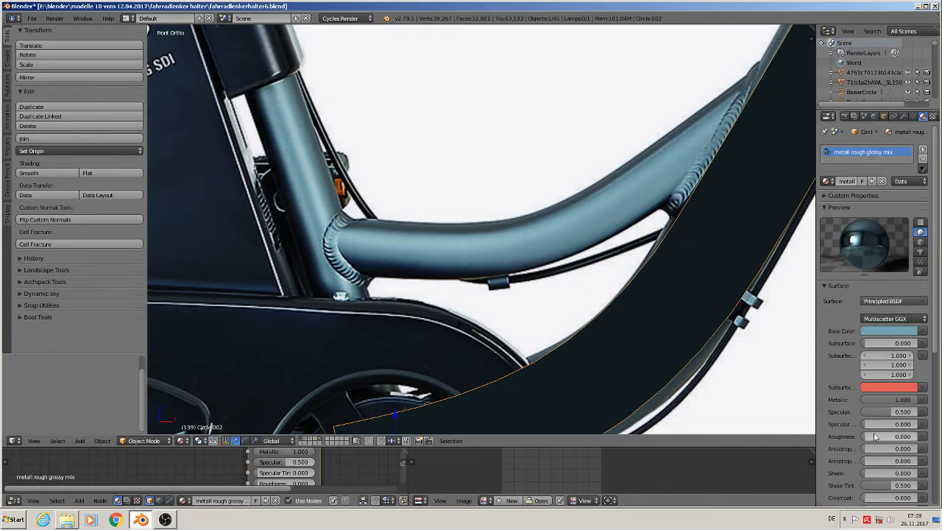
# Set the tube material's Roughness to 0.602.
pyautogui.moveTo(875, 438); pyautogui.dragTo(897, 439)
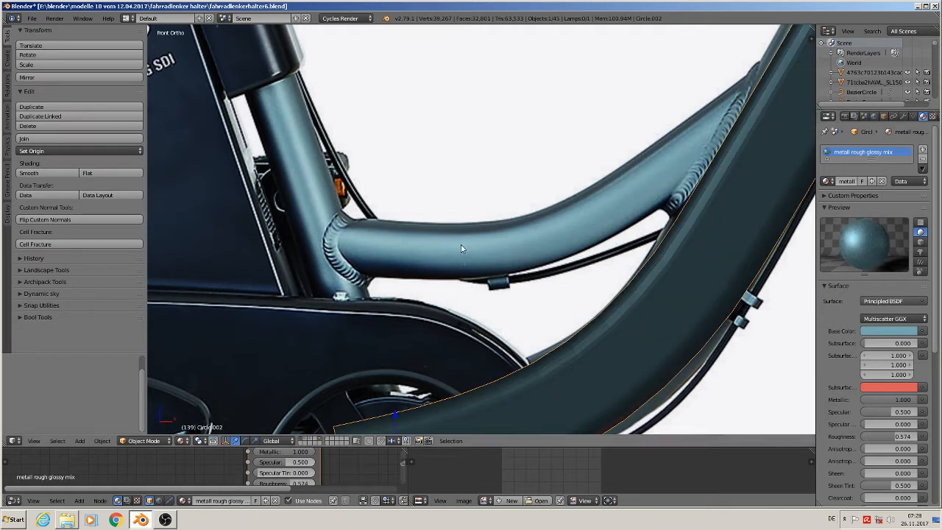
pyautogui.moveTo(894, 436); pyautogui.dragTo(907, 436)
pyautogui.click(907, 436)
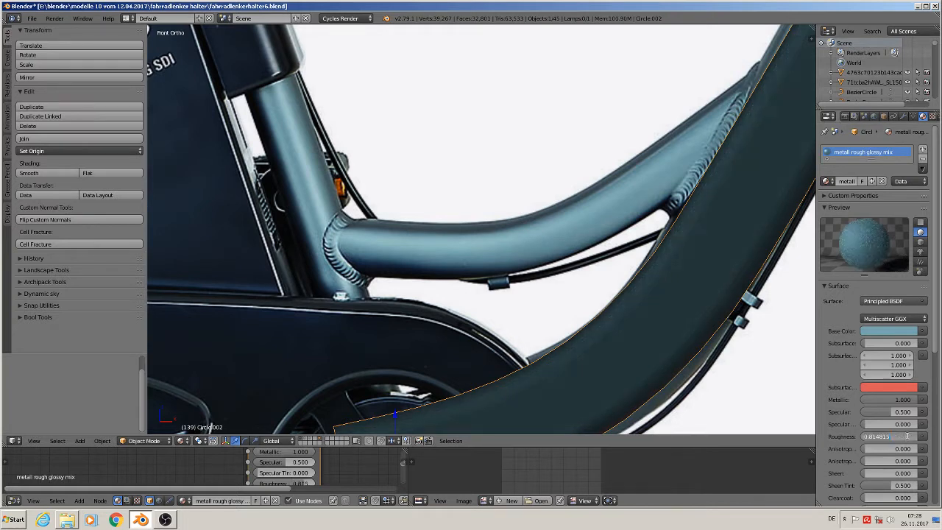
pyautogui.press('Return')
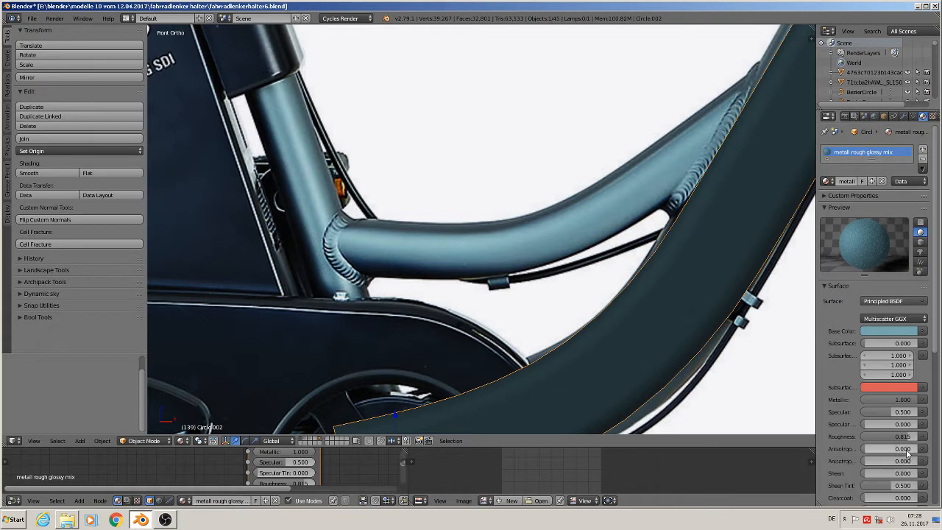
pyautogui.click(904, 437)
pyautogui.moveTo(905, 436); pyautogui.dragTo(898, 438)
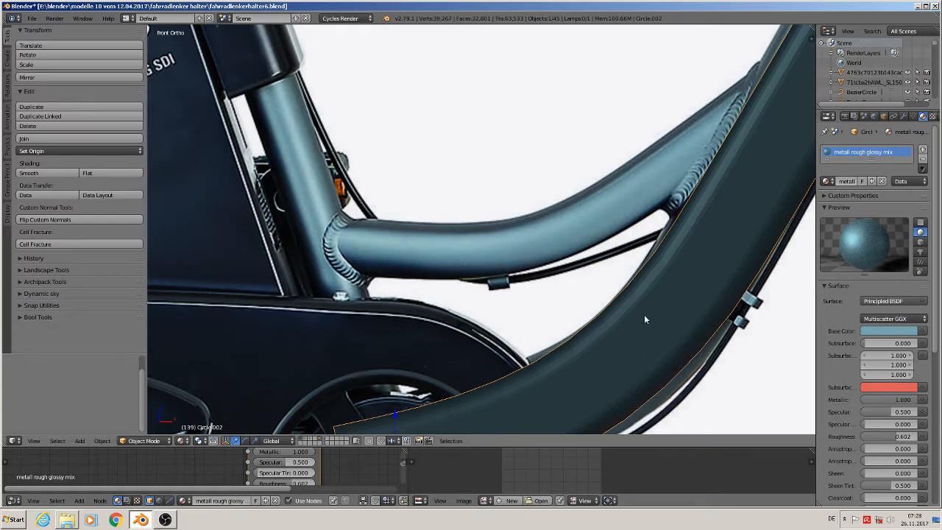
# Preview the tube's material in Rendered viewport shading and return to Material shading.
pyautogui.scroll(-2, 644, 318)
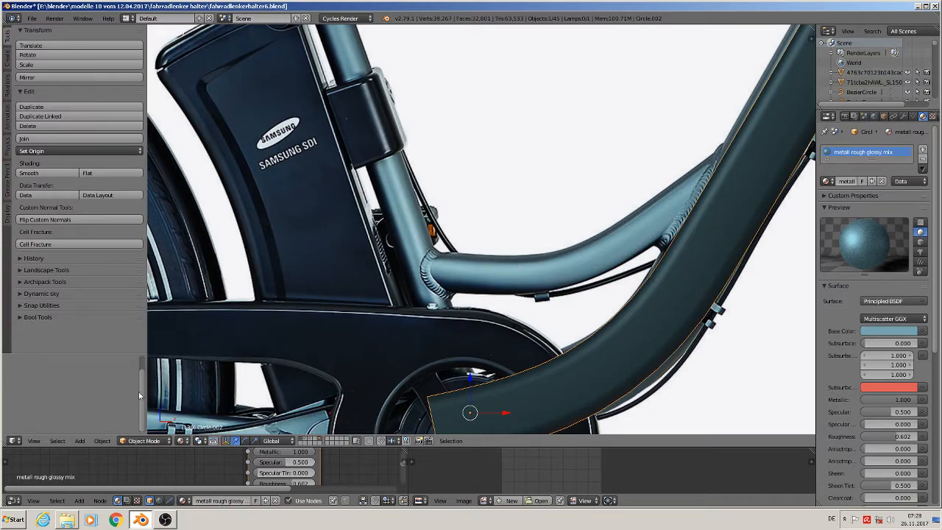
pyautogui.click(181, 440)
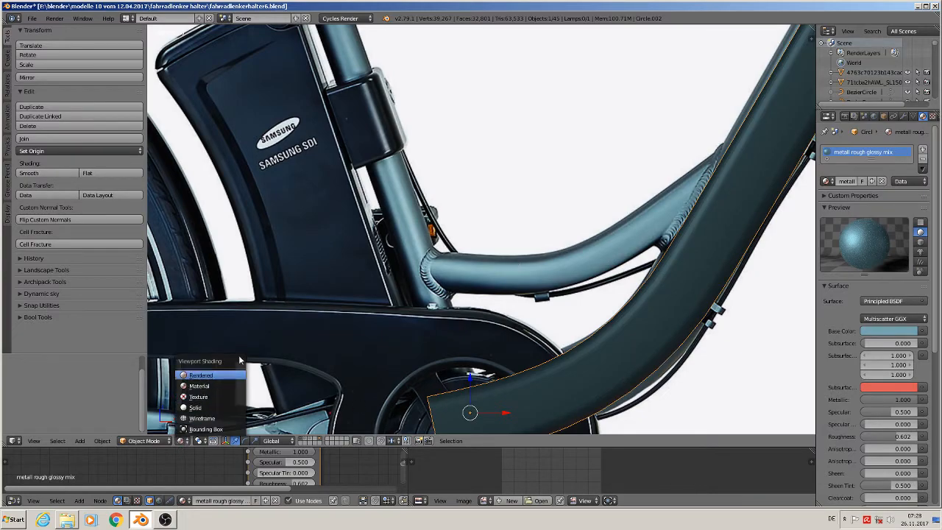
pyautogui.click(201, 375)
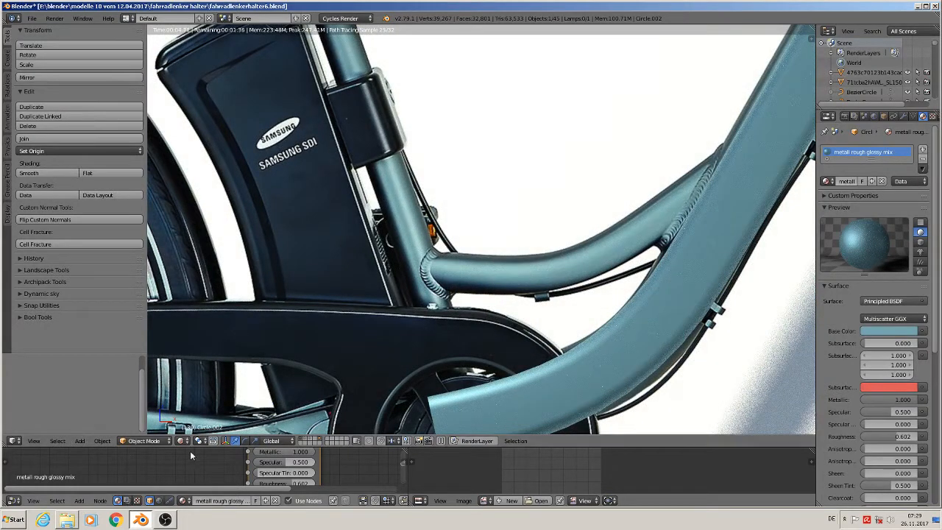
pyautogui.click(181, 440)
pyautogui.click(221, 386)
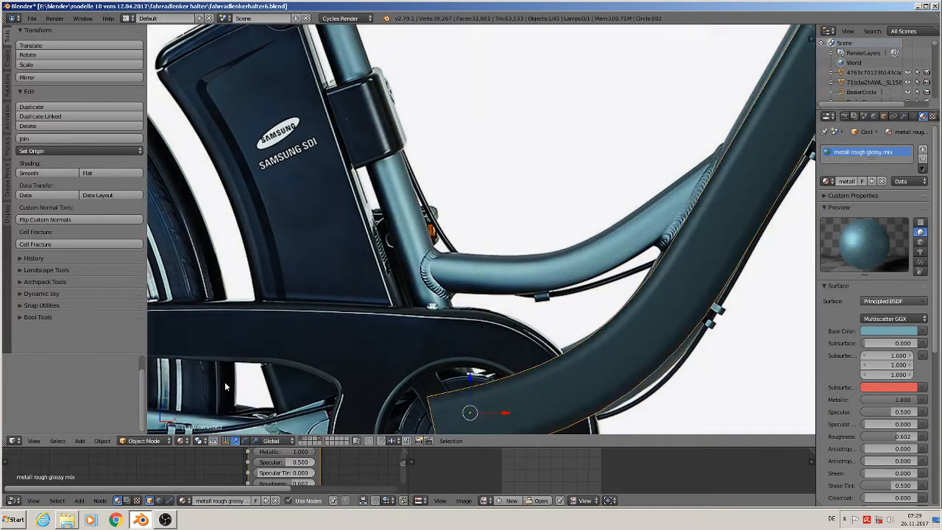
# Move the short curved tube 2.355 along X onto the matching curved frame tube in the bicycle reference image.
pyautogui.scroll(-6, 524, 326)
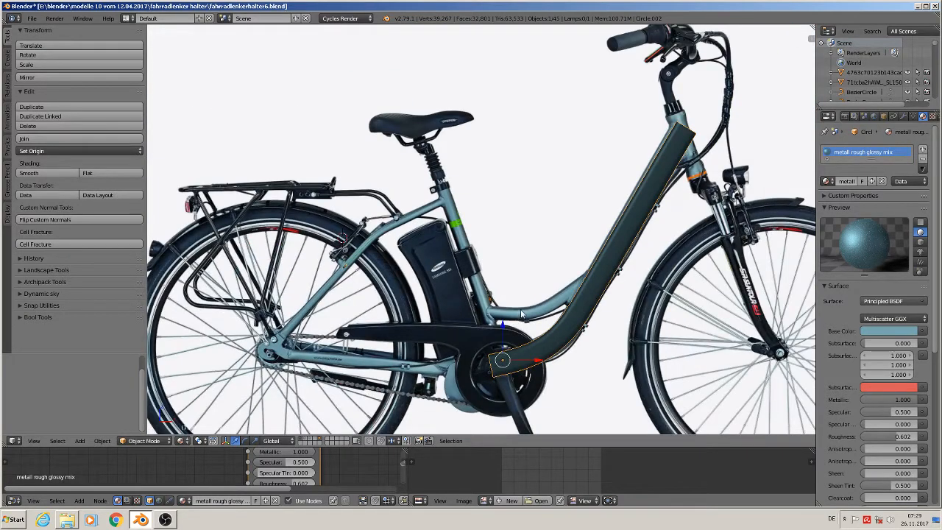
pyautogui.scroll(-3, 564, 249)
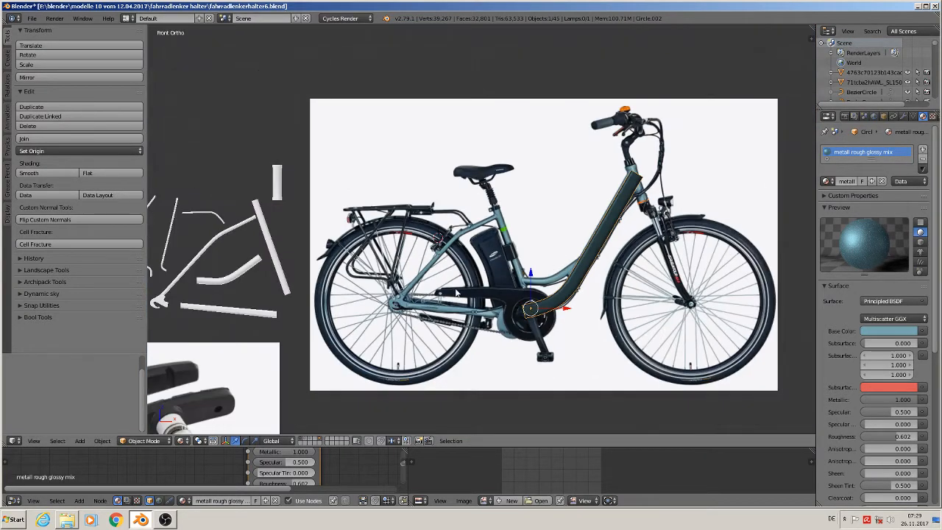
pyautogui.scroll(2, 257, 324)
pyautogui.rightClick(232, 248)
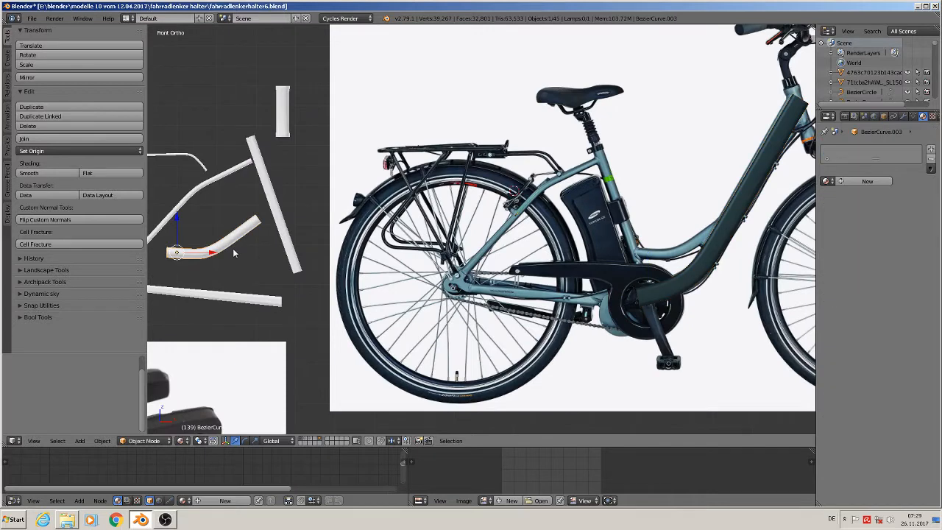
pyautogui.scroll(-1, 227, 256)
pyautogui.press('g')
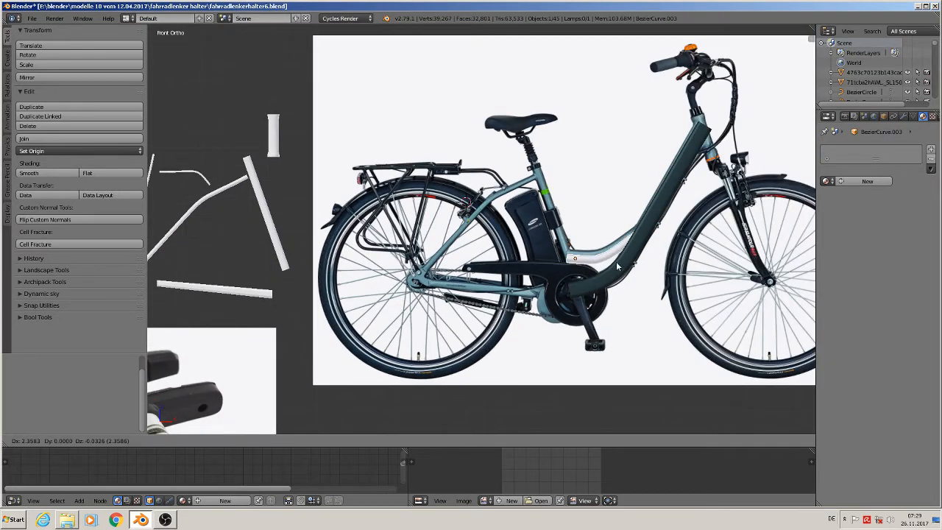
pyautogui.click(616, 258)
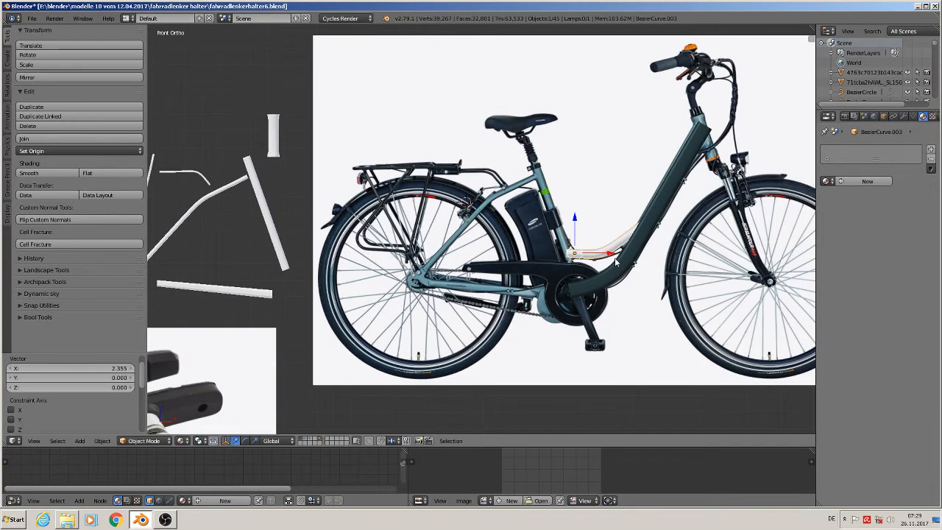
# Mark the edge loops at both open ends of the short curved tube as UV seams.
pyautogui.scroll(6, 615, 261)
pyautogui.scroll(2, 608, 265)
pyautogui.press('Tab')
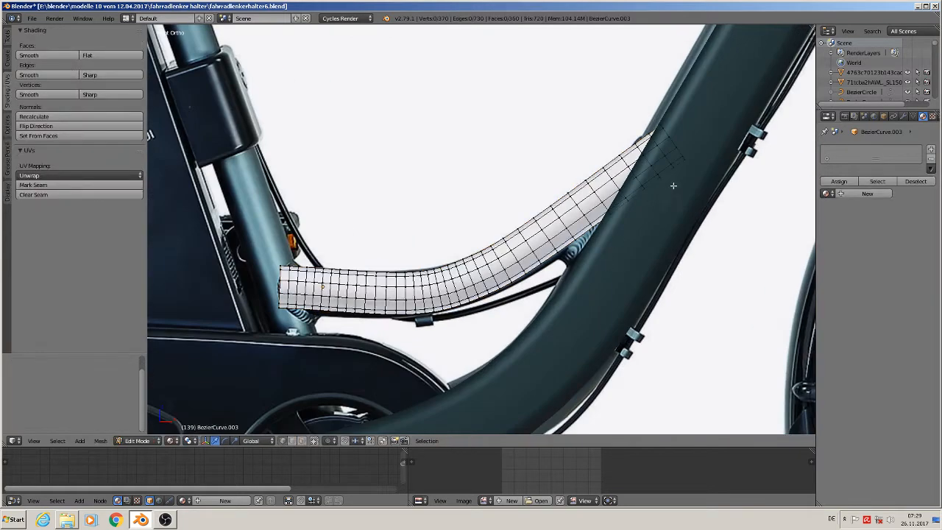
pyautogui.scroll(1, 668, 187)
pyautogui.keyDown('alt'); pyautogui.rightClick(675, 135); pyautogui.keyUp('alt')
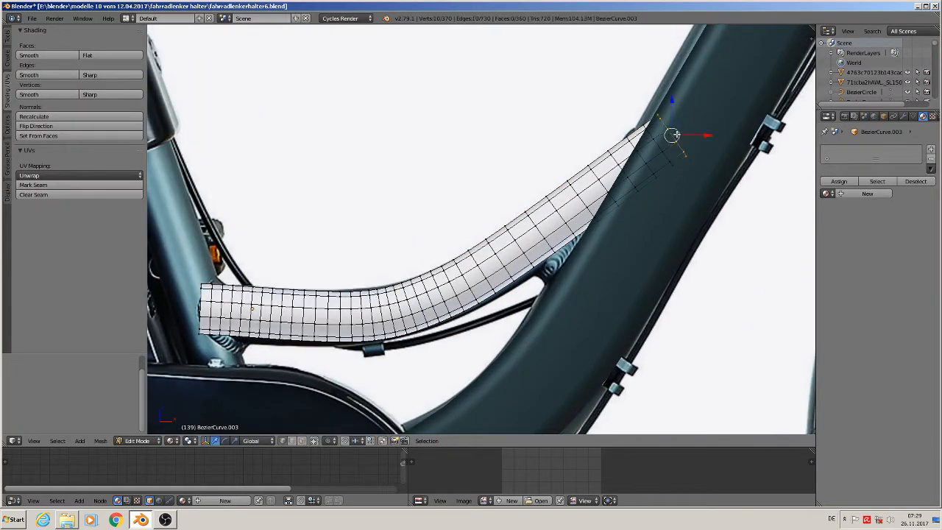
pyautogui.click(62, 185)
pyautogui.keyDown('alt'); pyautogui.rightClick(198, 305); pyautogui.keyUp('alt')
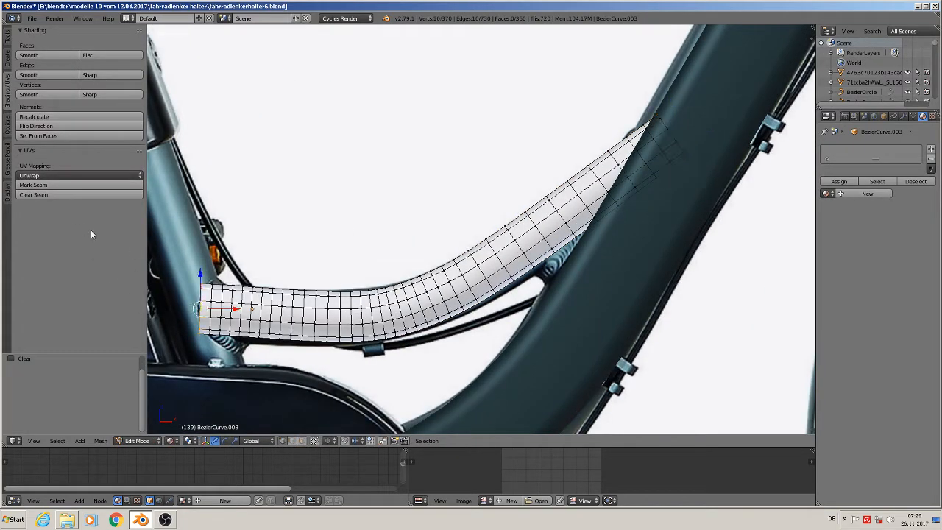
pyautogui.click(47, 184)
# Mark a lengthwise UV seam along the underside of the short curved tube.
pyautogui.moveTo(158, 296); pyautogui.dragTo(270, 316, button='middle')
pyautogui.scroll(4, 271, 316)
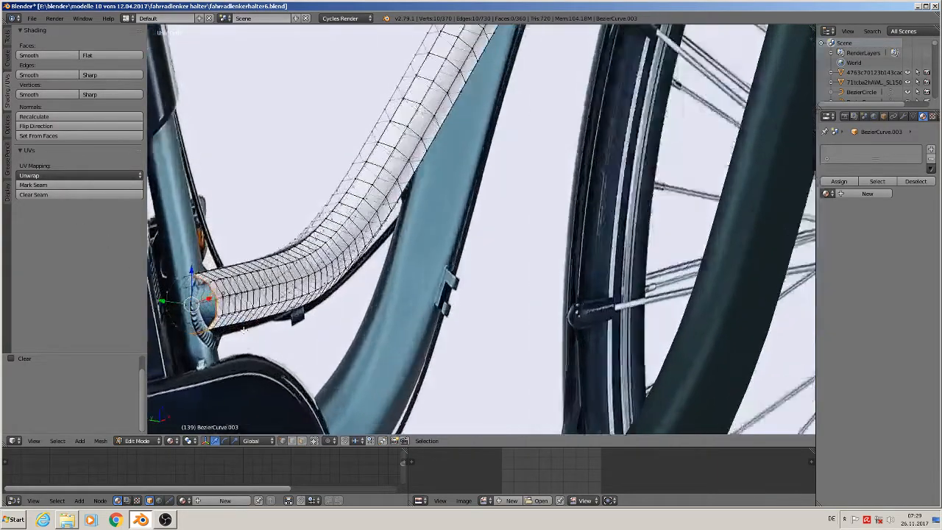
pyautogui.moveTo(406, 336); pyautogui.dragTo(331, 326, button='middle')
pyautogui.moveTo(264, 299); pyautogui.dragTo(336, 276, button='middle')
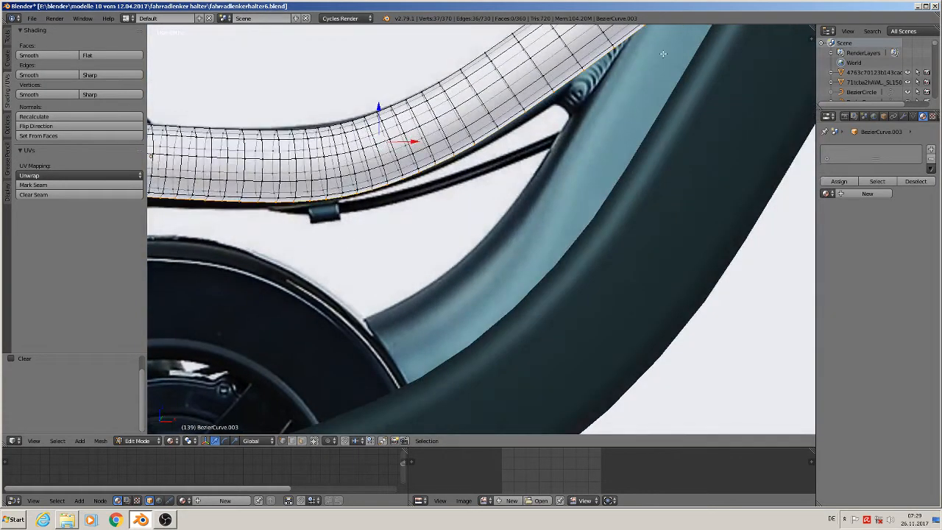
pyautogui.scroll(-4, 453, 216)
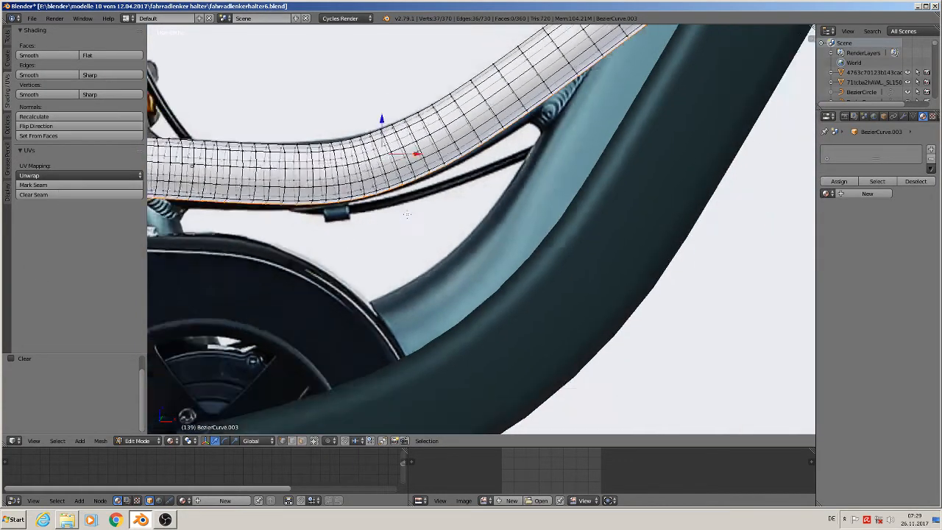
pyautogui.keyDown('shift'); pyautogui.moveTo(453, 216); pyautogui.dragTo(609, 336, button='middle'); pyautogui.keyUp('shift')
# Select the whole curved tube mesh and unwrap its UVs.
pyautogui.press('a')
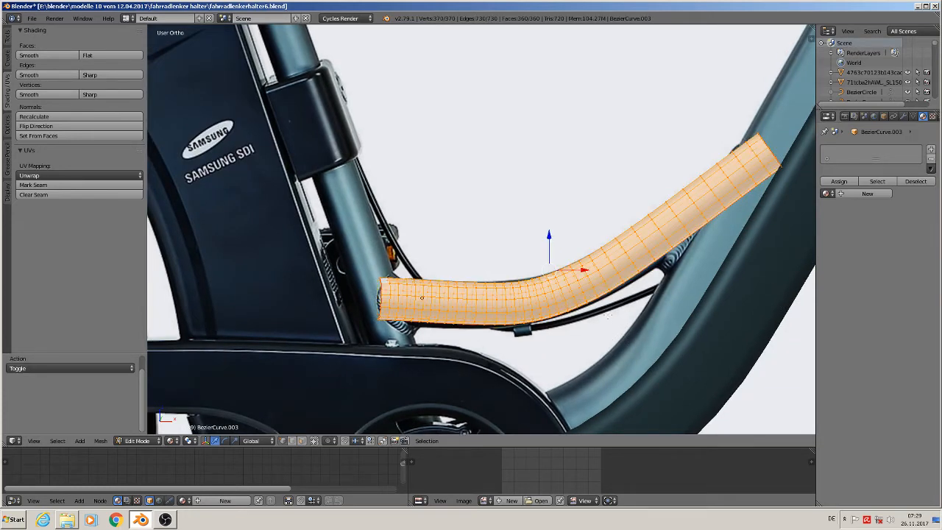
pyautogui.press('u')
pyautogui.click(605, 319)
pyautogui.press('Tab')
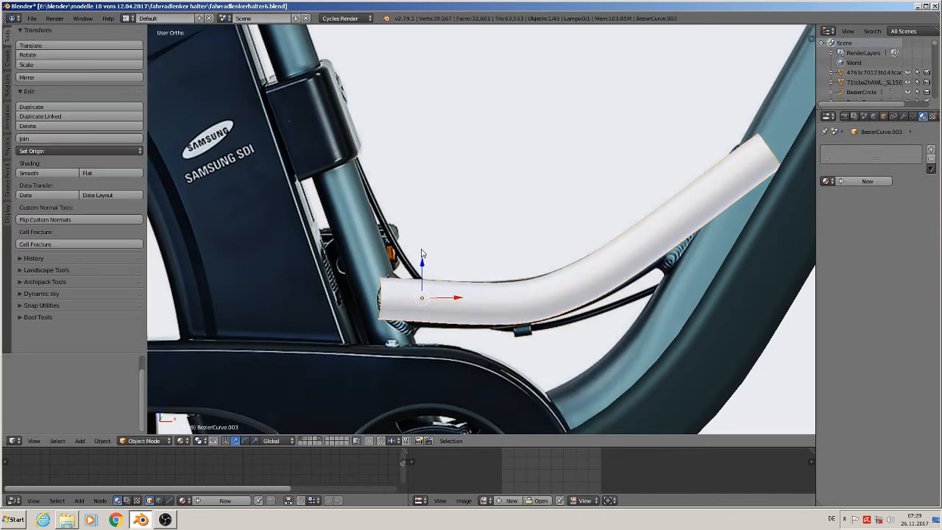
# Apply the short curved tube's object transform and unwrap its whole mesh again.
pyautogui.press('KP_1')
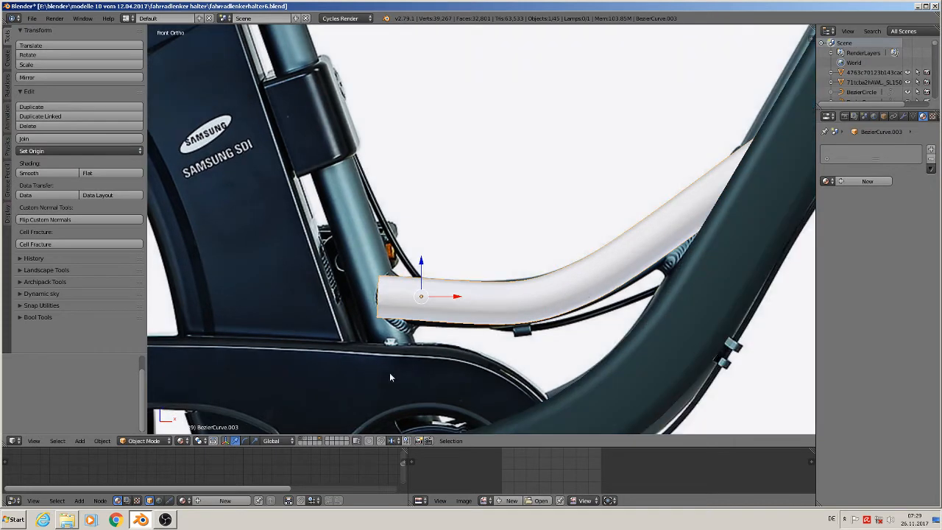
pyautogui.click(103, 441)
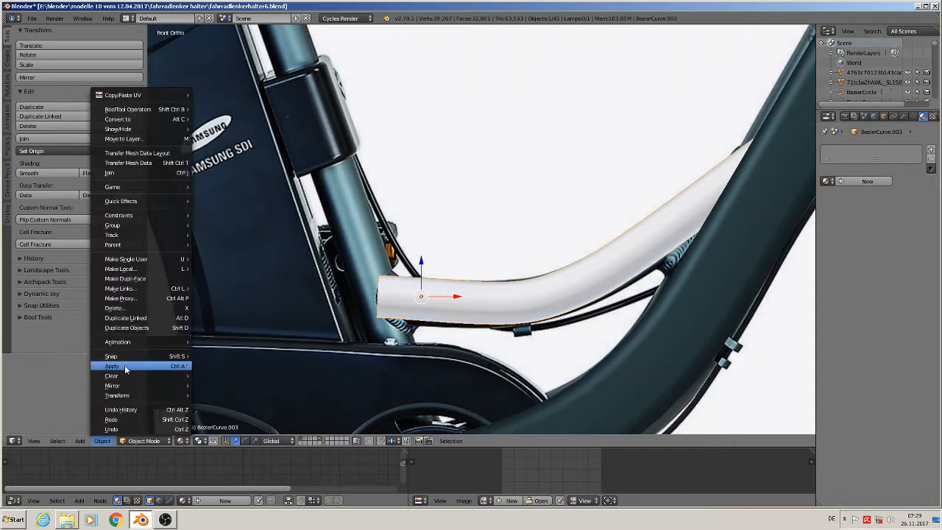
pyautogui.moveTo(131, 366)
pyautogui.click(243, 397)
pyautogui.press('Tab')
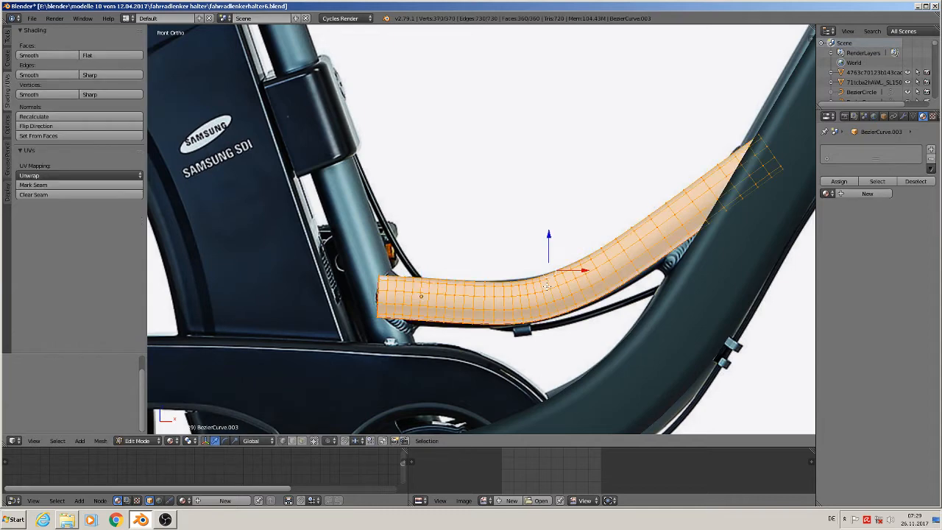
pyautogui.press('u')
pyautogui.click(545, 287)
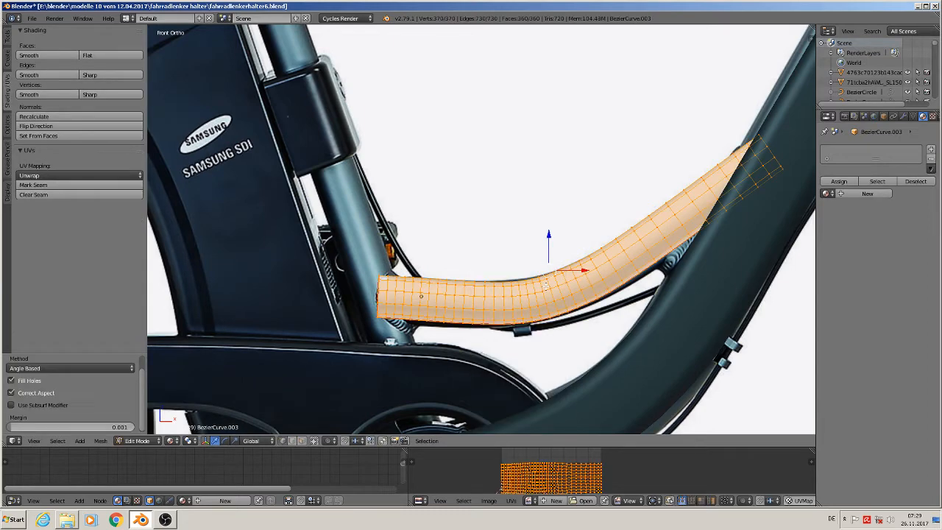
# Assign the existing "metall rough glossy mix" material to the short curved tube.
pyautogui.click(825, 193)
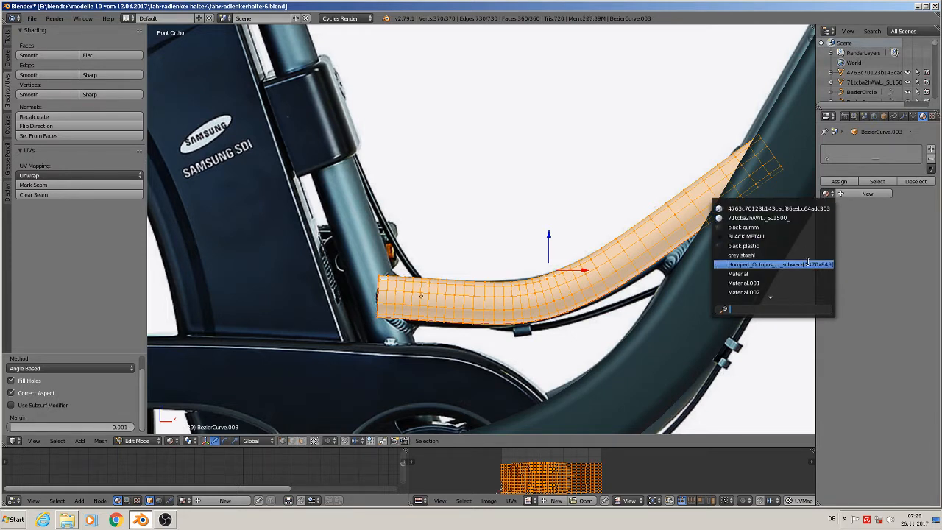
pyautogui.scroll(-6, 799, 286)
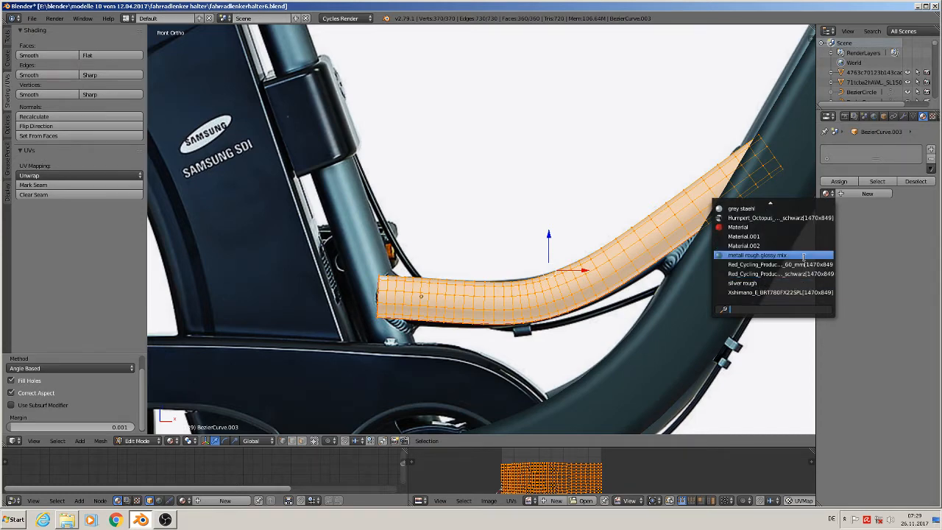
pyautogui.click(804, 255)
pyautogui.press('Tab')
# Move the straight seat tube 1.744 along X and -0.042 along Z onto the seat tube in the bicycle reference image.
pyautogui.scroll(-8, 655, 304)
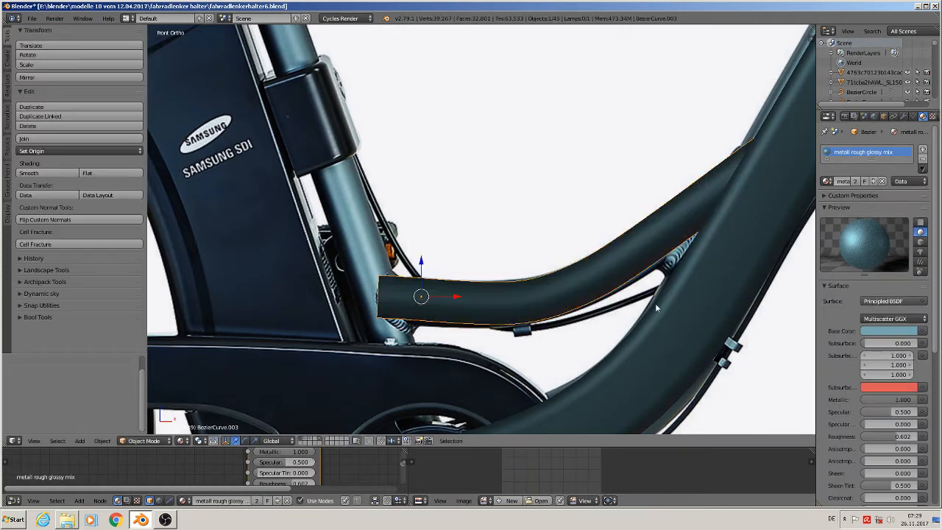
pyautogui.scroll(-3, 644, 314)
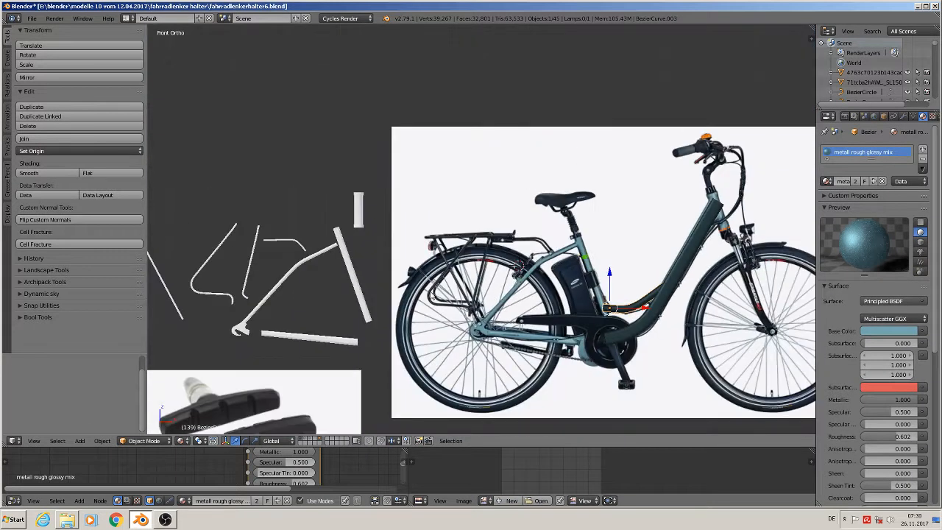
pyautogui.rightClick(359, 284)
pyautogui.scroll(1, 378, 303)
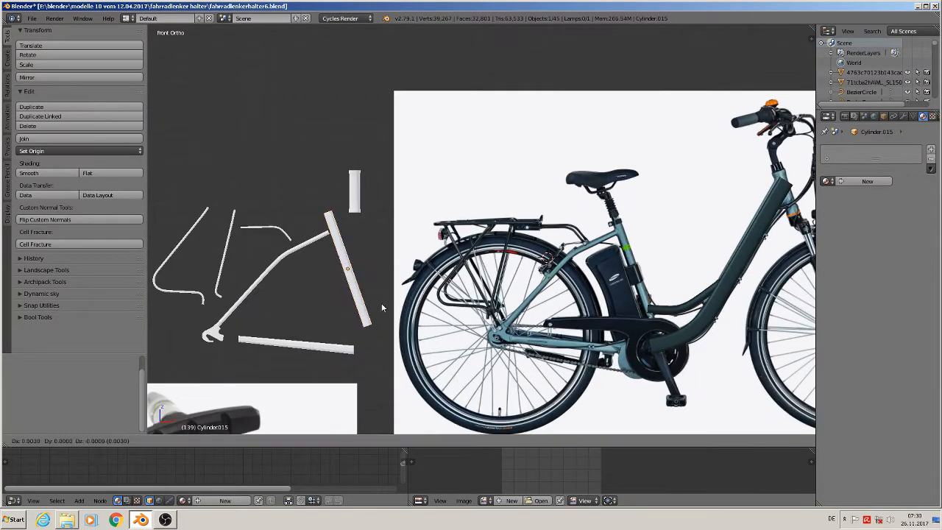
pyautogui.press('g')
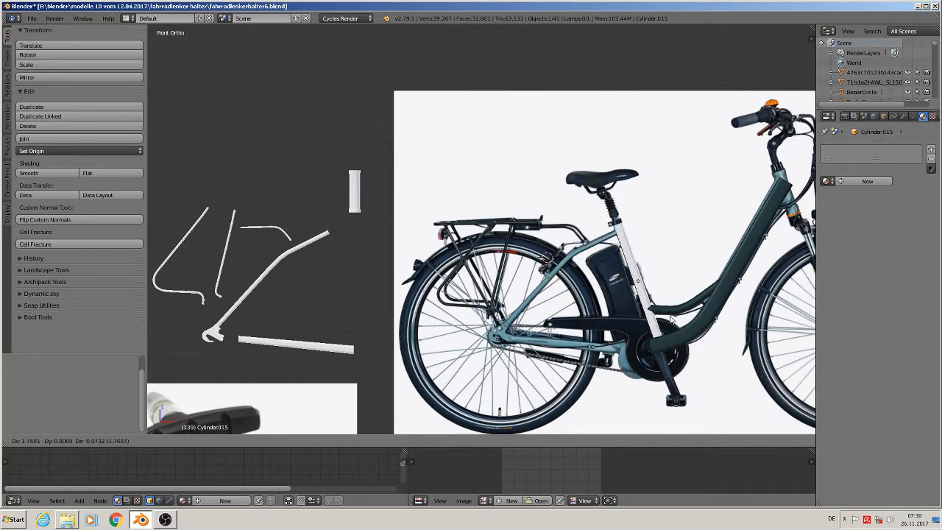
pyautogui.click(669, 315)
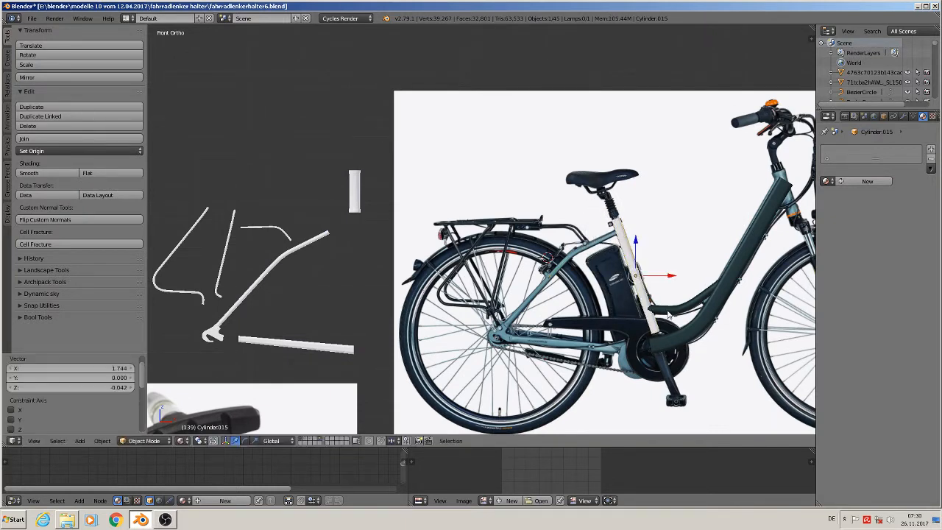
# Select the top cap of the straight seat tube and mark its boundary edges as a UV seam.
pyautogui.scroll(6, 680, 317)
pyautogui.scroll(2, 599, 251)
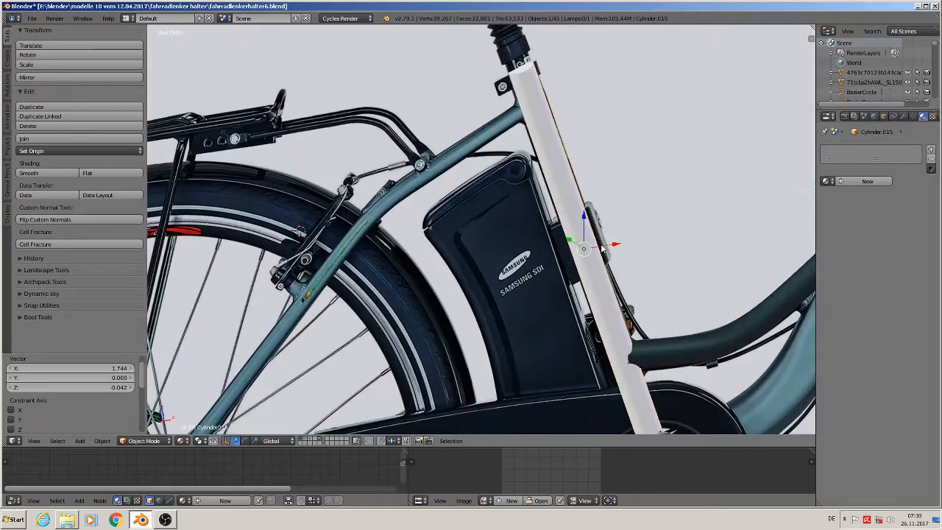
pyautogui.scroll(-2, 596, 240)
pyautogui.press('Tab')
pyautogui.scroll(7, 555, 100)
pyautogui.moveTo(540, 150); pyautogui.dragTo(525, 175, button='middle')
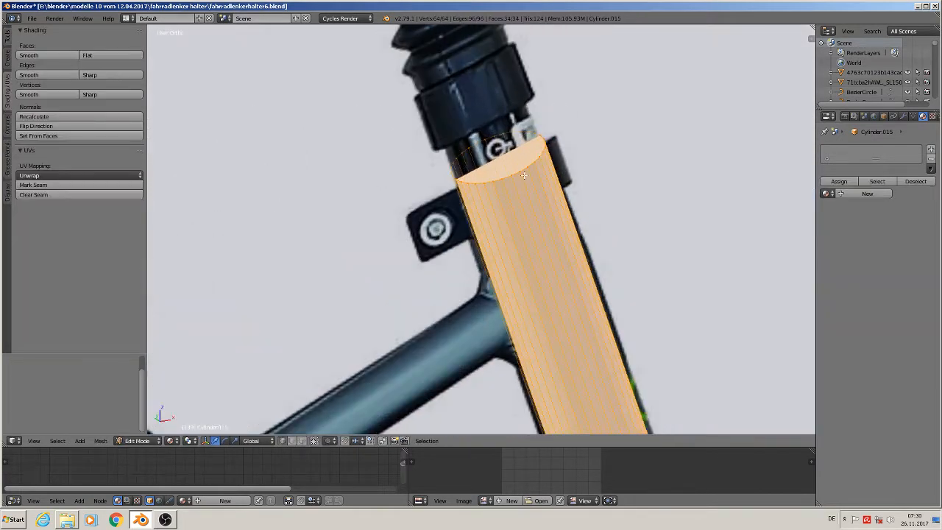
pyautogui.press('a')
pyautogui.rightClick(521, 169)
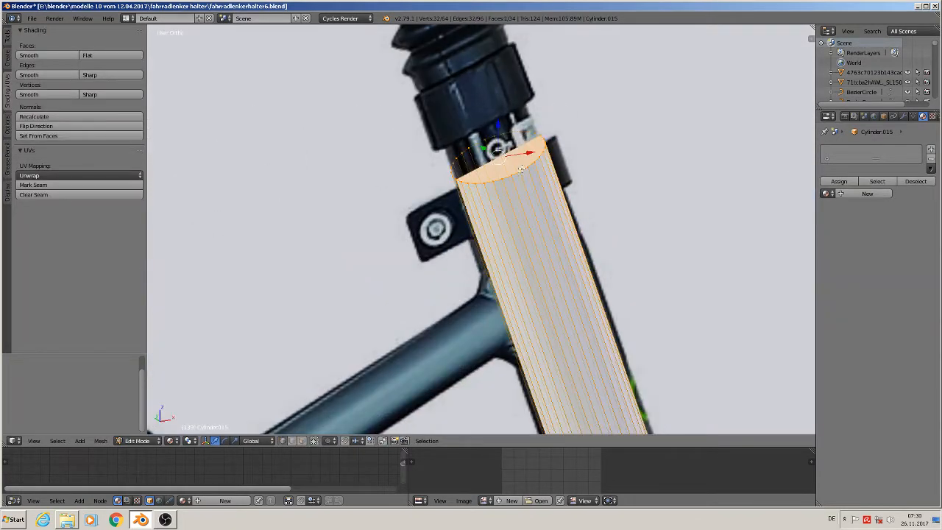
pyautogui.click(95, 187)
# Select the bottom cap of the straight seat tube and mark its boundary edges as a seam.
pyautogui.keyDown('shift'); pyautogui.moveTo(566, 303); pyautogui.dragTo(341, 346, button='middle'); pyautogui.keyUp('shift')
pyautogui.scroll(-2, 323, 331)
pyautogui.scroll(-4, 434, 267)
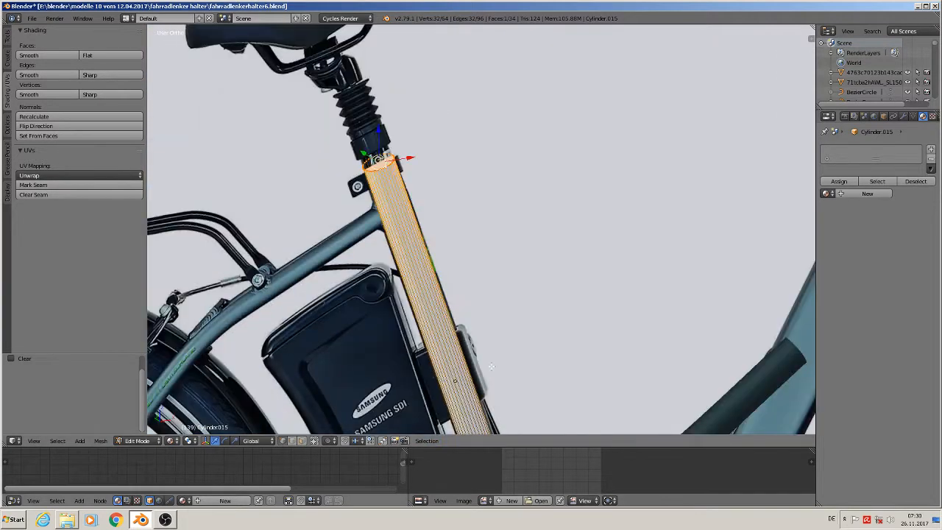
pyautogui.keyDown('shift'); pyautogui.moveTo(508, 383); pyautogui.dragTo(520, 147, button='middle'); pyautogui.keyUp('shift')
pyautogui.scroll(1, 515, 471)
pyautogui.scroll(5, 522, 294)
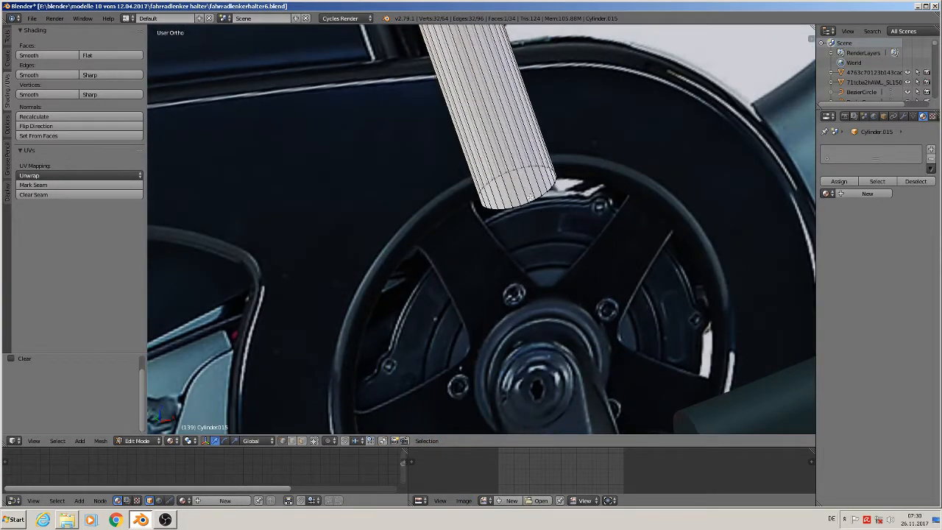
pyautogui.press('a')
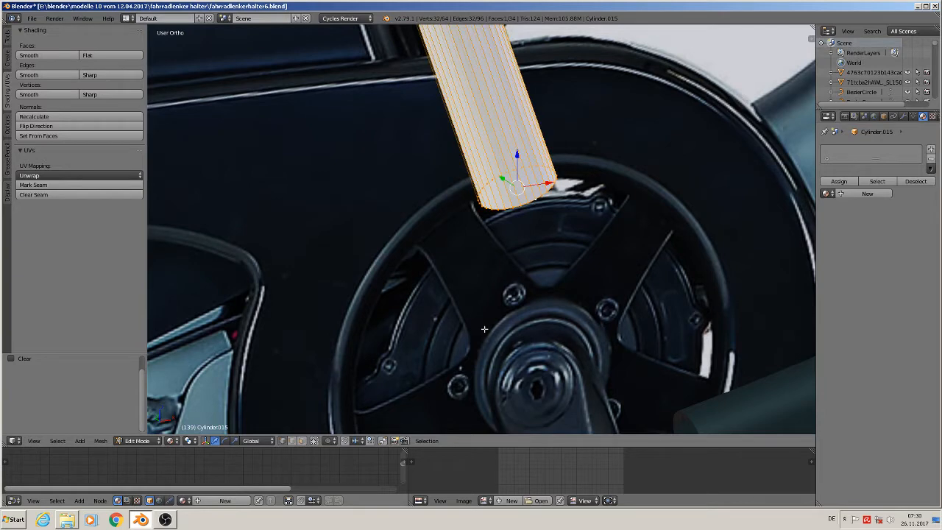
pyautogui.scroll(-6, 423, 196)
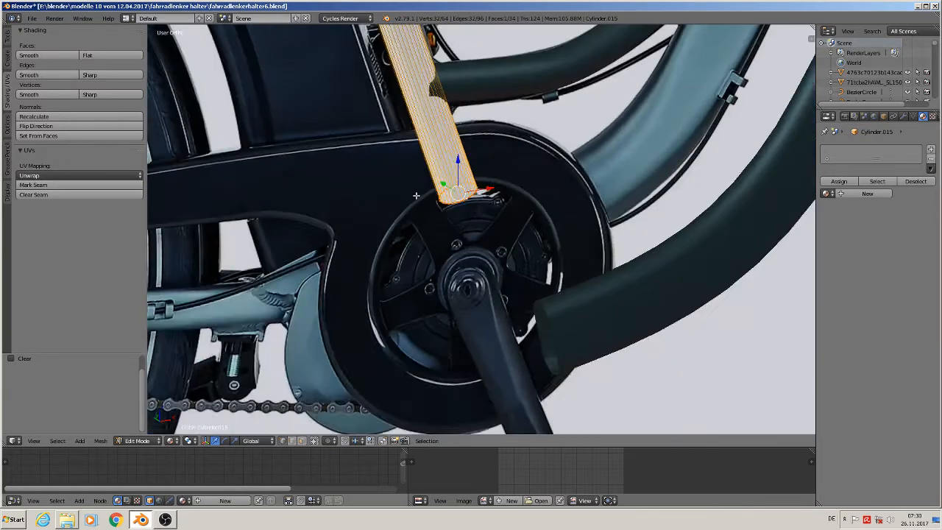
# Select one lengthwise edge of the straight seat tube, running between both caps, and mark it as a seam.
pyautogui.scroll(-3, 424, 195)
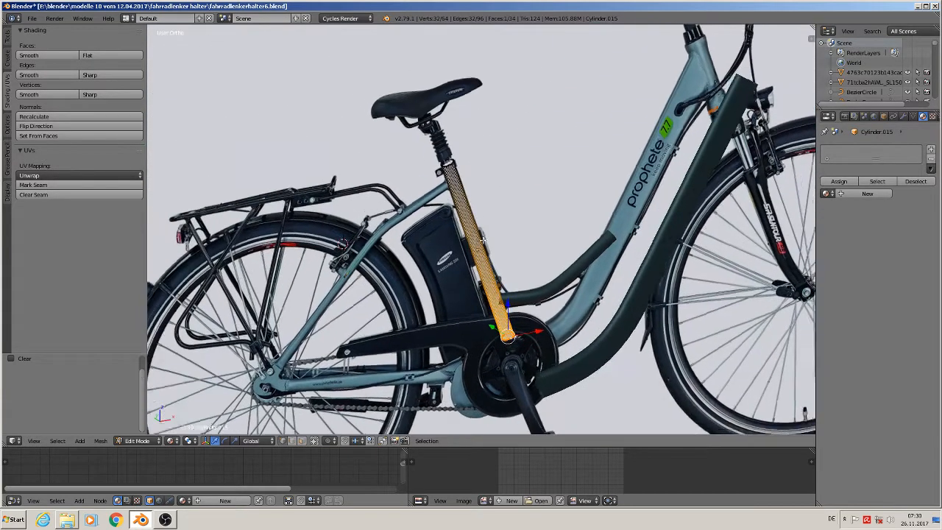
pyautogui.moveTo(424, 196); pyautogui.dragTo(527, 250, button='middle')
pyautogui.scroll(8, 526, 250)
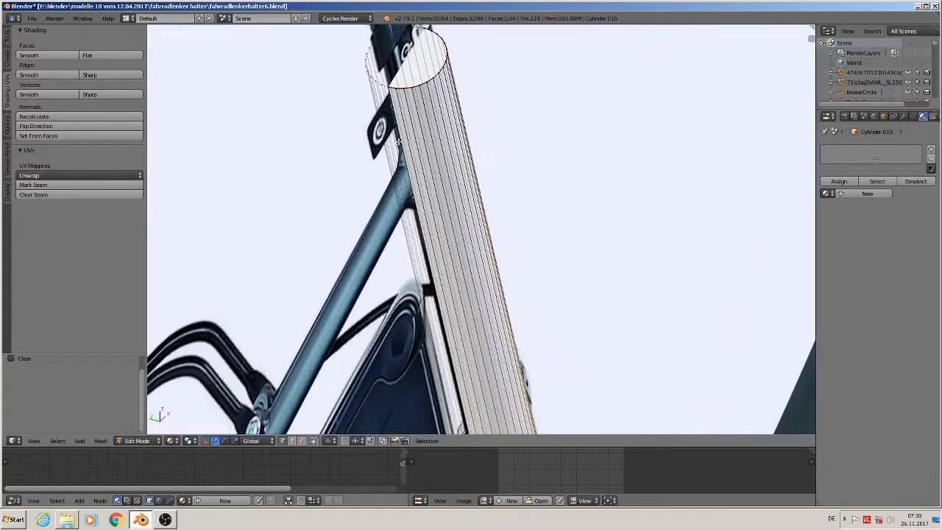
pyautogui.rightClick(384, 67)
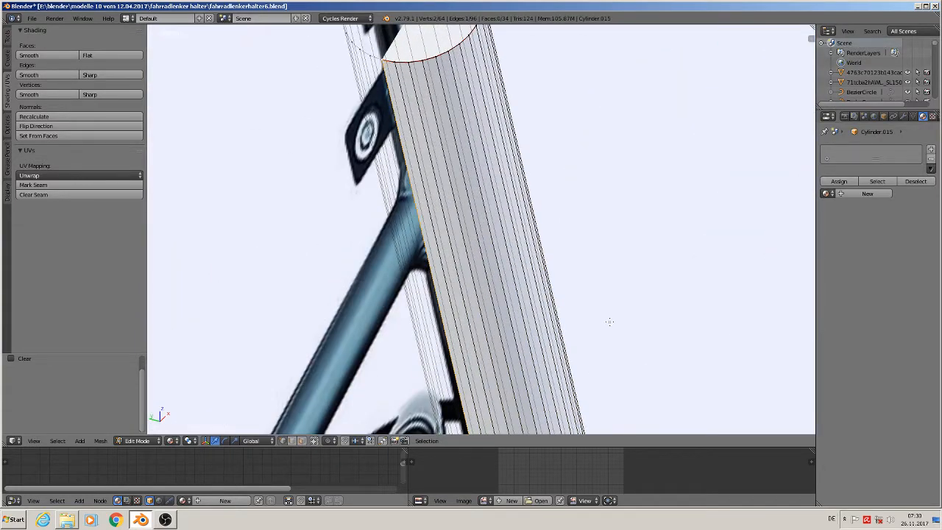
pyautogui.scroll(-7, 609, 353)
pyautogui.moveTo(610, 385); pyautogui.dragTo(554, 449, button='middle')
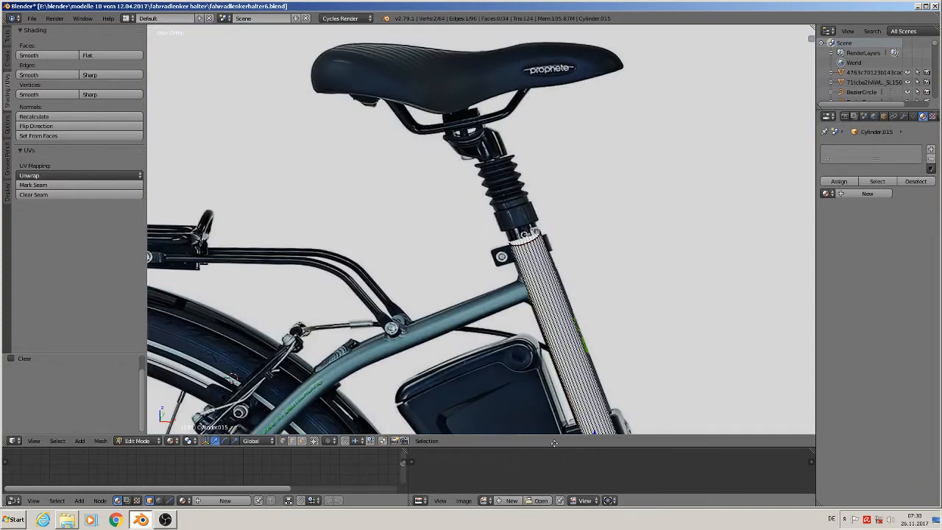
pyautogui.keyDown('shift'); pyautogui.moveTo(597, 327); pyautogui.dragTo(443, 241, button='middle'); pyautogui.keyUp('shift')
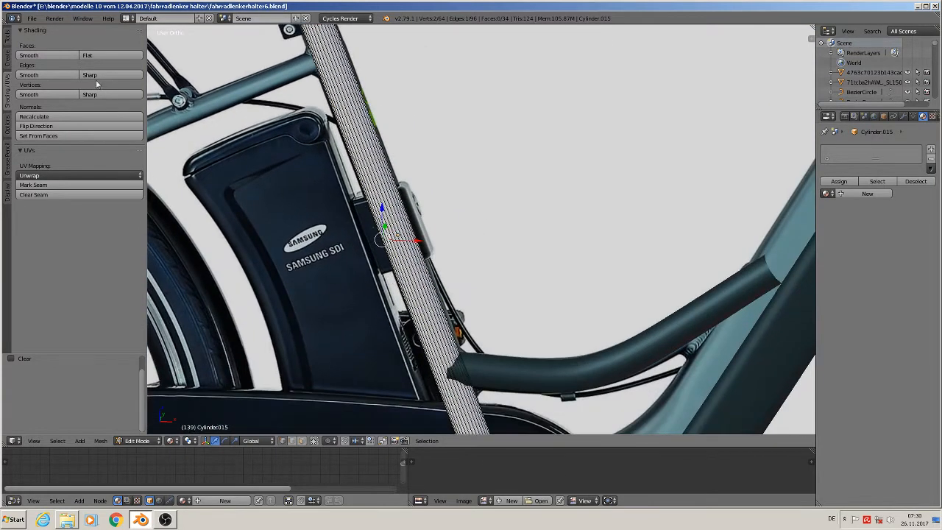
pyautogui.scroll(-4, 485, 234)
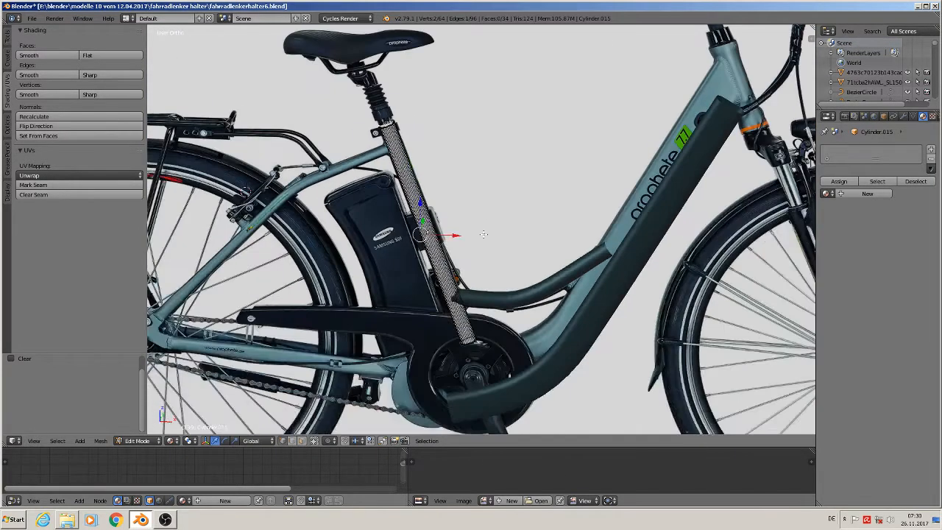
# Apply the straight seat tube's rotation and scale and unwrap its whole mesh.
pyautogui.press('Tab')
pyautogui.click(102, 441)
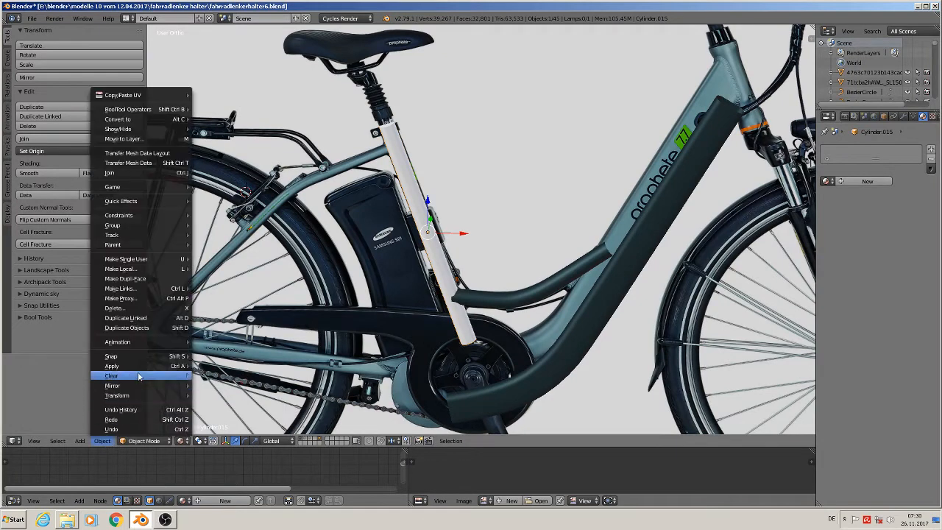
pyautogui.moveTo(130, 372)
pyautogui.click(229, 395)
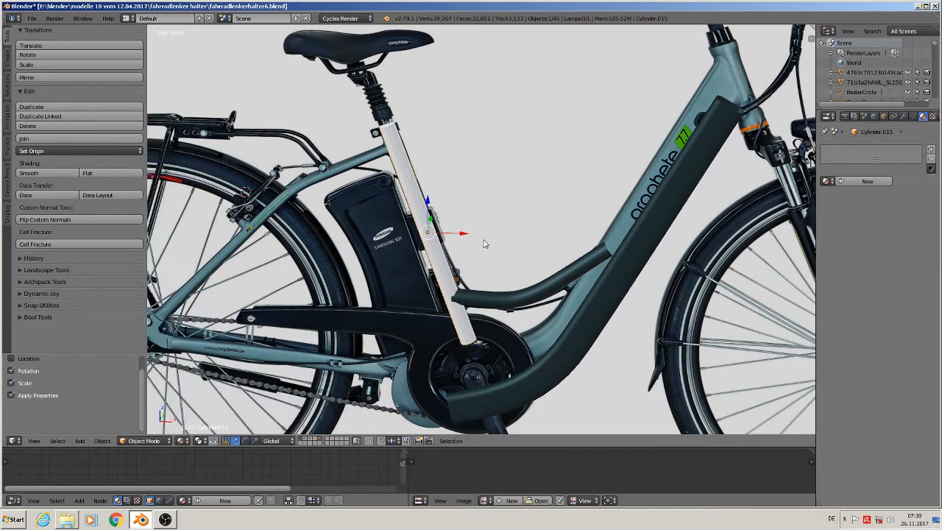
pyautogui.press('Tab')
pyautogui.press('a')
pyautogui.press('u')
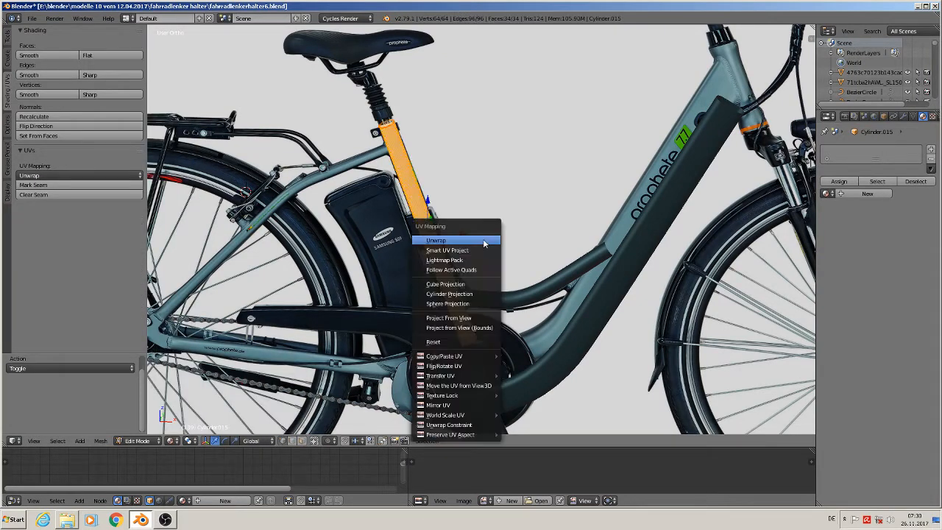
pyautogui.click(484, 239)
pyautogui.press('Tab')
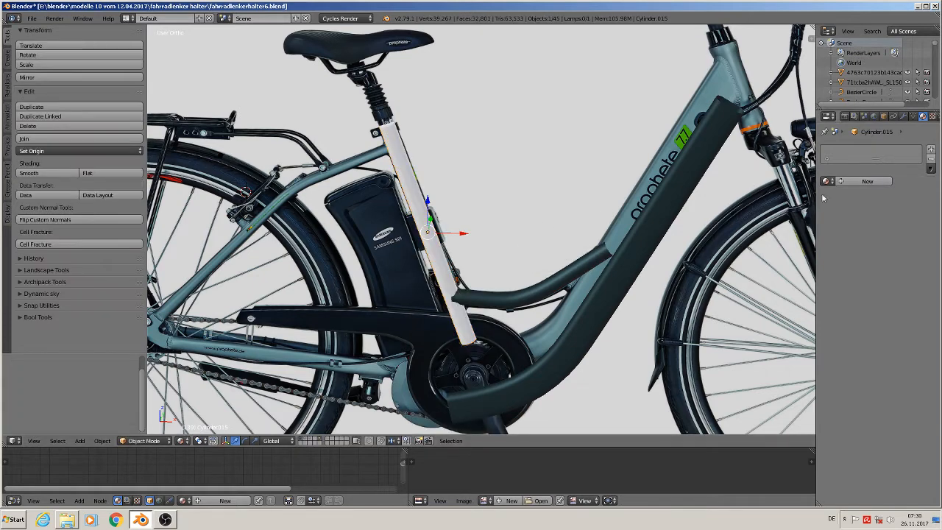
# Assign the existing "metall rough glossy mix" material to the straight seat tube and deselect it.
pyautogui.click(826, 181)
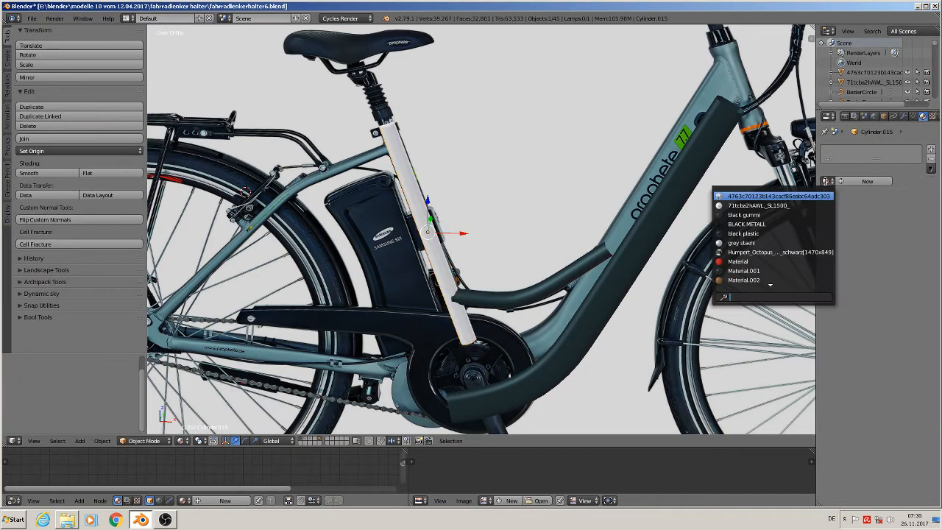
pyautogui.click(769, 253)
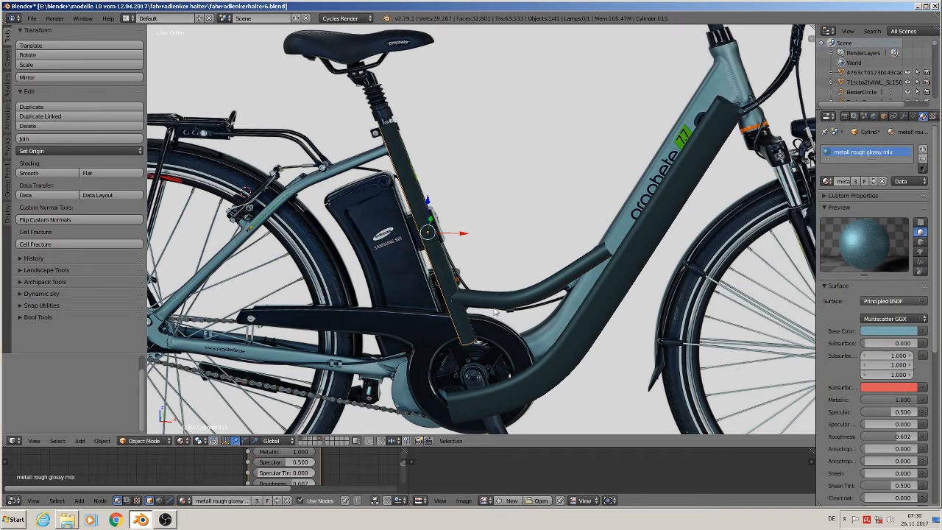
pyautogui.press('a')
pyautogui.scroll(-3, 480, 327)
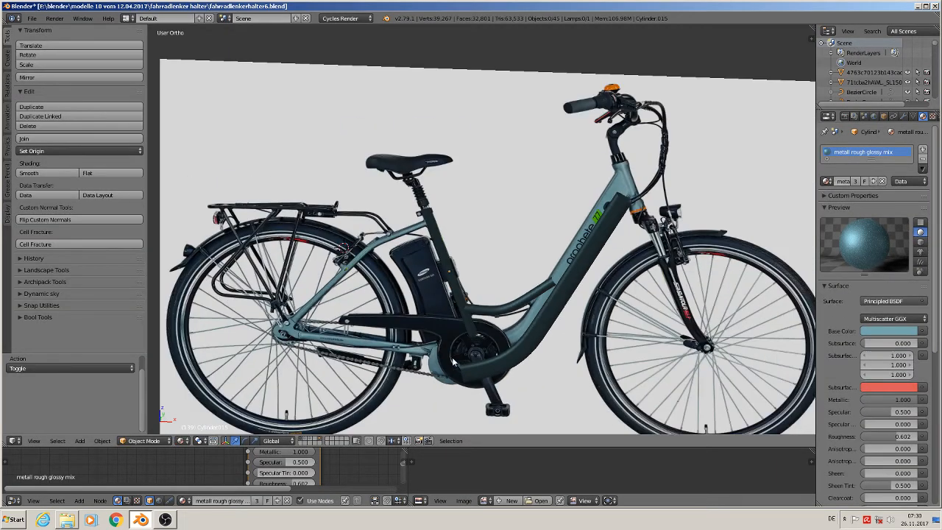
# In front view, move the long bent seat stay tube 1.738 along X and 0.003 along Z onto the seat stay in the reference image.
pyautogui.press('KP_1')
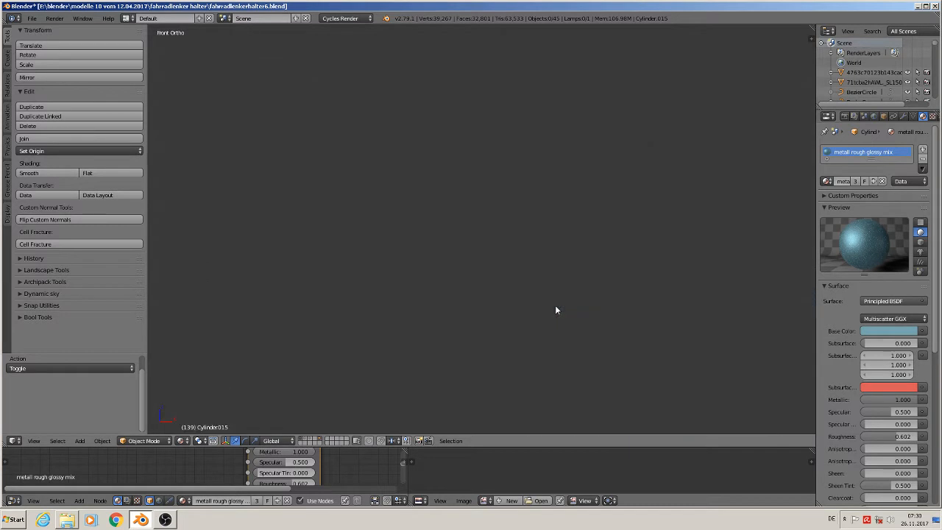
pyautogui.scroll(-2, 513, 363)
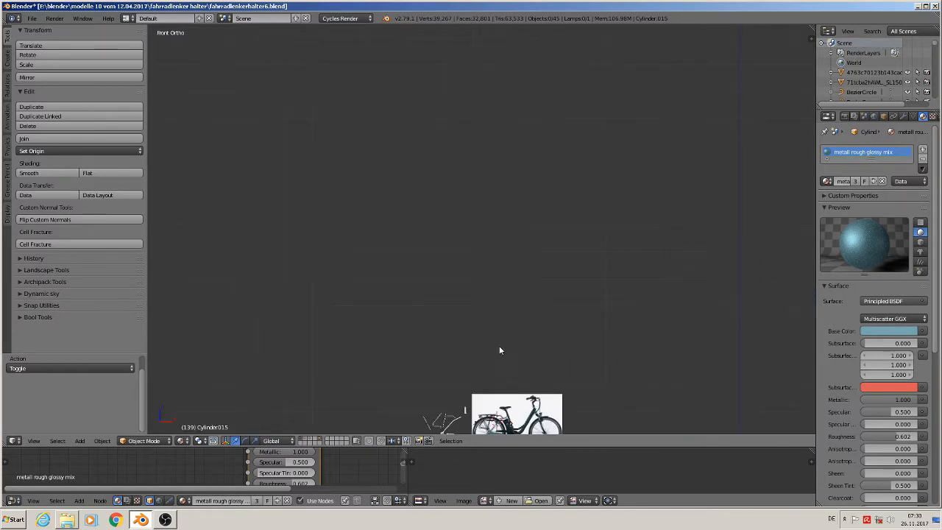
pyautogui.keyDown('shift'); pyautogui.moveTo(501, 321); pyautogui.dragTo(617, 95, button='middle'); pyautogui.keyUp('shift')
pyautogui.scroll(9, 628, 205)
pyautogui.scroll(3, 626, 227)
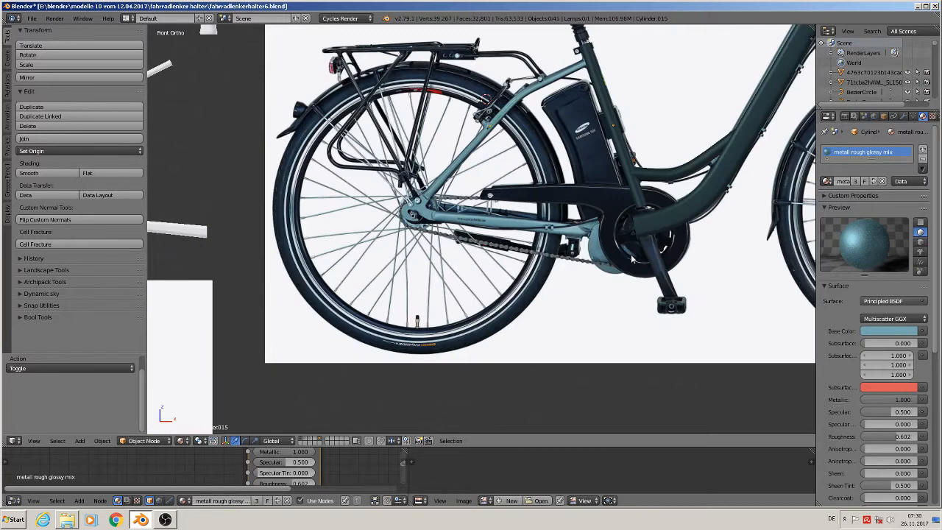
pyautogui.keyDown('shift'); pyautogui.moveTo(638, 235); pyautogui.dragTo(657, 328, button='middle'); pyautogui.keyUp('shift')
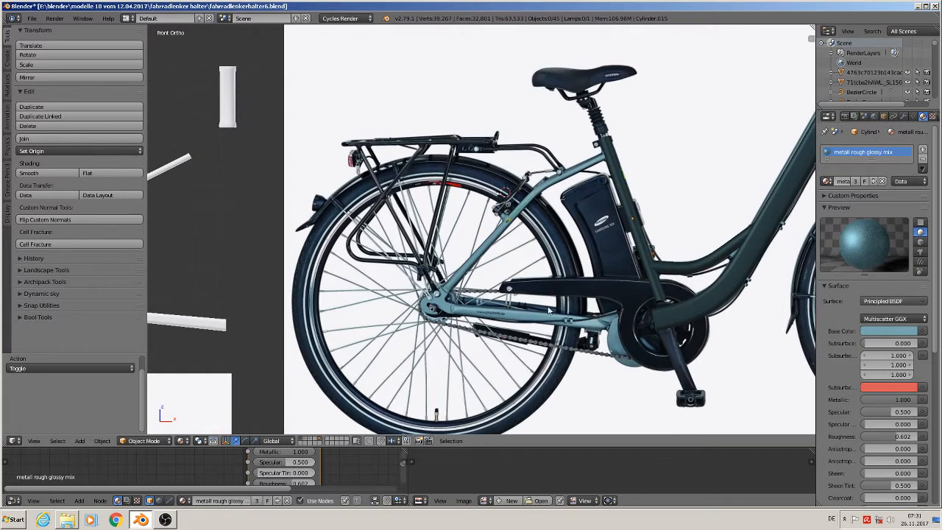
pyautogui.keyDown('shift'); pyautogui.moveTo(417, 301); pyautogui.dragTo(564, 261, button='middle'); pyautogui.keyUp('shift')
pyautogui.scroll(-2, 406, 248)
pyautogui.rightClick(291, 205)
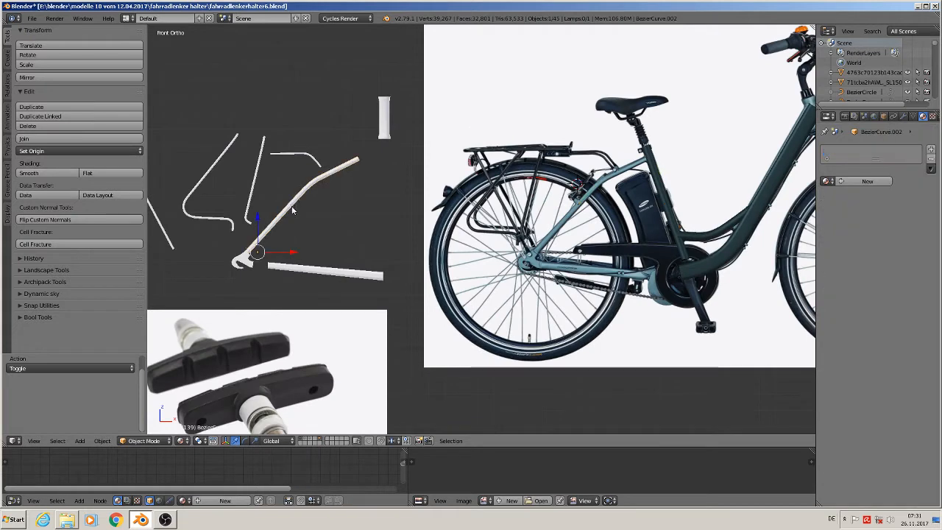
pyautogui.press('g')
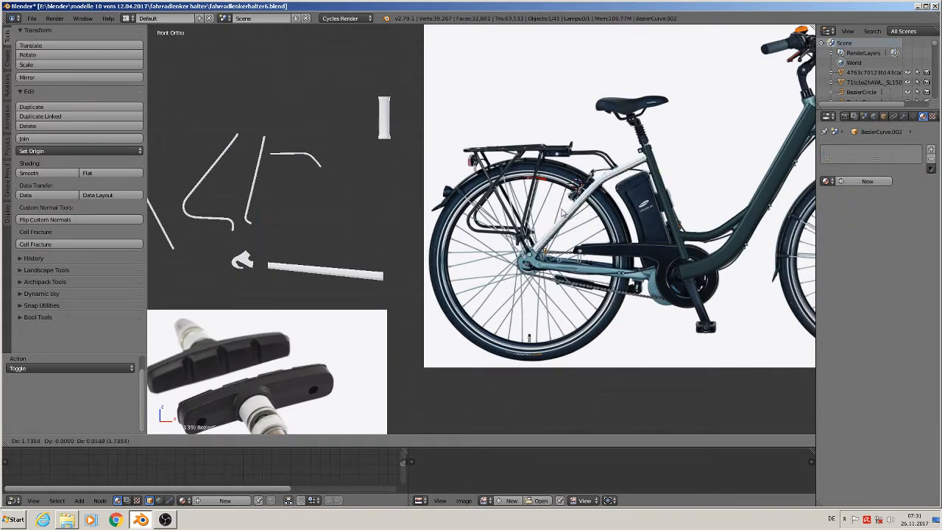
pyautogui.click(562, 214)
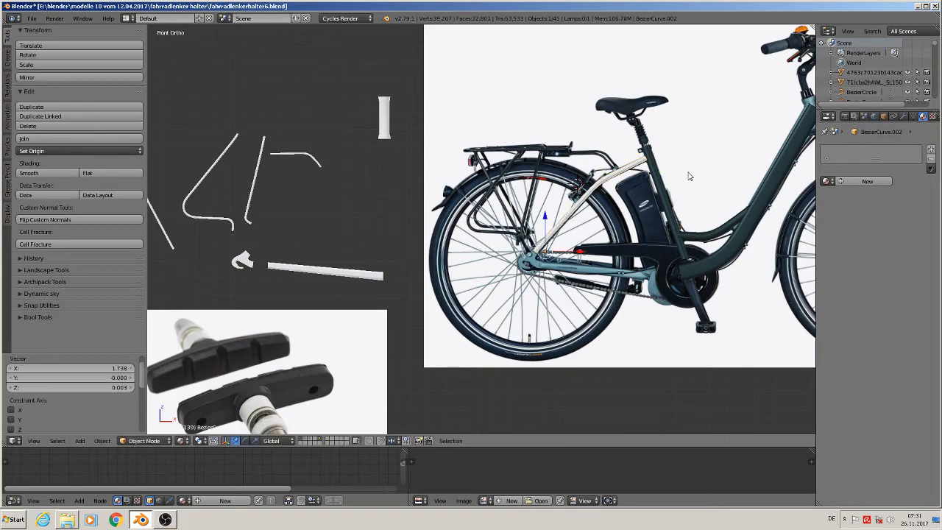
# Mark the edge loops at the upper and lower ends of the bent seat stay tube as seams.
pyautogui.scroll(6, 690, 177)
pyautogui.press('Tab')
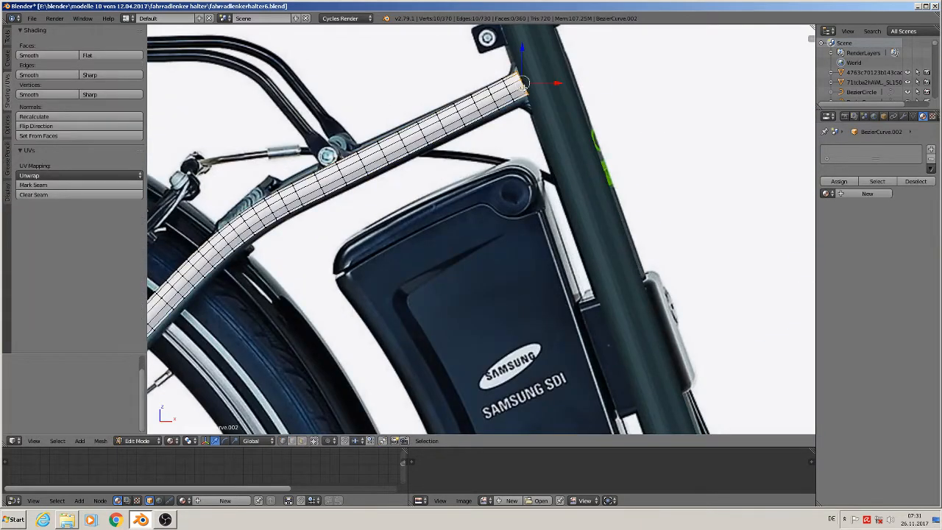
pyautogui.click(47, 184)
pyautogui.keyDown('shift'); pyautogui.moveTo(261, 430); pyautogui.dragTo(549, 276, button='middle'); pyautogui.keyUp('shift')
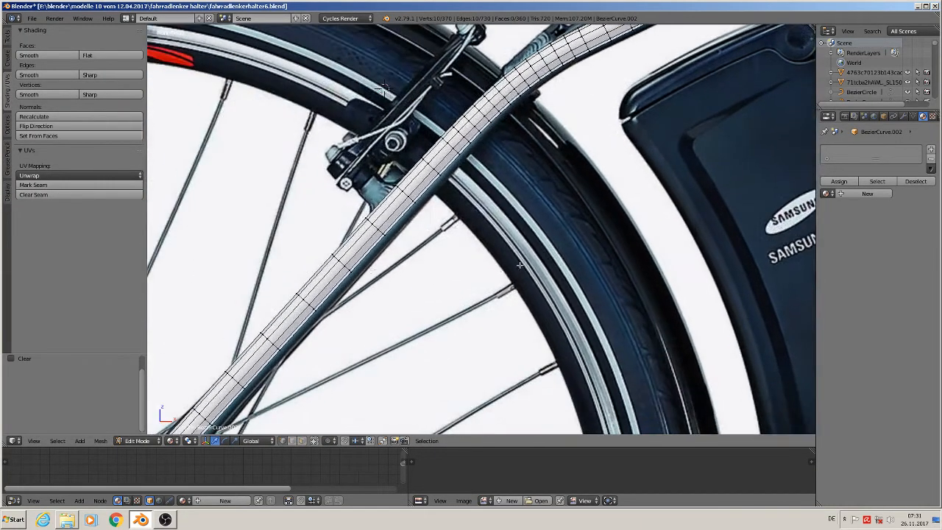
pyautogui.keyDown('shift'); pyautogui.moveTo(323, 323); pyautogui.dragTo(780, 70, button='middle'); pyautogui.keyUp('shift')
pyautogui.scroll(3, 698, 128)
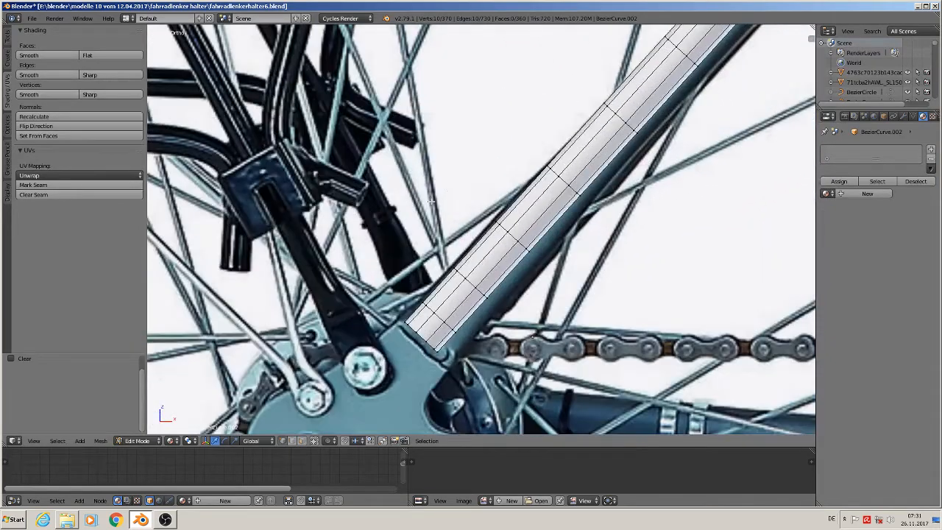
pyautogui.keyDown('alt'); pyautogui.rightClick(420, 337); pyautogui.keyUp('alt')
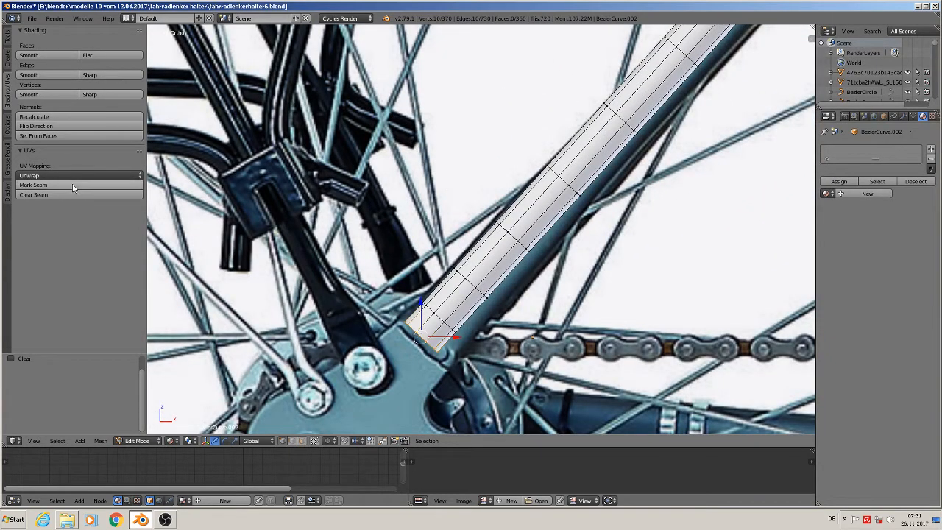
pyautogui.click(75, 187)
# Mark one lengthwise edge loop along the bent seat stay tube as a seam and finish editing its mesh.
pyautogui.scroll(-3, 521, 248)
pyautogui.scroll(-4, 530, 258)
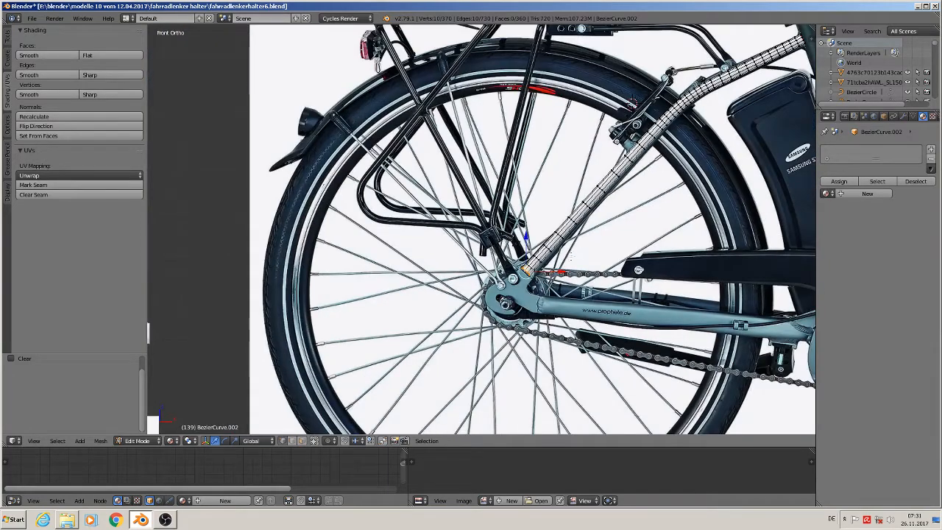
pyautogui.moveTo(571, 256); pyautogui.dragTo(515, 280, button='middle')
pyautogui.scroll(8, 530, 275)
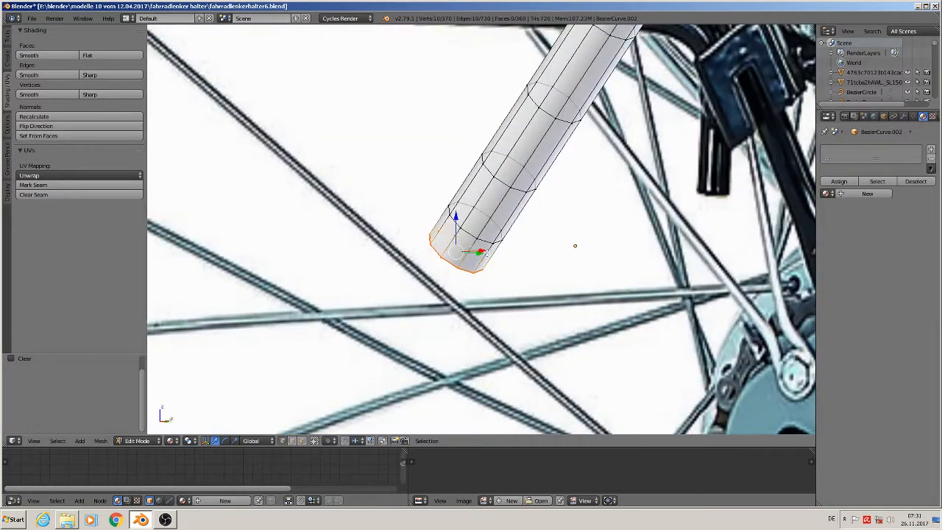
pyautogui.keyDown('alt'); pyautogui.rightClick(487, 252); pyautogui.keyUp('alt')
pyautogui.scroll(-3, 488, 252)
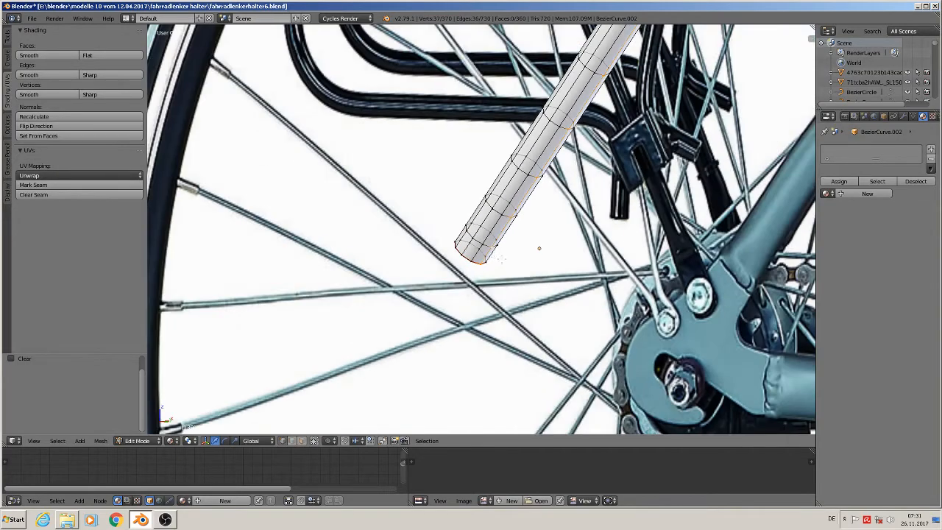
pyautogui.moveTo(487, 251); pyautogui.dragTo(640, 280, button='middle')
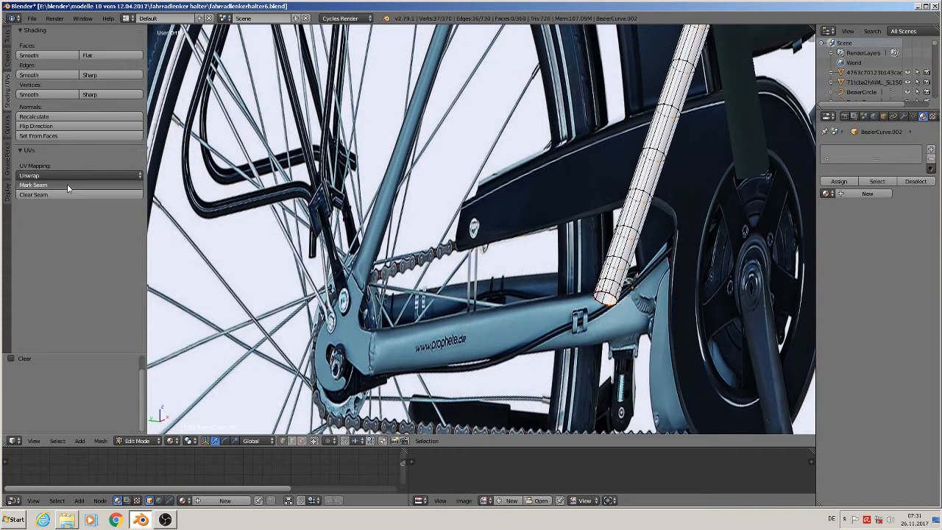
pyautogui.scroll(-4, 683, 259)
pyautogui.scroll(4, 682, 260)
pyautogui.press('a')
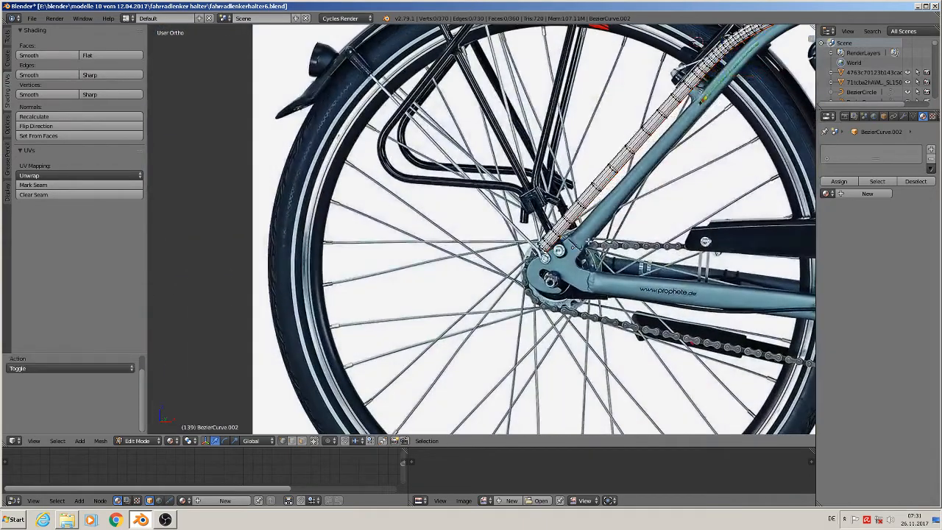
pyautogui.press('Tab')
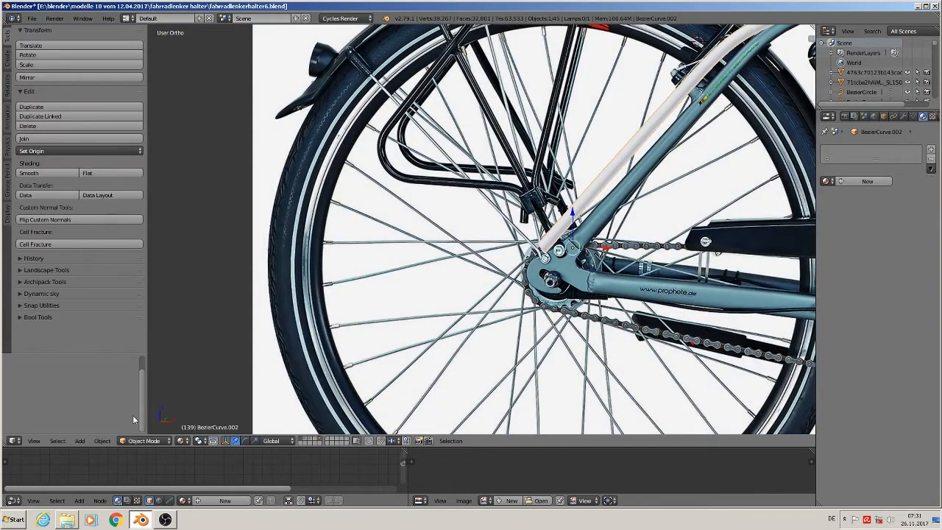
# Apply the bent seat stay tube's rotation and scale and unwrap its whole mesh.
pyautogui.press('KP_1')
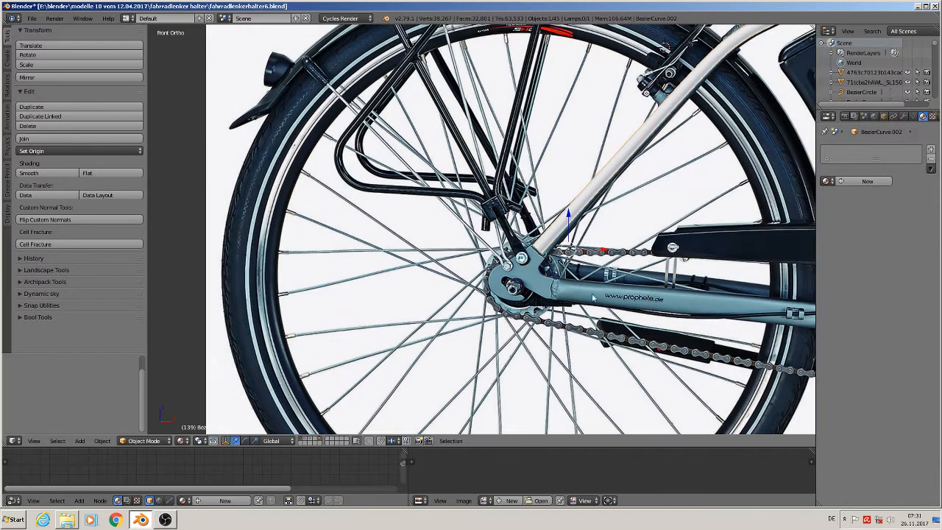
pyautogui.click(102, 440)
pyautogui.moveTo(122, 370)
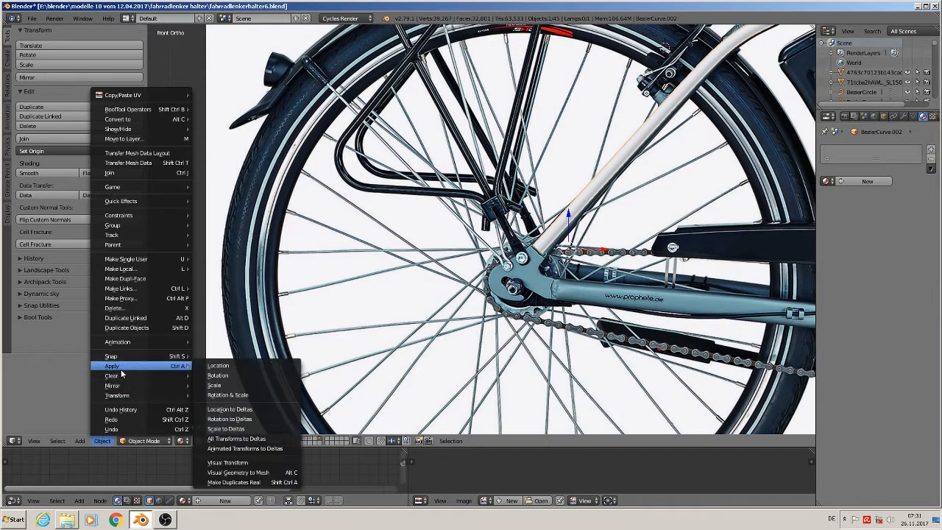
pyautogui.click(244, 396)
pyautogui.press('Tab')
pyautogui.press('a')
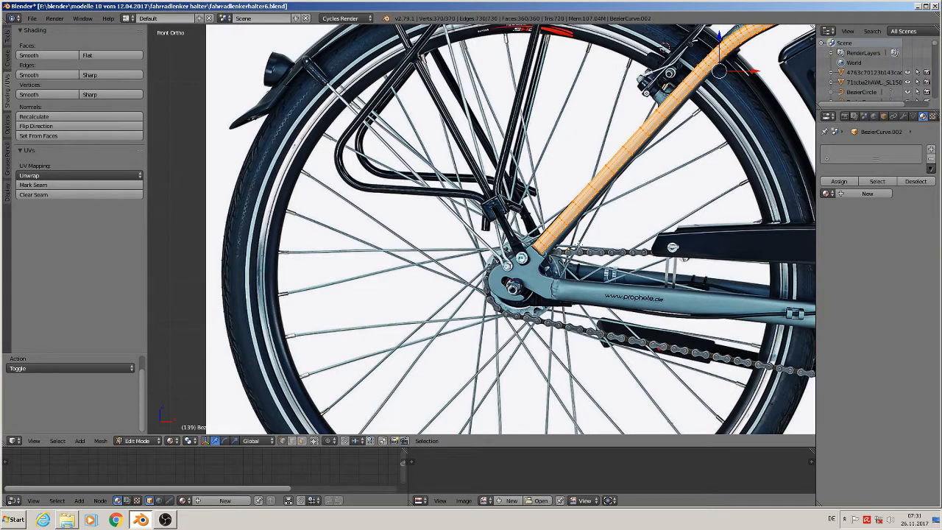
pyautogui.press('u')
pyautogui.click(579, 248)
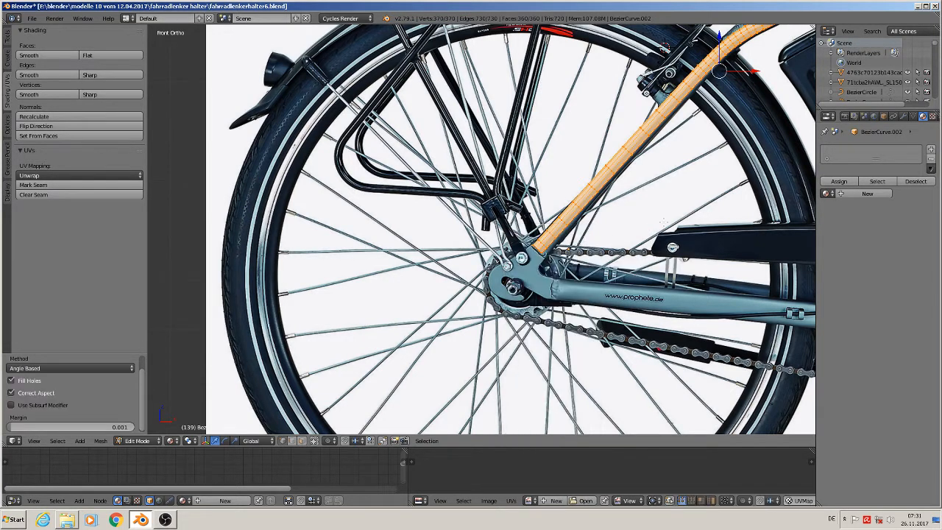
pyautogui.press('Tab')
# Assign the existing "metall rough glossy mix" material to the bent seat stay tube and deselect it.
pyautogui.click(827, 182)
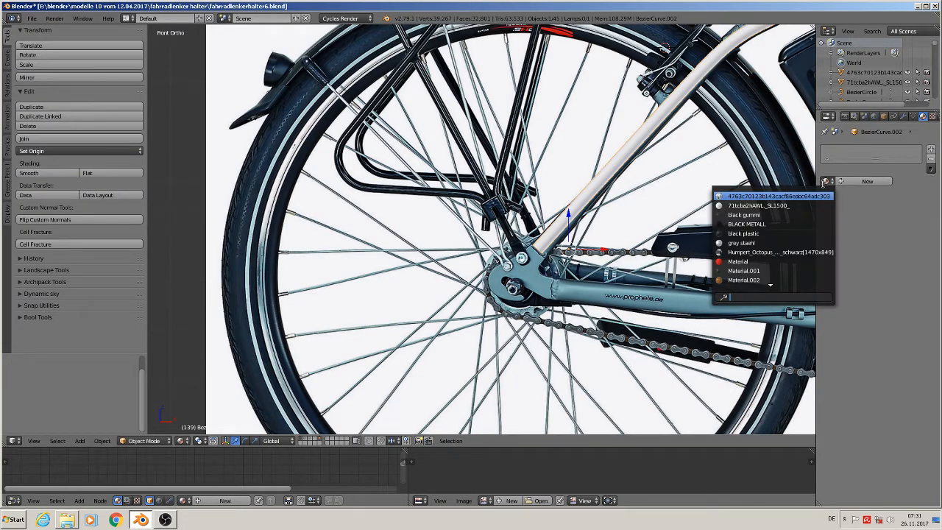
pyautogui.scroll(-3, 763, 265)
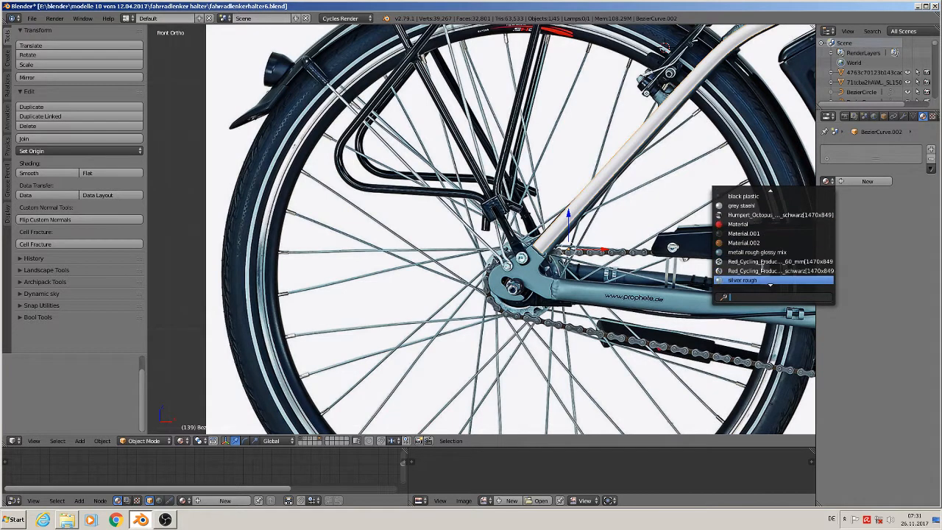
pyautogui.scroll(3, 763, 263)
pyautogui.click(767, 251)
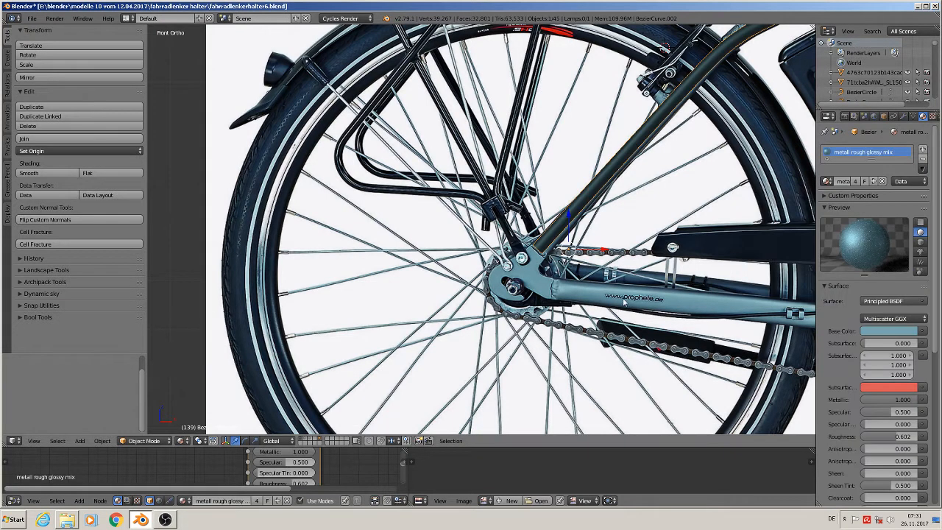
pyautogui.press('a')
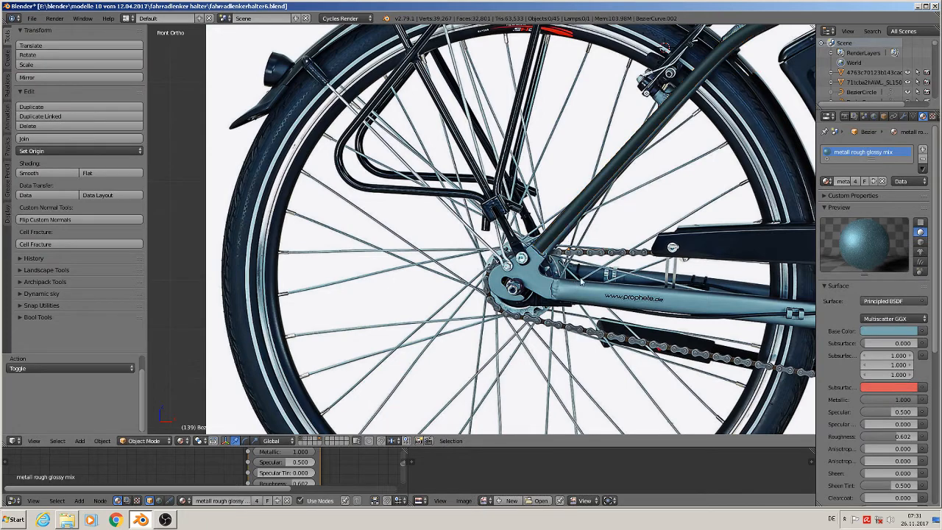
# Move the long straight chainstay tube 1.641 along X and 0.007 along Z onto the chainstay in the reference image.
pyautogui.scroll(-4, 581, 283)
pyautogui.scroll(-2, 626, 296)
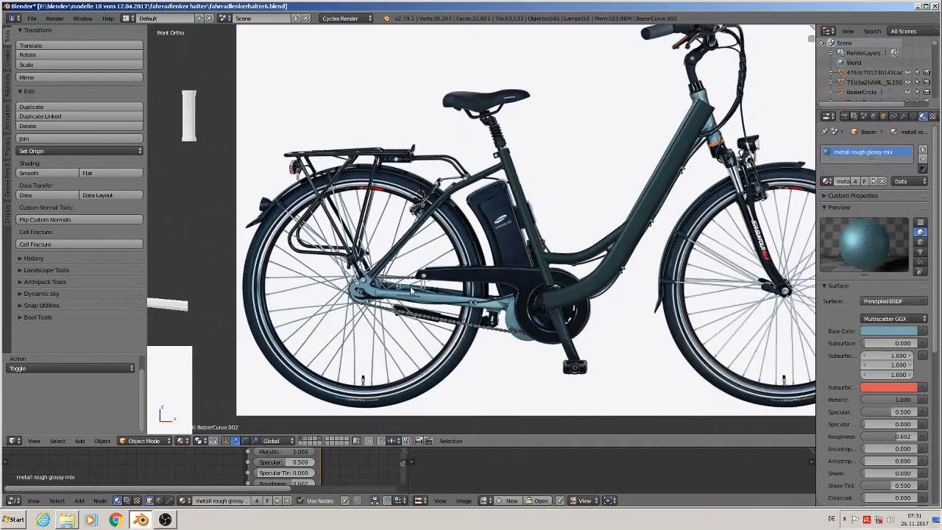
pyautogui.scroll(3, 410, 285)
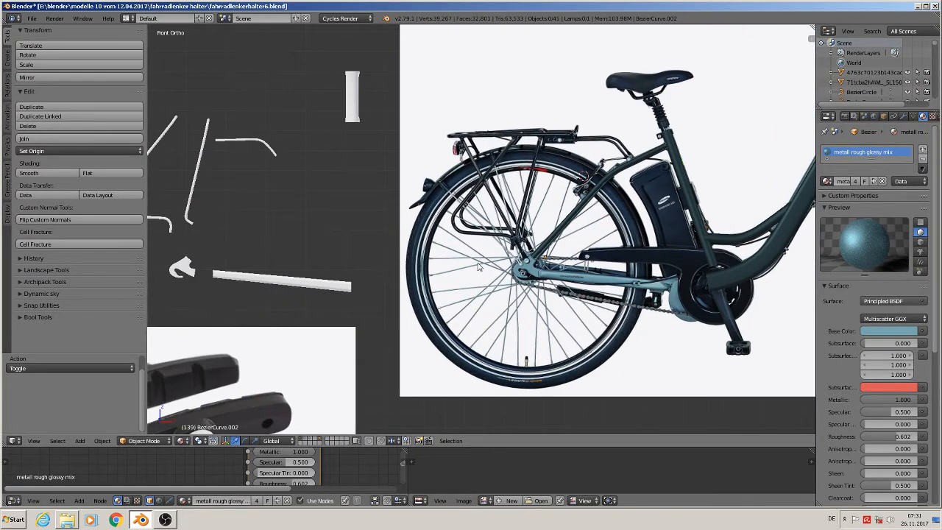
pyautogui.rightClick(287, 280)
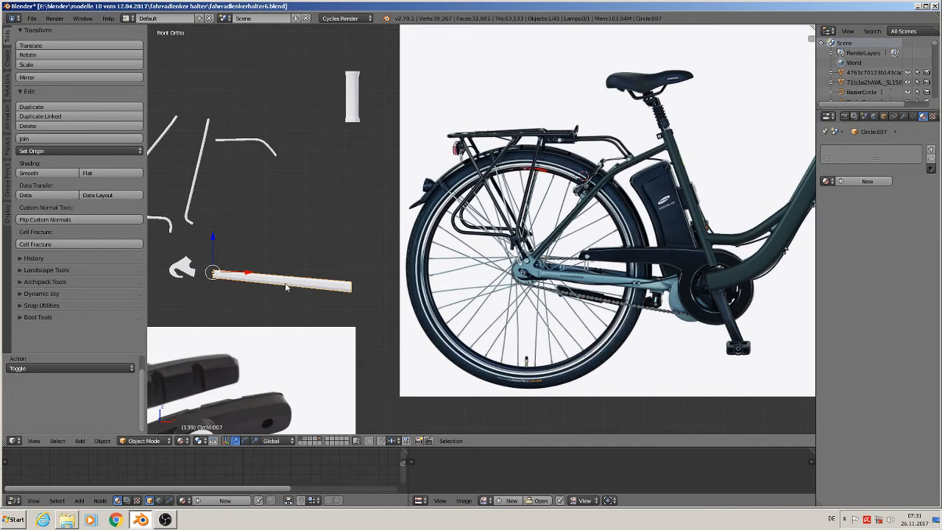
pyautogui.press('g')
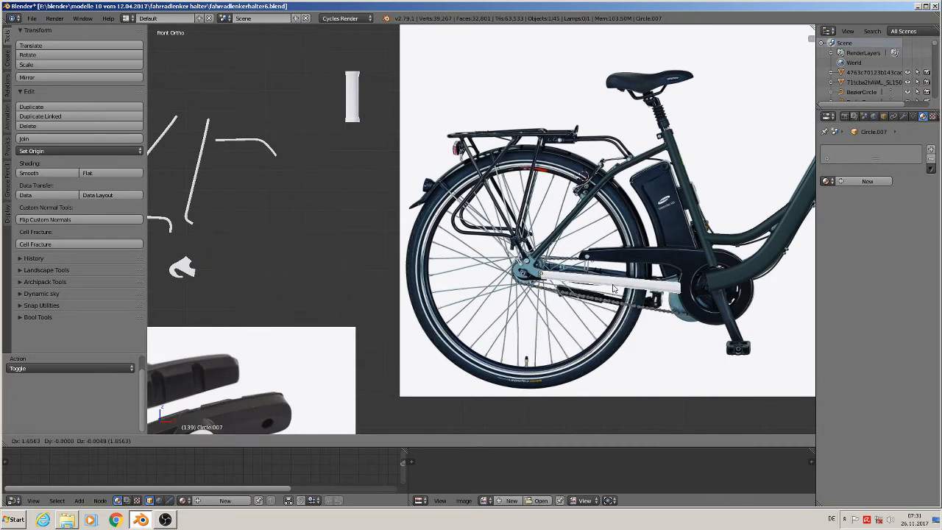
pyautogui.click(610, 287)
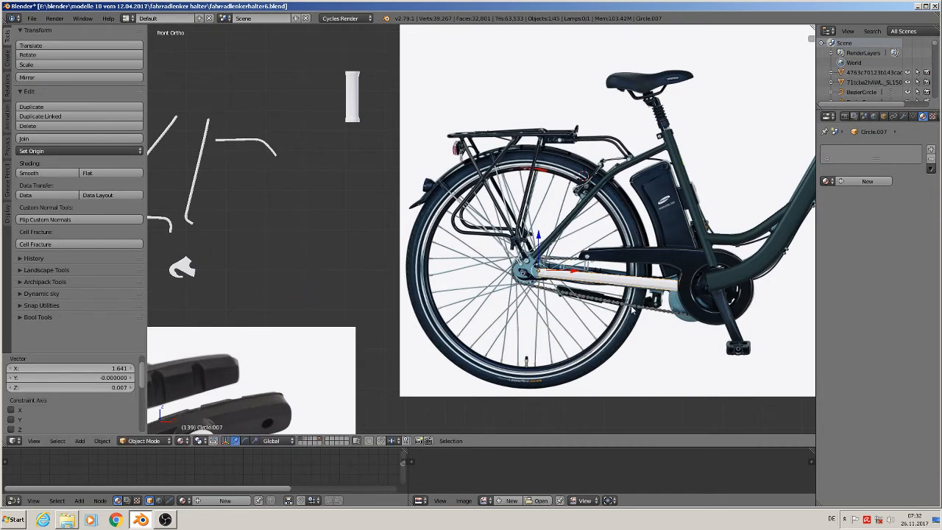
# Set the straight chainstay tube to smooth shading.
pyautogui.scroll(8, 633, 307)
pyautogui.keyDown('shift'); pyautogui.moveTo(643, 305); pyautogui.dragTo(533, 304, button='middle'); pyautogui.keyUp('shift')
pyautogui.scroll(-2, 533, 303)
pyautogui.scroll(3, 541, 298)
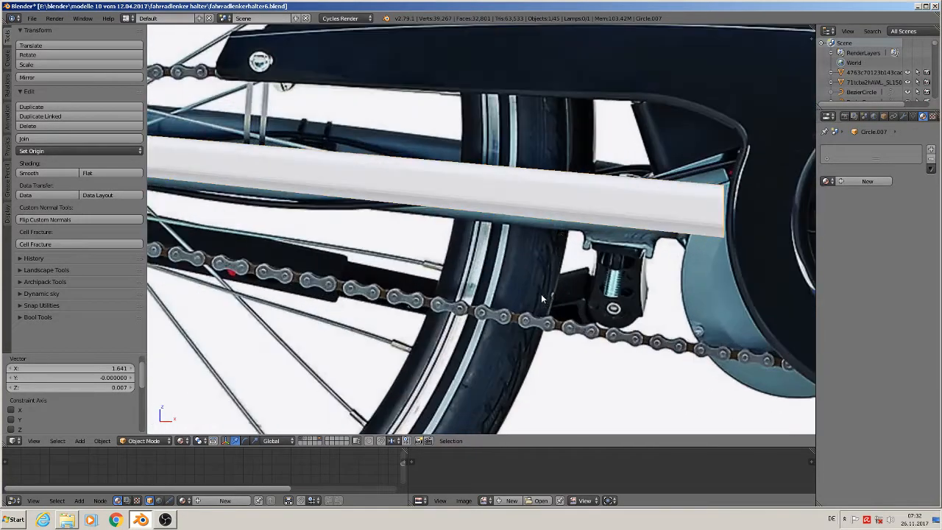
pyautogui.rightClick(567, 209)
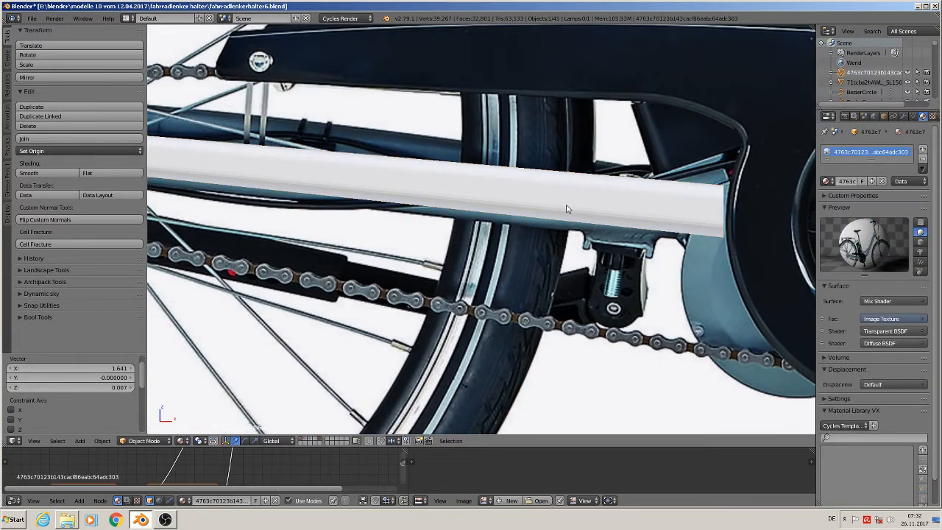
pyautogui.rightClick(567, 209)
pyautogui.click(46, 174)
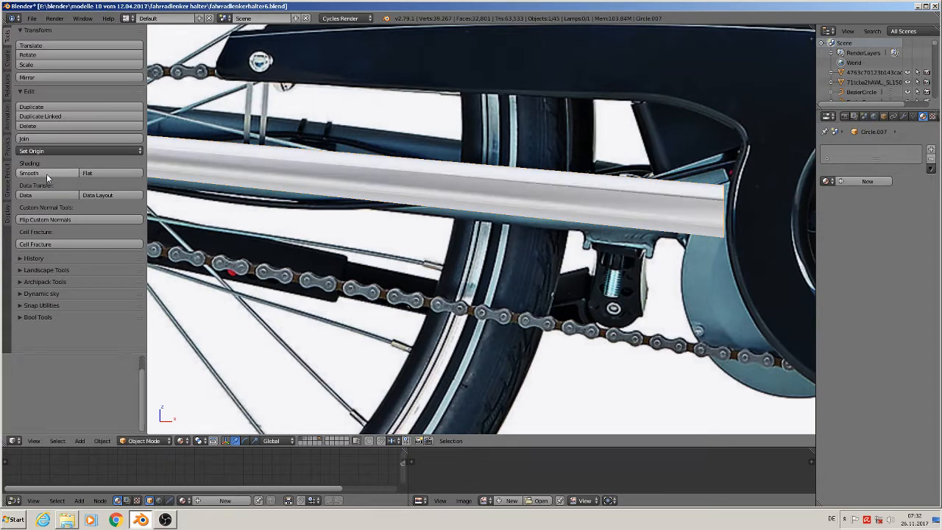
# Recalculate the normals of the chainstay tube's entire mesh.
pyautogui.scroll(-3, 583, 174)
pyautogui.press('Tab')
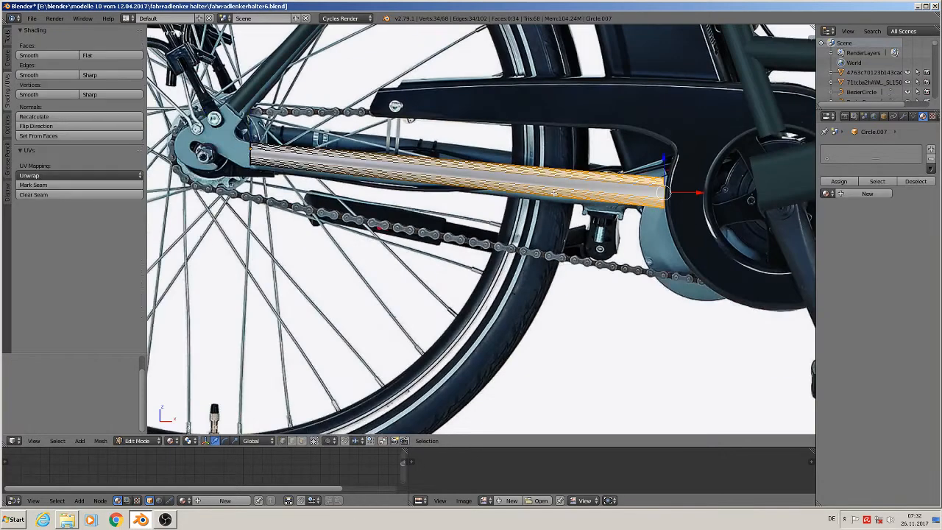
pyautogui.press('a')
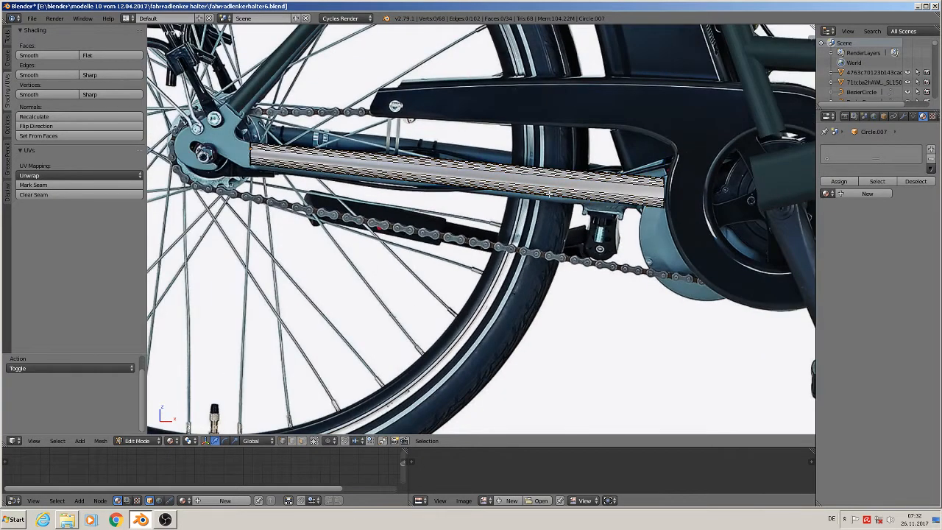
pyautogui.press('a')
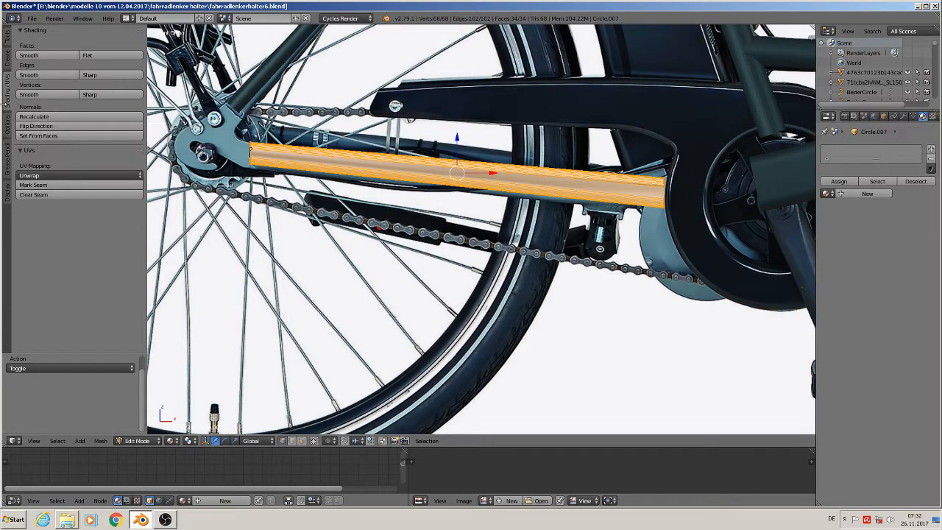
pyautogui.click(46, 116)
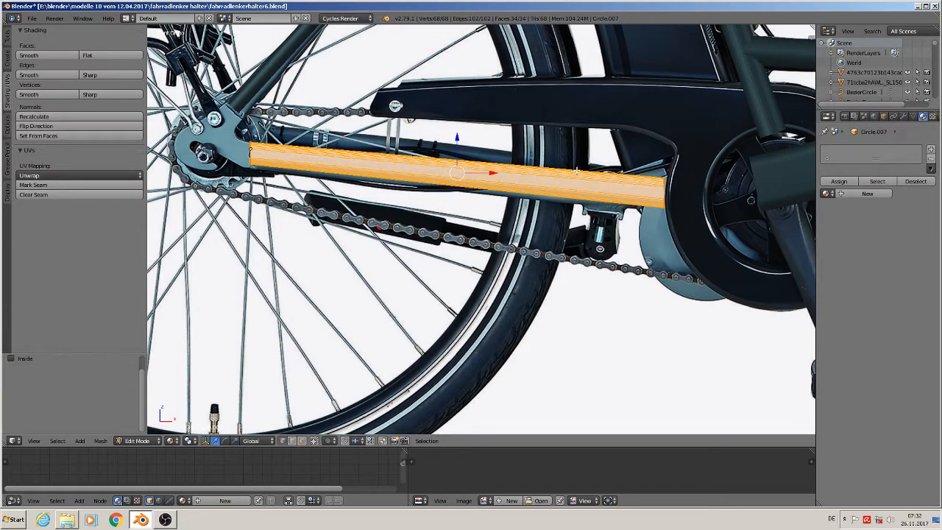
pyautogui.press('Tab')
# Mark the edge loops at the rear and front ends of the chainstay tube as seams.
pyautogui.scroll(4, 484, 223)
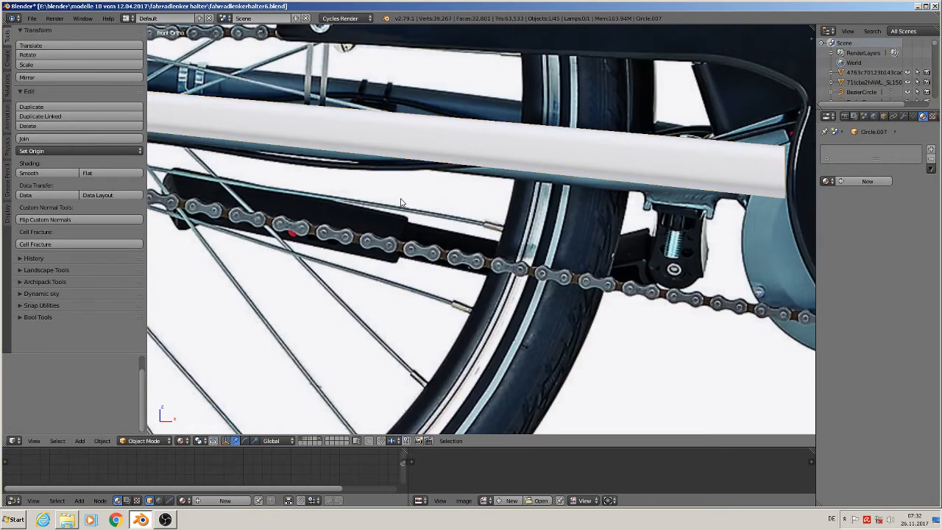
pyautogui.keyDown('shift'); pyautogui.moveTo(401, 202); pyautogui.dragTo(697, 265, button='middle'); pyautogui.keyUp('shift')
pyautogui.scroll(3, 482, 237)
pyautogui.press('Tab')
pyautogui.keyDown('alt'); pyautogui.rightClick(275, 112); pyautogui.keyUp('alt')
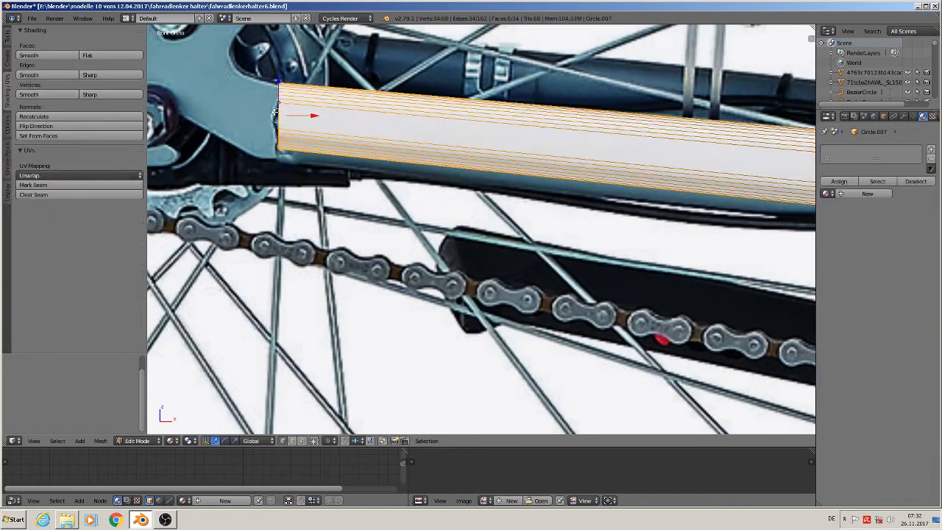
pyautogui.click(62, 186)
pyautogui.scroll(-4, 646, 253)
pyautogui.keyDown('shift'); pyautogui.moveTo(646, 252); pyautogui.dragTo(94, 192, button='middle'); pyautogui.keyUp('shift')
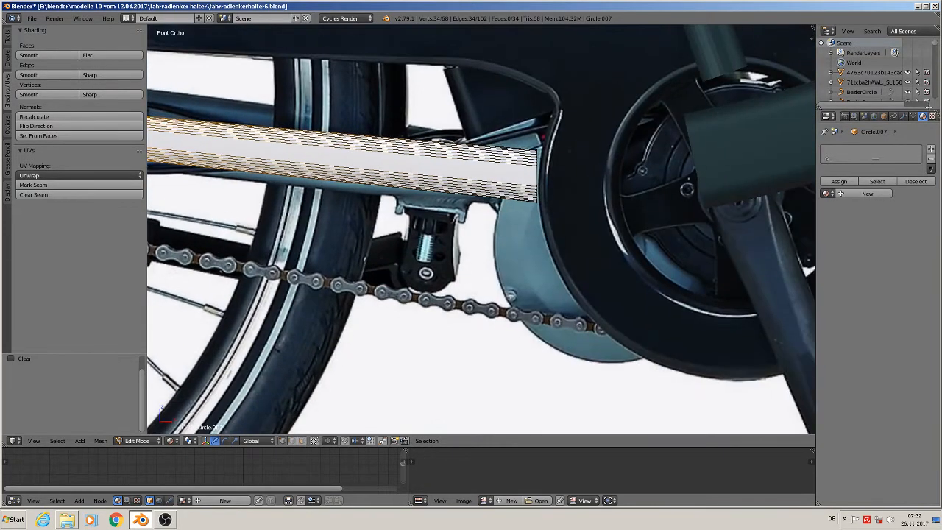
pyautogui.scroll(-5, 538, 170)
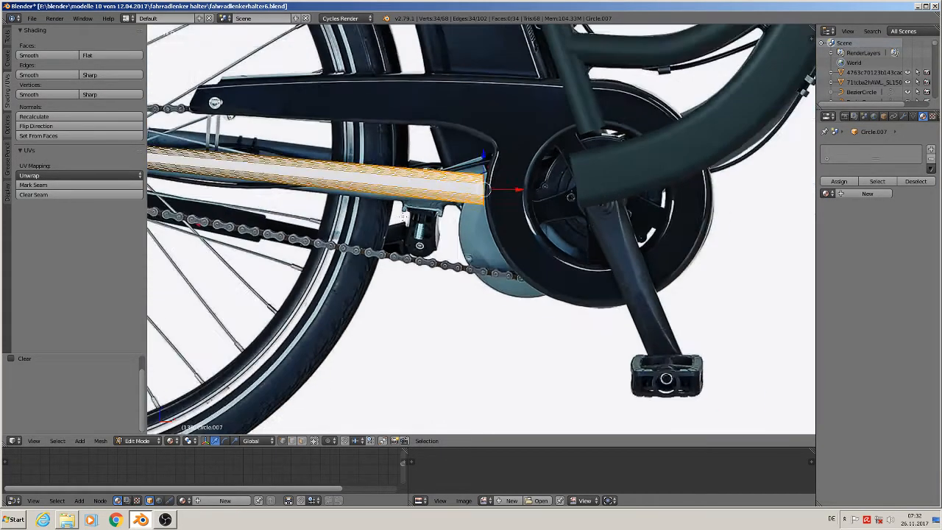
pyautogui.click(44, 185)
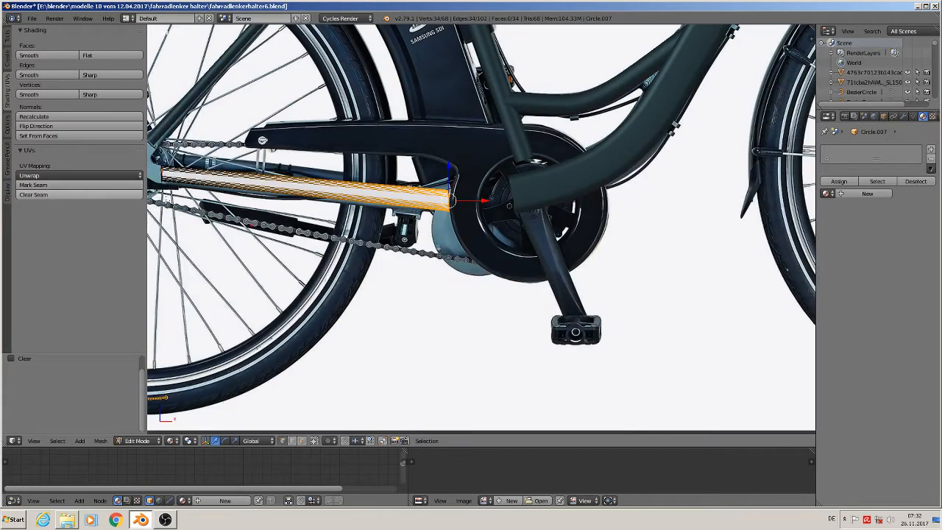
# Mark one lengthwise edge along the underside of the chainstay tube as a seam and return to front view.
pyautogui.scroll(5, 340, 219)
pyautogui.moveTo(358, 212); pyautogui.dragTo(218, 162, button='middle')
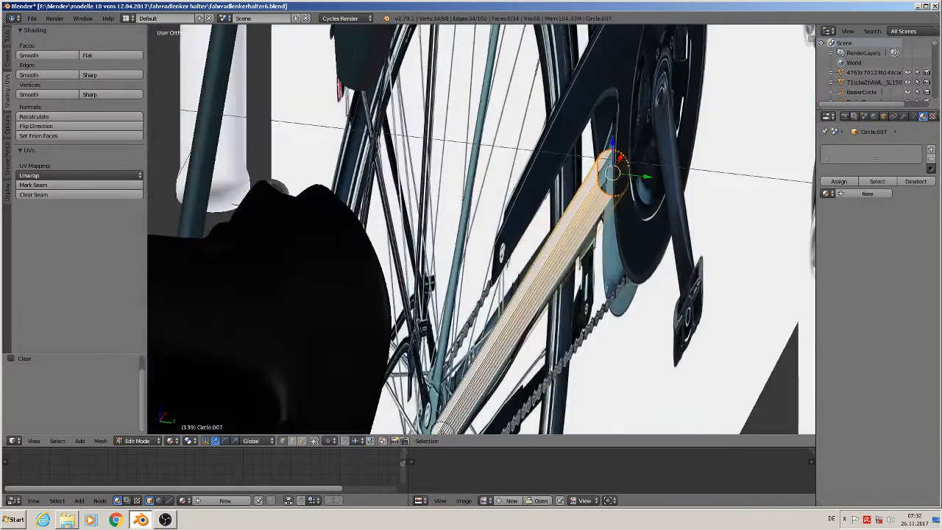
pyautogui.scroll(5, 501, 188)
pyautogui.rightClick(761, 203)
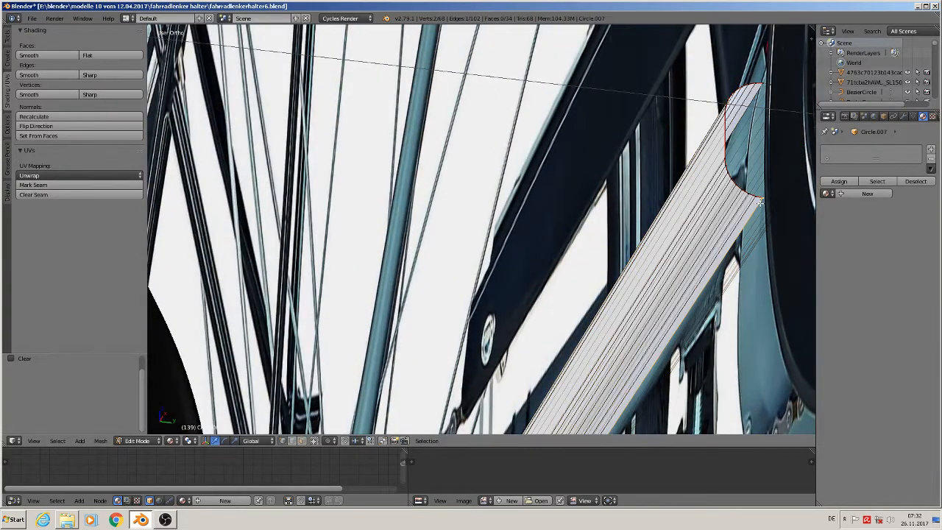
pyautogui.scroll(-2, 701, 243)
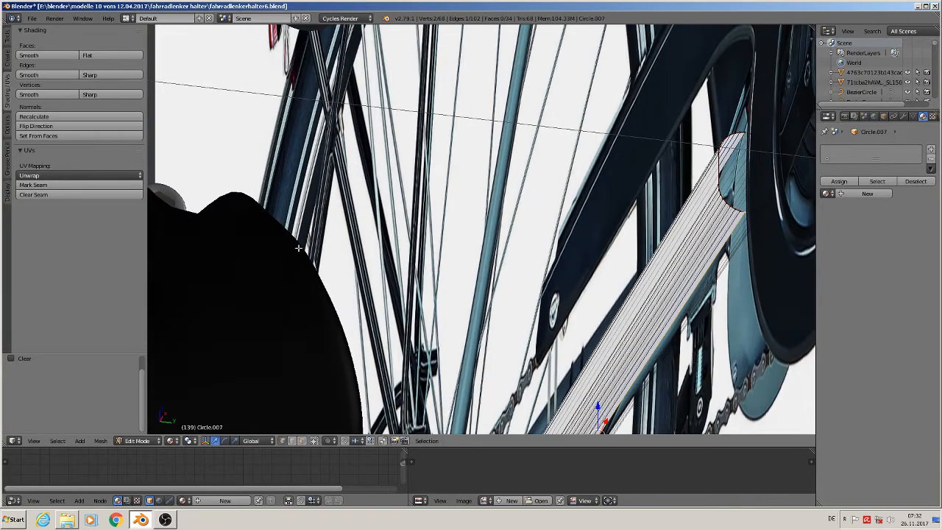
pyautogui.click(59, 185)
pyautogui.scroll(-2, 309, 209)
pyautogui.press('KP_1')
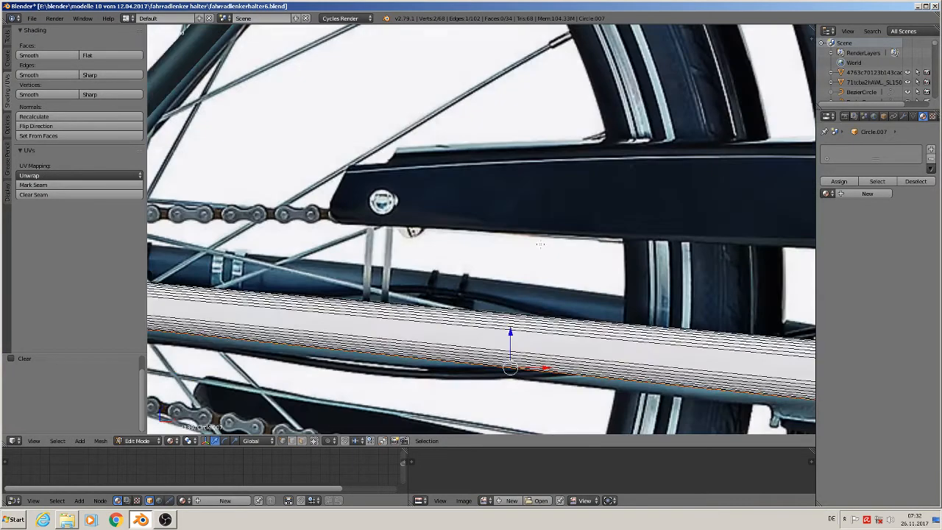
# Apply the rotation and scale of the straight chainstay tube in Object Mode.
pyautogui.scroll(-6, 578, 287)
pyautogui.keyDown('shift'); pyautogui.moveTo(543, 289); pyautogui.dragTo(482, 245, button='middle'); pyautogui.keyUp('shift')
pyautogui.scroll(3, 482, 245)
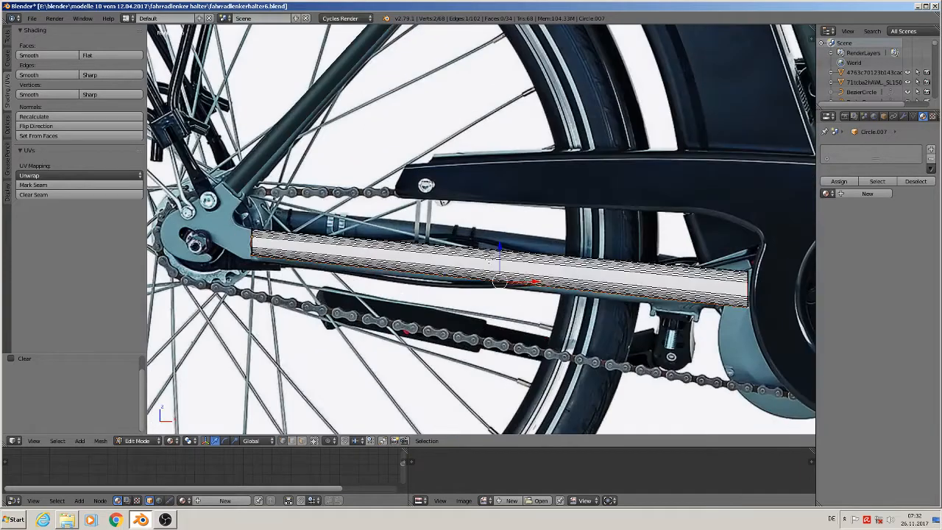
pyautogui.press('Tab')
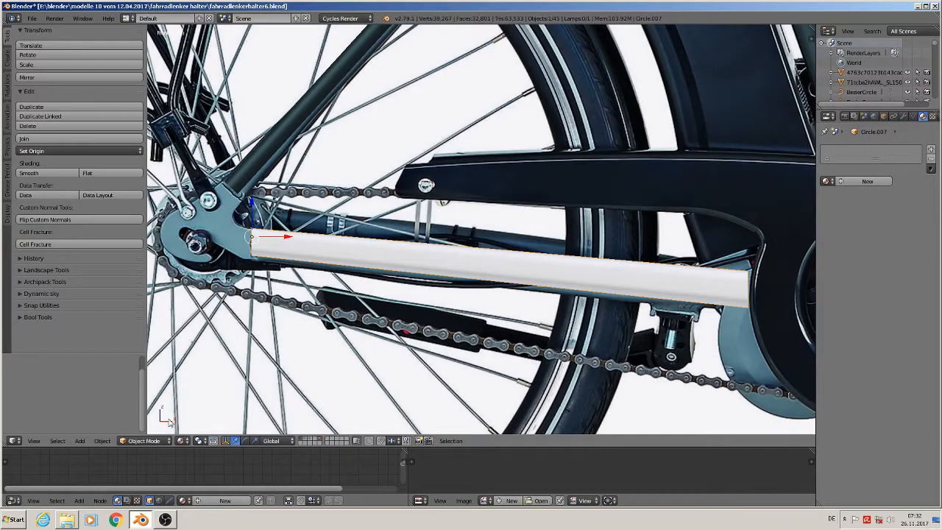
pyautogui.click(103, 440)
pyautogui.moveTo(123, 368)
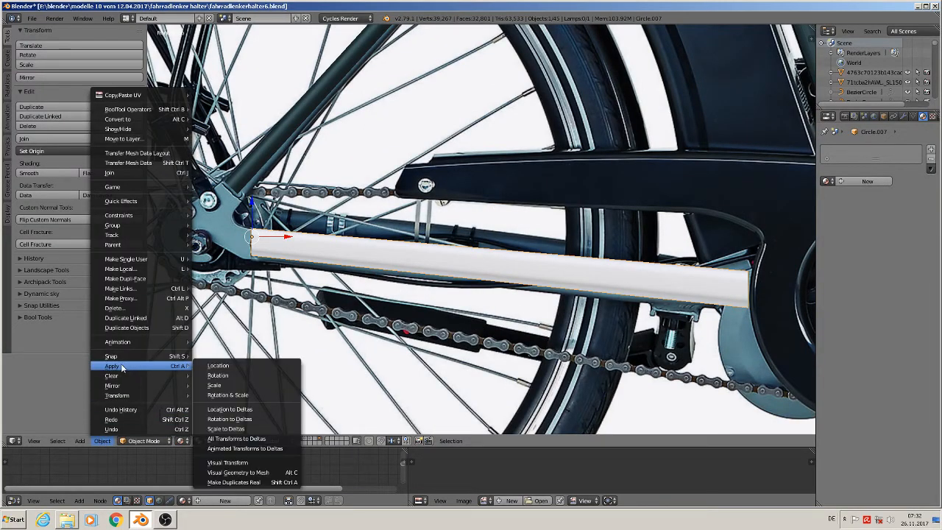
pyautogui.click(236, 395)
# UV-unwrap the entire mesh of the chainstay tube along its marked seams.
pyautogui.press('Tab')
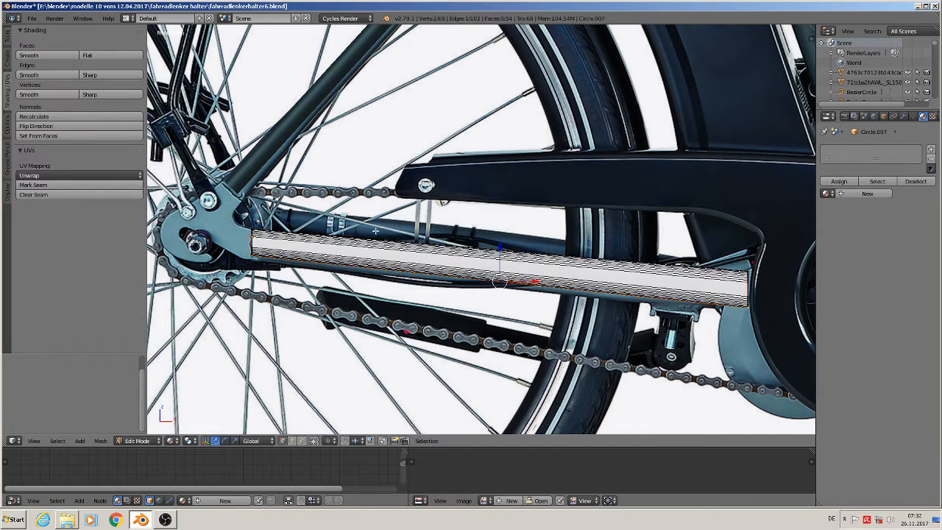
pyautogui.press('a')
pyautogui.press('a')
pyautogui.press('u')
pyautogui.click(376, 232)
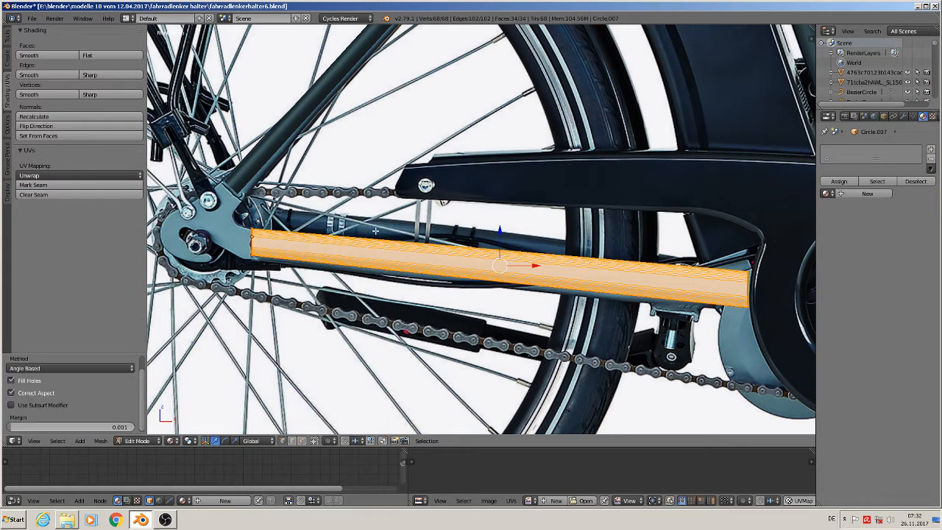
# Assign the existing "metall rough glossy mix" material to the chainstay tube and deselect it.
pyautogui.press('Tab')
pyautogui.click(826, 181)
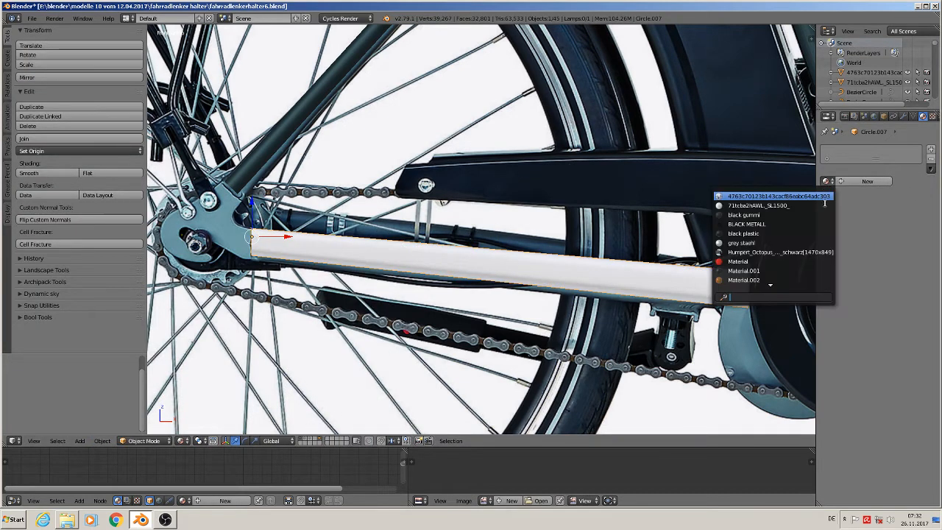
pyautogui.scroll(-2, 791, 272)
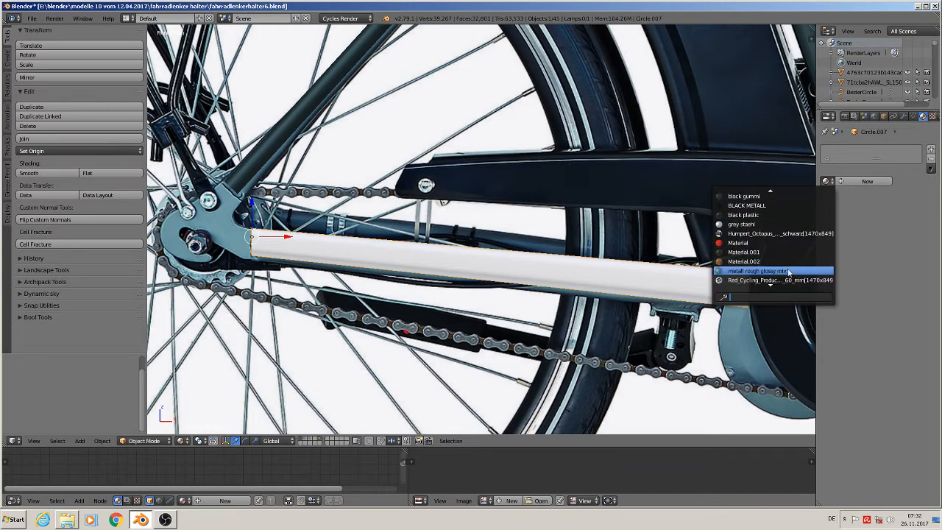
pyautogui.click(789, 274)
pyautogui.press('Tab')
pyautogui.press('Tab')
pyautogui.press('a')
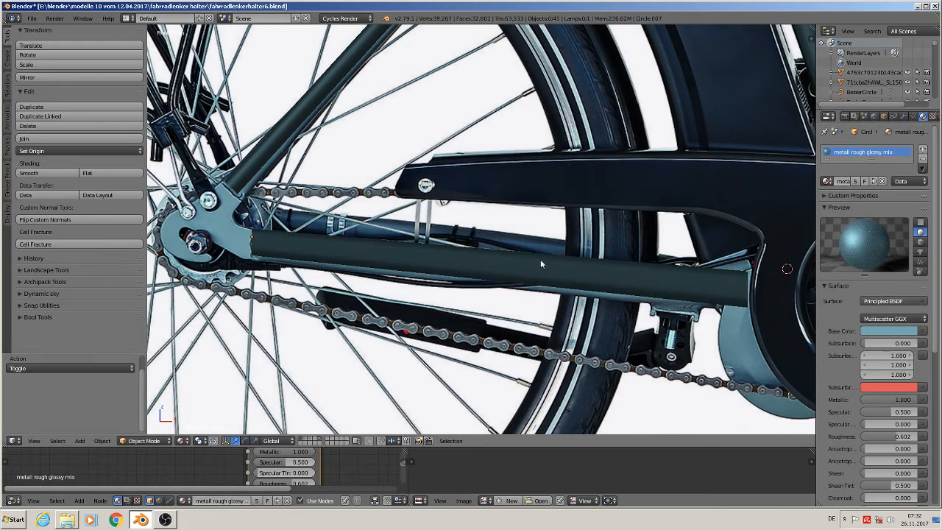
# Move the loose hook-shaped dropout plate about 1.73 units along X onto the rear axle in the bike reference image.
pyautogui.scroll(-7, 537, 272)
pyautogui.keyDown('shift'); pyautogui.scroll(-2, 530, 291); pyautogui.keyUp('shift')
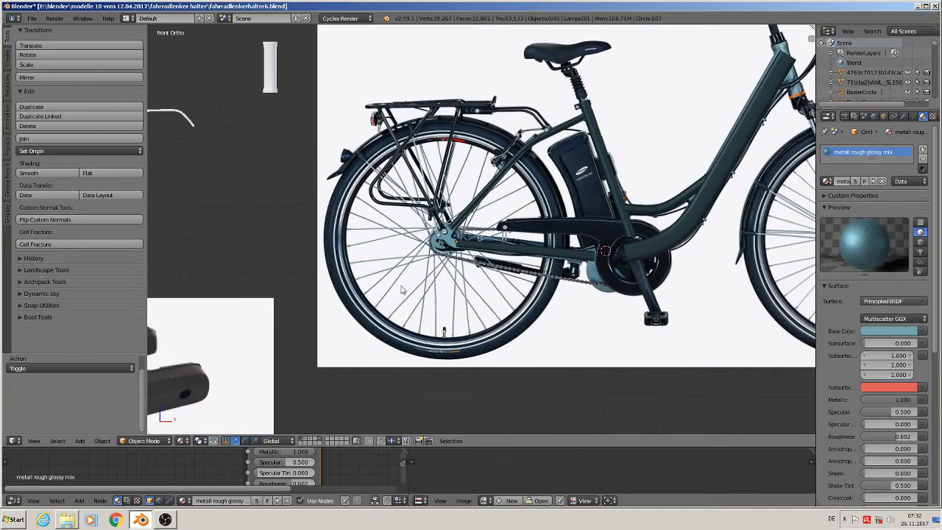
pyautogui.scroll(-2, 402, 290)
pyautogui.keyDown('shift'); pyautogui.moveTo(416, 286); pyautogui.dragTo(530, 273, button='middle'); pyautogui.keyUp('shift')
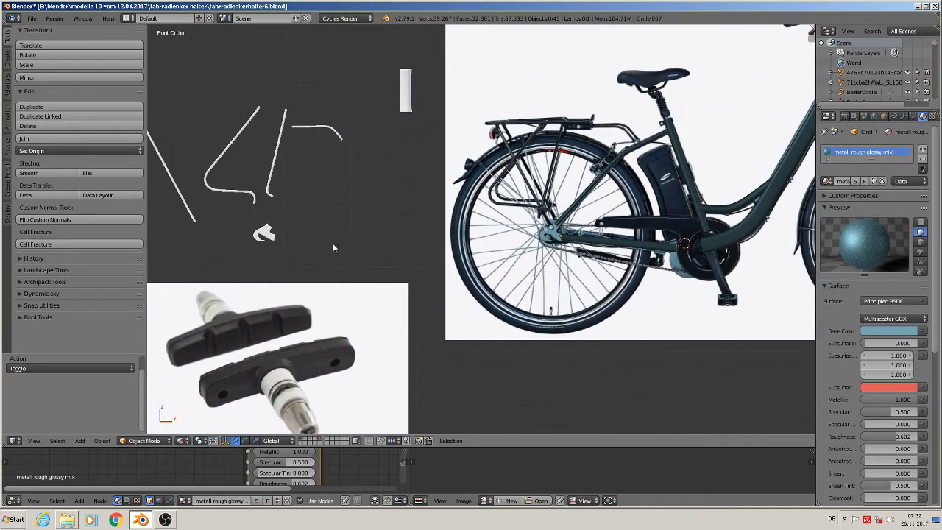
pyautogui.rightClick(263, 231)
pyautogui.press('g')
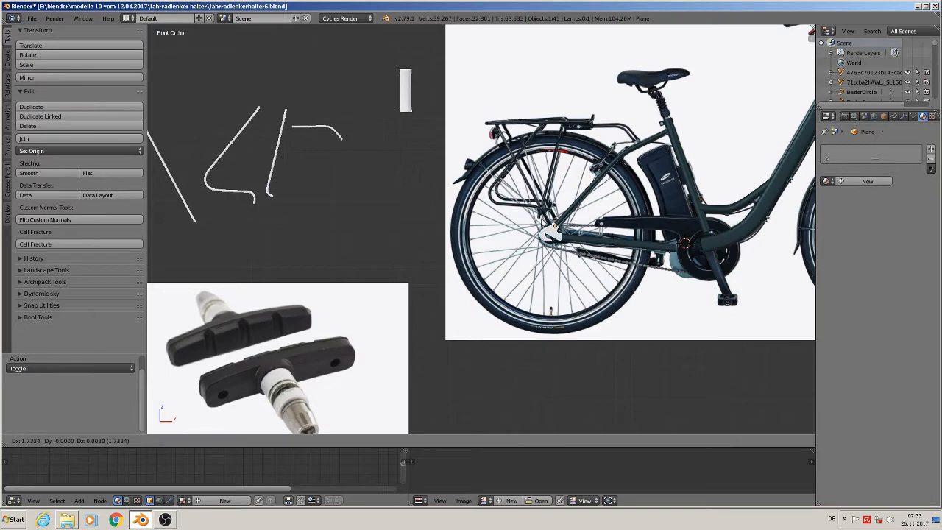
pyautogui.click(542, 221)
# Inspect the dropout plate's mesh and apply its Subdivision Surface modifier with two view subdivisions.
pyautogui.scroll(5, 542, 220)
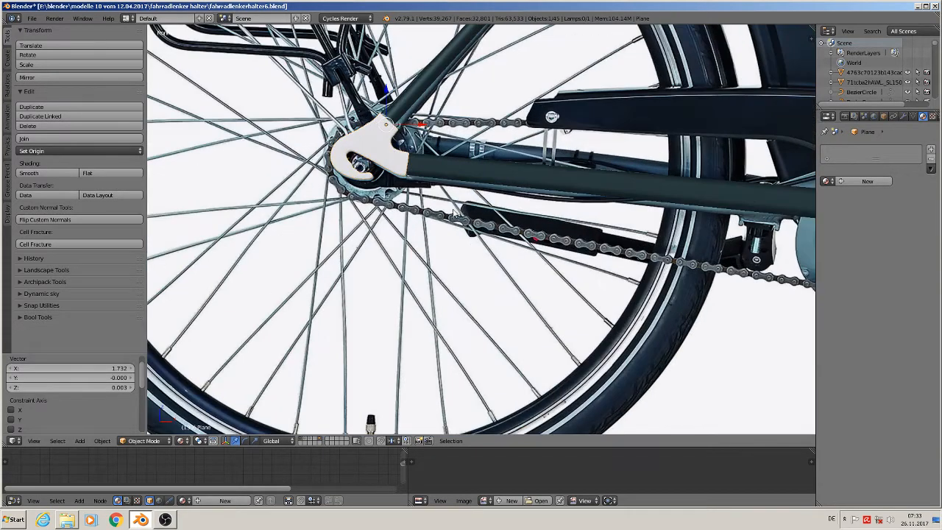
pyautogui.keyDown('shift'); pyautogui.moveTo(454, 213); pyautogui.dragTo(565, 301, button='middle'); pyautogui.keyUp('shift')
pyautogui.scroll(3, 564, 301)
pyautogui.press('Tab')
pyautogui.scroll(3, 463, 174)
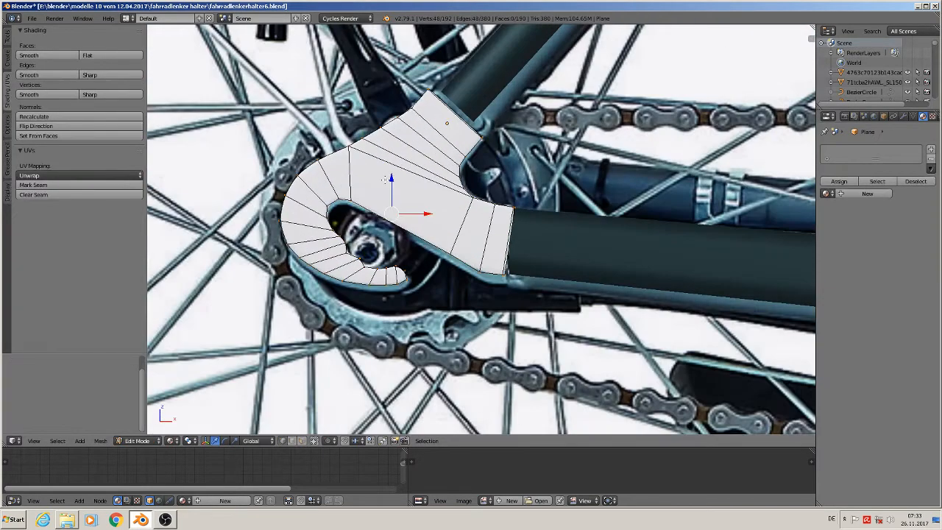
pyautogui.moveTo(383, 170); pyautogui.dragTo(391, 187, button='middle')
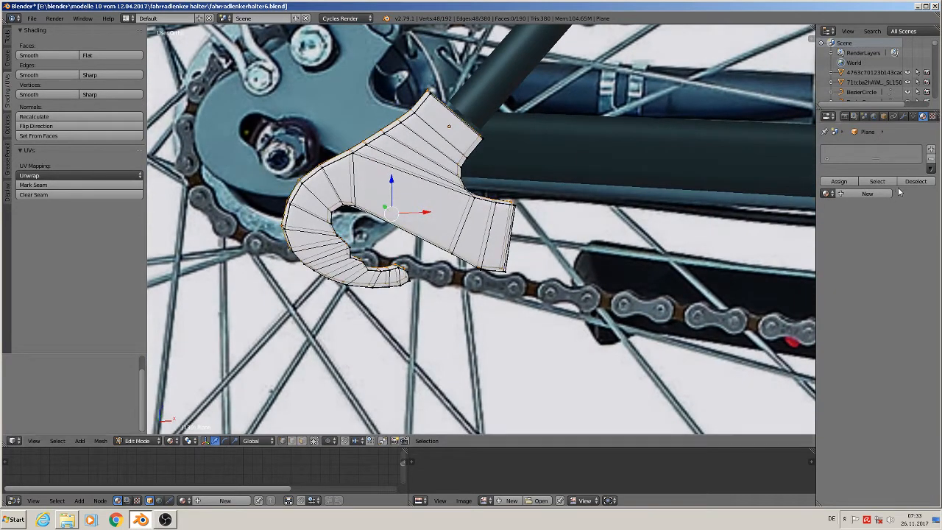
pyautogui.click(904, 116)
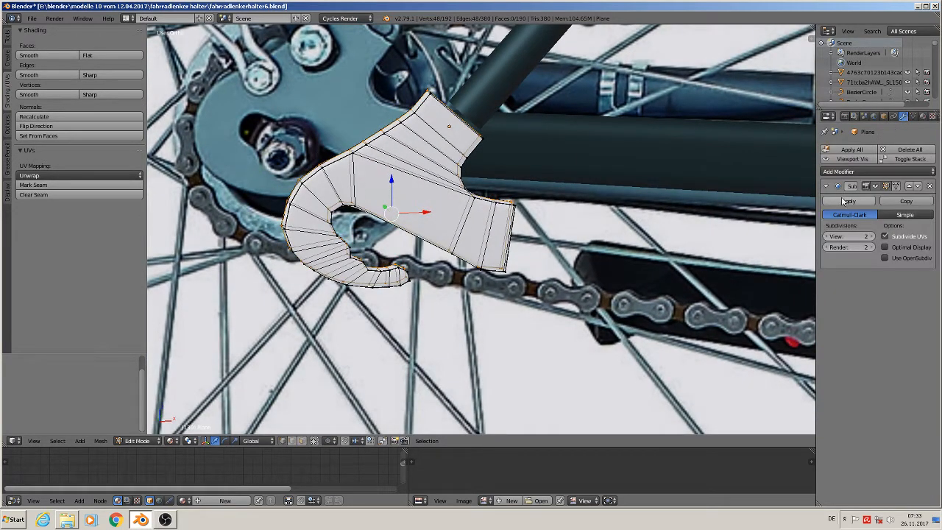
pyautogui.scroll(1, 469, 189)
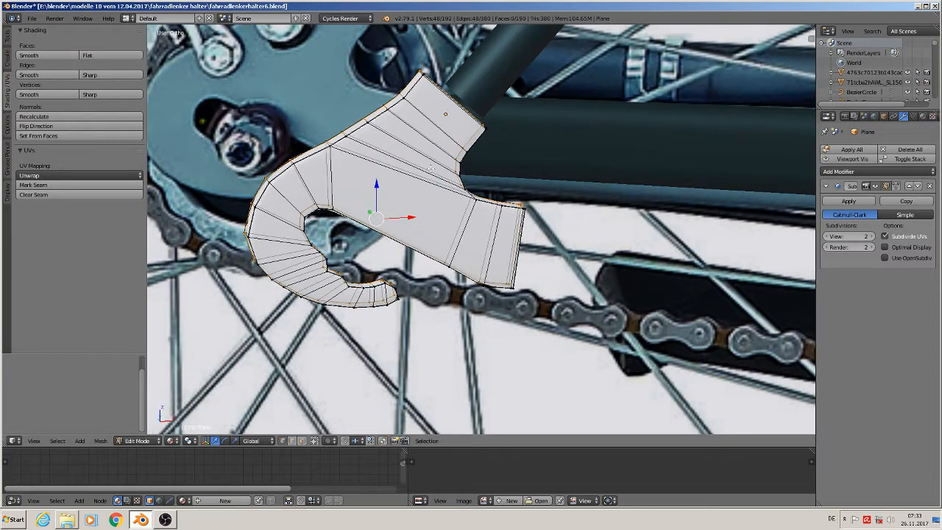
pyautogui.moveTo(432, 169); pyautogui.dragTo(346, 138, button='middle')
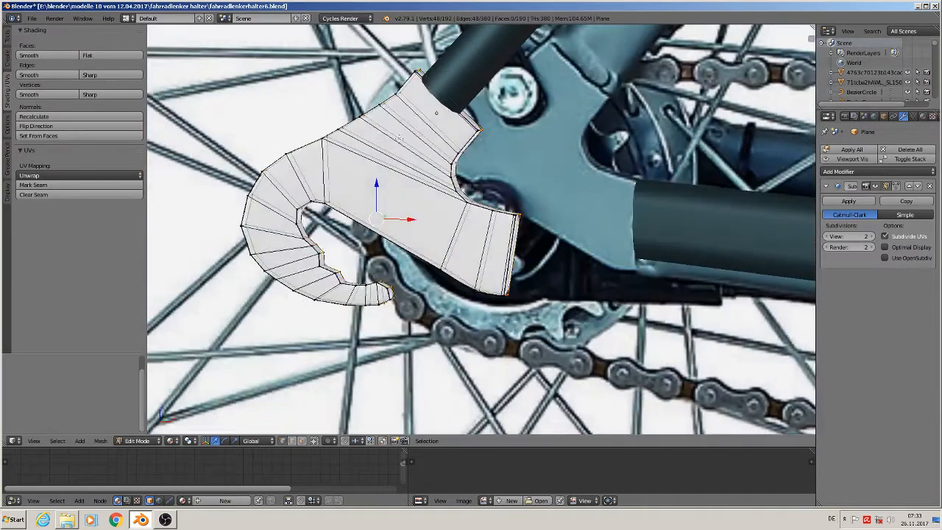
pyautogui.press('KP_1')
pyautogui.press('Tab')
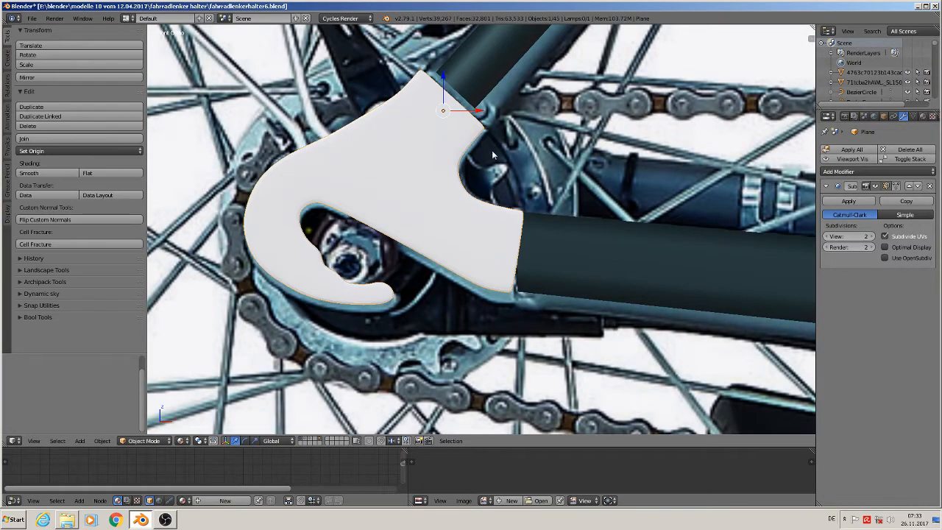
pyautogui.click(848, 201)
pyautogui.press('Tab')
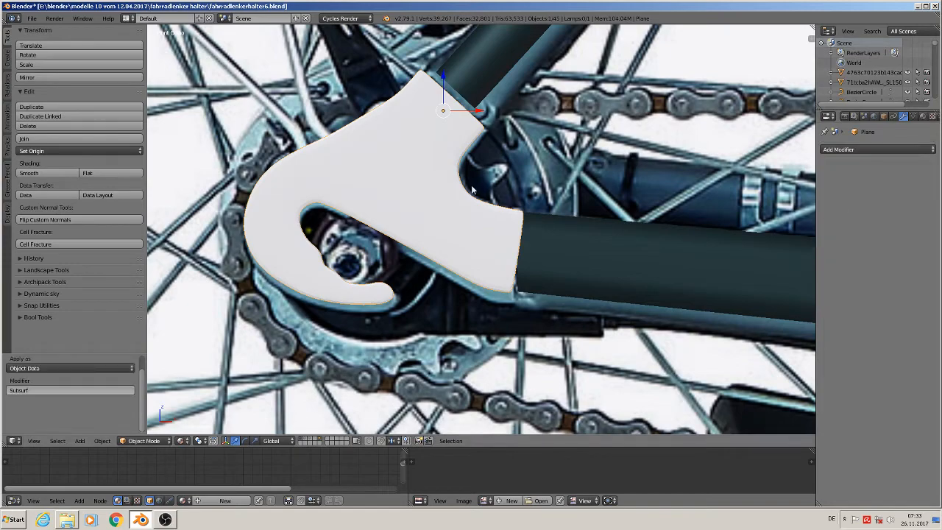
# Limit selection to visible geometry and mark the outline edge loops around the dropout plate's front and back faces as seams.
pyautogui.scroll(1, 280, 198)
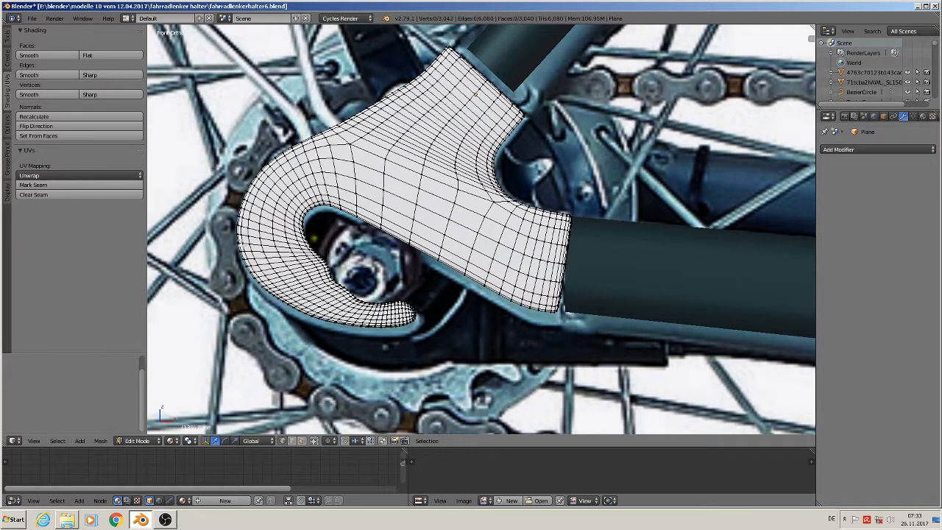
pyautogui.keyDown('alt'); pyautogui.rightClick(239, 248); pyautogui.keyUp('alt')
pyautogui.moveTo(275, 271); pyautogui.dragTo(318, 252, button='middle')
pyautogui.scroll(5, 317, 235)
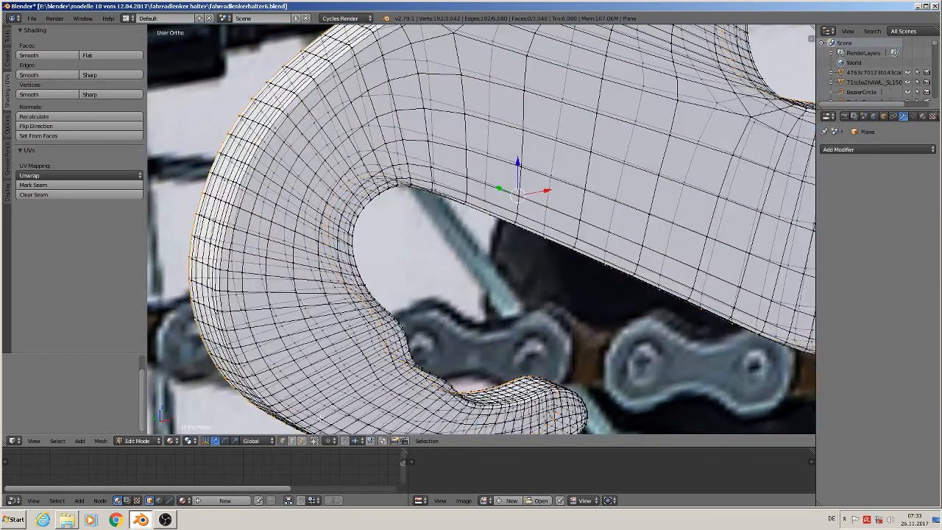
pyautogui.click(314, 441)
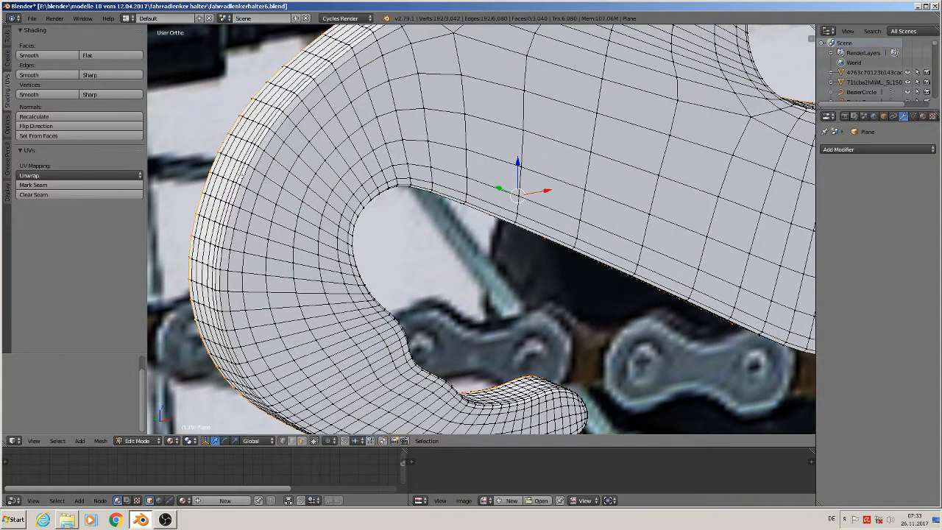
pyautogui.keyDown('alt'); pyautogui.rightClick(235, 200); pyautogui.keyUp('alt')
pyautogui.click(68, 187)
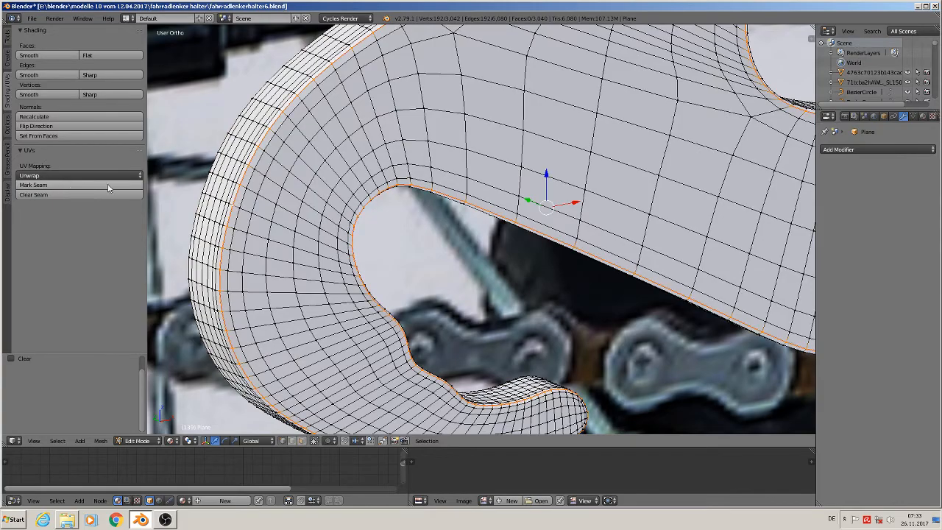
pyautogui.moveTo(197, 169); pyautogui.dragTo(309, 227, button='middle')
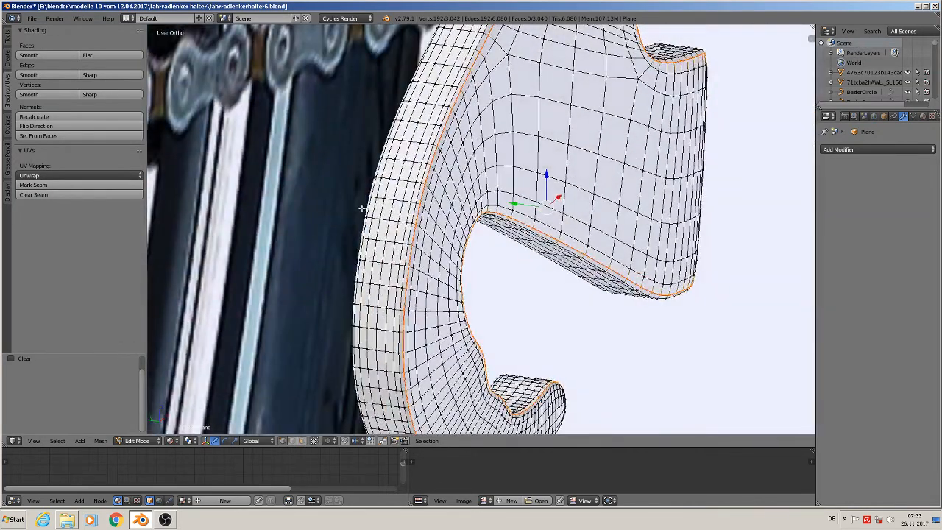
pyautogui.keyDown('alt'); pyautogui.rightClick(361, 208); pyautogui.keyUp('alt')
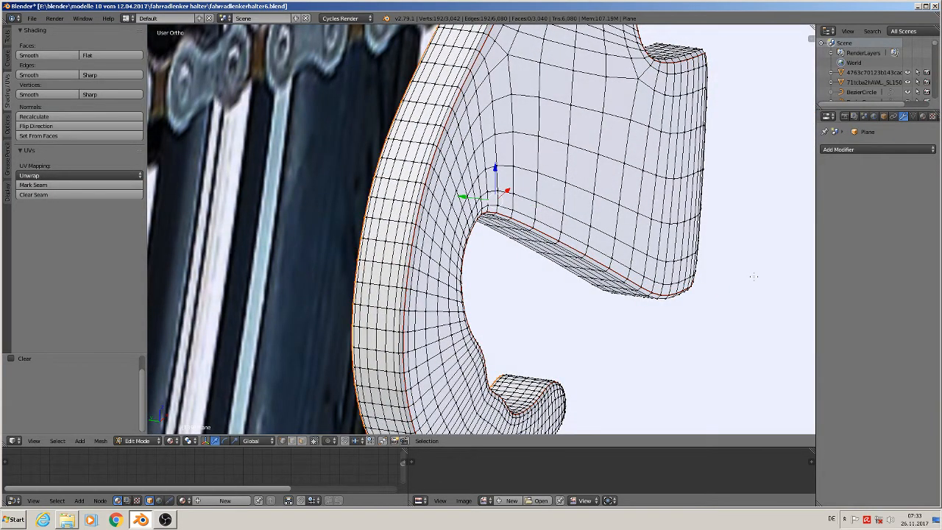
# Mark the edge path running across the thickness of the dropout plate's hook tip as a seam.
pyautogui.moveTo(754, 277); pyautogui.dragTo(610, 250, button='middle')
pyautogui.scroll(-4, 637, 250)
pyautogui.moveTo(684, 277); pyautogui.dragTo(675, 298, button='middle')
pyautogui.scroll(2, 676, 297)
pyautogui.scroll(2, 672, 309)
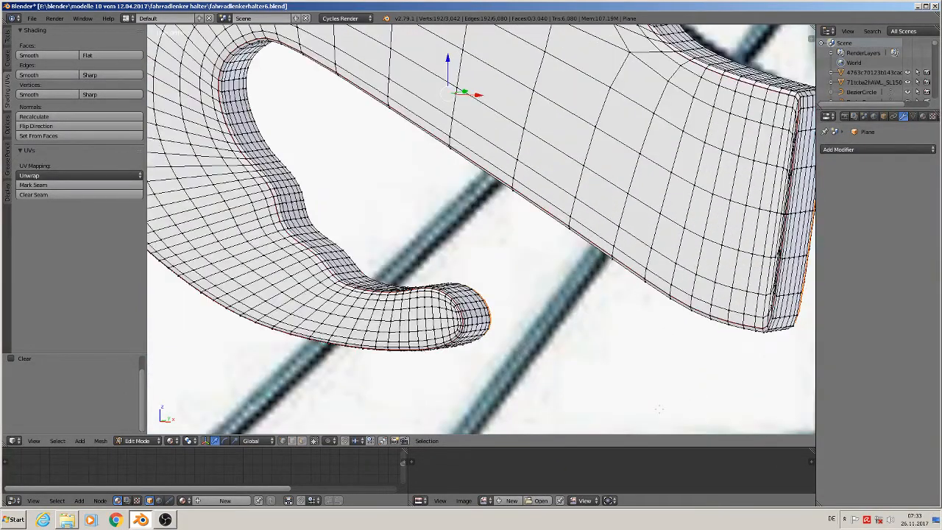
pyautogui.keyDown('alt'); pyautogui.rightClick(474, 319); pyautogui.keyUp('alt')
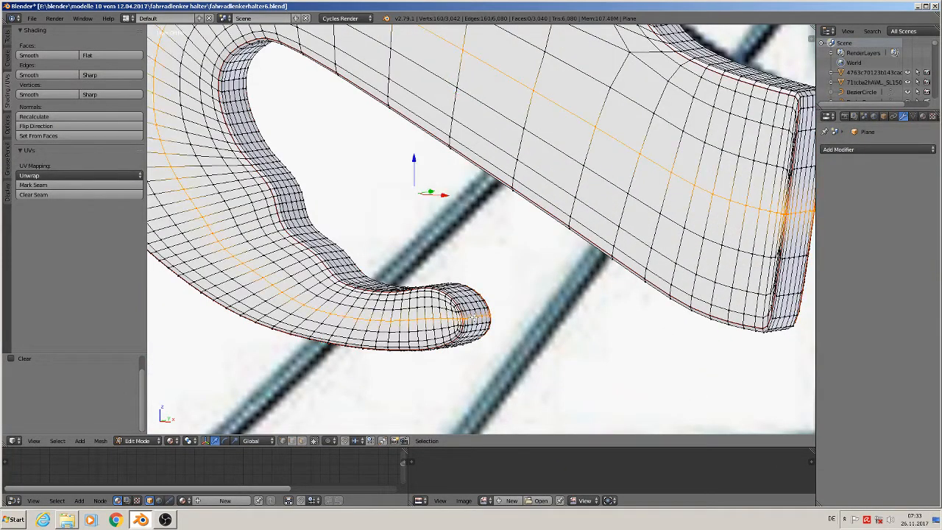
pyautogui.rightClick(469, 316)
pyautogui.press('KP_Decimal')
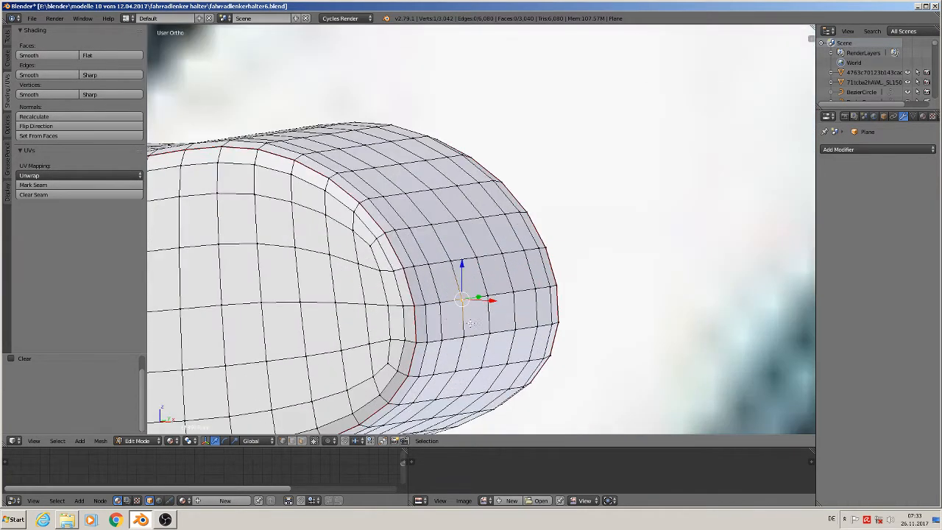
pyautogui.rightClick(430, 307)
pyautogui.moveTo(431, 308); pyautogui.dragTo(545, 315, button='middle')
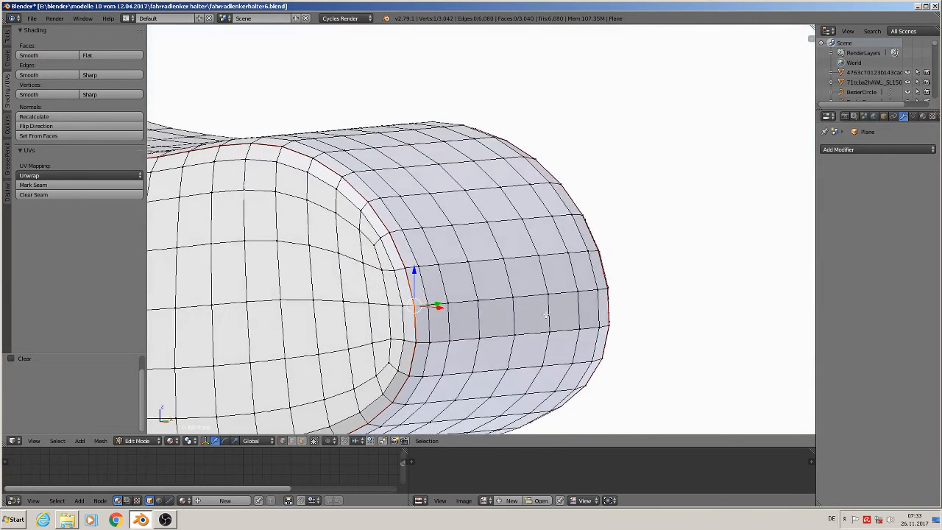
pyautogui.keyDown('ctrl'); pyautogui.rightClick(608, 290); pyautogui.keyUp('ctrl')
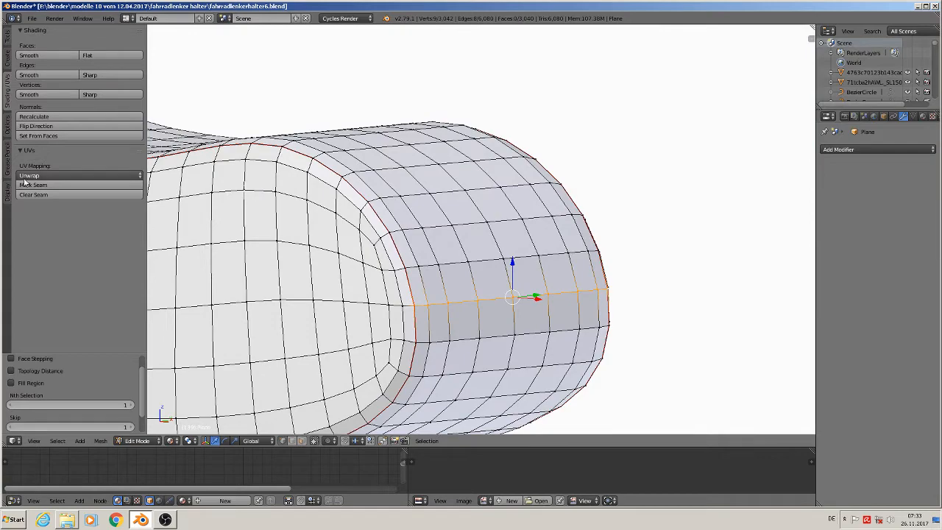
pyautogui.click(73, 185)
# Mark the edge path across the dropout plate's thickness at the upper corner of its chainstay end as a seam.
pyautogui.scroll(-6, 587, 259)
pyautogui.scroll(-5, 587, 259)
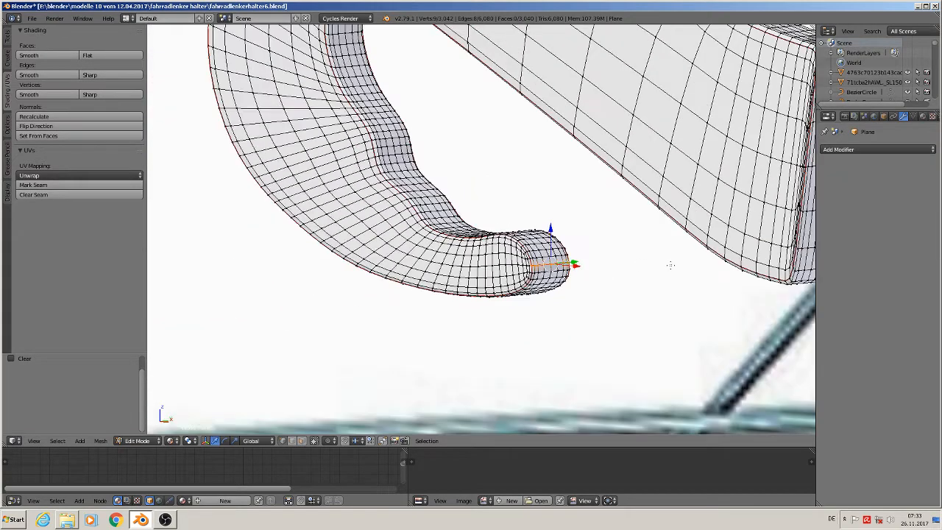
pyautogui.keyDown('shift'); pyautogui.moveTo(745, 228); pyautogui.dragTo(475, 274, button='middle'); pyautogui.keyUp('shift')
pyautogui.scroll(3, 499, 244)
pyautogui.scroll(2, 506, 221)
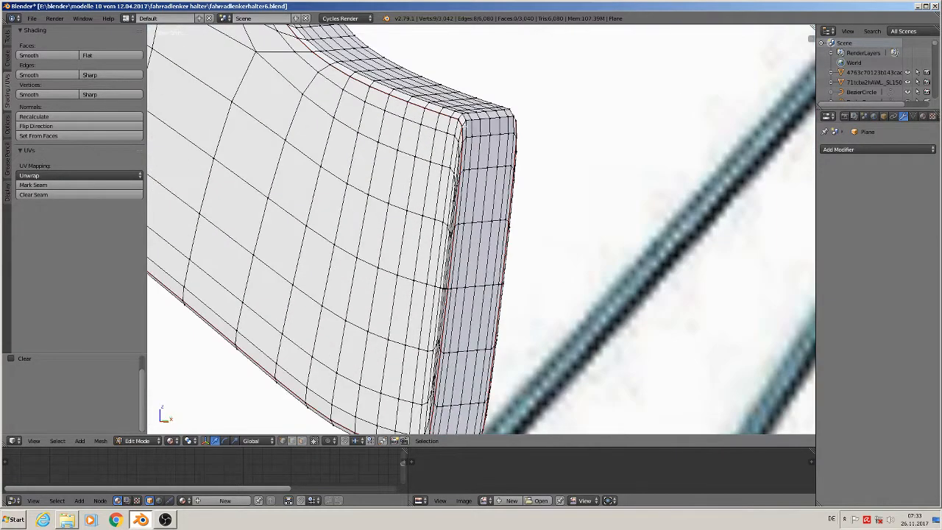
pyautogui.rightClick(465, 137)
pyautogui.scroll(4, 499, 161)
pyautogui.moveTo(501, 161); pyautogui.dragTo(480, 167, button='middle')
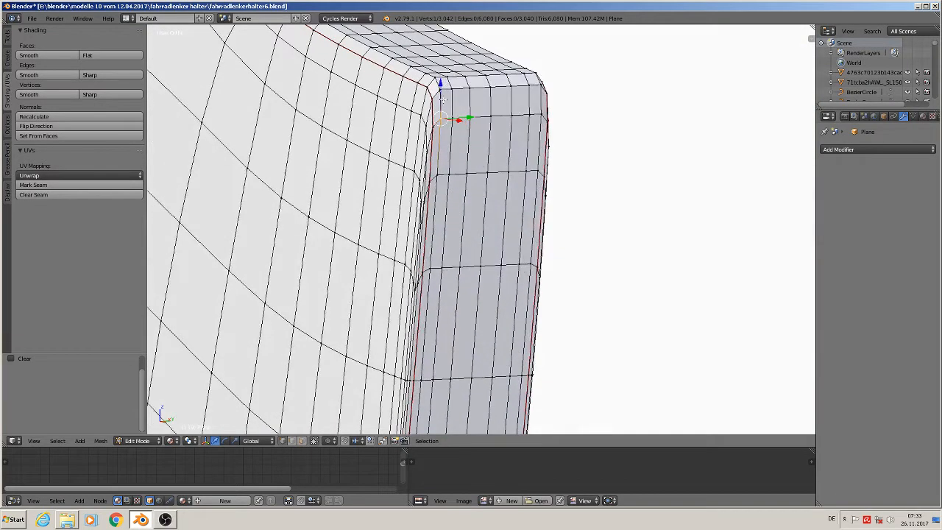
pyautogui.moveTo(501, 129); pyautogui.dragTo(518, 126, button='middle')
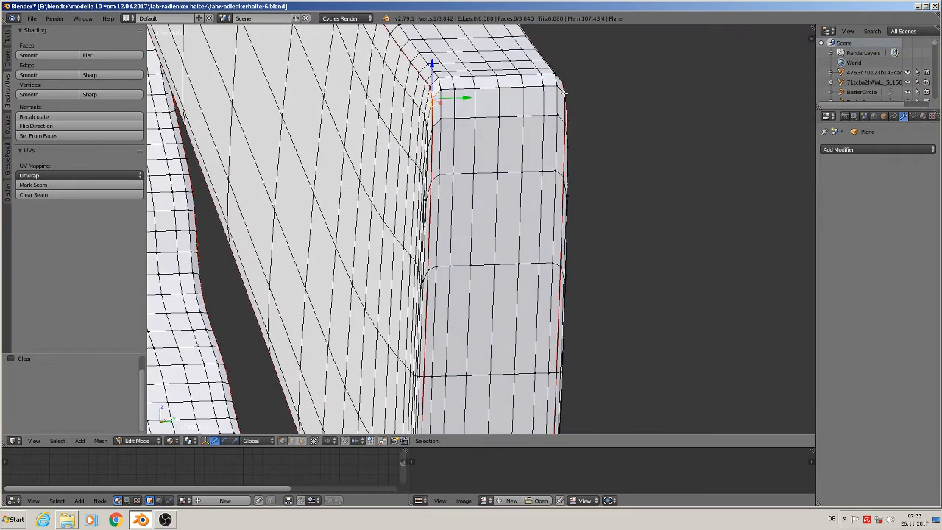
pyautogui.keyDown('ctrl'); pyautogui.rightClick(564, 93); pyautogui.keyUp('ctrl')
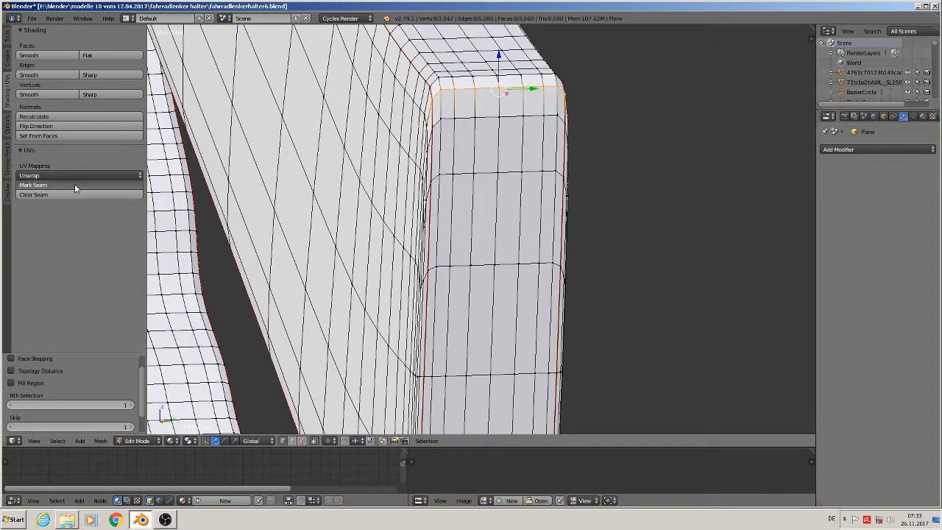
pyautogui.click(34, 185)
# Return to object mode in front view and apply the dropout plate's rotation and scale.
pyautogui.scroll(-4, 414, 313)
pyautogui.moveTo(416, 314); pyautogui.dragTo(524, 288, button='middle')
pyautogui.scroll(-3, 477, 300)
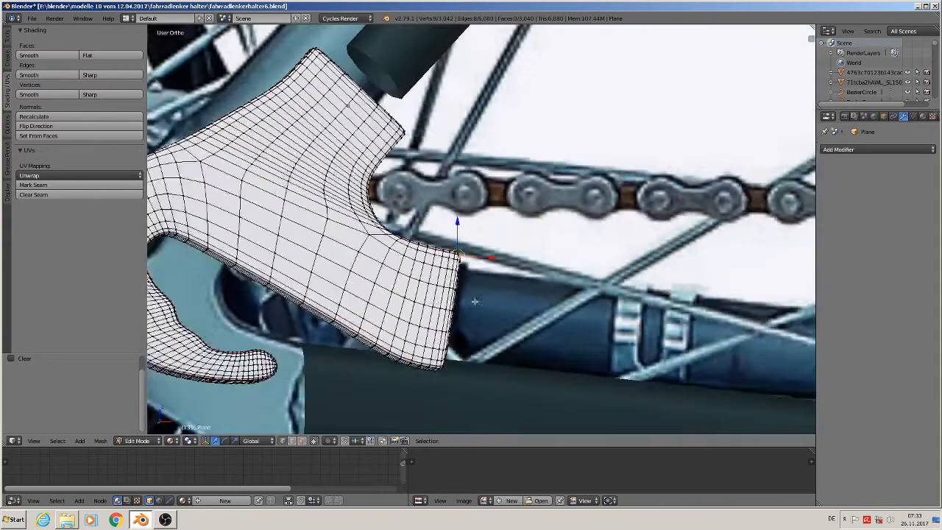
pyautogui.moveTo(431, 304); pyautogui.dragTo(395, 300, button='middle')
pyautogui.press('KP_1')
pyautogui.scroll(-5, 315, 333)
pyautogui.press('Tab')
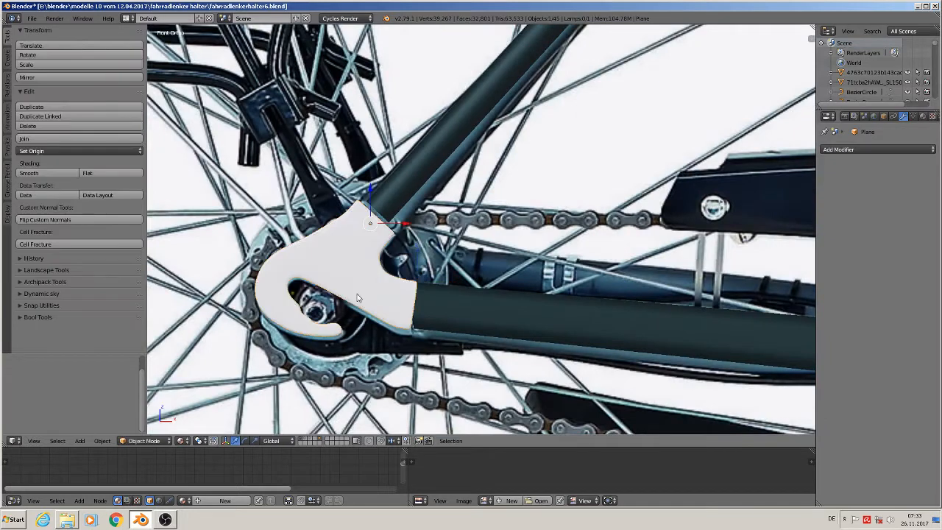
pyautogui.click(102, 440)
pyautogui.moveTo(114, 366)
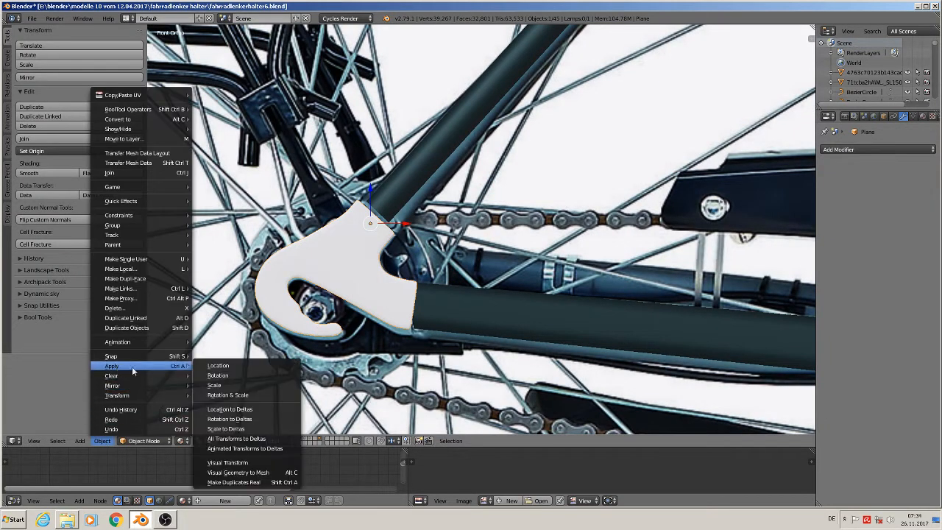
pyautogui.click(228, 390)
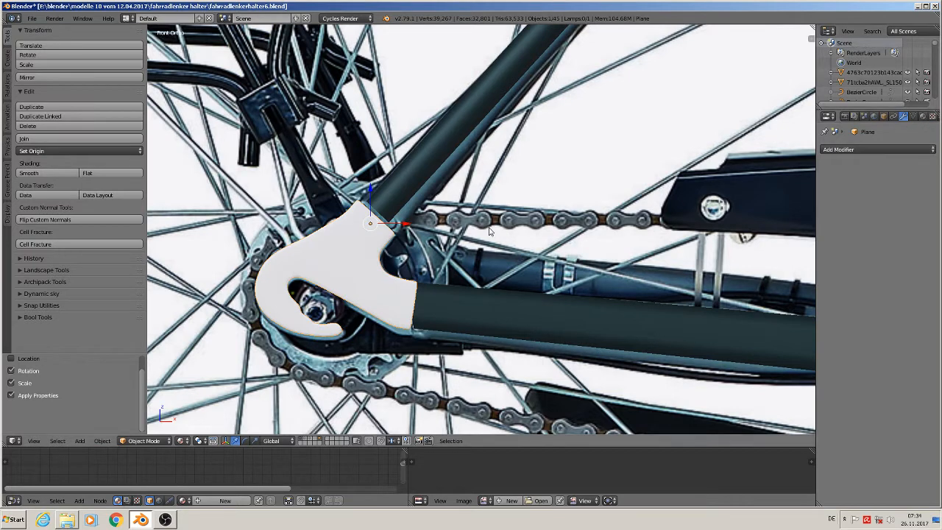
# UV-unwrap the dropout plate's entire mesh along its seams.
pyautogui.press('Tab')
pyautogui.press('a')
pyautogui.press('w')
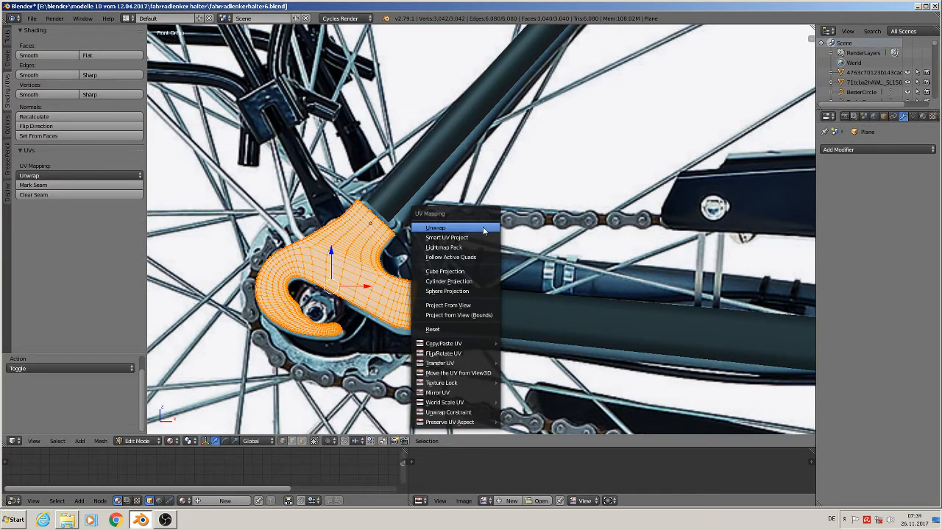
pyautogui.click(482, 229)
pyautogui.press('Tab')
# Assign the existing "metall rough glossy mix" material to the dropout plate and deselect it.
pyautogui.click(925, 117)
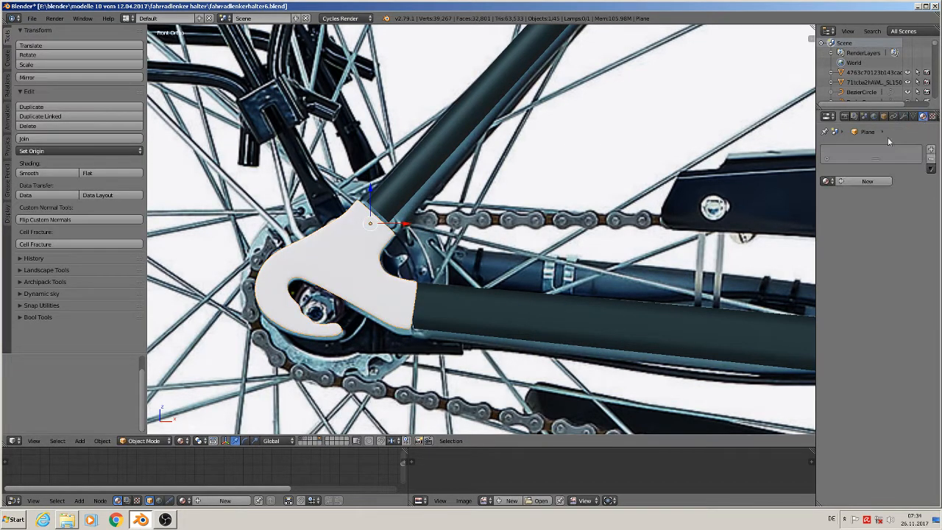
pyautogui.click(827, 181)
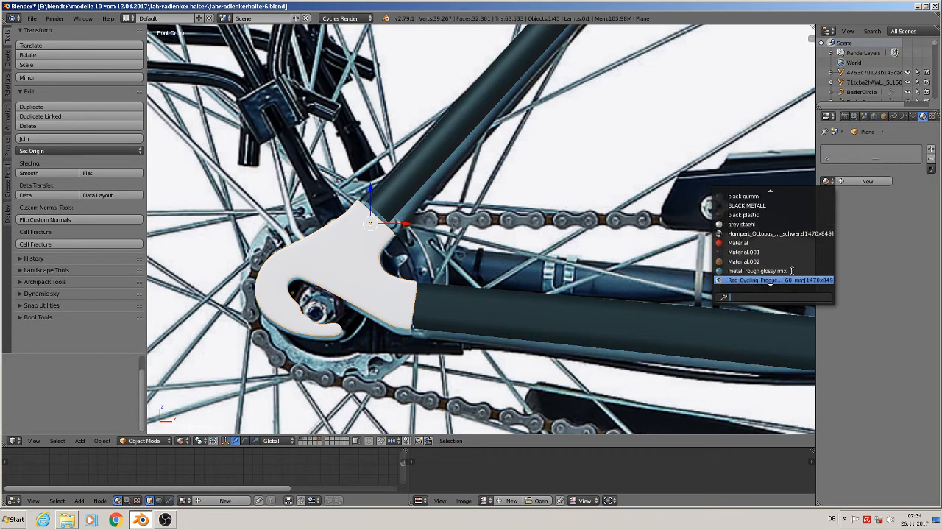
pyautogui.scroll(-2, 793, 271)
pyautogui.click(792, 270)
pyautogui.press('Tab')
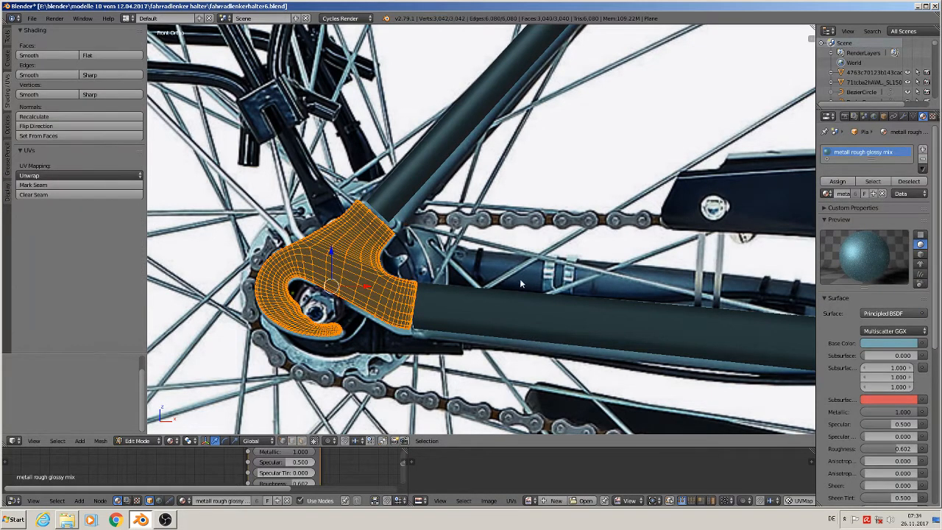
pyautogui.press('Tab')
pyautogui.press('a')
# Move the loose, nearly upright rack strut with the bent foot about 1.69 units along X onto the rear luggage rack.
pyautogui.scroll(-2, 502, 283)
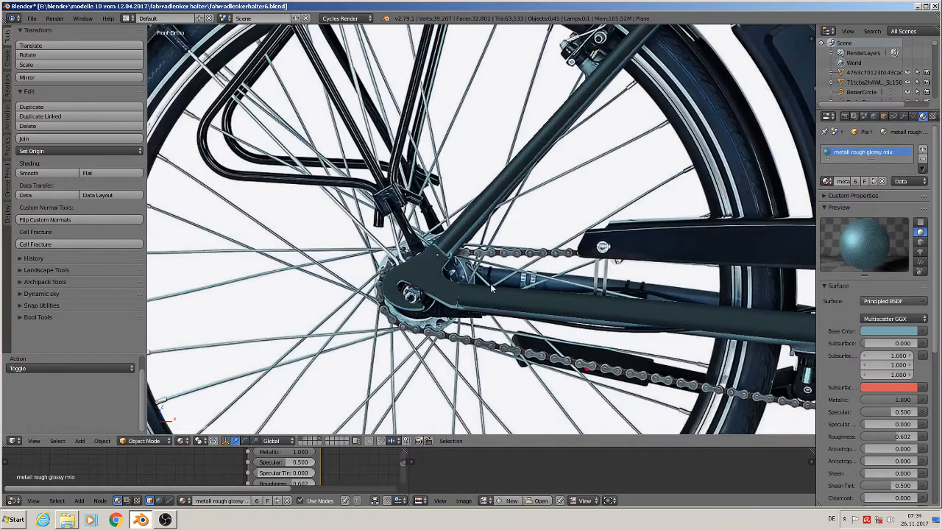
pyautogui.scroll(-6, 491, 289)
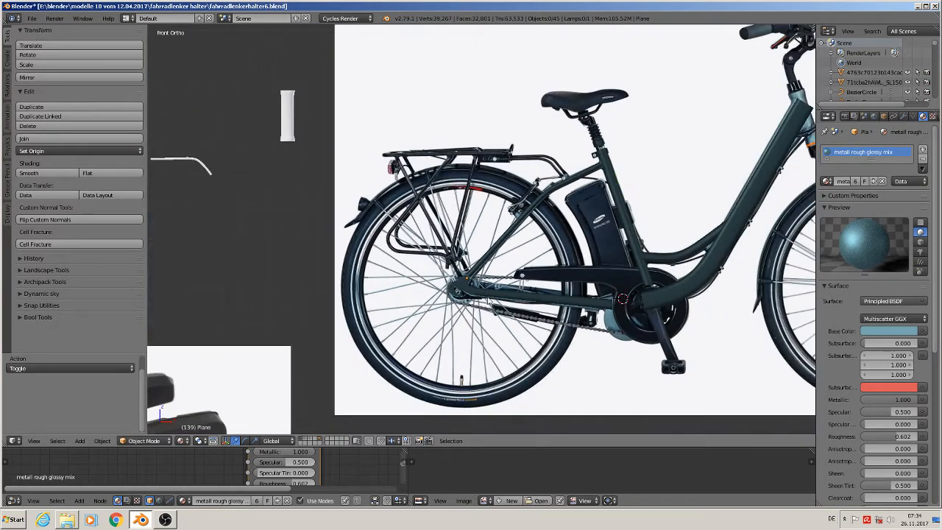
pyautogui.scroll(-2, 491, 289)
pyautogui.scroll(8, 468, 293)
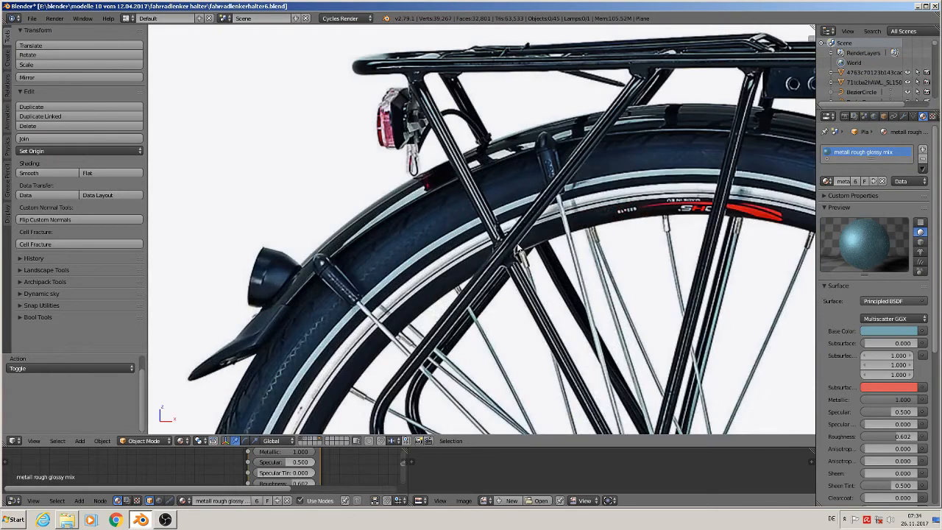
pyautogui.scroll(-6, 518, 250)
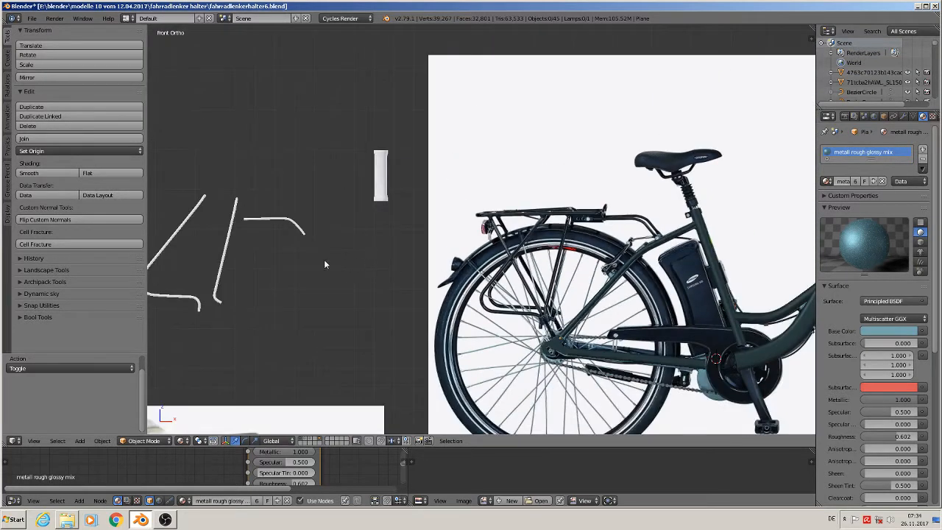
pyautogui.rightClick(220, 259)
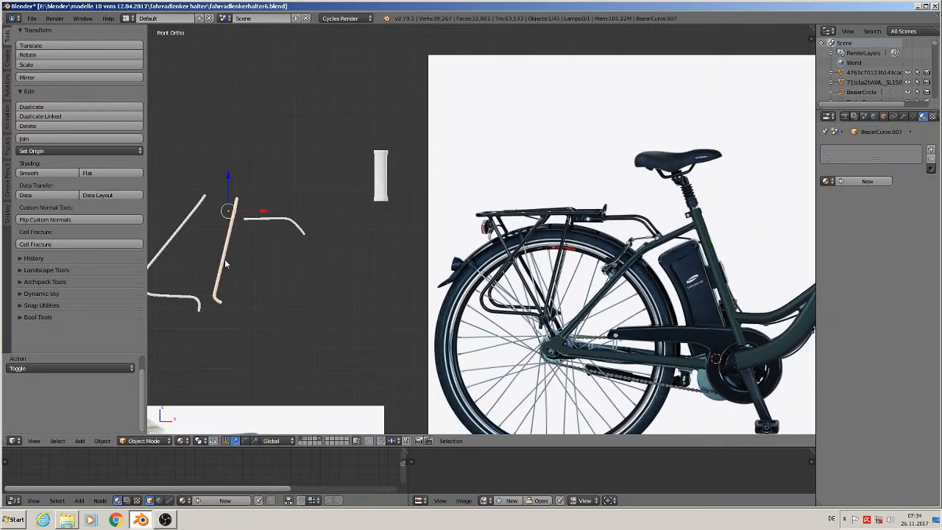
pyautogui.press('g')
pyautogui.press('x')
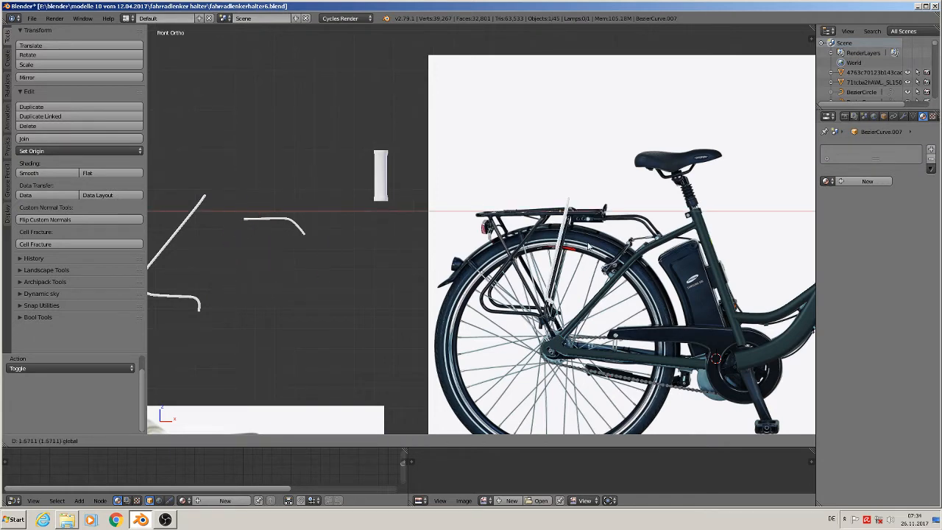
pyautogui.click(590, 246)
# Shift the rack strut by about -0.018 in X and -0.089 in Z to match the rack in the reference image.
pyautogui.scroll(5, 589, 250)
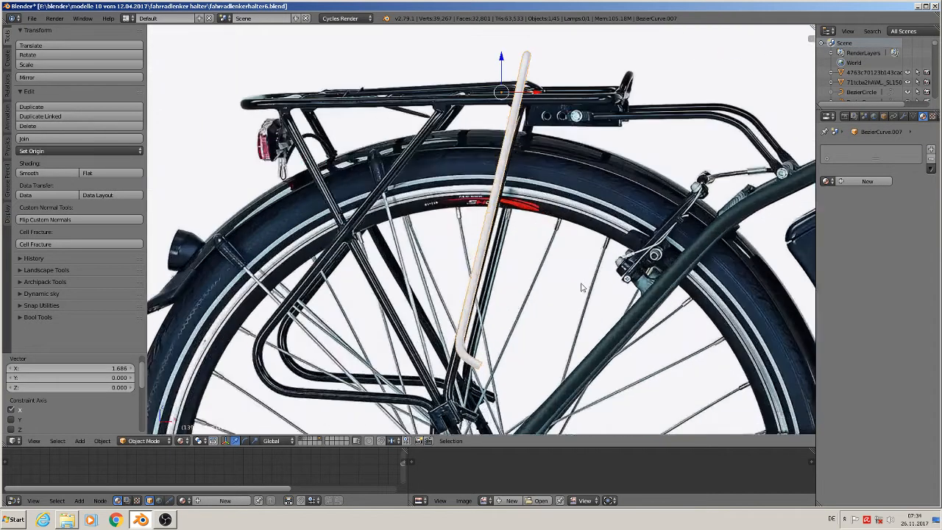
pyautogui.keyDown('shift'); pyautogui.moveTo(574, 299); pyautogui.dragTo(561, 209, button='middle'); pyautogui.keyUp('shift')
pyautogui.press('g')
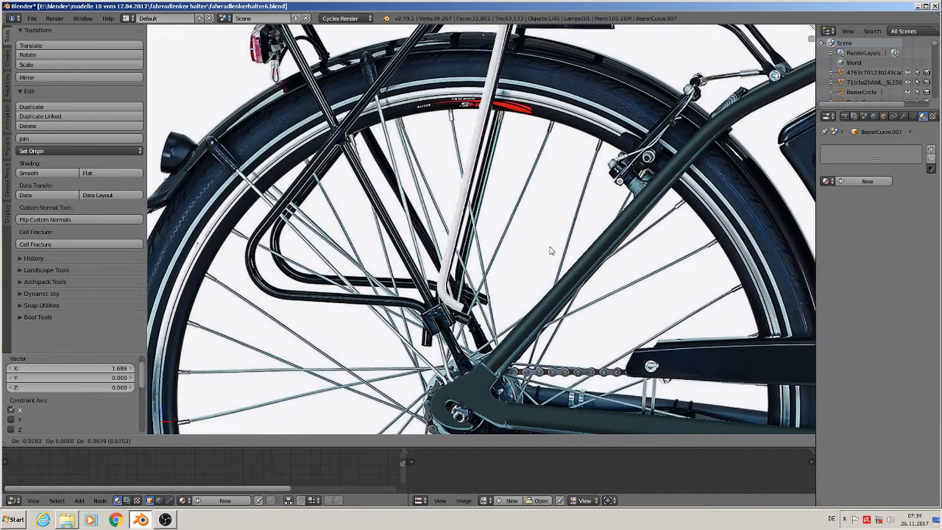
pyautogui.click(550, 262)
pyautogui.scroll(-3, 550, 262)
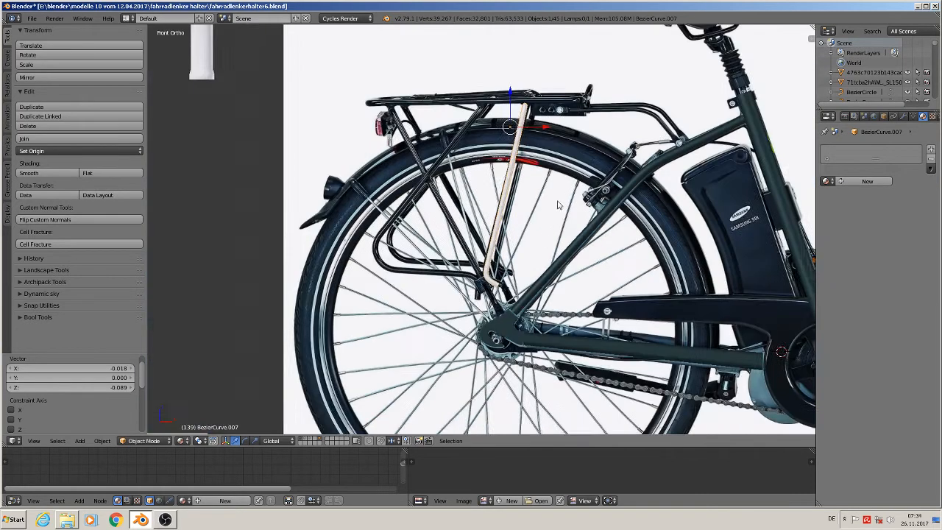
# Mark the edge loop around the rack strut's open upper end as a seam.
pyautogui.scroll(3, 523, 213)
pyautogui.press('Tab')
pyautogui.press('KP_Decimal')
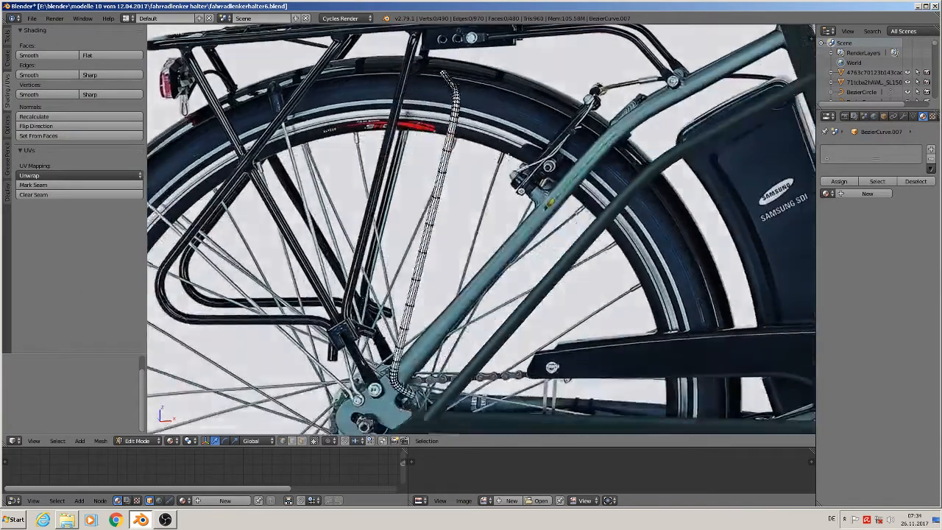
pyautogui.scroll(4, 439, 211)
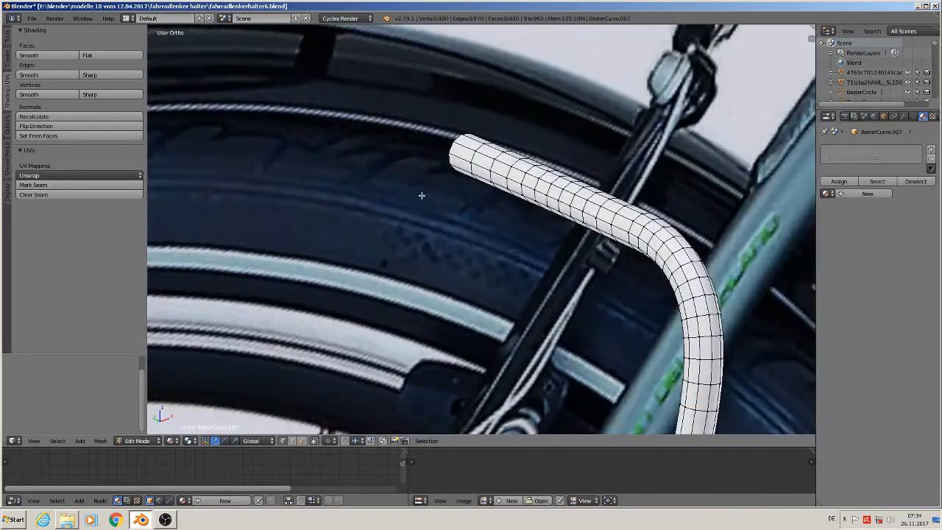
pyautogui.keyDown('alt'); pyautogui.rightClick(458, 139); pyautogui.keyUp('alt')
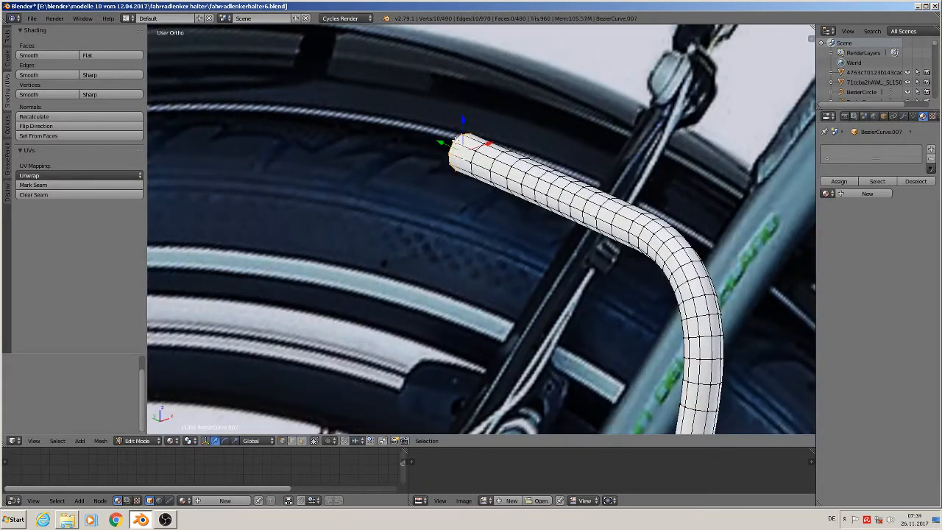
pyautogui.click(57, 185)
# Mark the edge loop around the open end of the rack strut's bent foot as a seam.
pyautogui.scroll(-4, 435, 243)
pyautogui.keyDown('shift'); pyautogui.moveTo(528, 351); pyautogui.dragTo(605, 40, button='middle'); pyautogui.keyUp('shift')
pyautogui.keyDown('shift'); pyautogui.moveTo(567, 426); pyautogui.dragTo(624, 230, button='middle'); pyautogui.keyUp('shift')
pyautogui.scroll(3, 639, 286)
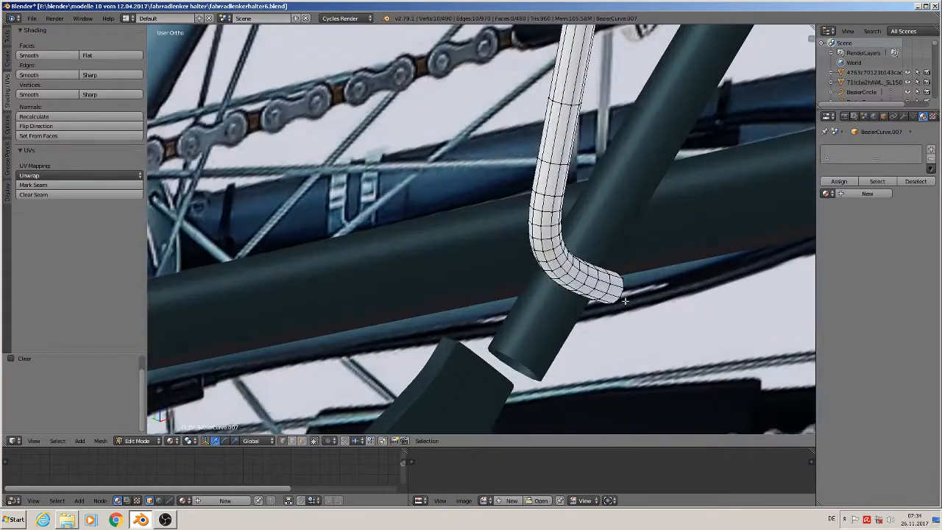
pyautogui.keyDown('alt'); pyautogui.rightClick(626, 281); pyautogui.keyUp('alt')
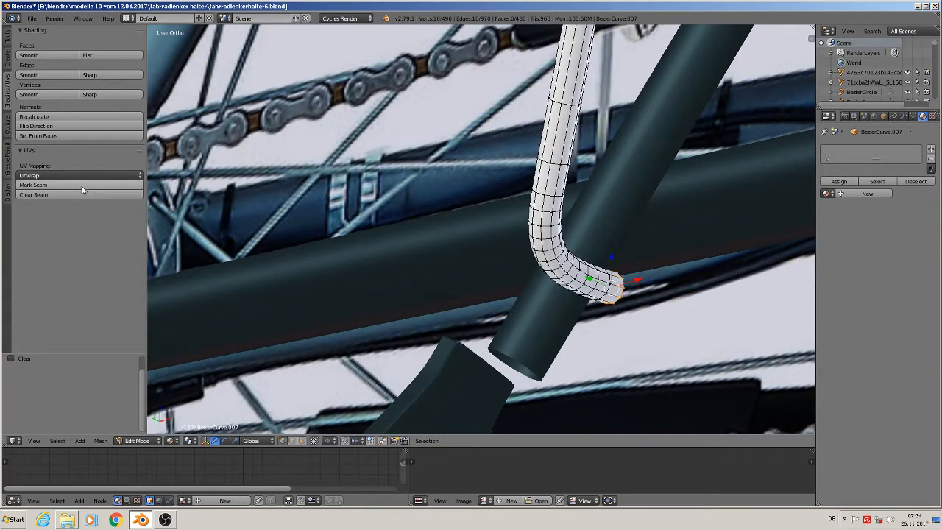
# Mark one lengthwise edge loop along the whole rack strut as a seam.
pyautogui.moveTo(448, 281); pyautogui.dragTo(313, 276, button='middle')
pyautogui.moveTo(597, 303); pyautogui.dragTo(640, 244, button='middle')
pyautogui.keyDown('alt'); pyautogui.rightClick(617, 255); pyautogui.keyUp('alt')
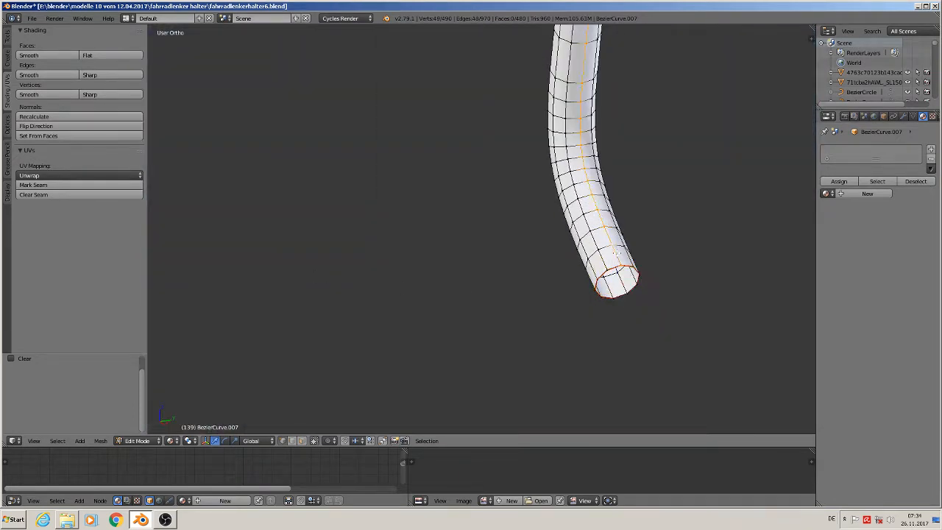
pyautogui.scroll(-2, 587, 275)
pyautogui.click(94, 187)
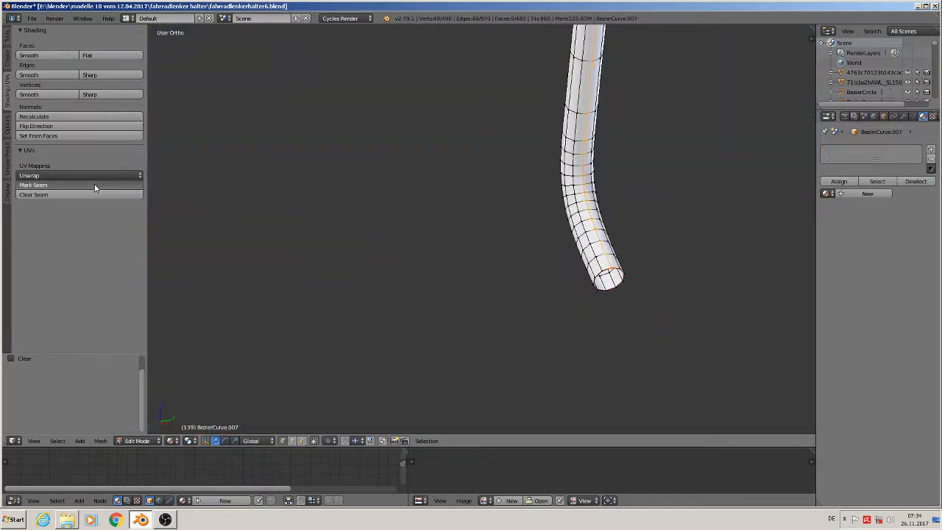
pyautogui.scroll(-3, 665, 287)
pyautogui.keyDown('shift'); pyautogui.moveTo(562, 254); pyautogui.dragTo(341, 391, button='middle'); pyautogui.keyUp('shift')
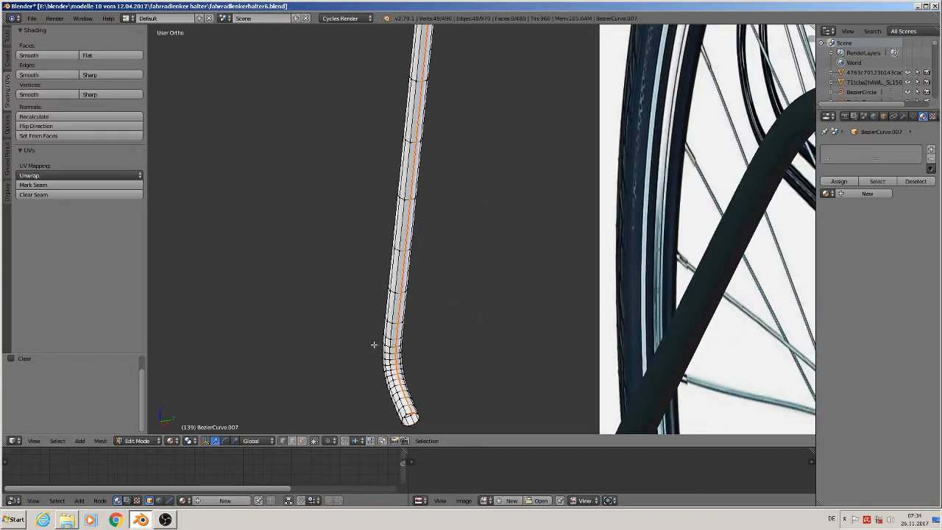
# Return to object mode in front view and set the rack strut's shading to smooth.
pyautogui.press('KP_1')
pyautogui.scroll(-4, 425, 354)
pyautogui.press('Tab')
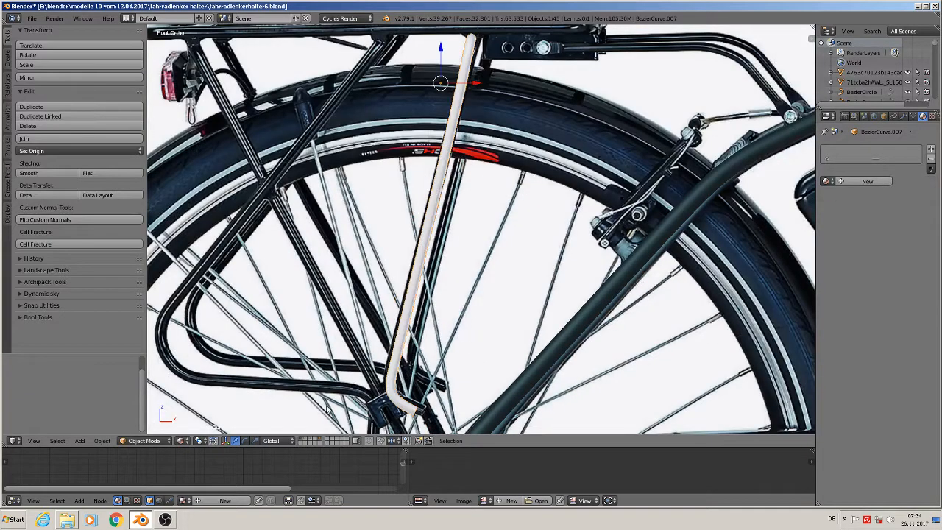
pyautogui.scroll(3, 443, 270)
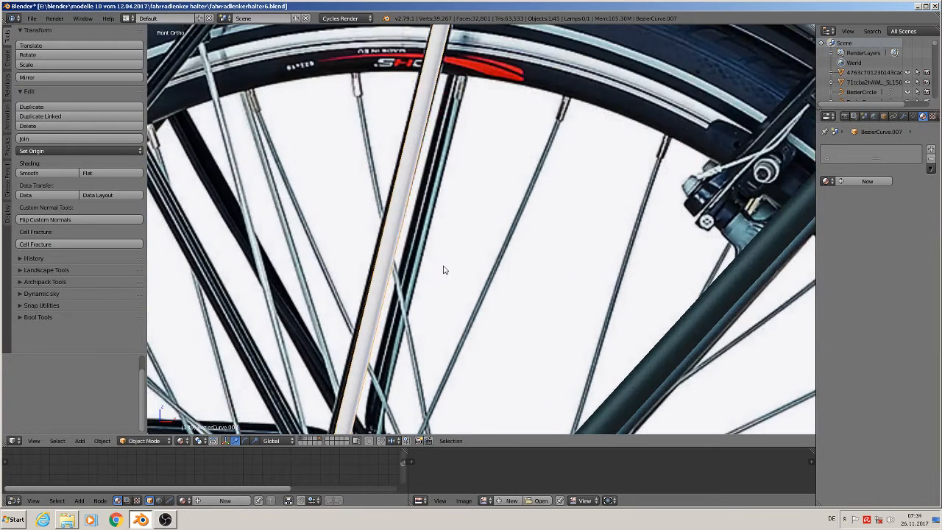
pyautogui.click(37, 174)
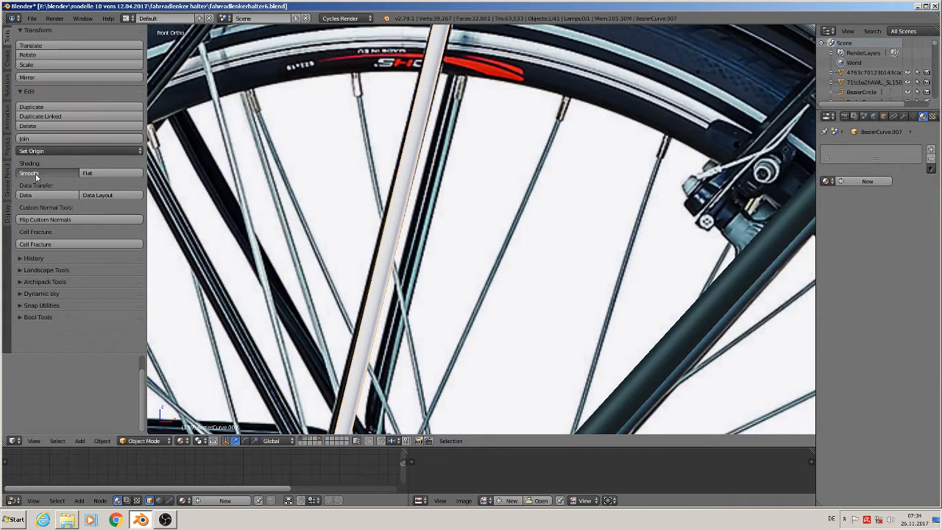
# Apply the rack strut's rotation and scale.
pyautogui.scroll(-4, 530, 368)
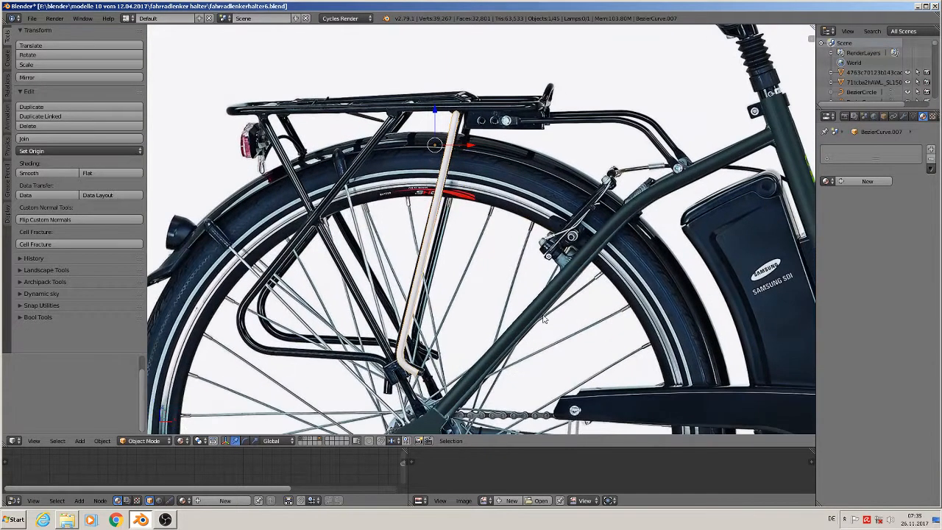
pyautogui.click(103, 440)
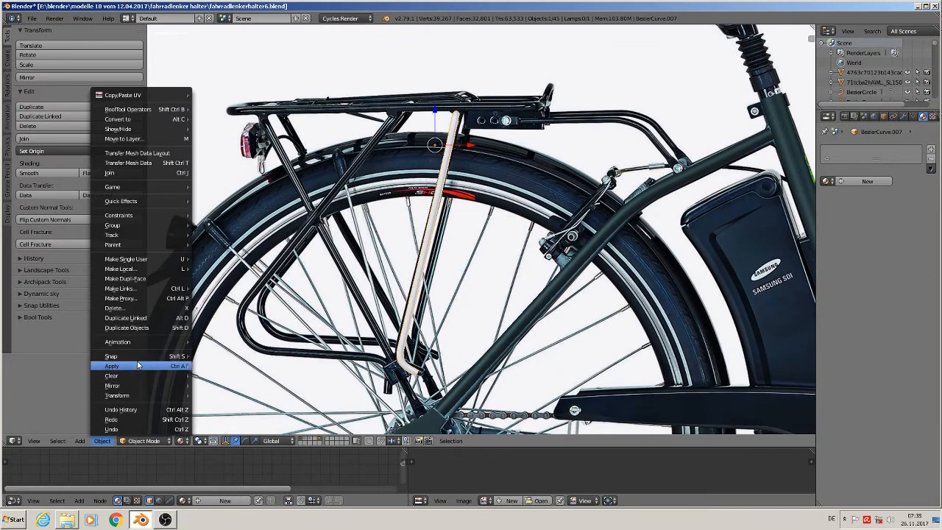
pyautogui.moveTo(139, 365)
pyautogui.click(220, 396)
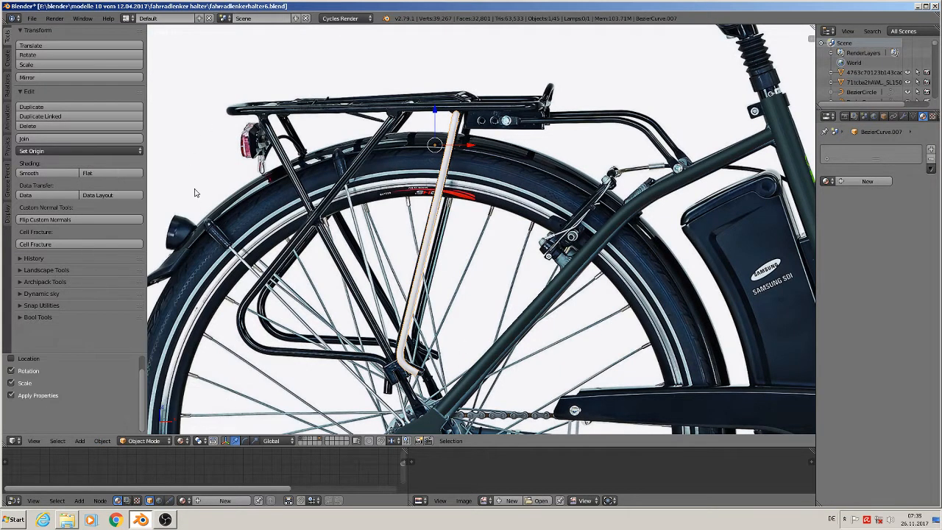
# UV-unwrap the rack strut's entire mesh along its seams and return to object mode.
pyautogui.press('Tab')
pyautogui.press('a')
pyautogui.press('a')
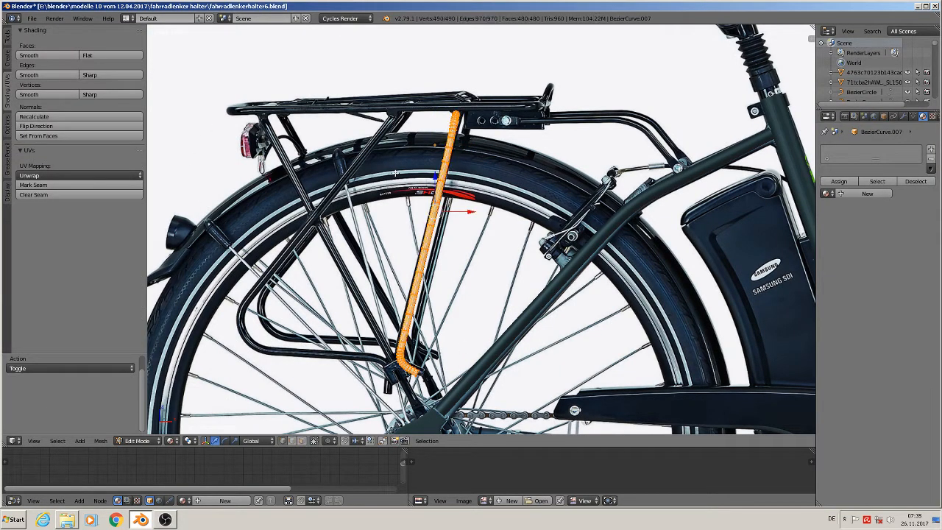
pyautogui.press('u')
pyautogui.click(395, 174)
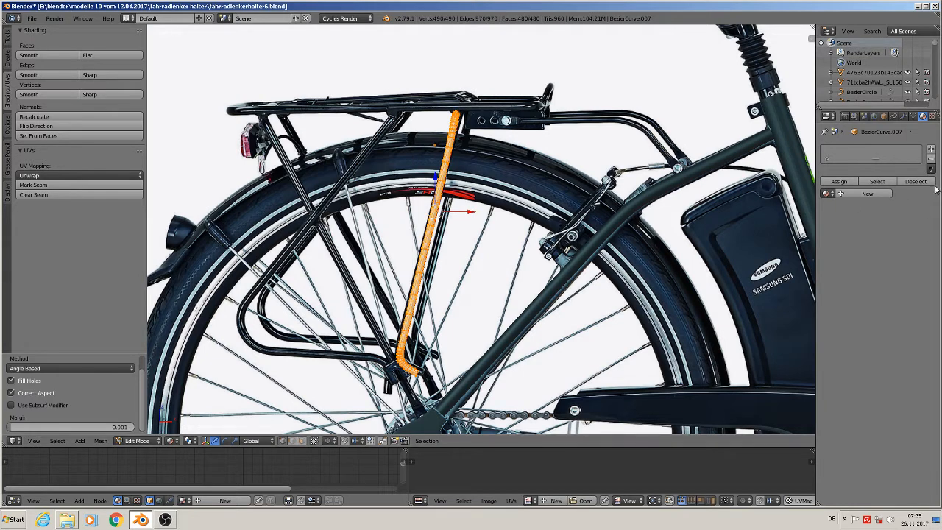
pyautogui.press('Tab')
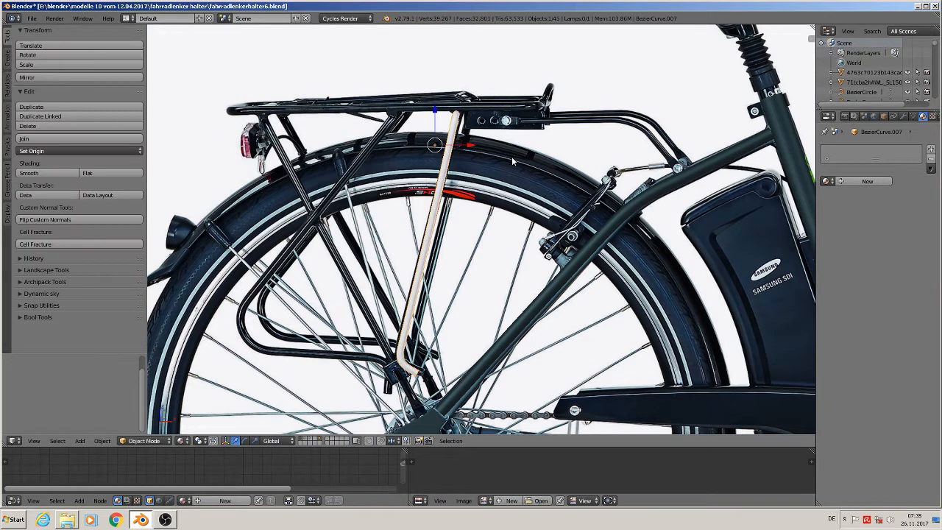
# Try the existing material metall rough glossy mix on the rack strut and remove its material slot again.
pyautogui.click(825, 181)
pyautogui.scroll(-3, 736, 269)
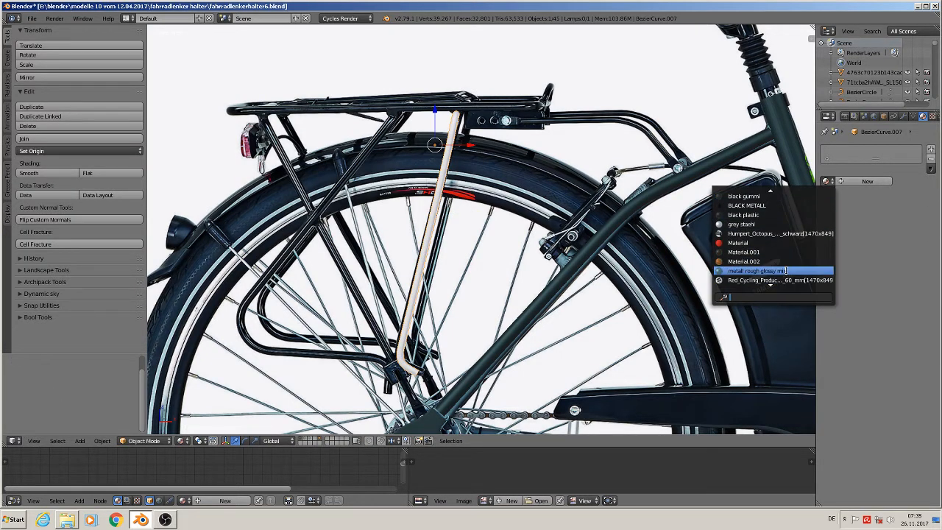
pyautogui.click(734, 277)
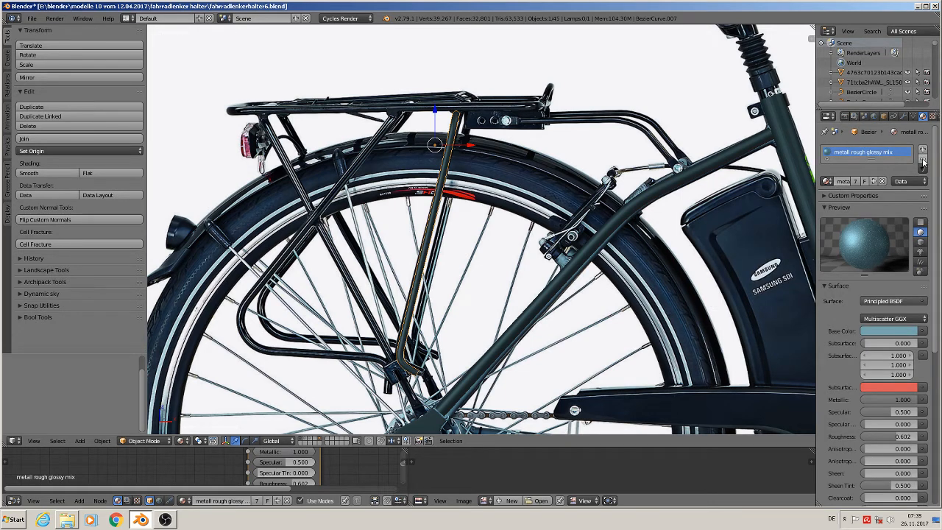
pyautogui.click(924, 162)
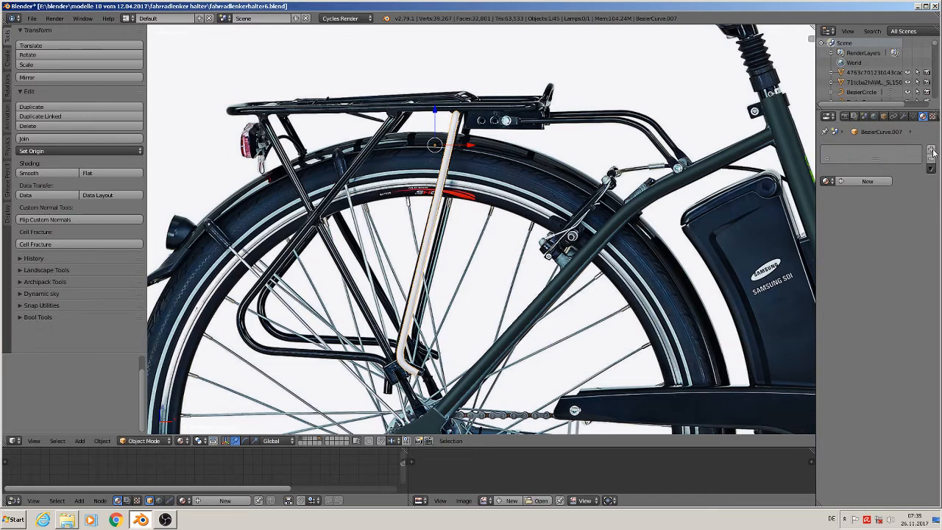
# Create a new material named black metall glossy on the rack strut, using the Principled BSDF surface shader.
pyautogui.click(930, 148)
pyautogui.click(872, 180)
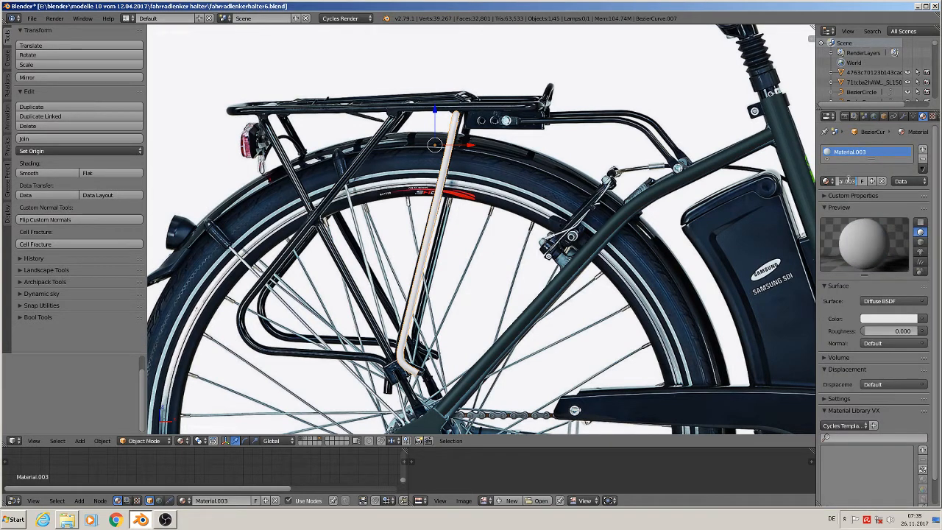
pyautogui.write('al')
pyautogui.press('Return')
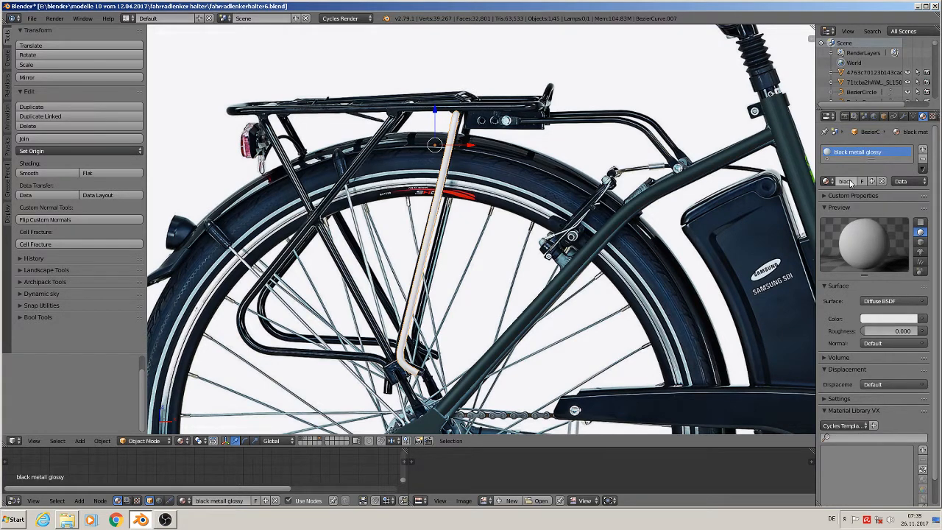
pyautogui.click(880, 301)
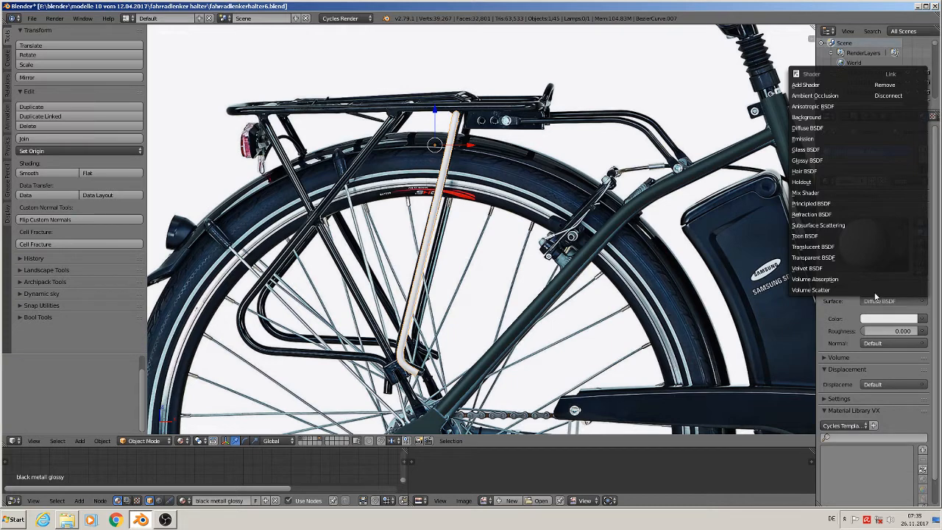
pyautogui.click(848, 204)
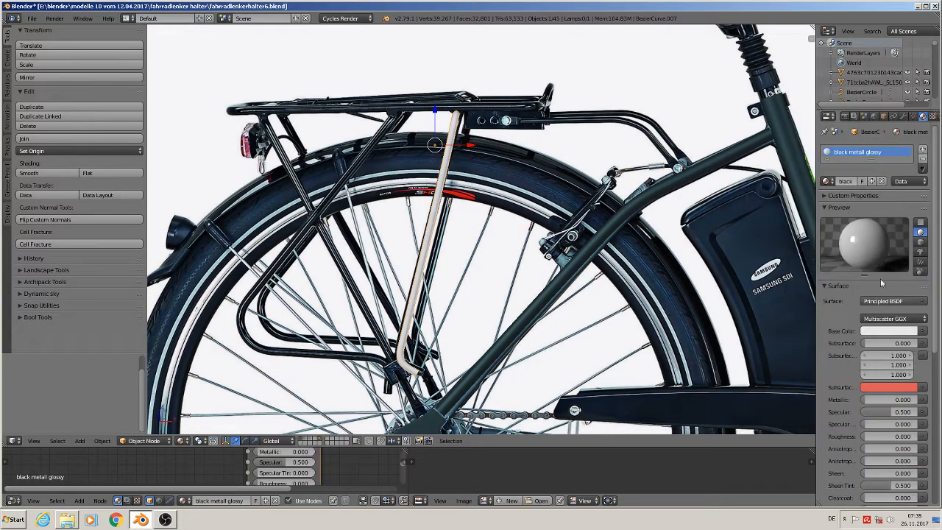
# Give the black metall glossy material a near-black base color, roughness 0.194 and metallic 1.000, and deselect the strut.
pyautogui.click(888, 332)
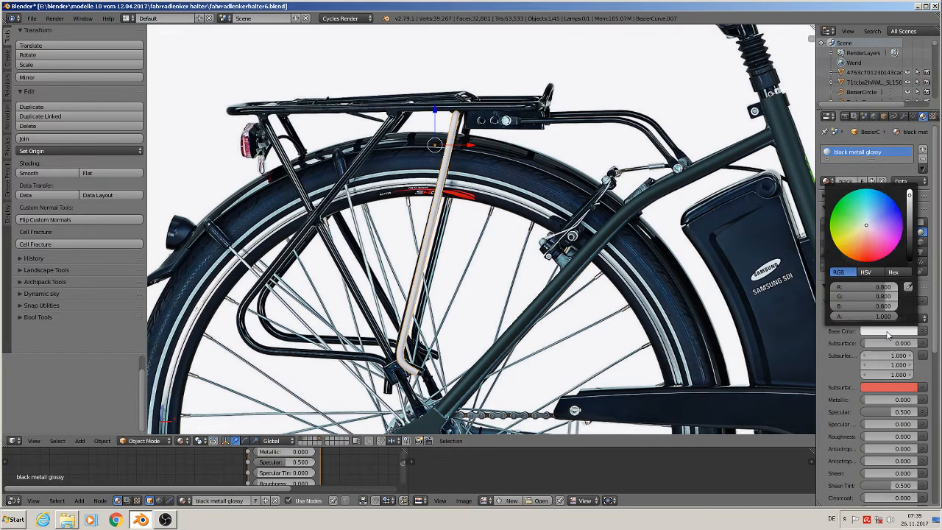
pyautogui.moveTo(910, 195); pyautogui.dragTo(909, 258)
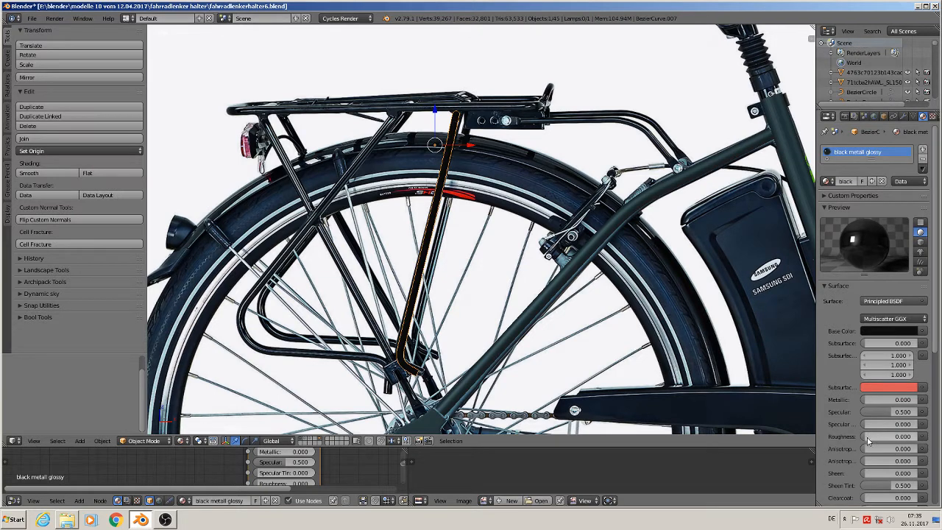
pyautogui.moveTo(868, 440)
pyautogui.mouseDown()
pyautogui.moveTo(885, 435)
pyautogui.moveTo(875, 435)
pyautogui.mouseUp()
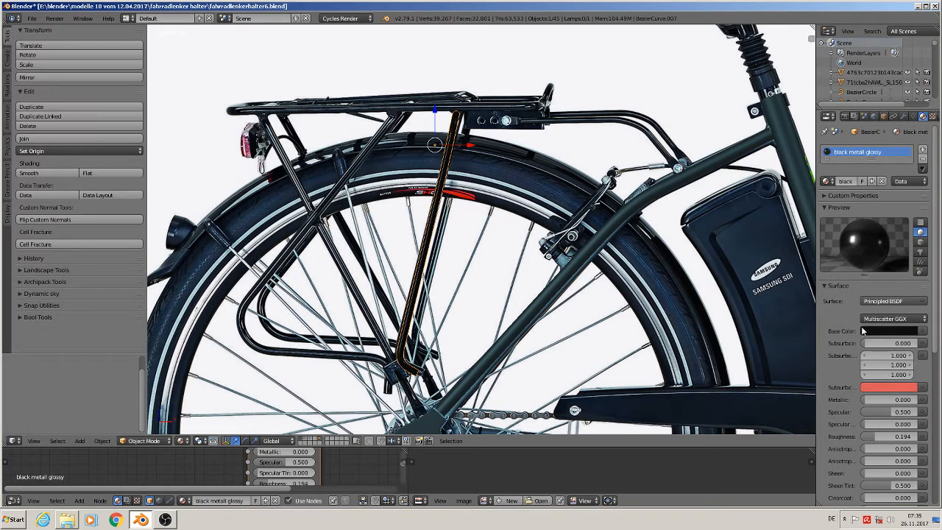
pyautogui.click(887, 400)
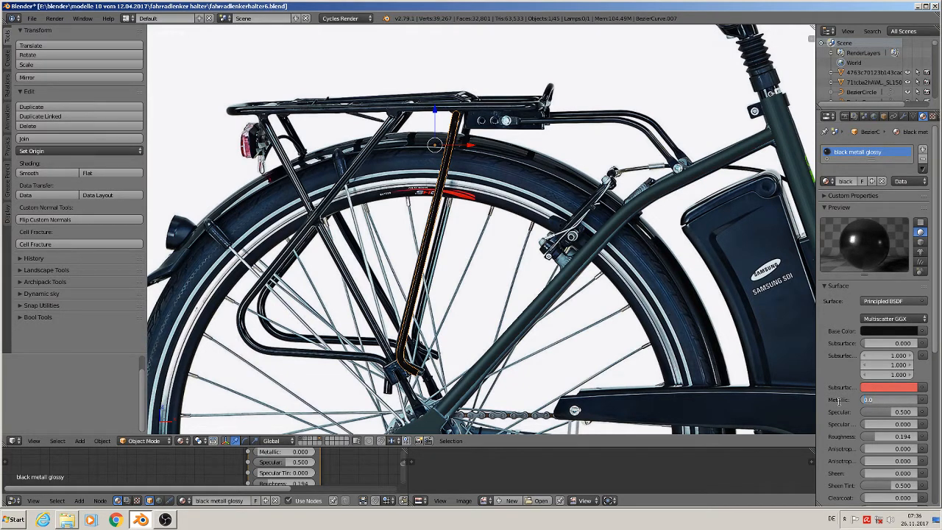
pyautogui.press('Return')
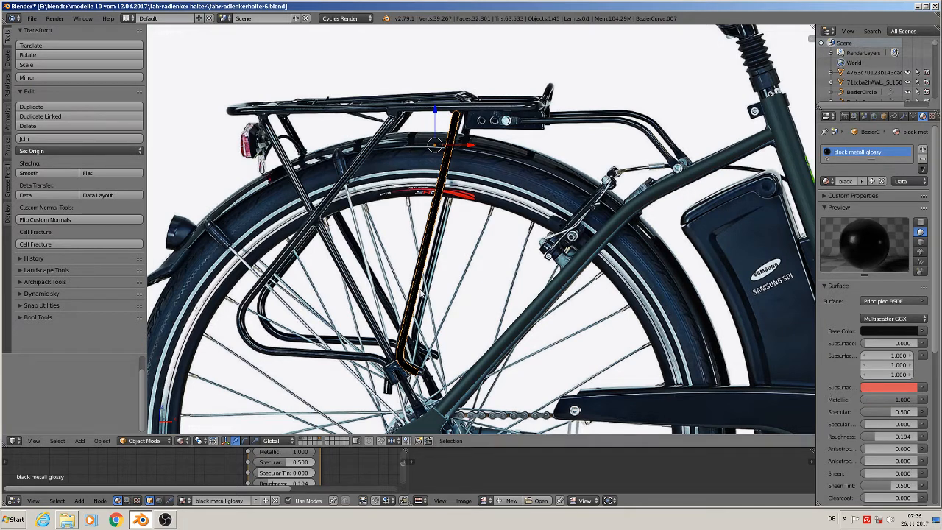
pyautogui.press('a')
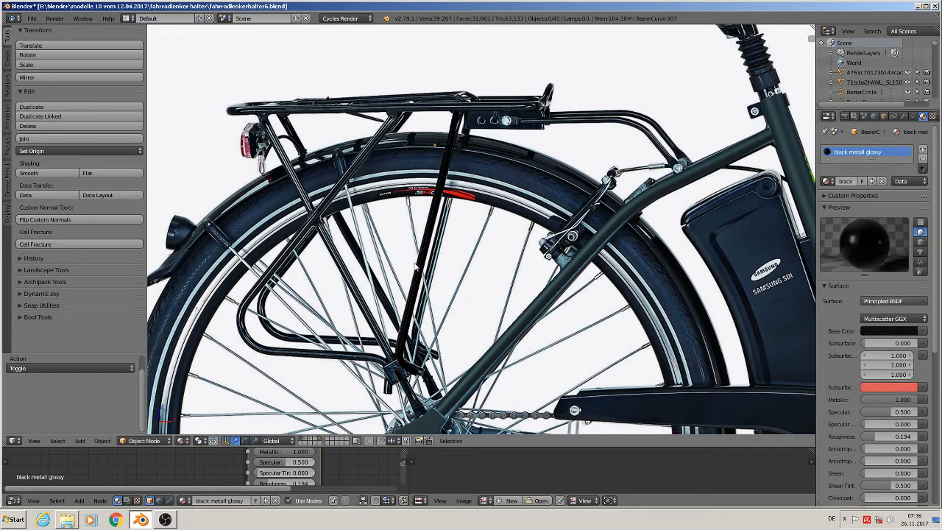
# Move the second, long bent rack strut by about 1.720 in X and -0.087 in Z onto its counterpart in the reference image.
pyautogui.scroll(-5, 458, 264)
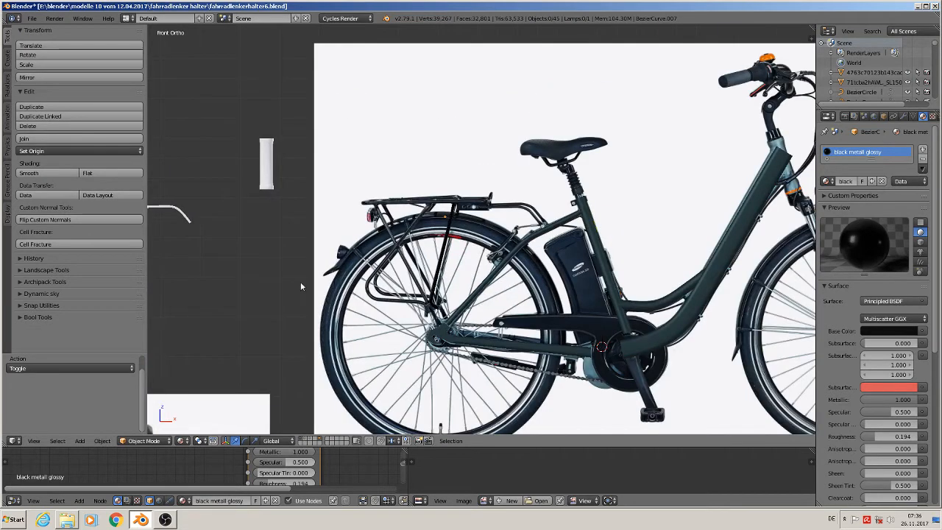
pyautogui.keyDown('shift'); pyautogui.moveTo(276, 293); pyautogui.dragTo(451, 296, button='middle'); pyautogui.keyUp('shift')
pyautogui.scroll(2, 450, 295)
pyautogui.scroll(-1, 371, 268)
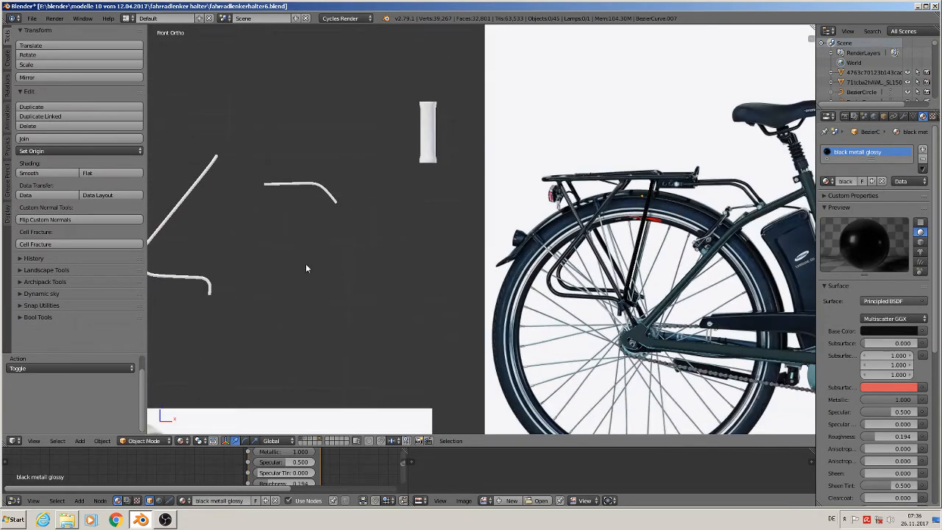
pyautogui.rightClick(194, 275)
pyautogui.press('g')
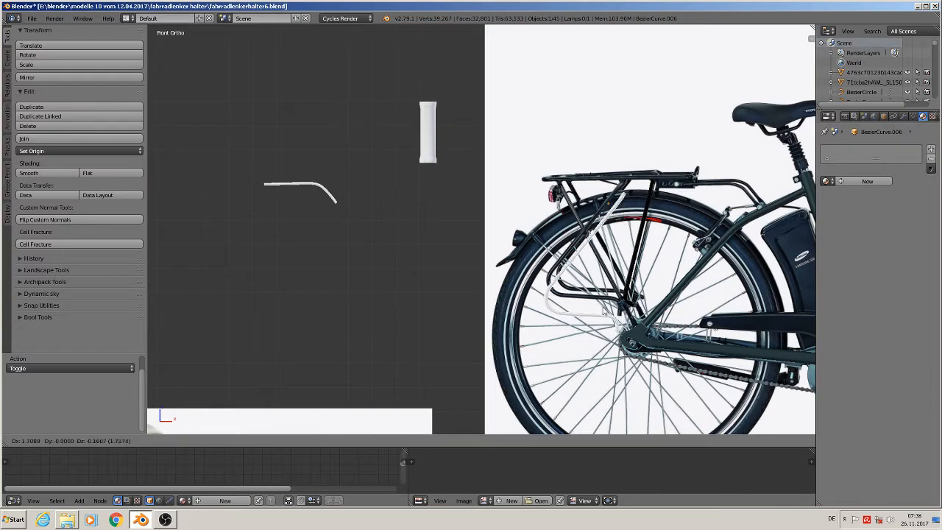
pyautogui.click(610, 302)
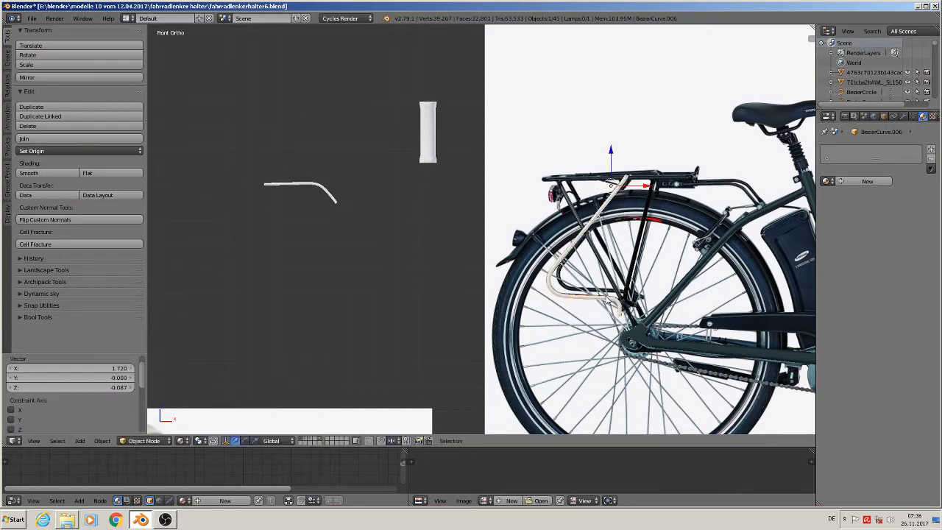
# Mark the edge loop around the long bent strut's open upper end as a seam.
pyautogui.scroll(5, 611, 302)
pyautogui.press('Tab')
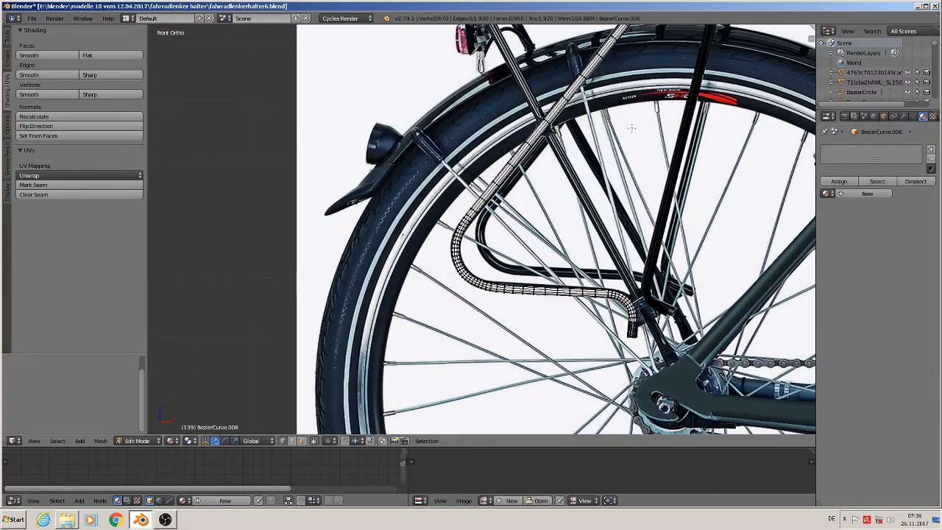
pyautogui.moveTo(632, 128); pyautogui.dragTo(707, 189, button='middle')
pyautogui.keyDown('shift'); pyautogui.moveTo(651, 140); pyautogui.dragTo(602, 380, button='middle'); pyautogui.keyUp('shift')
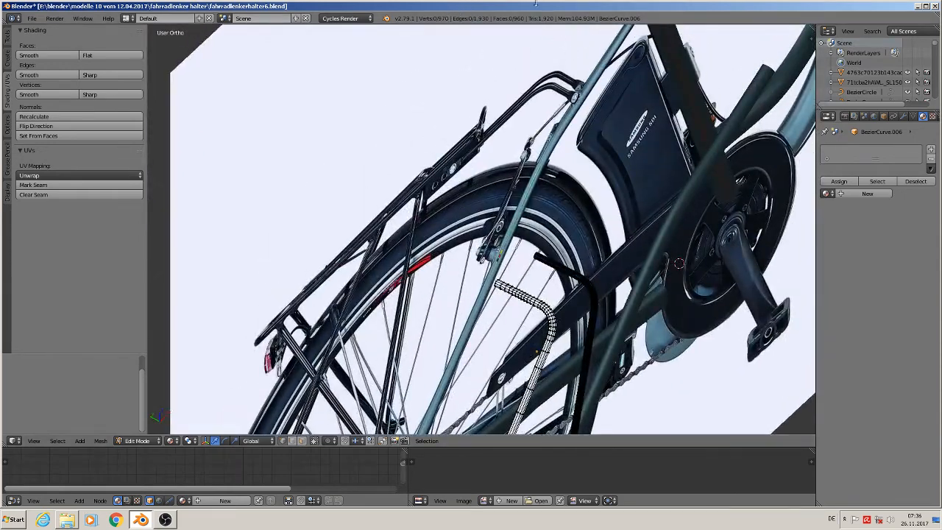
pyautogui.press('KP_Decimal')
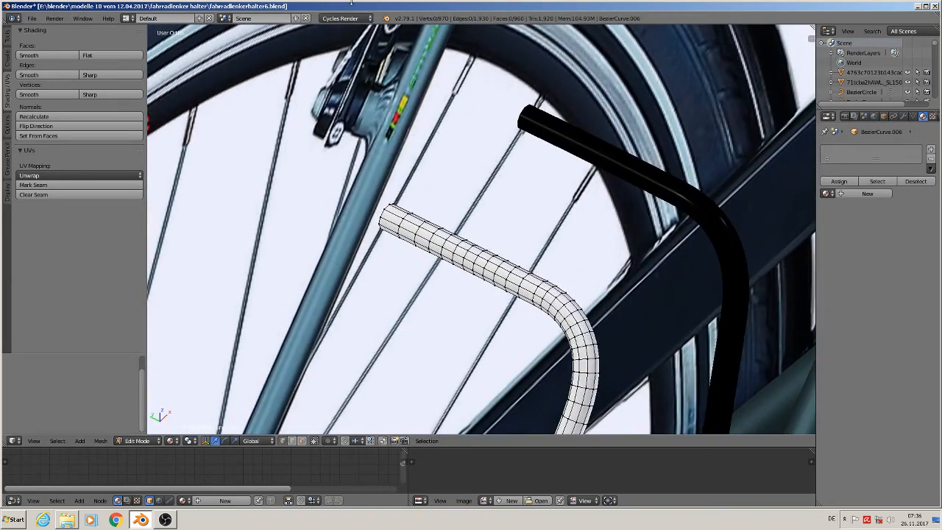
pyautogui.keyDown('alt'); pyautogui.rightClick(384, 217); pyautogui.keyUp('alt')
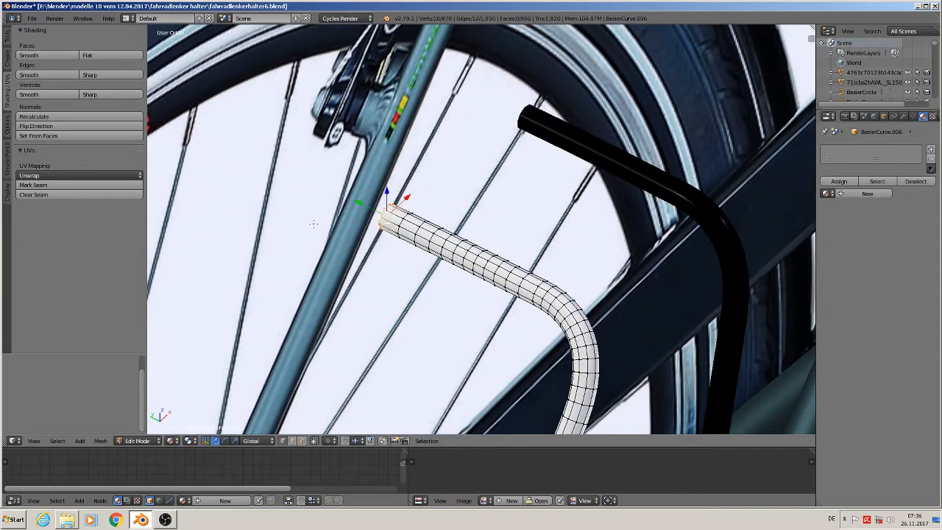
pyautogui.click(63, 184)
# Mark the edge loop around the open end of the long bent strut's hooked foot as a seam.
pyautogui.keyDown('shift'); pyautogui.moveTo(641, 304); pyautogui.dragTo(631, 25, button='middle'); pyautogui.keyUp('shift')
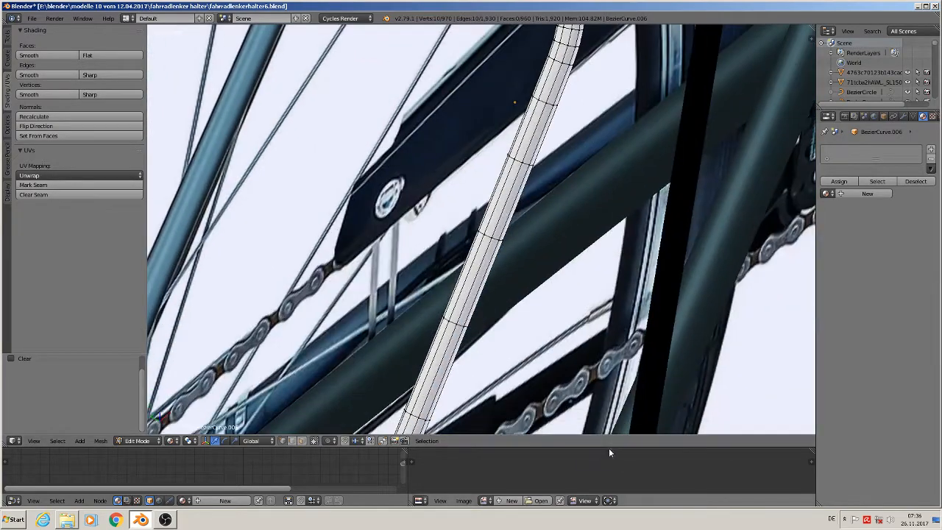
pyautogui.scroll(-8, 521, 330)
pyautogui.keyDown('shift'); pyautogui.moveTo(518, 380); pyautogui.dragTo(505, 215, button='middle'); pyautogui.keyUp('shift')
pyautogui.scroll(8, 491, 242)
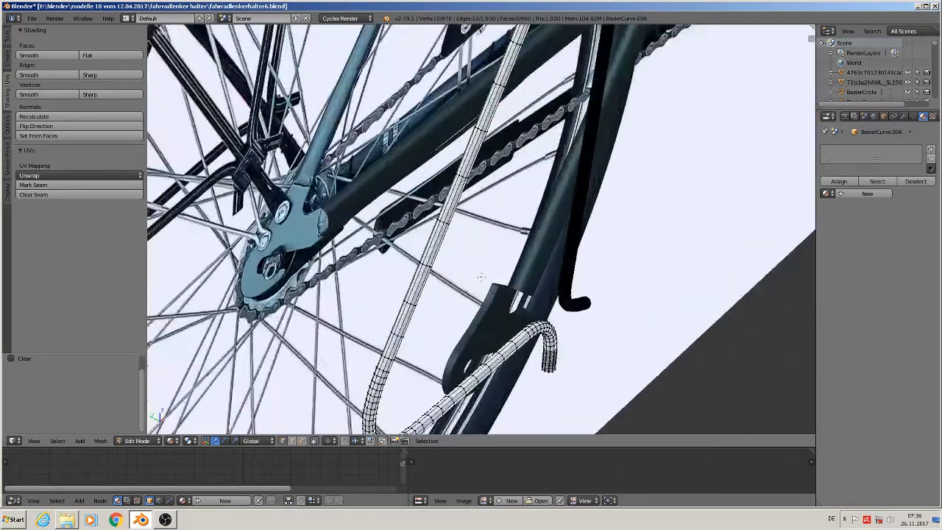
pyautogui.keyDown('shift'); pyautogui.moveTo(598, 394); pyautogui.dragTo(528, 151, button='middle'); pyautogui.keyUp('shift')
pyautogui.scroll(3, 528, 151)
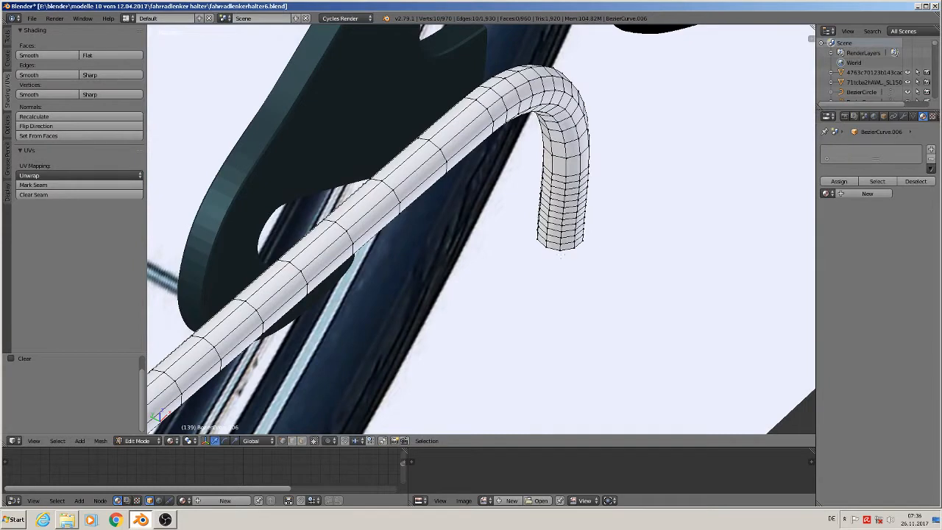
pyautogui.keyDown('alt'); pyautogui.rightClick(560, 253); pyautogui.keyUp('alt')
pyautogui.click(47, 185)
# Mark one lengthwise edge loop along the whole long bent strut as a seam and return to object mode in front view.
pyautogui.keyDown('alt'); pyautogui.keyDown('shift'); pyautogui.rightClick(549, 216); pyautogui.keyUp('shift'); pyautogui.keyUp('alt')
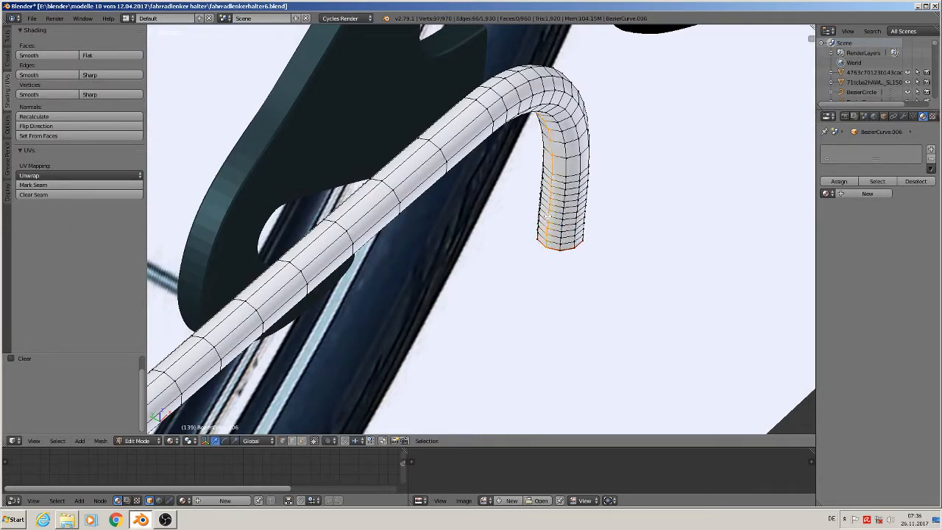
pyautogui.click(47, 184)
pyautogui.moveTo(410, 233); pyautogui.dragTo(424, 246, button='middle')
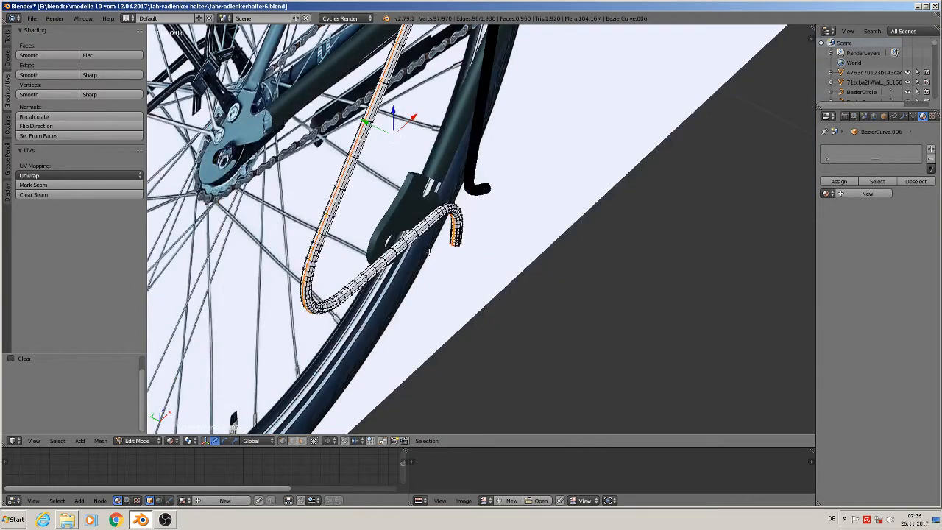
pyautogui.press('Tab')
pyautogui.press('Tab')
pyautogui.press('Tab')
pyautogui.scroll(-4, 431, 253)
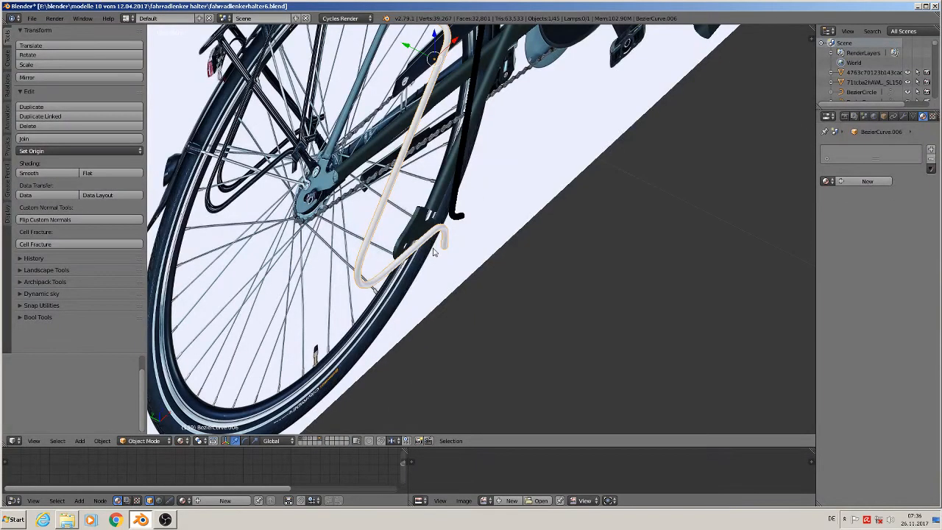
pyautogui.press('KP_1')
pyautogui.press('Tab')
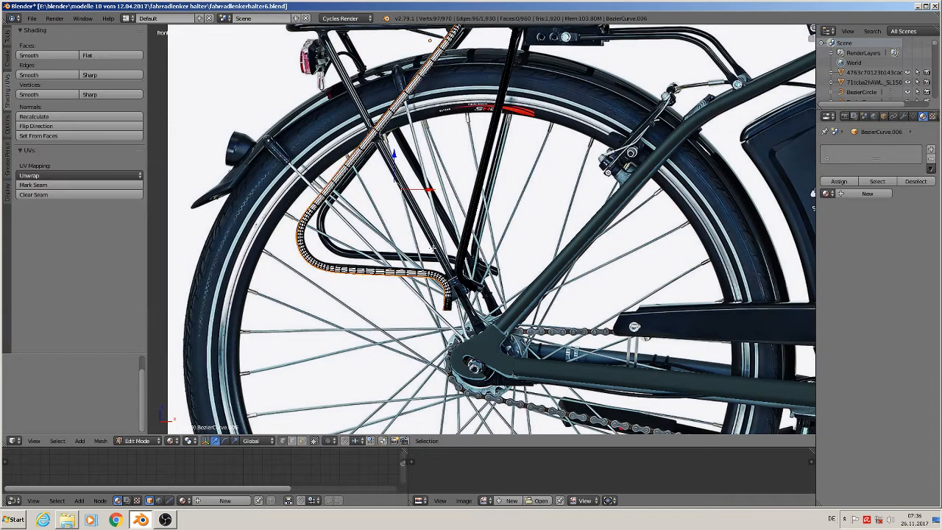
pyautogui.press('Tab')
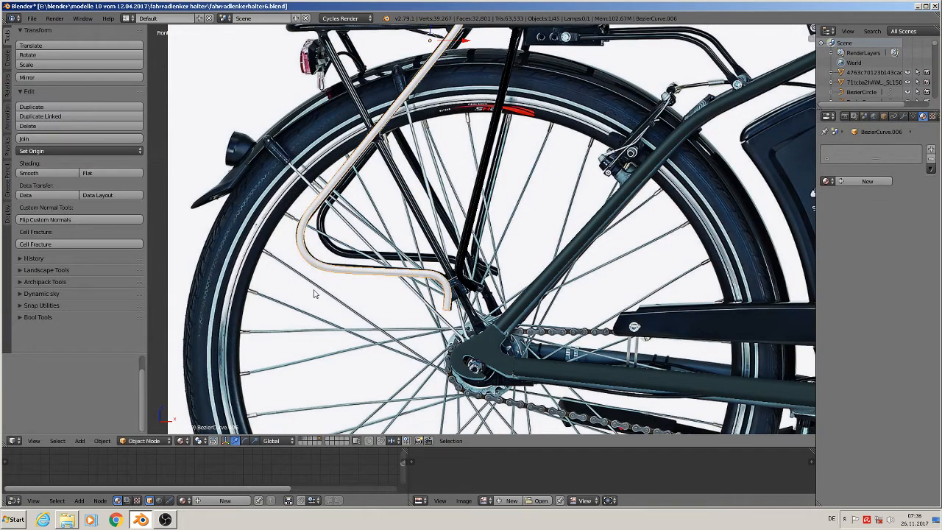
# Apply the rotation and scale of the long bent rack strut.
pyautogui.click(102, 441)
pyautogui.moveTo(114, 366)
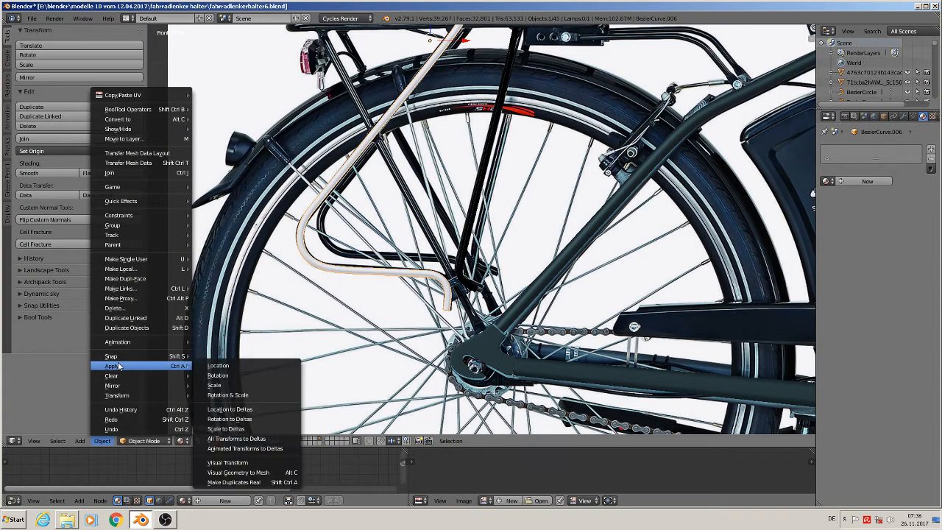
pyautogui.click(236, 397)
# UV-unwrap the long bent strut's whole mesh and assign it the existing black metall glossy material.
pyautogui.press('Tab')
pyautogui.press('Tab')
pyautogui.press('Tab')
pyautogui.press('a')
pyautogui.press('a')
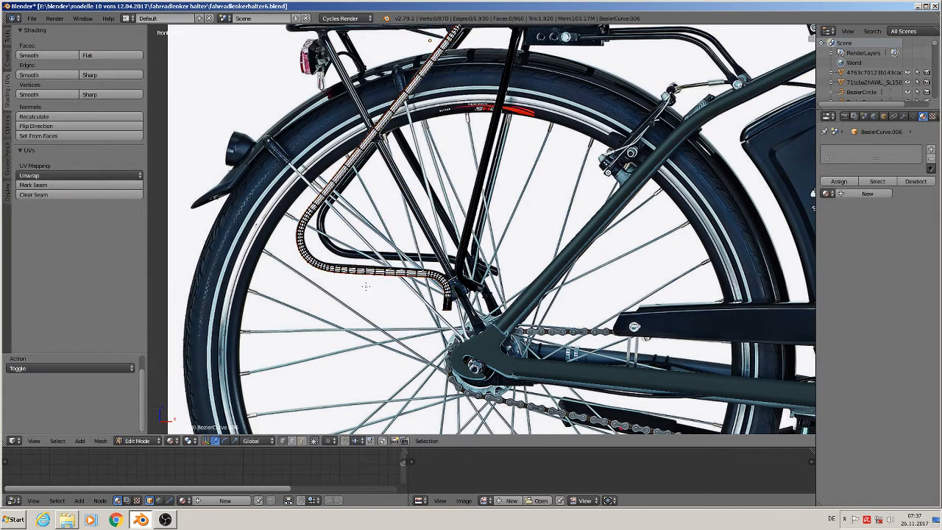
pyautogui.press('u')
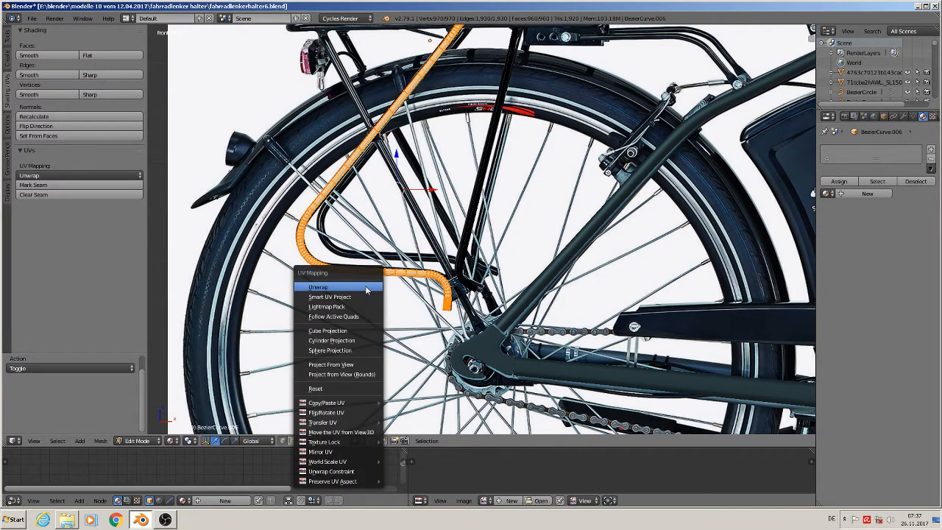
pyautogui.click(366, 287)
pyautogui.press('Tab')
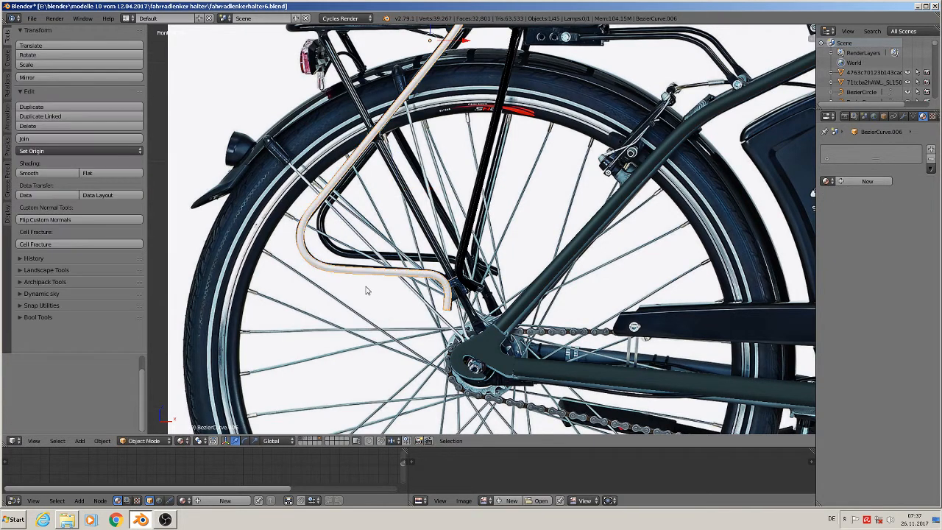
pyautogui.click(827, 182)
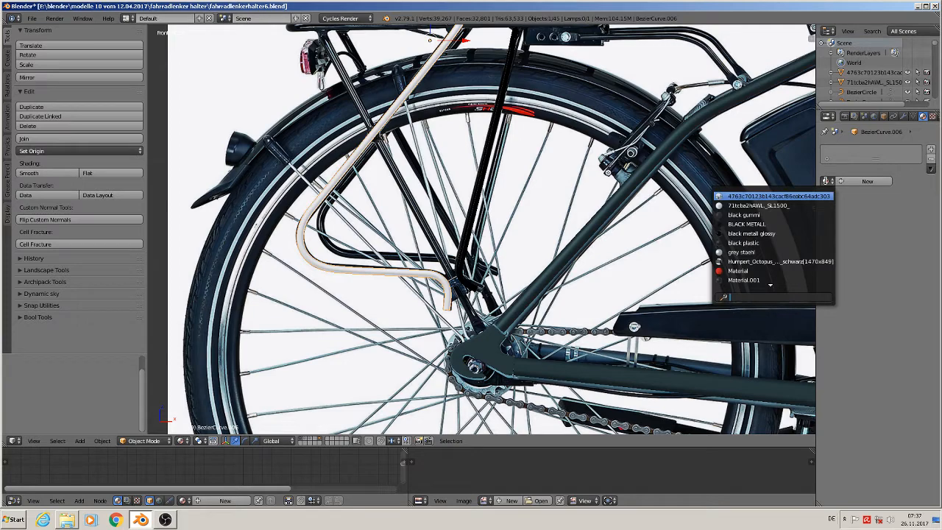
pyautogui.click(800, 236)
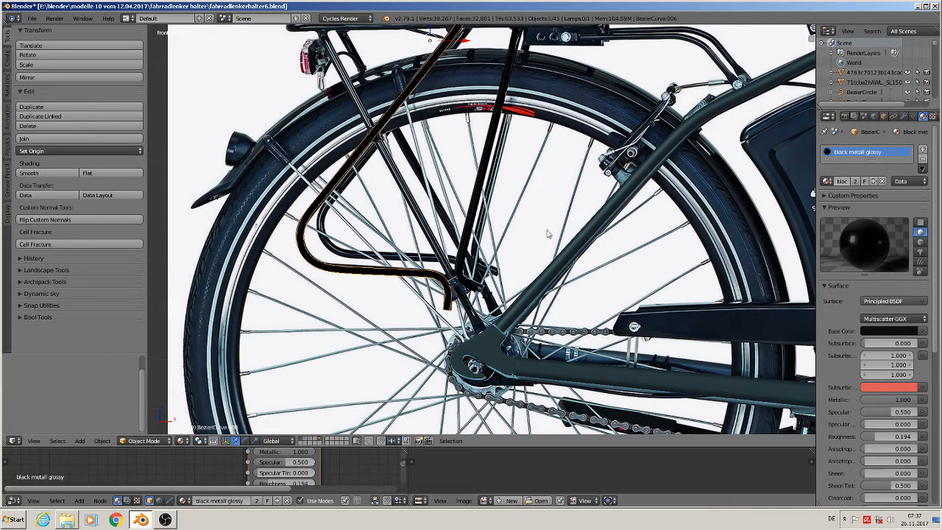
# Move the straight diagonal rack strut by about 2.130 in X and -0.003 in Z onto its counterpart below the tail light.
pyautogui.scroll(-4, 547, 234)
pyautogui.scroll(-3, 462, 271)
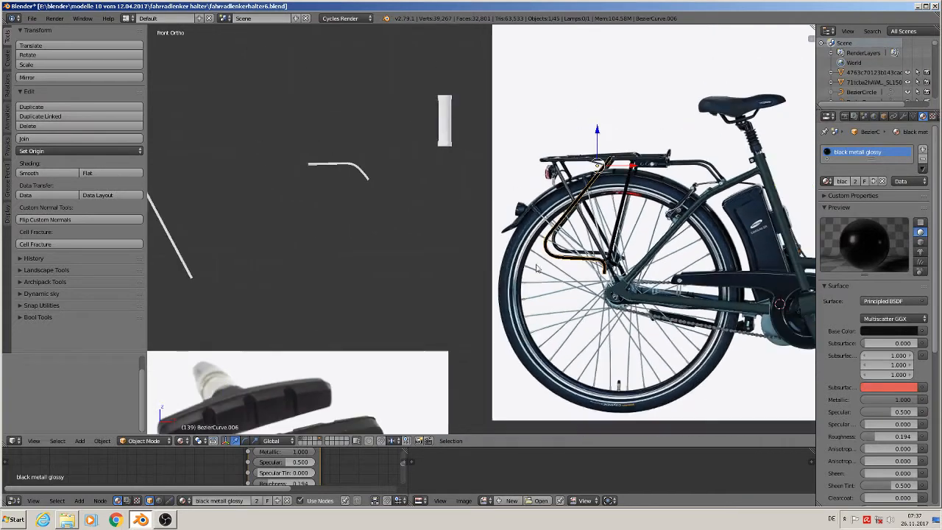
pyautogui.rightClick(223, 233)
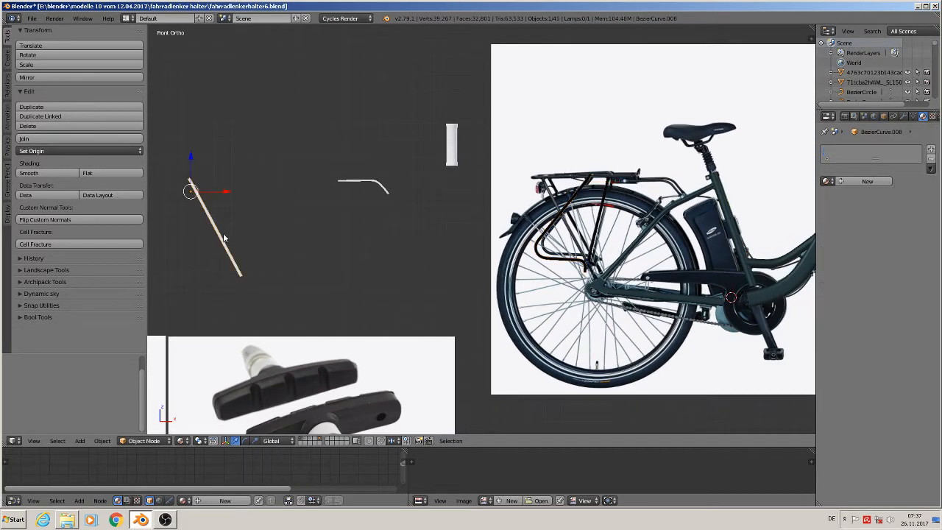
pyautogui.press('g')
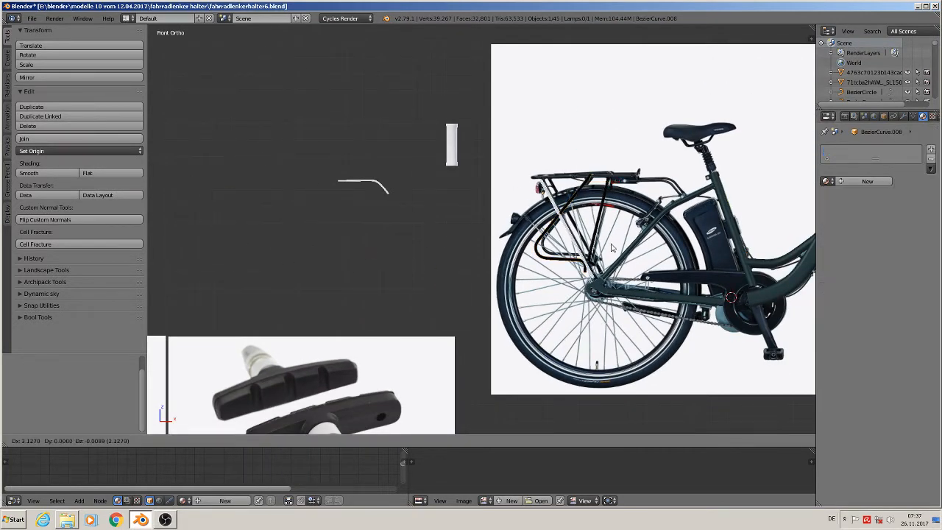
pyautogui.click(611, 247)
# Nudge the diagonal strut by about 0.007 in X and 0.001 in Z to match the reference image.
pyautogui.scroll(5, 612, 246)
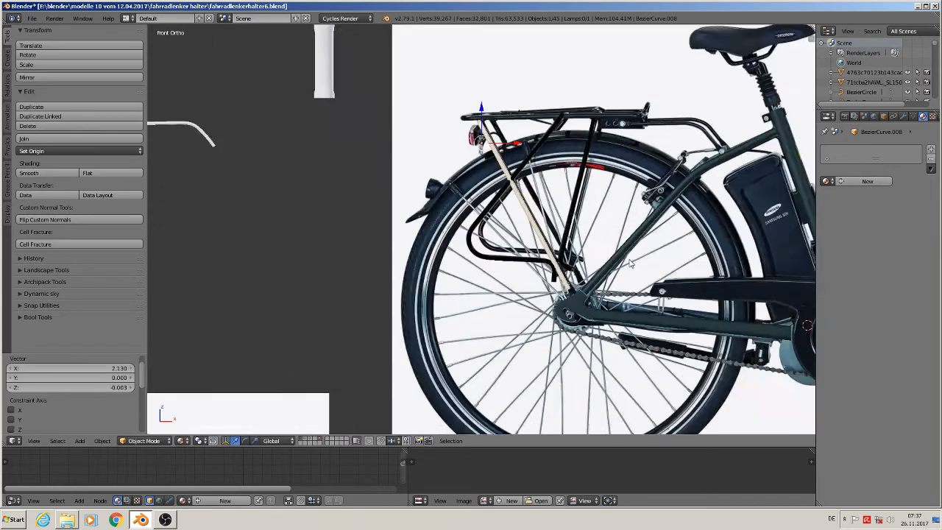
pyautogui.scroll(-4, 519, 234)
pyautogui.scroll(5, 637, 324)
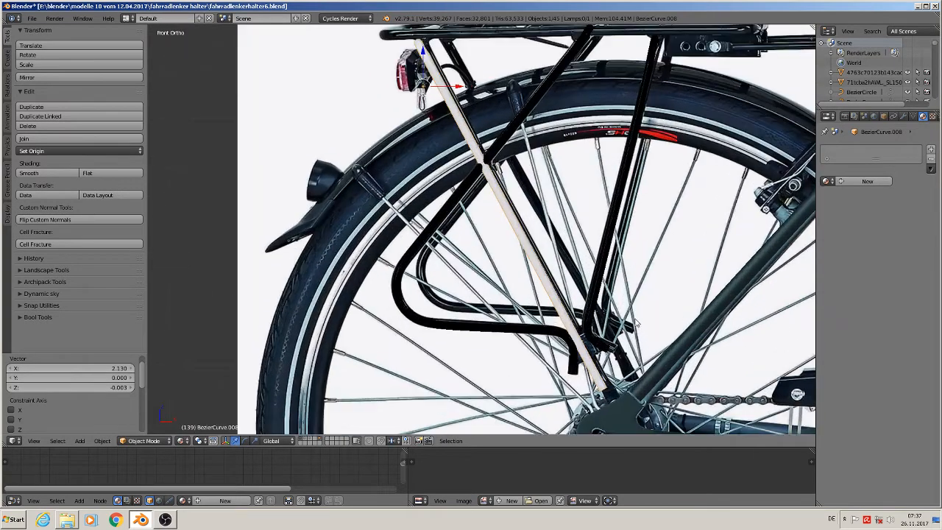
pyautogui.press('g')
pyautogui.click(573, 280)
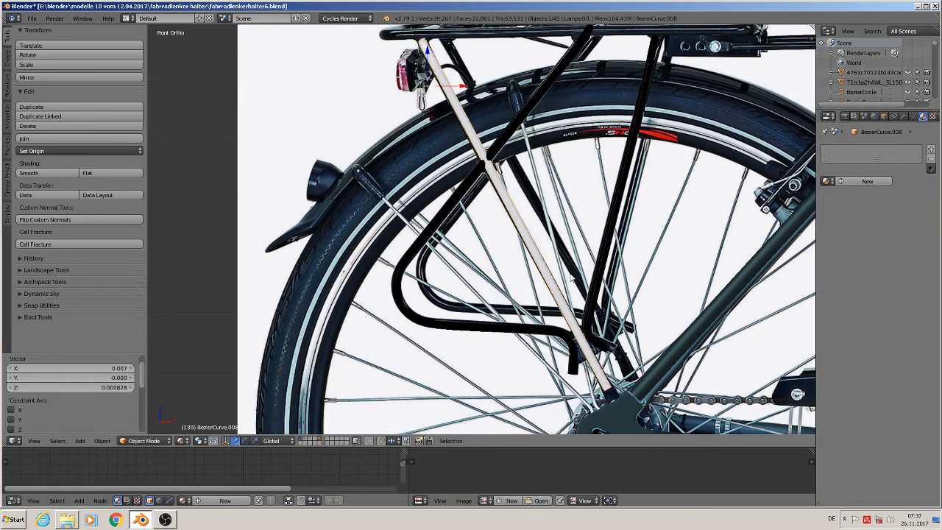
# Mark the edge loop around the diagonal strut's open lower end near the dropout as a seam.
pyautogui.press('Tab')
pyautogui.scroll(8, 562, 267)
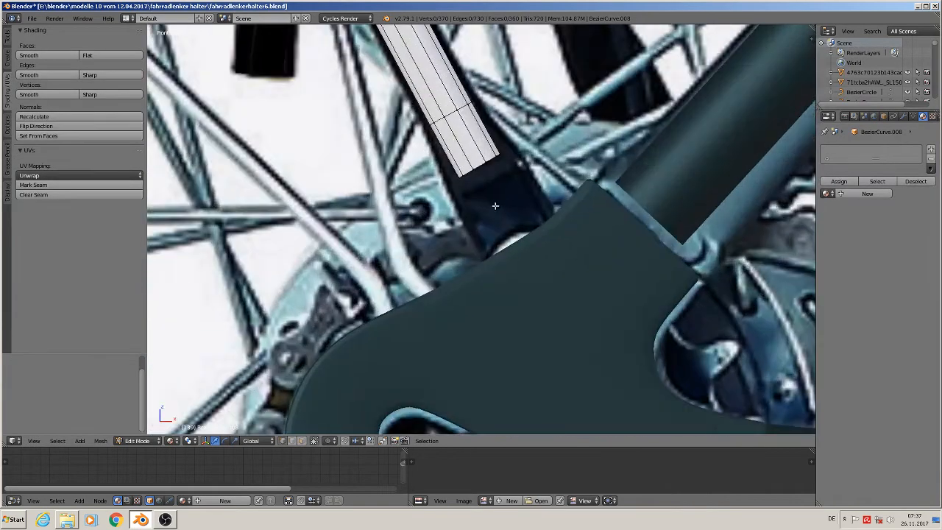
pyautogui.keyDown('alt'); pyautogui.rightClick(479, 169); pyautogui.keyUp('alt')
pyautogui.click(119, 185)
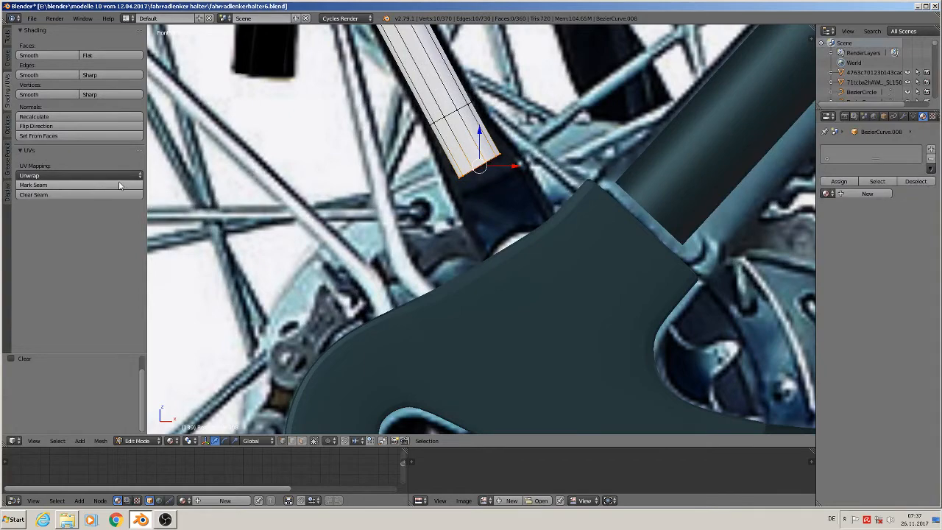
# Mark the edge loop around the open end of the diagonal strut's bent upper section as a seam.
pyautogui.scroll(-4, 448, 275)
pyautogui.keyDown('shift'); pyautogui.moveTo(464, 172); pyautogui.dragTo(258, 297, button='middle'); pyautogui.keyUp('shift')
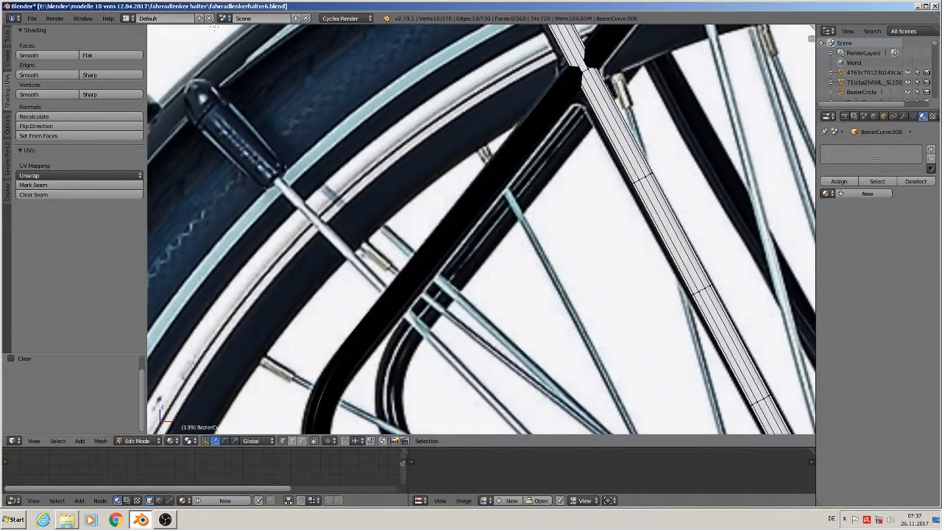
pyautogui.keyDown('shift'); pyautogui.moveTo(541, 144); pyautogui.dragTo(616, 434, button='middle'); pyautogui.keyUp('shift')
pyautogui.scroll(-3, 510, 109)
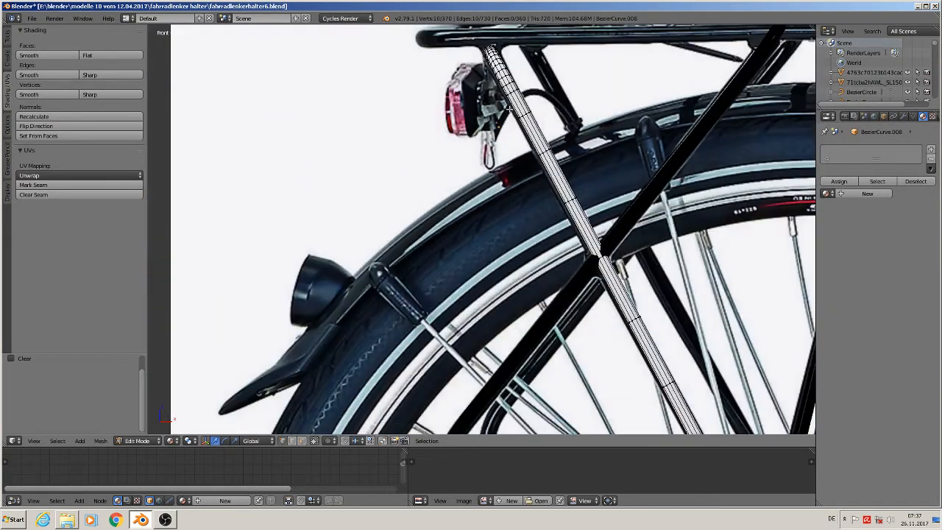
pyautogui.keyDown('shift'); pyautogui.moveTo(491, 86); pyautogui.dragTo(581, 230, button='middle'); pyautogui.keyUp('shift')
pyautogui.scroll(5, 504, 154)
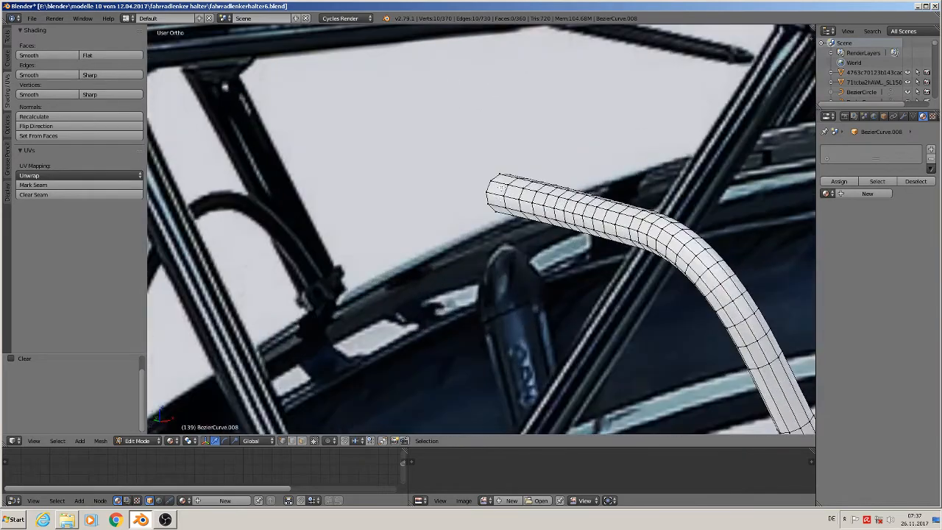
pyautogui.keyDown('alt'); pyautogui.keyDown('shift'); pyautogui.click(483, 197); pyautogui.keyUp('shift'); pyautogui.keyUp('alt')
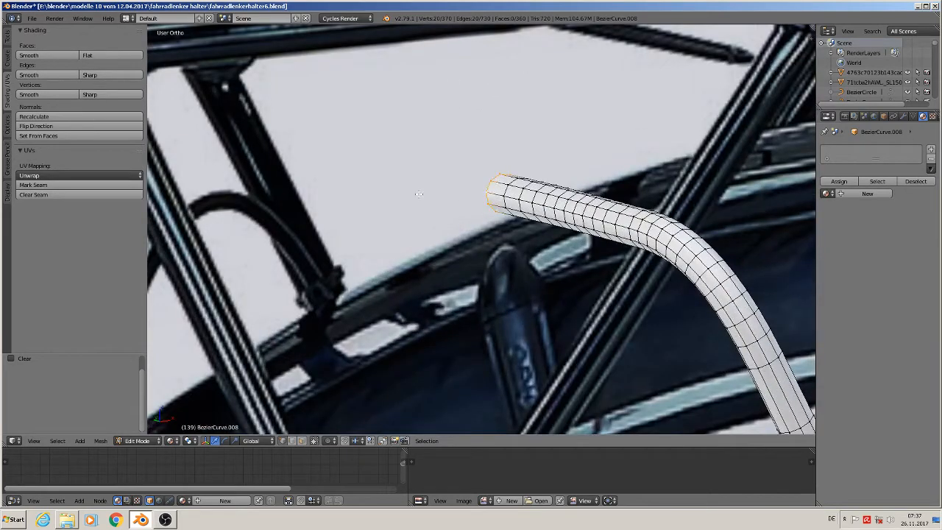
pyautogui.click(83, 187)
# Mark one lengthwise edge loop along the underside of the diagonal strut as a seam.
pyautogui.moveTo(436, 212); pyautogui.dragTo(474, 173, button='middle')
pyautogui.keyDown('alt'); pyautogui.rightClick(618, 141); pyautogui.keyUp('alt')
pyautogui.scroll(-1, 602, 162)
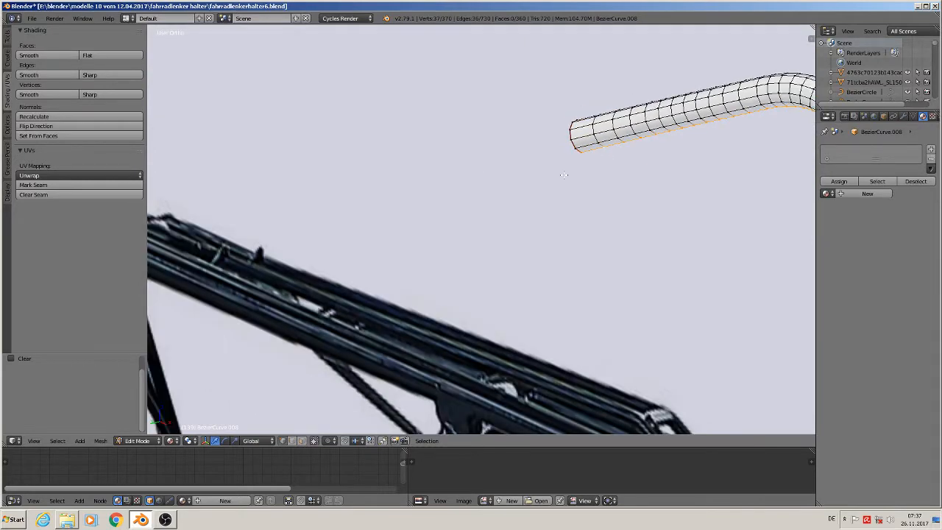
pyautogui.click(42, 184)
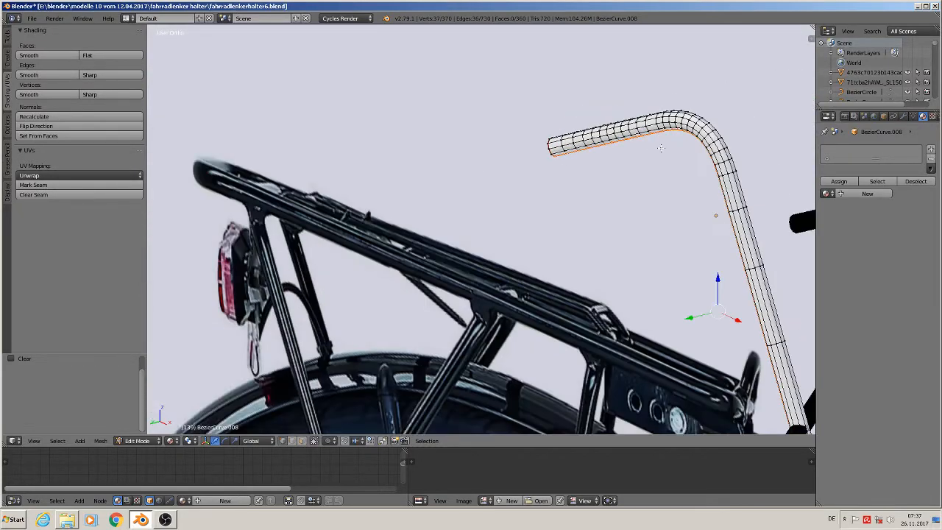
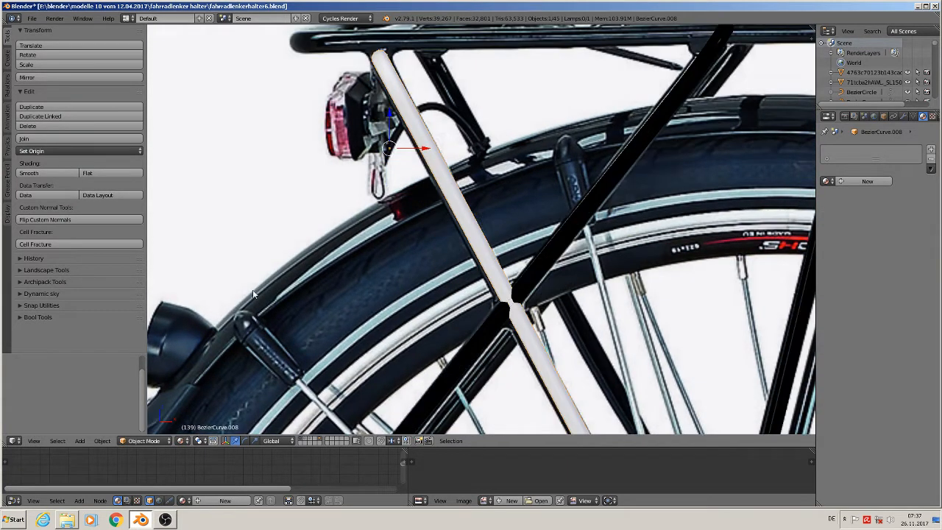
# Apply the diagonal strut's rotation and scale and assign it the existing black metall glossy material.
pyautogui.click(103, 440)
pyautogui.moveTo(123, 368)
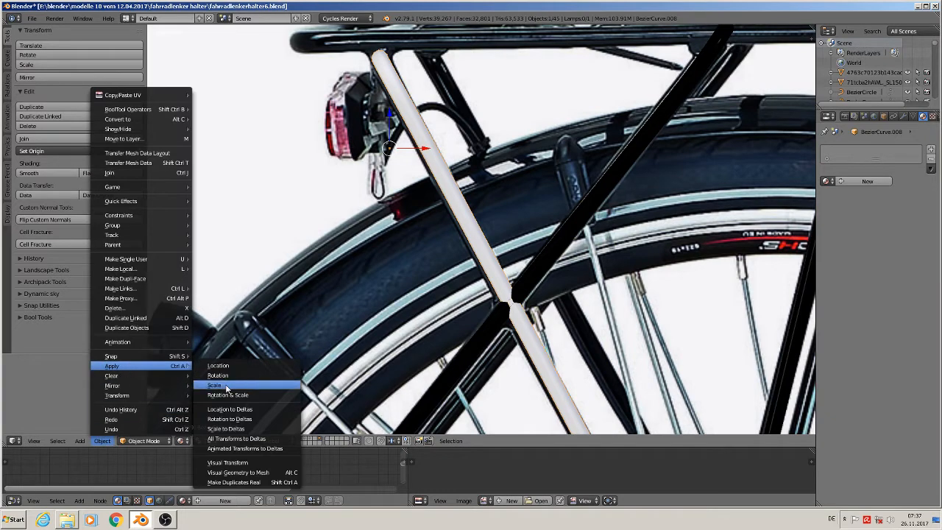
pyautogui.click(235, 395)
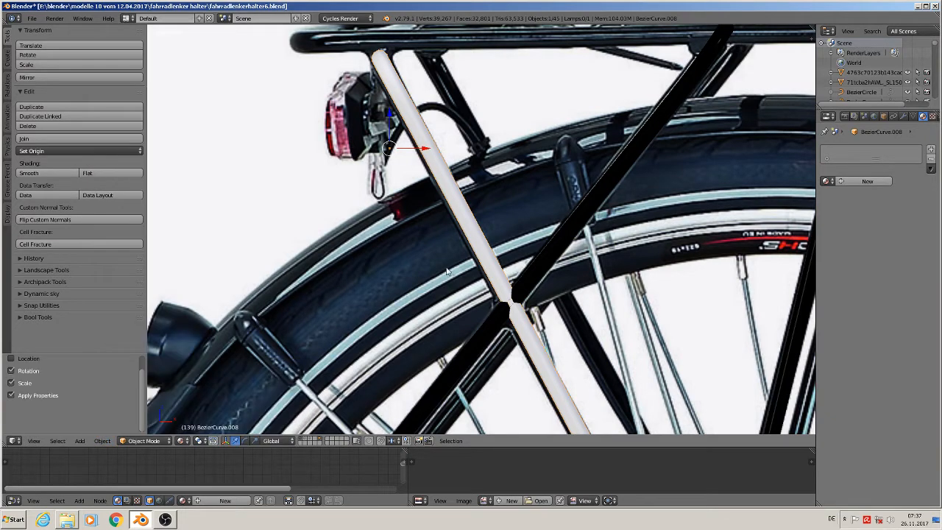
pyautogui.click(825, 181)
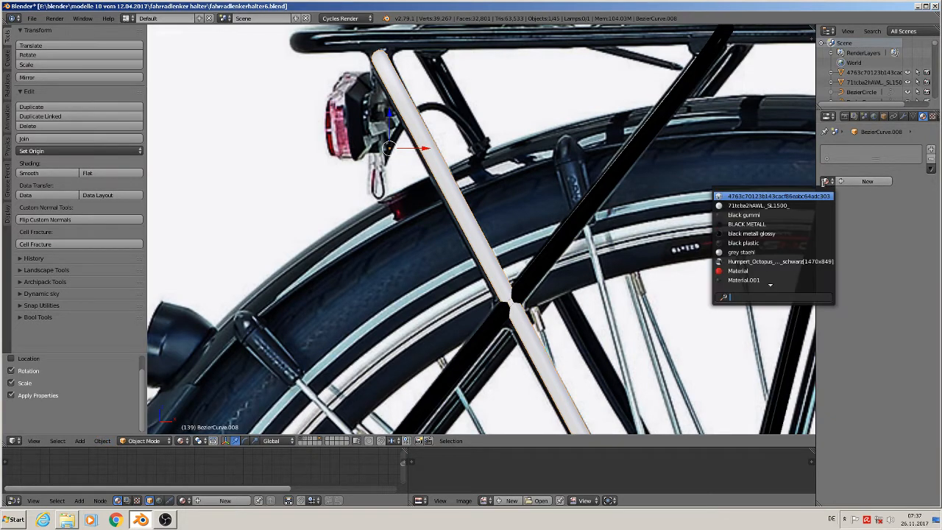
pyautogui.click(808, 234)
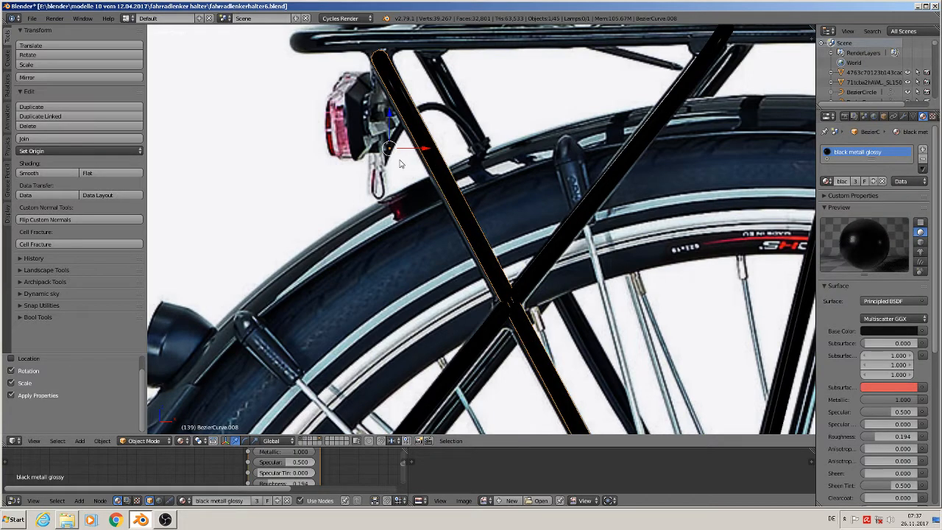
# UV-unwrap the whole mesh of the diagonal strut and return to object mode.
pyautogui.press('Tab')
pyautogui.press('Tab')
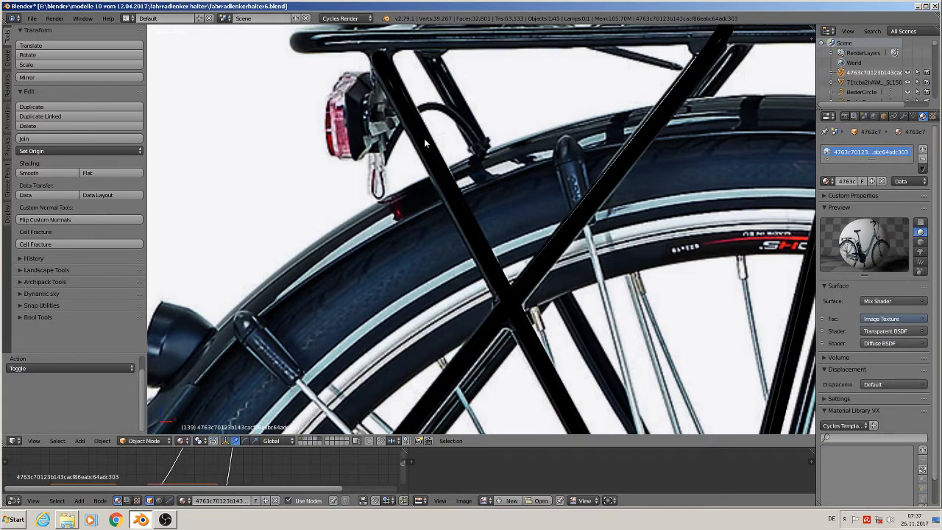
pyautogui.press('Tab')
pyautogui.press('a')
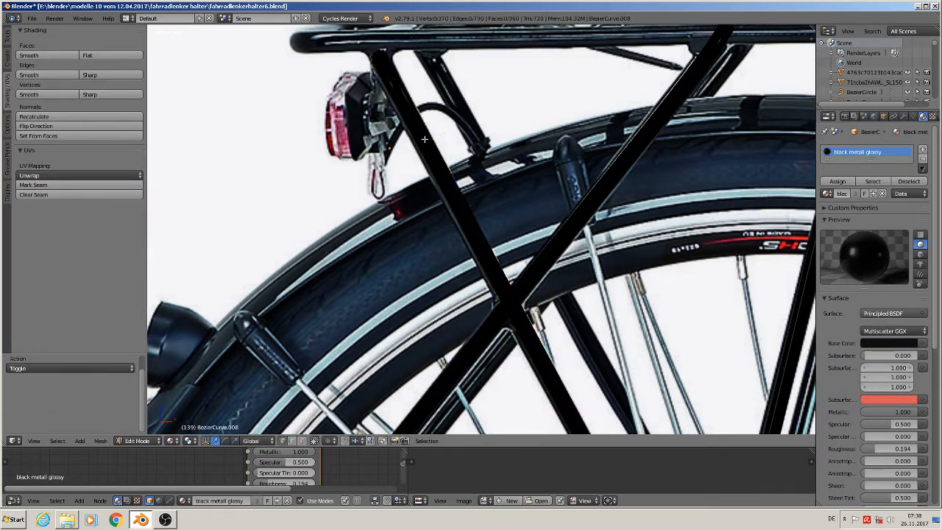
pyautogui.press('u')
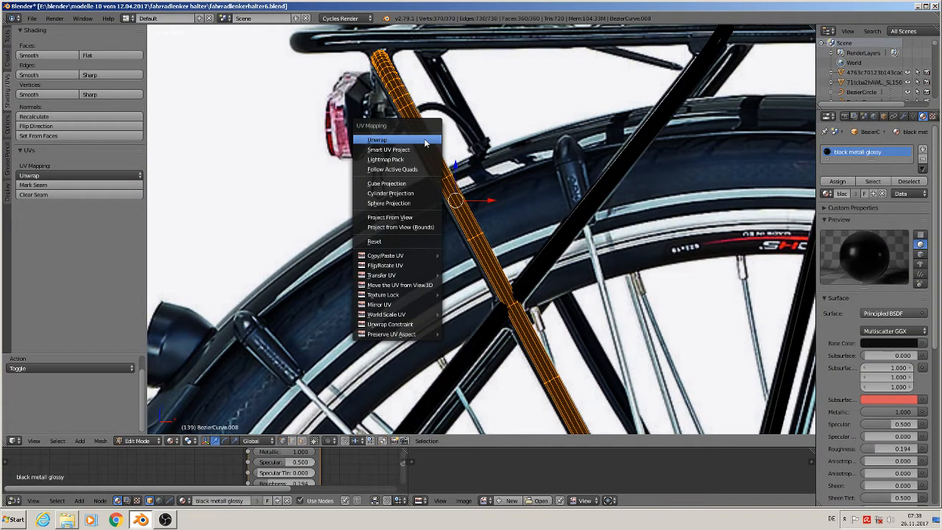
pyautogui.click(425, 139)
pyautogui.press('Tab')
# Move the short bent connecting strut by about 1.758 in X and 0.010 in Z to the front of the luggage rack.
pyautogui.scroll(-4, 413, 197)
pyautogui.scroll(-4, 408, 219)
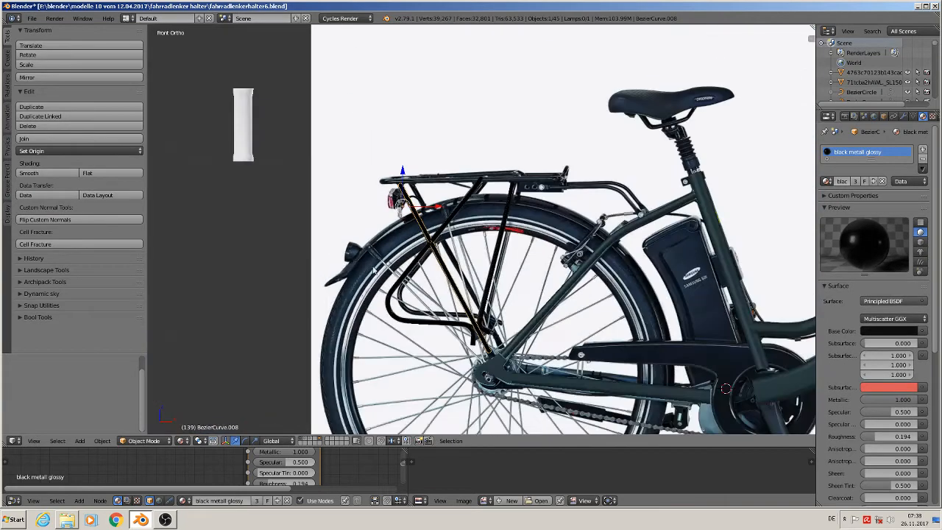
pyautogui.rightClick(311, 166)
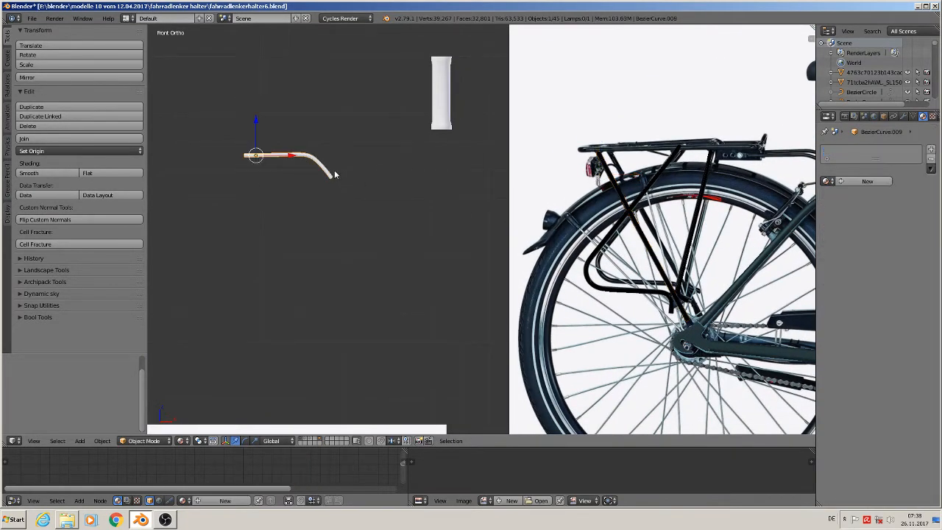
pyautogui.press('g')
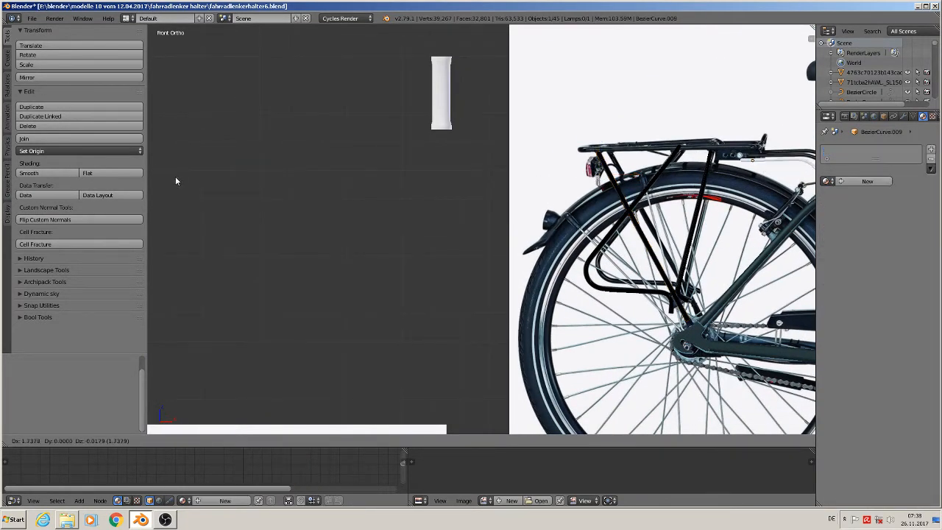
pyautogui.click(181, 174)
# Lower the short connecting strut by about 0.010 in Z onto the near rod in the reference image.
pyautogui.keyDown('shift'); pyautogui.moveTo(519, 143); pyautogui.dragTo(249, 190, button='middle'); pyautogui.keyUp('shift')
pyautogui.scroll(4, 331, 197)
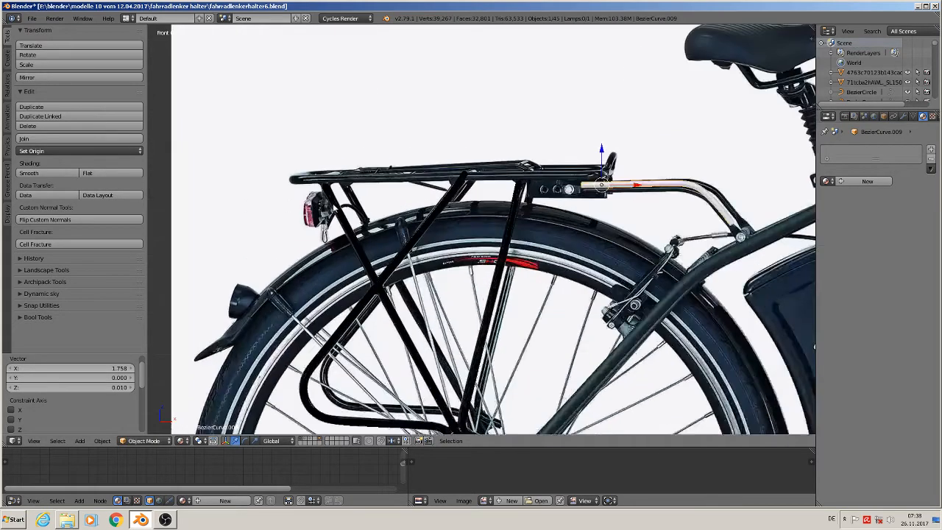
pyautogui.keyDown('shift'); pyautogui.moveTo(382, 221); pyautogui.dragTo(711, 261, button='middle'); pyautogui.keyUp('shift')
pyautogui.scroll(1, 752, 257)
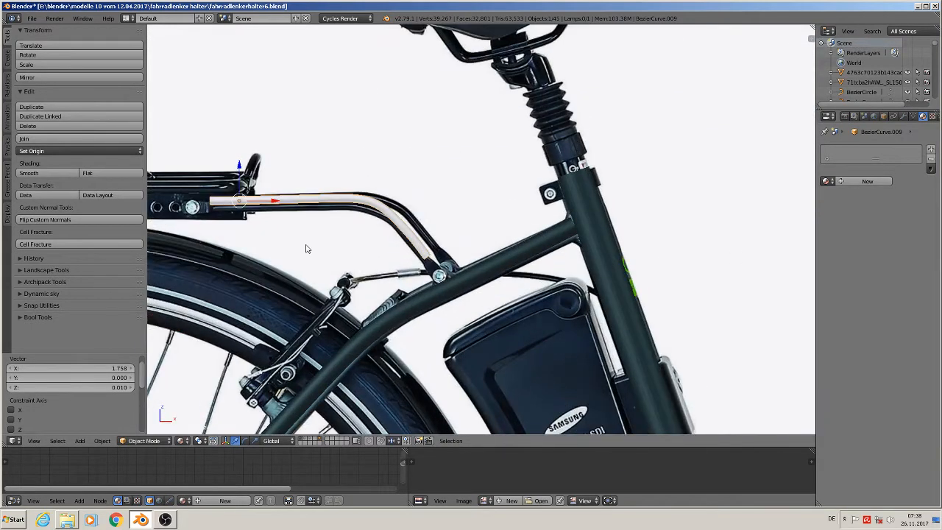
pyautogui.keyDown('shift'); pyautogui.moveTo(307, 249); pyautogui.dragTo(559, 216, button='middle'); pyautogui.keyUp('shift')
pyautogui.press('g')
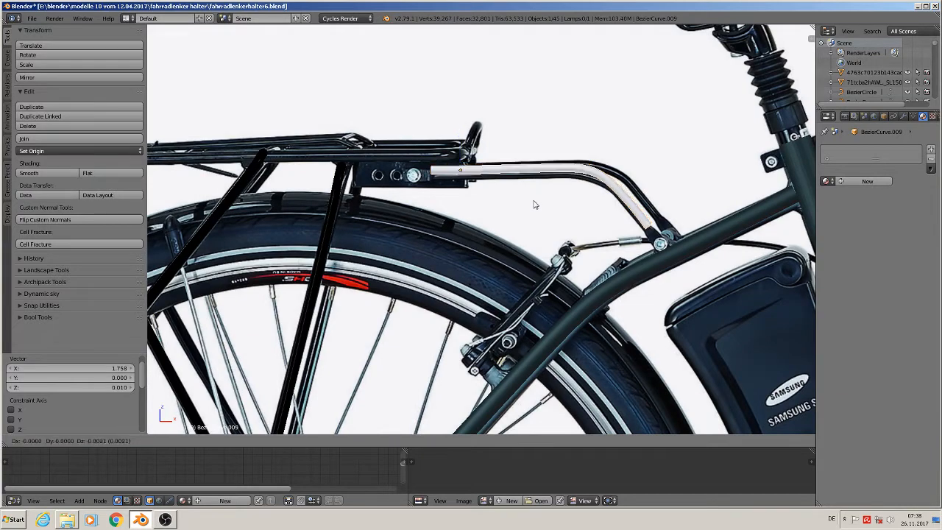
pyautogui.click(534, 210)
pyautogui.scroll(2, 537, 209)
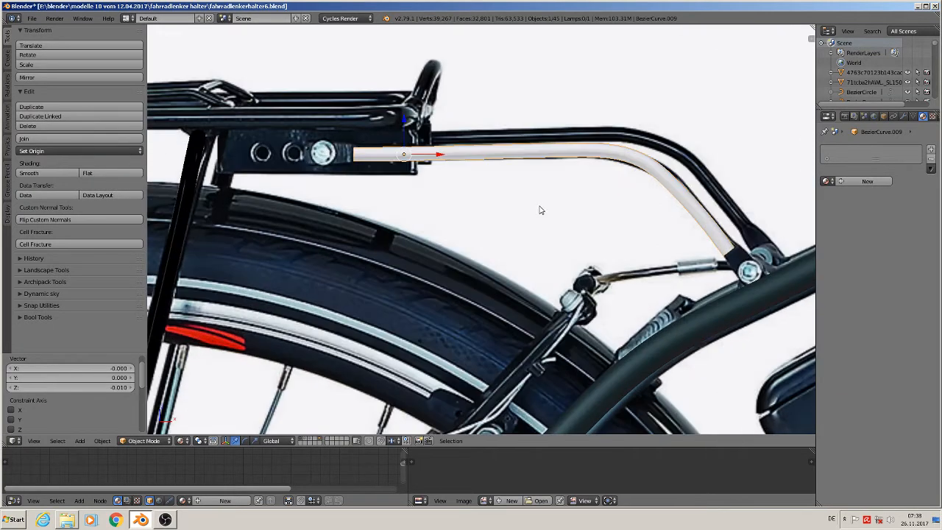
# Mark seams around both open end loops of the bent connecting strut's mesh.
pyautogui.press('Tab')
pyautogui.scroll(3, 756, 263)
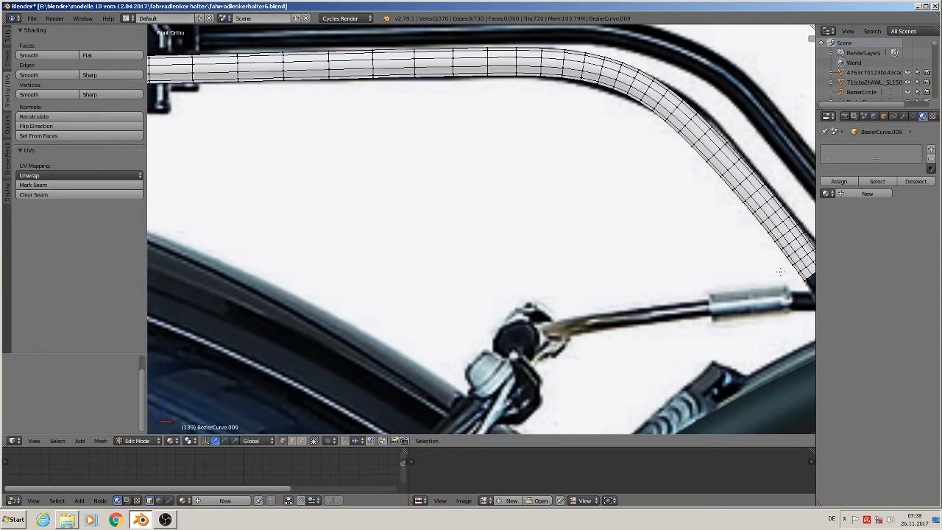
pyautogui.keyDown('shift'); pyautogui.moveTo(780, 272); pyautogui.dragTo(410, 220, button='middle'); pyautogui.keyUp('shift')
pyautogui.keyDown('alt'); pyautogui.rightClick(497, 227); pyautogui.keyUp('alt')
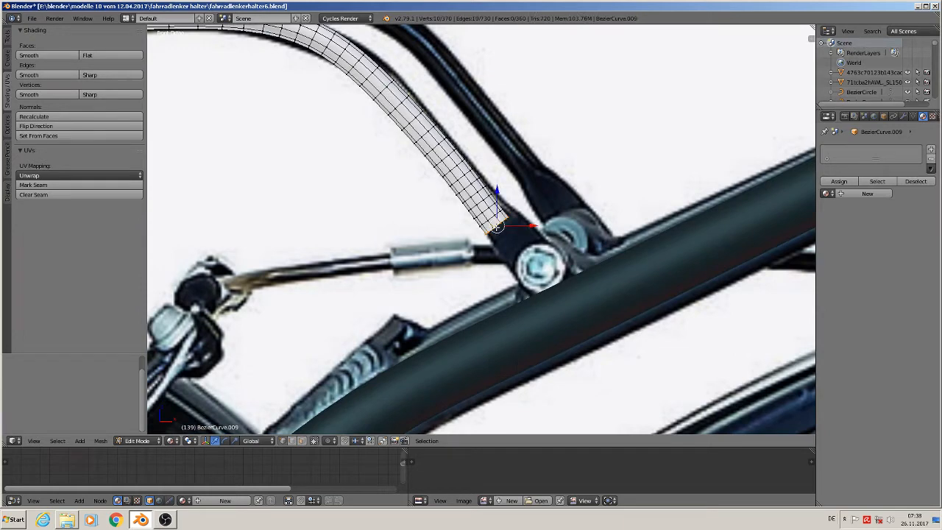
pyautogui.click(44, 185)
pyautogui.keyDown('shift'); pyautogui.moveTo(298, 182); pyautogui.dragTo(306, 319, button='middle'); pyautogui.keyUp('shift')
pyautogui.keyDown('alt'); pyautogui.rightClick(390, 165); pyautogui.keyUp('alt')
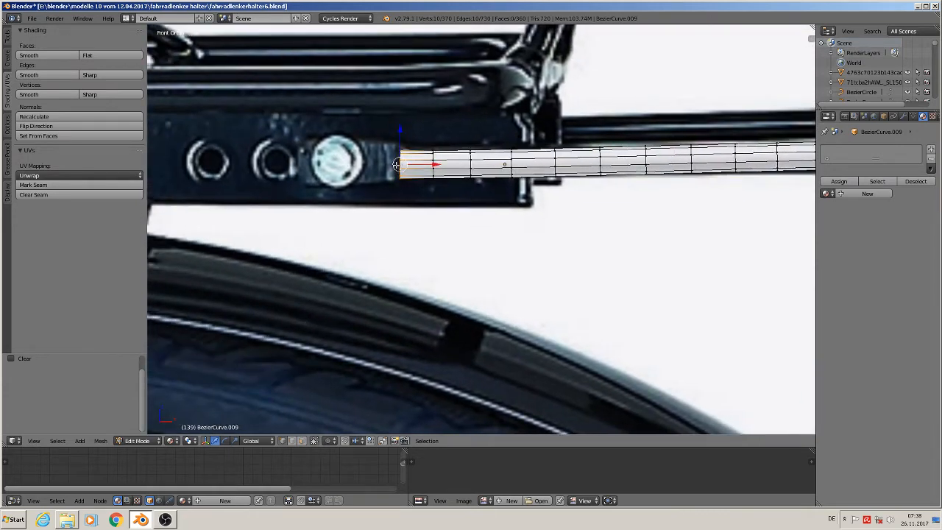
pyautogui.click(59, 185)
# Mark a lengthwise seam along the underside of the bent connecting strut and return to object mode.
pyautogui.moveTo(537, 182); pyautogui.dragTo(429, 163, button='middle')
pyautogui.keyDown('alt'); pyautogui.rightClick(449, 170); pyautogui.keyUp('alt')
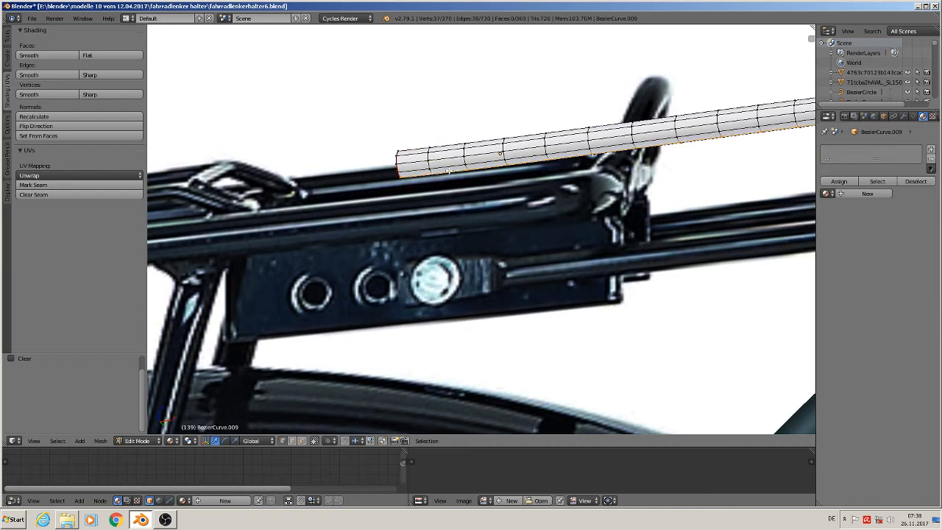
pyautogui.click(29, 176)
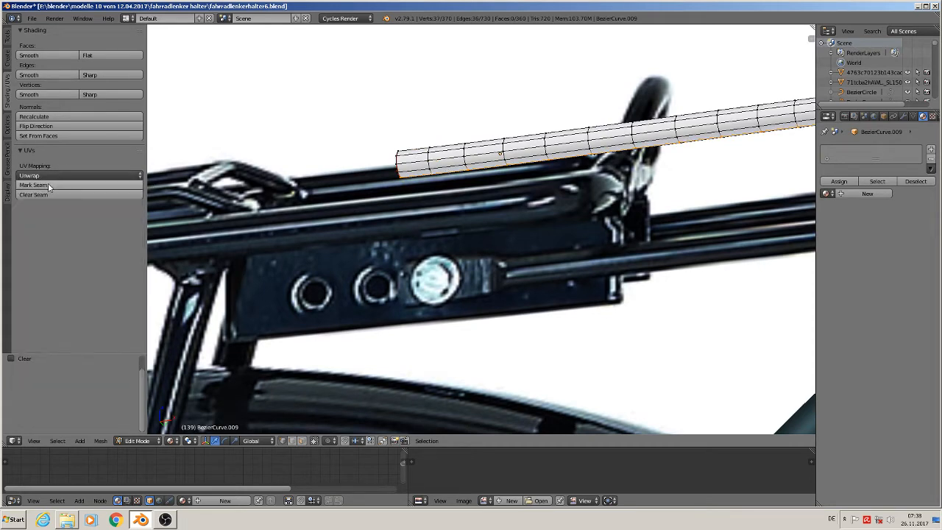
pyautogui.click(49, 184)
pyautogui.scroll(-3, 265, 172)
pyautogui.press('Tab')
pyautogui.moveTo(475, 166); pyautogui.dragTo(503, 206, button='middle')
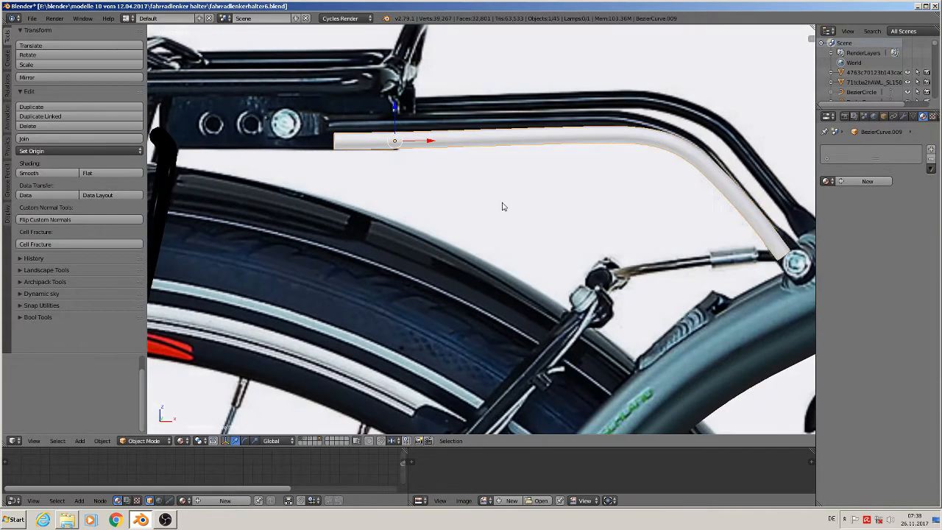
# Apply the bent connecting strut's scale.
pyautogui.press('KP_1')
pyautogui.scroll(-3, 465, 195)
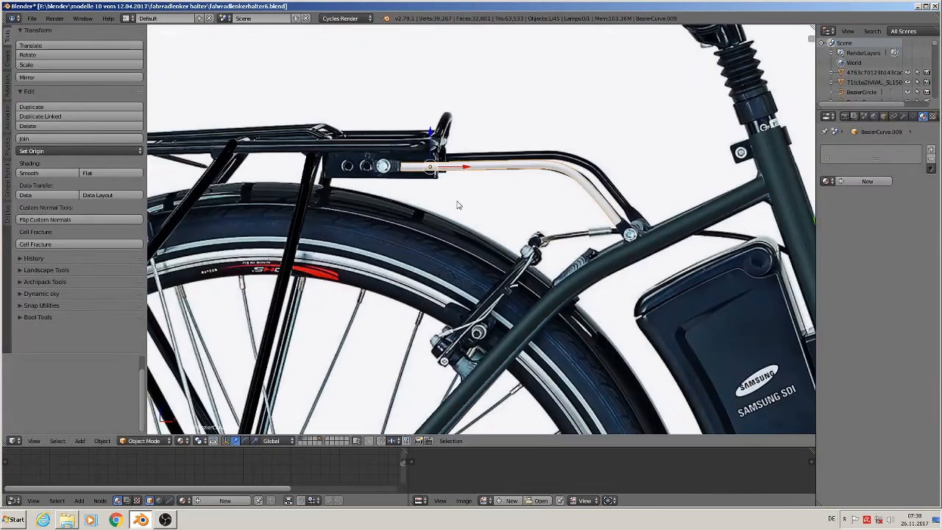
pyautogui.click(101, 440)
pyautogui.moveTo(131, 365)
pyautogui.click(264, 385)
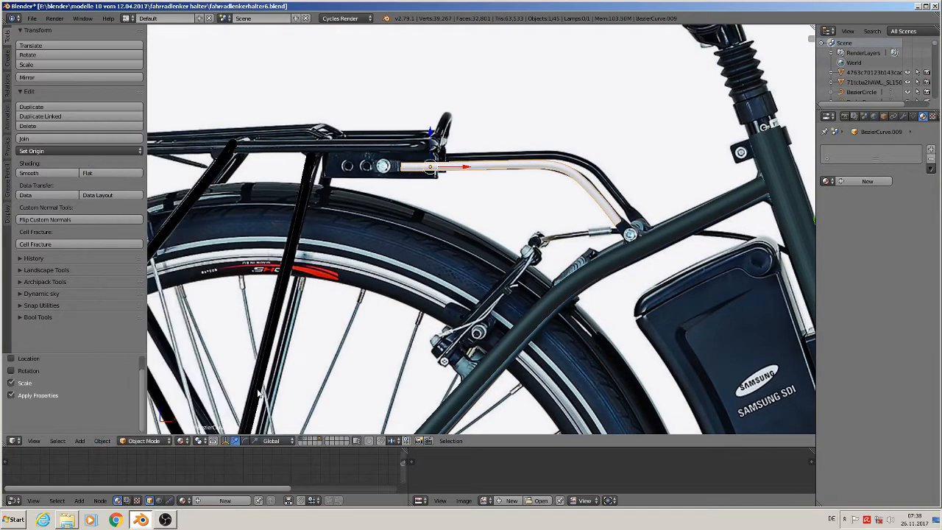
pyautogui.click(66, 440)
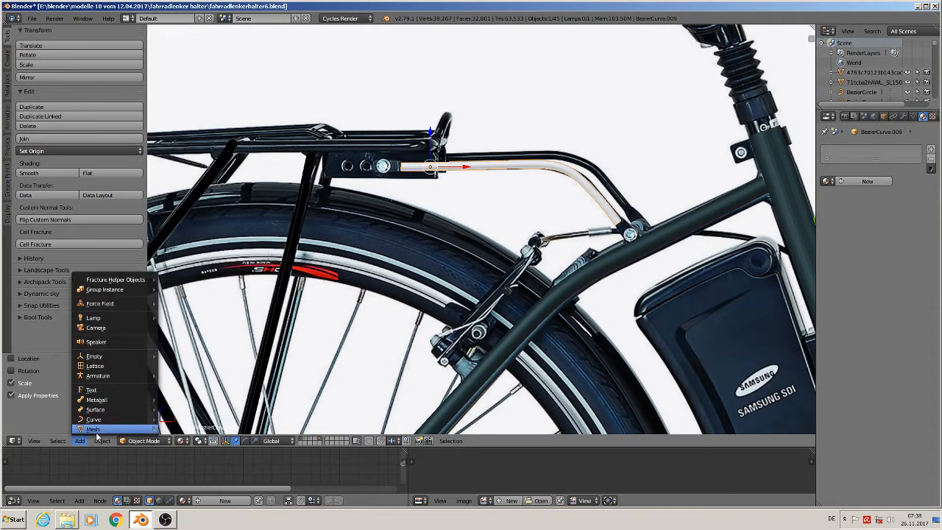
# Apply rotation and scale to the curved rack strut and assign it the existing black metall glossy material.
pyautogui.click(101, 441)
pyautogui.moveTo(125, 366)
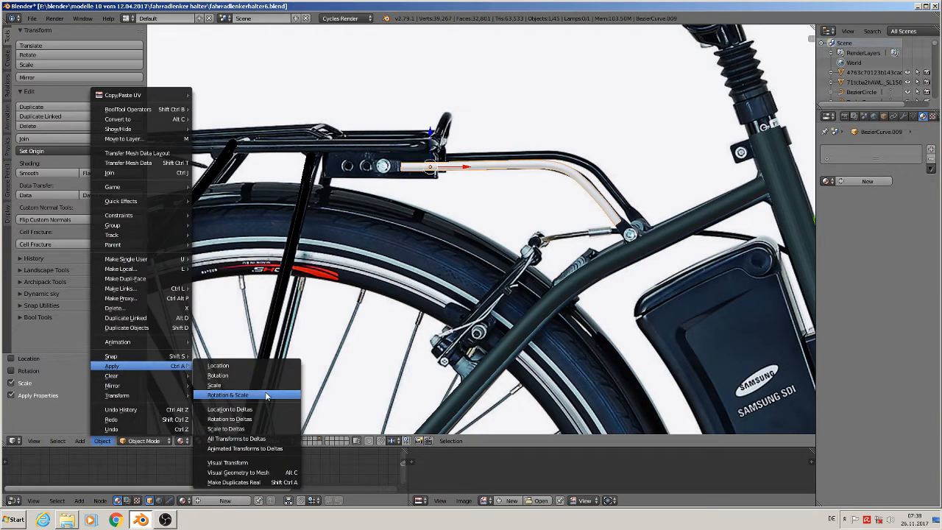
pyautogui.click(270, 395)
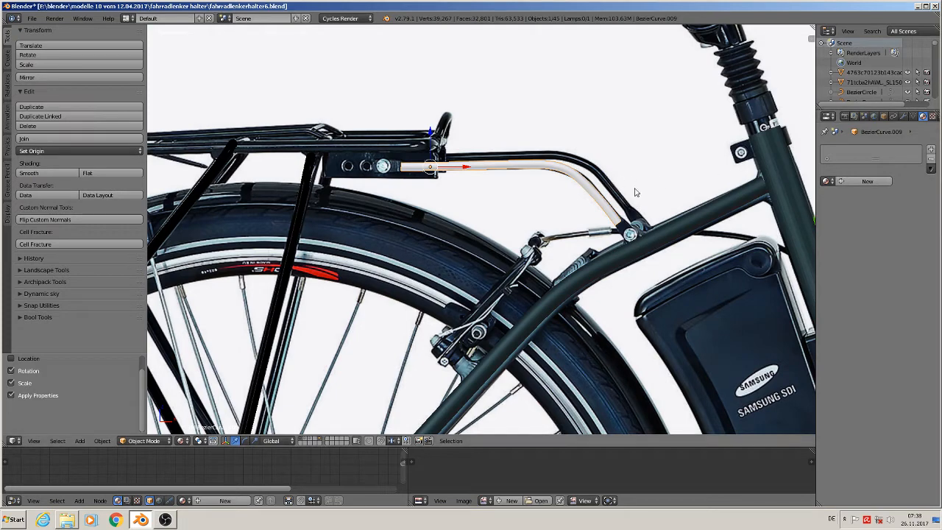
pyautogui.click(825, 181)
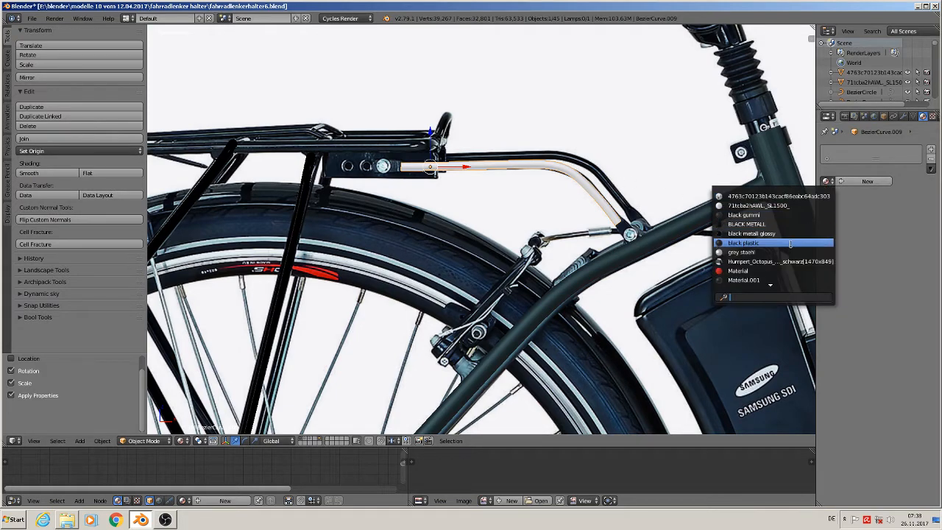
pyautogui.click(773, 231)
# UV-unwrap the entire mesh of the curved rack strut.
pyautogui.press('Tab')
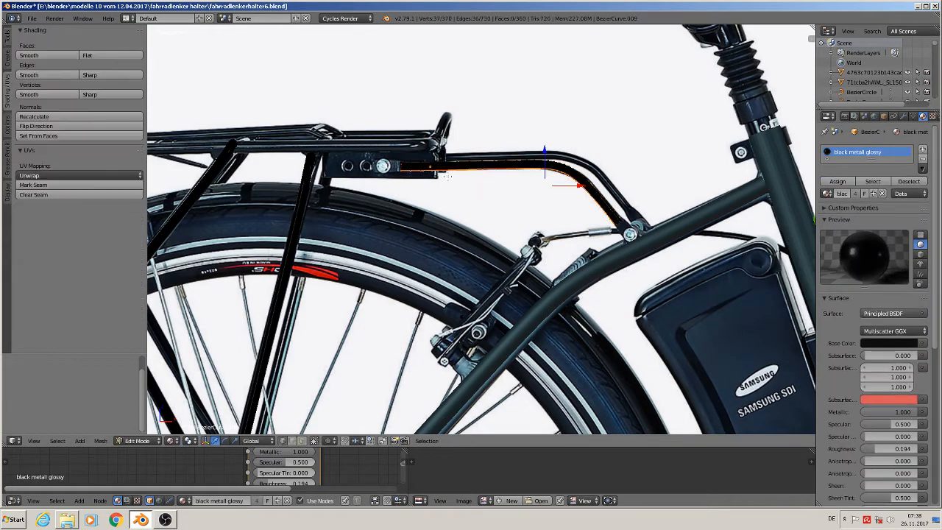
pyautogui.press('a')
pyautogui.press('a')
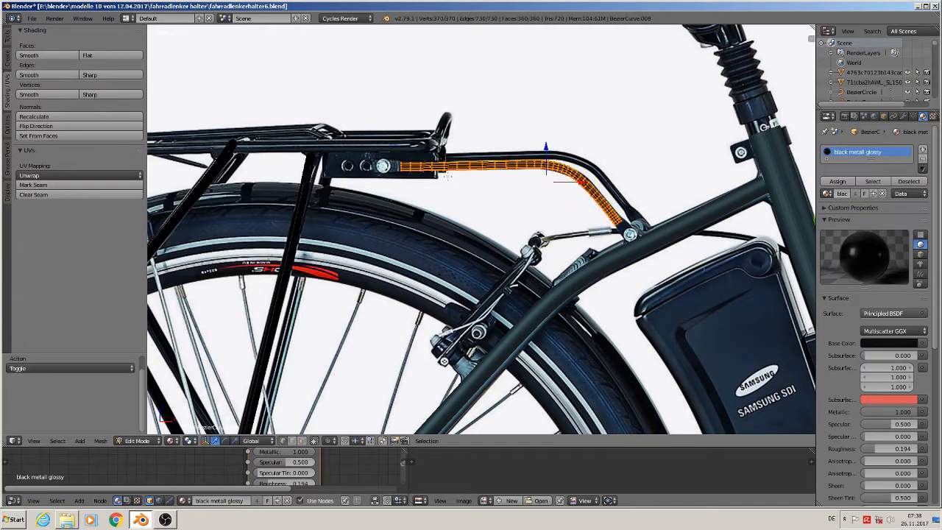
pyautogui.press('u')
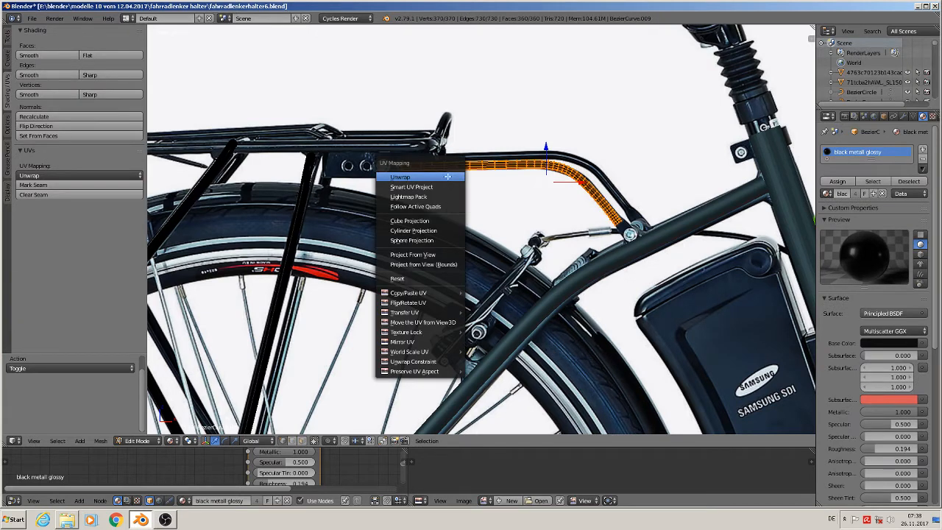
pyautogui.click(448, 180)
pyautogui.press('Tab')
# Move the white cylinder beside the bike image onto the bike's head tube, about 2.593 along X.
pyautogui.scroll(-2, 465, 192)
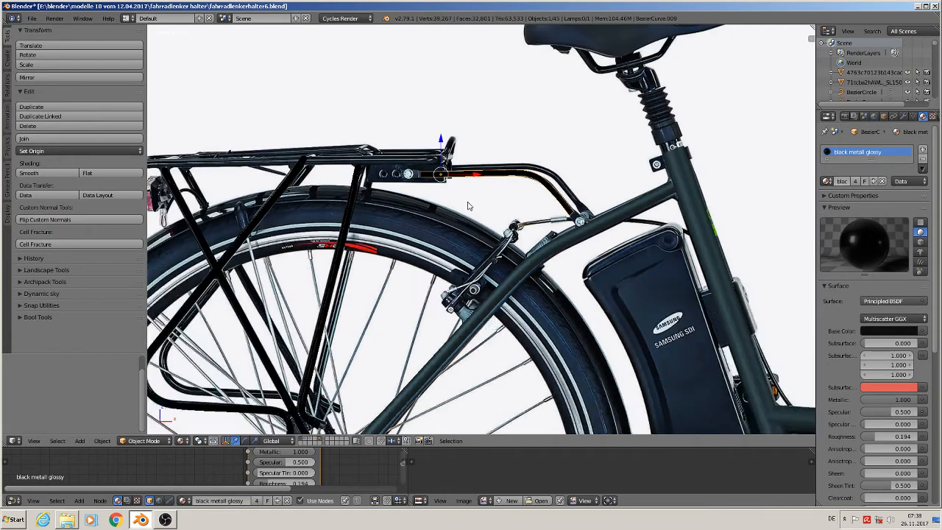
pyautogui.scroll(-2, 436, 181)
pyautogui.scroll(-3, 436, 182)
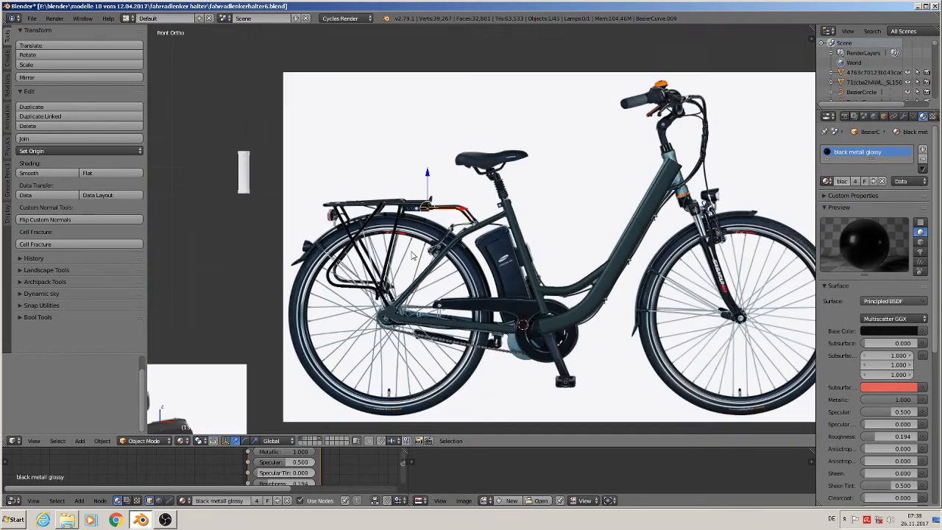
pyautogui.scroll(-2, 413, 255)
pyautogui.scroll(-1, 366, 218)
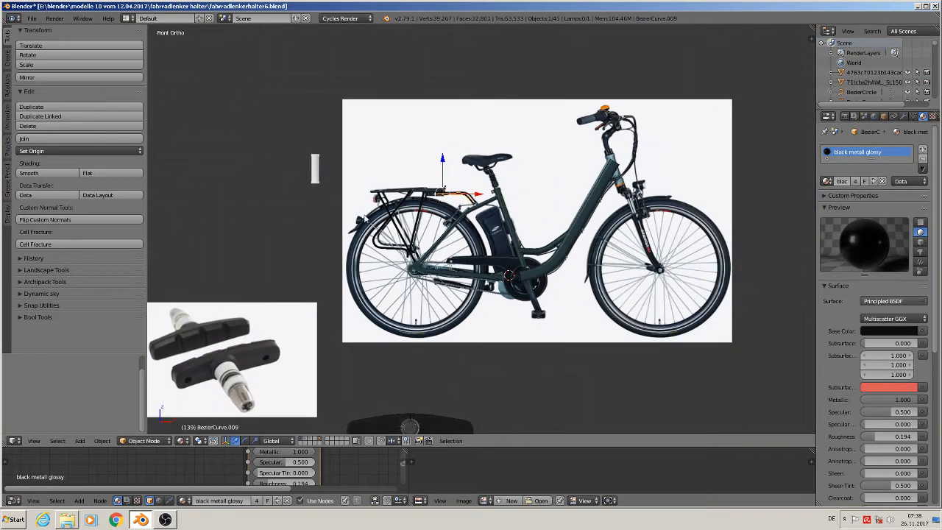
pyautogui.rightClick(313, 171)
pyautogui.scroll(3, 312, 171)
pyautogui.press('g')
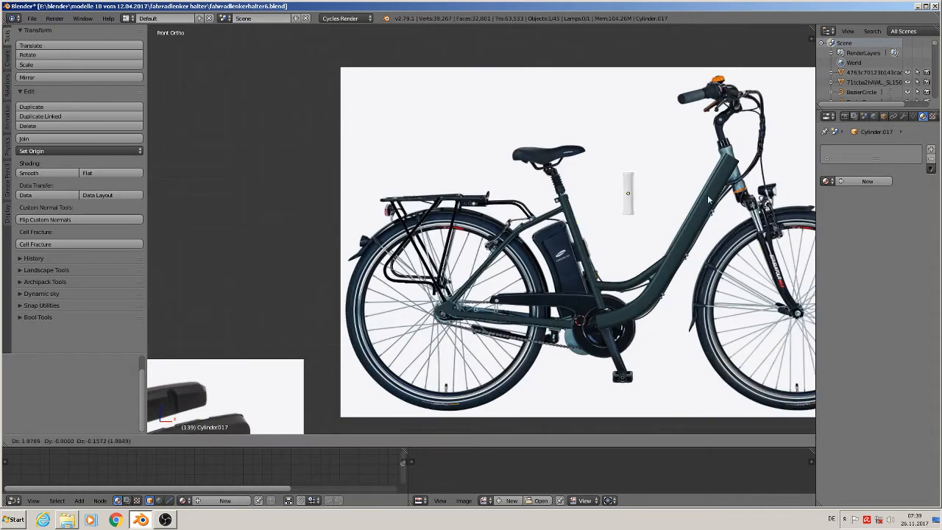
pyautogui.click(778, 177)
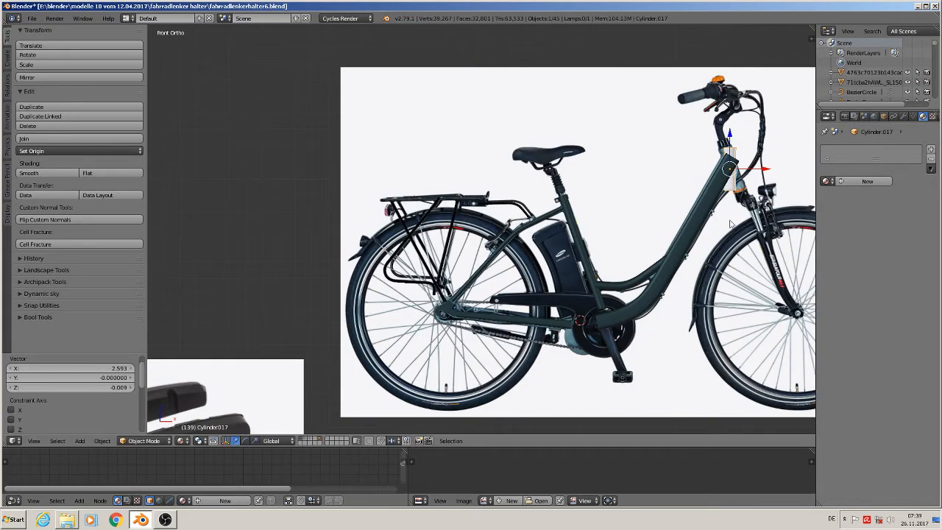
# Scale the head tube cylinder uniformly by about 1.313 and by about 0.797 along Z.
pyautogui.moveTo(731, 224); pyautogui.dragTo(571, 226, button='middle')
pyautogui.press('KP_1')
pyautogui.keyDown('shift'); pyautogui.moveTo(710, 178); pyautogui.dragTo(371, 252, button='middle'); pyautogui.keyUp('shift')
pyautogui.scroll(6, 396, 261)
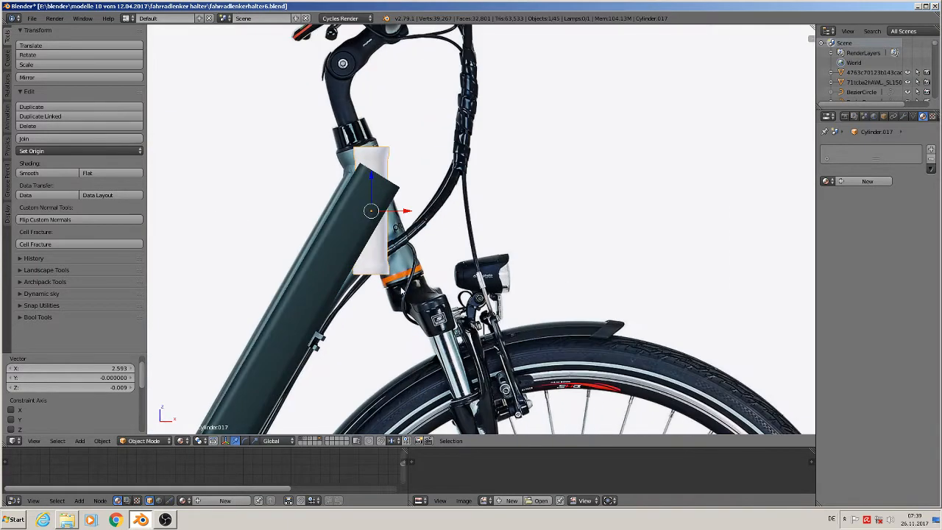
pyautogui.press('r')
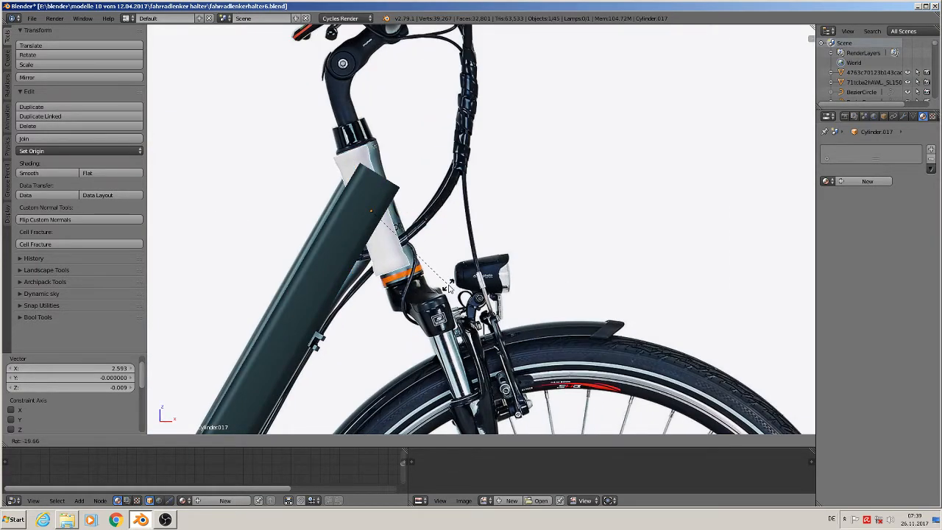
pyautogui.press('Escape')
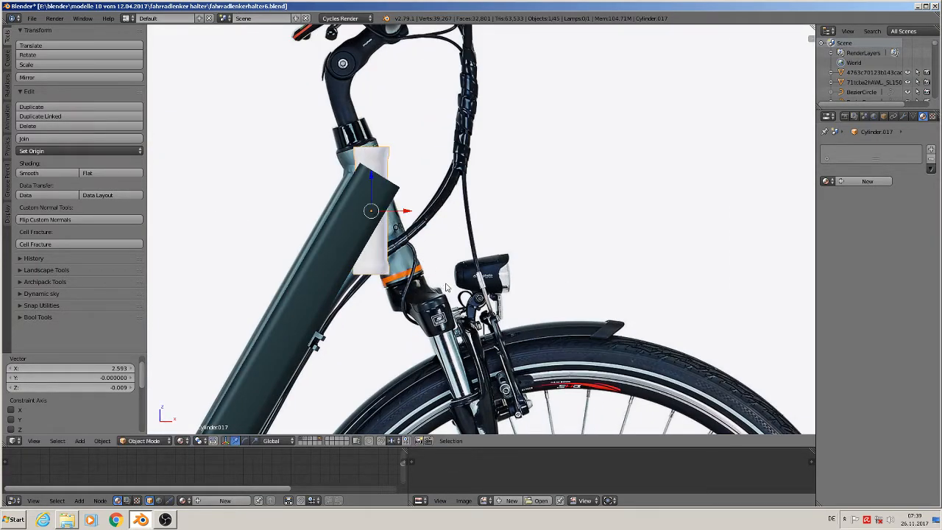
pyautogui.press('s')
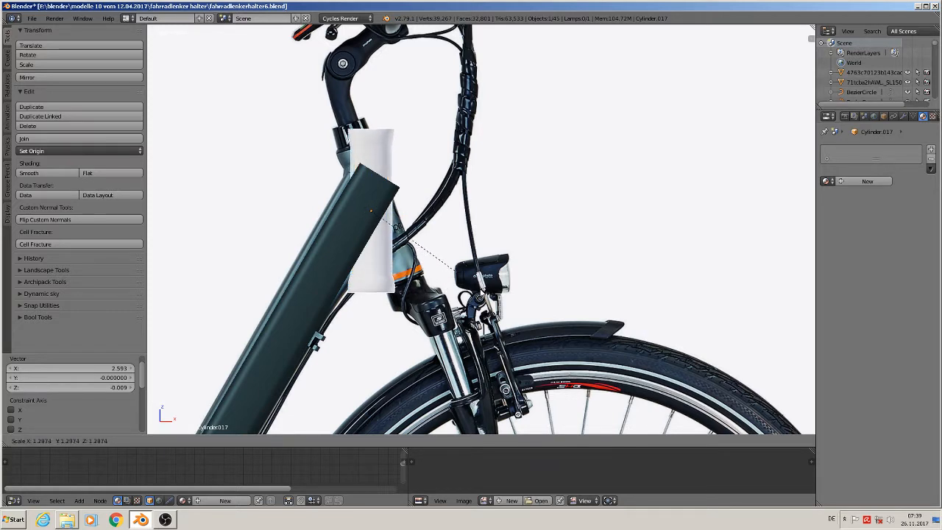
pyautogui.click(482, 292)
pyautogui.press('s')
pyautogui.press('z')
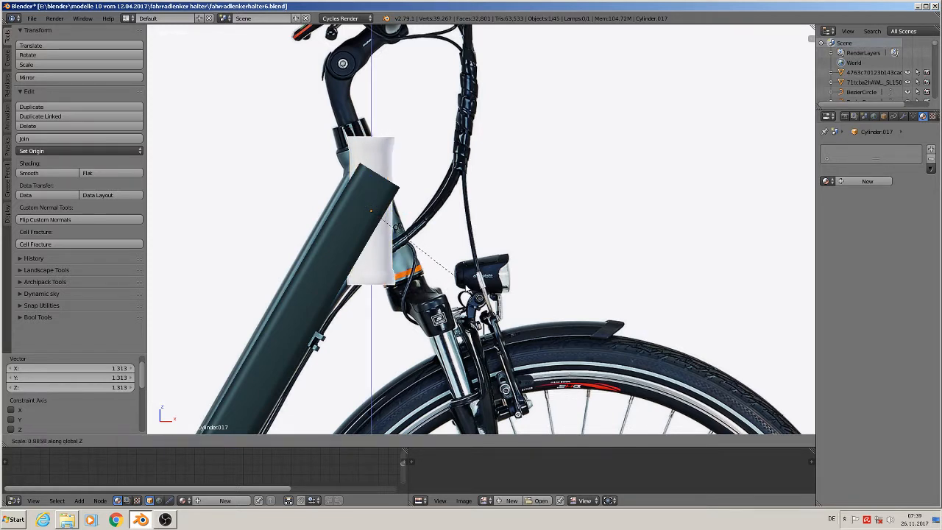
pyautogui.click(451, 275)
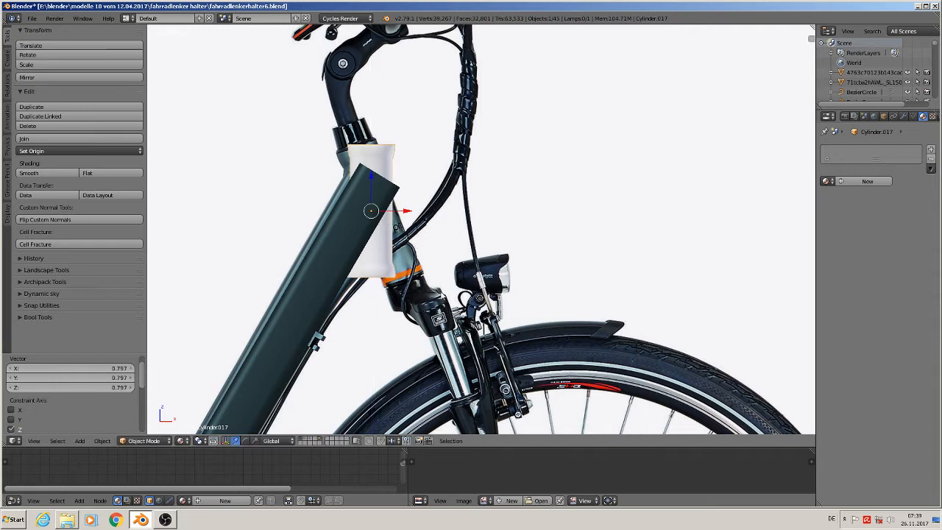
# Rotate the cylinder by about -22.2° and 1.78°, shifting it slightly to line up with the head tube in the reference image.
pyautogui.press('r')
pyautogui.click(461, 282)
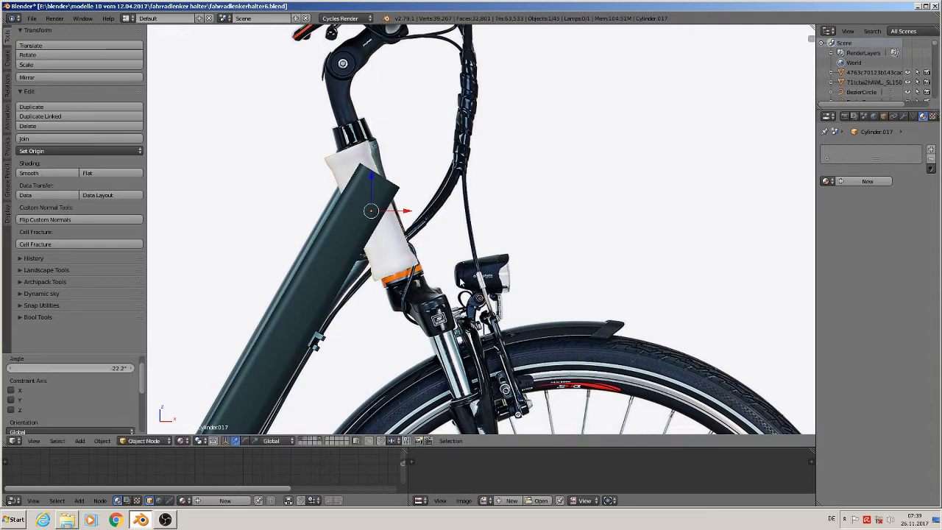
pyautogui.press('g')
pyautogui.click(466, 279)
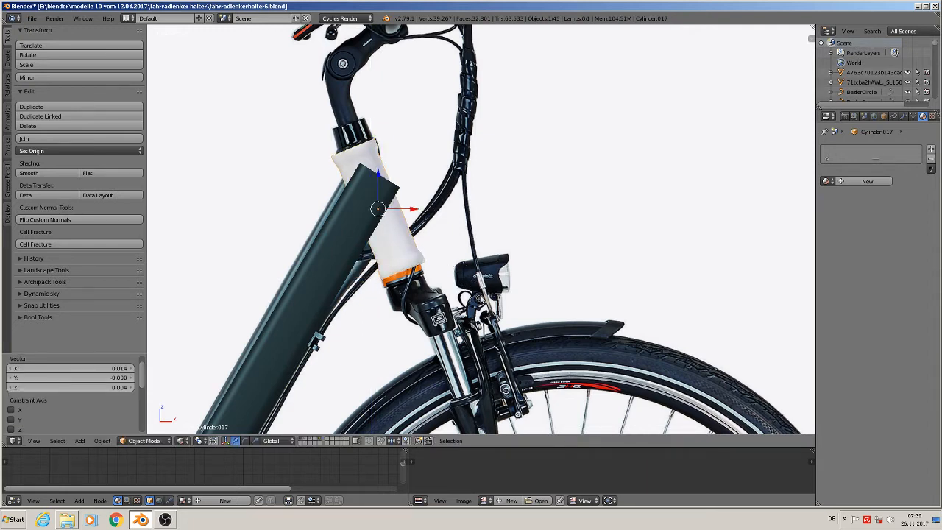
pyautogui.press('r')
pyautogui.click(499, 333)
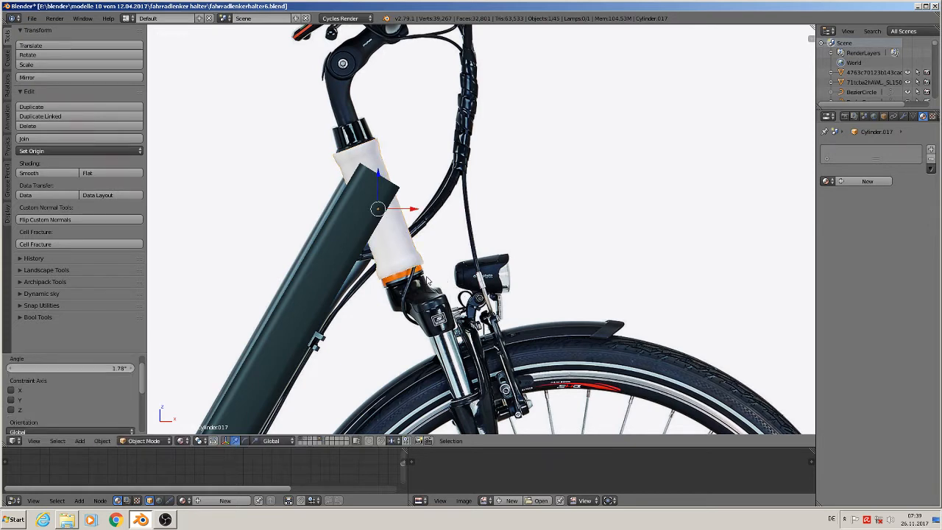
pyautogui.press('g')
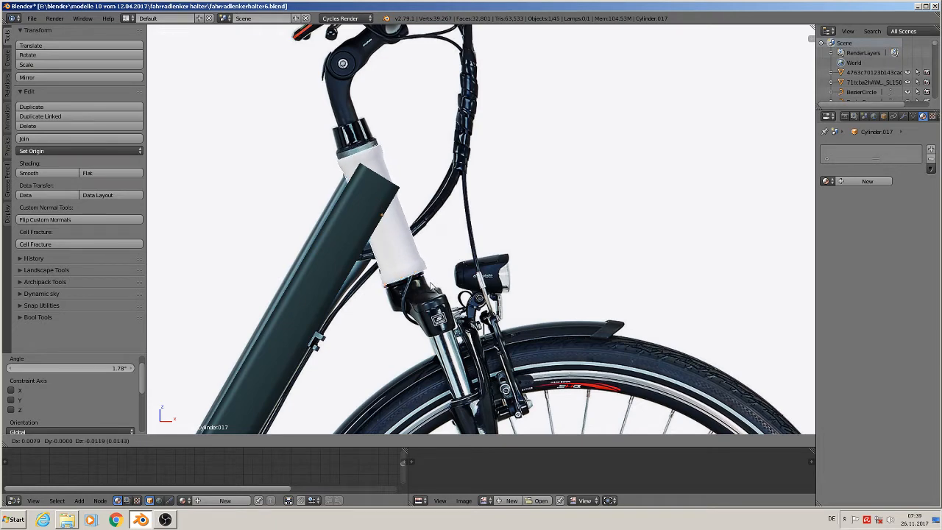
pyautogui.click(433, 286)
# Mark the edge loops around the top and bottom rims of the head tube cylinder as UV seams.
pyautogui.press('Tab')
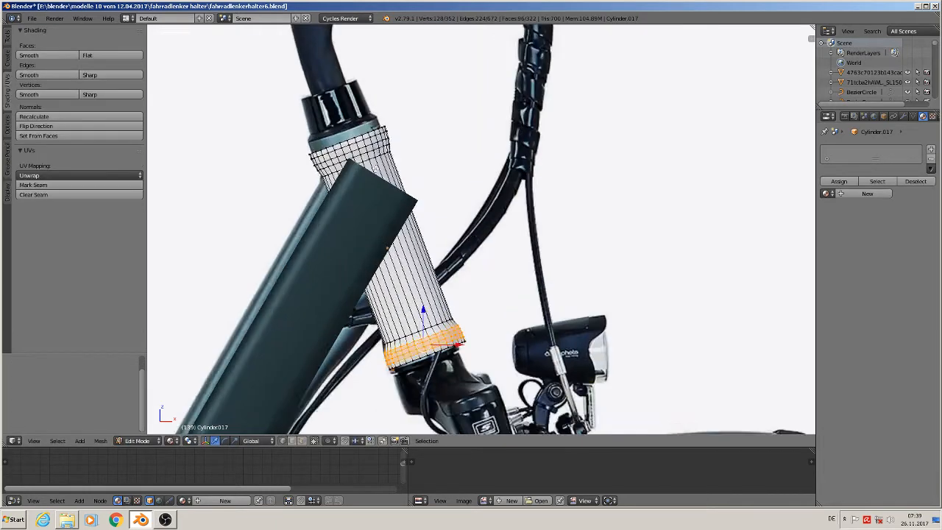
pyautogui.scroll(3, 346, 116)
pyautogui.keyDown('alt'); pyautogui.rightClick(339, 137); pyautogui.keyUp('alt')
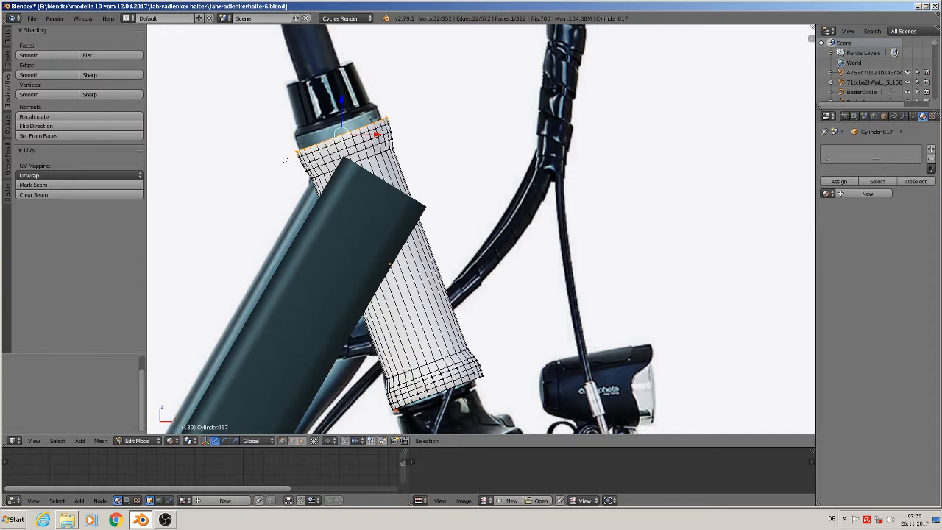
pyautogui.click(78, 177)
pyautogui.click(67, 185)
pyautogui.keyDown('shift'); pyautogui.moveTo(553, 153); pyautogui.dragTo(549, 83, button='middle'); pyautogui.keyUp('shift')
pyautogui.keyDown('alt'); pyautogui.rightClick(432, 325); pyautogui.keyUp('alt')
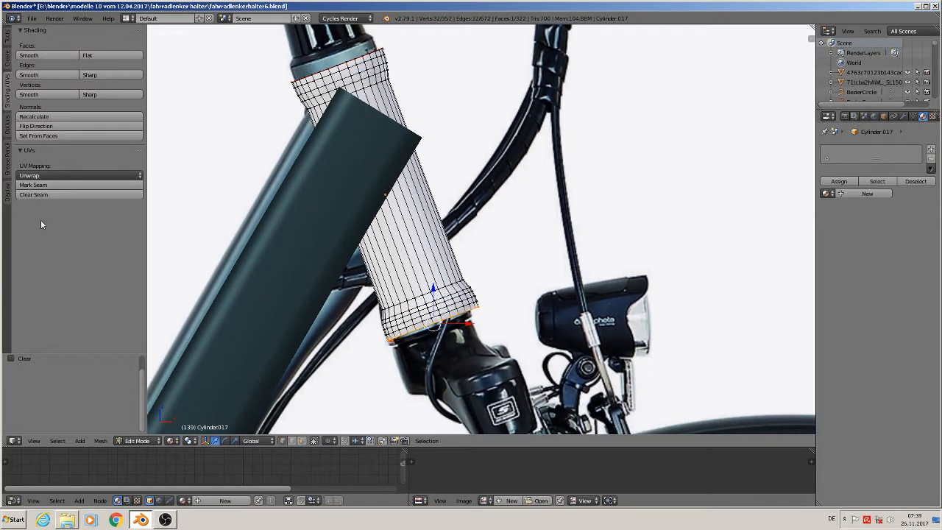
pyautogui.click(44, 185)
# Mark one lengthwise edge line along the side of the head tube cylinder as a UV seam.
pyautogui.moveTo(178, 176); pyautogui.dragTo(289, 186, button='middle')
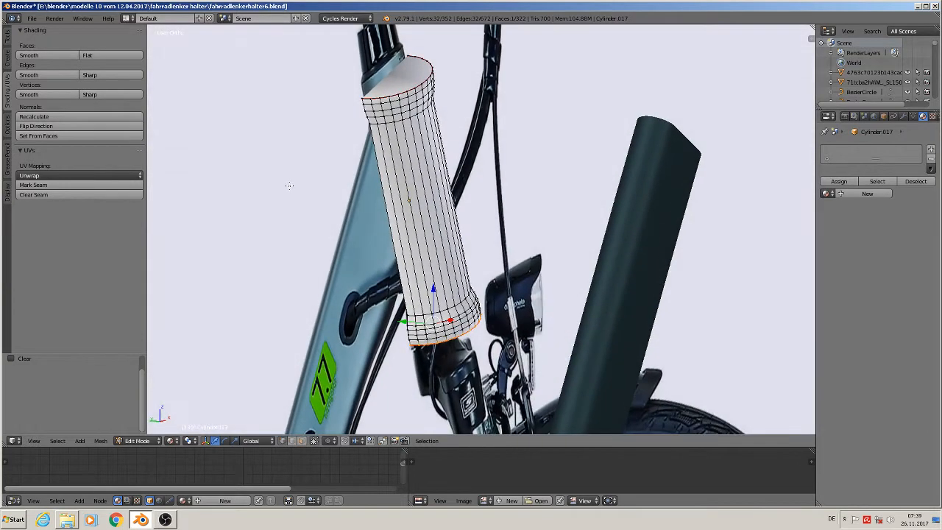
pyautogui.keyDown('alt'); pyautogui.rightClick(369, 123); pyautogui.keyUp('alt')
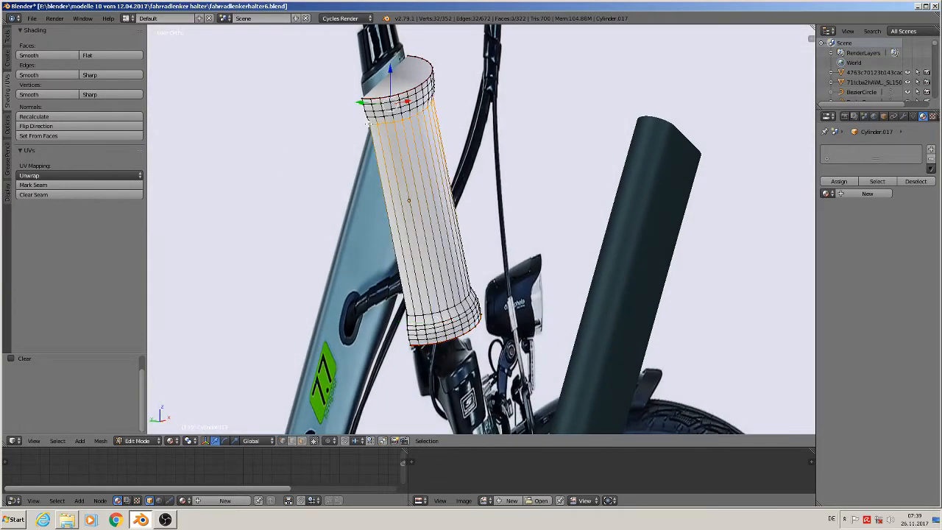
pyautogui.keyDown('alt'); pyautogui.rightClick(367, 119); pyautogui.keyUp('alt')
pyautogui.click(74, 185)
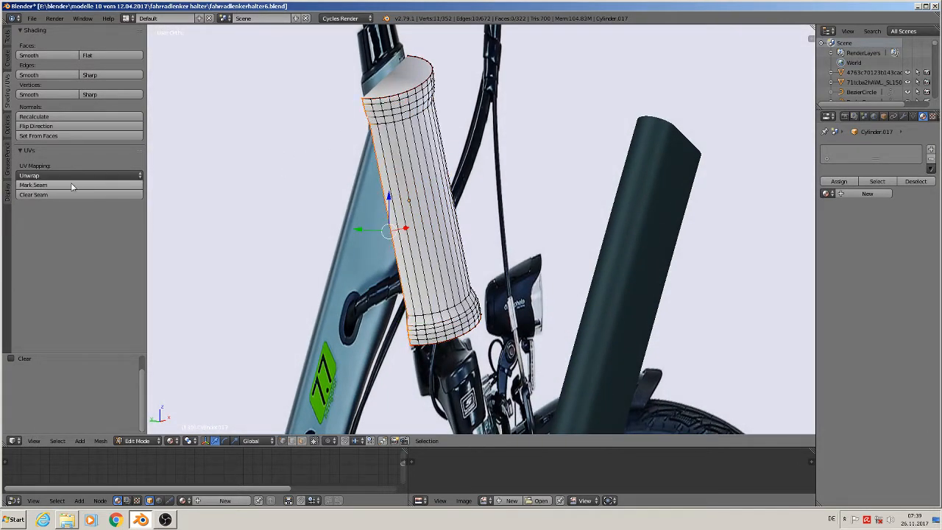
pyautogui.press('Tab')
# Apply rotation and scale to the head tube cylinder.
pyautogui.press('KP_1')
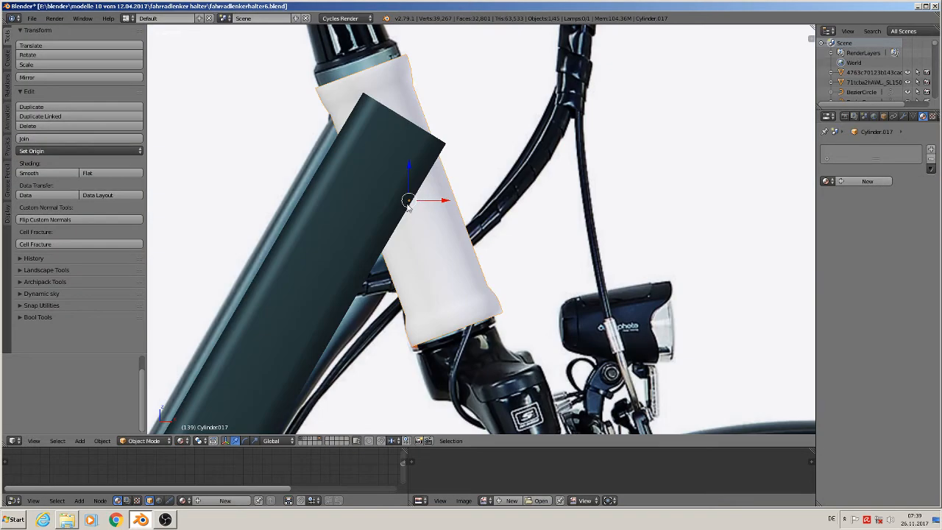
pyautogui.scroll(-3, 246, 326)
pyautogui.click(102, 440)
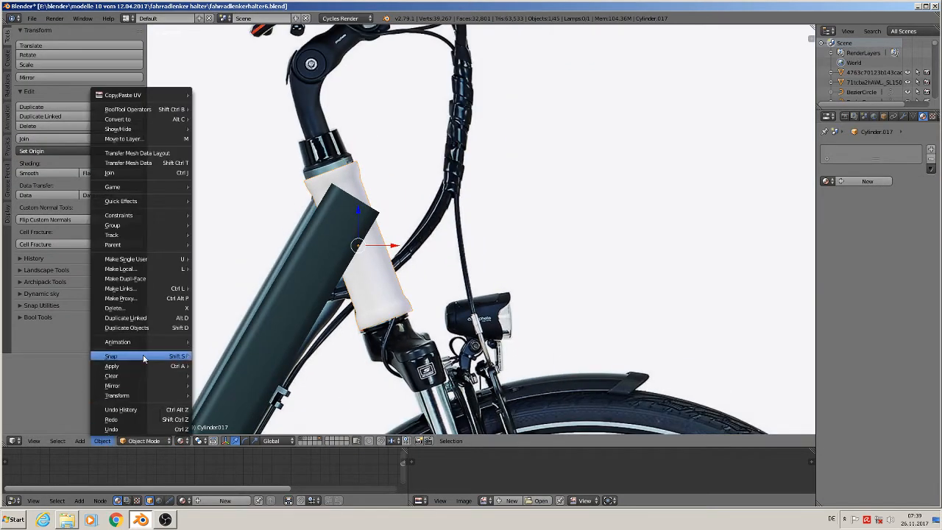
pyautogui.moveTo(147, 367)
pyautogui.click(243, 395)
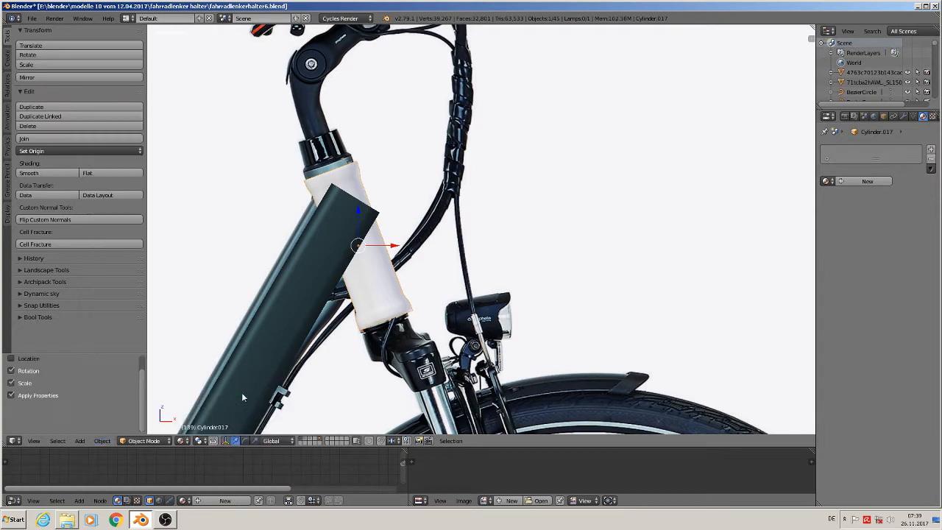
# UV-unwrap the entire mesh of the head tube cylinder along its marked seams.
pyautogui.press('Tab')
pyautogui.press('a')
pyautogui.press('a')
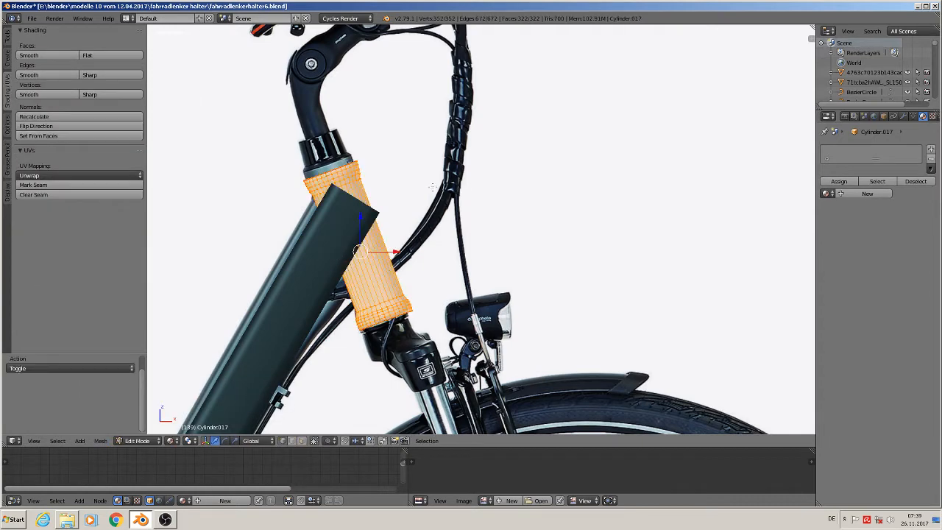
pyautogui.press('u')
pyautogui.click(432, 189)
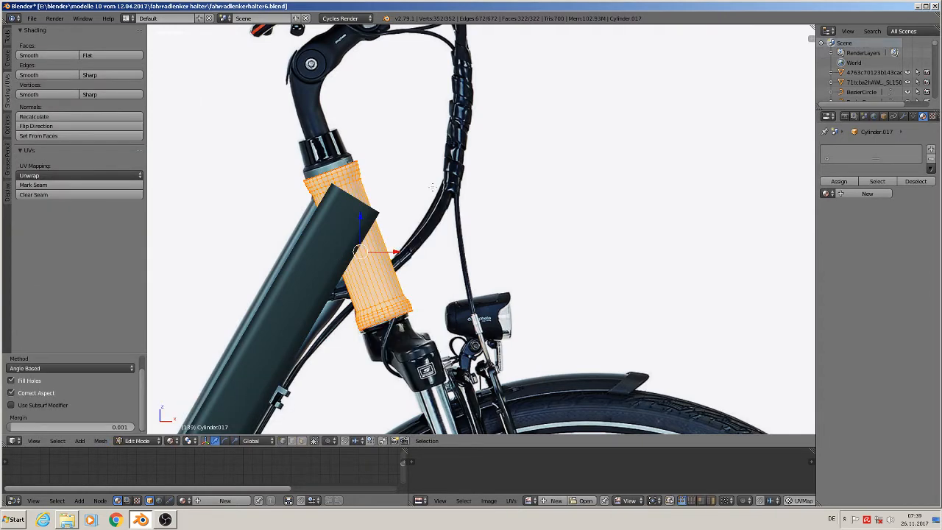
pyautogui.press('Tab')
# Assign the existing material "metall rough glossy mix" to the head tube cylinder.
pyautogui.click(826, 181)
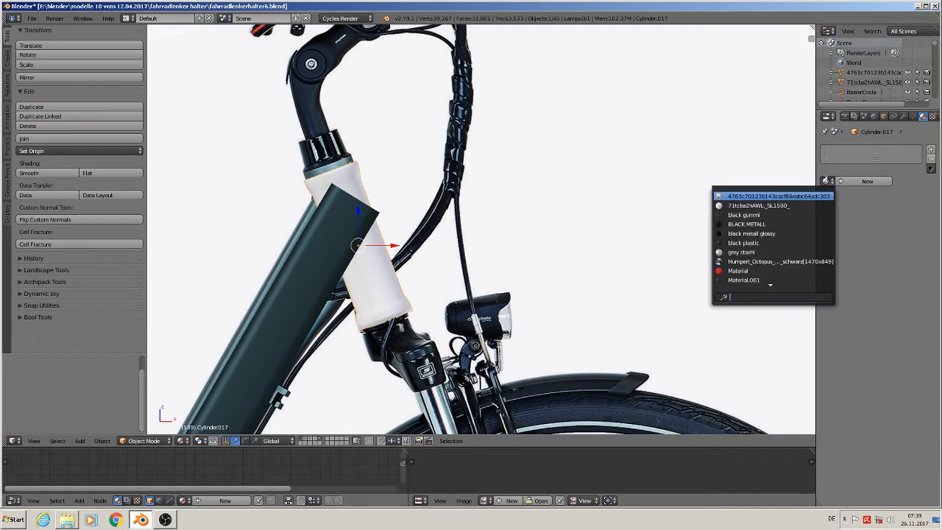
pyautogui.scroll(-10, 799, 262)
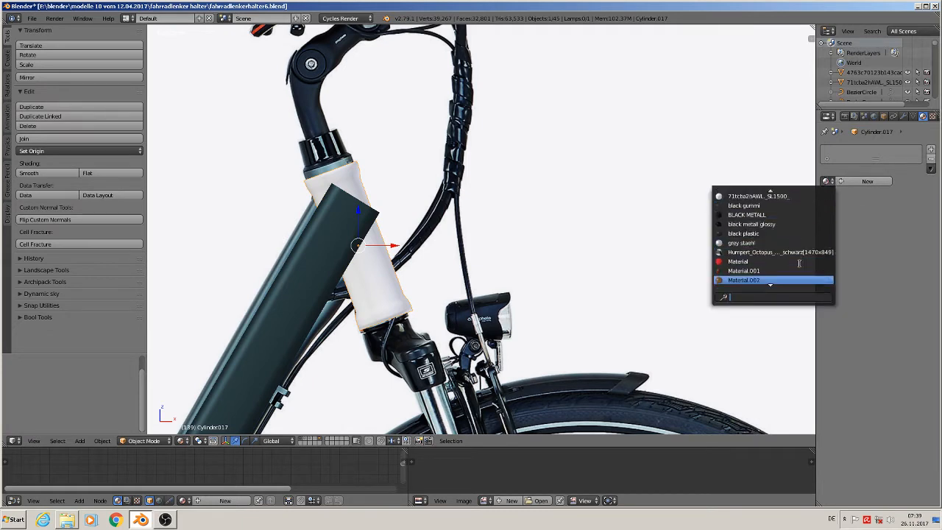
pyautogui.scroll(-2, 787, 270)
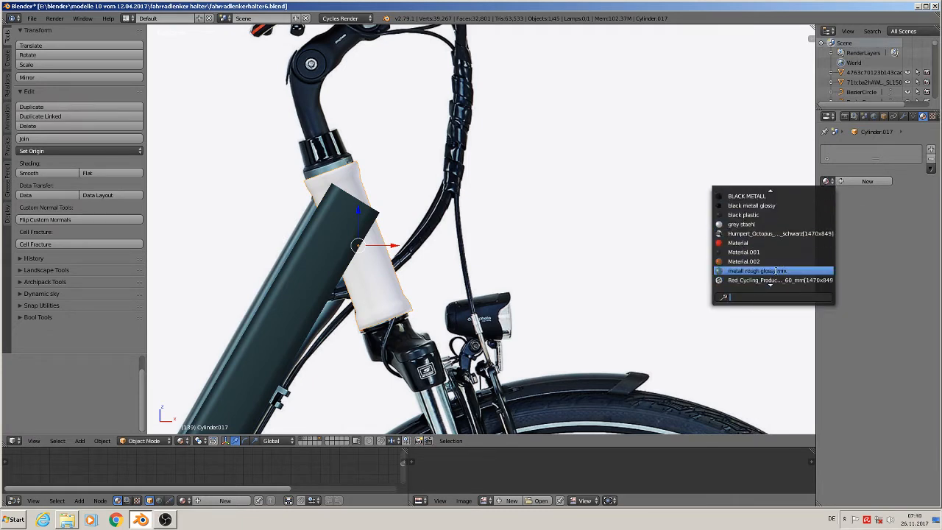
pyautogui.click(787, 270)
pyautogui.scroll(-2, 561, 242)
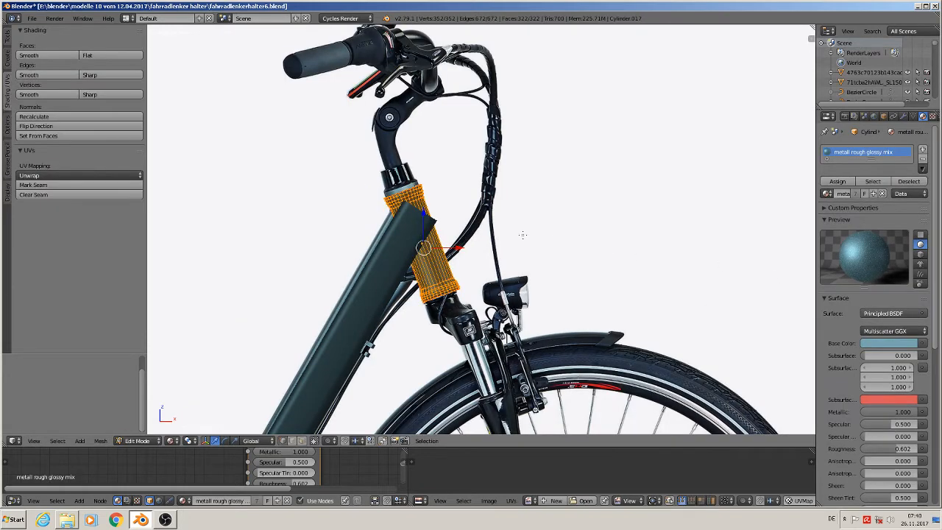
# Move the head tube cylinder -0.299 along Y in top view so it lines up with the down tube.
pyautogui.moveTo(505, 240); pyautogui.dragTo(522, 295, button='middle')
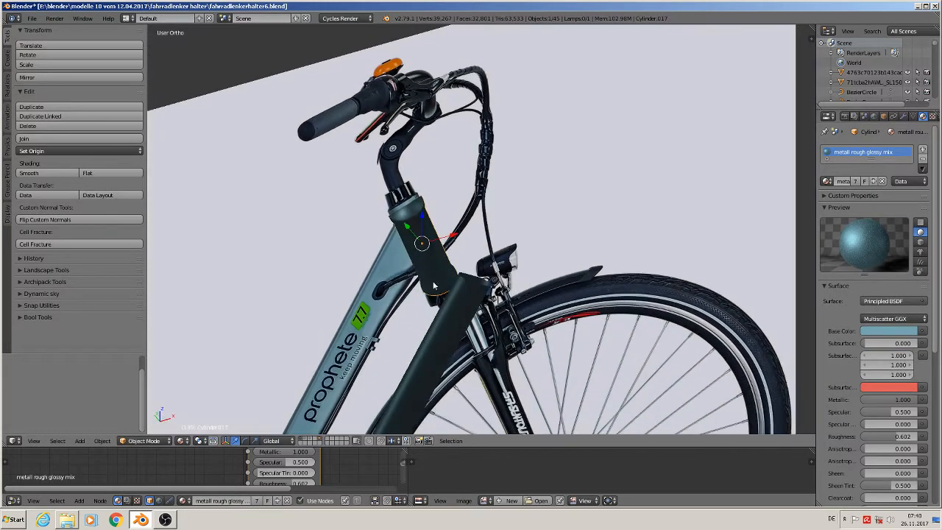
pyautogui.press('KP_7')
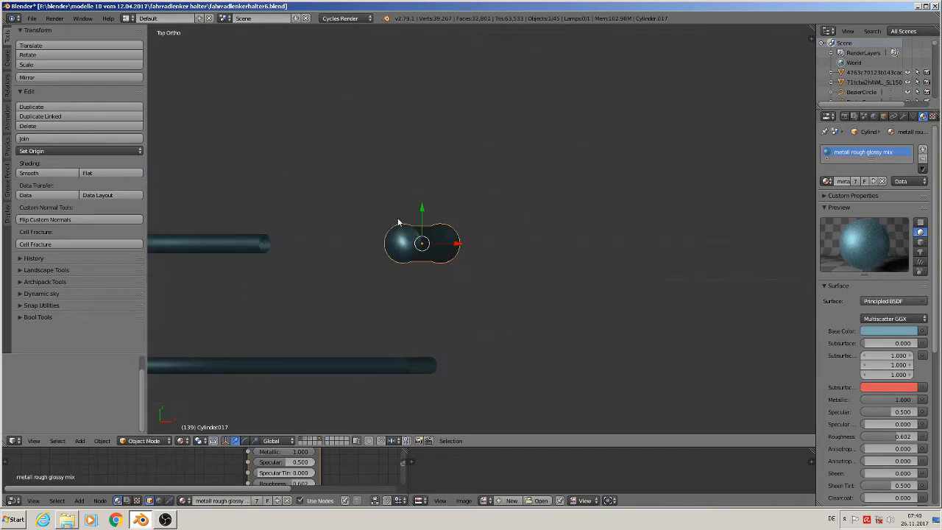
pyautogui.moveTo(421, 213); pyautogui.dragTo(437, 335)
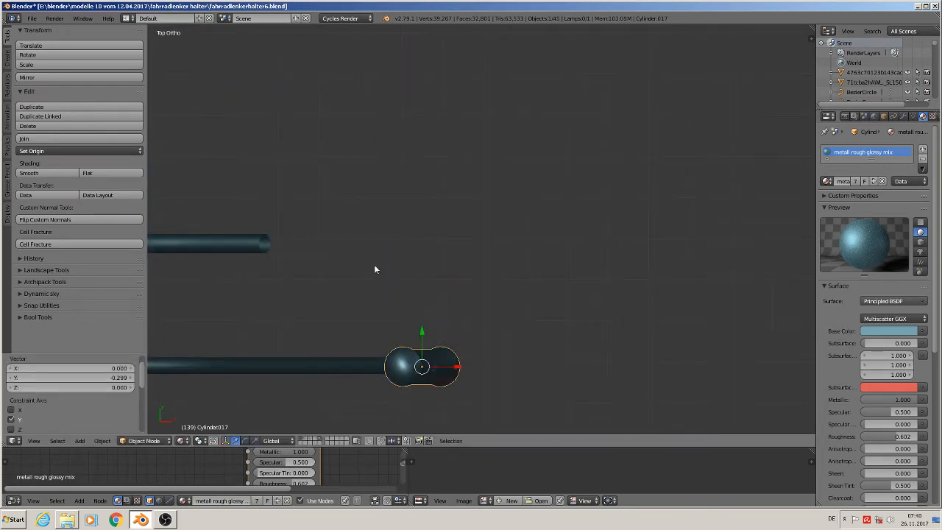
# Move the frame tube section behind the down tube -0.297 along Y into line with the down tube.
pyautogui.keyDown('shift'); pyautogui.moveTo(356, 269); pyautogui.dragTo(784, 158, button='middle'); pyautogui.keyUp('shift')
pyautogui.scroll(-3, 715, 168)
pyautogui.rightClick(619, 149)
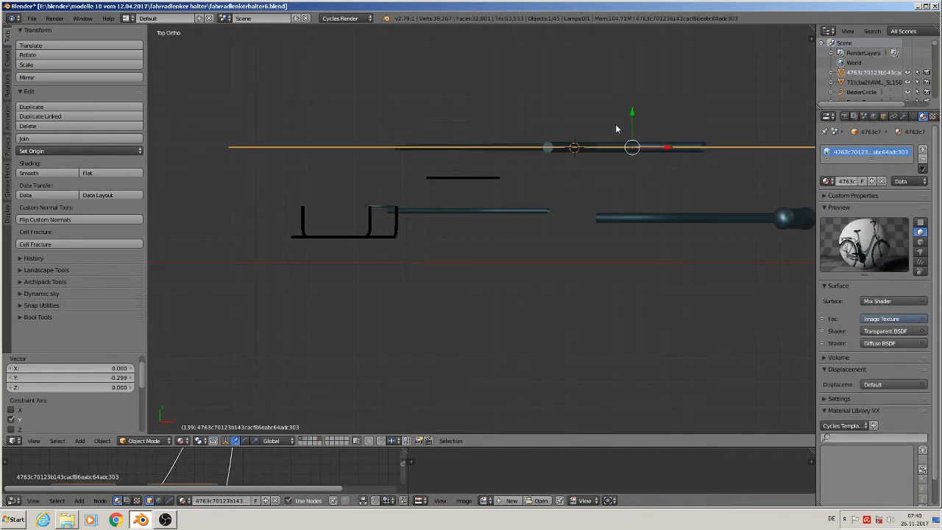
pyautogui.rightClick(613, 152)
pyautogui.moveTo(605, 117); pyautogui.dragTo(603, 184)
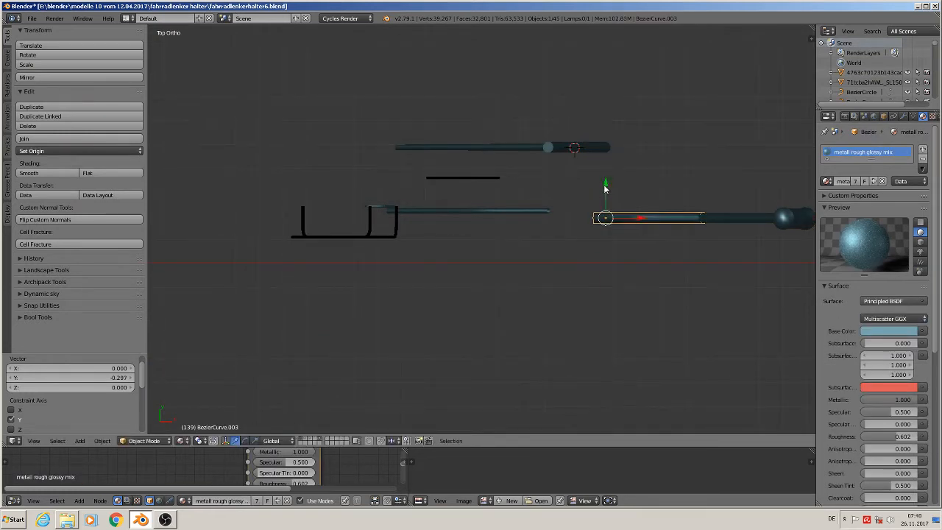
# Move the remaining blue-green rear frame tubes along Y into one line with the down tube.
pyautogui.rightClick(586, 147)
pyautogui.moveTo(580, 119); pyautogui.dragTo(577, 189)
pyautogui.rightClick(505, 151)
pyautogui.moveTo(404, 116); pyautogui.dragTo(355, 199)
pyautogui.rightClick(458, 212)
pyautogui.scroll(3, 444, 208)
pyautogui.click(380, 196)
pyautogui.rightClick(347, 203)
# Shift the straight black bar -0.163 and the three black rack pieces about 0.087 along Y onto the frame tube line.
pyautogui.rightClick(458, 157)
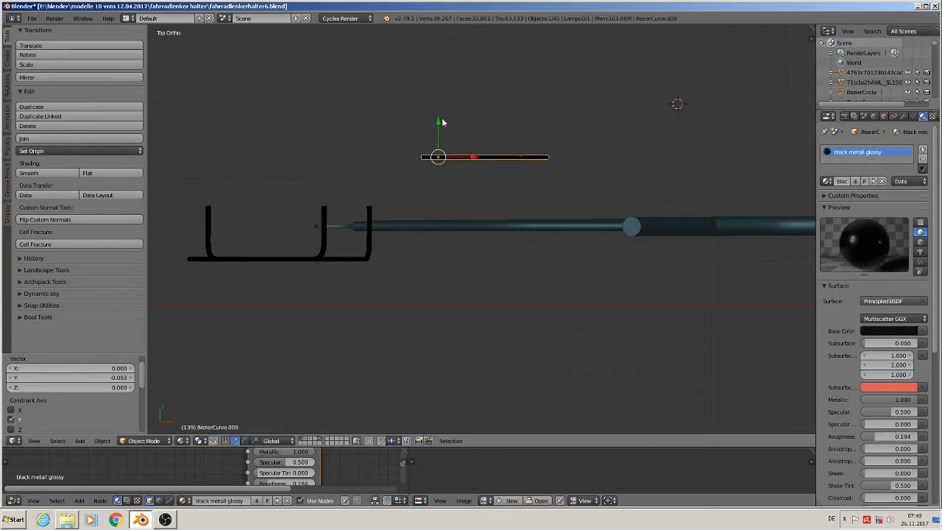
pyautogui.moveTo(442, 122); pyautogui.dragTo(439, 185)
pyautogui.rightClick(367, 252)
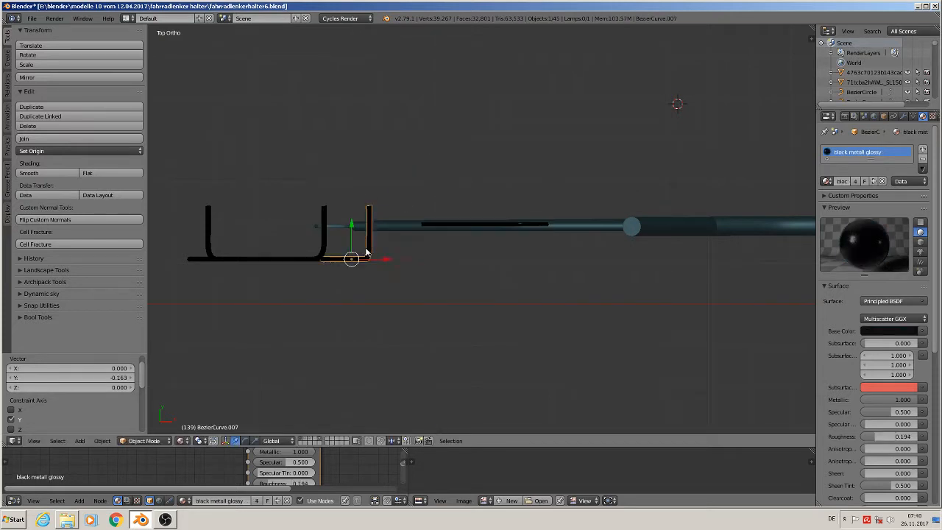
pyautogui.moveTo(350, 238); pyautogui.dragTo(351, 203)
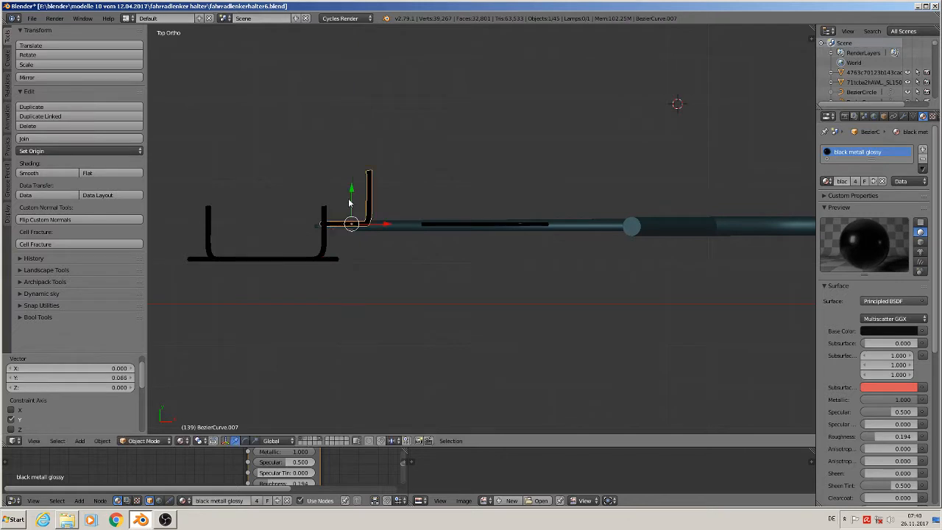
pyautogui.rightClick(326, 230)
pyautogui.moveTo(297, 230); pyautogui.dragTo(294, 196)
pyautogui.rightClick(269, 258)
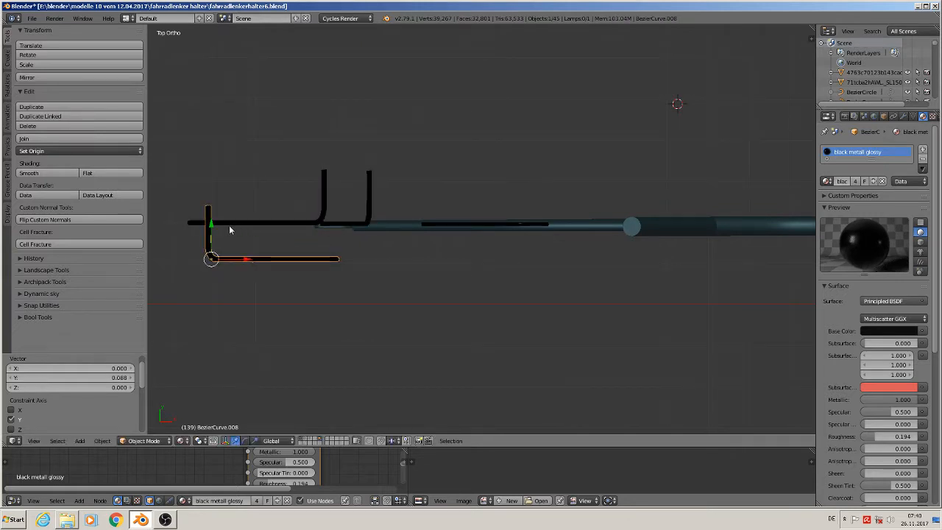
pyautogui.moveTo(209, 234); pyautogui.dragTo(209, 197)
# Check the aligned parts against the bicycle image in front view and save the file.
pyautogui.moveTo(435, 255); pyautogui.dragTo(419, 195, button='middle')
pyautogui.scroll(-7, 446, 195)
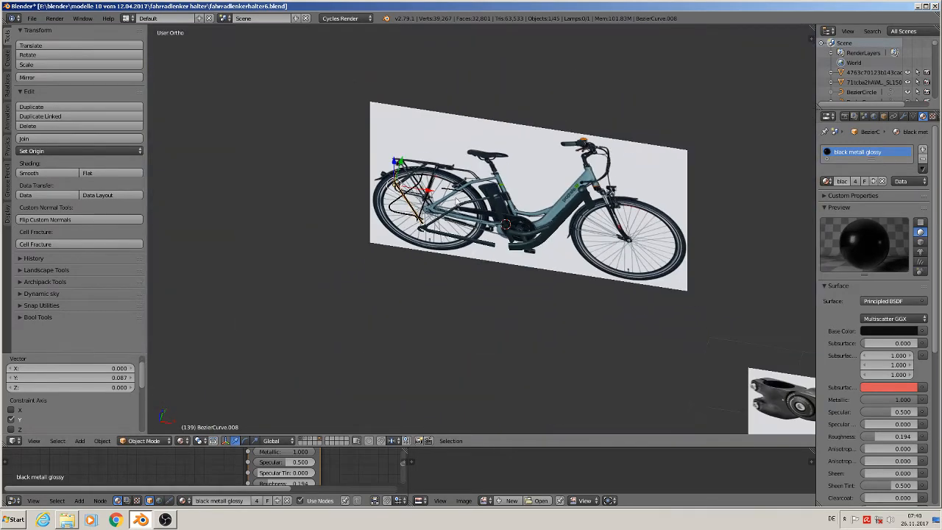
pyautogui.press('KP_1')
pyautogui.scroll(-2, 567, 187)
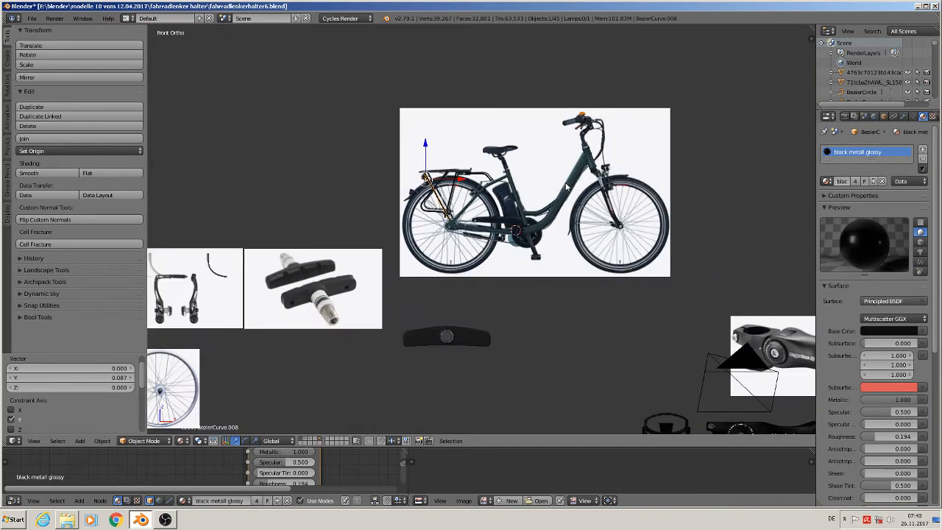
pyautogui.scroll(2, 523, 169)
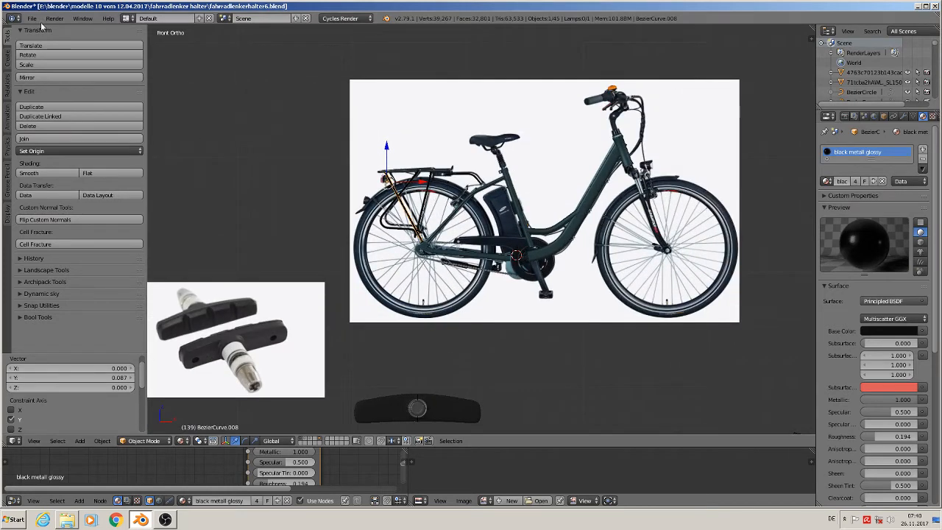
pyautogui.click(31, 19)
pyautogui.click(44, 94)
# Shift the bicycle reference image -0.004 along X.
pyautogui.rightClick(477, 139)
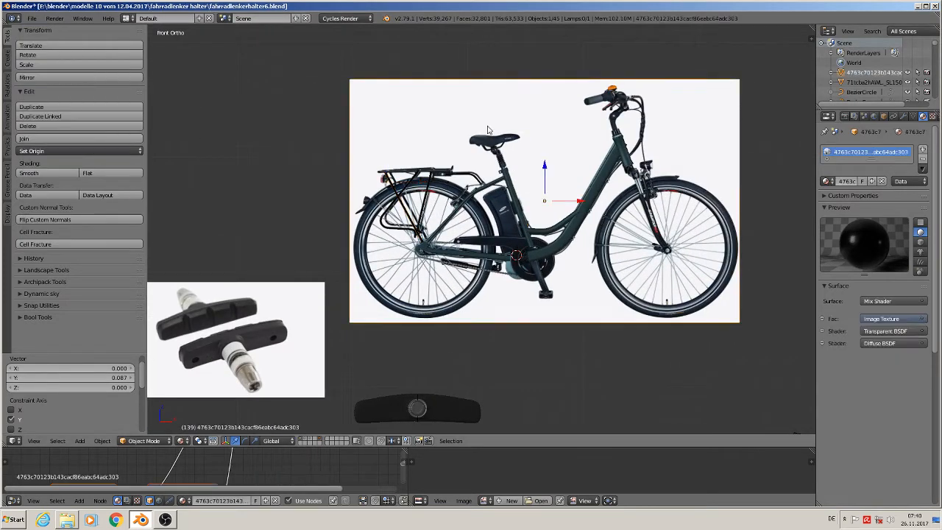
pyautogui.moveTo(577, 204); pyautogui.dragTo(576, 116)
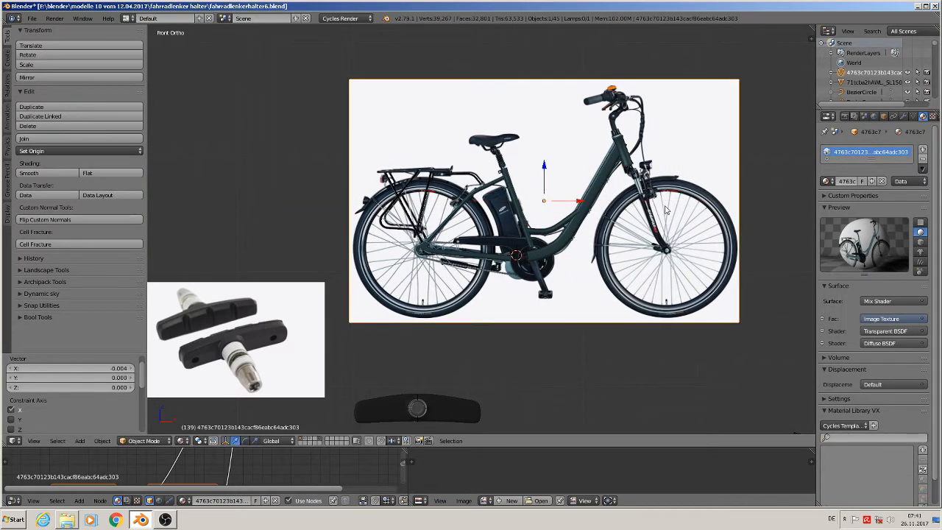
# Place the 3D cursor on the ribbed rubber boot in the V-brake reference image.
pyautogui.scroll(-3, 666, 218)
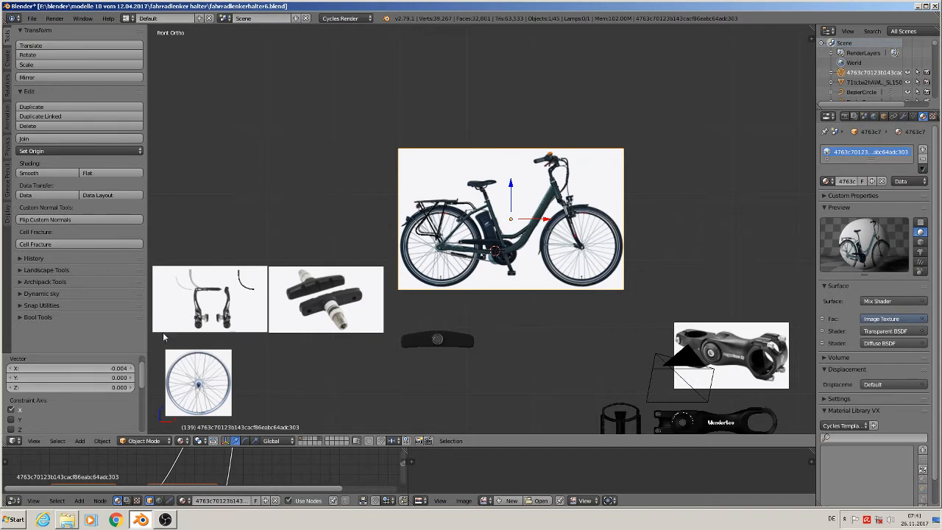
pyautogui.keyDown('shift'); pyautogui.moveTo(303, 288); pyautogui.dragTo(601, 208, button='middle'); pyautogui.keyUp('shift')
pyautogui.scroll(8, 515, 224)
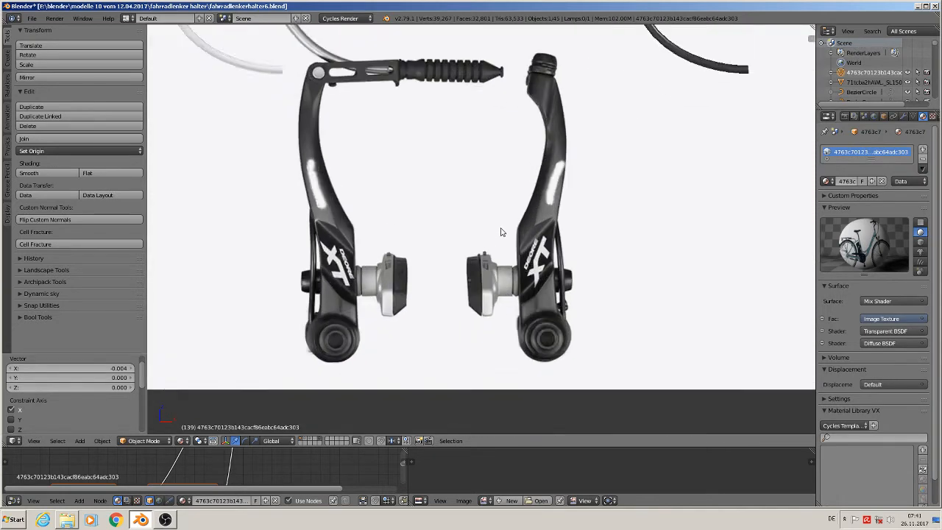
pyautogui.scroll(1, 500, 232)
pyautogui.keyDown('shift'); pyautogui.moveTo(442, 237); pyautogui.dragTo(610, 263, button='middle'); pyautogui.keyUp('shift')
pyautogui.scroll(-2, 589, 265)
pyautogui.scroll(1, 488, 299)
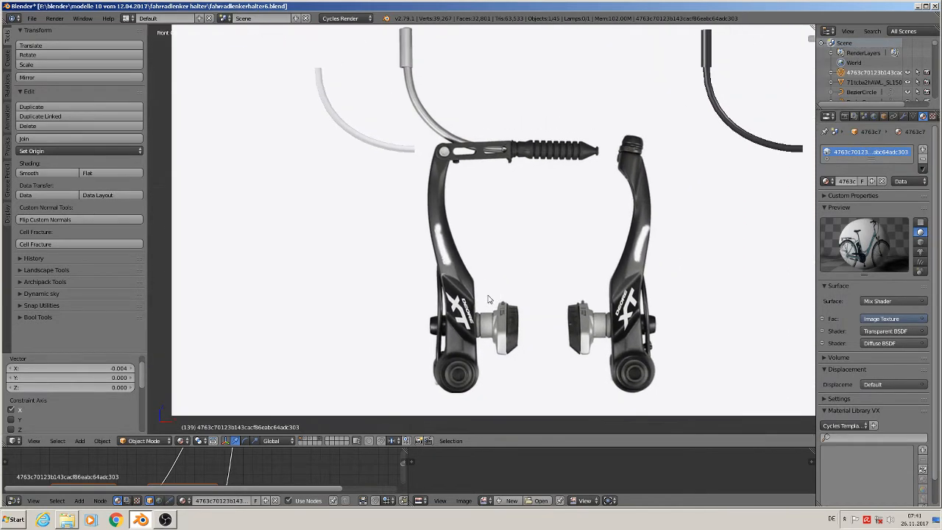
pyautogui.scroll(1, 504, 158)
pyautogui.keyDown('shift'); pyautogui.moveTo(509, 172); pyautogui.dragTo(523, 311, button='middle'); pyautogui.keyUp('shift')
pyautogui.scroll(2, 544, 265)
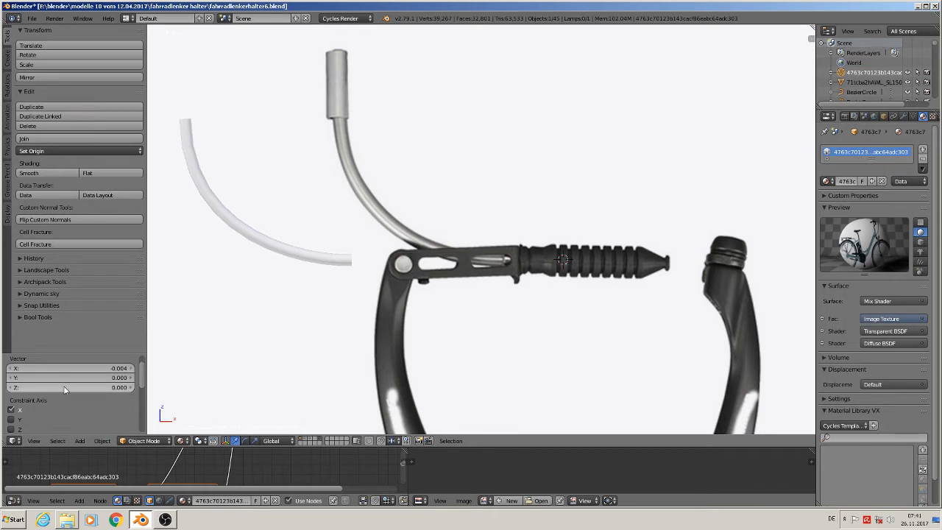
# Add a mesh cylinder with 24 vertices at the 3D cursor on the brake boot.
pyautogui.click(79, 441)
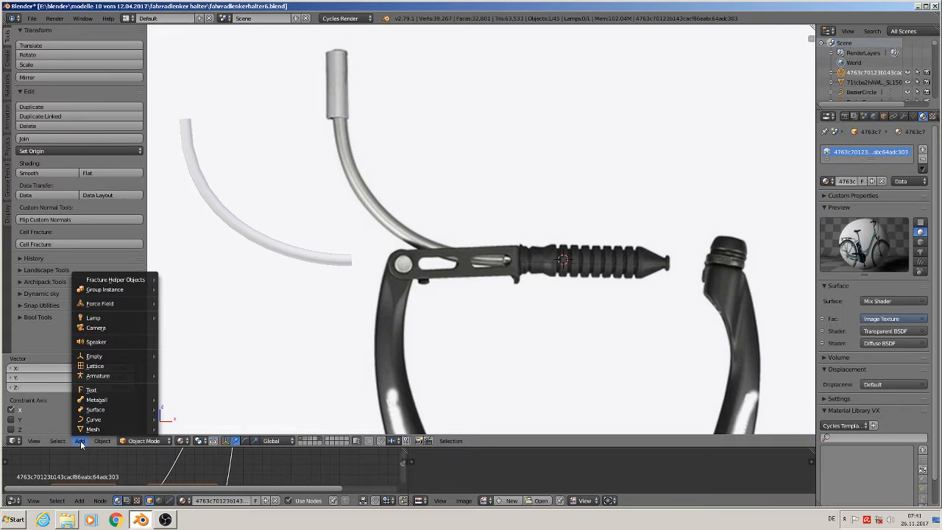
pyautogui.moveTo(93, 429)
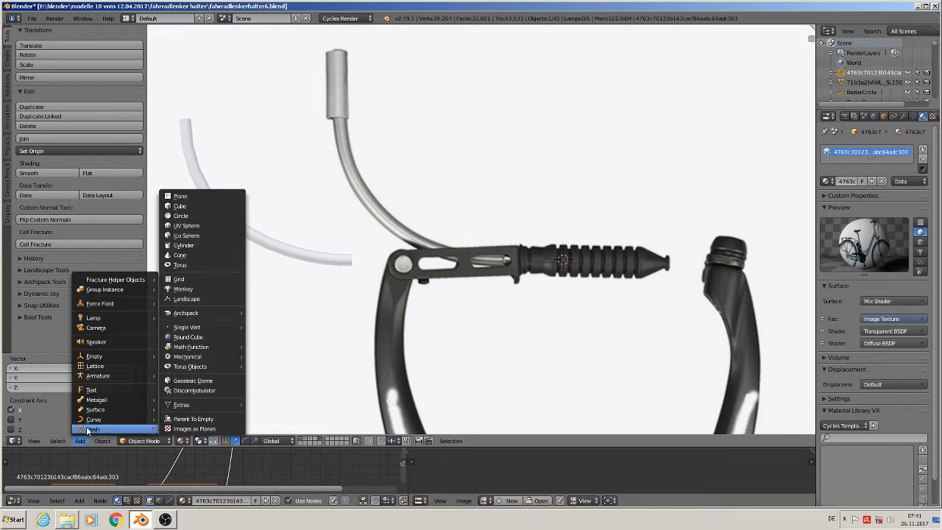
pyautogui.click(204, 245)
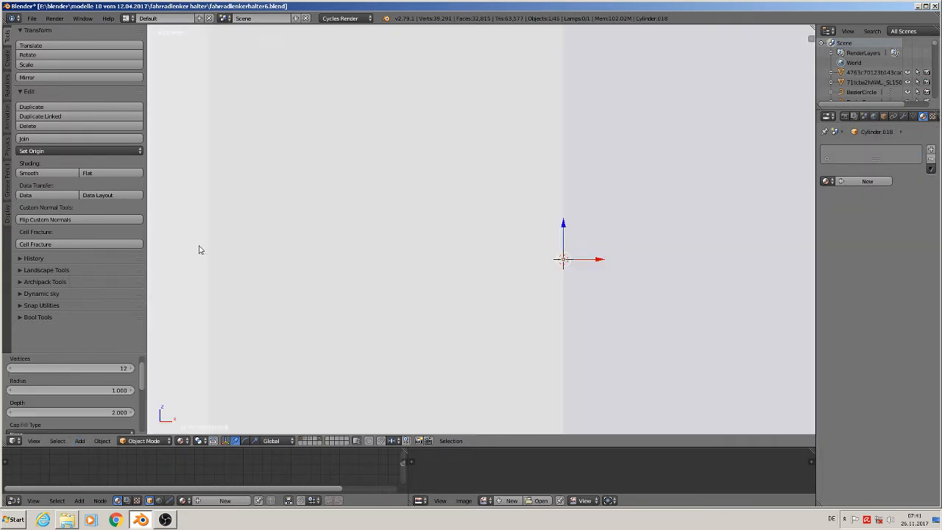
pyautogui.click(88, 368)
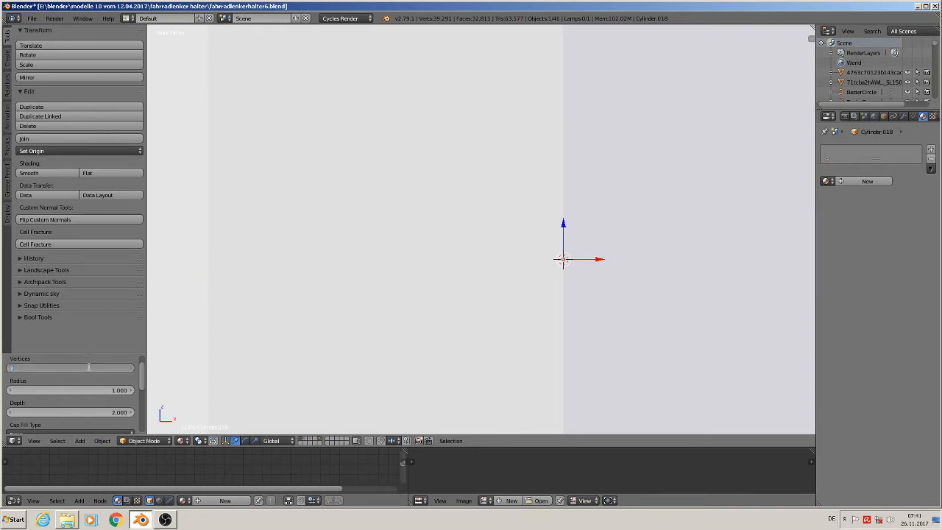
pyautogui.write('24')
pyautogui.press('Return')
# Scale the new cylinder down by a factor of about -0.027 and rotate it 90° about the Y axis.
pyautogui.press('s')
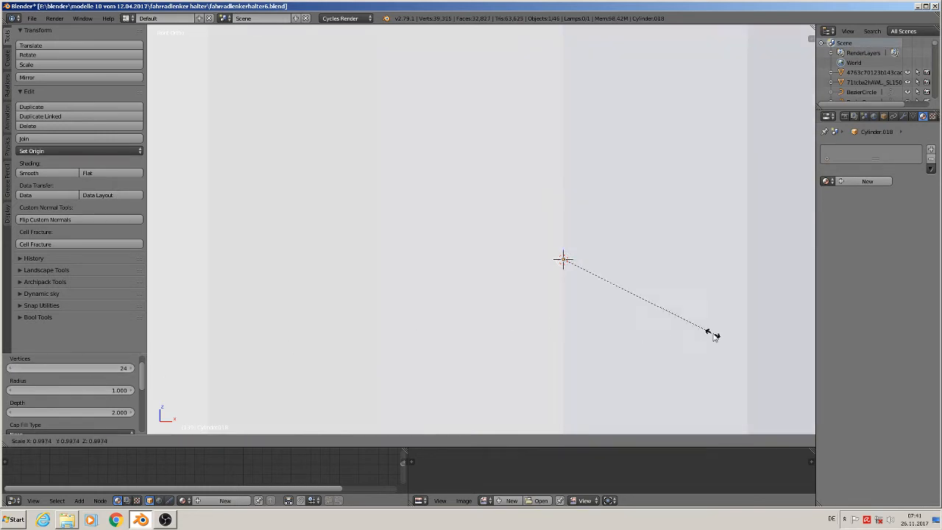
pyautogui.click(591, 277)
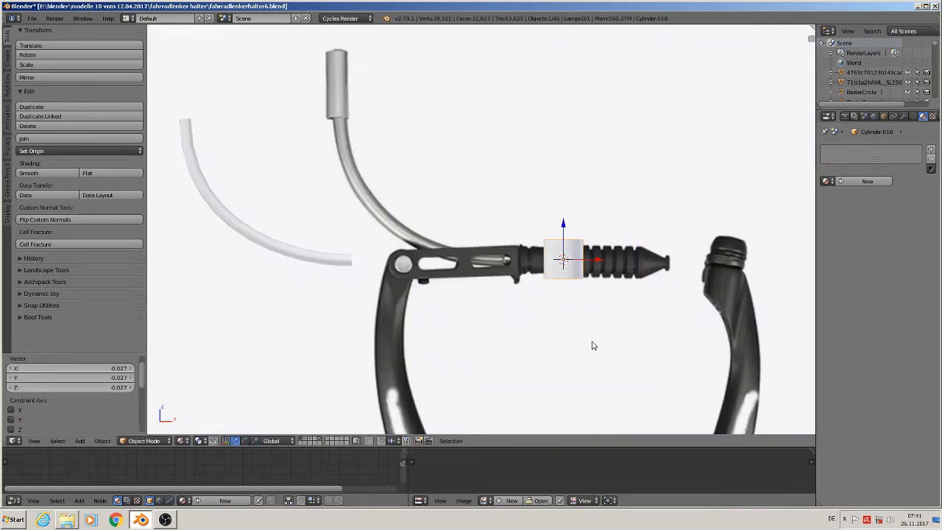
pyautogui.write('ry90')
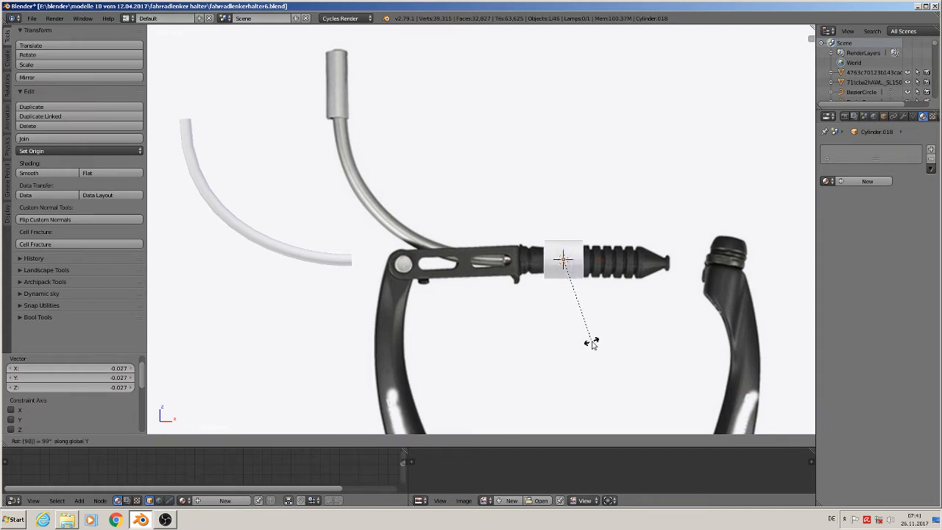
pyautogui.press('Return')
# Scale the cylinder by about 0.262 along X to roughly the thickness of one boot rib.
pyautogui.press('s')
pyautogui.press('x')
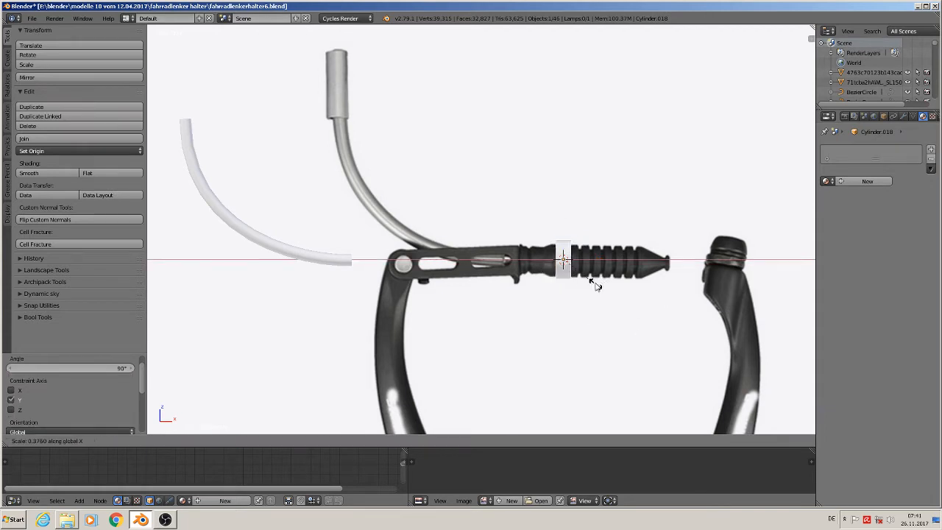
pyautogui.click(590, 277)
# Shrink the cylinder to the rib's height and move it -0.003 along Z onto the boot's centre line.
pyautogui.scroll(2, 601, 308)
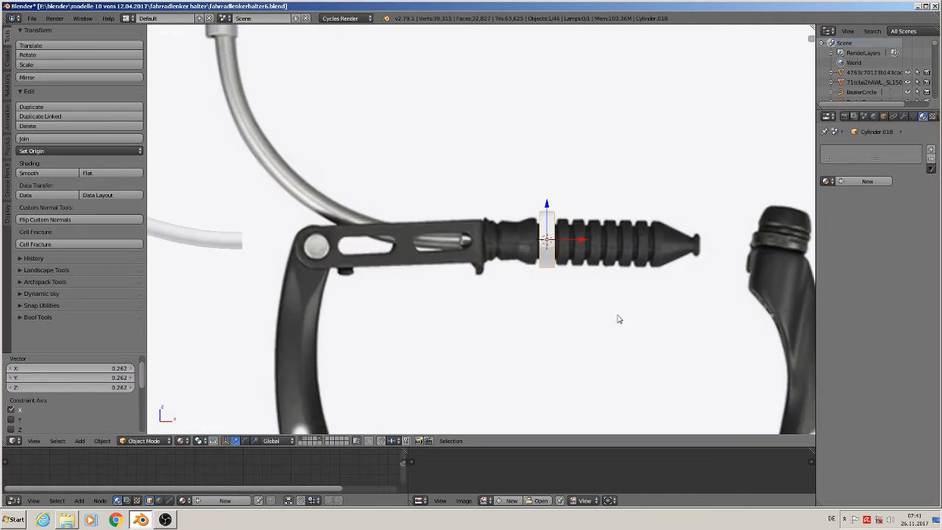
pyautogui.press('s')
pyautogui.click(601, 295)
pyautogui.moveTo(554, 198); pyautogui.dragTo(549, 210)
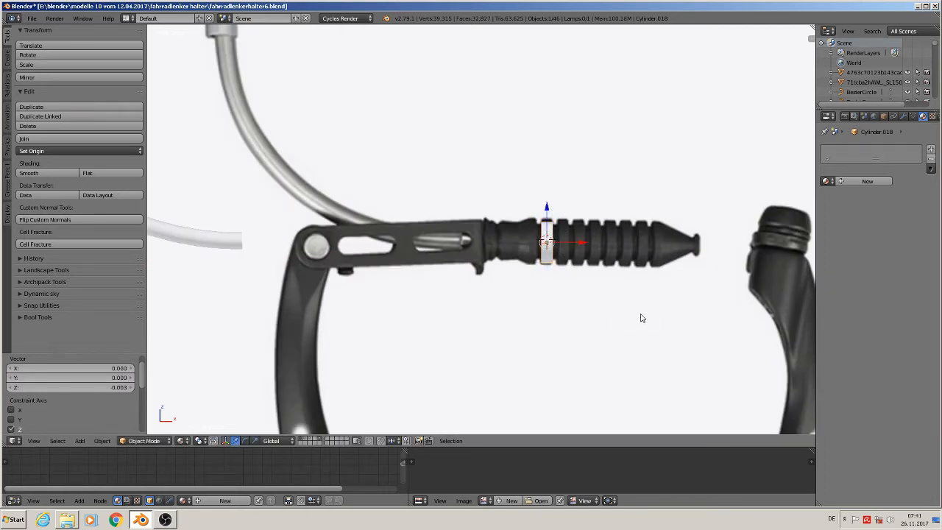
# Scale the rib cylinder by about 0.811 along X and by about 1.179 uniformly to match the boot rib.
pyautogui.press('s')
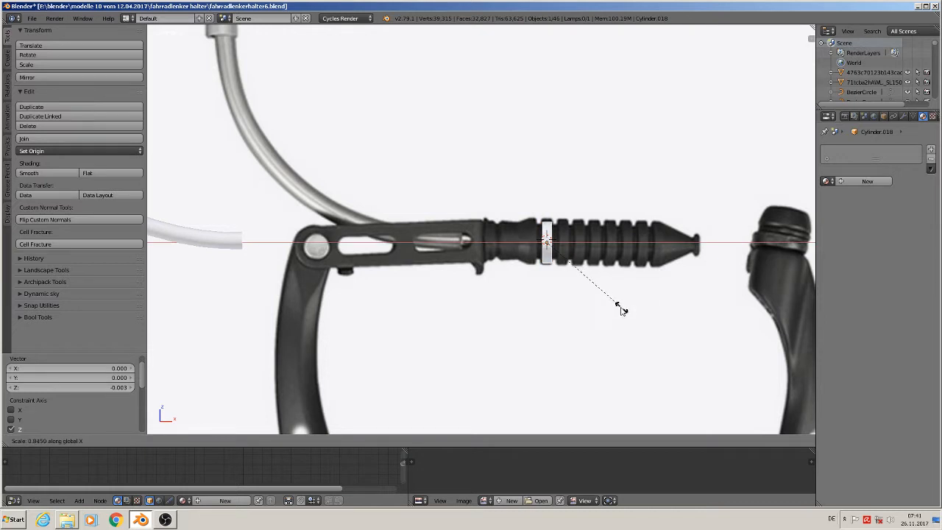
pyautogui.click(618, 311)
pyautogui.press('s')
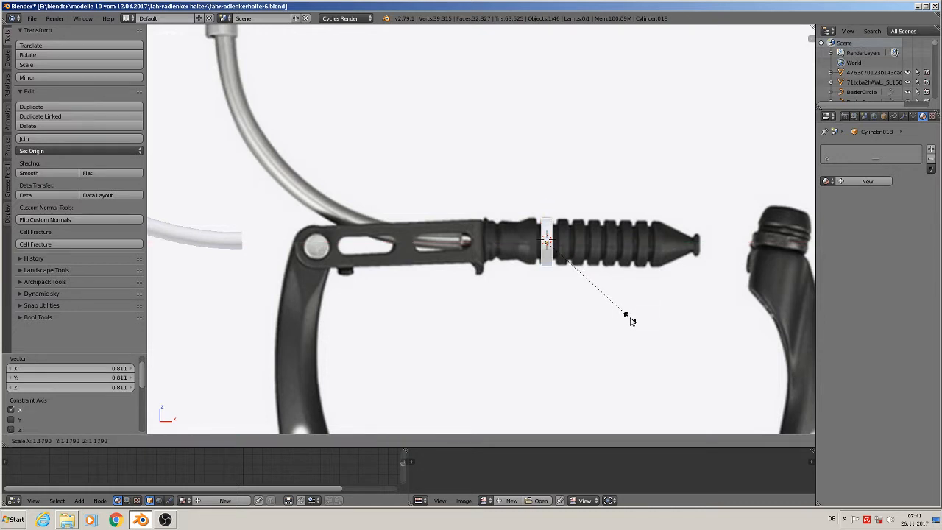
pyautogui.click(631, 321)
pyautogui.scroll(2, 631, 321)
pyautogui.keyDown('shift'); pyautogui.moveTo(617, 301); pyautogui.dragTo(520, 331, button='middle'); pyautogui.keyUp('shift')
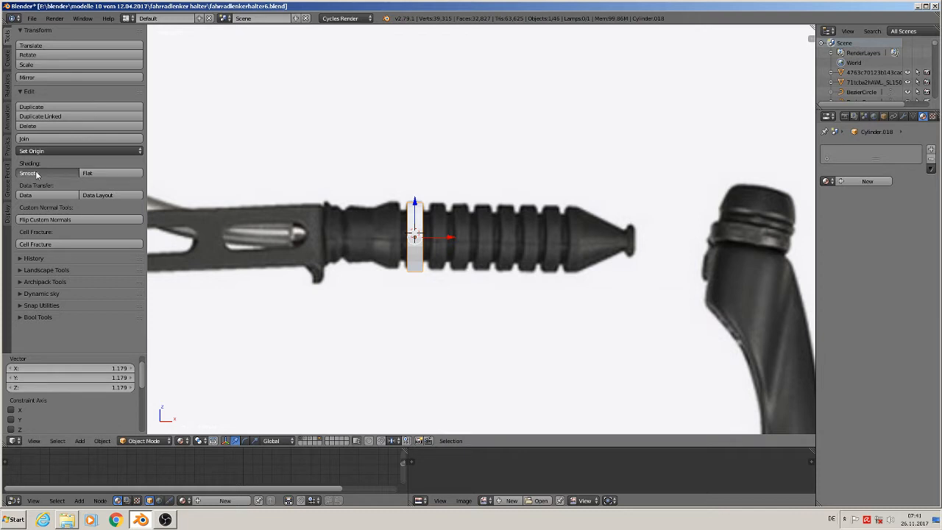
# Add two edge loops around the rib cylinder, sliding one close to each of its flat end faces.
pyautogui.scroll(4, 290, 254)
pyautogui.keyDown('shift'); pyautogui.moveTo(599, 179); pyautogui.dragTo(466, 250, button='middle'); pyautogui.keyUp('shift')
pyautogui.scroll(2, 458, 248)
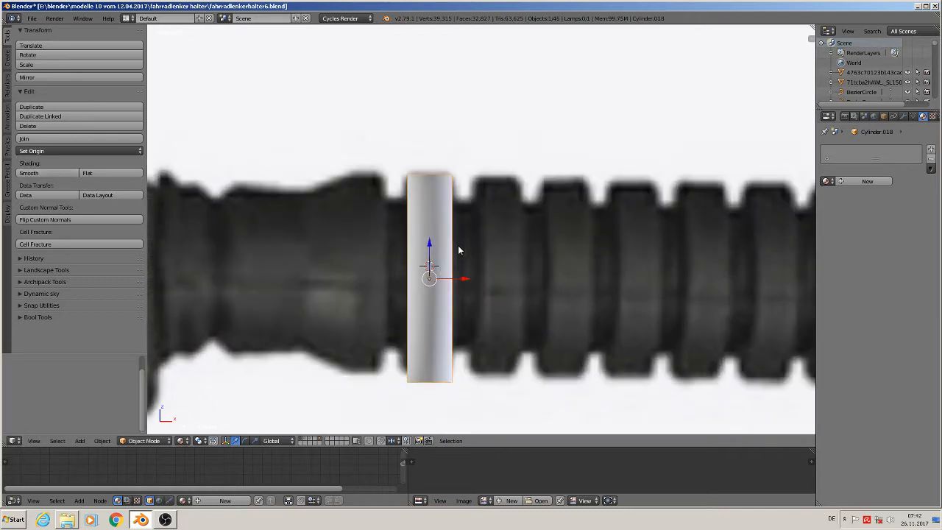
pyautogui.press('Tab')
pyautogui.hotkey('ctrl', 'r')
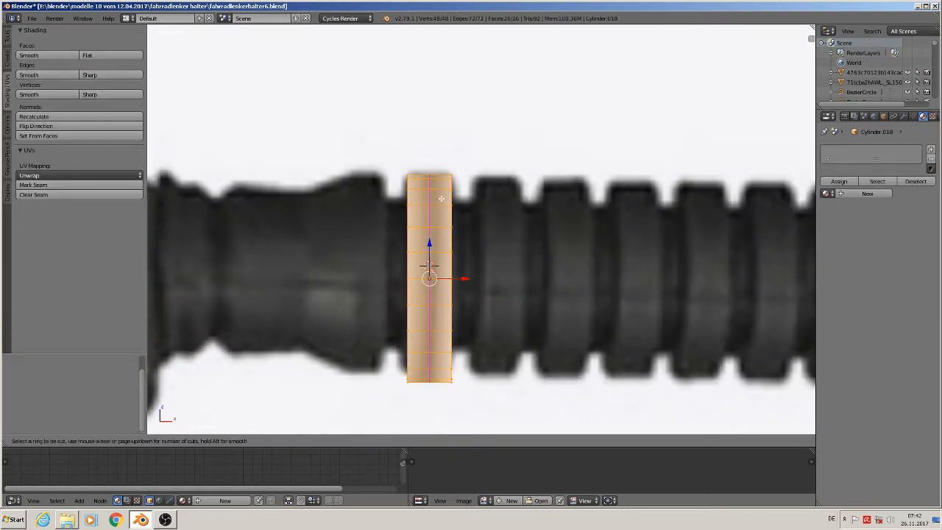
pyautogui.click(441, 198)
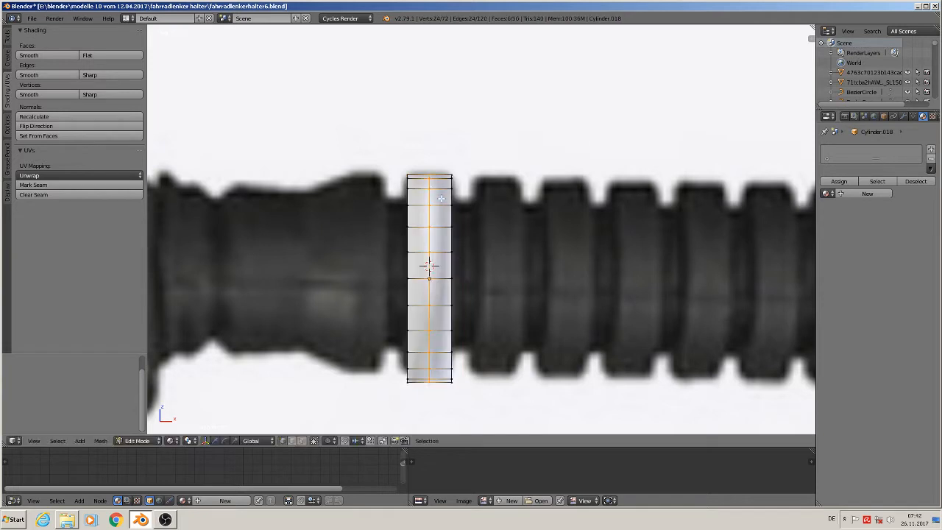
pyautogui.click(462, 199)
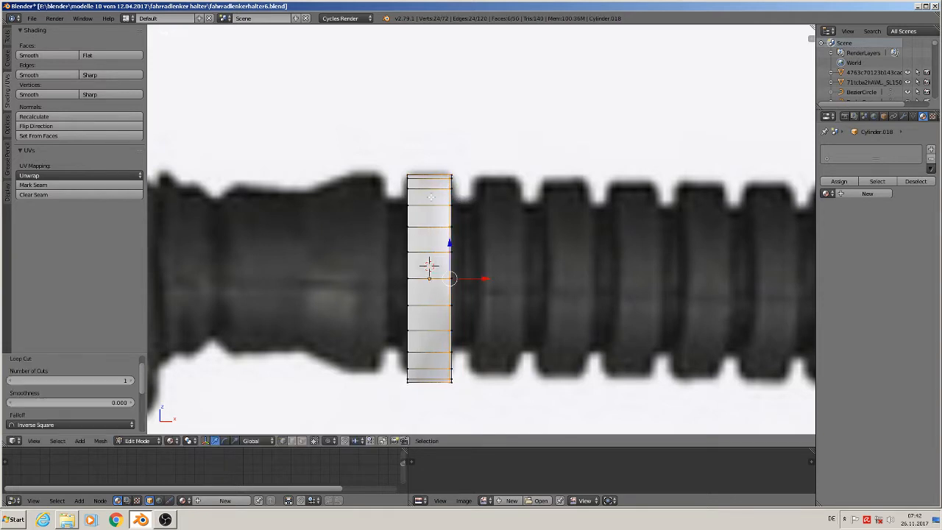
pyautogui.hotkey('ctrl', 'r')
pyautogui.click(423, 183)
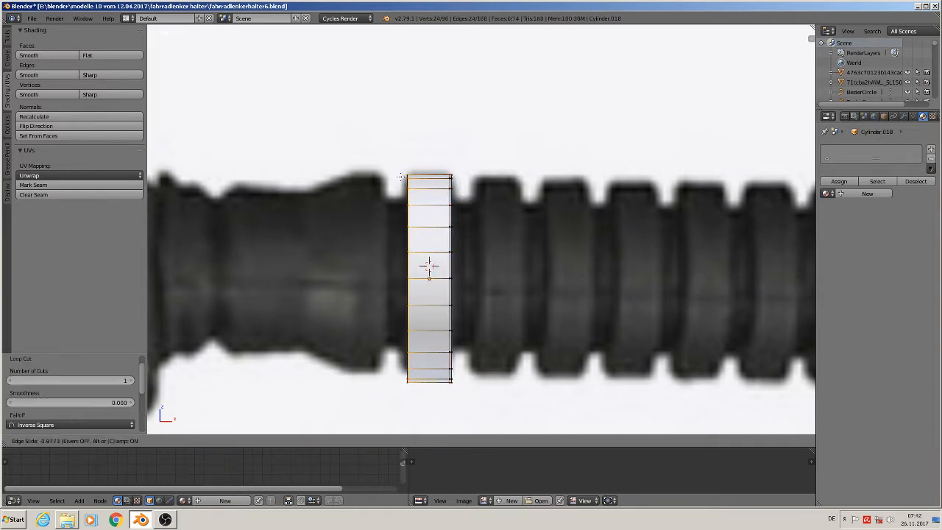
pyautogui.click(404, 177)
pyautogui.press('Tab')
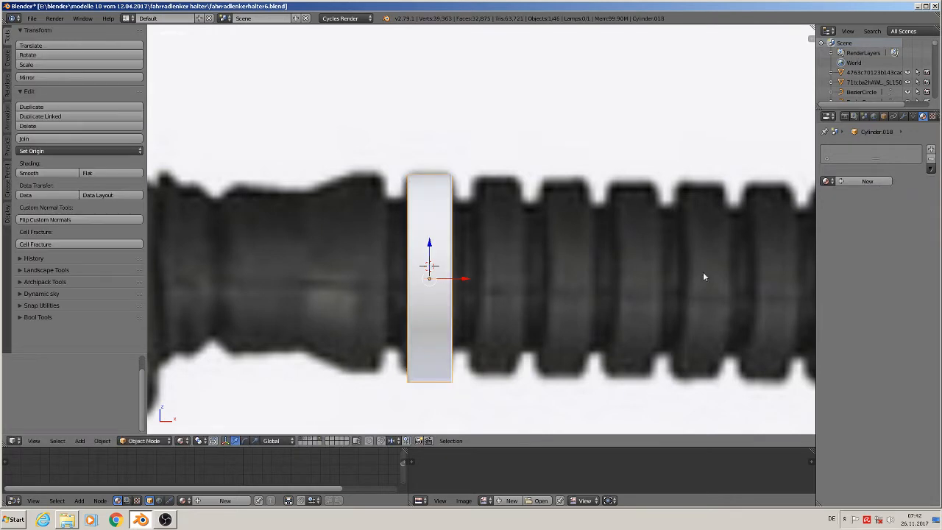
# Add an Array modifier to the rib cylinder and set its relative X offset to 0.
pyautogui.click(904, 116)
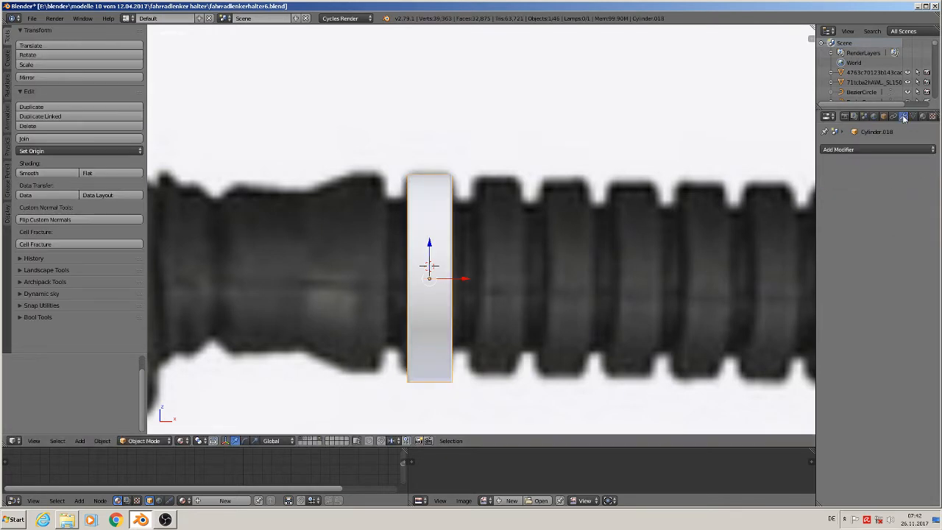
pyautogui.click(865, 150)
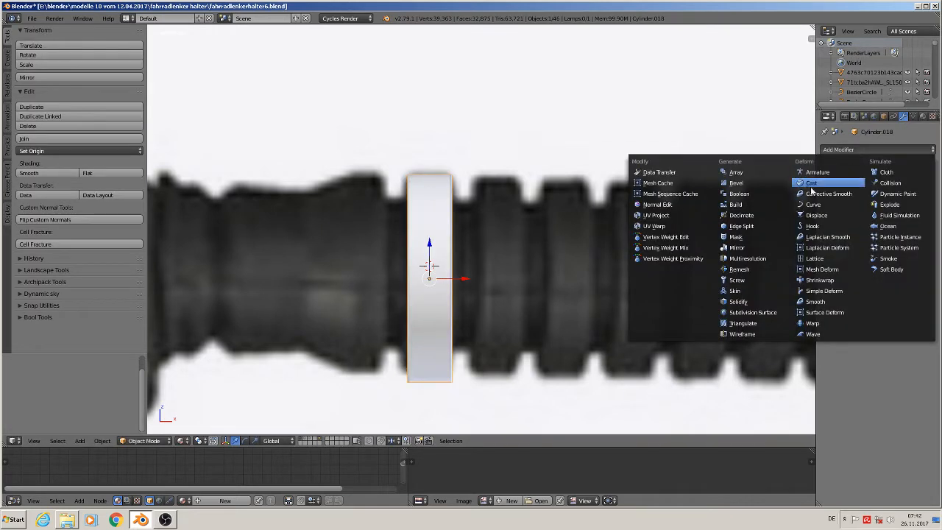
pyautogui.click(752, 173)
pyautogui.scroll(-3, 637, 322)
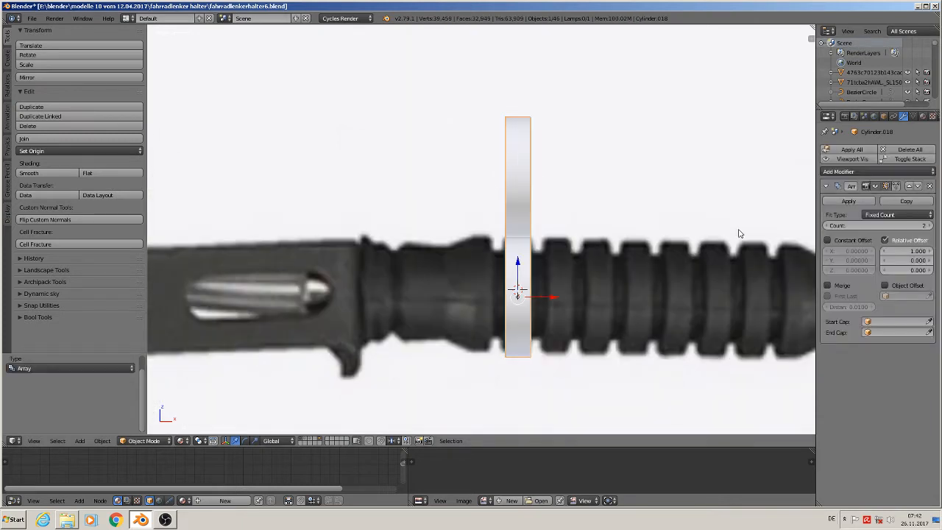
pyautogui.click(898, 250)
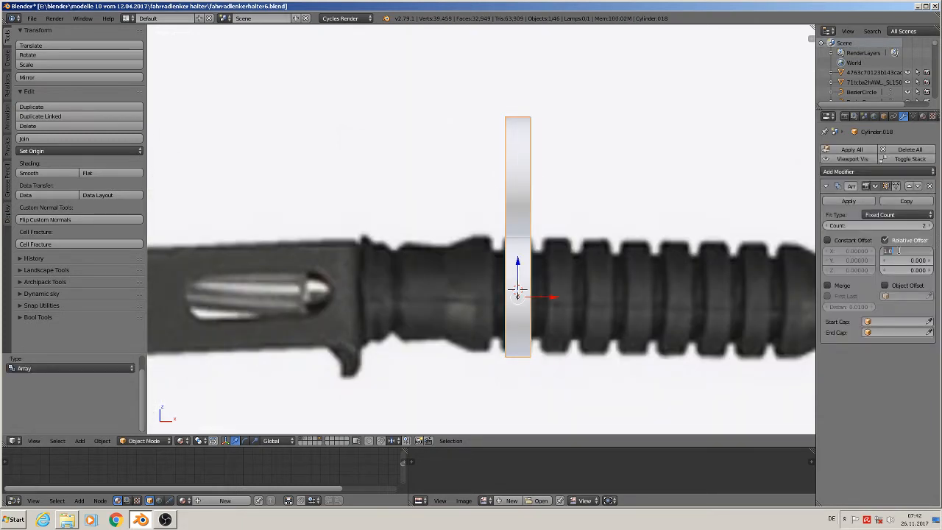
pyautogui.write('0')
pyautogui.press('Return')
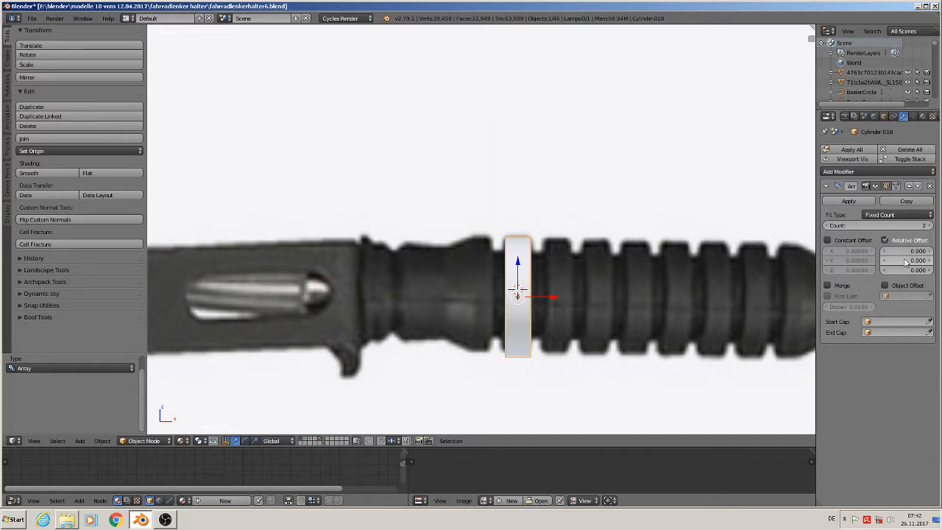
# Try a relative Y offset of 1 for the rib array and reset it to 0.
pyautogui.click(904, 259)
pyautogui.write('1')
pyautogui.press('Return')
pyautogui.click(929, 251)
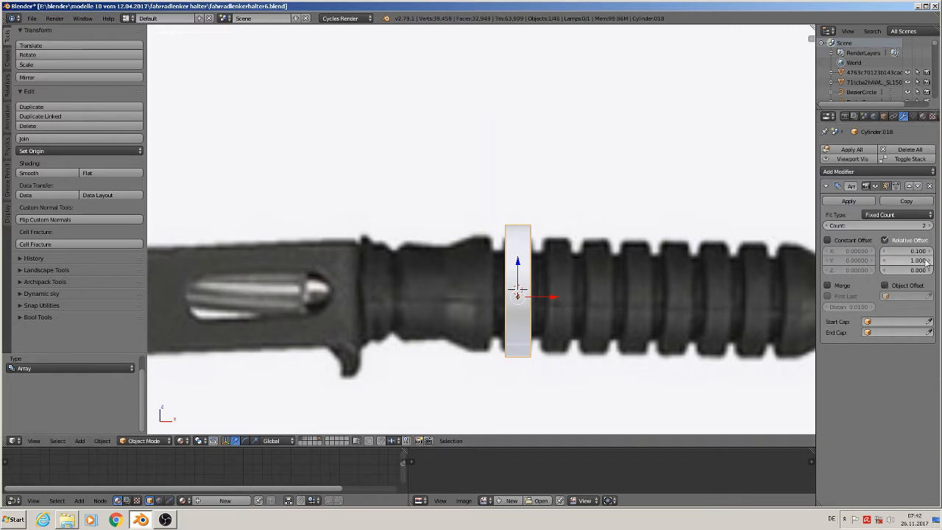
pyautogui.click(911, 260)
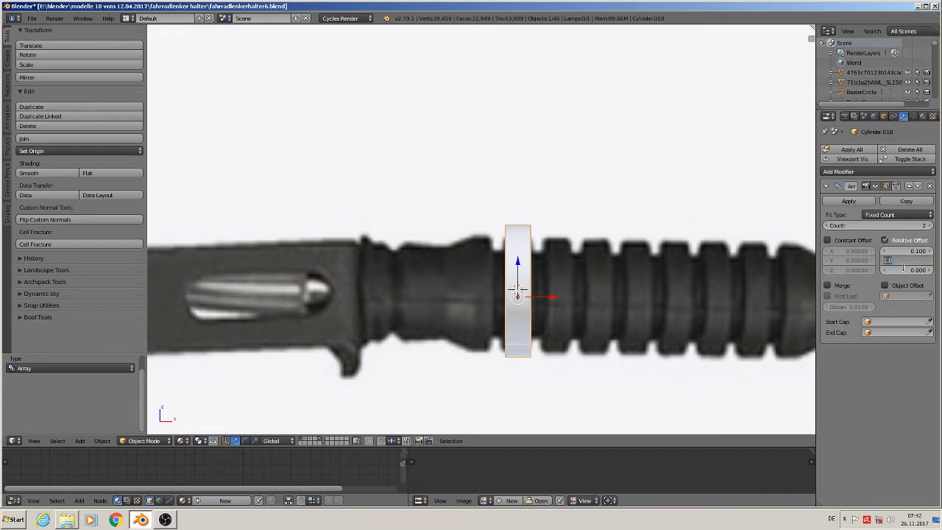
pyautogui.write('9')
pyautogui.click(928, 277)
# Space the rib copies along the boot with a relative Z offset of -1.6 and an X offset of 0.
pyautogui.click(915, 272)
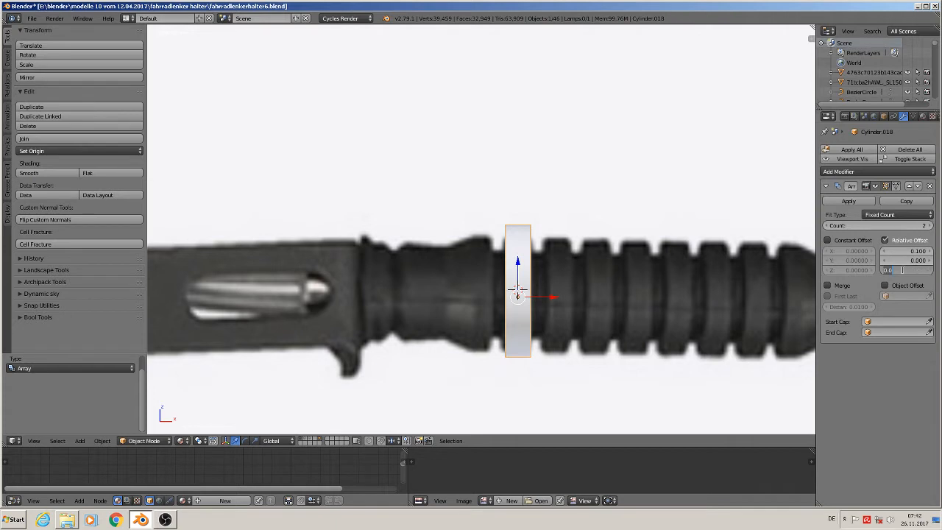
pyautogui.write('1')
pyautogui.click(921, 288)
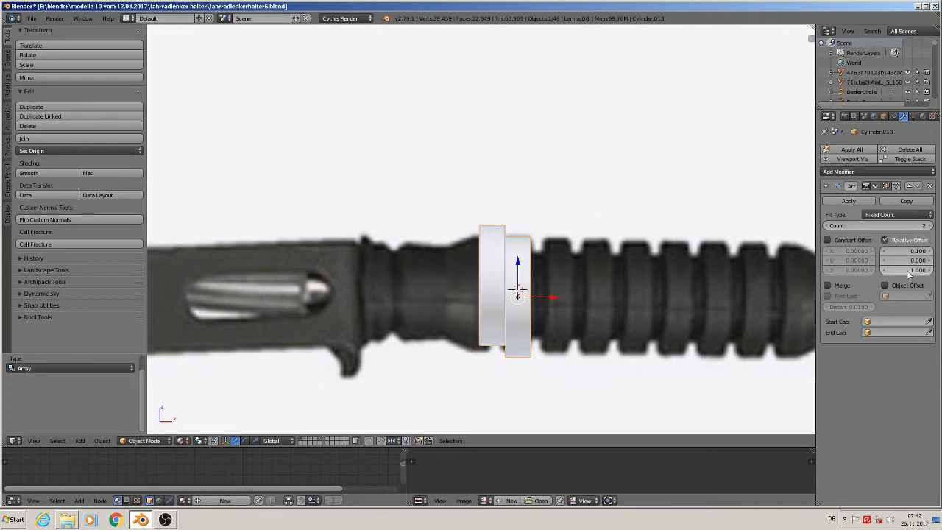
pyautogui.click(893, 272)
pyautogui.click(902, 271)
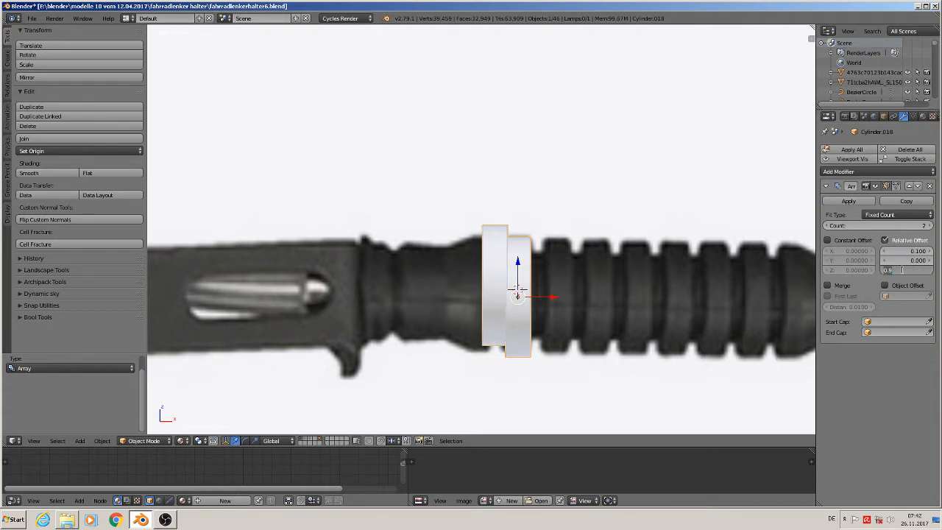
pyautogui.write('1')
pyautogui.press('Return')
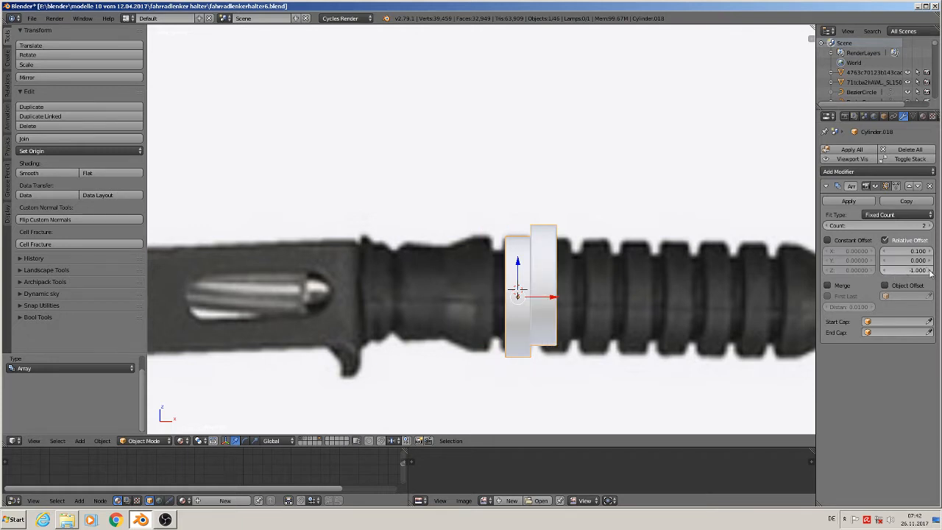
pyautogui.click(929, 272)
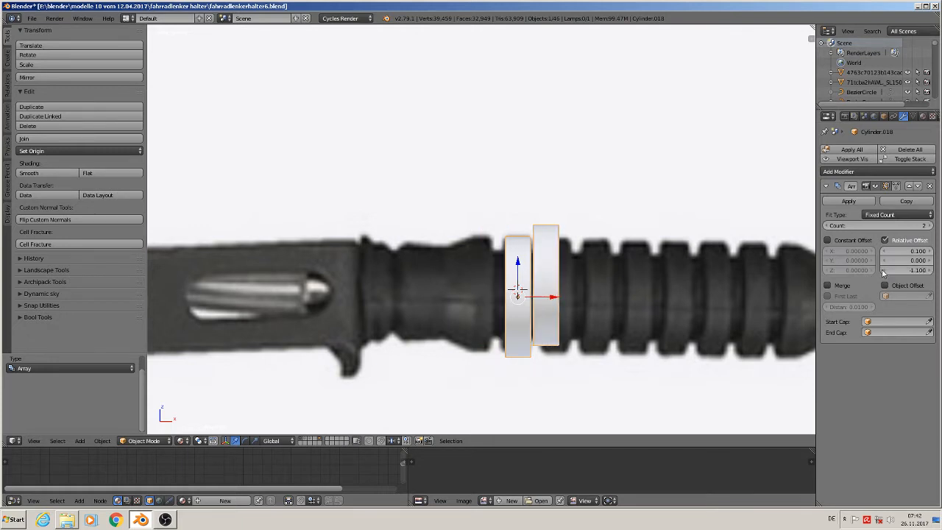
pyautogui.moveTo(883, 273); pyautogui.dragTo(911, 273)
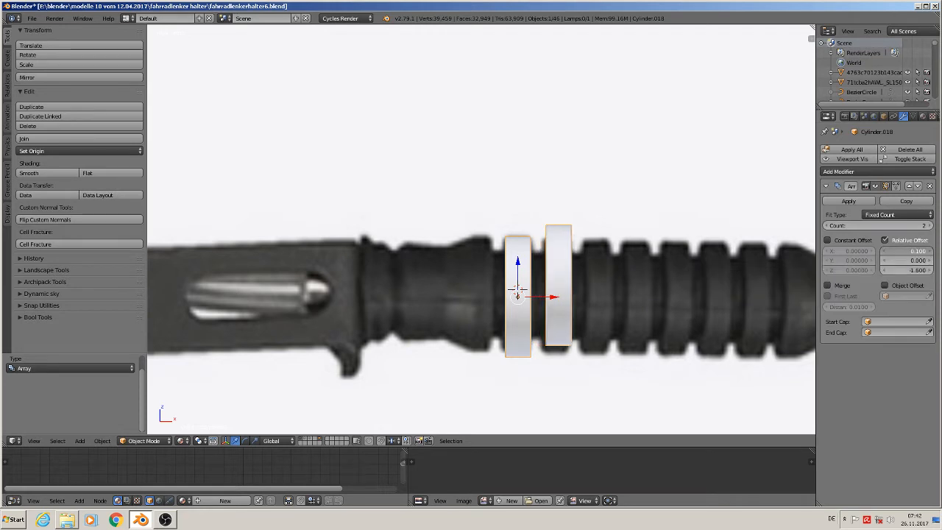
pyautogui.click(884, 253)
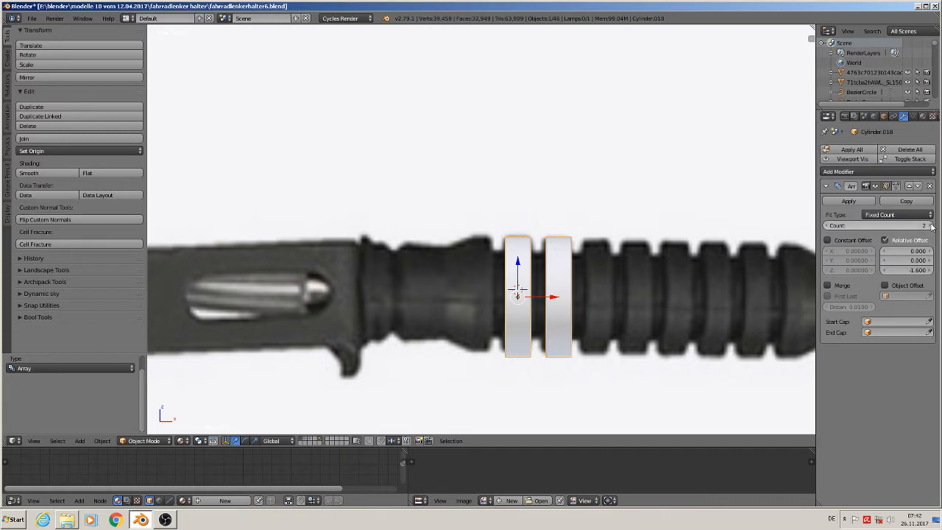
# Set the array count to 7 so the ribs run along the whole ribbed section of the boot.
pyautogui.click(905, 226)
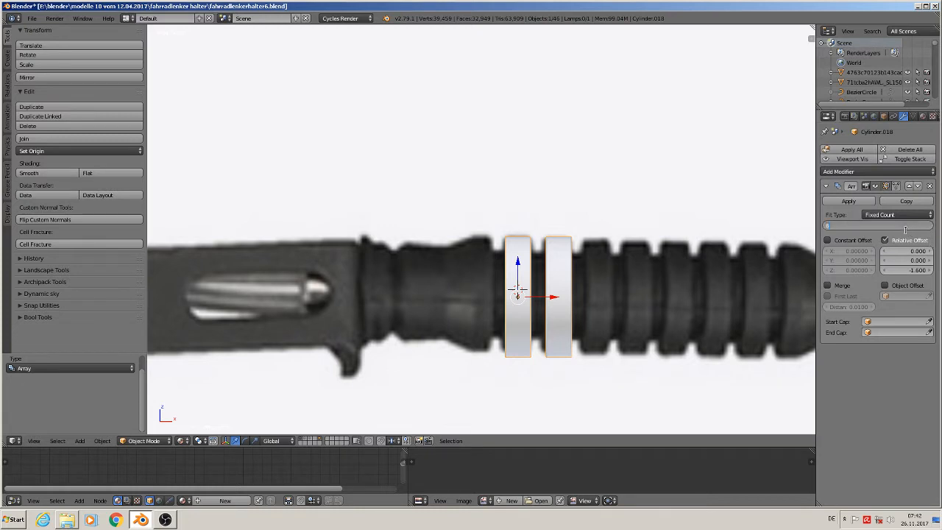
pyautogui.write('6')
pyautogui.press('Return')
pyautogui.click(929, 226)
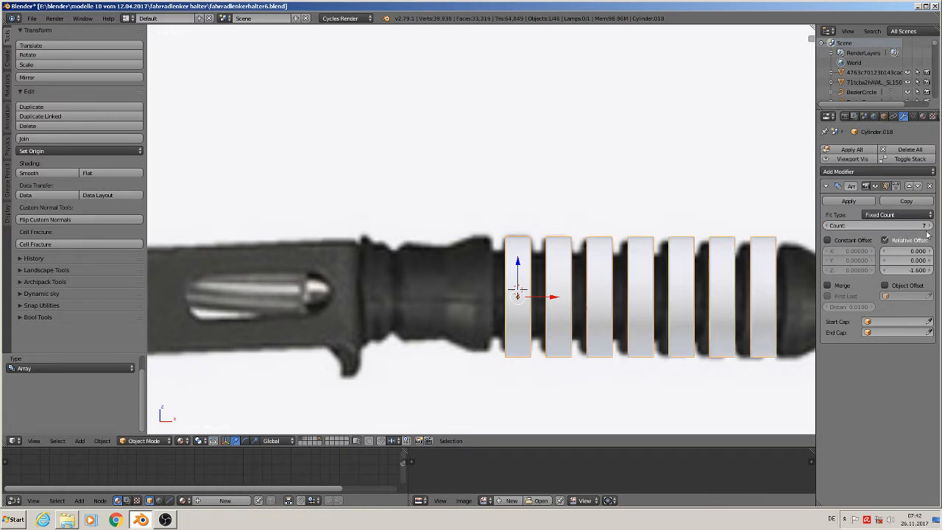
# Move the rib array -0.056 along Y, out in front of the reference image.
pyautogui.scroll(-2, 783, 299)
pyautogui.keyDown('shift'); pyautogui.moveTo(741, 320); pyautogui.dragTo(566, 276, button='middle'); pyautogui.keyUp('shift')
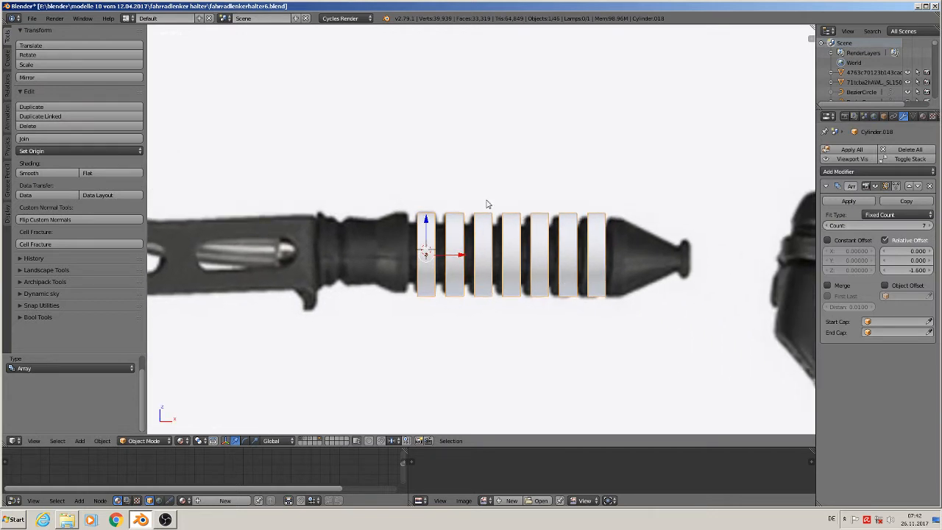
pyautogui.moveTo(455, 280); pyautogui.dragTo(500, 302, button='middle')
pyautogui.press('g')
pyautogui.press('y')
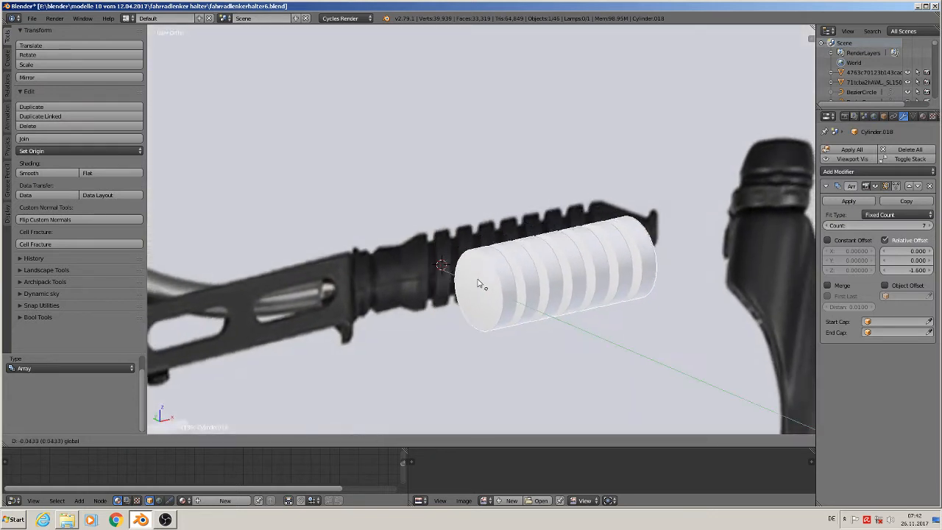
pyautogui.click(486, 289)
pyautogui.press('KP_Decimal')
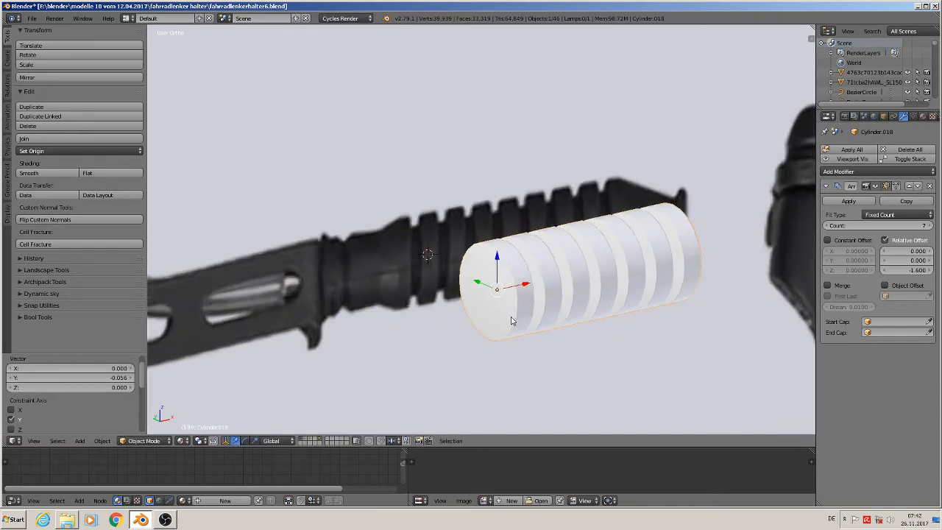
pyautogui.scroll(-4, 512, 315)
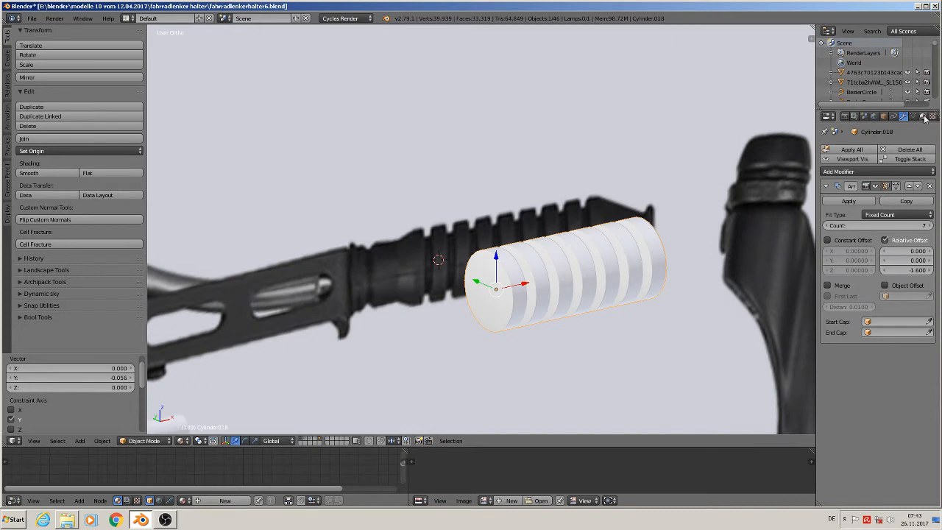
pyautogui.press('KP_1')
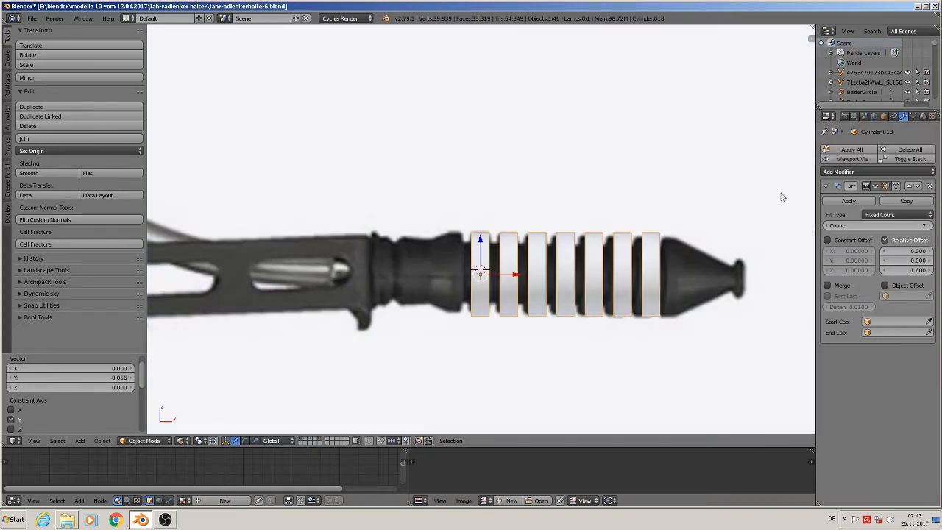
# Create a new material for the ribs and name it "black gummi rough".
pyautogui.click(923, 116)
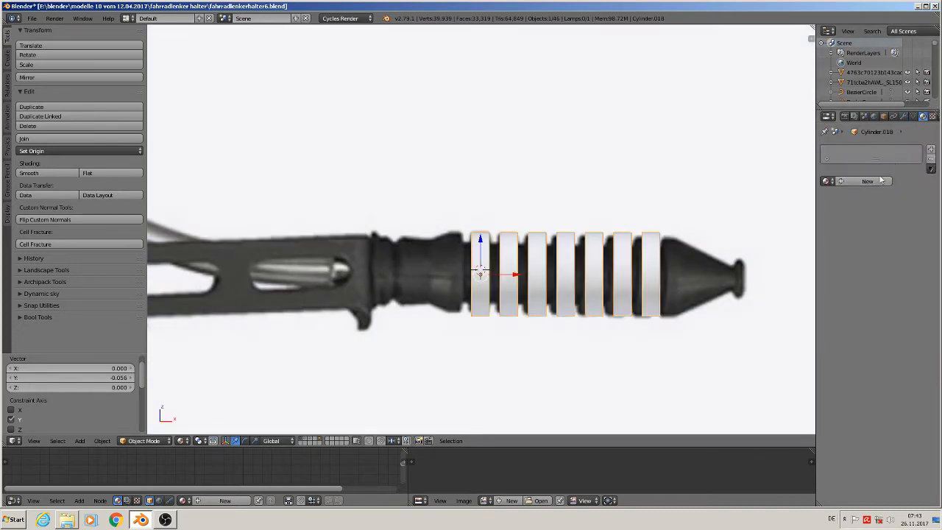
pyautogui.click(841, 181)
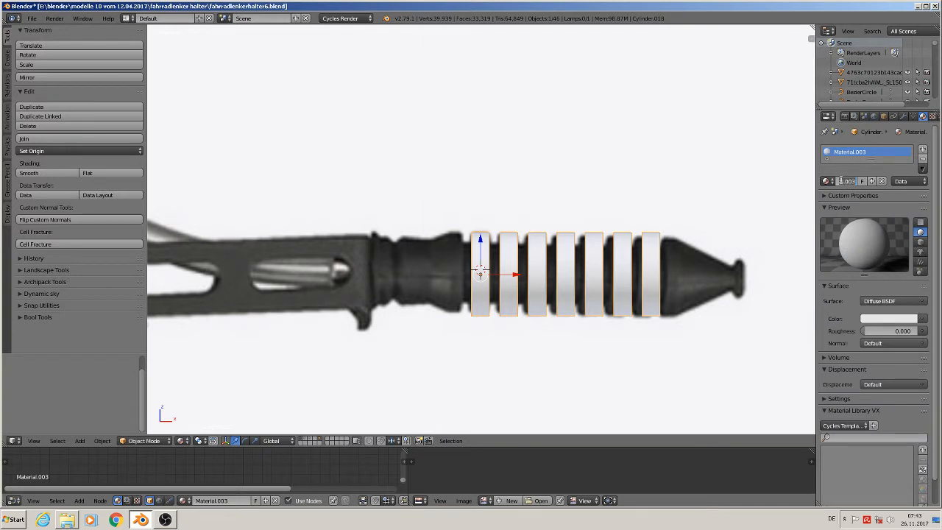
pyautogui.press('BackSpace')
pyautogui.write('z.gummi')
pyautogui.write(' rough')
pyautogui.press('Return')
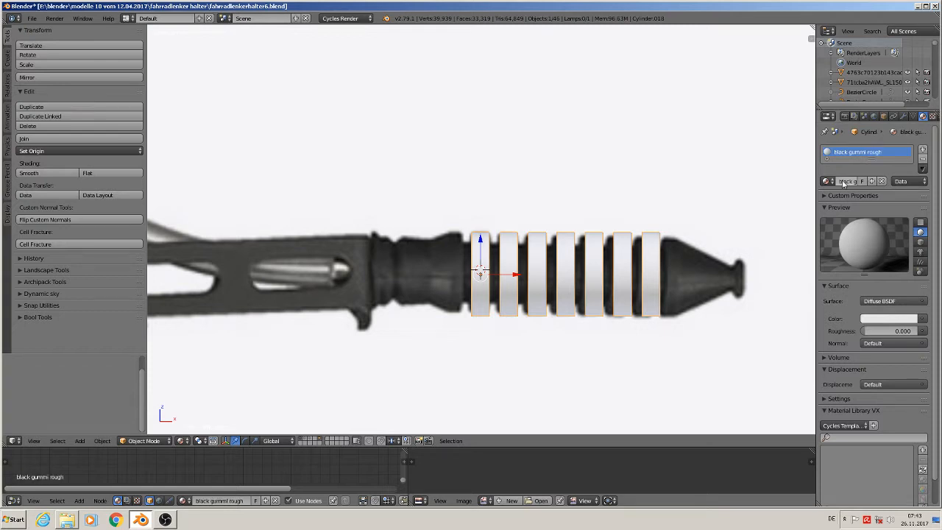
# Give the rib material a Principled BSDF surface with a near-black base color and a roughness of 0.593.
pyautogui.click(885, 303)
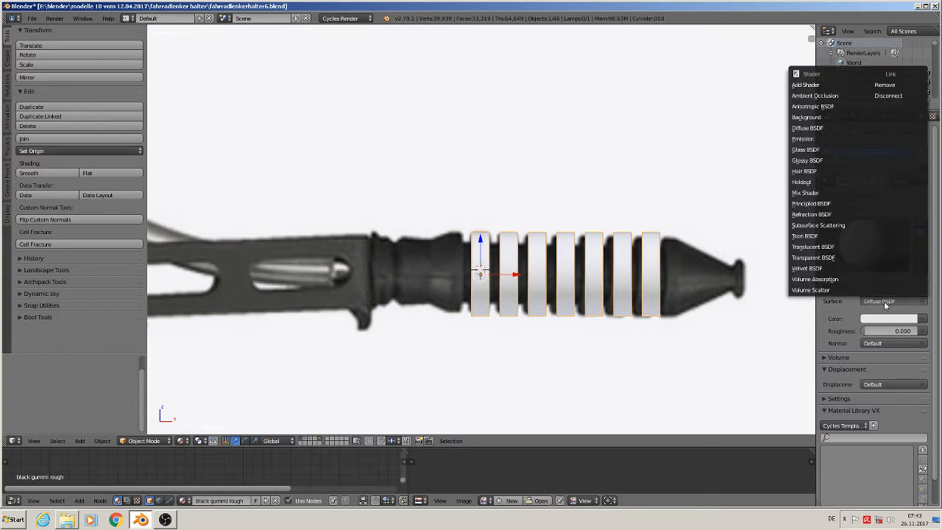
pyautogui.click(858, 208)
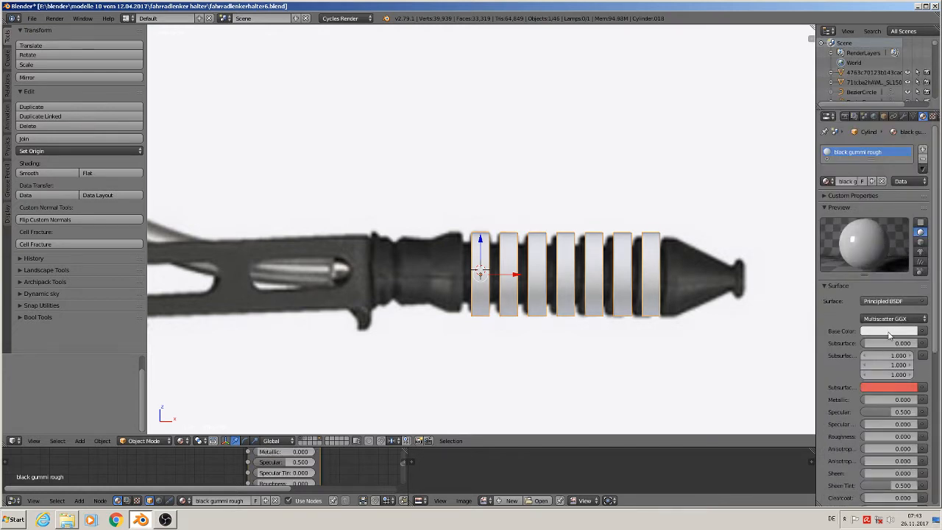
pyautogui.click(889, 333)
pyautogui.click(911, 256)
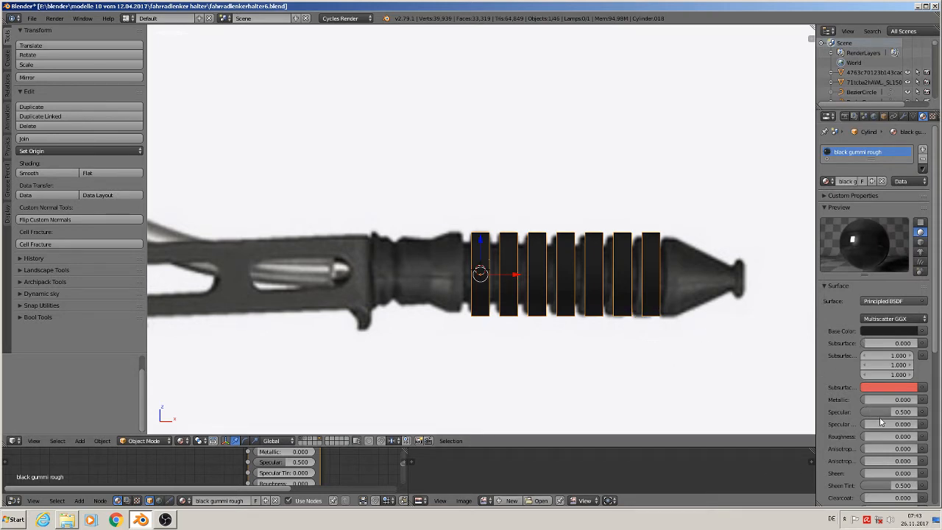
pyautogui.moveTo(876, 440); pyautogui.dragTo(898, 439)
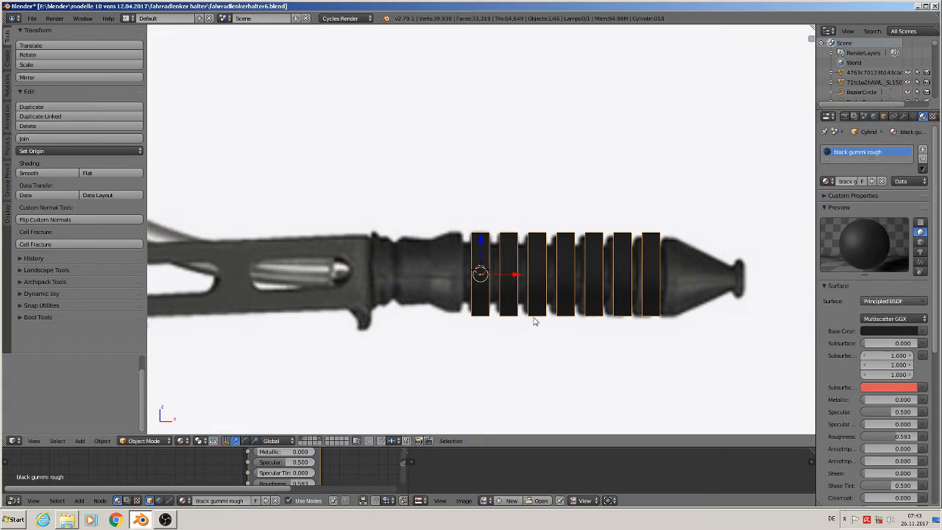
pyautogui.scroll(-5, 529, 312)
pyautogui.scroll(3, 528, 316)
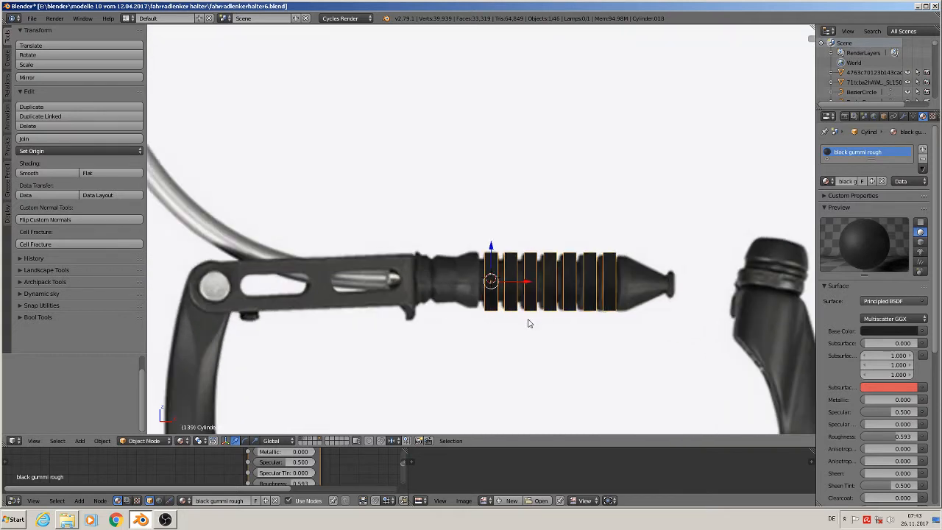
# Duplicate the rib array and move the copy 0.129 up along Z, above the boot.
pyautogui.hotkey('shift', 'd')
pyautogui.rightClick(524, 277)
pyautogui.moveTo(493, 250); pyautogui.dragTo(493, 95)
# Apply the Array modifier on the original ribs lying over the boot.
pyautogui.rightClick(492, 279)
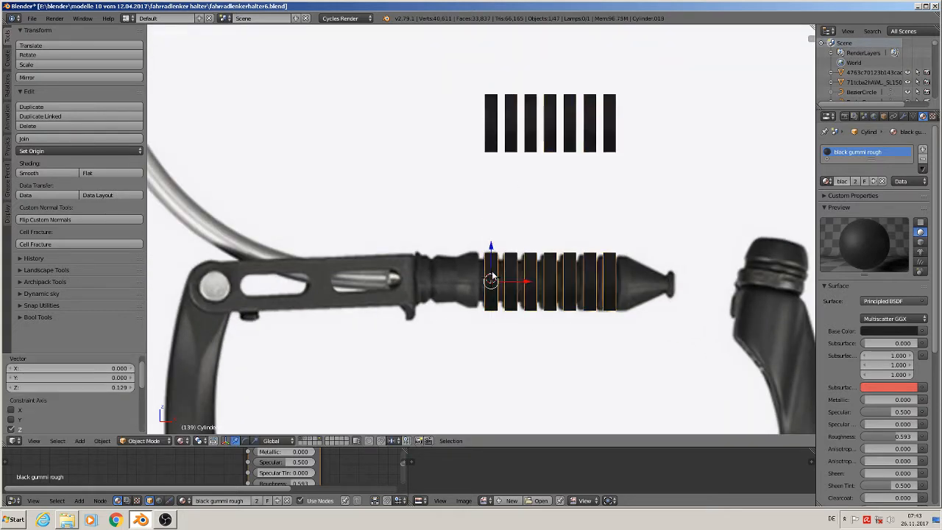
pyautogui.click(904, 117)
pyautogui.click(850, 201)
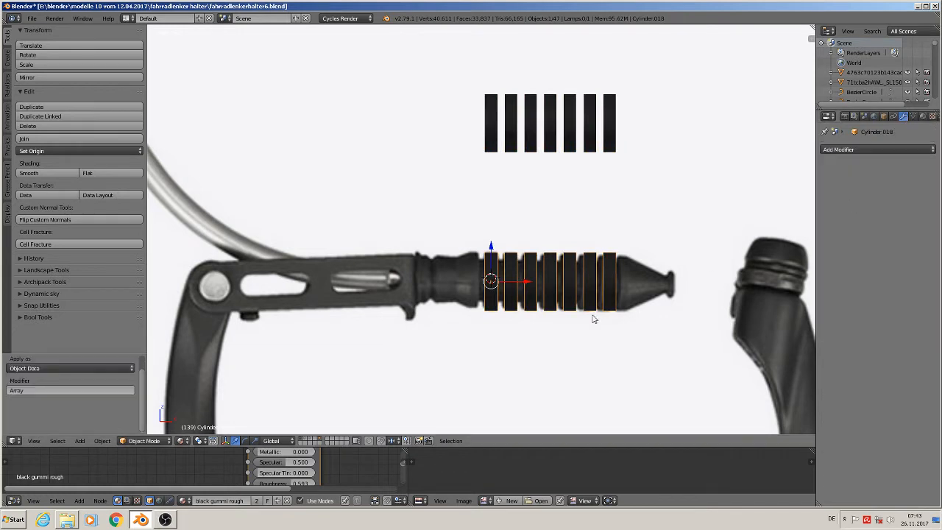
# Mark UV seams around both rims of the first rib in the original rib mesh.
pyautogui.scroll(4, 574, 317)
pyautogui.press('Tab')
pyautogui.moveTo(551, 311); pyautogui.dragTo(567, 307, button='middle')
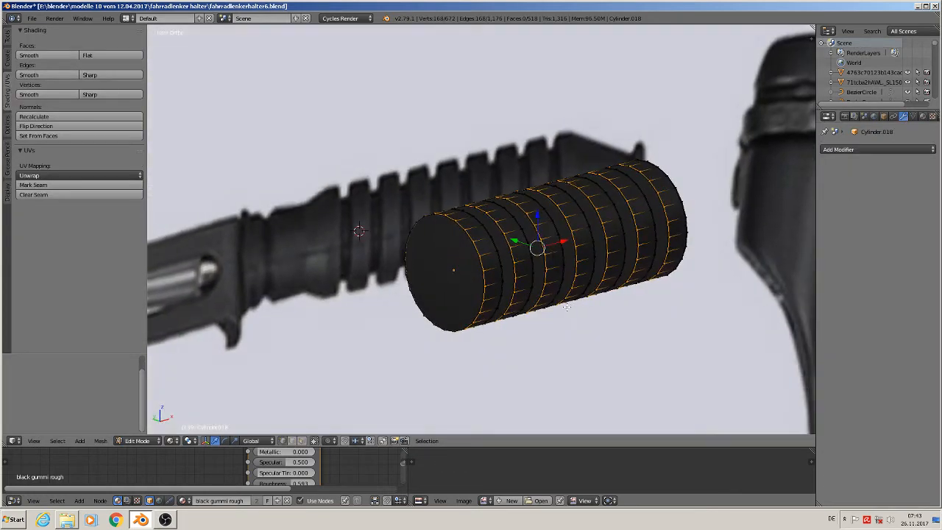
pyautogui.scroll(6, 550, 302)
pyautogui.rightClick(346, 201)
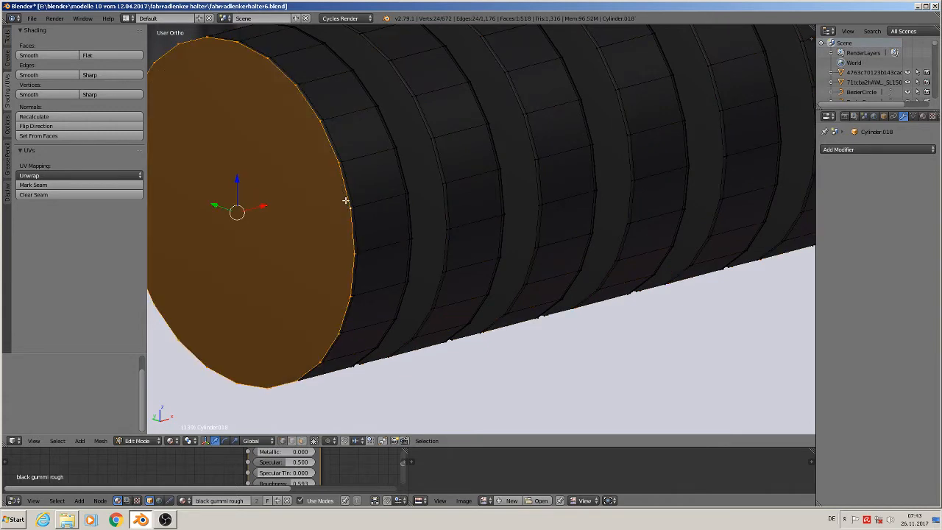
pyautogui.keyDown('alt'); pyautogui.rightClick(388, 123); pyautogui.keyUp('alt')
pyautogui.click(84, 185)
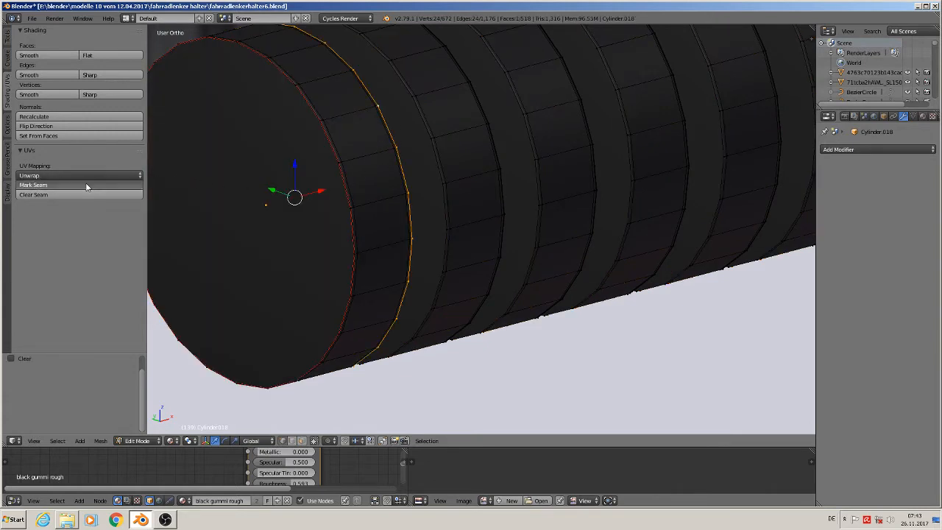
# Mark UV seams around both rims of the second rib.
pyautogui.moveTo(419, 187); pyautogui.dragTo(412, 160, button='middle')
pyautogui.keyDown('alt'); pyautogui.keyDown('shift'); pyautogui.rightClick(412, 134); pyautogui.keyUp('shift'); pyautogui.keyUp('alt')
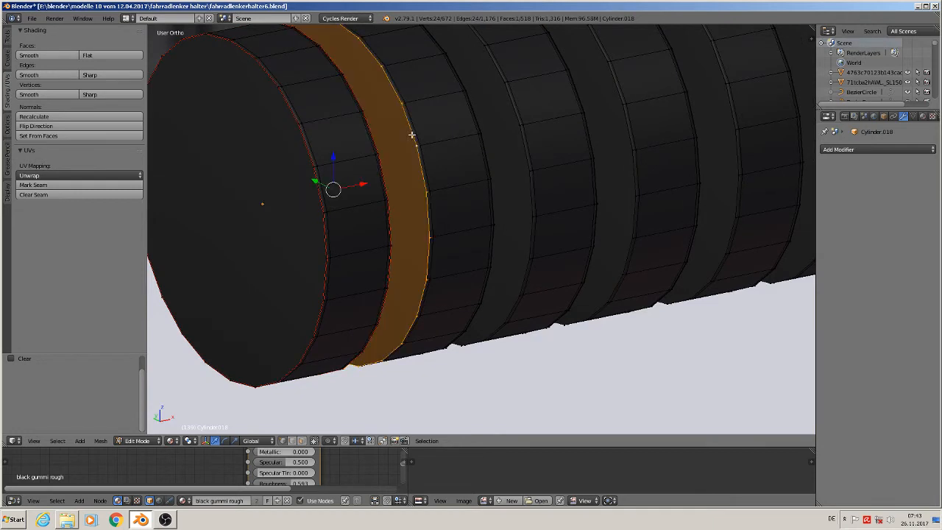
pyautogui.click(69, 184)
pyautogui.keyDown('alt'); pyautogui.rightClick(469, 81); pyautogui.keyUp('alt')
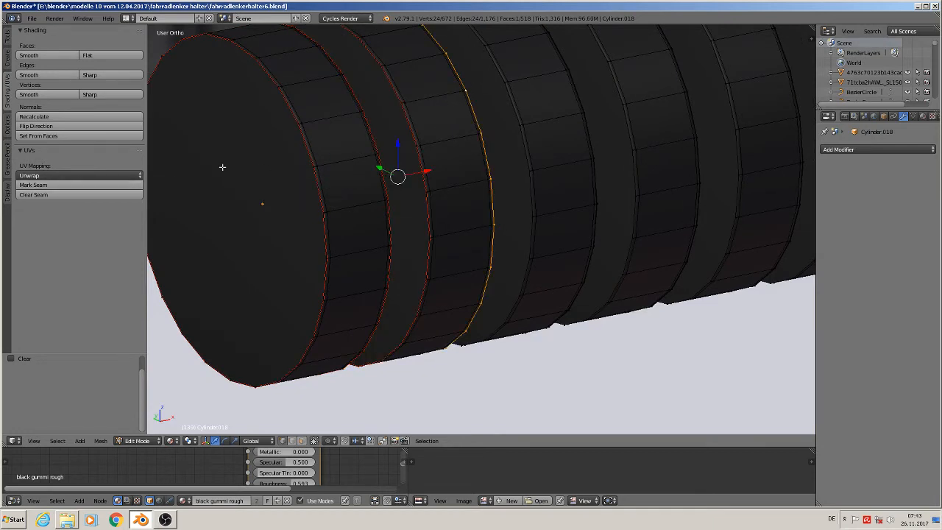
pyautogui.click(88, 185)
# Mark UV seams around both rims of the third rib and the near rim of the fourth rib.
pyautogui.moveTo(617, 150); pyautogui.dragTo(324, 184, button='middle')
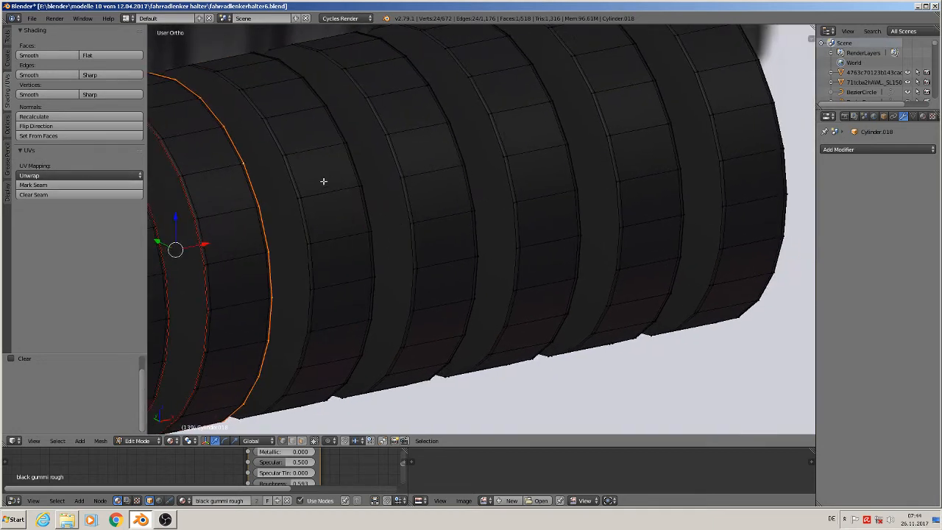
pyautogui.keyDown('alt'); pyautogui.keyDown('shift'); pyautogui.rightClick(286, 185); pyautogui.keyUp('shift'); pyautogui.keyUp('alt')
pyautogui.click(68, 185)
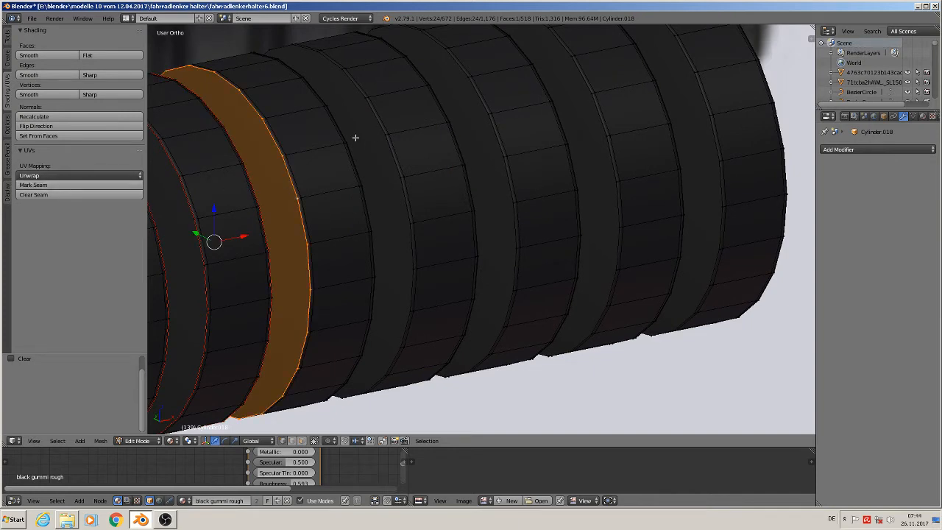
pyautogui.keyDown('alt'); pyautogui.rightClick(336, 133); pyautogui.keyUp('alt')
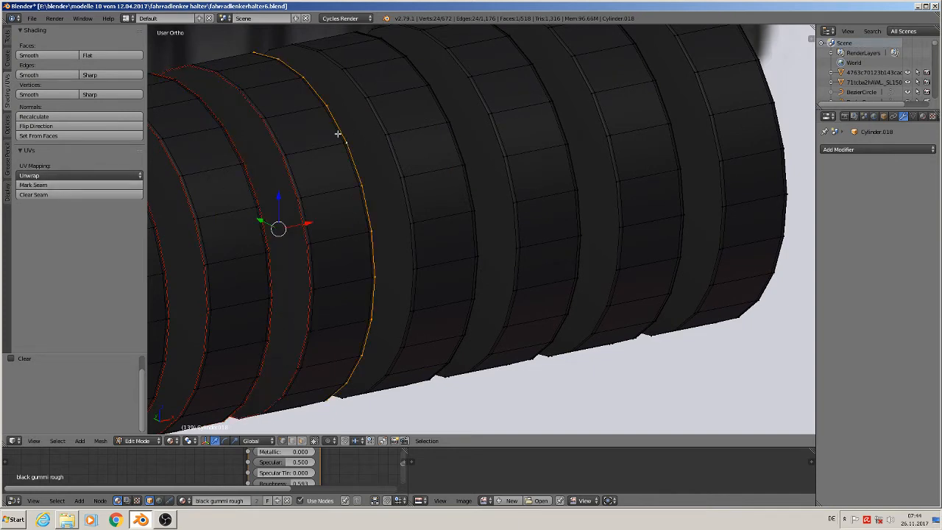
pyautogui.keyDown('alt'); pyautogui.keyDown('shift'); pyautogui.rightClick(378, 116); pyautogui.keyUp('shift'); pyautogui.keyUp('alt')
pyautogui.click(95, 185)
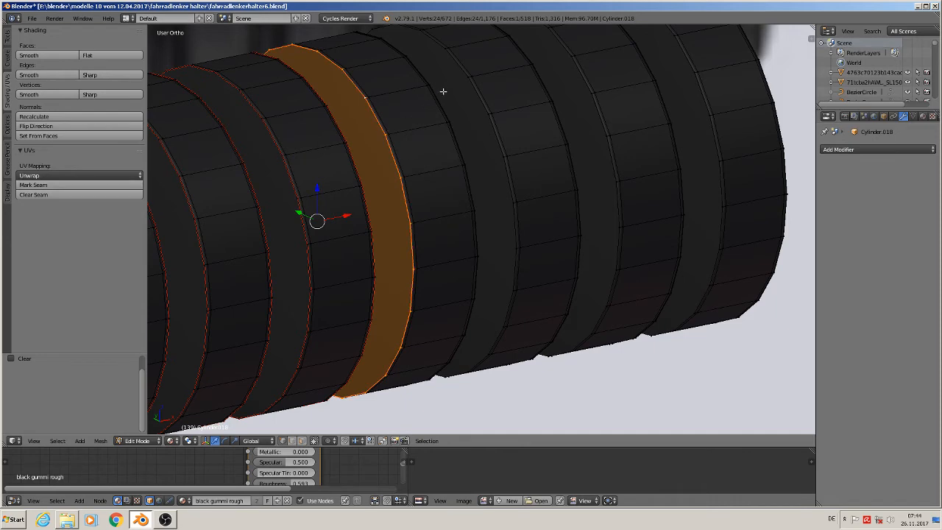
# Mark UV seams around the far rim of the fourth rib and both rims of the fifth rib.
pyautogui.keyDown('alt'); pyautogui.rightClick(439, 92); pyautogui.keyUp('alt')
pyautogui.moveTo(468, 134); pyautogui.dragTo(343, 175, button='middle')
pyautogui.keyDown('alt'); pyautogui.keyDown('shift'); pyautogui.rightClick(326, 143); pyautogui.keyUp('shift'); pyautogui.keyUp('alt')
pyautogui.click(67, 186)
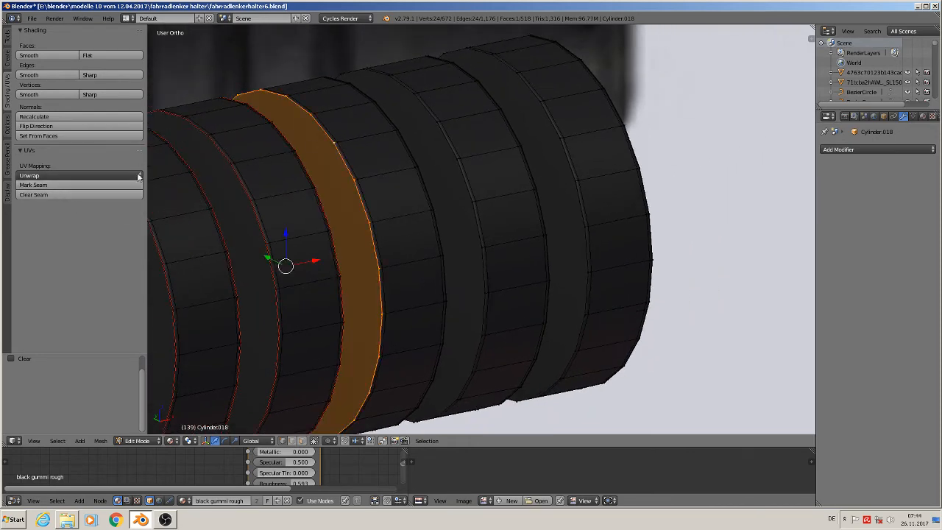
pyautogui.keyDown('alt'); pyautogui.rightClick(392, 109); pyautogui.keyUp('alt')
pyautogui.click(62, 185)
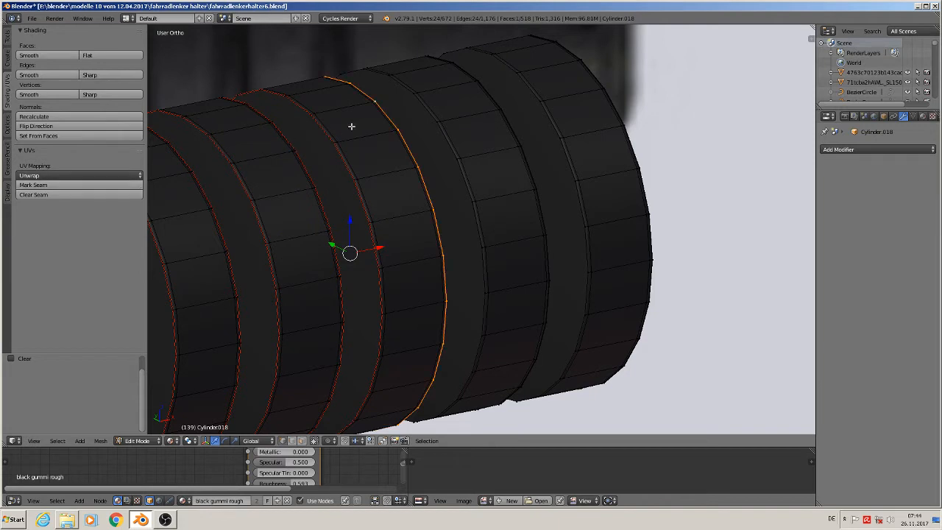
# Mark UV seams around both rims of the sixth and seventh ribs.
pyautogui.keyDown('alt'); pyautogui.rightClick(427, 105); pyautogui.keyUp('alt')
pyautogui.keyDown('alt'); pyautogui.keyDown('shift'); pyautogui.rightClick(416, 111); pyautogui.keyUp('shift'); pyautogui.keyUp('alt')
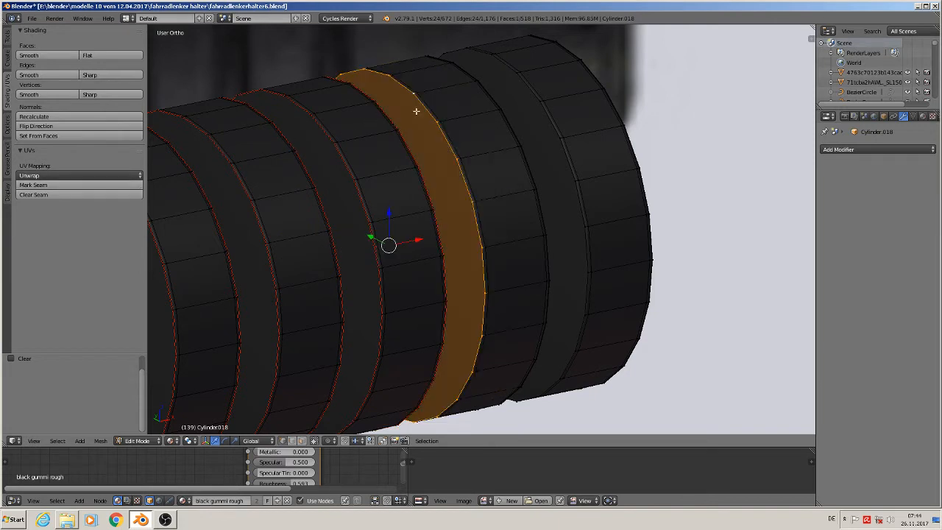
pyautogui.click(106, 185)
pyautogui.keyDown('alt'); pyautogui.rightClick(501, 96); pyautogui.keyUp('alt')
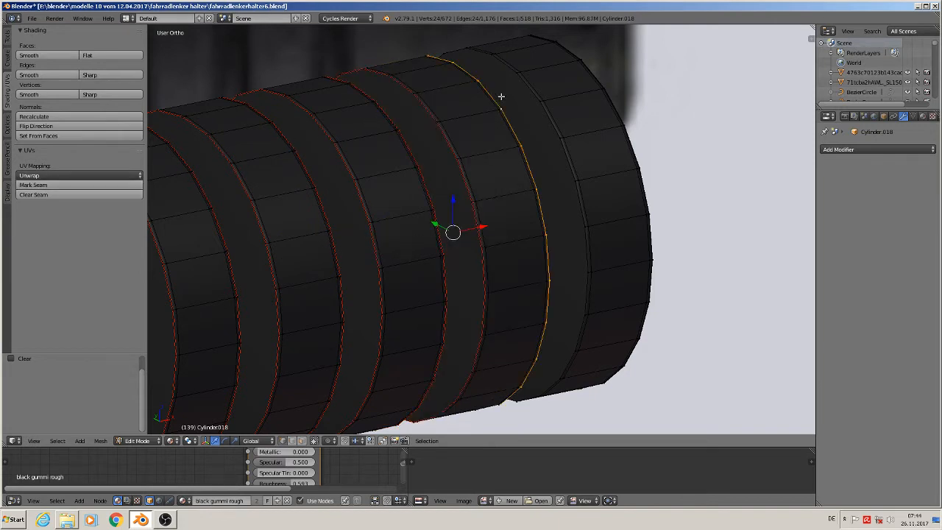
pyautogui.click(75, 185)
pyautogui.keyDown('alt'); pyautogui.keyDown('shift'); pyautogui.rightClick(528, 101); pyautogui.keyUp('shift'); pyautogui.keyUp('alt')
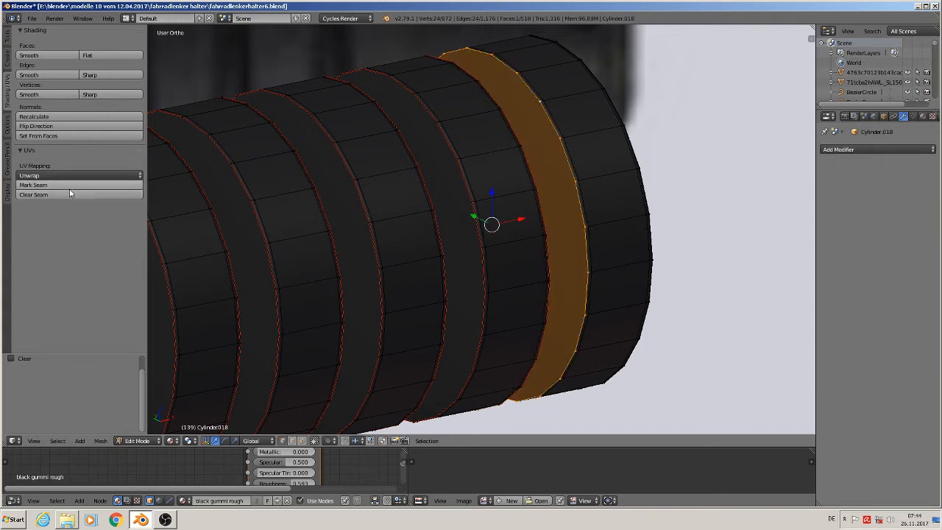
pyautogui.keyDown('alt'); pyautogui.rightClick(612, 79); pyautogui.keyUp('alt')
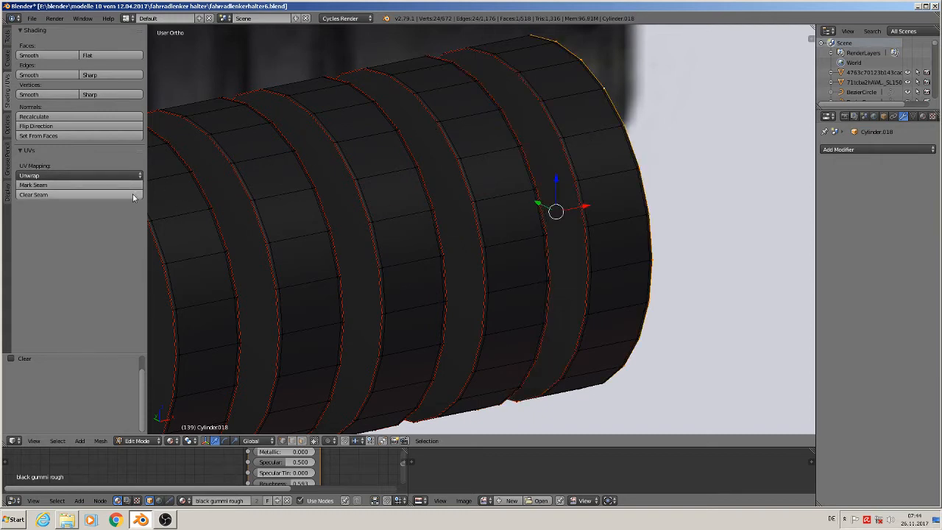
pyautogui.click(78, 185)
# Mark one crosswise edge on the underside of each of the first three ribs as a seam.
pyautogui.moveTo(343, 213); pyautogui.dragTo(485, 190, button='middle')
pyautogui.scroll(2, 485, 190)
pyautogui.keyDown('alt'); pyautogui.rightClick(523, 185); pyautogui.keyUp('alt')
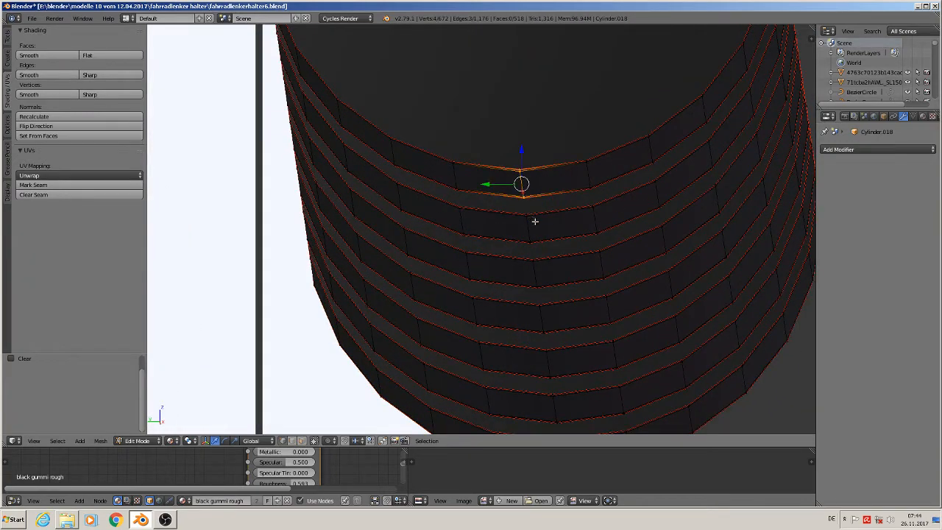
pyautogui.scroll(-2, 535, 221)
pyautogui.click(77, 189)
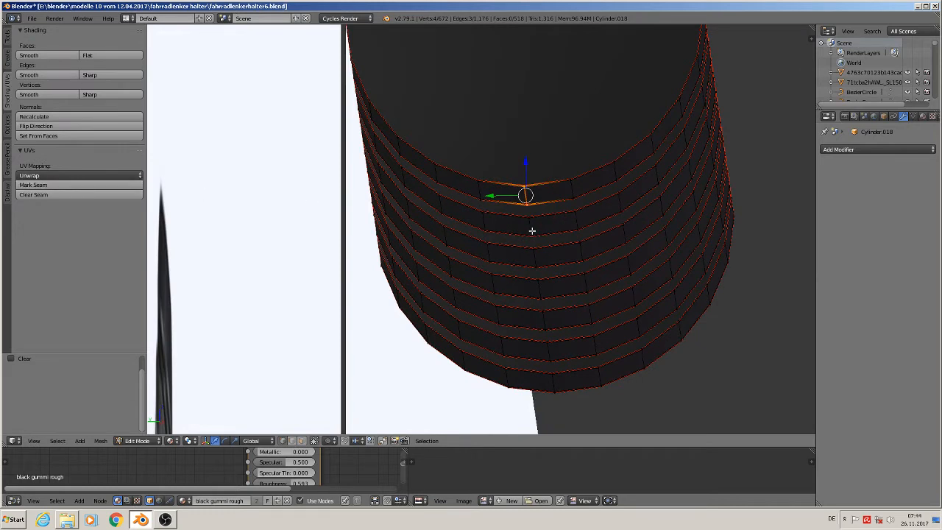
pyautogui.keyDown('alt'); pyautogui.rightClick(529, 226); pyautogui.keyUp('alt')
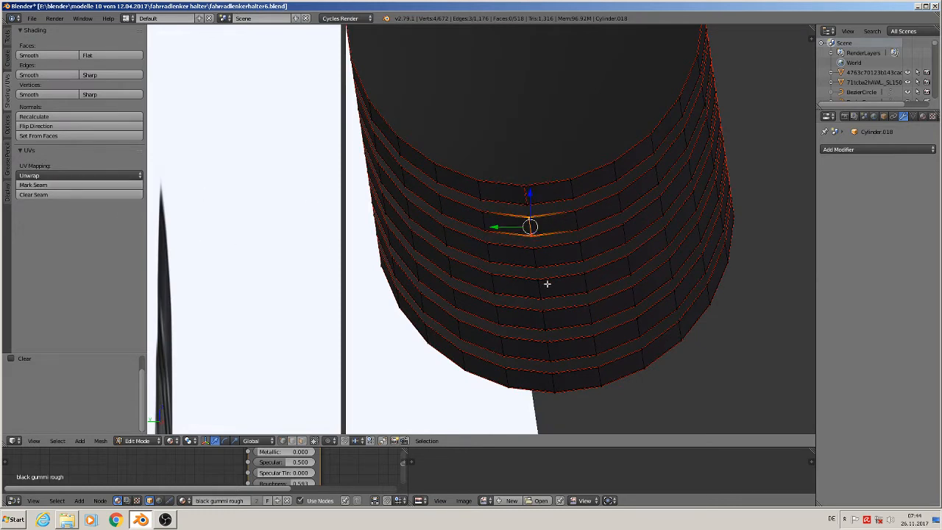
pyautogui.keyDown('alt'); pyautogui.rightClick(536, 261); pyautogui.keyUp('alt')
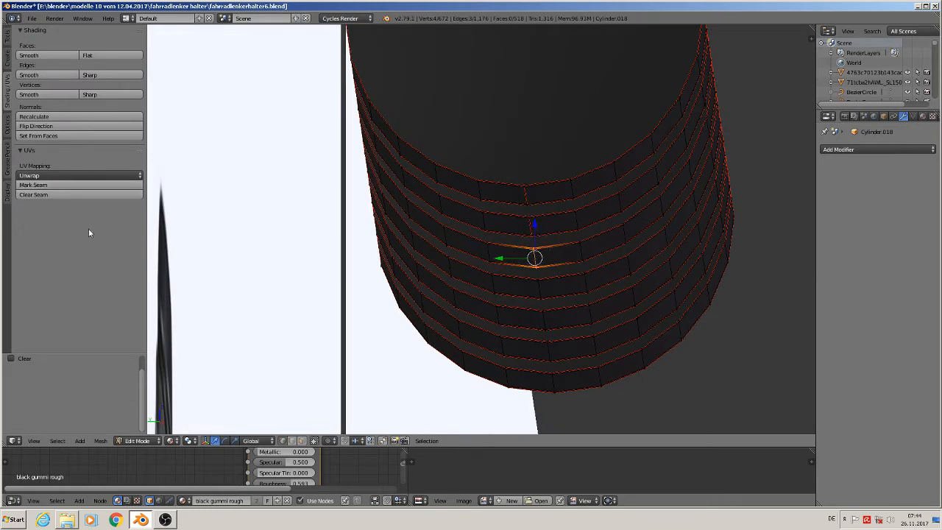
pyautogui.click(41, 186)
# Mark the matching crosswise underside edge on each of the fourth to seventh ribs as a seam.
pyautogui.keyDown('alt'); pyautogui.rightClick(539, 292); pyautogui.keyUp('alt')
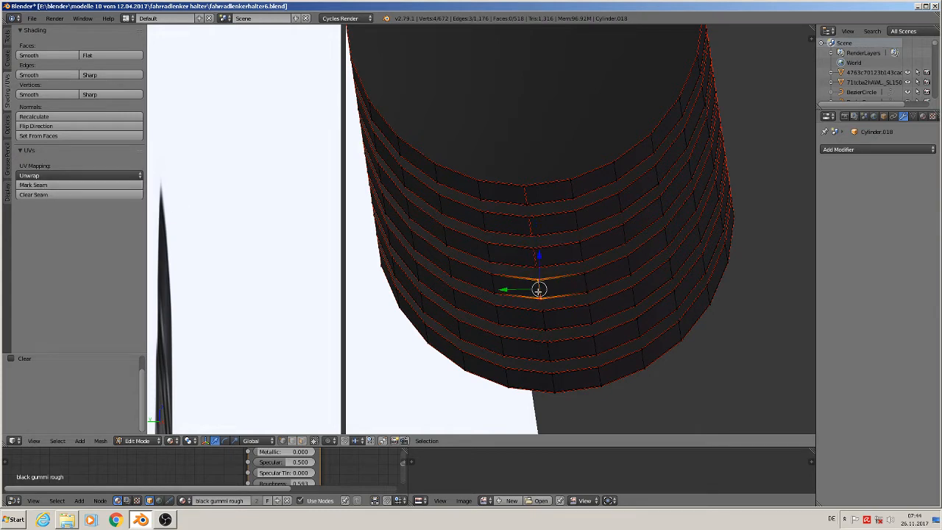
pyautogui.click(42, 186)
pyautogui.keyDown('alt'); pyautogui.rightClick(549, 325); pyautogui.keyUp('alt')
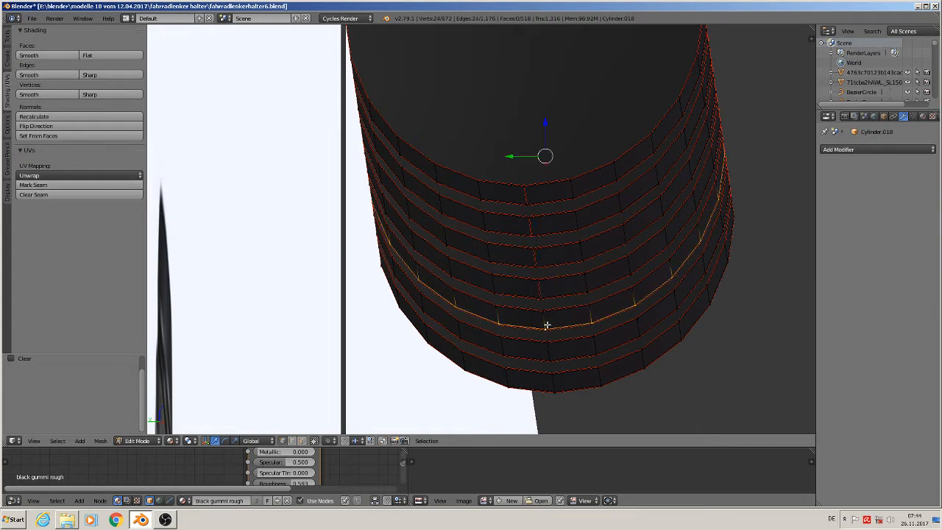
pyautogui.rightClick(543, 320)
pyautogui.click(44, 185)
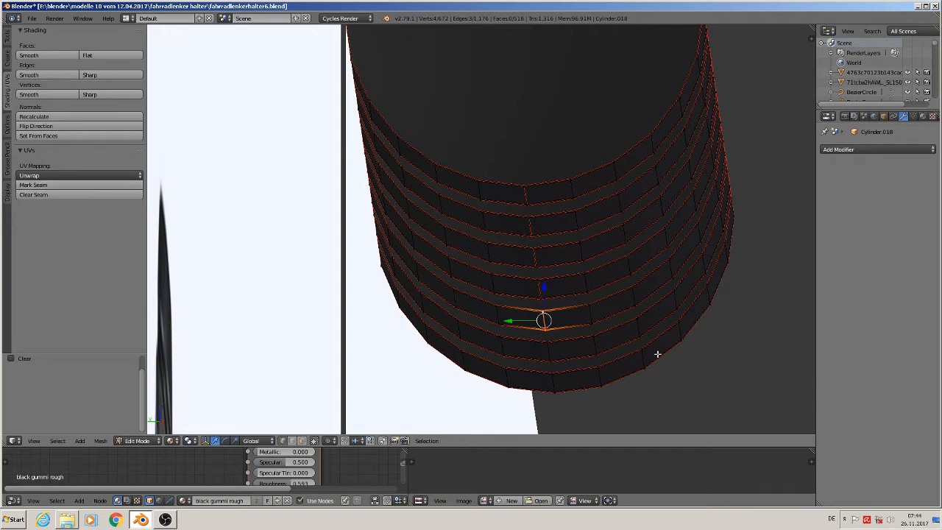
pyautogui.rightClick(549, 354)
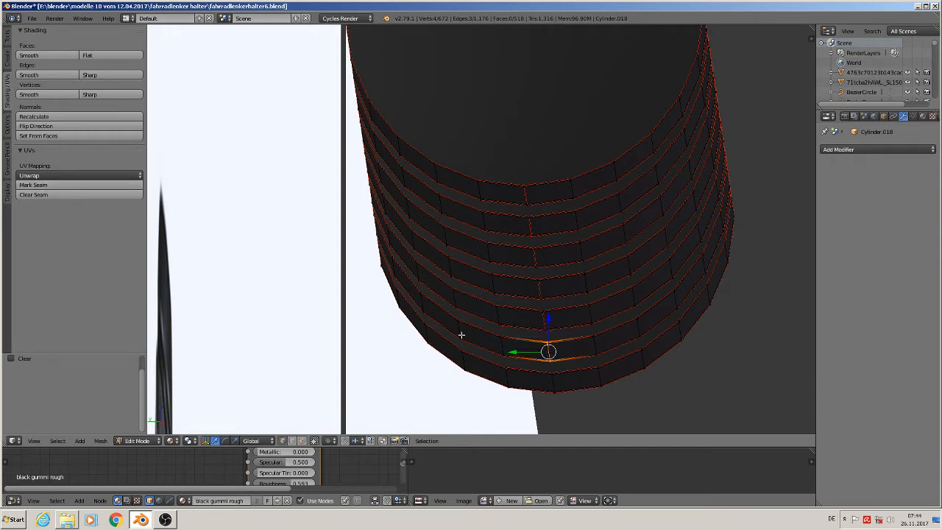
pyautogui.click(106, 185)
pyautogui.rightClick(548, 379)
pyautogui.click(81, 185)
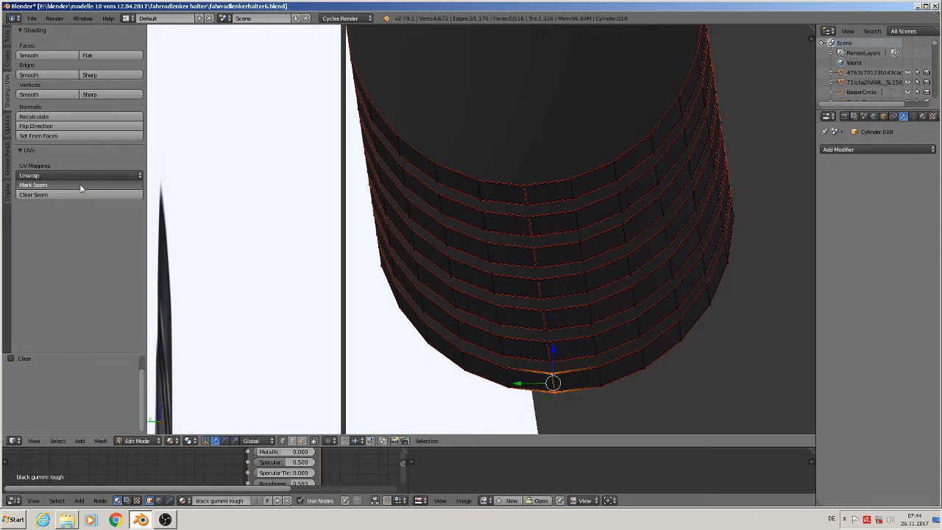
# Select the whole rib mesh and unwrap it along the marked seams.
pyautogui.scroll(-2, 551, 279)
pyautogui.moveTo(582, 258); pyautogui.dragTo(744, 333, button='middle')
pyautogui.scroll(-3, 503, 284)
pyautogui.scroll(3, 744, 332)
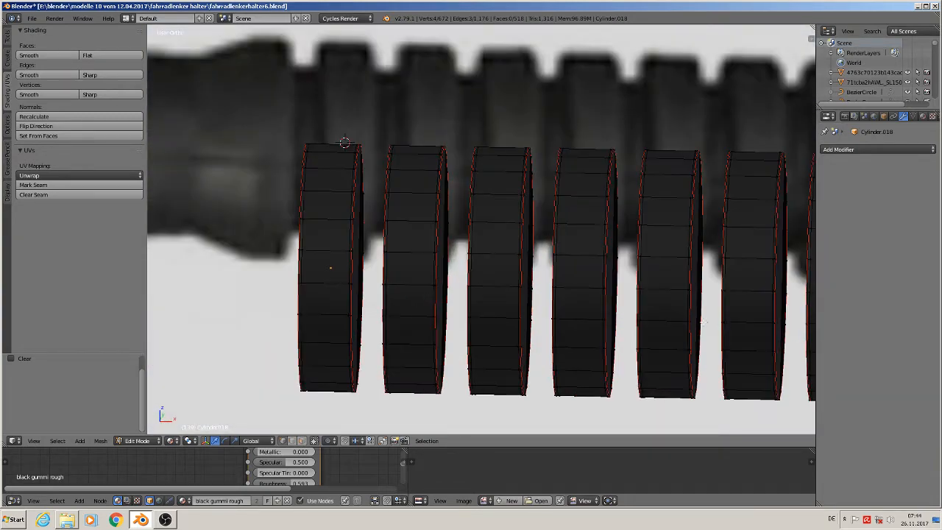
pyautogui.scroll(-2, 682, 299)
pyautogui.press('Tab')
pyautogui.press('Tab')
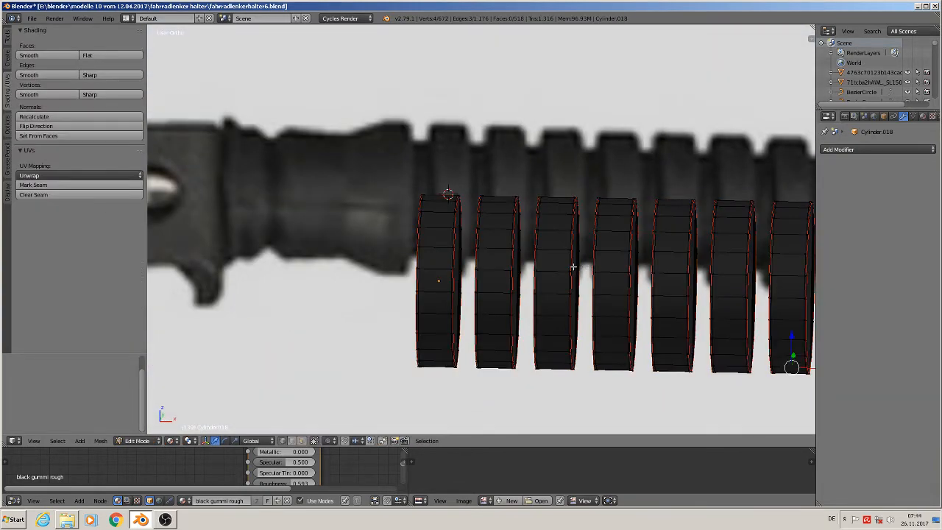
pyautogui.press('a')
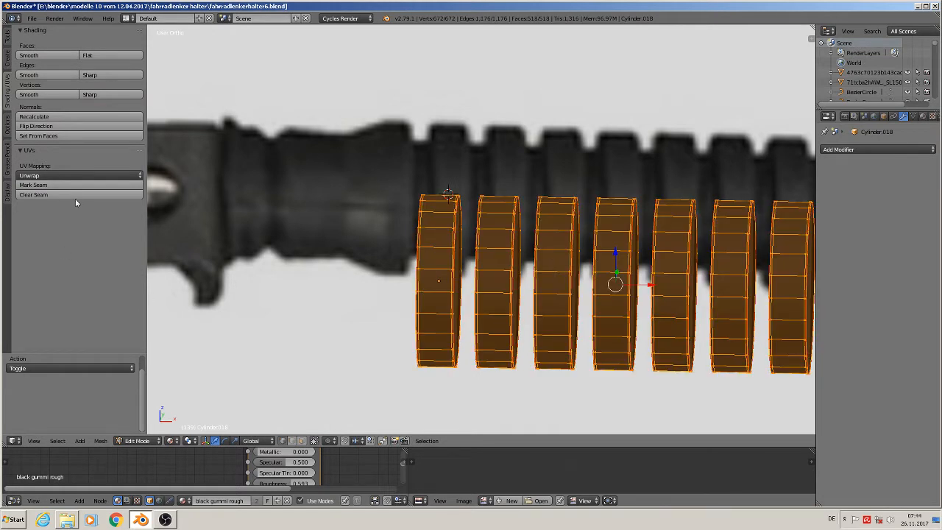
pyautogui.press('u')
pyautogui.click(512, 292)
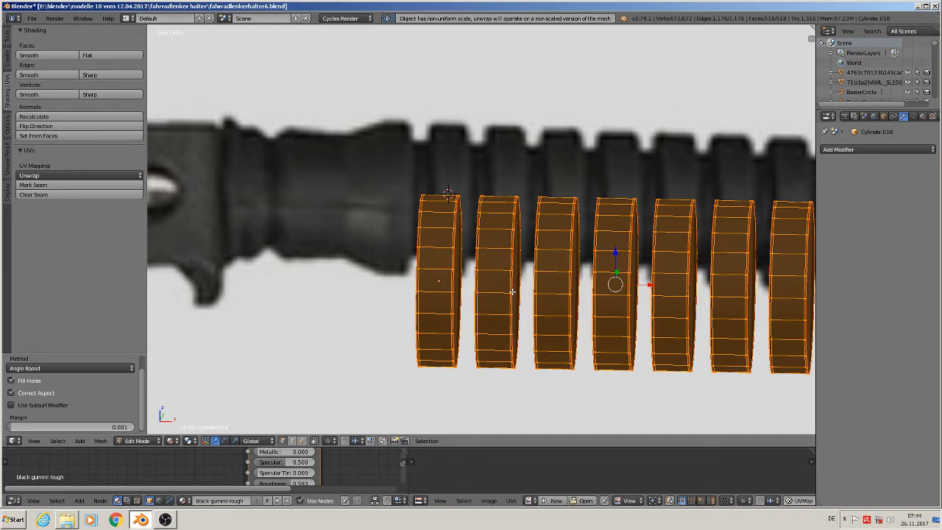
# Apply the rotation and scale of the rib object in Object Mode.
pyautogui.press('Tab')
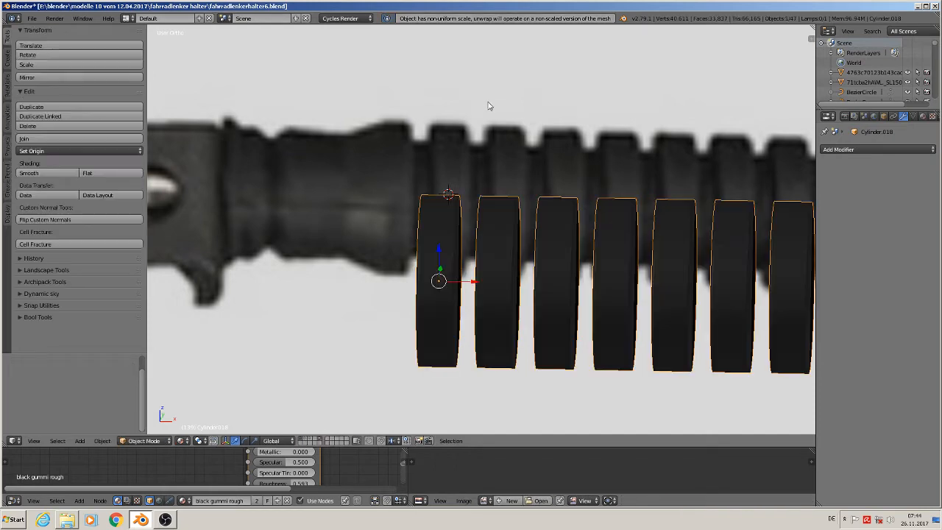
pyautogui.click(102, 440)
pyautogui.moveTo(128, 365)
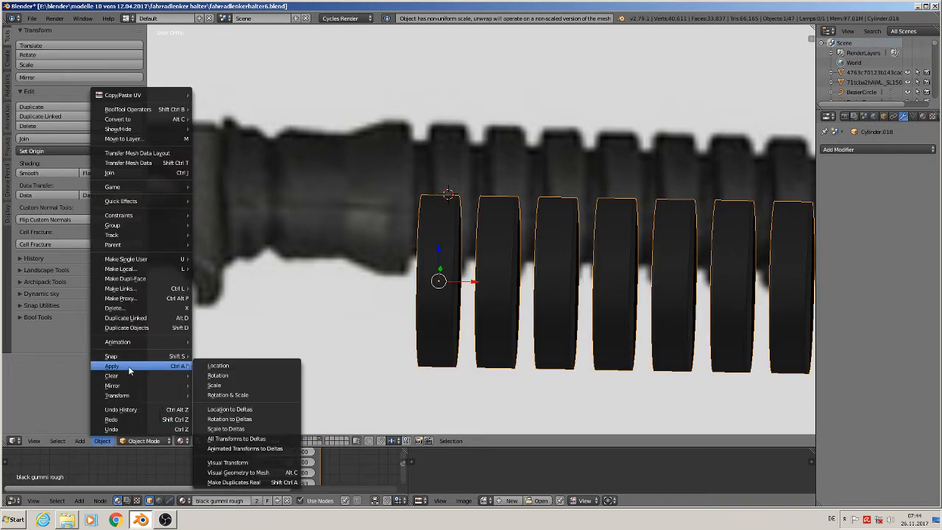
pyautogui.click(237, 399)
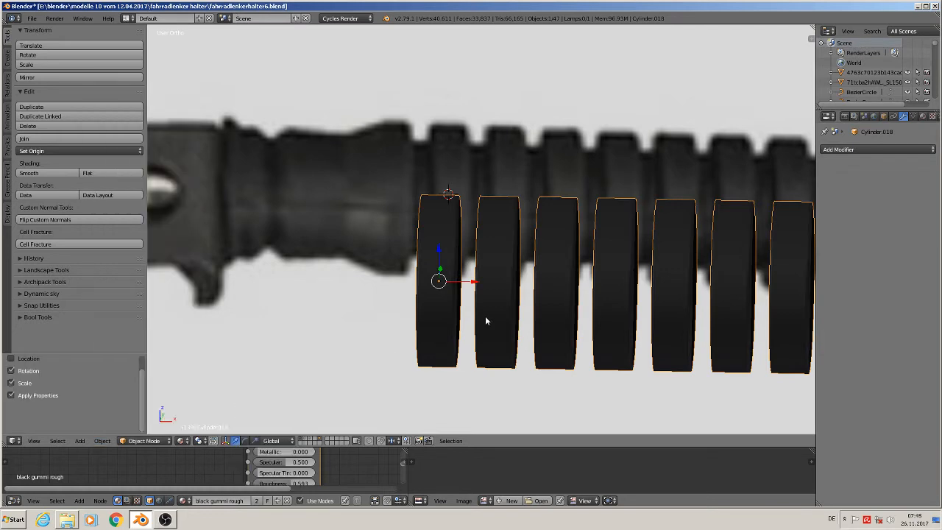
# Unwrap the entire rib mesh again with its applied scale and return to Object Mode.
pyautogui.press('Tab')
pyautogui.press('u')
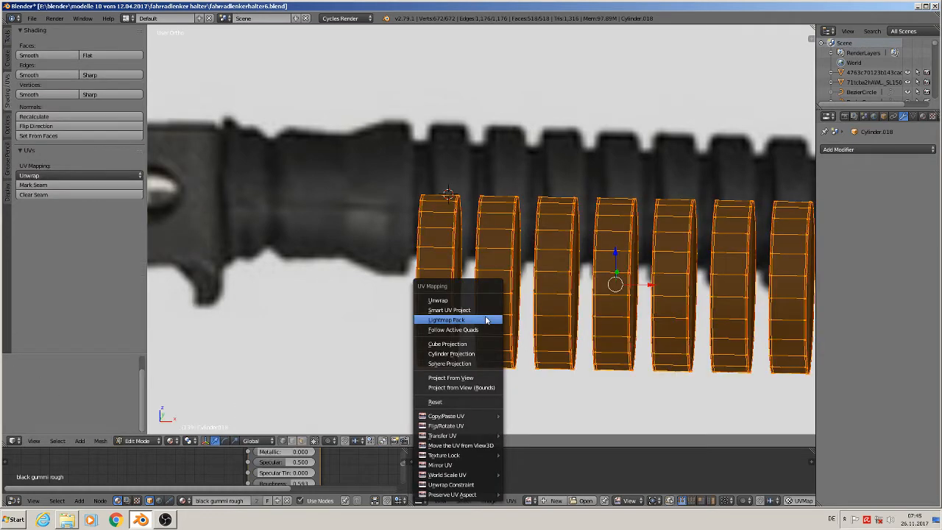
pyautogui.click(478, 301)
pyautogui.press('Tab')
pyautogui.scroll(-5, 481, 294)
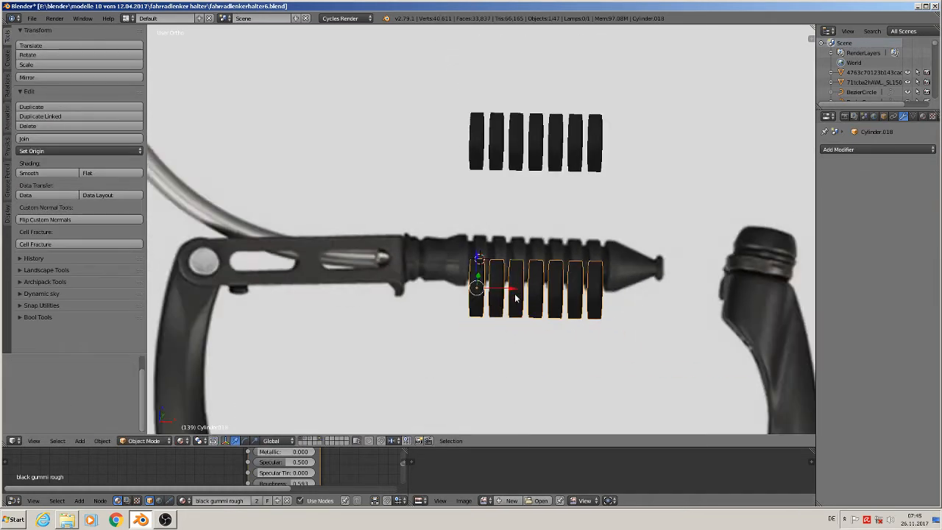
# Move the unwrapped rib object up about 0.063 along Z, clear of the boot in the reference image.
pyautogui.press('KP_1')
pyautogui.scroll(-2, 510, 269)
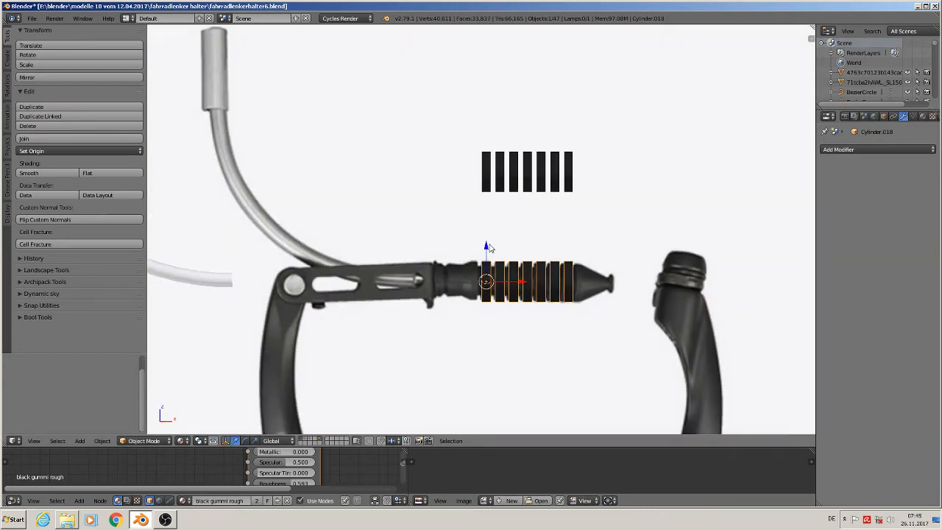
pyautogui.moveTo(487, 248); pyautogui.dragTo(492, 196)
# Move the upper set of ribs that still has its Array modifier to layer 2.
pyautogui.rightClick(491, 166)
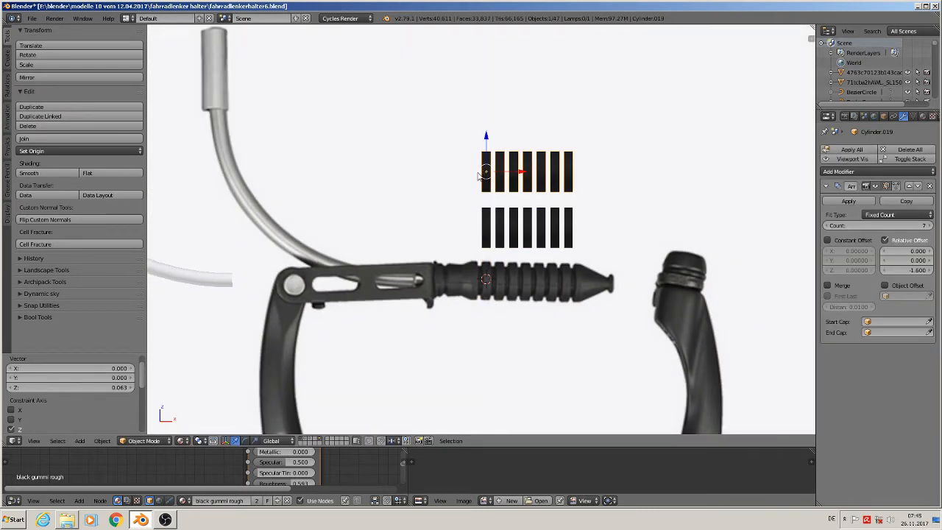
pyautogui.press('x')
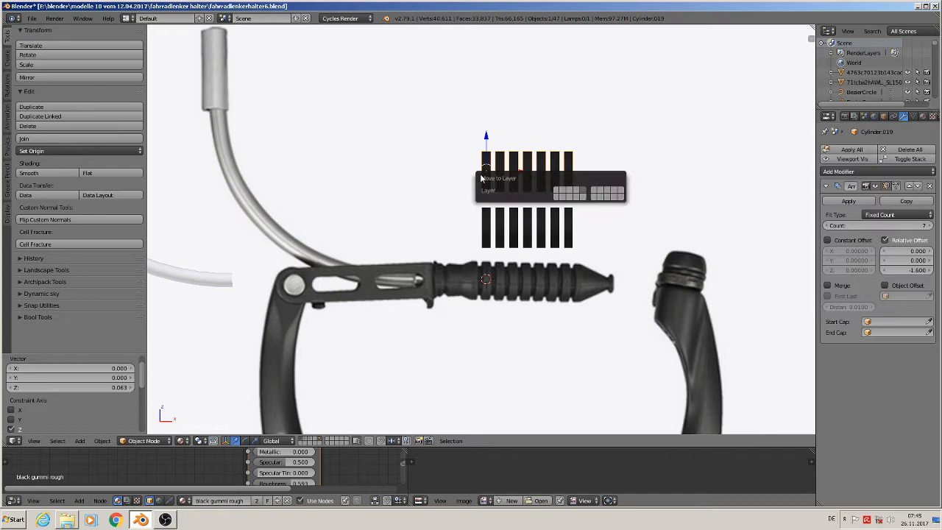
pyautogui.click(564, 191)
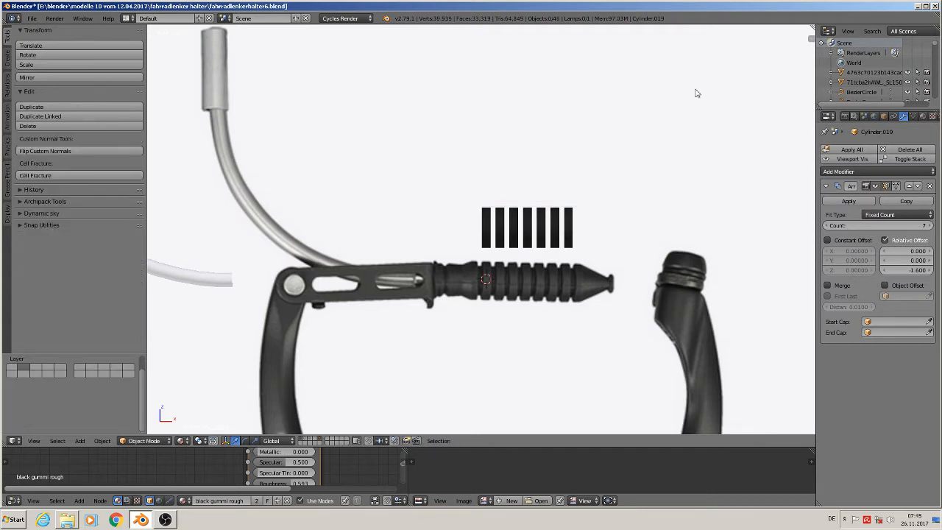
# Start the Screencast Keys display in the 3D view.
pyautogui.press('n')
pyautogui.click(769, 229)
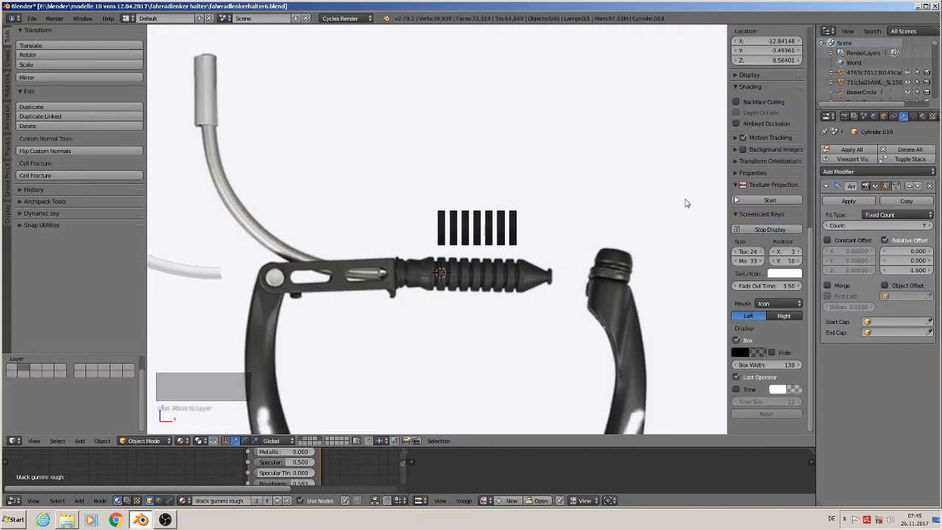
pyautogui.press('m')
pyautogui.press('n')
# Place the 3D cursor where the rubber boot meets the brake arm and add a mesh circle with 24 vertices there.
pyautogui.scroll(-2, 574, 199)
pyautogui.scroll(3, 524, 243)
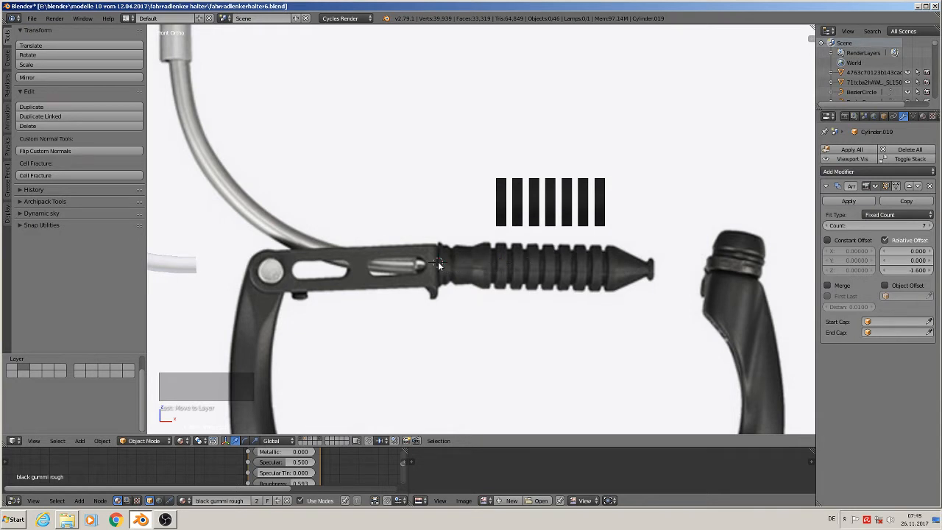
pyautogui.scroll(5, 439, 266)
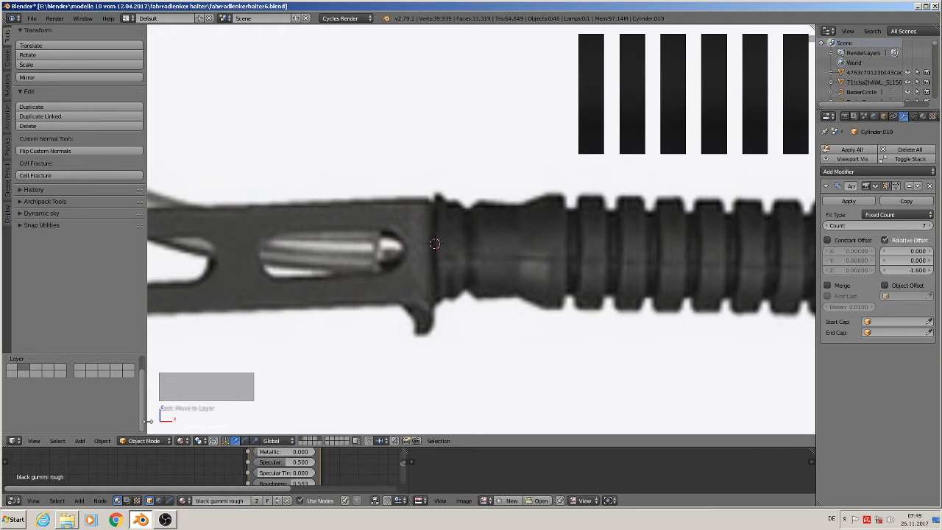
pyautogui.click(80, 440)
pyautogui.moveTo(111, 429)
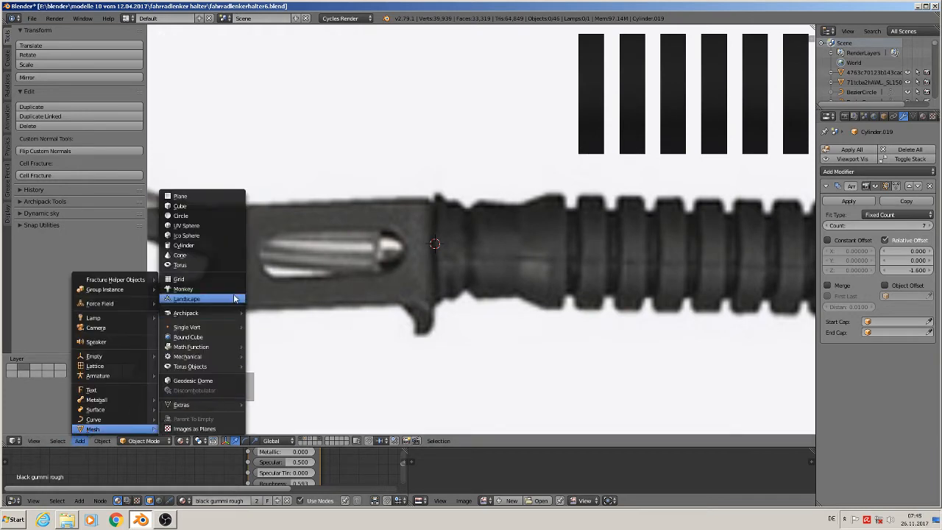
pyautogui.click(205, 214)
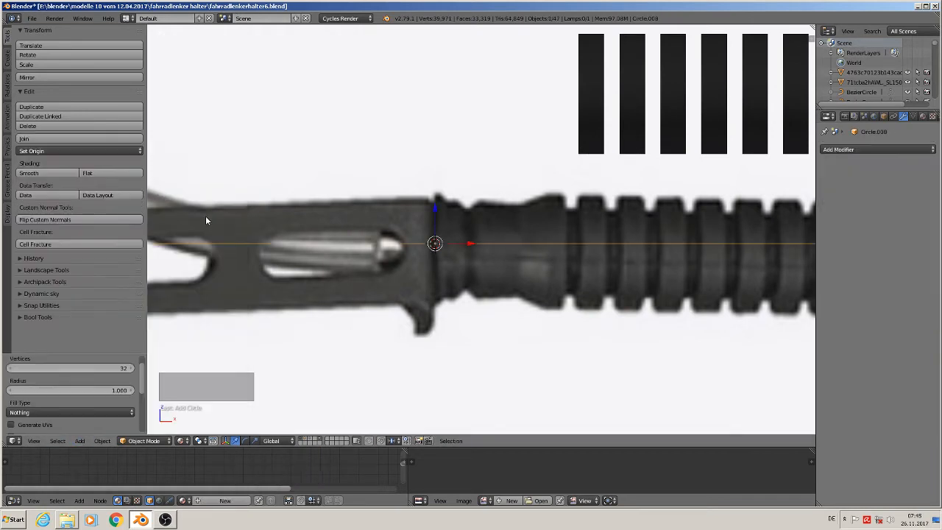
pyautogui.click(99, 367)
pyautogui.write('24')
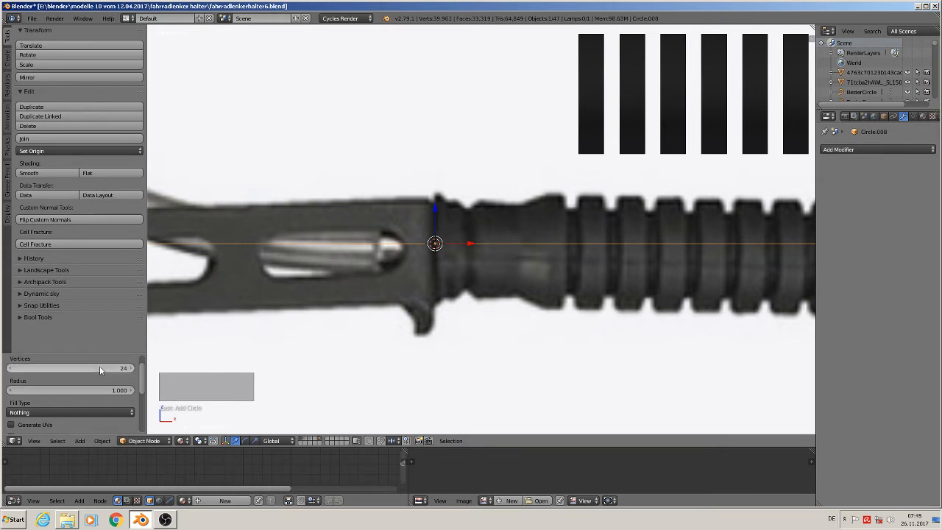
pyautogui.press('Return')
# Rotate the circle 90° about Y and scale it down to the diameter of the boot's collar in the reference.
pyautogui.write('r')
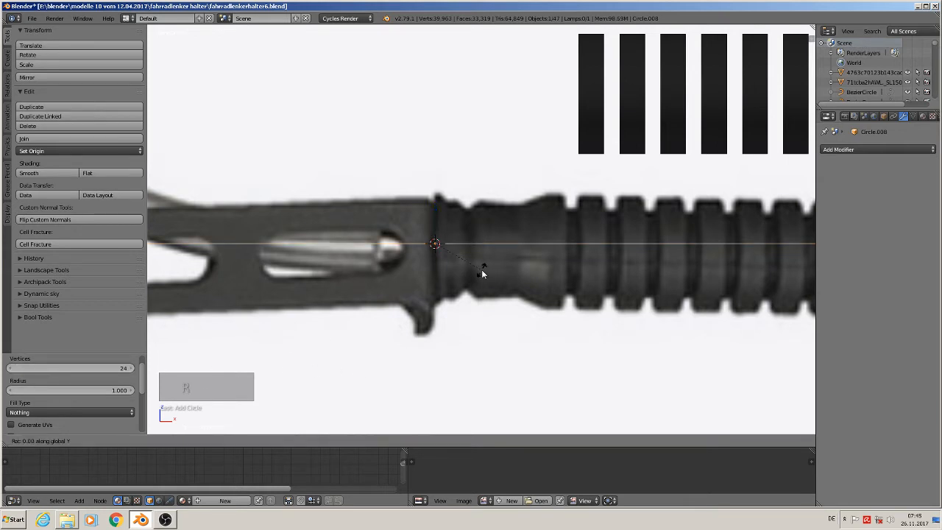
pyautogui.write('y90')
pyautogui.press('Return')
pyautogui.press('s')
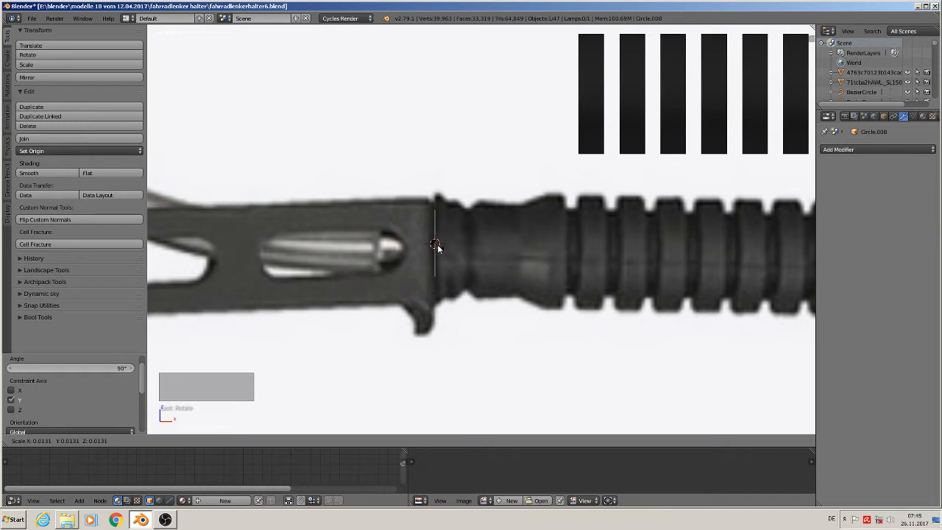
pyautogui.click(439, 250)
pyautogui.scroll(1, 503, 359)
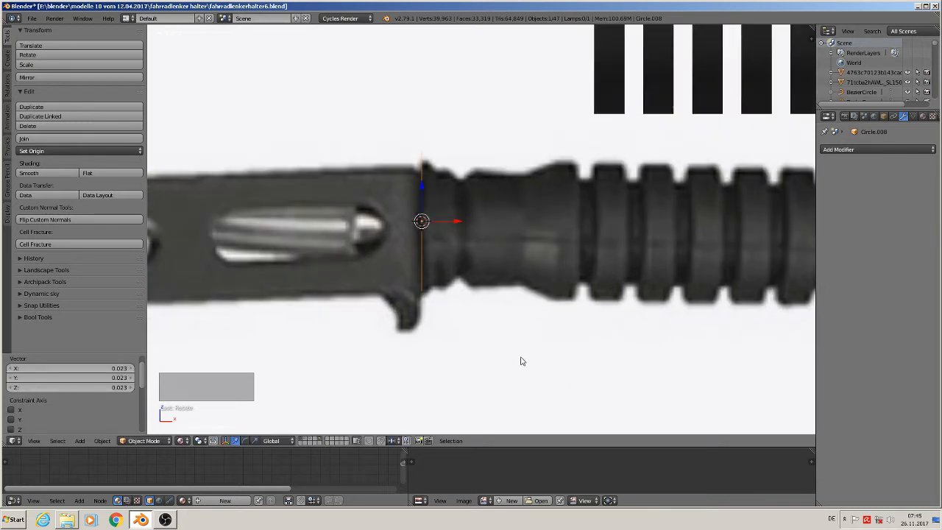
pyautogui.press('s')
pyautogui.click(505, 346)
# Extrude the circle about 0.002 along X as a thin rim, adding a second ring about 0.003 farther scaled to about 0.784.
pyautogui.scroll(2, 437, 258)
pyautogui.keyDown('shift'); pyautogui.moveTo(436, 256); pyautogui.dragTo(374, 306, button='middle'); pyautogui.keyUp('shift')
pyautogui.press('Tab')
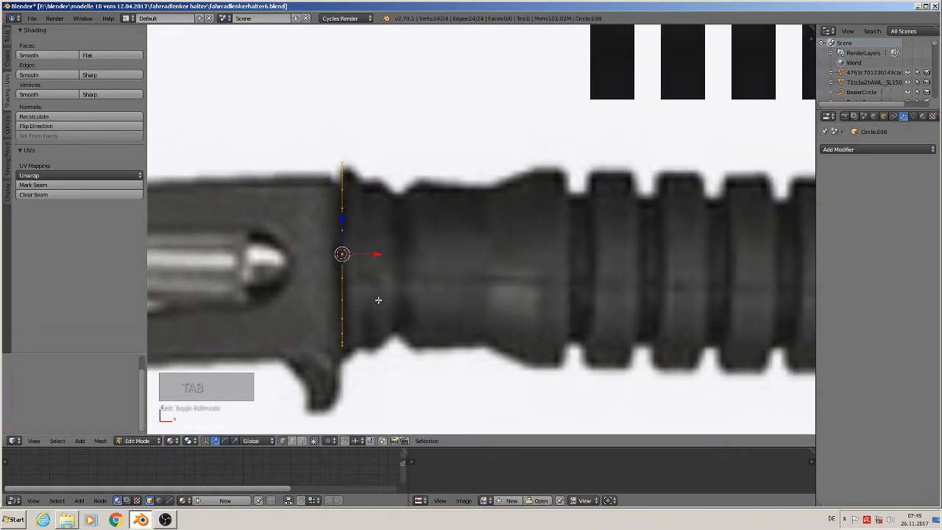
pyautogui.press('e')
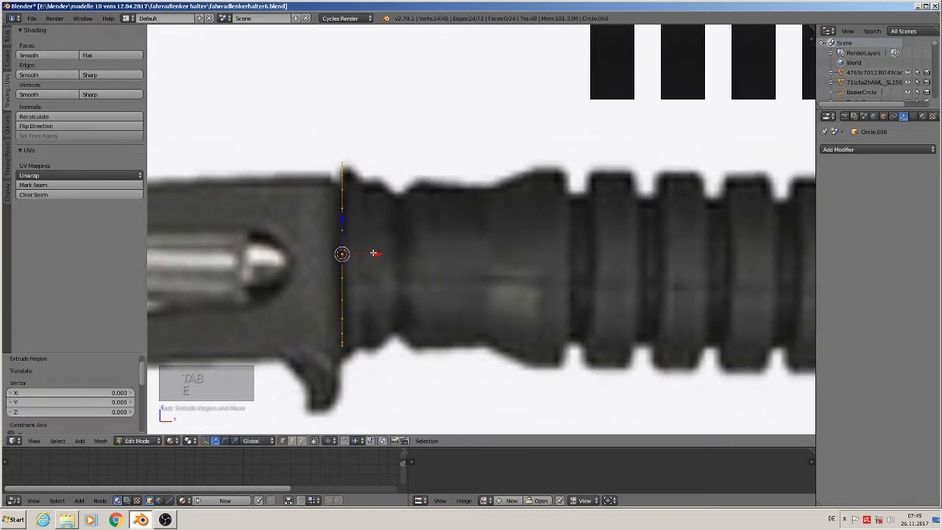
pyautogui.click(381, 254)
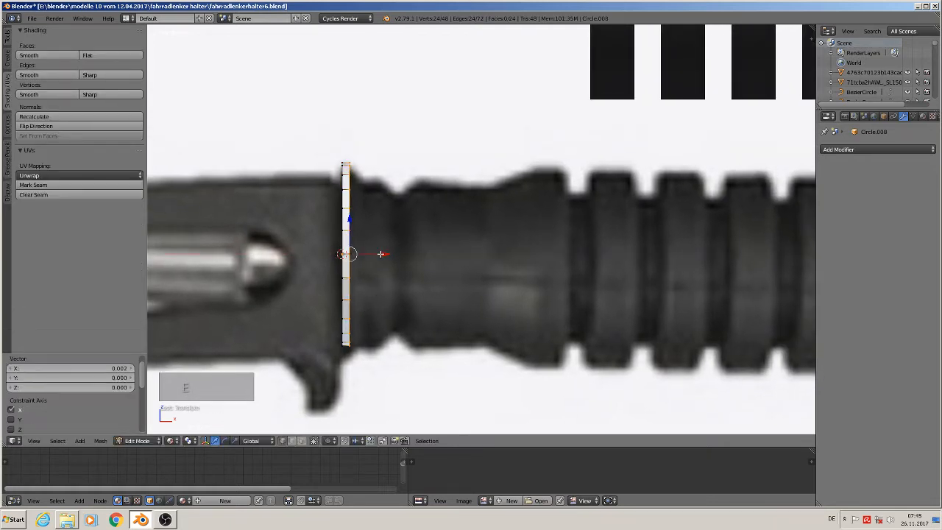
pyautogui.press('e')
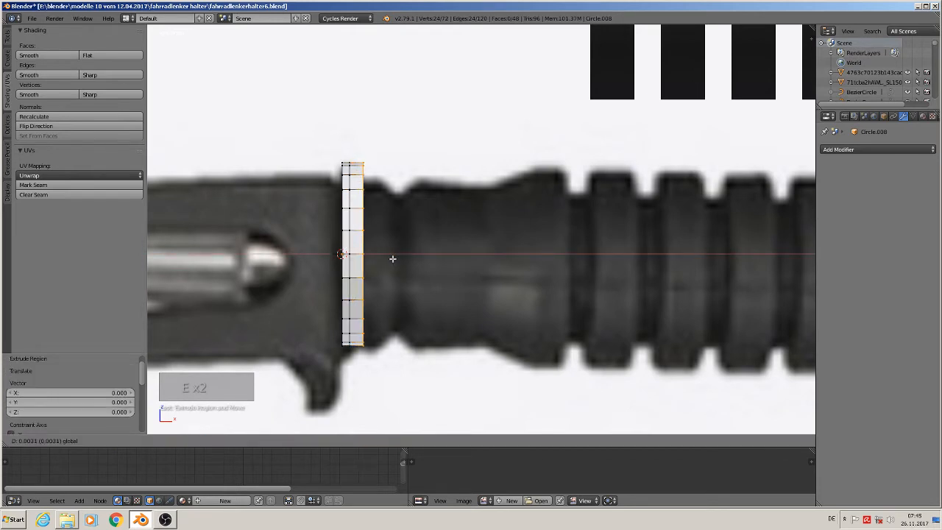
pyautogui.click(390, 258)
pyautogui.press('s')
pyautogui.click(386, 282)
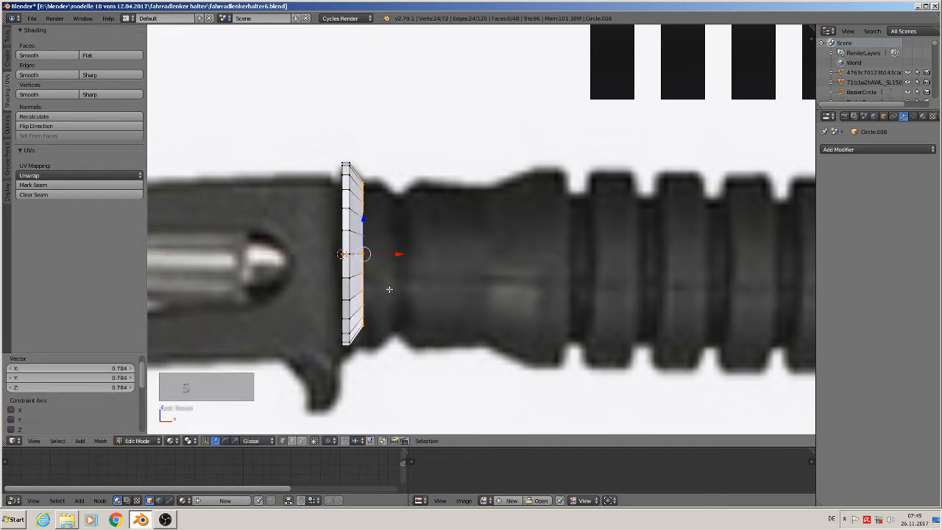
# Extrude a straight collar section about 0.004 along X and taper a further extrusion to a scale of about 0.778 at the groove.
pyautogui.press('e')
pyautogui.rightClick(385, 281)
pyautogui.press('g')
pyautogui.press('x')
pyautogui.click(412, 257)
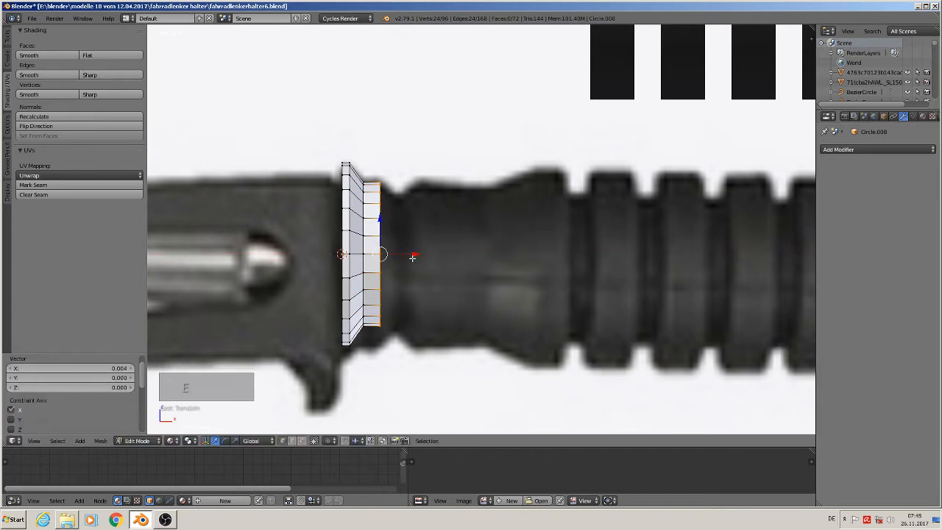
pyautogui.press('e')
pyautogui.press('x')
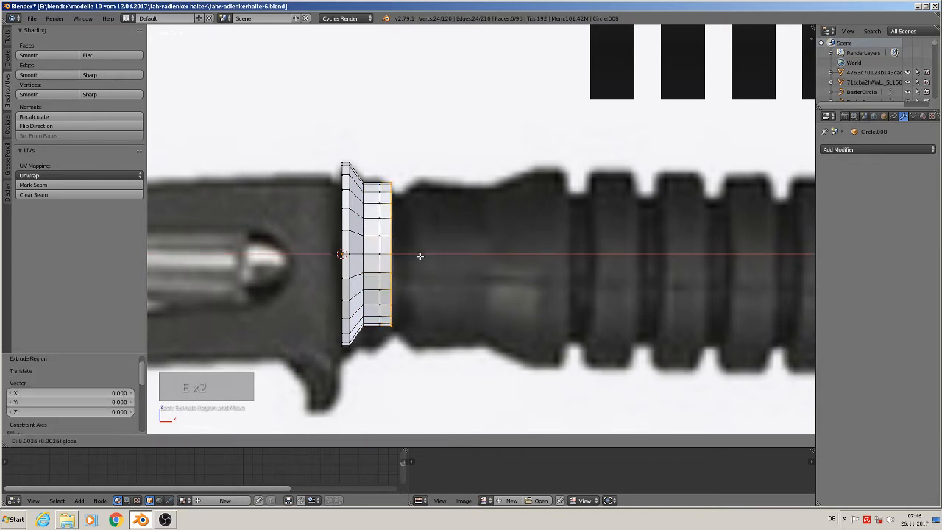
pyautogui.click(421, 257)
pyautogui.press('s')
pyautogui.click(421, 262)
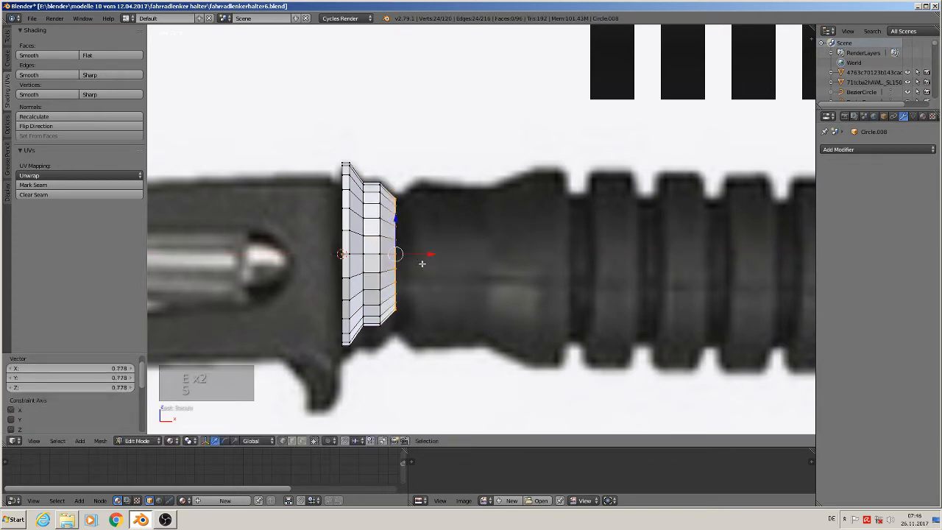
# Extrude the groove ring about 0.004 along X and scale its end up by about 1.14.
pyautogui.press('e')
pyautogui.press('x')
pyautogui.click(431, 258)
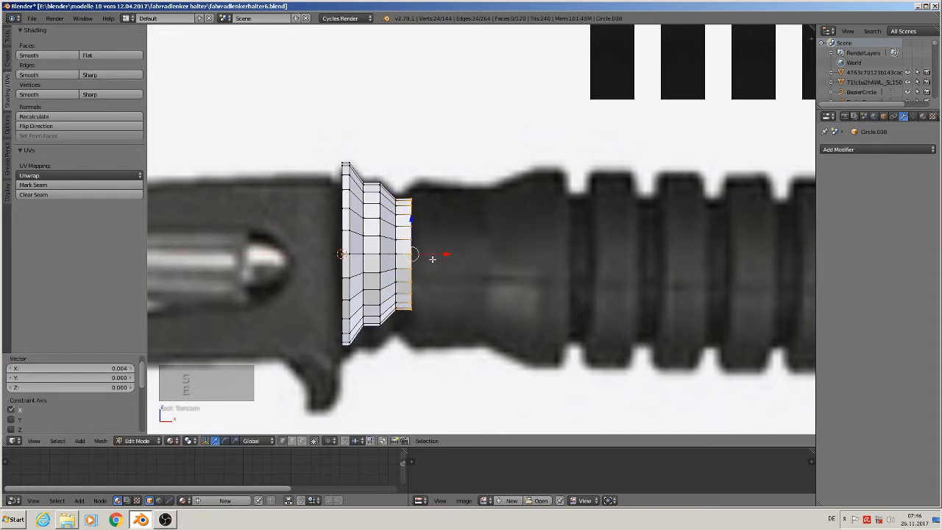
pyautogui.press('s')
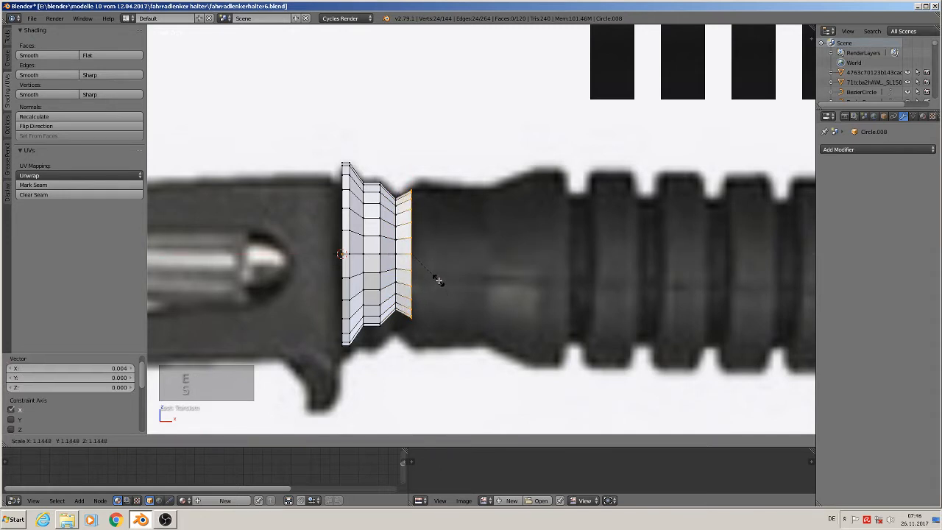
pyautogui.click(439, 280)
# Extrude the end ring about 0.018 along X to form the boot's straight neck.
pyautogui.press('e')
pyautogui.rightClick(434, 271)
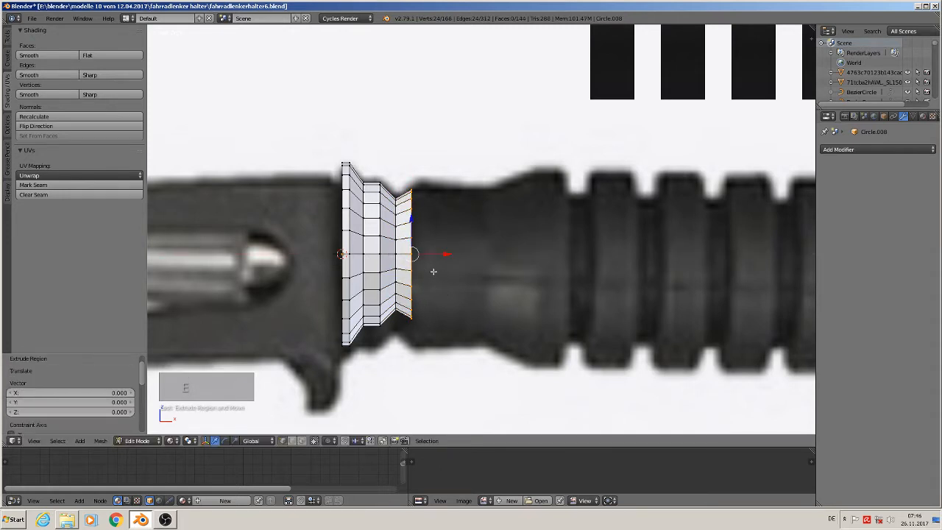
pyautogui.click(444, 259)
pyautogui.moveTo(443, 256); pyautogui.dragTo(524, 261)
# Extrude the neck's end about 0.009 along X and scale the ring up by about 1.314 to flare toward the ribs.
pyautogui.keyDown('shift'); pyautogui.moveTo(559, 298); pyautogui.dragTo(393, 291, button='middle'); pyautogui.keyUp('shift')
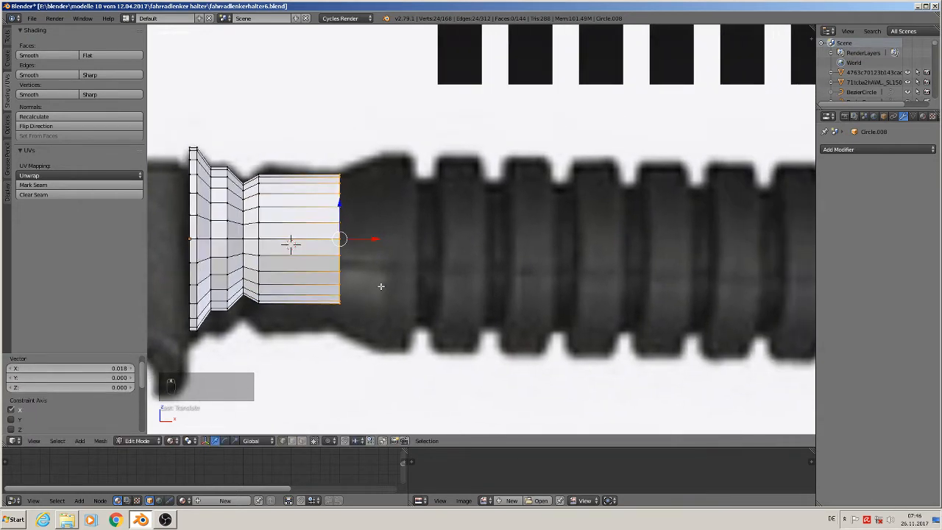
pyautogui.press('e')
pyautogui.rightClick(380, 285)
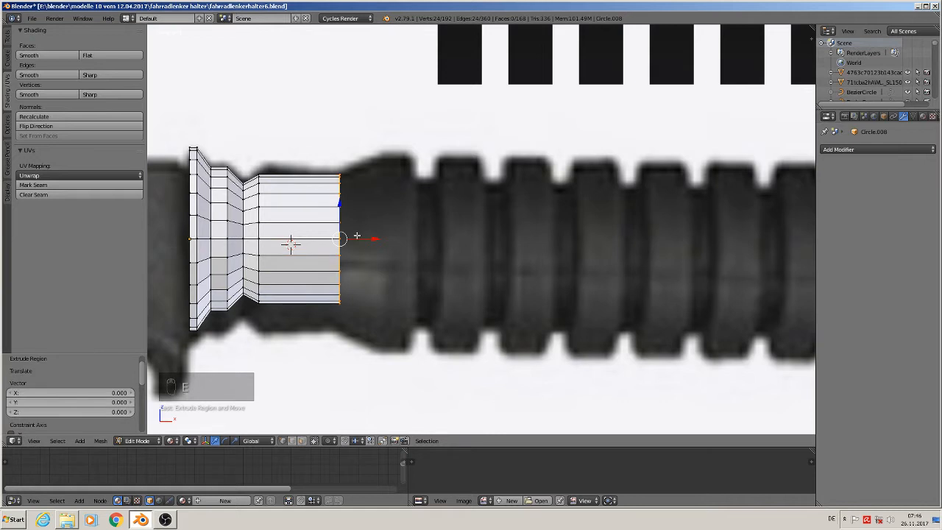
pyautogui.moveTo(356, 235); pyautogui.dragTo(413, 243)
pyautogui.press('s')
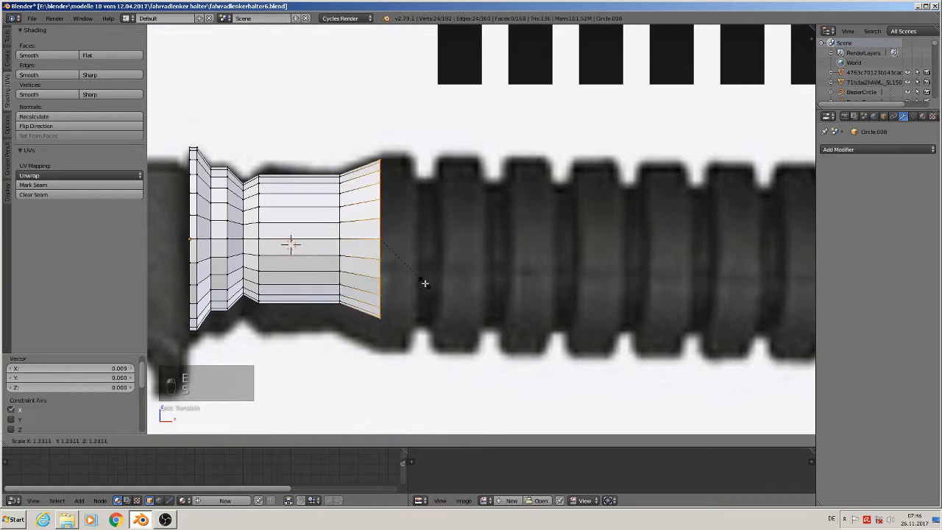
pyautogui.click(425, 286)
# Extrude the flared end about 0.008 along X and extrude its edge inward at a scale of about 0.676.
pyautogui.press('e')
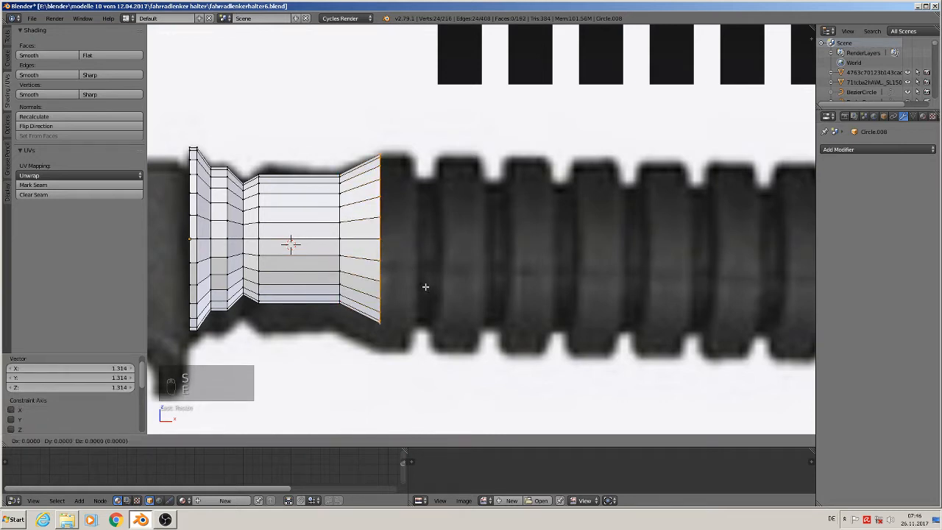
pyautogui.rightClick(424, 284)
pyautogui.moveTo(414, 240); pyautogui.dragTo(447, 245)
pyautogui.press('e')
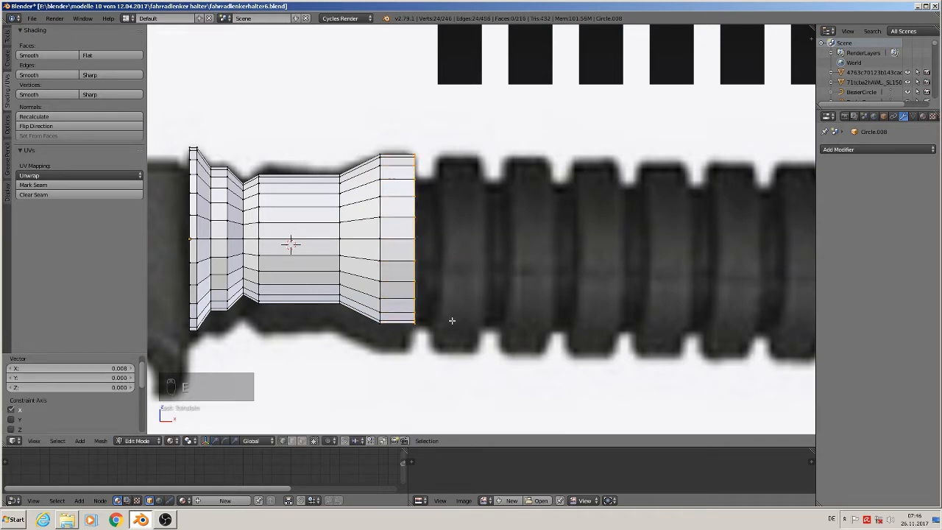
pyautogui.press('s')
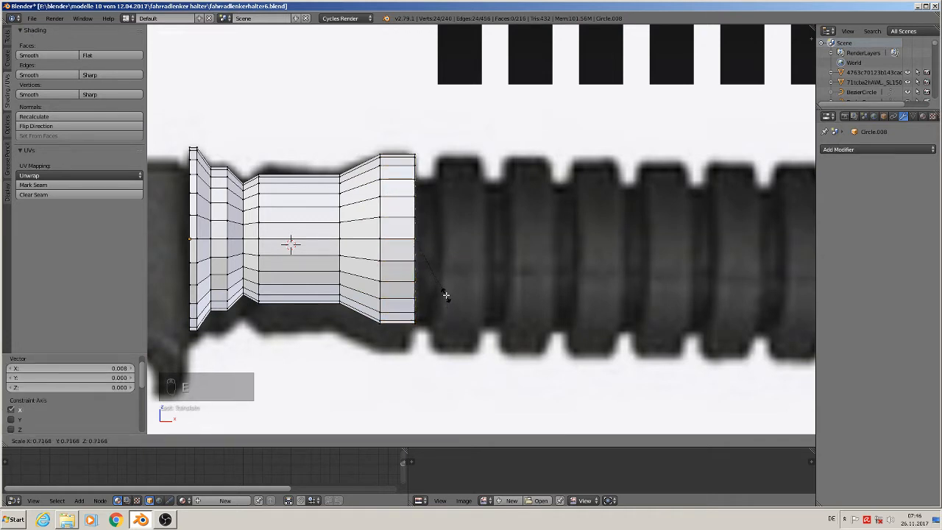
pyautogui.click(446, 293)
# Extrude the inner ring about 0.113 along X as the ribbed section's core, up to the start of the cone tip.
pyautogui.scroll(-2, 511, 361)
pyautogui.keyDown('shift'); pyautogui.moveTo(511, 360); pyautogui.dragTo(266, 296, button='middle'); pyautogui.keyUp('shift')
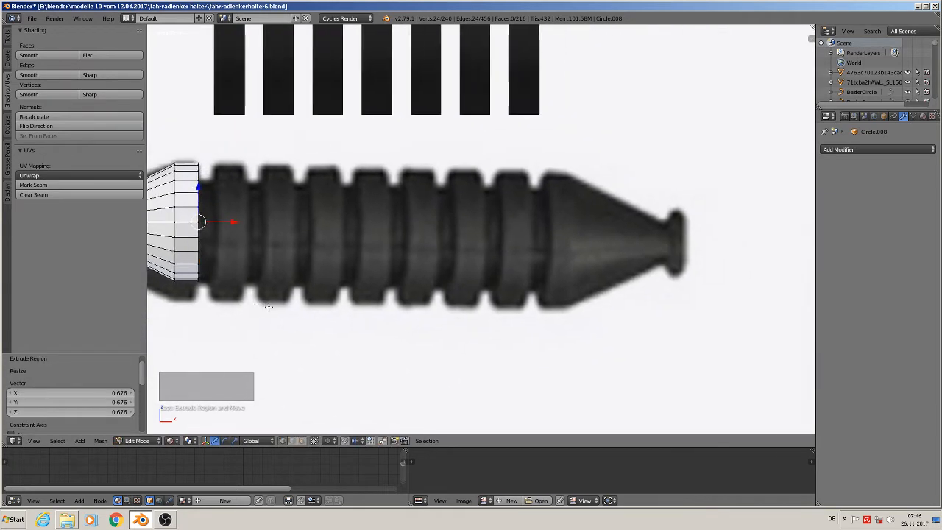
pyautogui.scroll(-1, 267, 304)
pyautogui.press('e')
pyautogui.rightClick(258, 279)
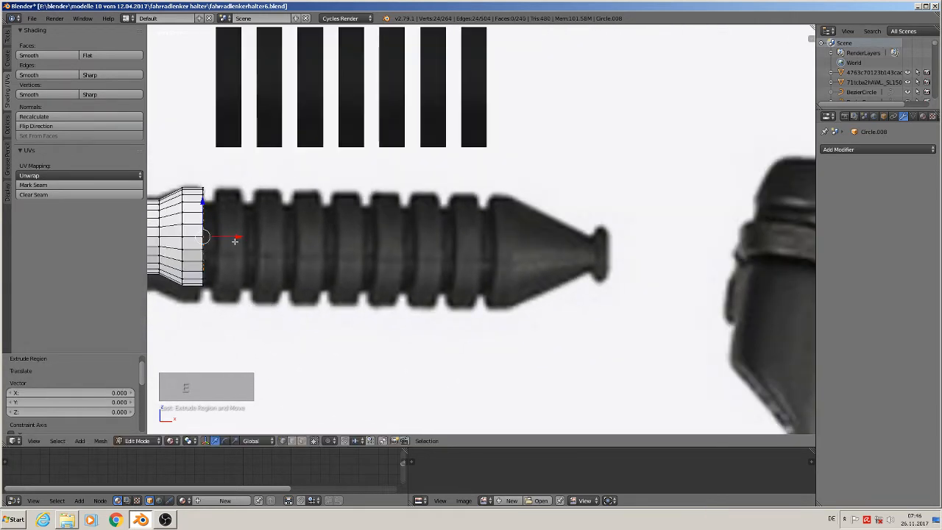
pyautogui.press('g')
pyautogui.press('x')
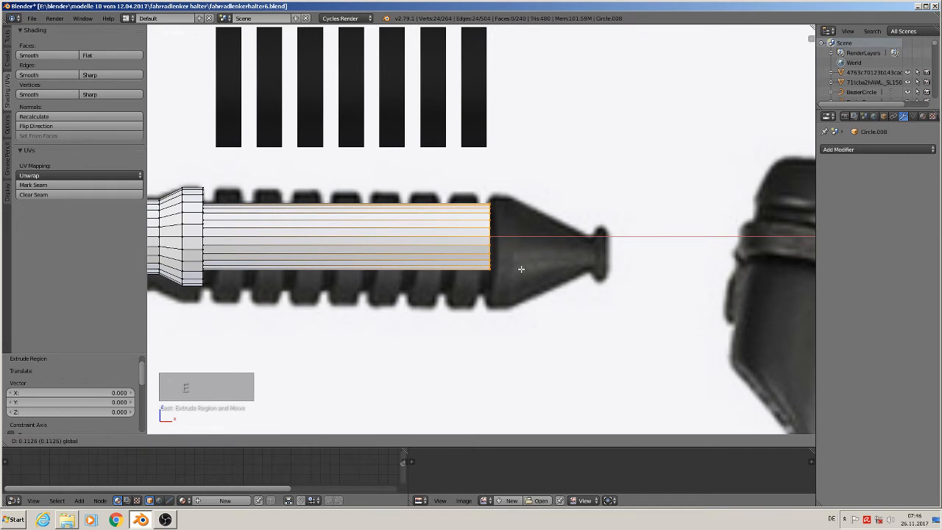
pyautogui.click(521, 269)
# Extrude the core's end ring outward at a scale of about 1.286 and extrude it about 0.009 along X as the cone's base collar.
pyautogui.scroll(3, 521, 269)
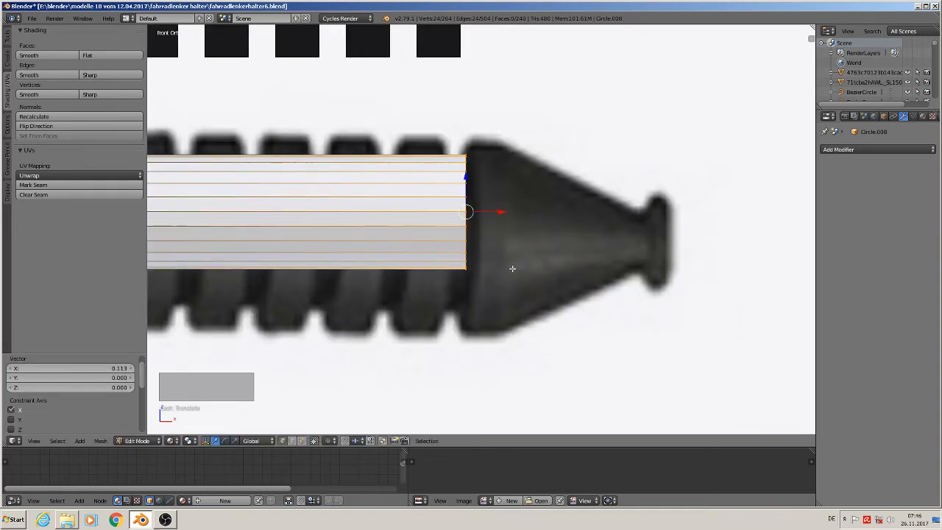
pyautogui.press('e')
pyautogui.press('s')
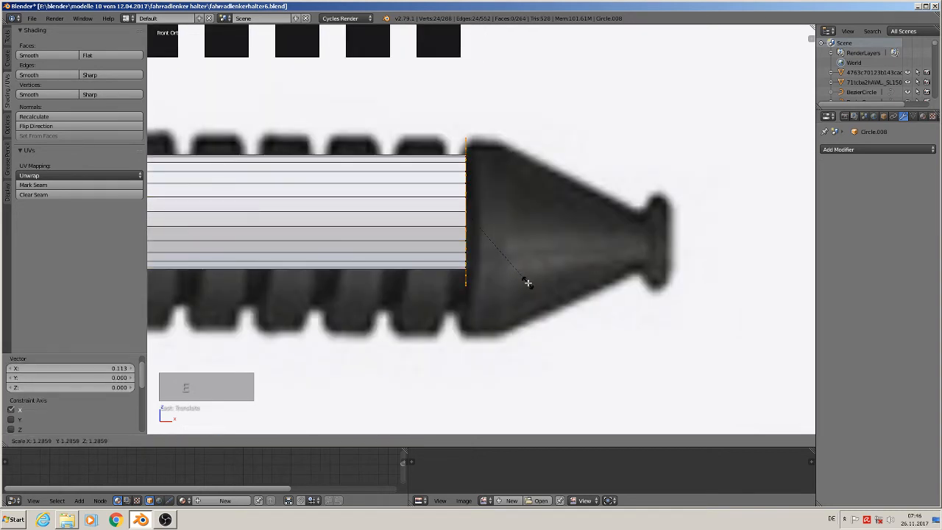
pyautogui.click(528, 282)
pyautogui.press('e')
pyautogui.rightClick(521, 273)
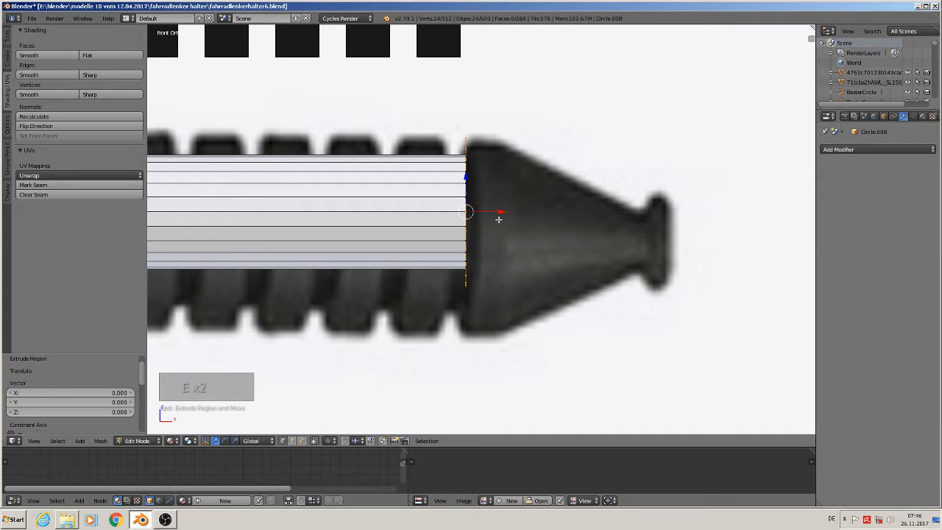
pyautogui.press('g')
pyautogui.press('x')
pyautogui.click(538, 222)
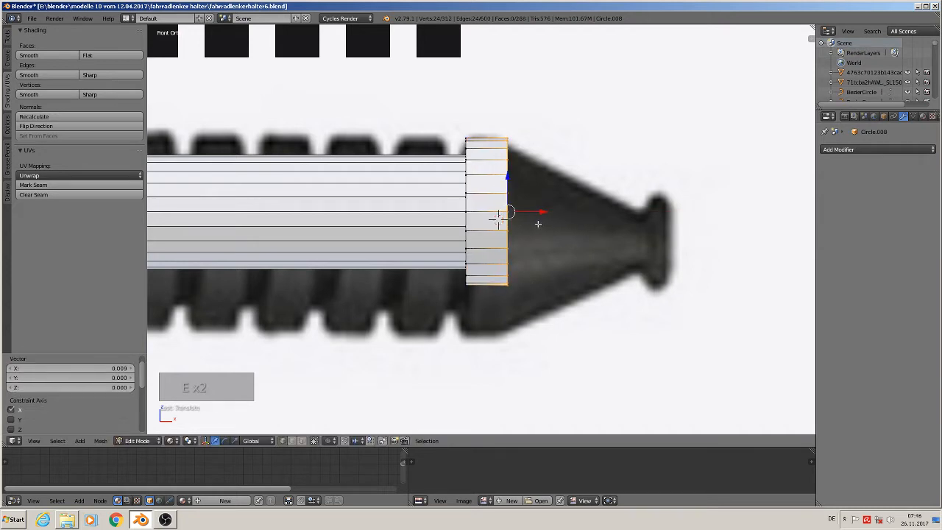
# Extrude the collar's end about 0.030 along X and scale the ring down to about 0.29 to taper the cone tip.
pyautogui.press('e')
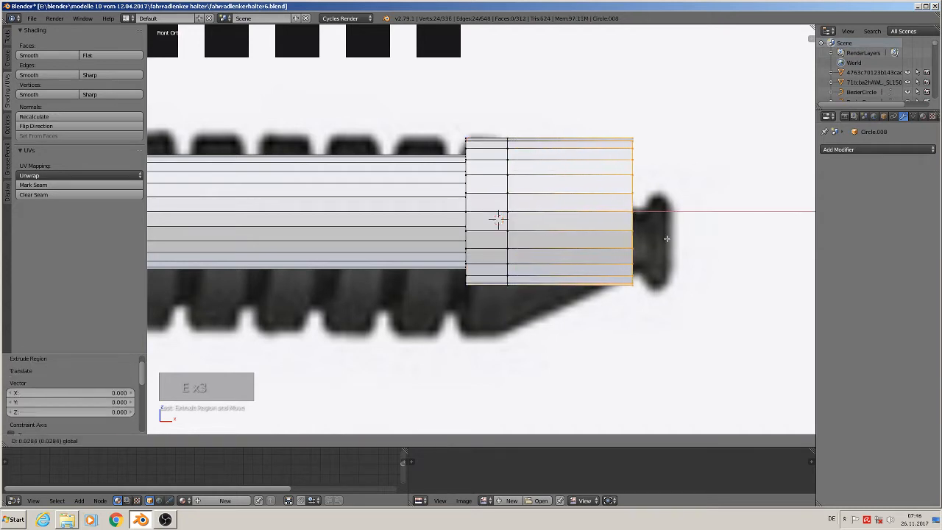
pyautogui.click(674, 251)
pyautogui.press('s')
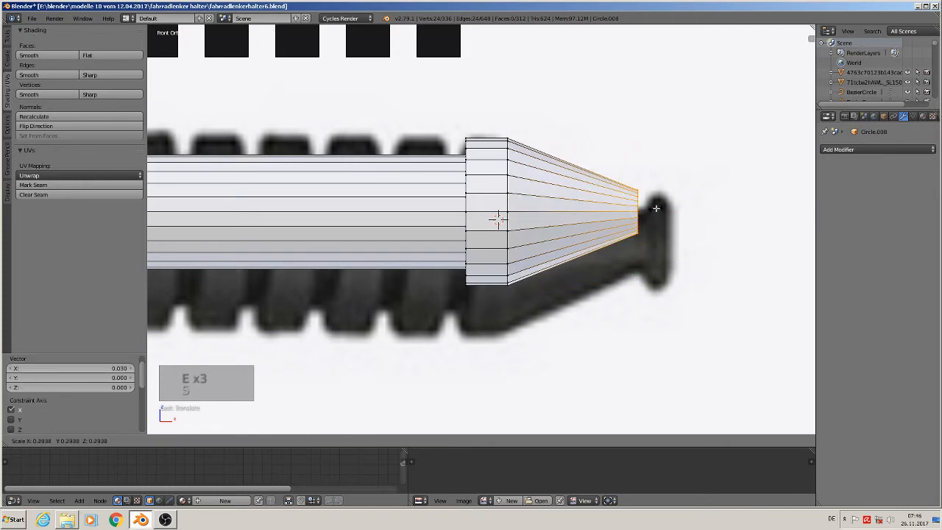
pyautogui.click(650, 201)
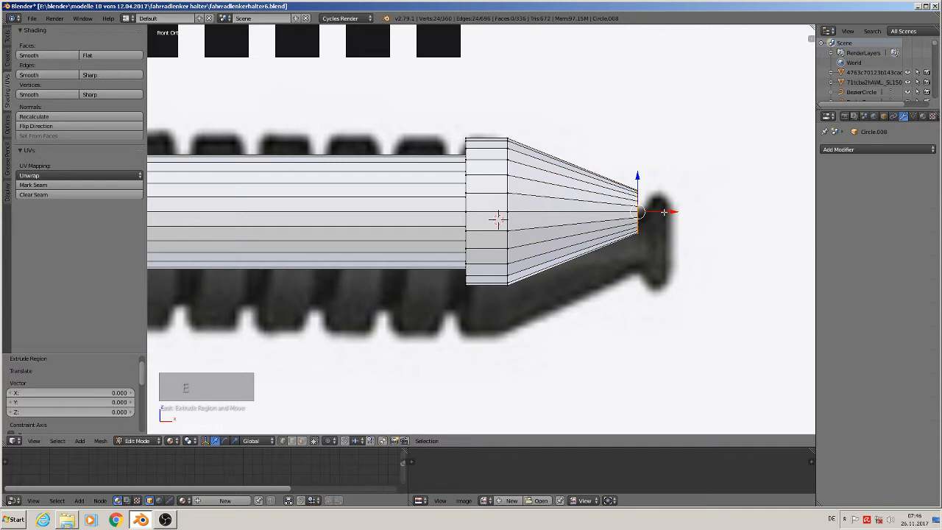
# Extrude the cone's end about 0.002 along X, scale the ring up by about 1.32, and extrude another 0.002 along X.
pyautogui.moveTo(663, 212); pyautogui.dragTo(674, 215)
pyautogui.press('s')
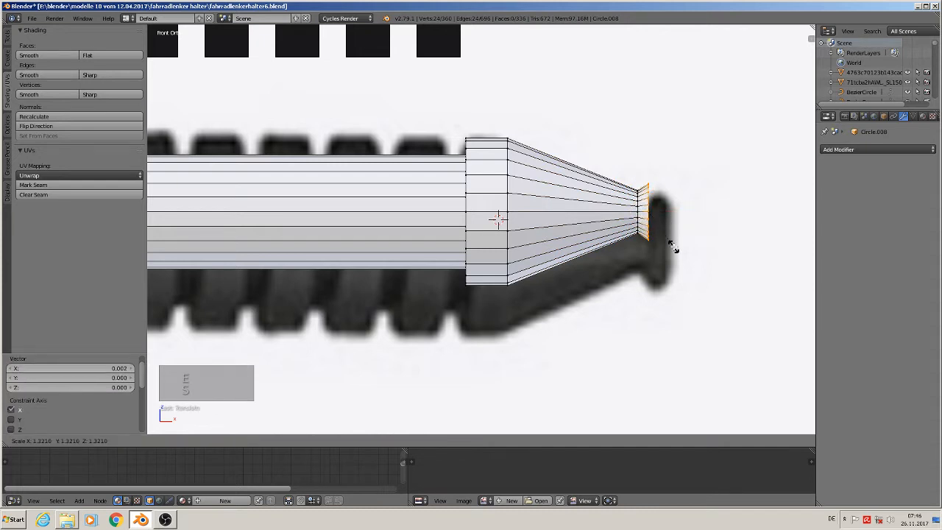
pyautogui.click(673, 248)
pyautogui.press('e')
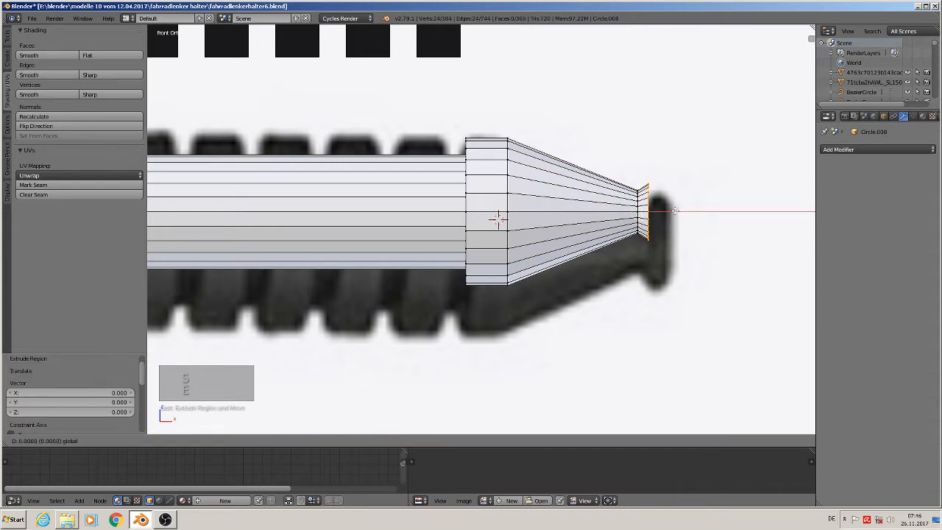
pyautogui.click(675, 212)
pyautogui.press('s')
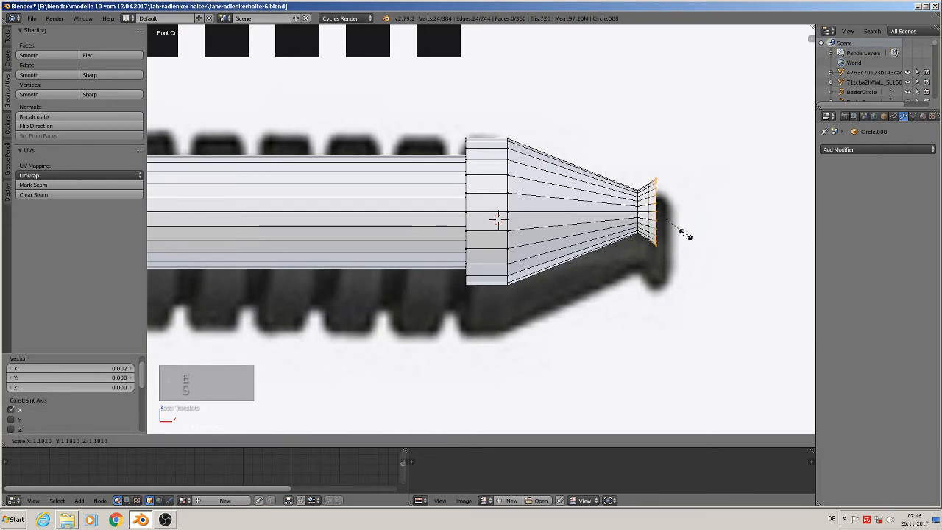
pyautogui.click(688, 239)
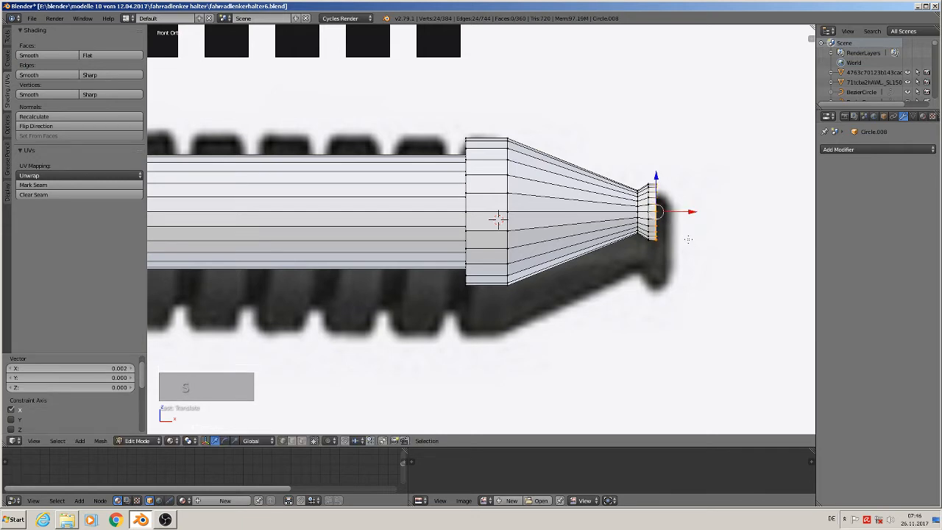
# Extrude the tip's ring outward at a scale of about 1.230, extrude it about 0.003 along X and cap the end with a face.
pyautogui.press('e')
pyautogui.press('s')
pyautogui.click(691, 246)
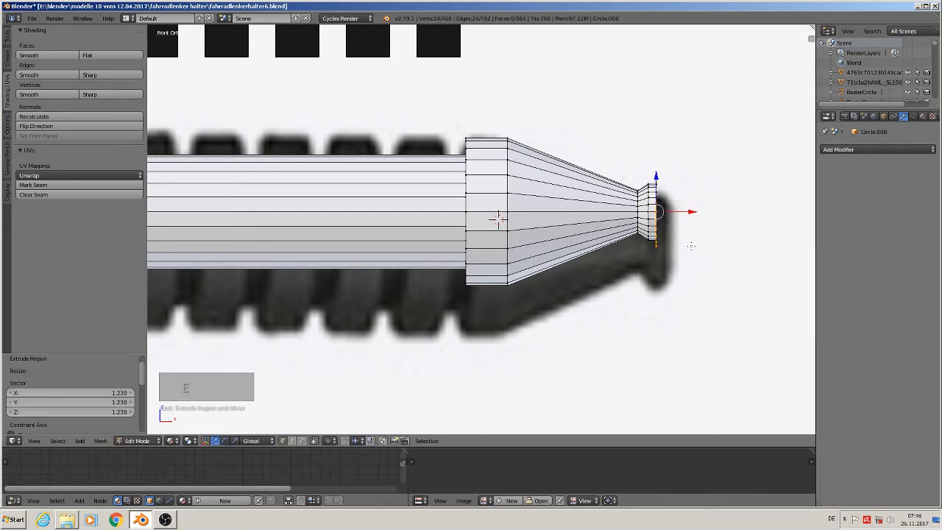
pyautogui.press('e')
pyautogui.moveTo(692, 212); pyautogui.dragTo(702, 215)
pyautogui.click(702, 215)
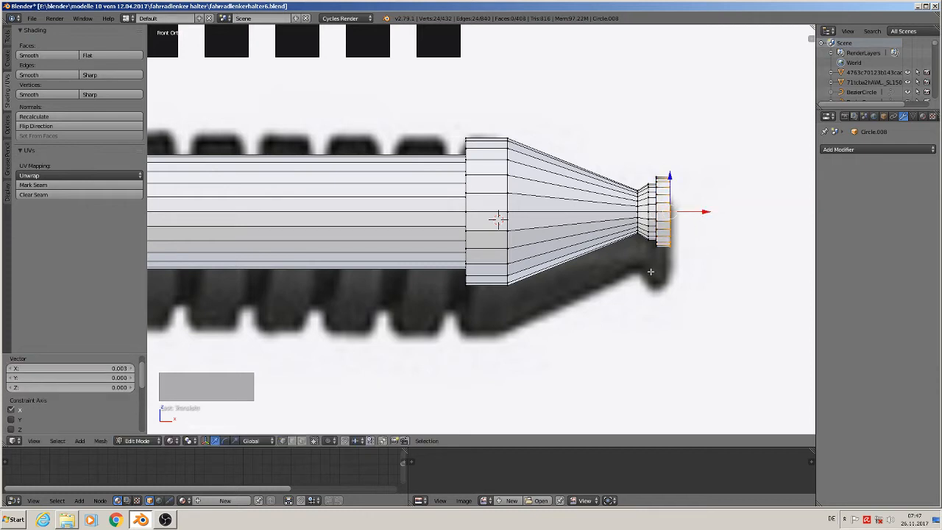
pyautogui.press('Tab')
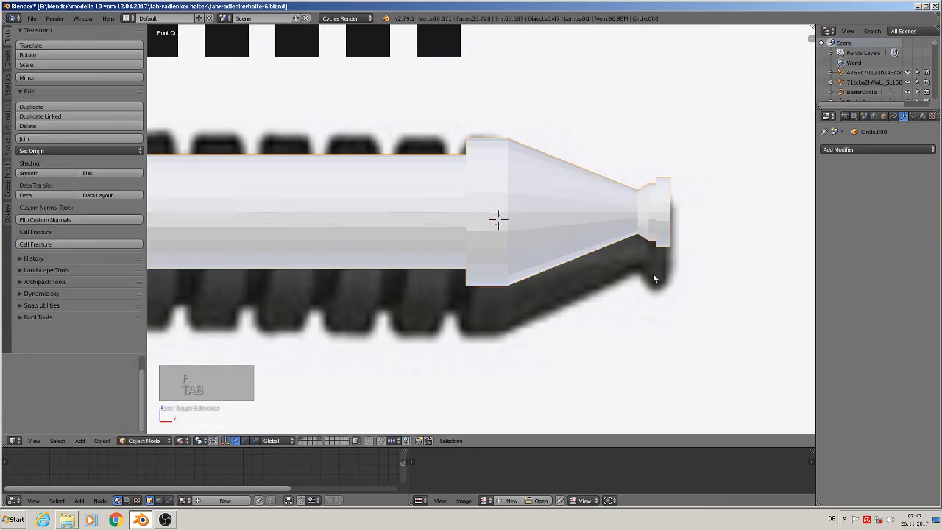
# Move the boot body about 0.058 along Z up to the black ribs and scale it up by about 1.242.
pyautogui.scroll(-5, 653, 273)
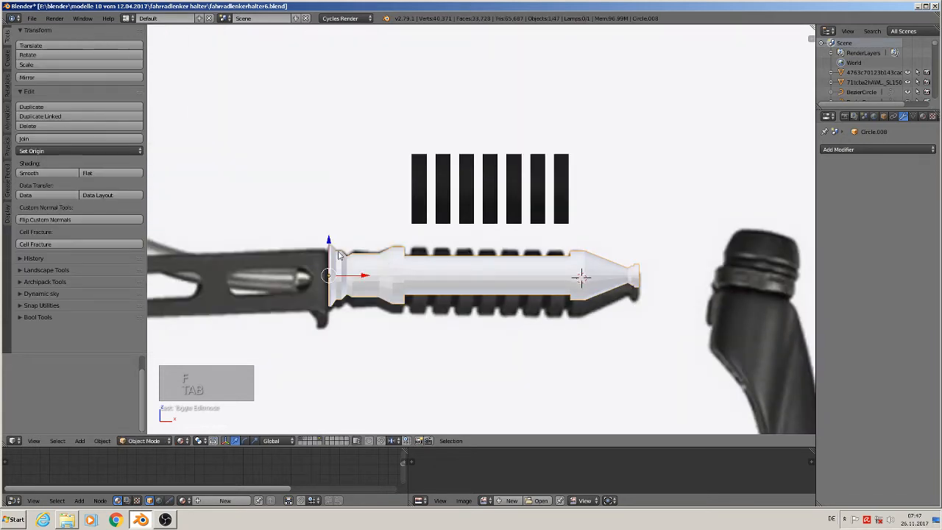
pyautogui.moveTo(337, 251); pyautogui.dragTo(341, 210)
pyautogui.moveTo(329, 246); pyautogui.dragTo(347, 161)
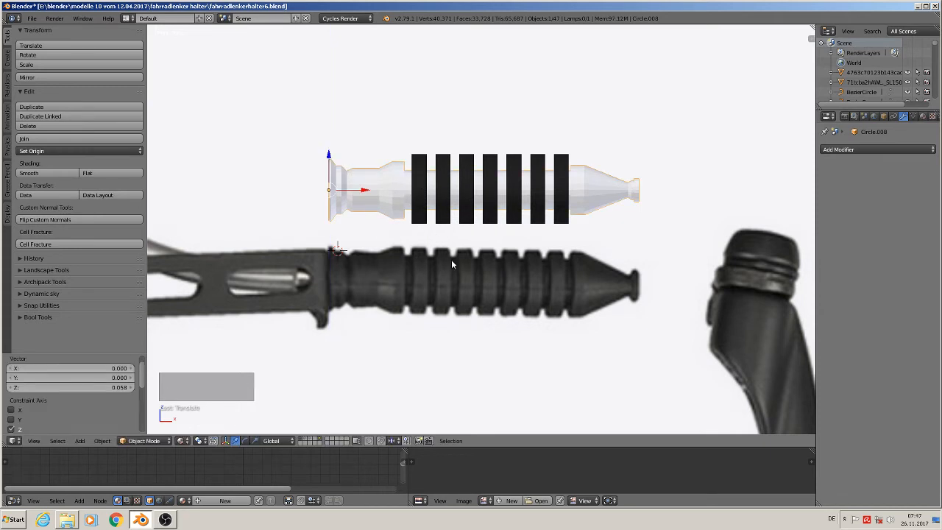
pyautogui.press('s')
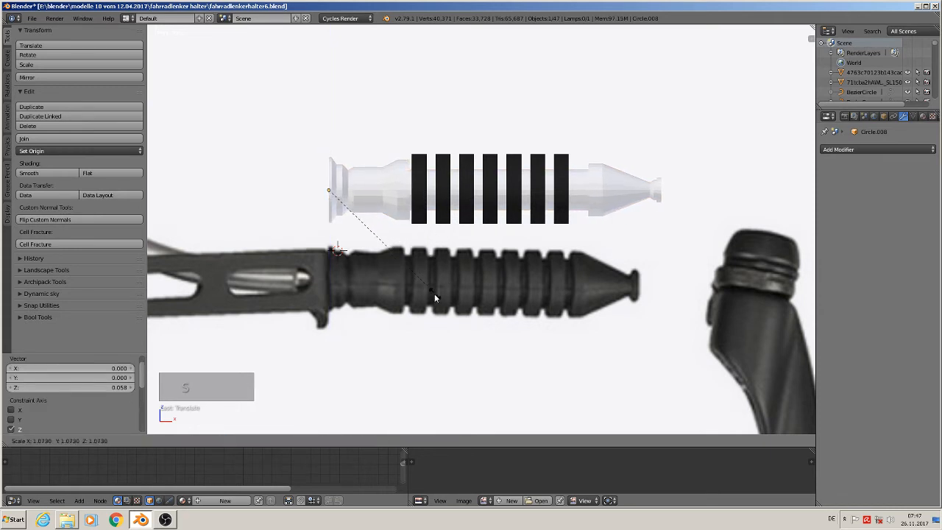
pyautogui.click(430, 334)
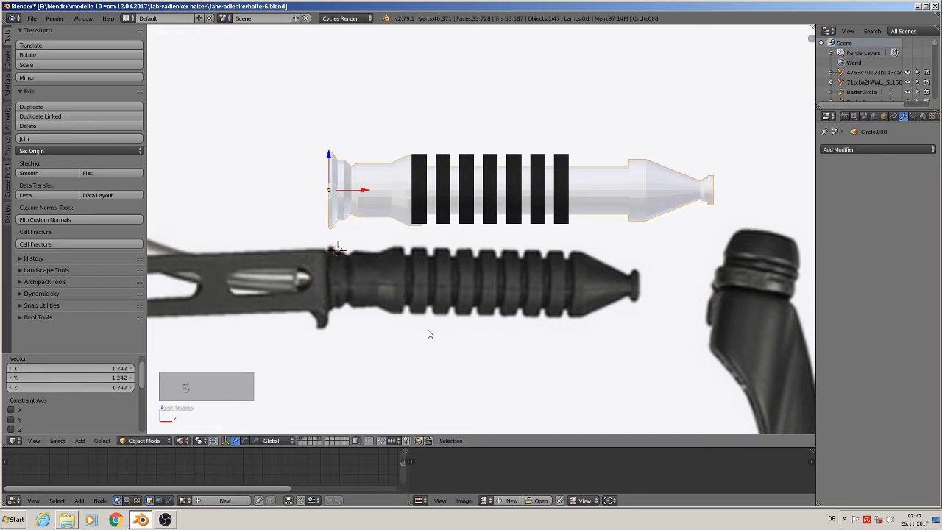
# Move the boot body about -0.014 along X so its flared section sits just before the first rib.
pyautogui.press('g')
pyautogui.press('x')
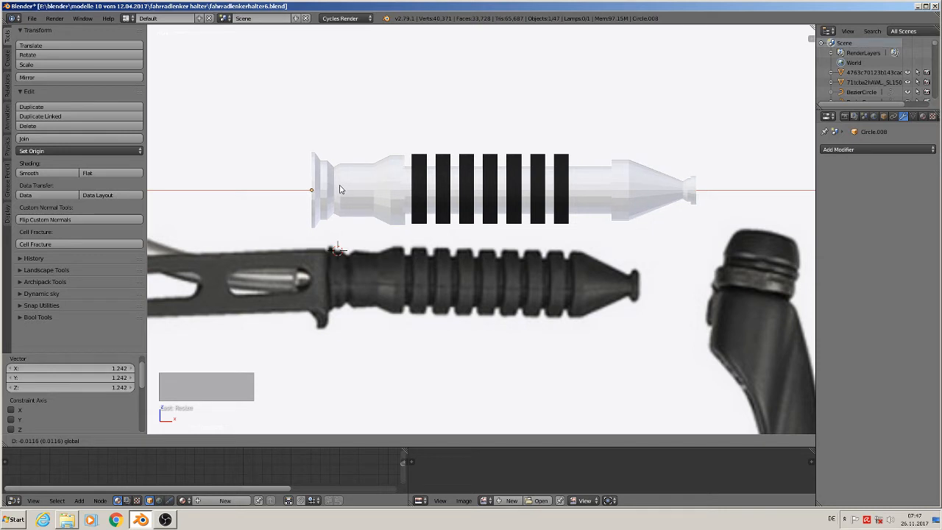
pyautogui.click(337, 190)
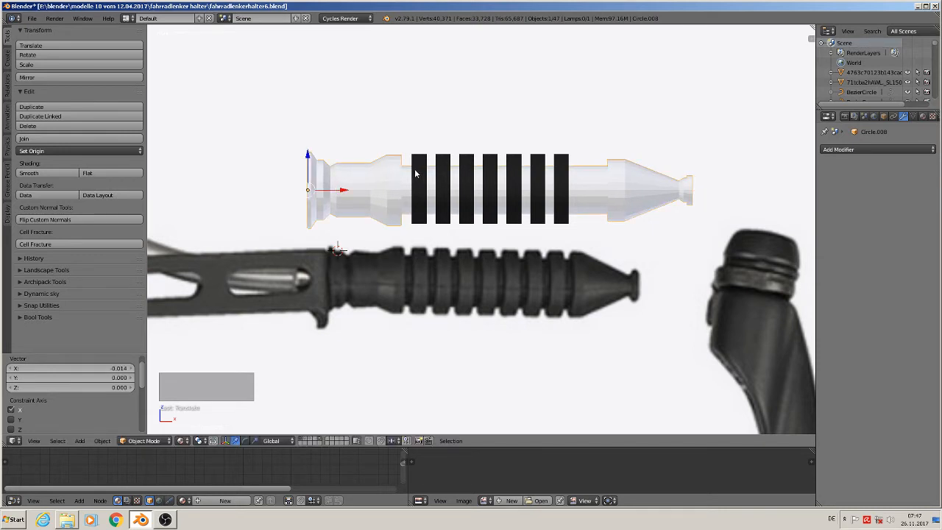
pyautogui.moveTo(339, 192); pyautogui.dragTo(337, 193)
# Select only the boot's cone tip section and move it about -0.018 along X toward the last rib.
pyautogui.press('Tab')
pyautogui.press('a')
pyautogui.press('a')
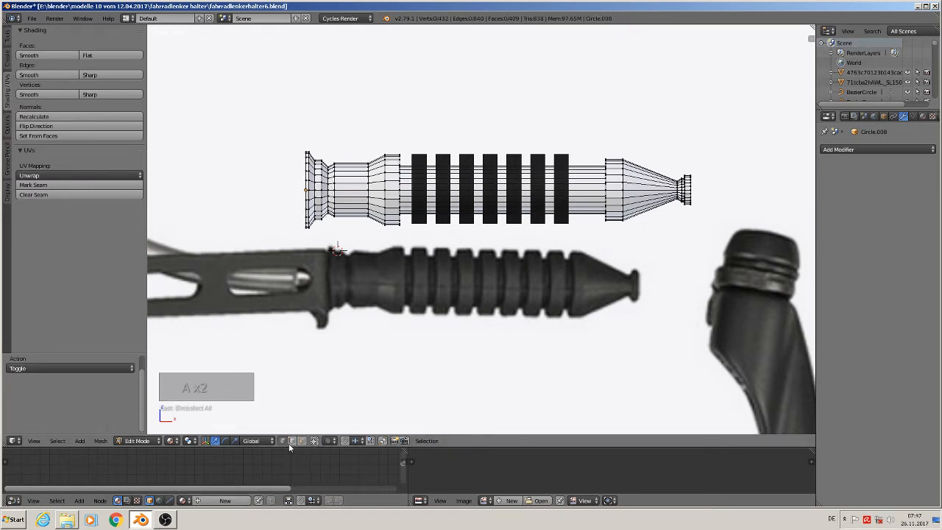
pyautogui.press('b')
pyautogui.moveTo(592, 266); pyautogui.dragTo(705, 111)
pyautogui.moveTo(693, 193); pyautogui.dragTo(669, 187)
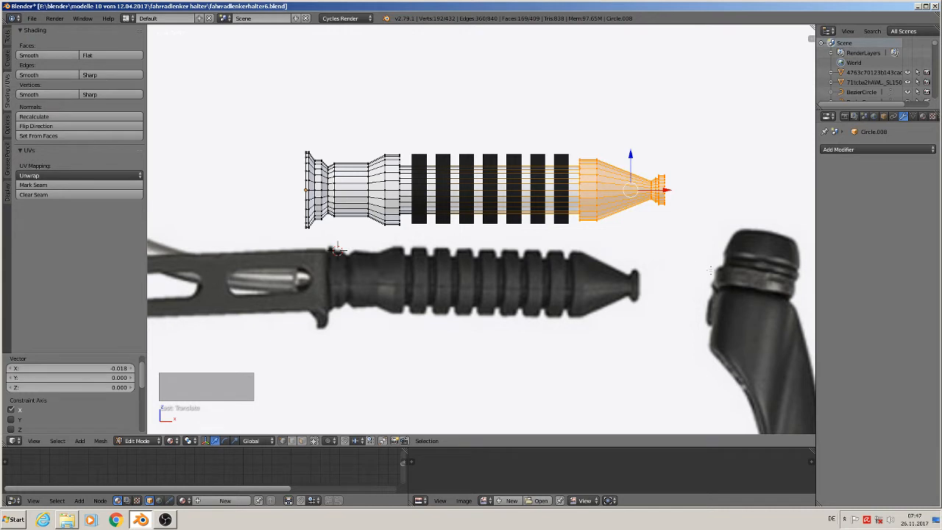
# Scale the cone tip up by about 1.151, shifting it slightly along X off the last rib, and shade the boot body smooth.
pyautogui.press('s')
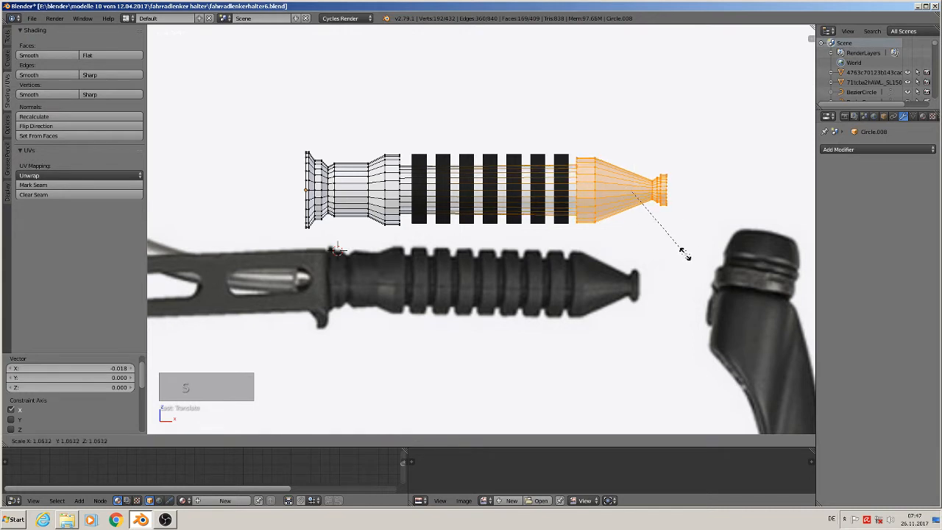
pyautogui.click(692, 257)
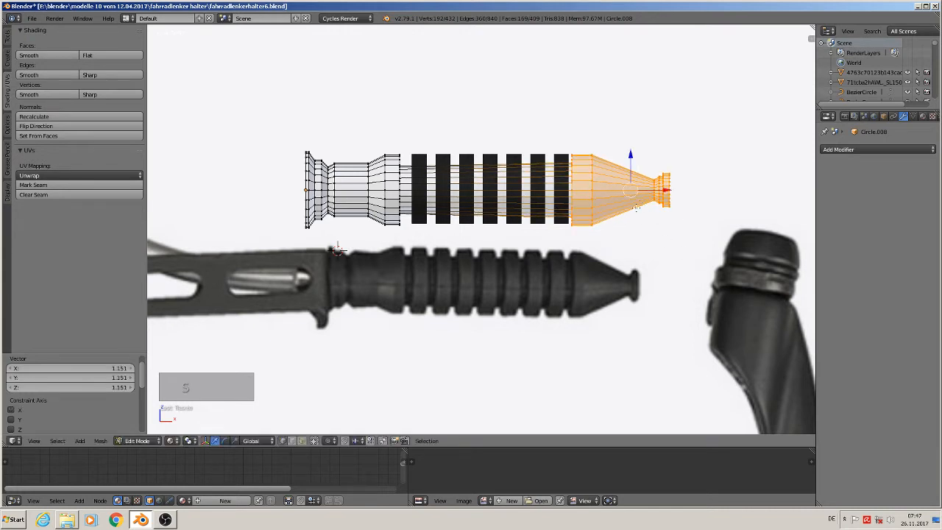
pyautogui.moveTo(665, 190); pyautogui.dragTo(674, 190)
pyautogui.press('Tab')
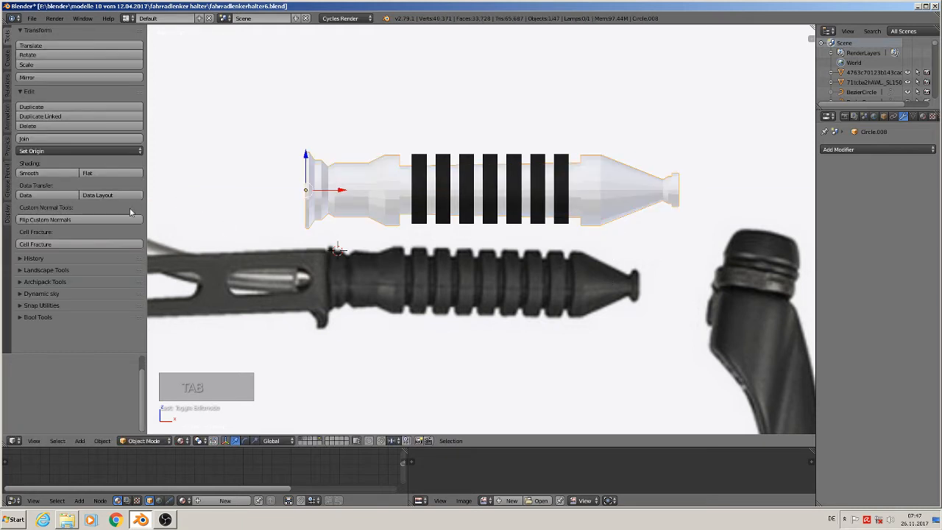
pyautogui.click(29, 172)
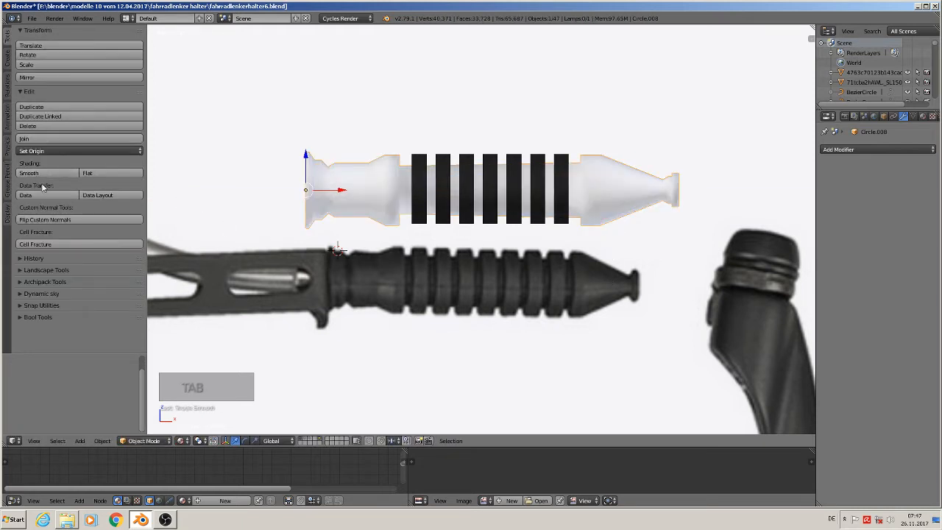
# Cap the open ring at the boot's flange end with a face and move the body about -0.040 along Y.
pyautogui.scroll(6, 175, 244)
pyautogui.press('Tab')
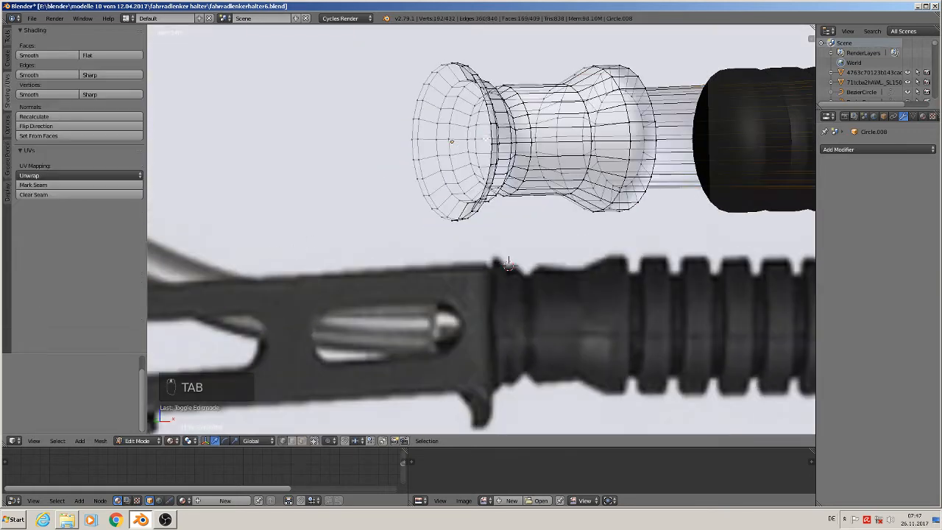
pyautogui.keyDown('alt'); pyautogui.rightClick(490, 129); pyautogui.keyUp('alt')
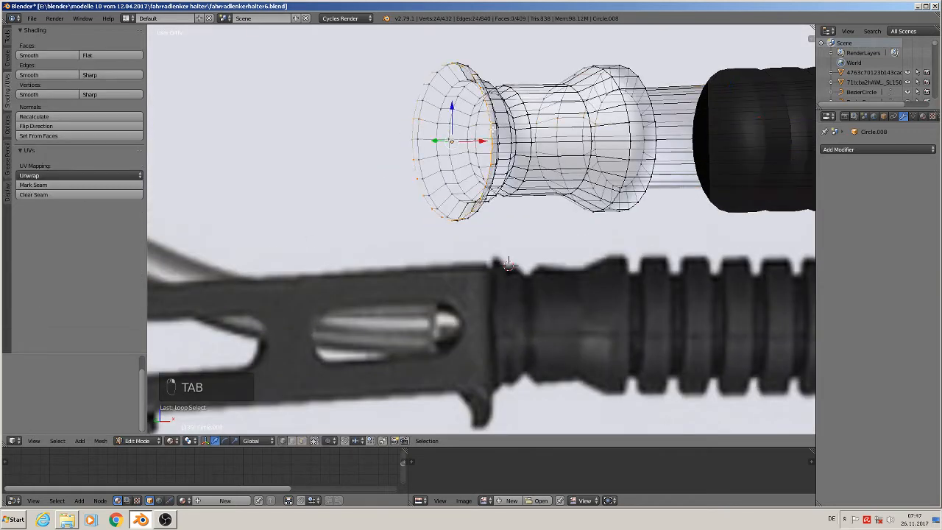
pyautogui.press('f')
pyautogui.press('Tab')
pyautogui.scroll(-4, 460, 155)
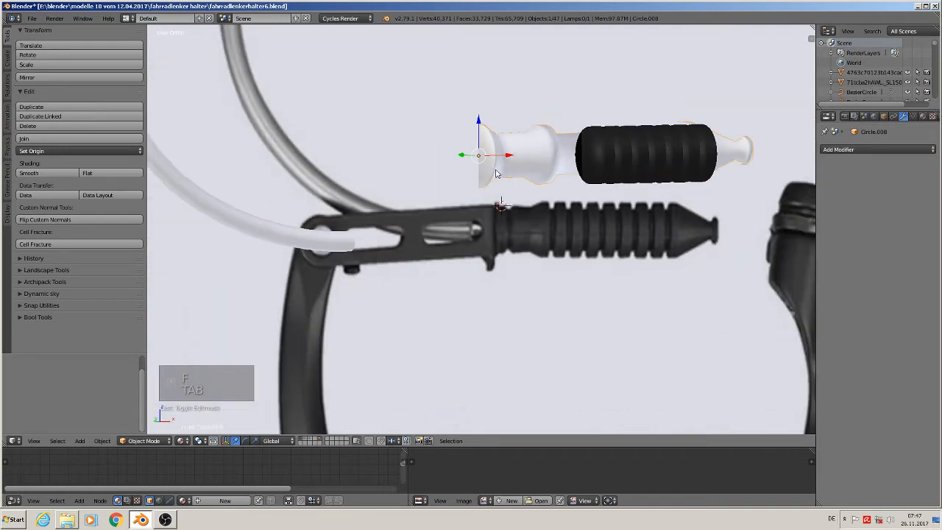
pyautogui.moveTo(460, 155); pyautogui.dragTo(488, 180)
pyautogui.press('KP_1')
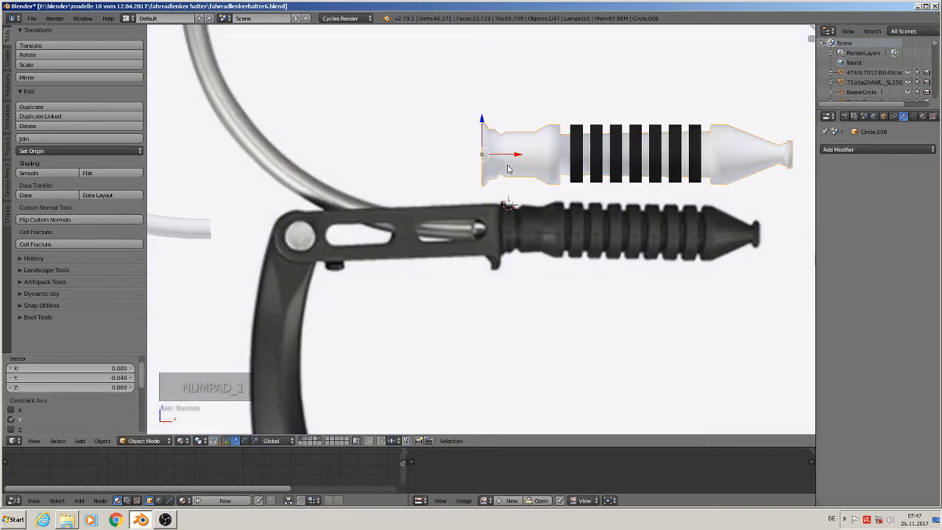
# Mark the edge ring around the capped flange end of the boot body as a UV seam.
pyautogui.scroll(8, 485, 188)
pyautogui.press('Tab')
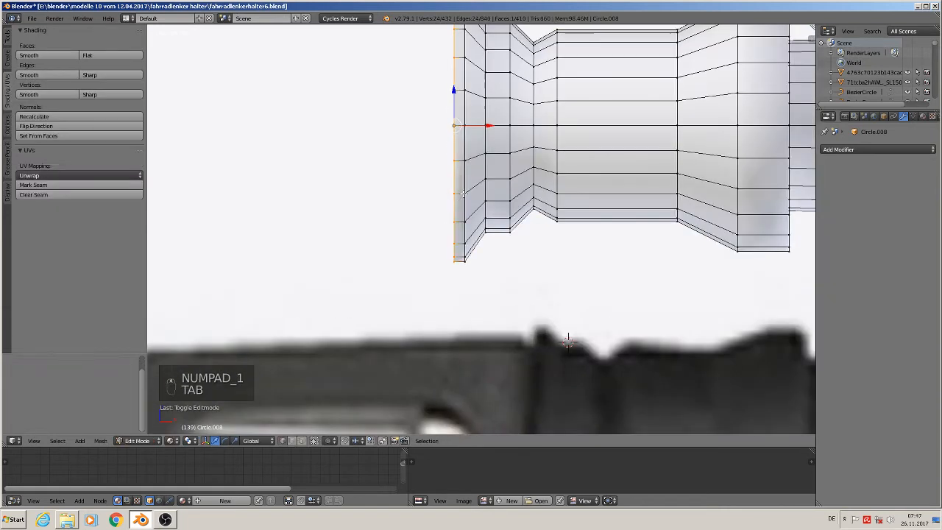
pyautogui.click(41, 178)
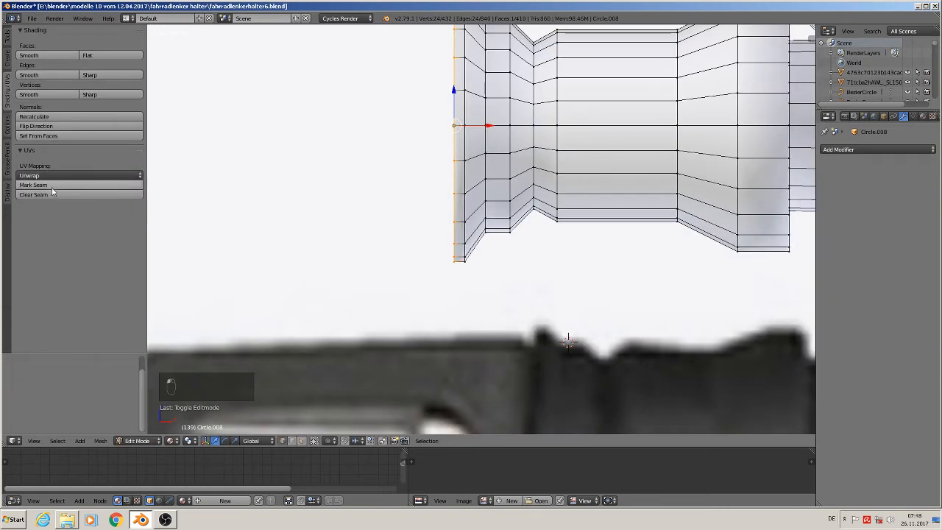
pyautogui.click(52, 190)
# Select the outermost edge ring at the cone tip's end and mark it as a UV seam.
pyautogui.scroll(-5, 513, 198)
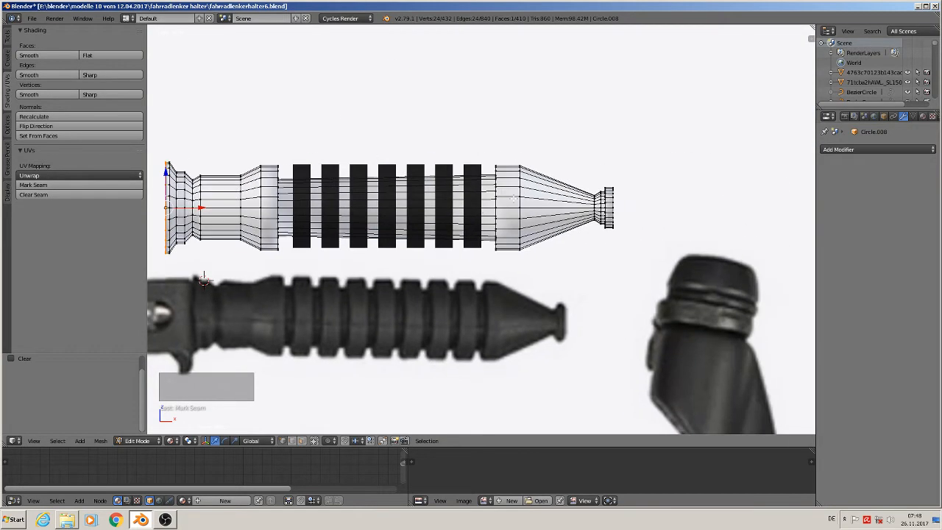
pyautogui.keyDown('alt'); pyautogui.rightClick(371, 221); pyautogui.keyUp('alt')
pyautogui.keyDown('alt'); pyautogui.rightClick(613, 202); pyautogui.keyUp('alt')
pyautogui.click(26, 185)
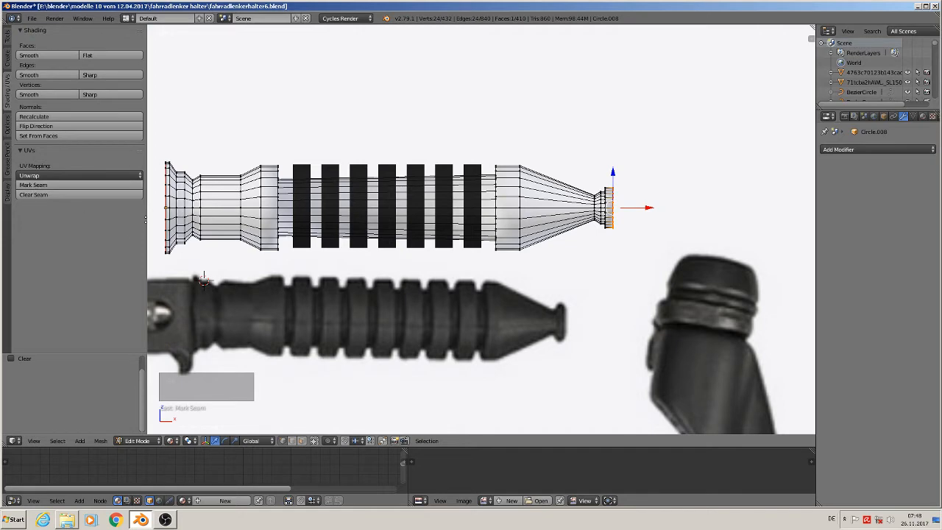
pyautogui.moveTo(432, 240); pyautogui.dragTo(498, 192, button='middle')
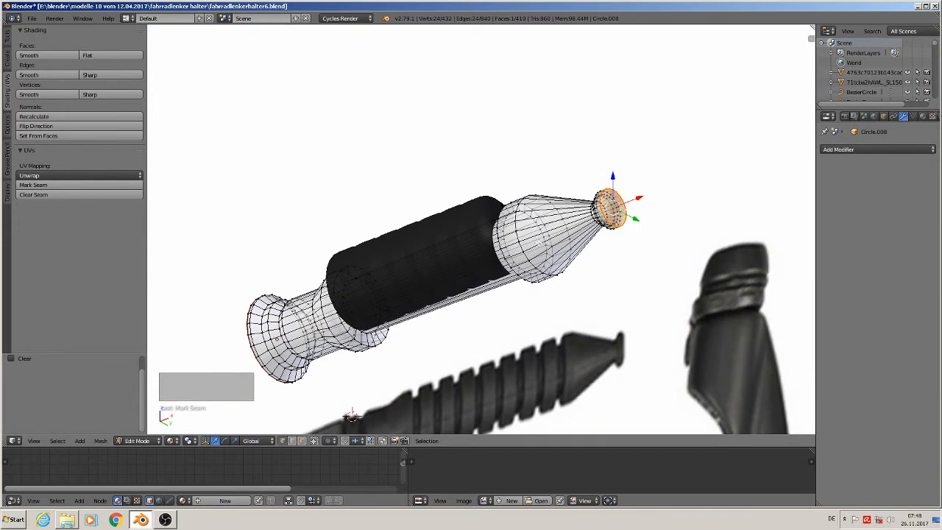
# Select the lengthwise edge loop along the underside of the boot body and mark it as a UV seam.
pyautogui.scroll(2, 482, 339)
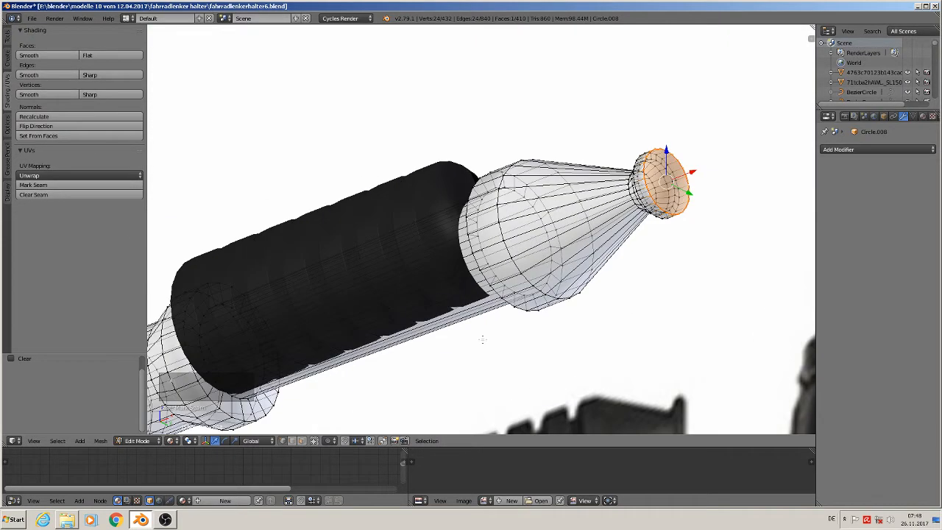
pyautogui.click(314, 441)
pyautogui.moveTo(498, 353); pyautogui.dragTo(460, 337, button='middle')
pyautogui.keyDown('alt'); pyautogui.rightClick(605, 304); pyautogui.keyUp('alt')
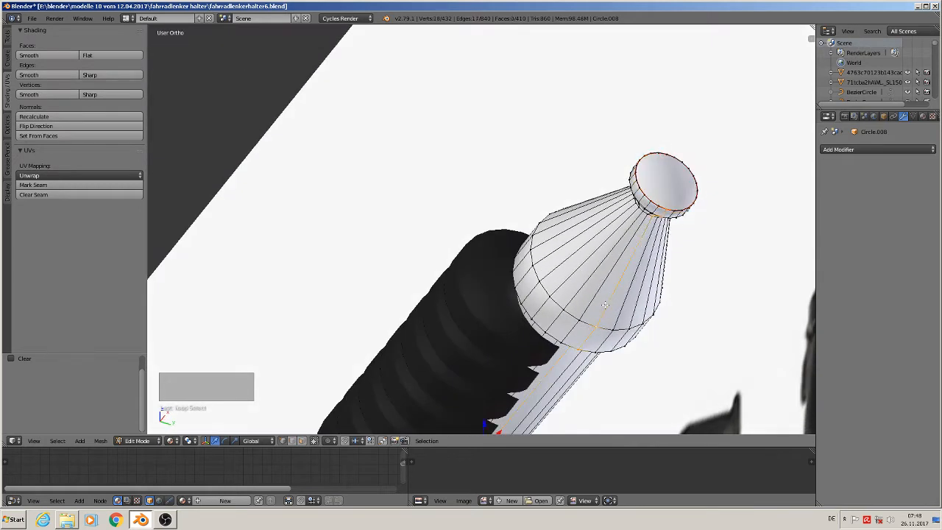
pyautogui.click(33, 185)
# Leave Edit Mode and apply the boot body's object transform.
pyautogui.scroll(-2, 319, 262)
pyautogui.press('KP_1')
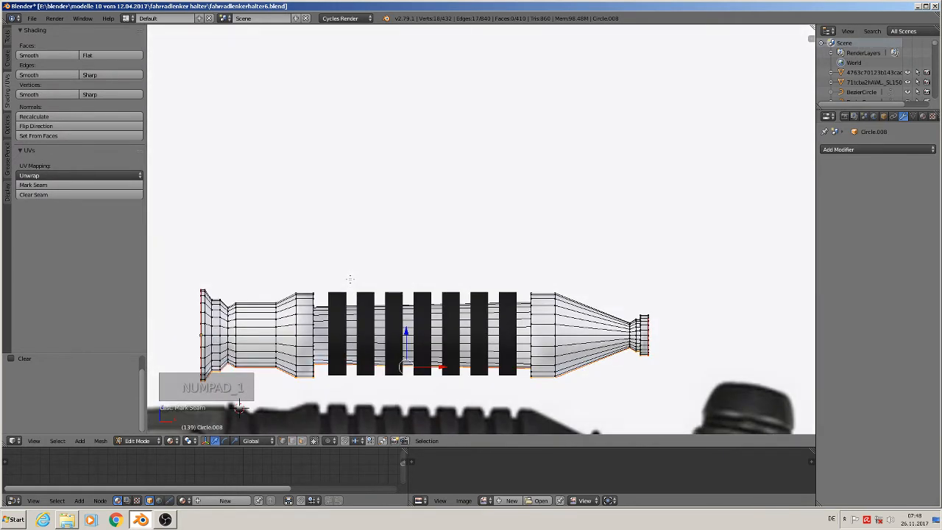
pyautogui.scroll(-2, 370, 318)
pyautogui.scroll(2, 370, 318)
pyautogui.scroll(3, 447, 253)
pyautogui.press('Tab')
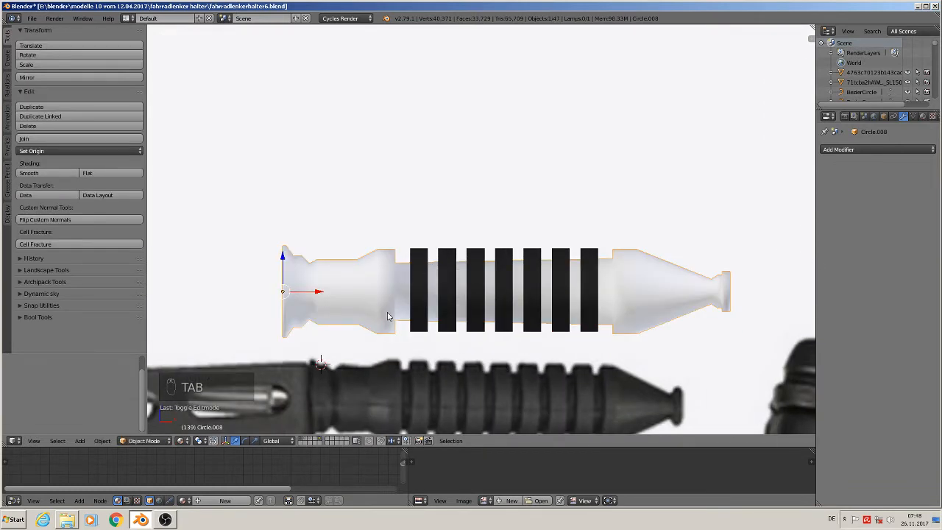
pyautogui.click(102, 440)
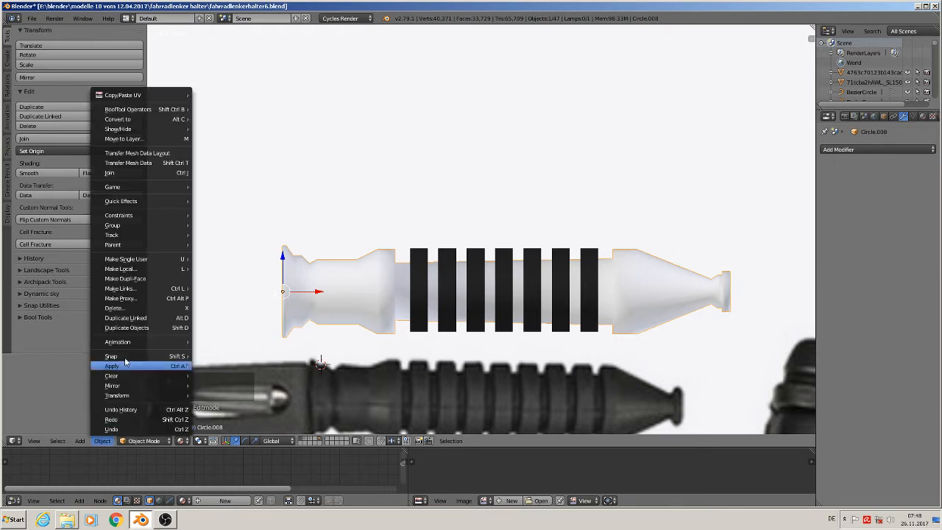
pyautogui.moveTo(114, 366)
pyautogui.click(228, 392)
# Select the whole boot body mesh and unwrap it along the marked seams.
pyautogui.press('Tab')
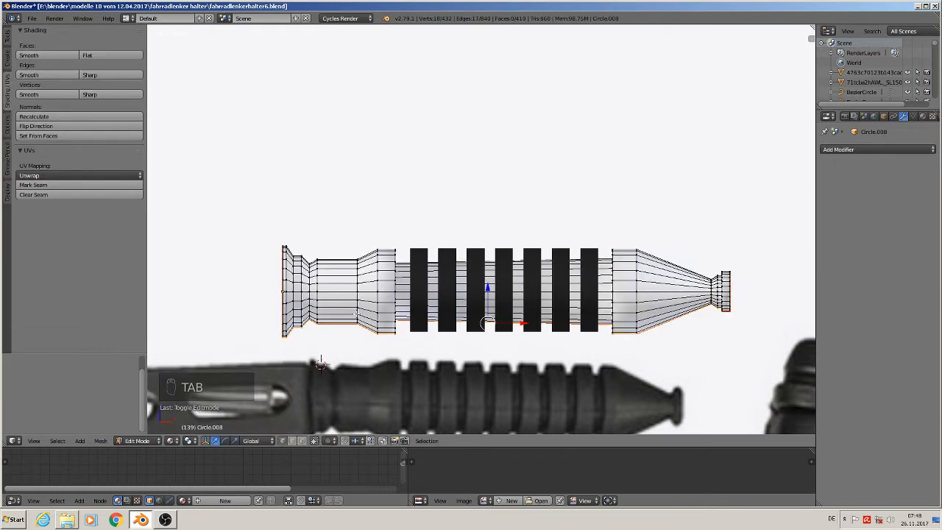
pyautogui.press('a')
pyautogui.press('a')
pyautogui.press('a')
pyautogui.press('a')
pyautogui.press('u')
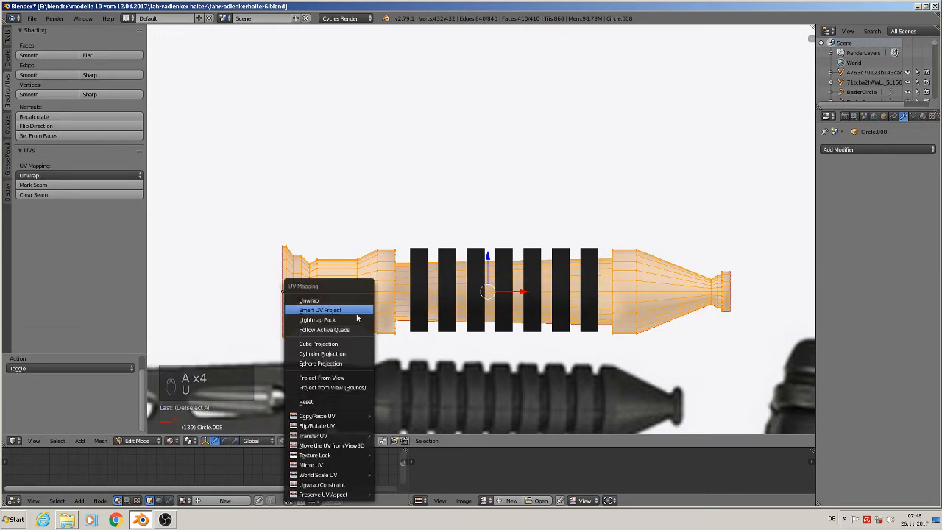
pyautogui.click(351, 296)
pyautogui.press('Tab')
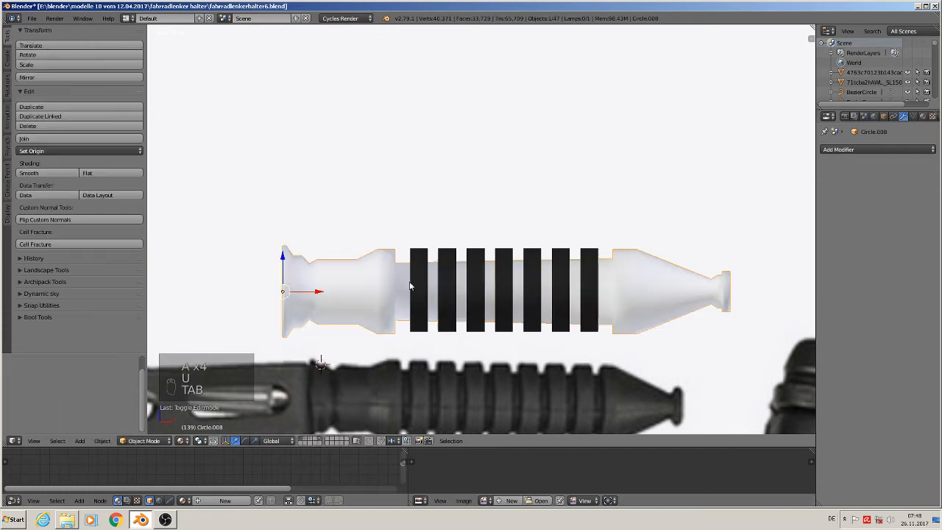
# Assign the existing material black gummi rough to the boot body and deselect it.
pyautogui.click(923, 116)
pyautogui.click(832, 182)
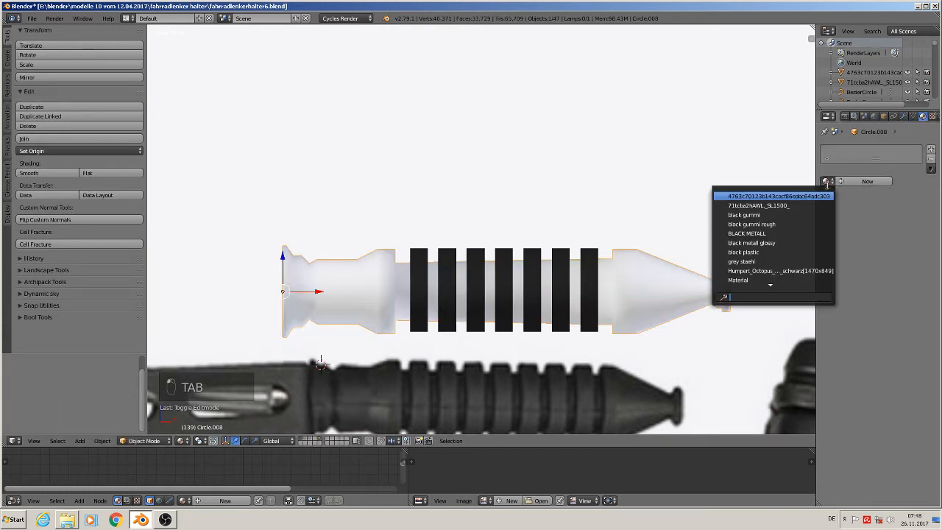
pyautogui.click(789, 224)
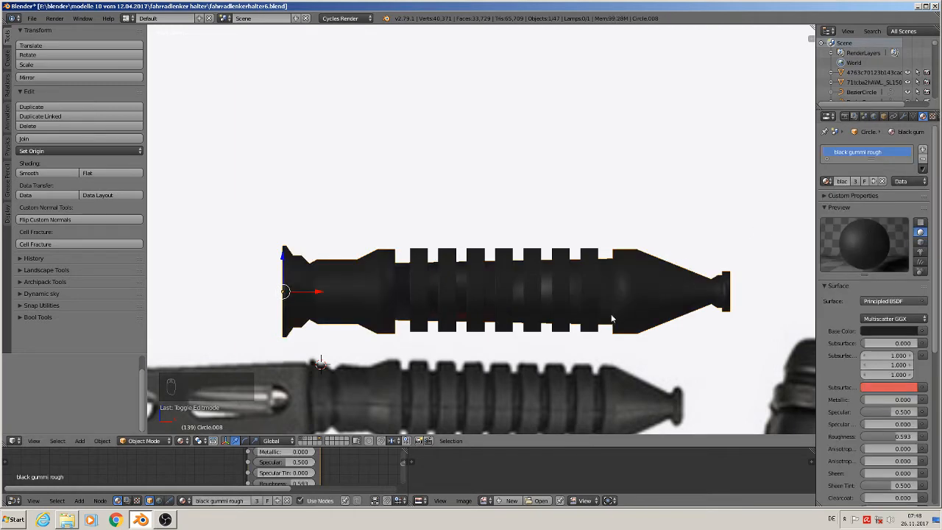
pyautogui.press('Tab')
pyautogui.press('Tab')
pyautogui.press('a')
pyautogui.press('a')
pyautogui.press('a')
pyautogui.scroll(-3, 504, 355)
pyautogui.scroll(-3, 504, 355)
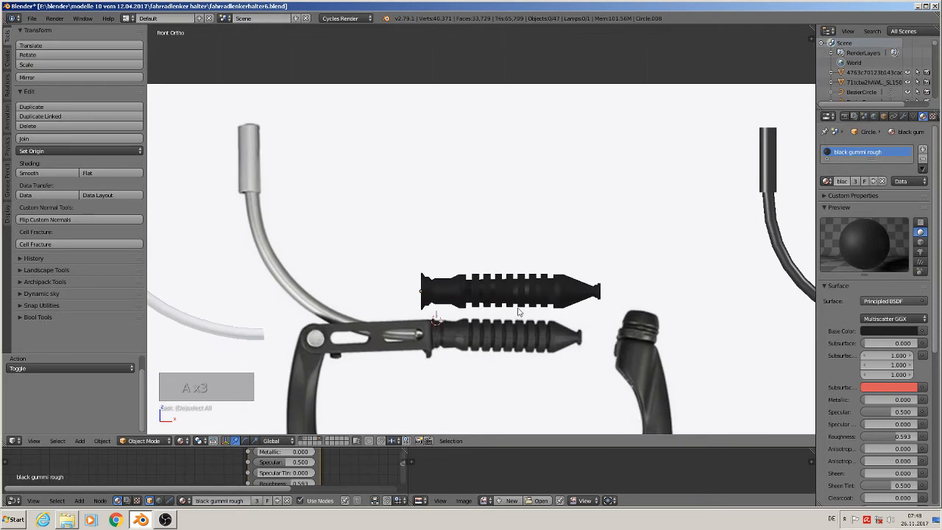
# Select the boot body together with its ribs, scale them down to about 0.87 and move them about 0.008 along X.
pyautogui.scroll(5, 573, 301)
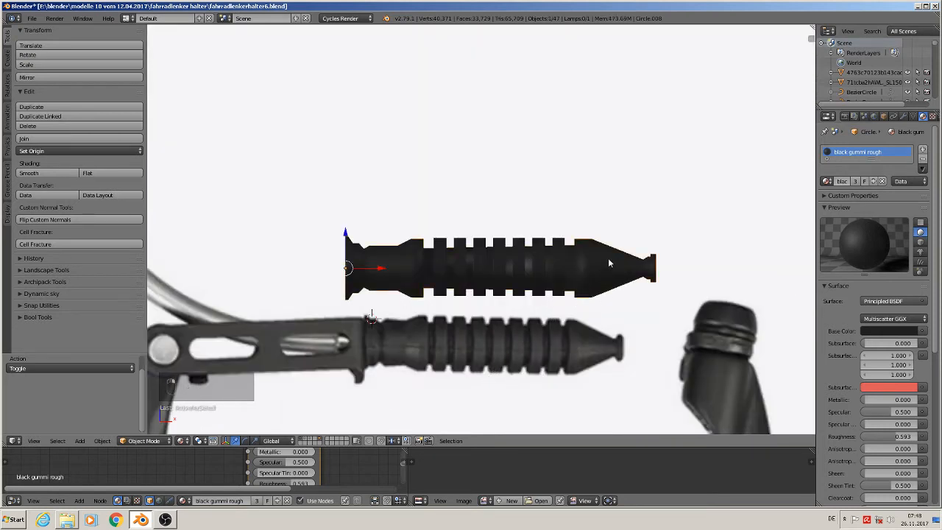
pyautogui.rightClick(560, 254)
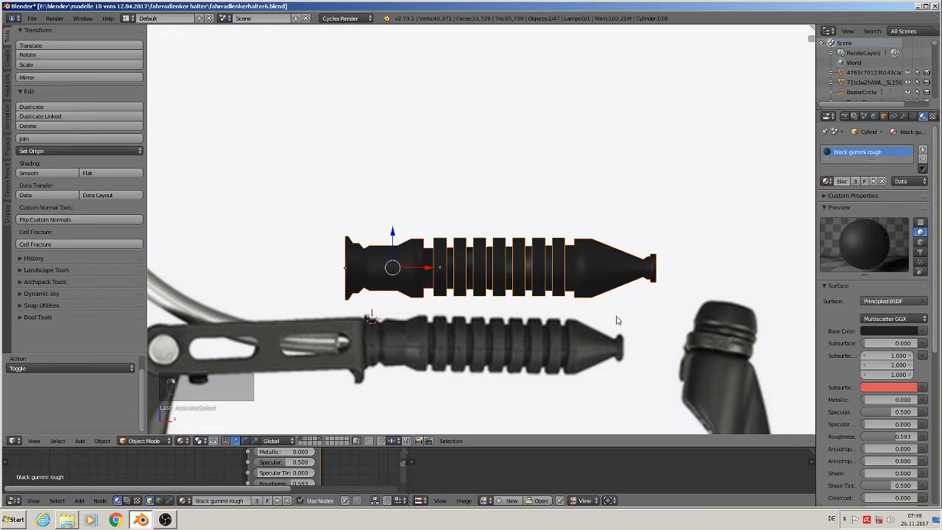
pyautogui.press('s')
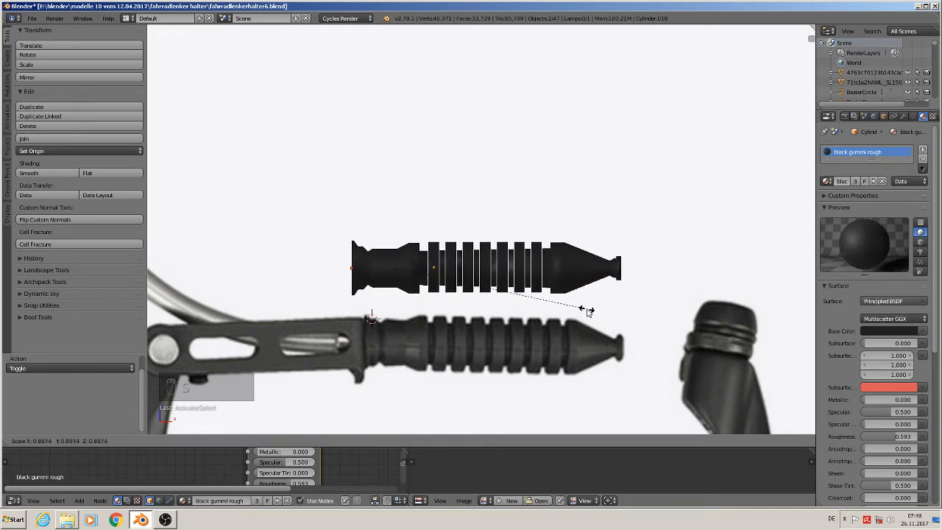
pyautogui.click(589, 311)
pyautogui.moveTo(428, 264); pyautogui.dragTo(439, 268)
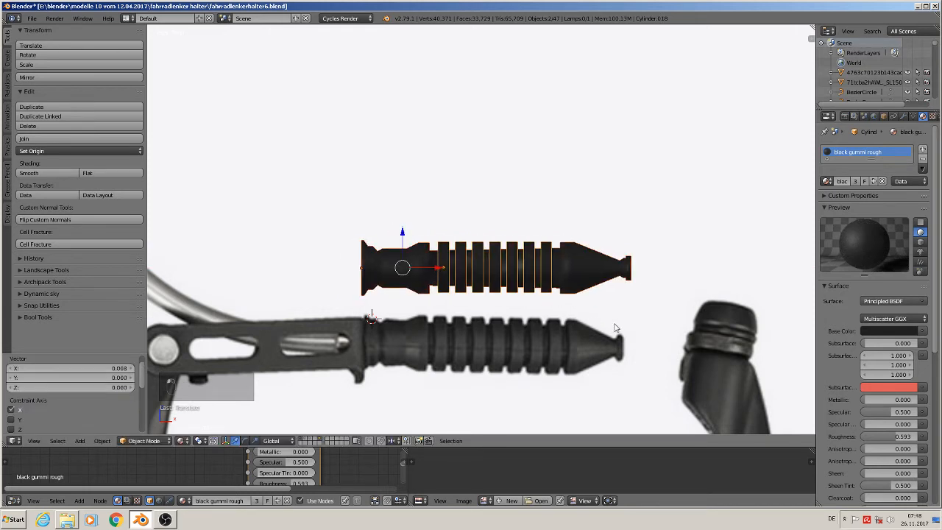
# Scale the boot body and ribs to about 0.983 along the X axis only.
pyautogui.press('s')
pyautogui.press('x')
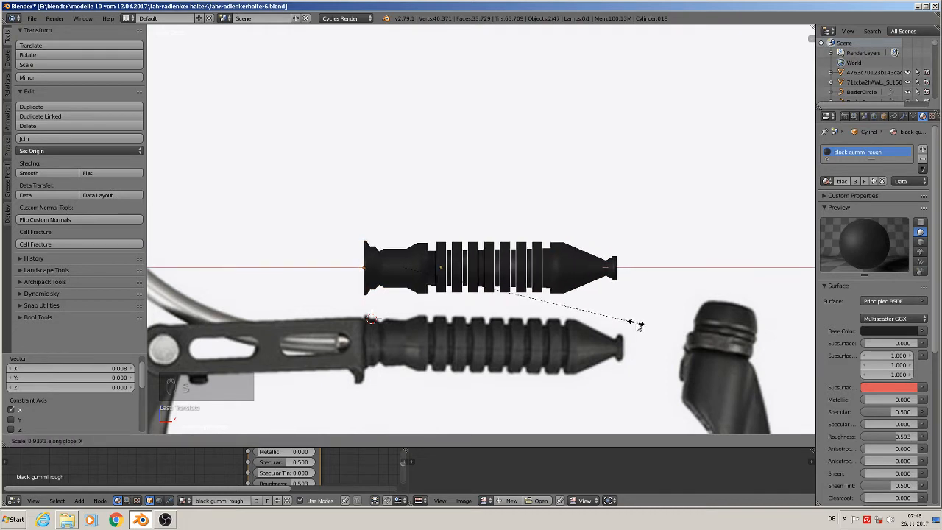
pyautogui.click(649, 327)
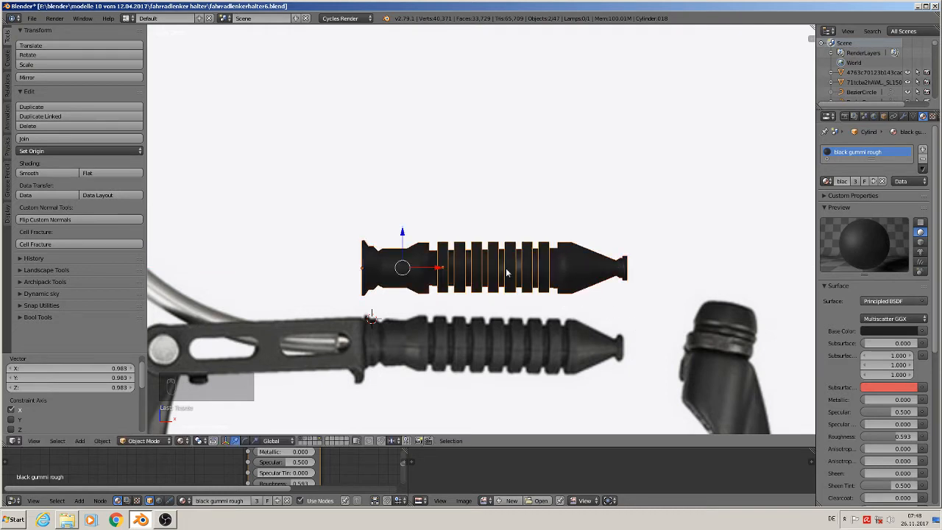
pyautogui.moveTo(442, 271); pyautogui.dragTo(448, 273)
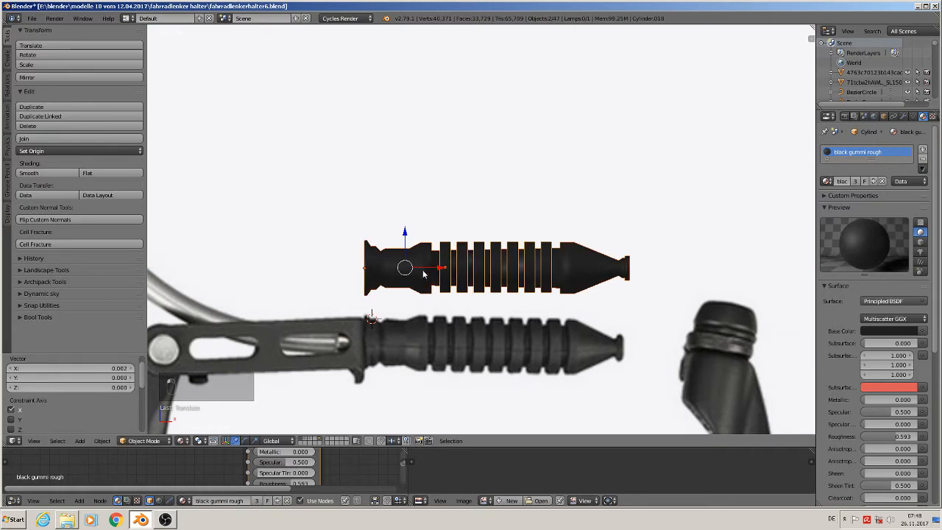
pyautogui.click(38, 140)
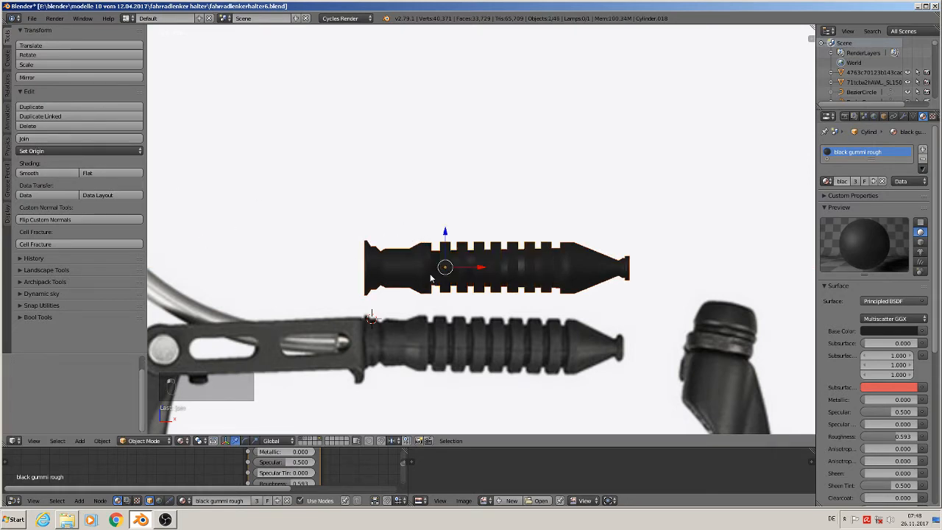
pyautogui.moveTo(432, 278); pyautogui.dragTo(492, 344, button='middle')
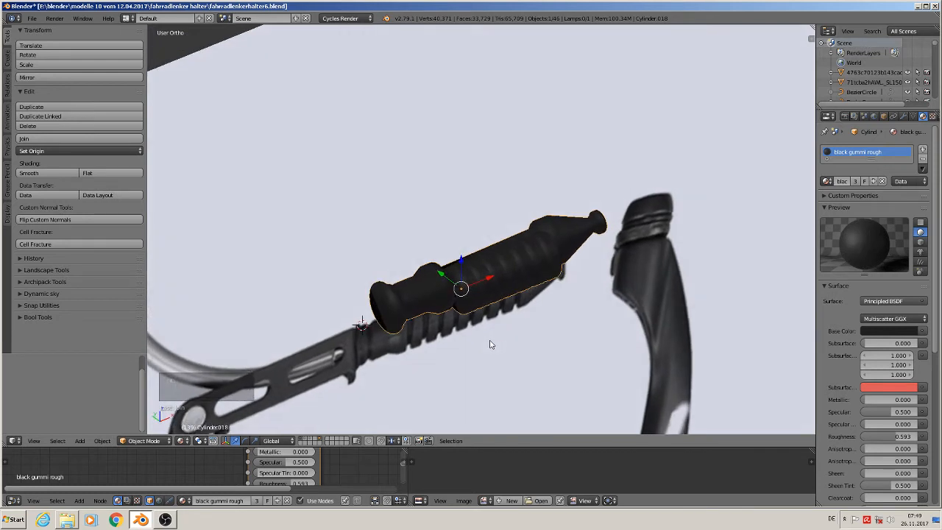
pyautogui.hotkey('ctrl', 'z')
pyautogui.hotkey('ctrl', 'z')
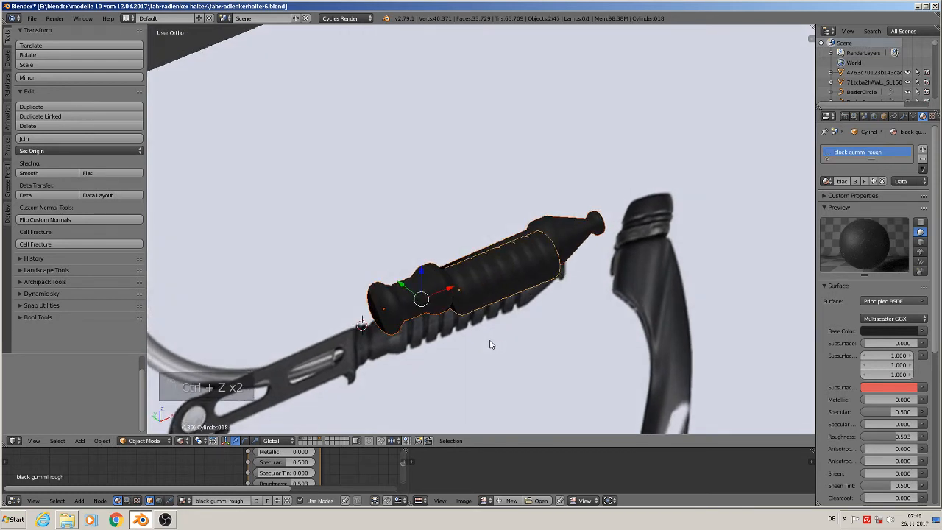
# Move the boot body about -0.014 along Y to centre it on the ribs, and join both into one object.
pyautogui.press('KP_7')
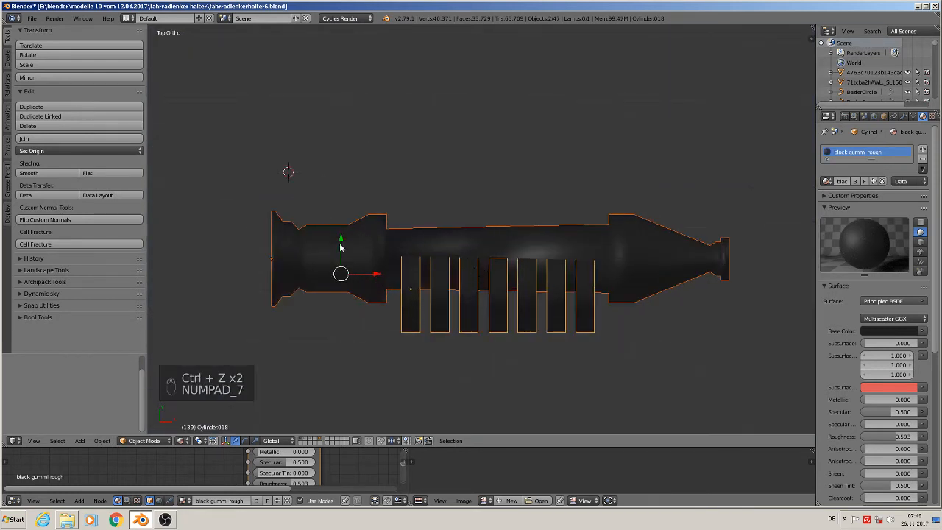
pyautogui.rightClick(353, 248)
pyautogui.moveTo(269, 230); pyautogui.dragTo(280, 256)
pyautogui.rightClick(413, 279)
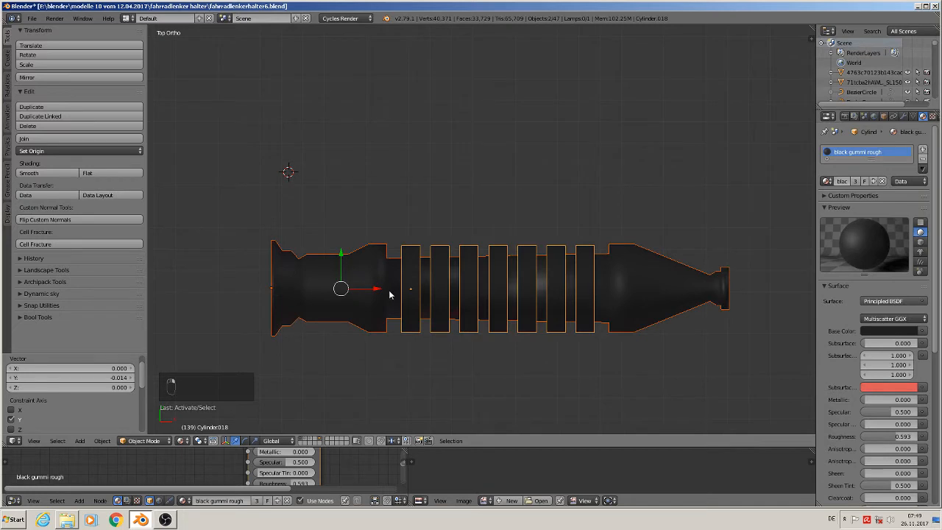
pyautogui.click(44, 140)
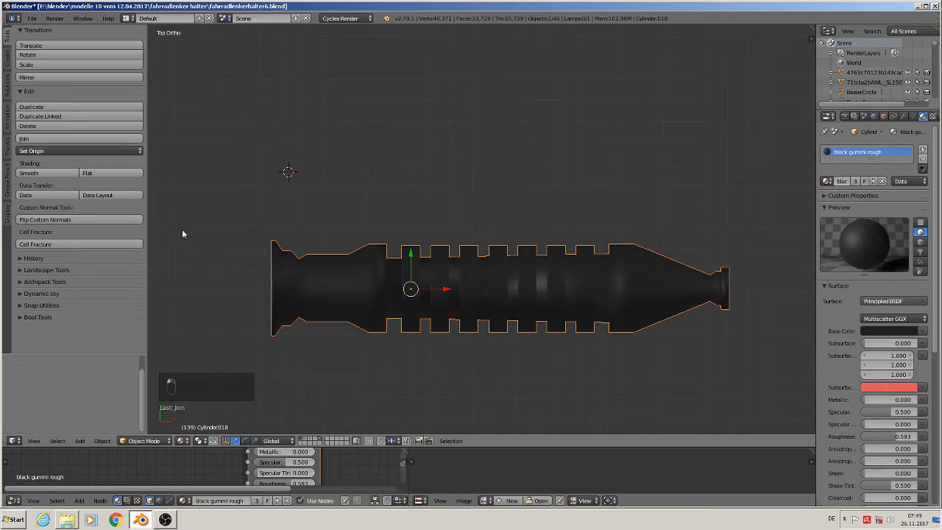
# Move the joined boot about 0.099 up along Z, away from the reference boot, and save the file.
pyautogui.moveTo(463, 411); pyautogui.dragTo(526, 242, button='middle')
pyautogui.press('KP_1')
pyautogui.scroll(-8, 481, 295)
pyautogui.moveTo(510, 207); pyautogui.dragTo(510, 174)
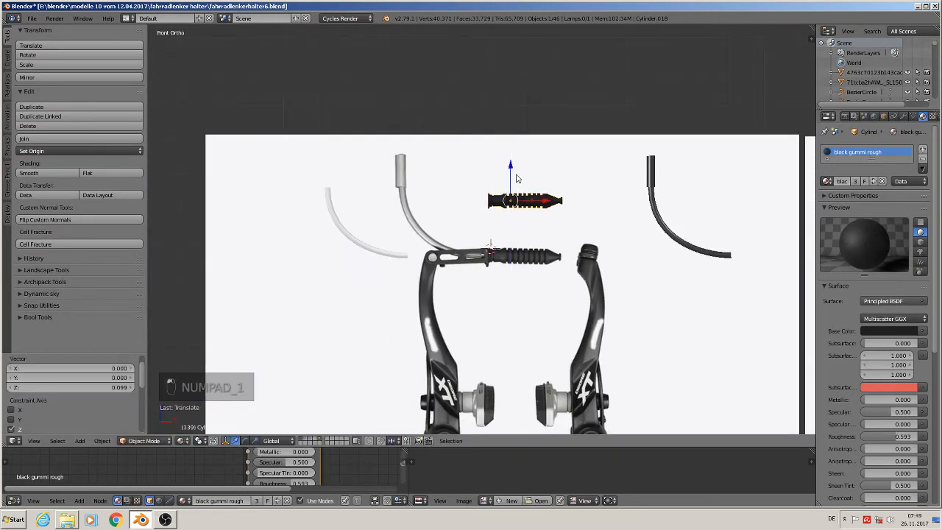
pyautogui.click(32, 18)
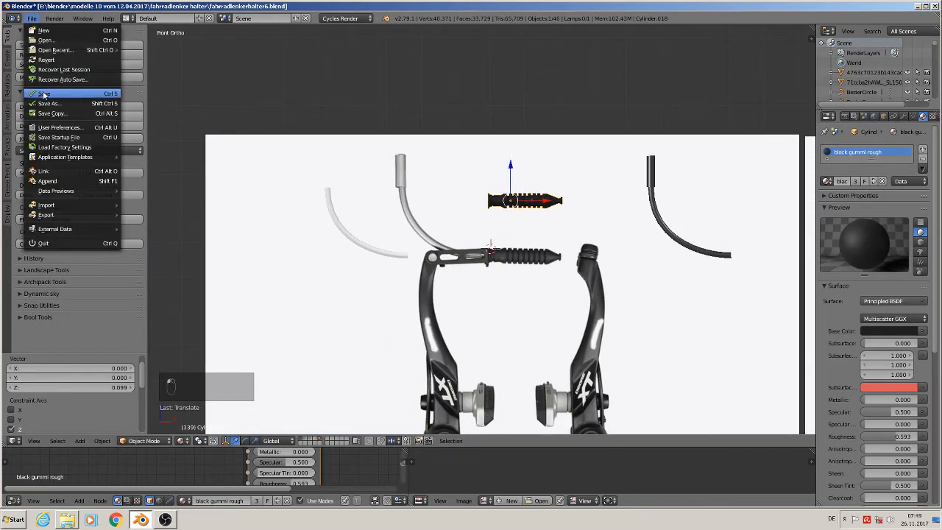
# Place the 3D cursor at the rounded end of the link's slot beside the pivot bolt and add a 24-vertex cylinder there.
pyautogui.scroll(5, 424, 285)
pyautogui.keyDown('shift'); pyautogui.moveTo(531, 282); pyautogui.dragTo(526, 261, button='middle'); pyautogui.keyUp('shift')
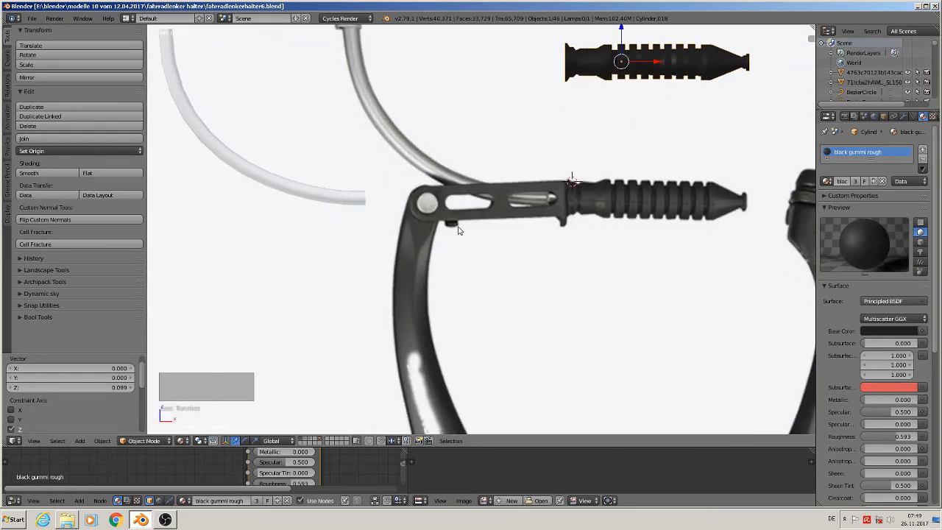
pyautogui.click(451, 205)
pyautogui.click(450, 198)
pyautogui.click(453, 199)
pyautogui.click(80, 440)
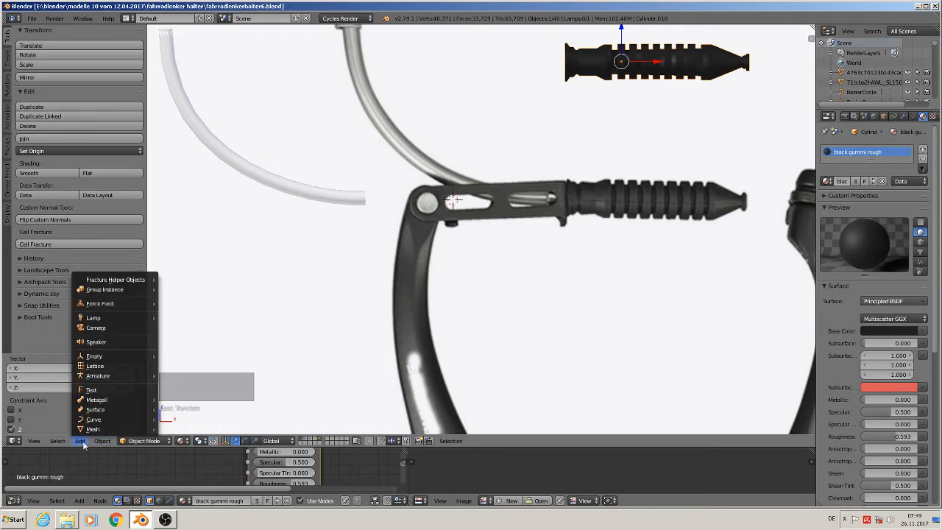
pyautogui.moveTo(94, 429)
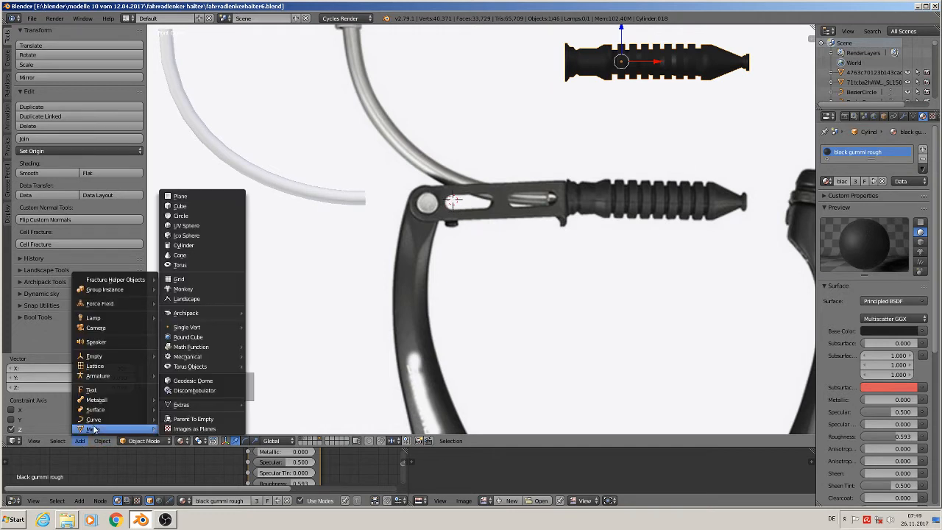
pyautogui.click(188, 248)
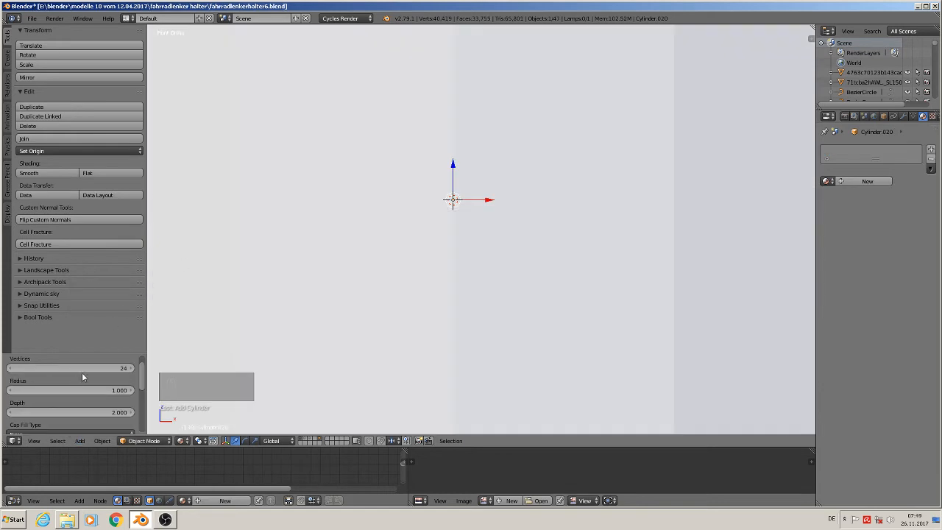
# Scale the new cylinder down to about 0.032 in size and rotate it 90° about X.
pyautogui.press('s')
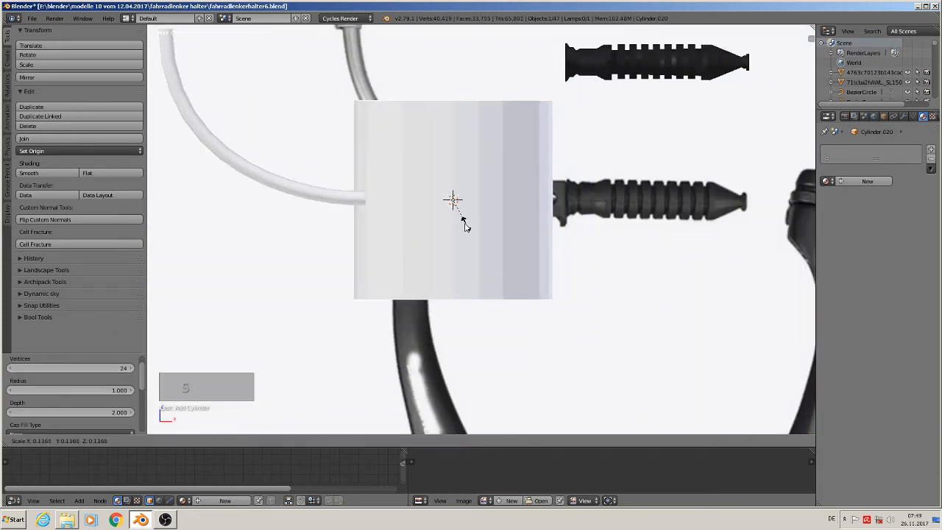
pyautogui.click(451, 204)
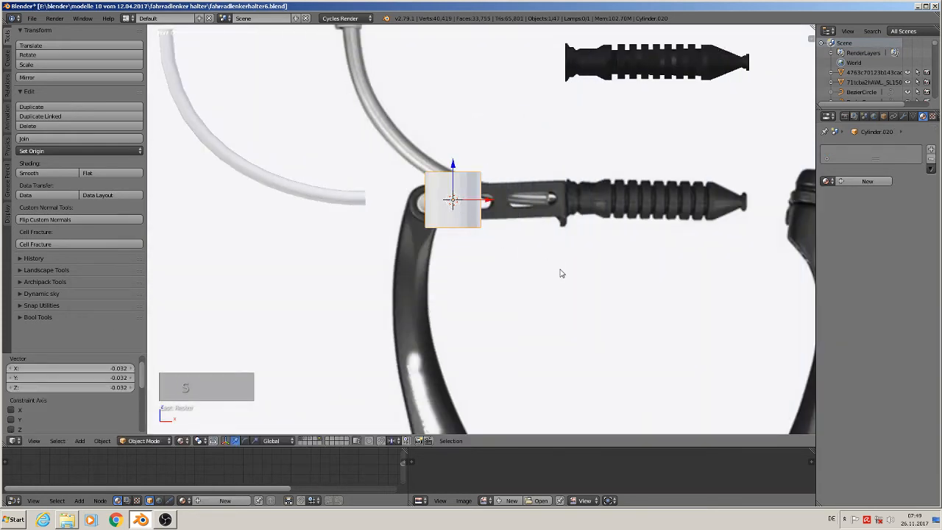
pyautogui.write('rx90')
pyautogui.press('Return')
# Scale the cylinder to about 0.252 to fit the slot's rounded end and move it about -0.001 along Z.
pyautogui.press('s')
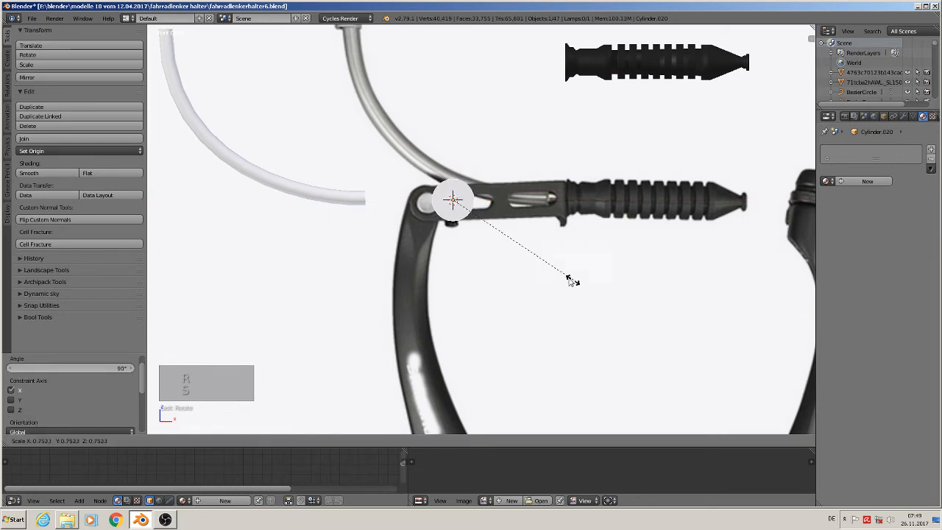
pyautogui.click(484, 238)
pyautogui.click(451, 168)
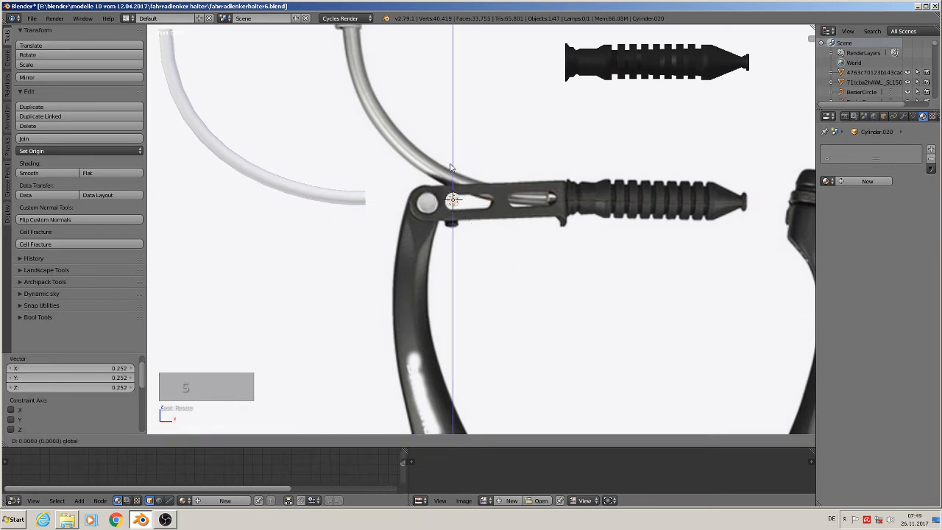
pyautogui.click(452, 168)
pyautogui.scroll(7, 454, 176)
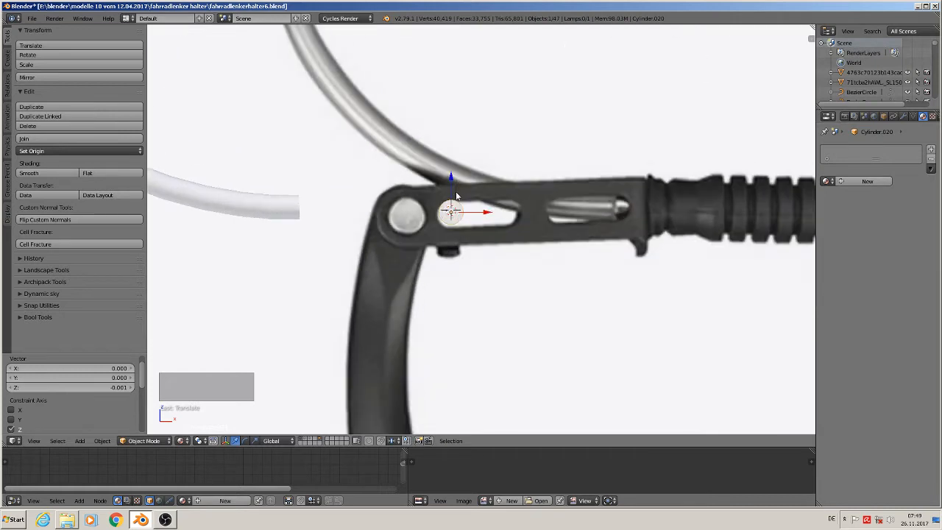
# Scale the cylinder by 1.209 and shift it slightly down along Z to match the slot's rounded end.
pyautogui.press('s')
pyautogui.click(494, 276)
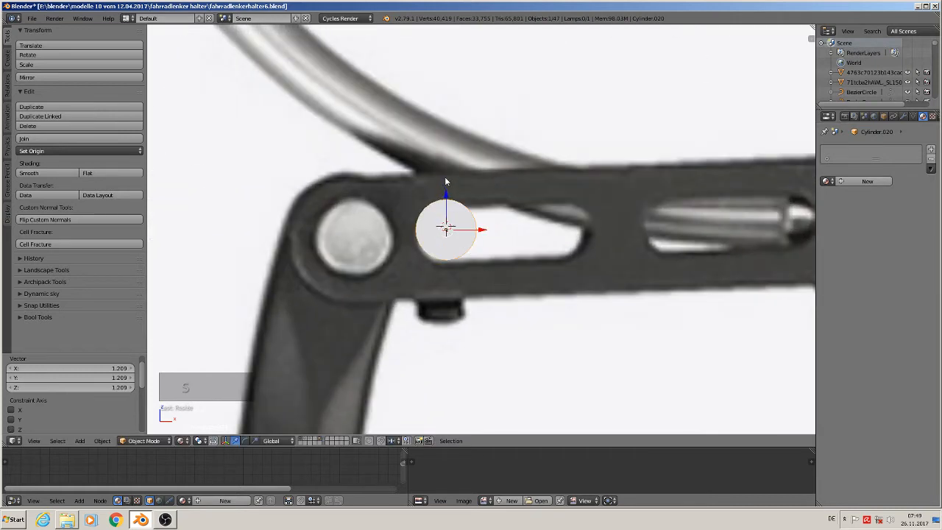
pyautogui.click(446, 190)
pyautogui.click(455, 233)
# Delete the half of the cylinder's vertices facing the slot's far end, keeping only the arc at the rounded end.
pyautogui.press('Tab')
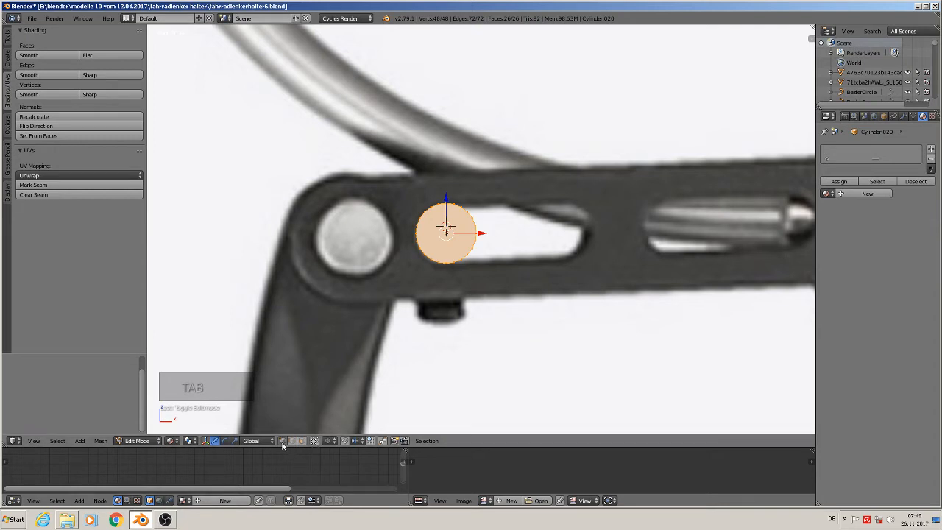
pyautogui.press('a')
pyautogui.press('a')
pyautogui.press('b')
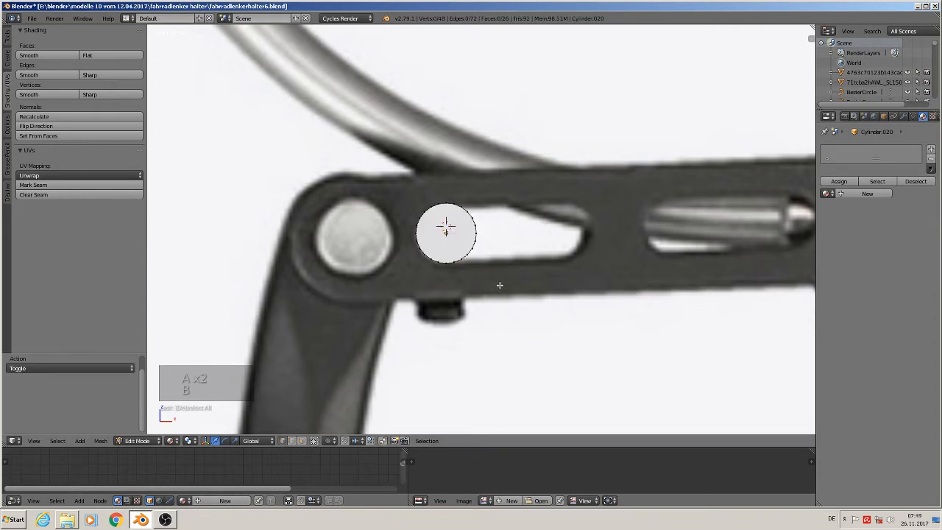
pyautogui.moveTo(499, 285); pyautogui.dragTo(450, 176)
pyautogui.press('x')
pyautogui.click(450, 177)
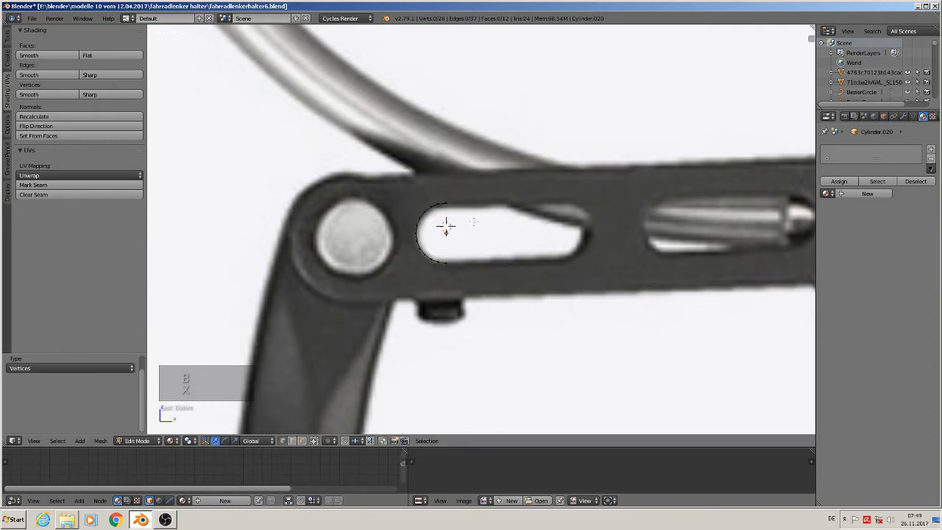
pyautogui.press('Tab')
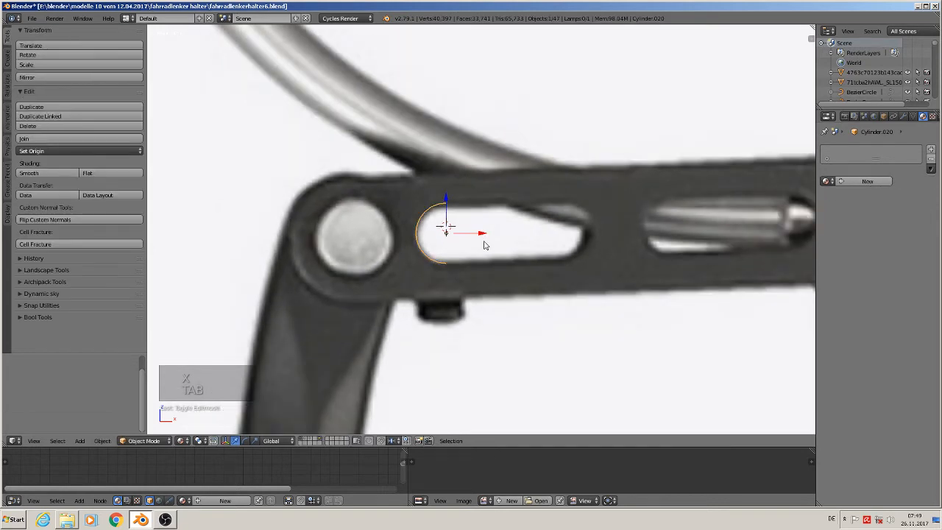
# Duplicate the whole half arc within the mesh and move the copy 0.042 along X toward the slot's far end.
pyautogui.press('Tab')
pyautogui.press('a')
pyautogui.press('a')
pyautogui.press('a')
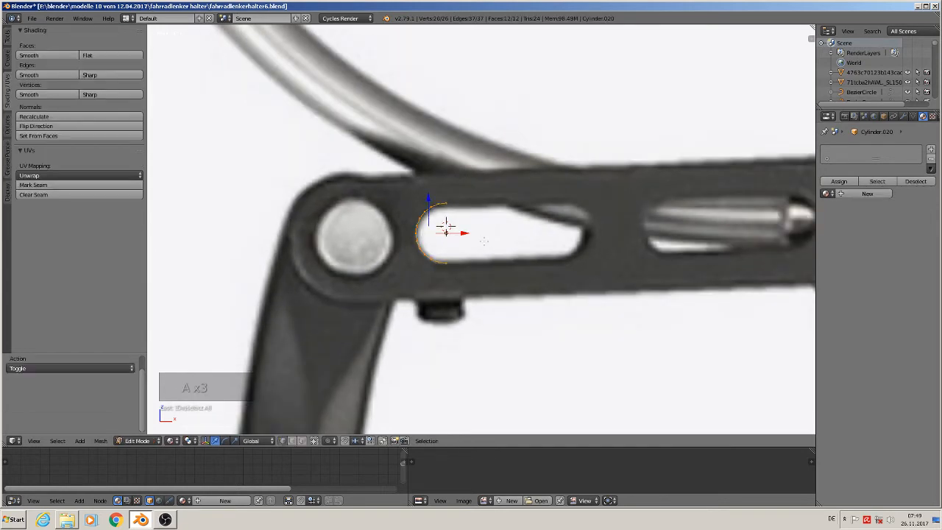
pyautogui.hotkey('shift', 'd')
pyautogui.press('x')
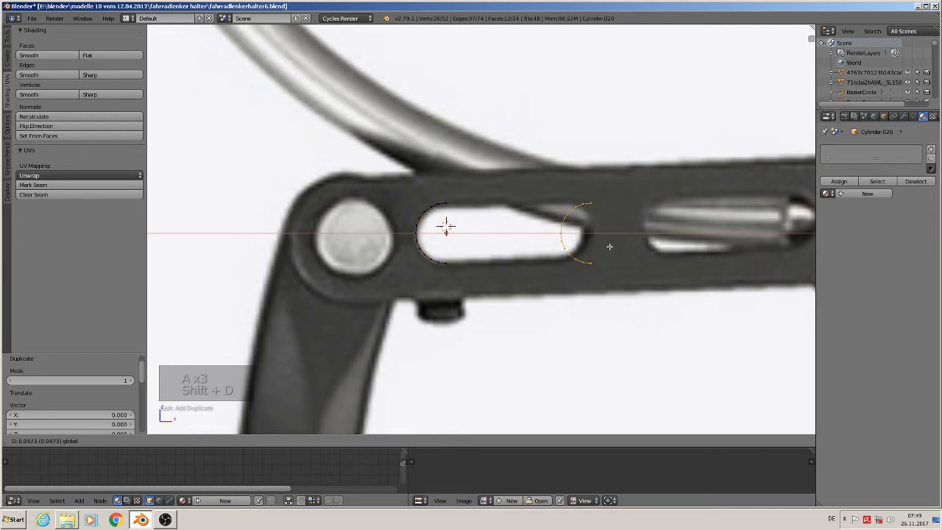
pyautogui.click(685, 298)
# Rotate the copied arc 180° about Z and move it 0.006 along X onto the slot's far end.
pyautogui.write('r')
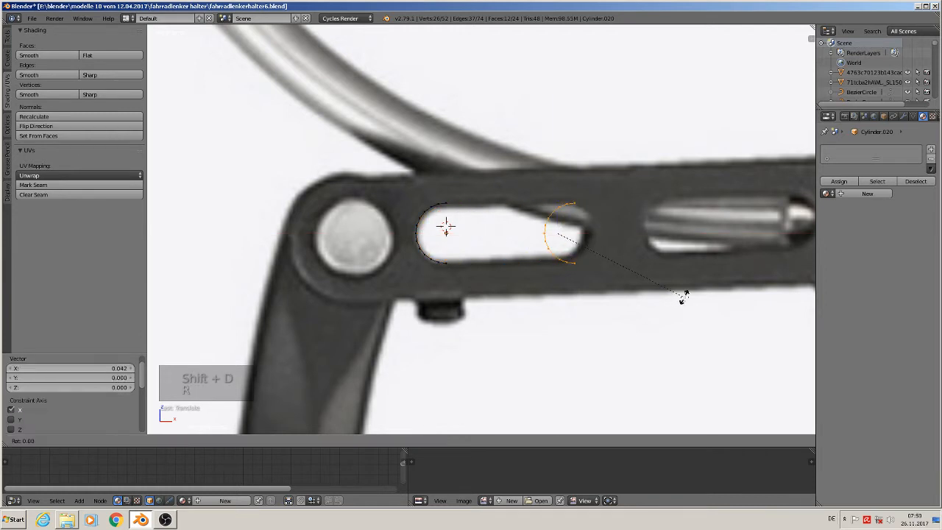
pyautogui.write('z180')
pyautogui.click(652, 247)
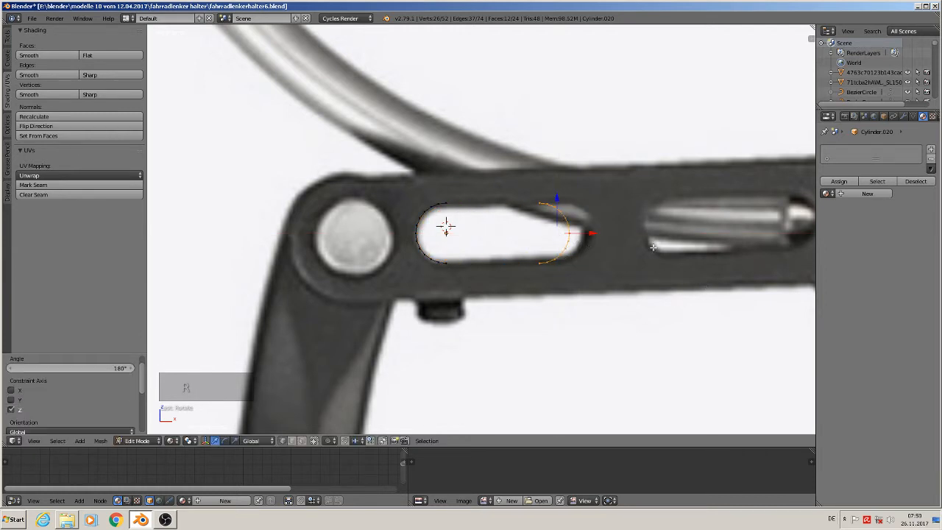
pyautogui.press('g')
pyautogui.press('x')
pyautogui.click(599, 238)
# Connect the two half arcs with one face along the slot's upper side and one along its lower side.
pyautogui.moveTo(599, 237); pyautogui.dragTo(516, 293, button='middle')
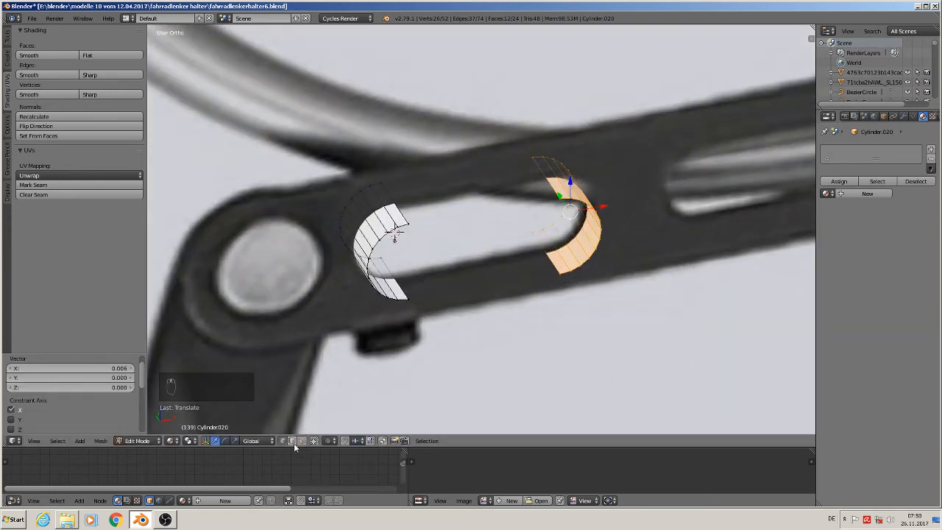
pyautogui.rightClick(404, 203)
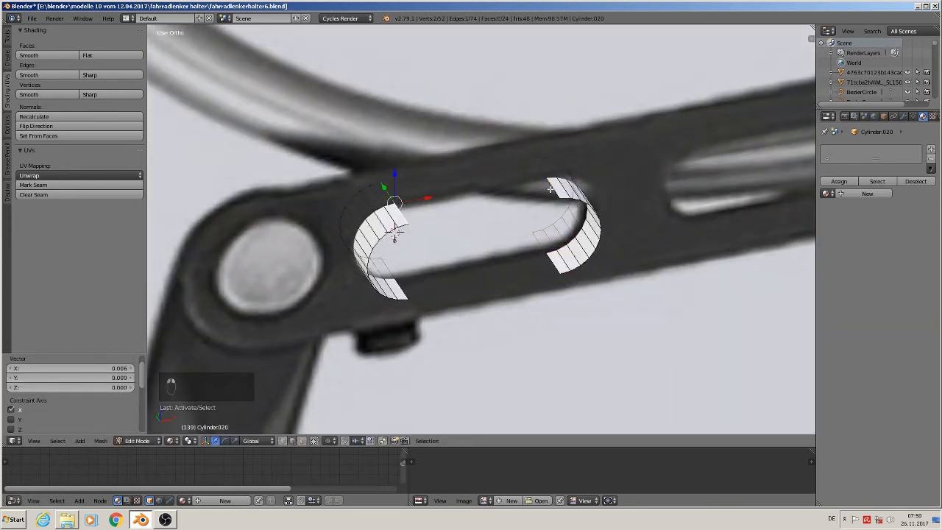
pyautogui.keyDown('shift'); pyautogui.rightClick(549, 192); pyautogui.keyUp('shift')
pyautogui.press('f')
pyautogui.rightClick(404, 286)
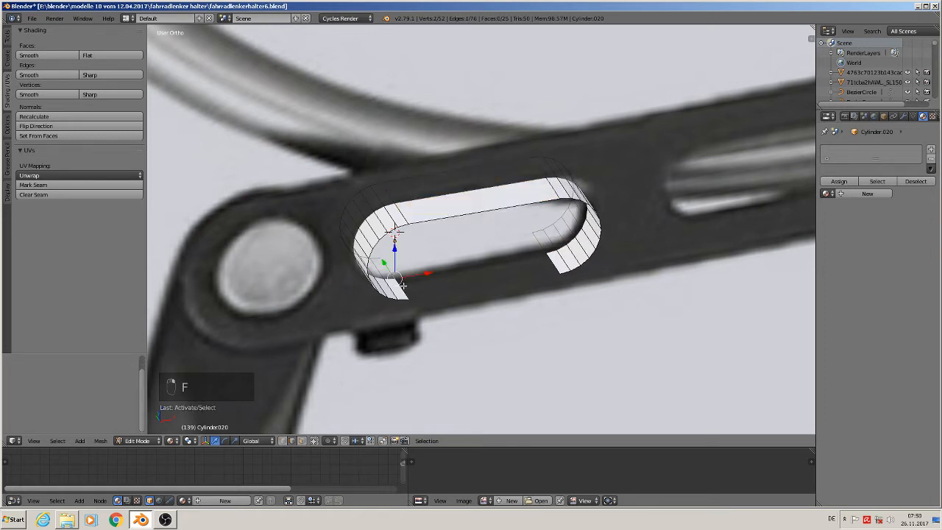
pyautogui.keyDown('shift'); pyautogui.rightClick(537, 257); pyautogui.keyUp('shift')
pyautogui.press('f')
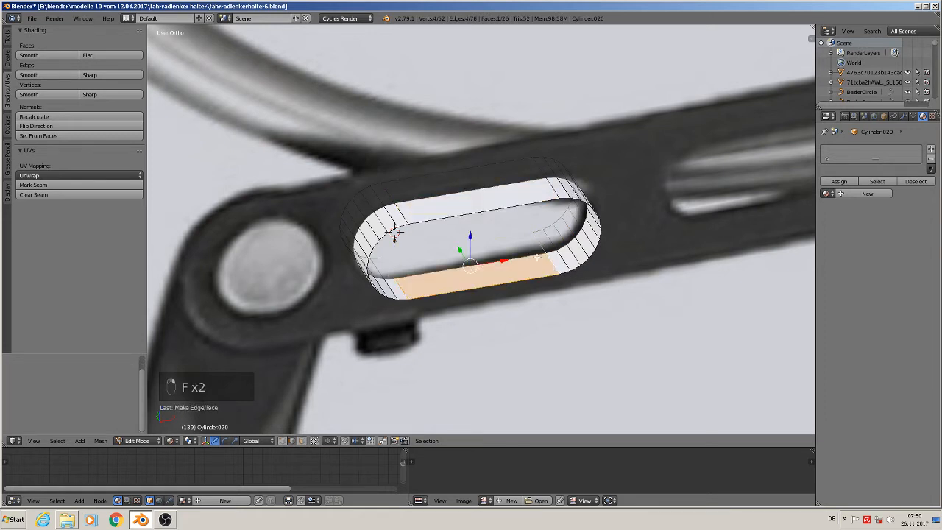
# Fill the open back and front edge loops with faces to close the slot-shaped body.
pyautogui.keyDown('alt'); pyautogui.rightClick(473, 240); pyautogui.keyUp('alt')
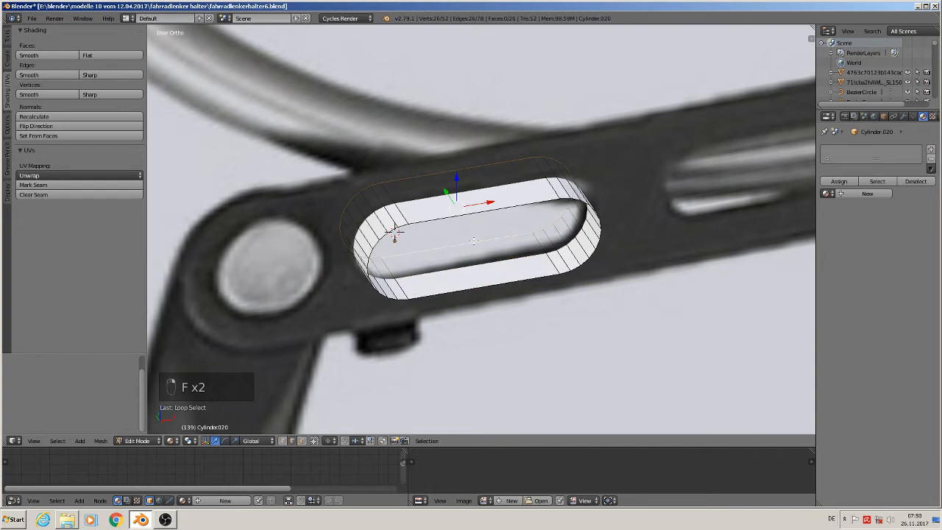
pyautogui.press('f')
pyautogui.keyDown('alt'); pyautogui.rightClick(514, 206); pyautogui.keyUp('alt')
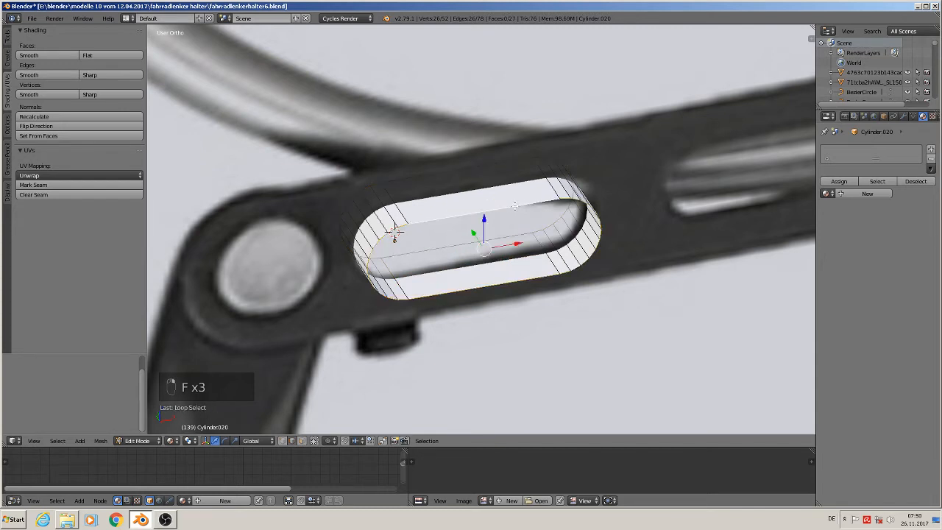
pyautogui.press('f')
pyautogui.press('Tab')
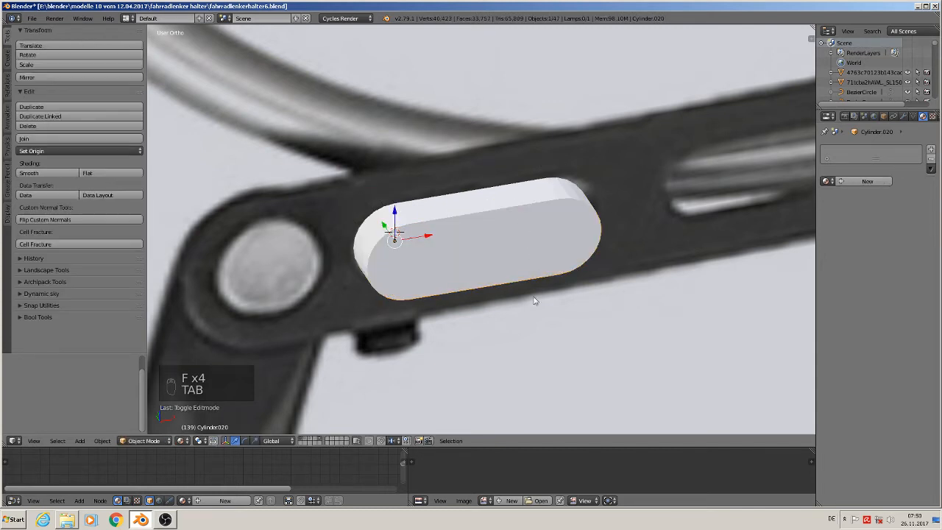
# Move the slot-shaped body 0.046 up along Z, clear of the slot in the reference image.
pyautogui.moveTo(456, 302); pyautogui.dragTo(488, 293, button='middle')
pyautogui.press('KP_1')
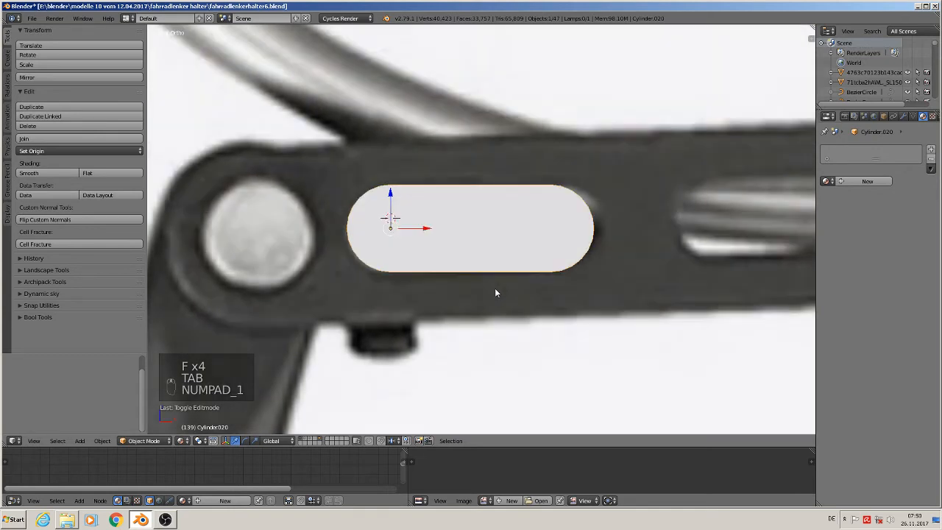
pyautogui.scroll(-3, 495, 289)
pyautogui.scroll(-3, 479, 322)
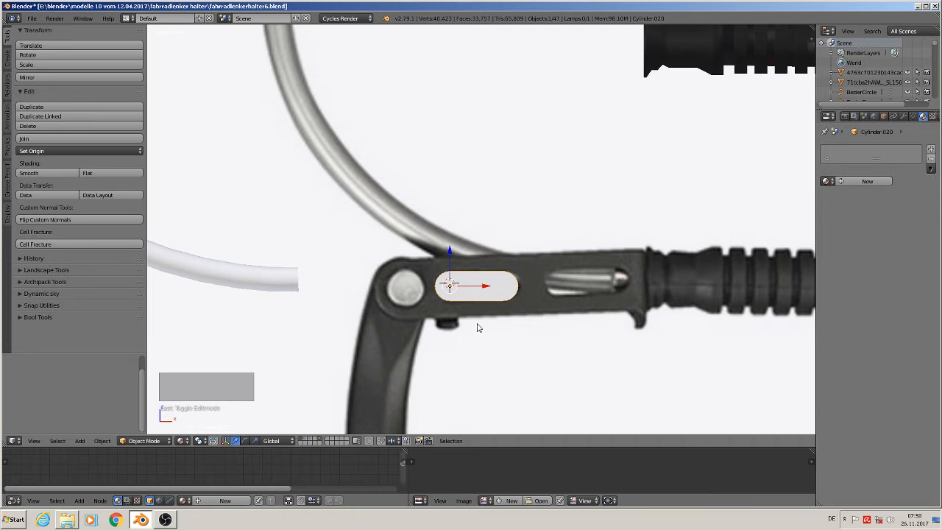
pyautogui.moveTo(450, 252); pyautogui.dragTo(450, 184)
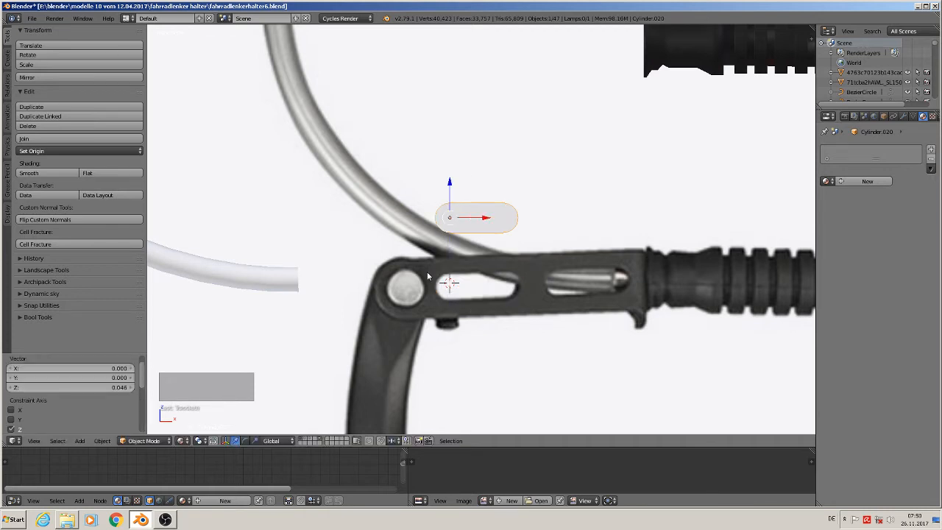
# Apply the slot-shaped body's rotation and scale and set its origin to its geometry.
pyautogui.click(102, 440)
pyautogui.moveTo(136, 368)
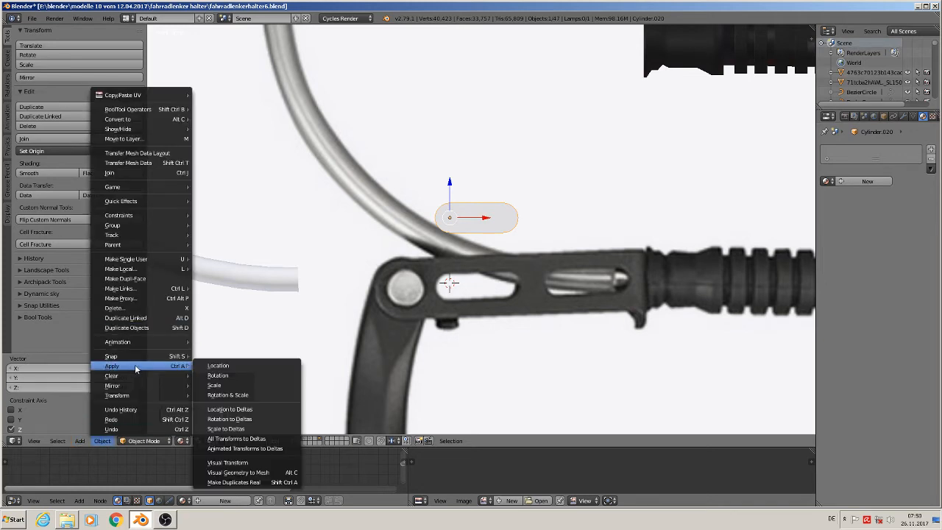
pyautogui.click(228, 394)
pyautogui.click(83, 152)
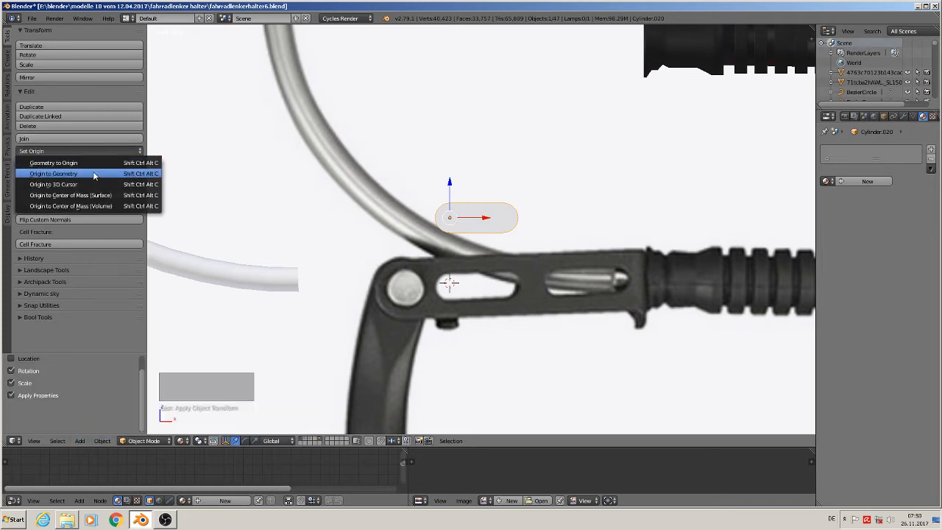
pyautogui.click(45, 174)
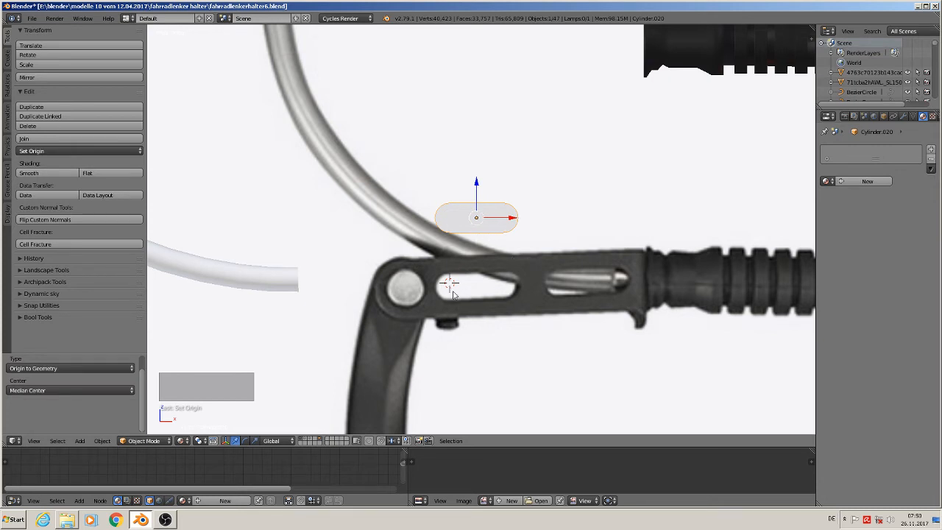
# Place the 3D cursor at the centre of the link's pivot bolt and add a 24-vertex cylinder there.
pyautogui.click(407, 286)
pyautogui.click(404, 288)
pyautogui.click(79, 441)
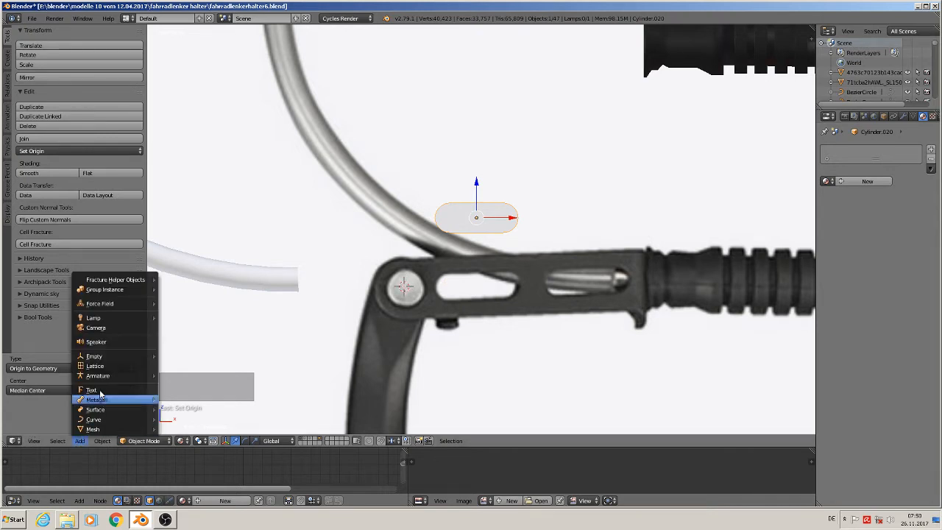
pyautogui.moveTo(96, 430)
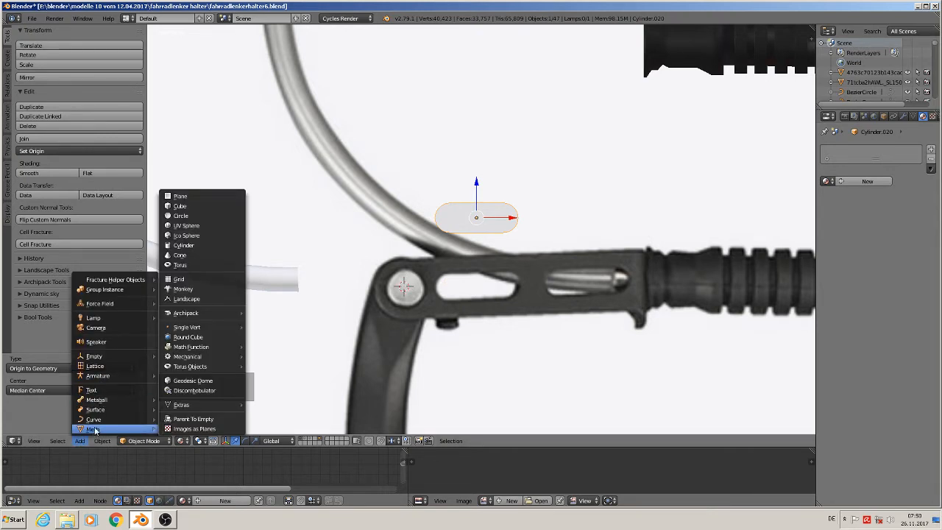
pyautogui.click(195, 248)
# Scale the bolt cylinder down to 0.014 and rotate it 90° about X.
pyautogui.press('s')
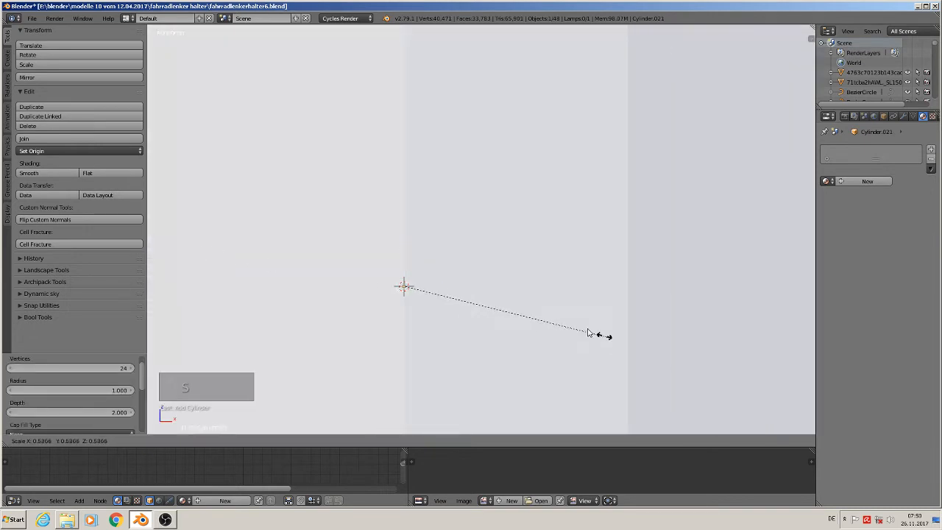
pyautogui.click(409, 295)
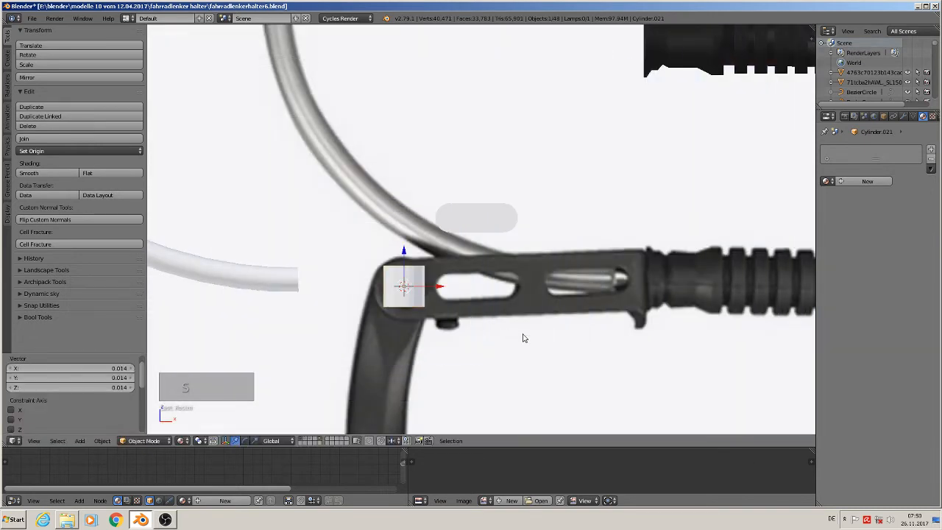
pyautogui.press('r')
pyautogui.press('x')
pyautogui.press('9')
pyautogui.press('0')
pyautogui.press('Return')
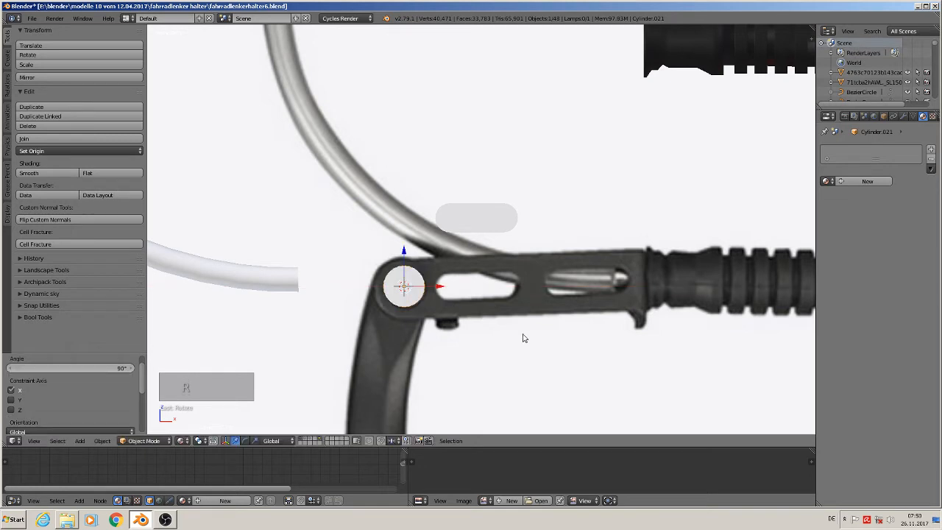
# Scale the bolt cylinder by 0.827 and align it along X with the pivot bolt in the reference image.
pyautogui.press('s')
pyautogui.click(515, 349)
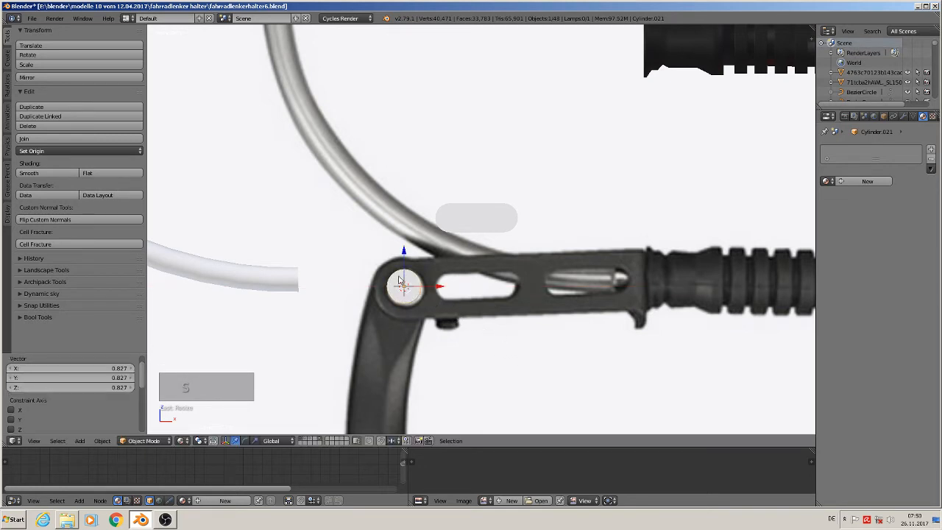
pyautogui.press('g')
pyautogui.press('x')
pyautogui.click(406, 272)
# Move the bolt cylinder 0.045 up along Z, beside the slot-shaped body.
pyautogui.press('g')
pyautogui.press('z')
pyautogui.click(420, 201)
# Select the bolt cylinder and the slot-shaped body together and move them -0.053 along Y, in front of the reference image.
pyautogui.moveTo(432, 252); pyautogui.dragTo(508, 315, button='middle')
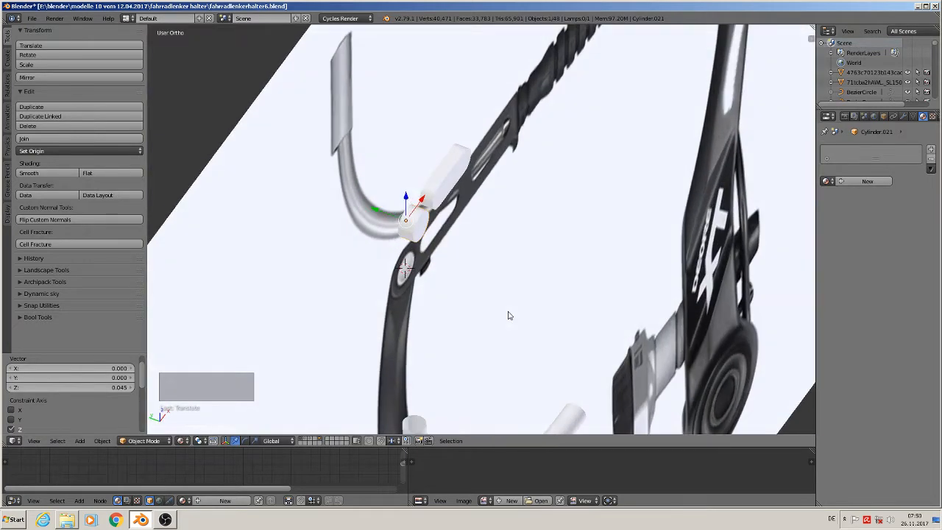
pyautogui.rightClick(441, 178)
pyautogui.rightClick(412, 218)
pyautogui.keyDown('shift'); pyautogui.rightClick(439, 179); pyautogui.keyUp('shift')
pyautogui.moveTo(402, 187); pyautogui.dragTo(469, 218)
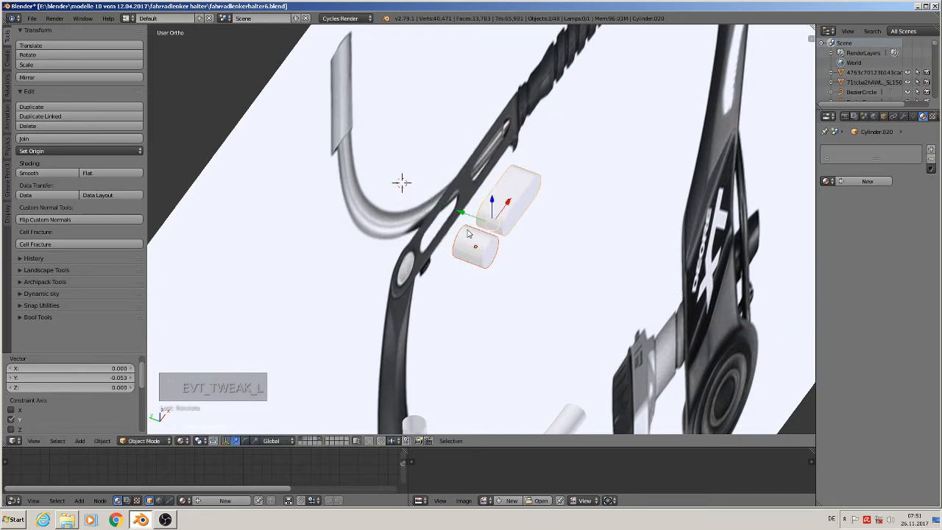
# Select only the slot-shaped body in the front view.
pyautogui.press('KP_1')
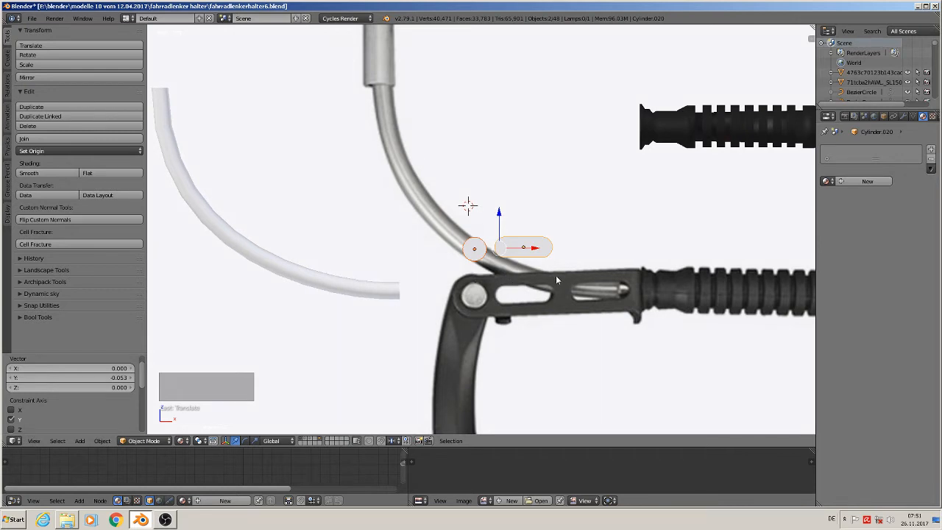
pyautogui.rightClick(524, 248)
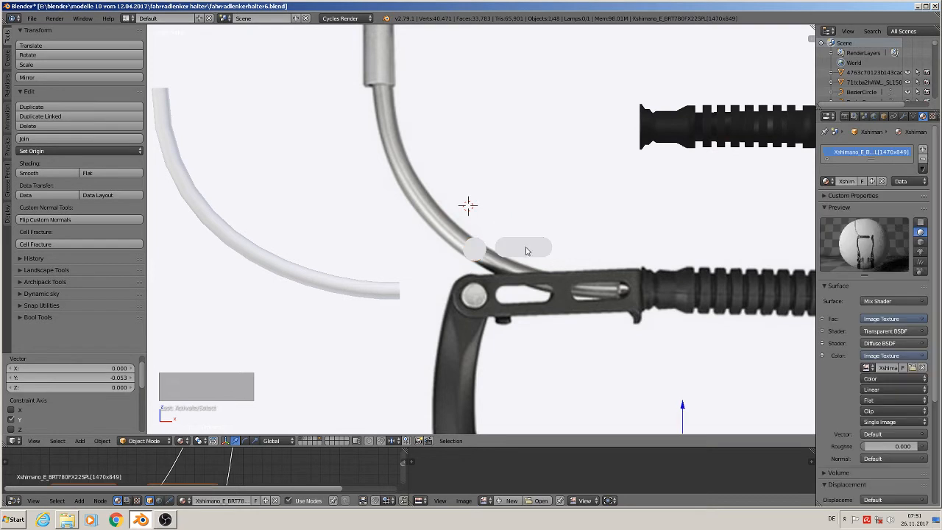
pyautogui.rightClick(524, 248)
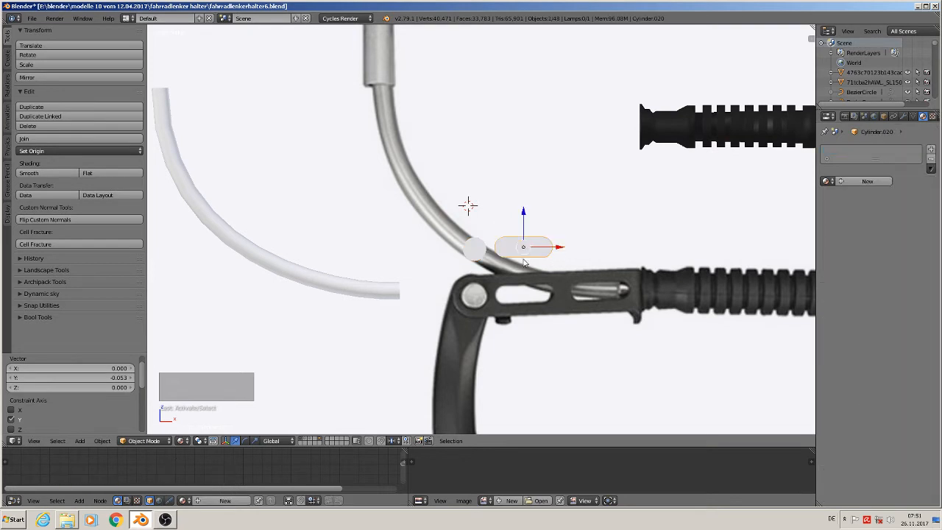
# Duplicate the slot-shaped solid onto the reference bracket, scale it by about 2.124 and shift the copy about 0.023 along X.
pyautogui.hotkey('shift', 'd')
pyautogui.click(525, 322)
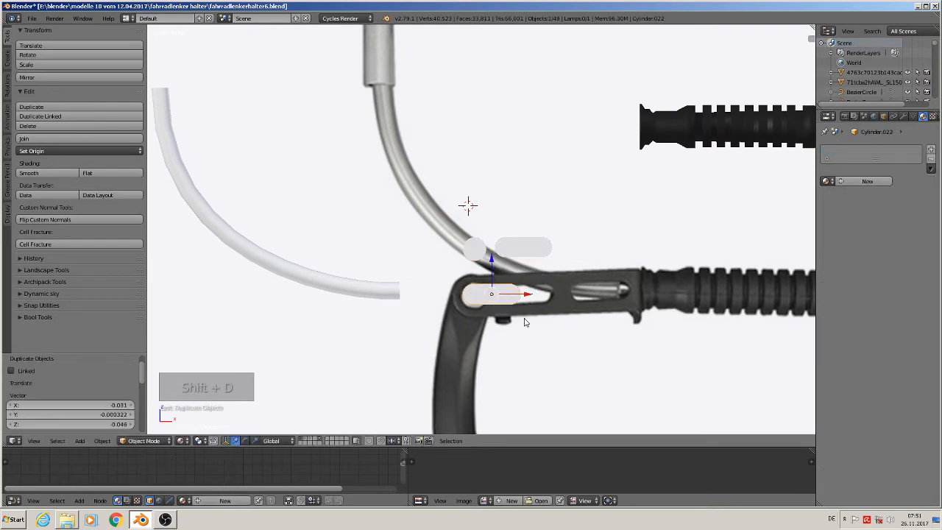
pyautogui.press('s')
pyautogui.click(572, 329)
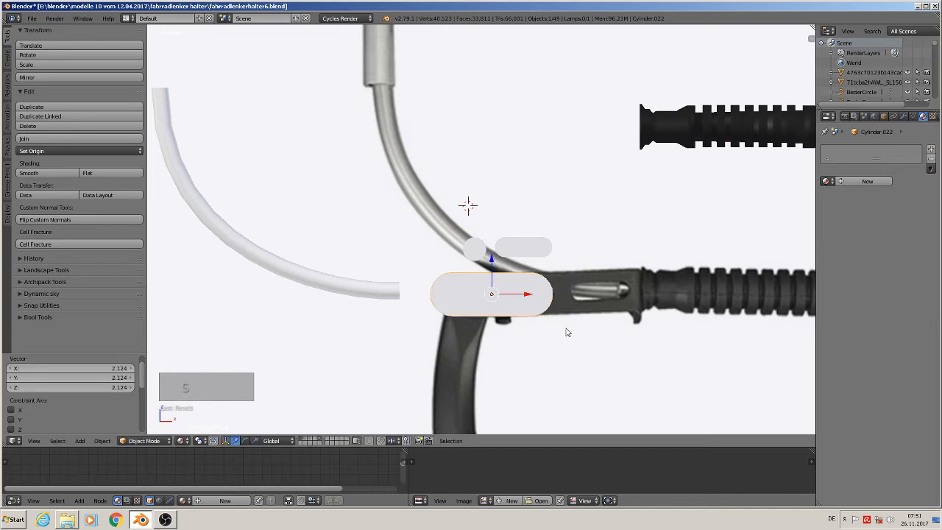
pyautogui.press('g')
pyautogui.press('x')
pyautogui.click(615, 333)
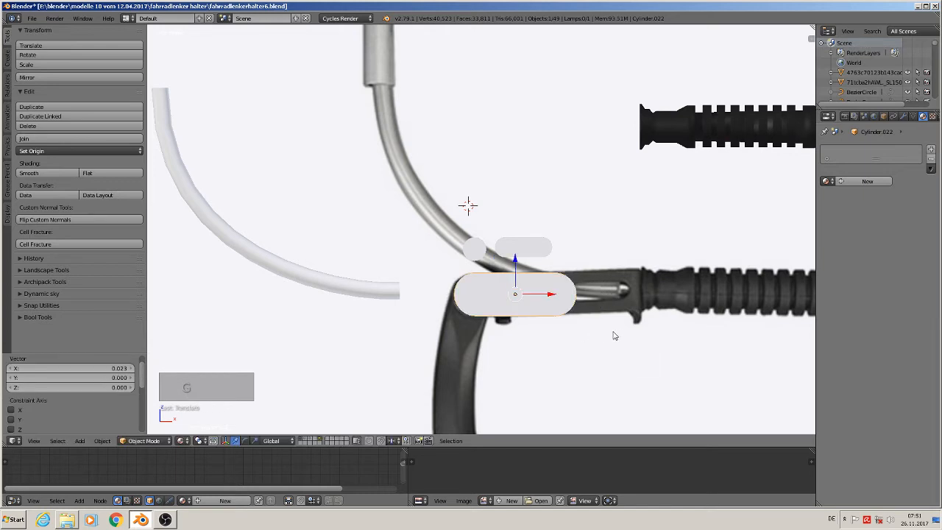
# Delete the vertices of the enlarged slot solid's rounded end nearest the grip.
pyautogui.scroll(1, 613, 333)
pyautogui.press('Tab')
pyautogui.scroll(2, 589, 323)
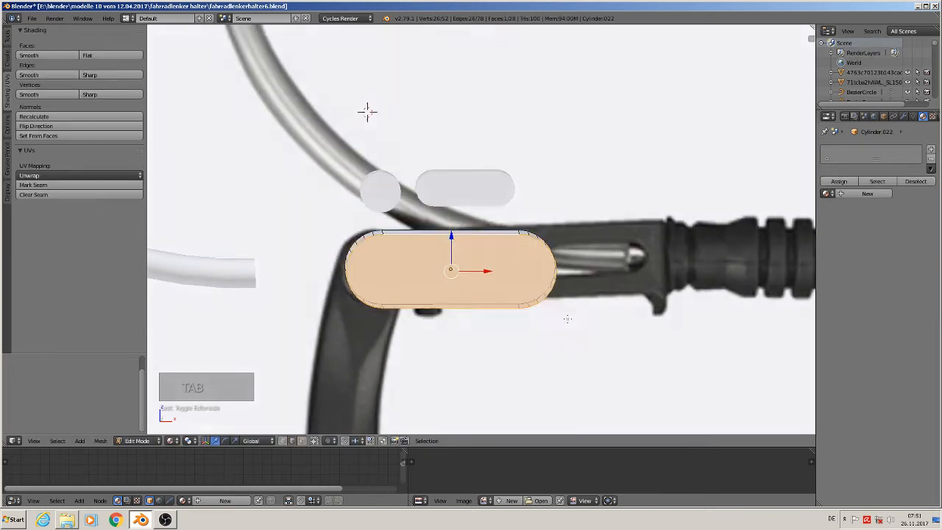
pyautogui.moveTo(567, 318); pyautogui.dragTo(534, 304, button='middle')
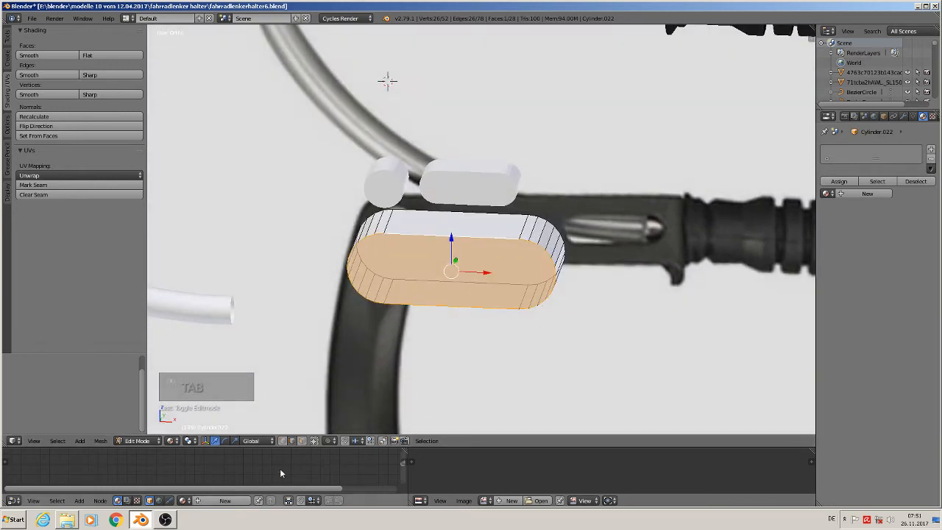
pyautogui.click(283, 442)
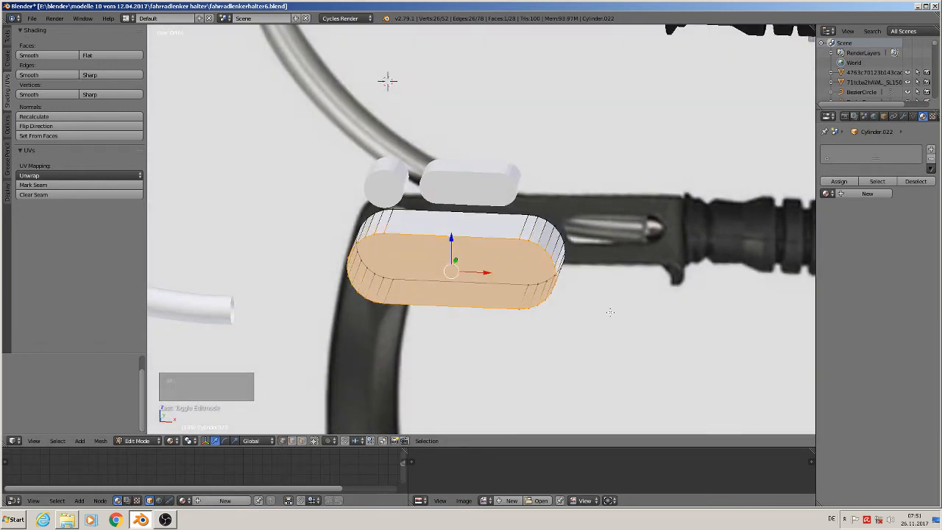
pyautogui.press('KP_1')
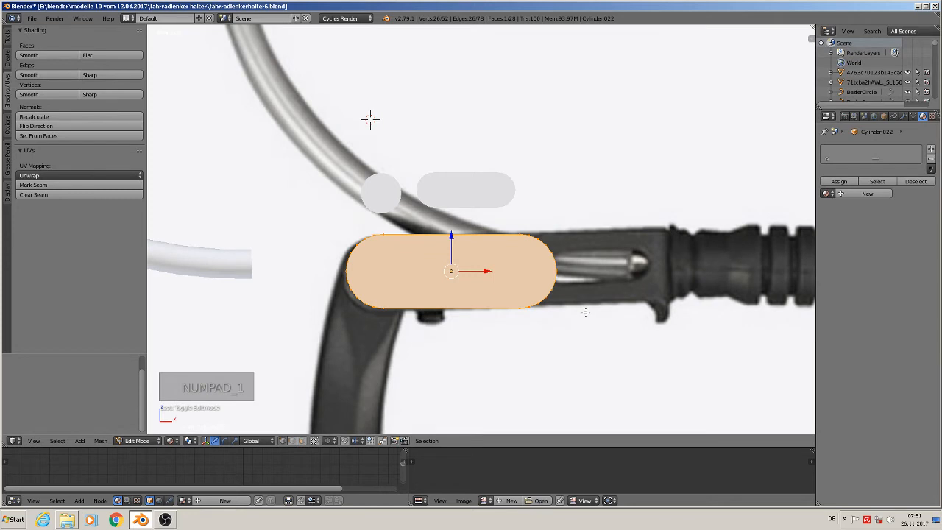
pyautogui.press('b')
pyautogui.press('a')
pyautogui.press('b')
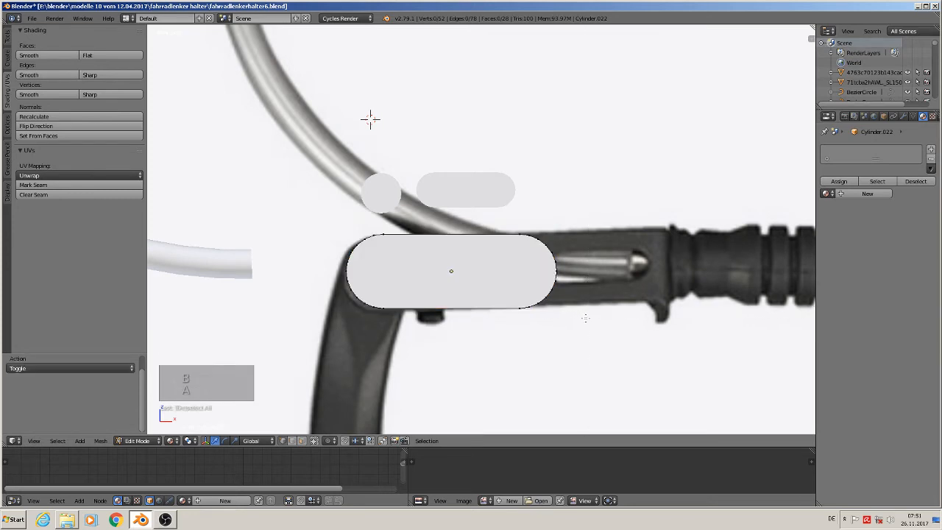
pyautogui.moveTo(586, 328); pyautogui.dragTo(526, 214)
pyautogui.press('x')
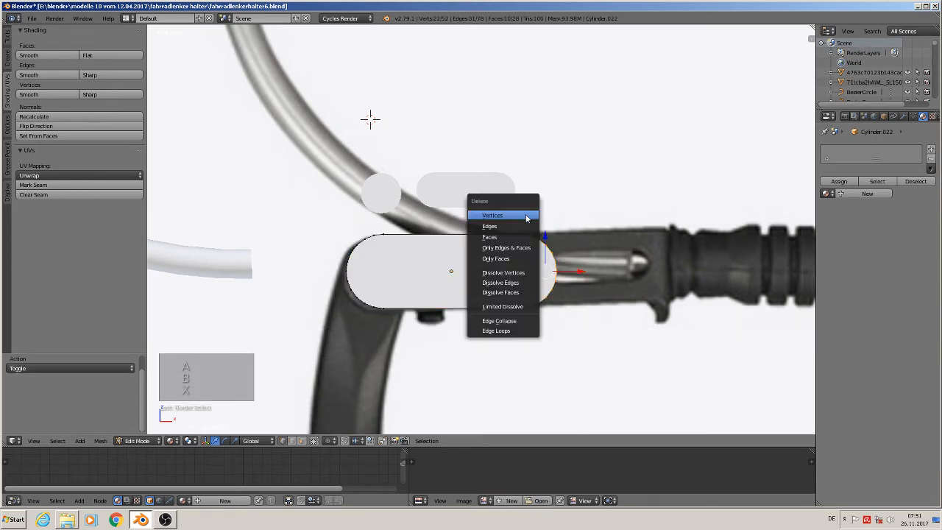
pyautogui.click(525, 214)
# Close the solid's open end with a face between its upper and lower end edges.
pyautogui.moveTo(525, 214); pyautogui.dragTo(518, 299, button='middle')
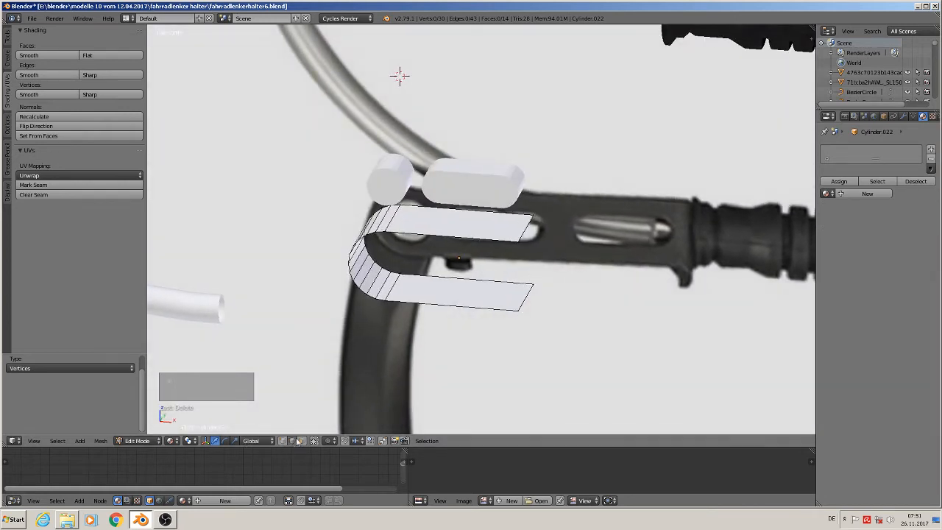
pyautogui.click(535, 234)
pyautogui.keyDown('shift'); pyautogui.click(530, 288); pyautogui.keyUp('shift')
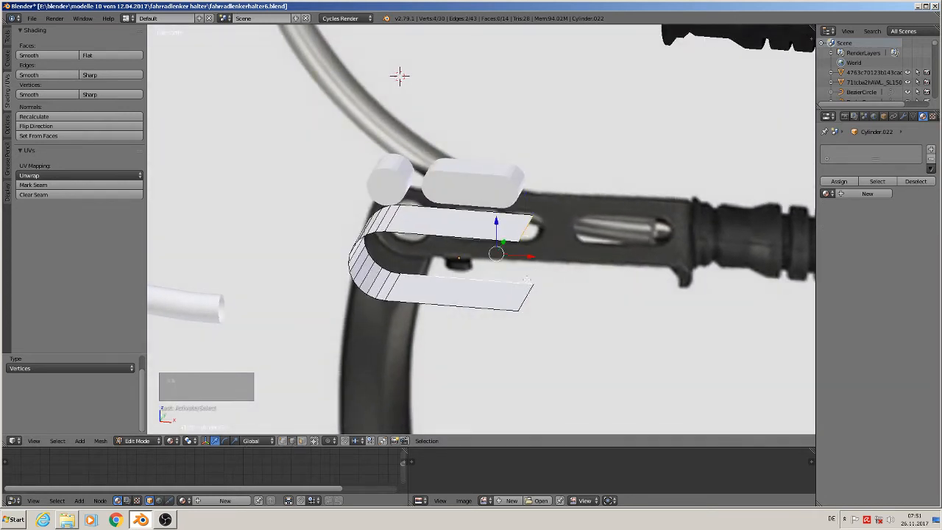
pyautogui.click(527, 282)
pyautogui.keyDown('shift'); pyautogui.click(532, 222); pyautogui.keyUp('shift')
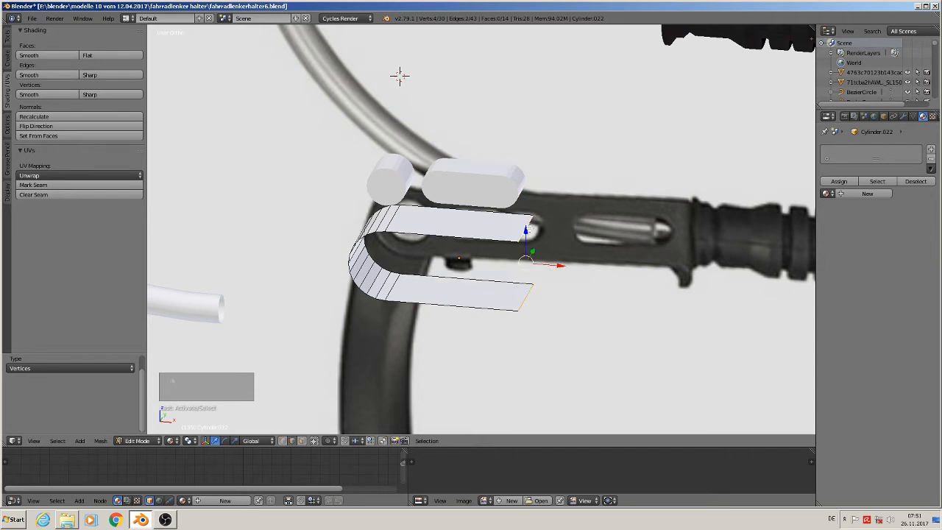
pyautogui.press('f')
# Fill the open front and back outlines of the bracket solid with faces.
pyautogui.keyDown('alt'); pyautogui.rightClick(449, 278); pyautogui.keyUp('alt')
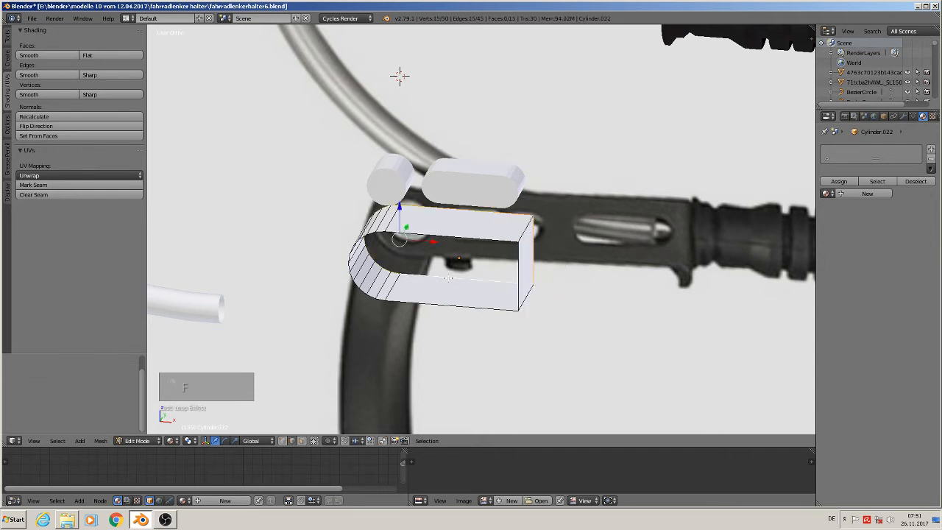
pyautogui.press('f')
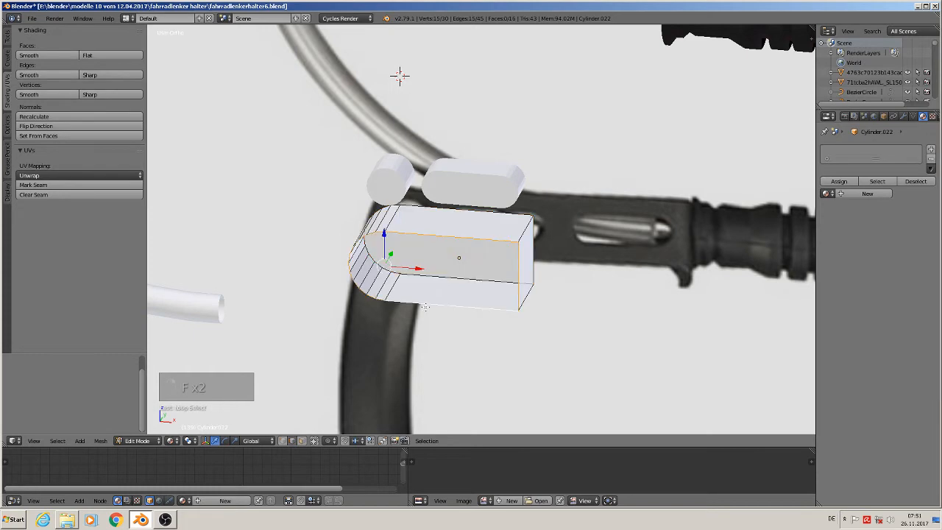
pyautogui.press('f')
pyautogui.press('Tab')
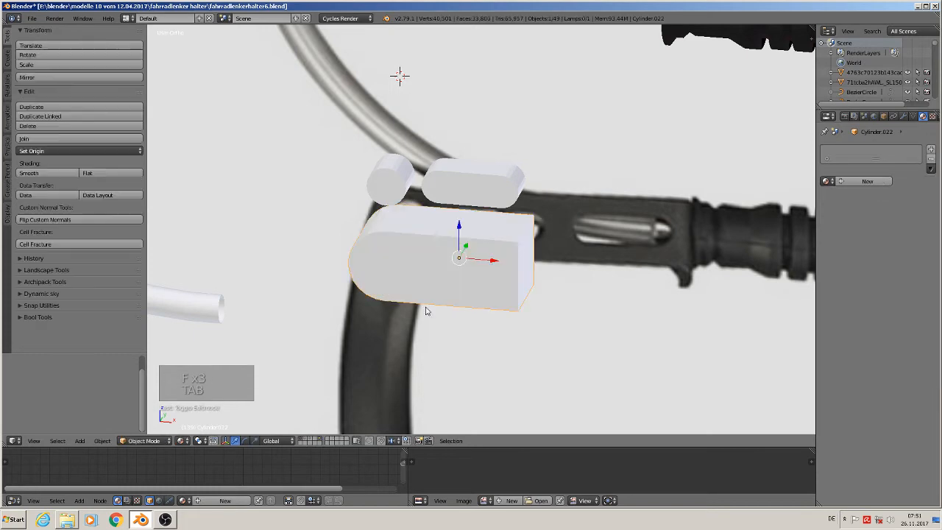
# Thin the bracket solid into a plate by scaling it along Y to about 0.123.
pyautogui.moveTo(427, 311); pyautogui.dragTo(548, 333, button='middle')
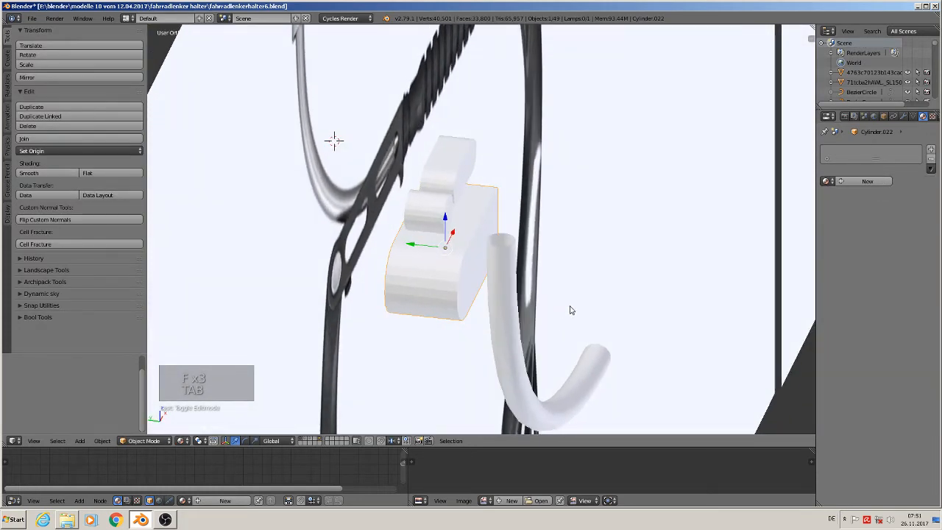
pyautogui.press('s')
pyautogui.press('y')
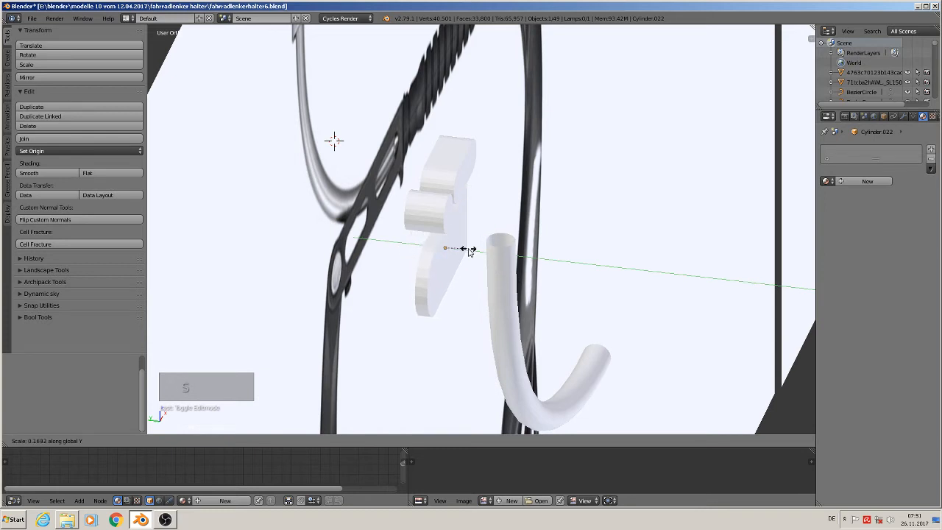
pyautogui.click(465, 250)
pyautogui.press('KP_1')
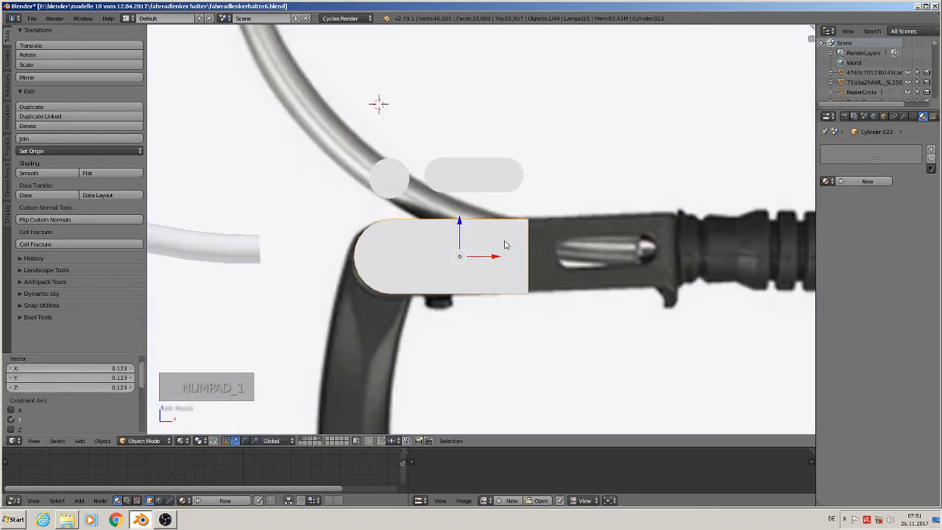
# Extend the plate's flat end along X until it reaches the start of the reference grip.
pyautogui.press('q')
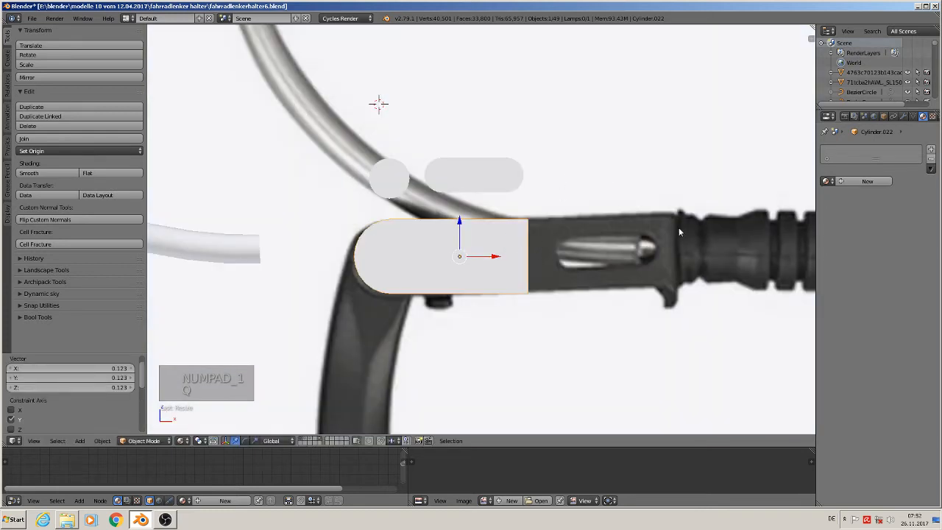
pyautogui.press('Tab')
pyautogui.press('a')
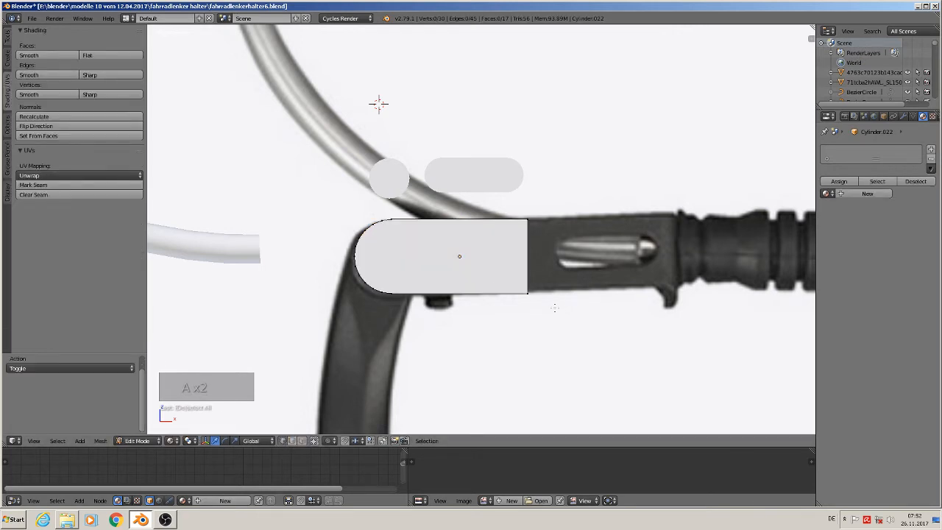
pyautogui.press('b')
pyautogui.moveTo(556, 313); pyautogui.dragTo(524, 198)
pyautogui.moveTo(559, 257); pyautogui.dragTo(707, 255)
pyautogui.moveTo(537, 284); pyautogui.dragTo(516, 325, button='middle')
pyautogui.press('Tab')
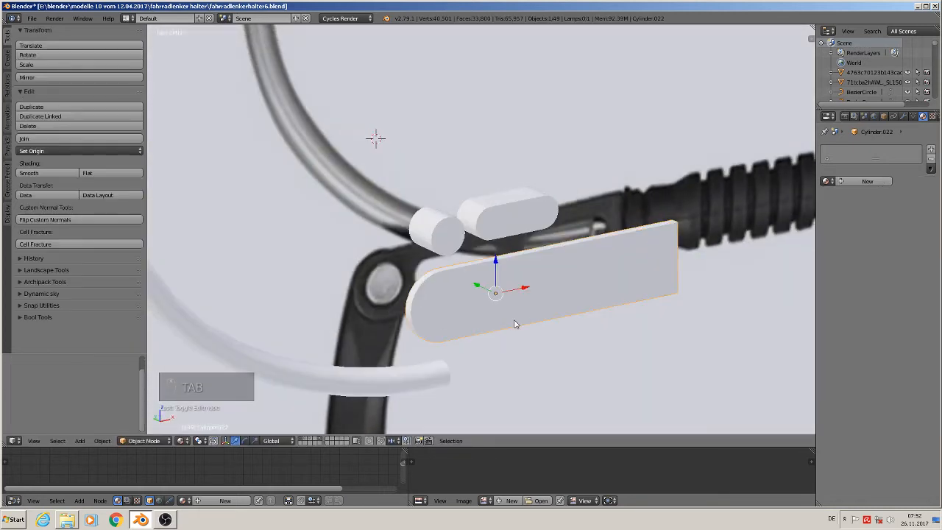
# Duplicate the bracket plate about 0.155 upward along Z, in line with the modelled grip, and reselect the original plate.
pyautogui.scroll(-2, 517, 328)
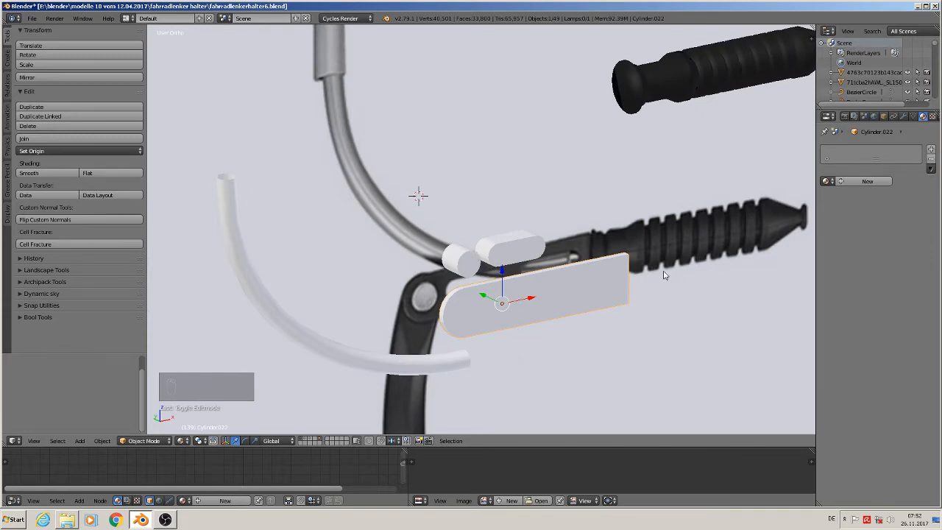
pyautogui.press('KP_1')
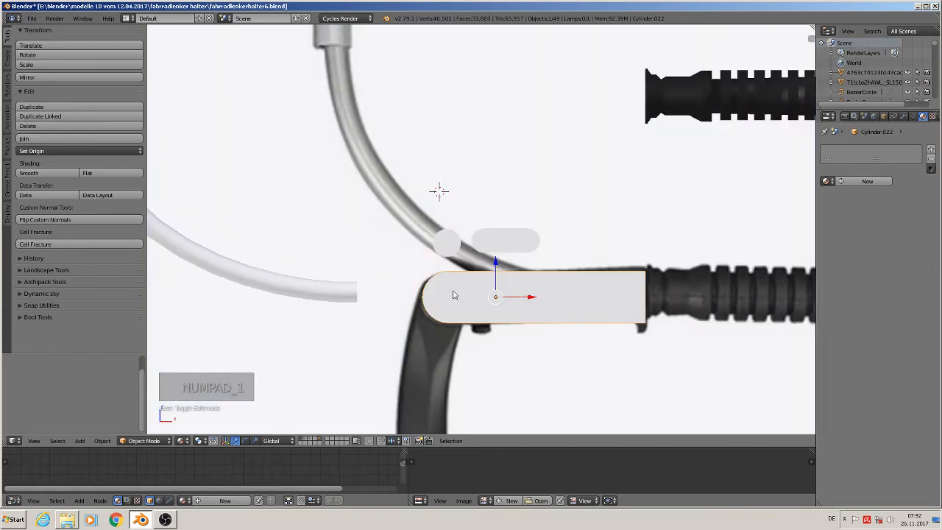
pyautogui.hotkey('shift', 'd')
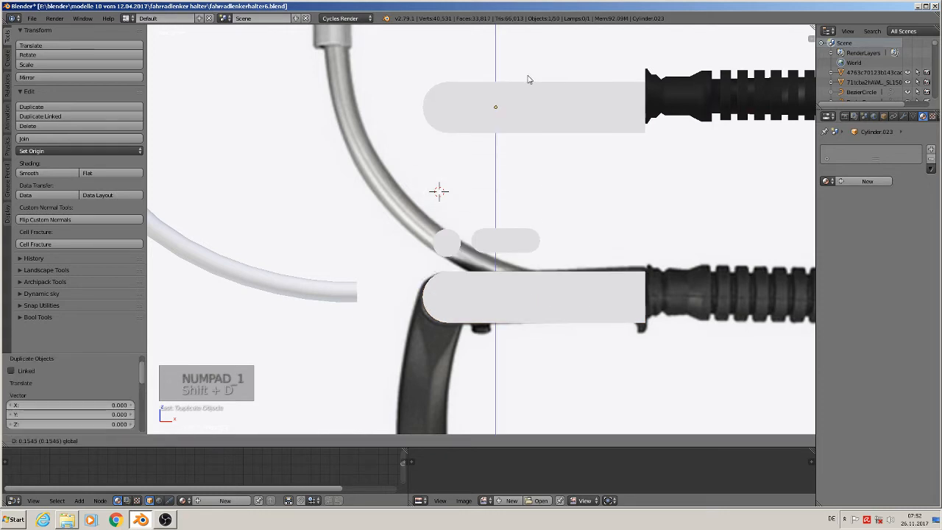
pyautogui.click(528, 79)
pyautogui.rightClick(530, 292)
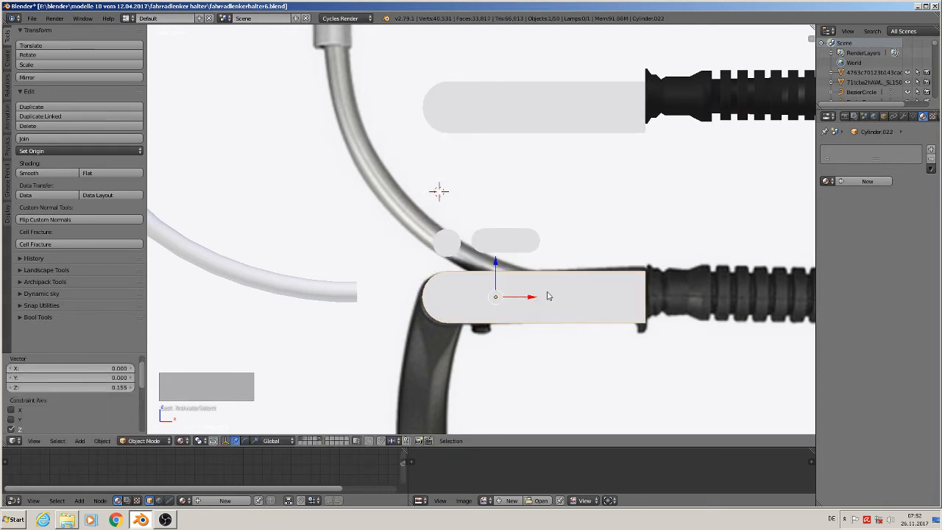
# Assign the existing red material named Material to the small round cylinder.
pyautogui.rightClick(447, 242)
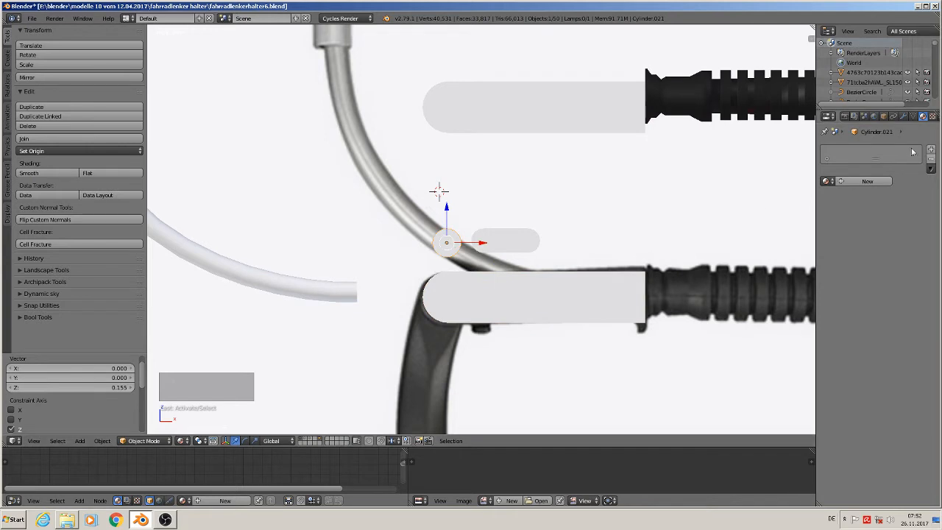
pyautogui.click(825, 181)
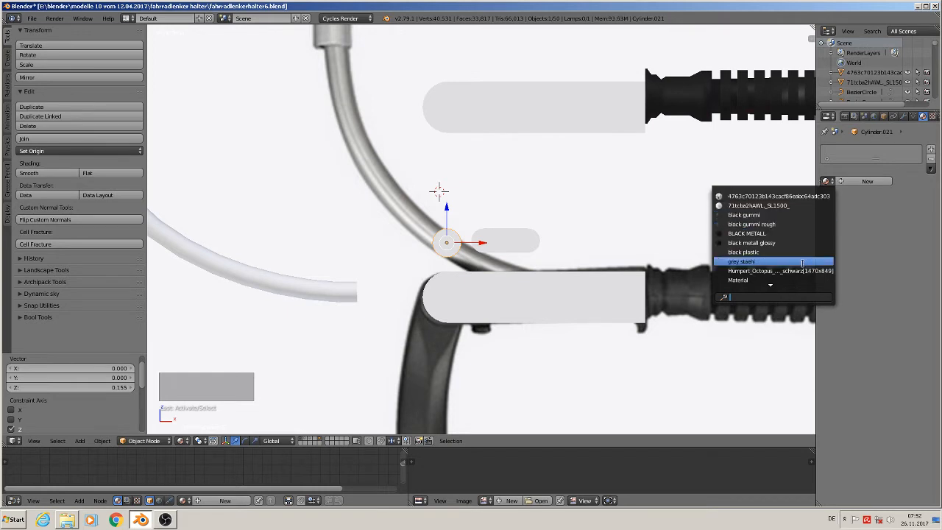
pyautogui.scroll(-2, 805, 259)
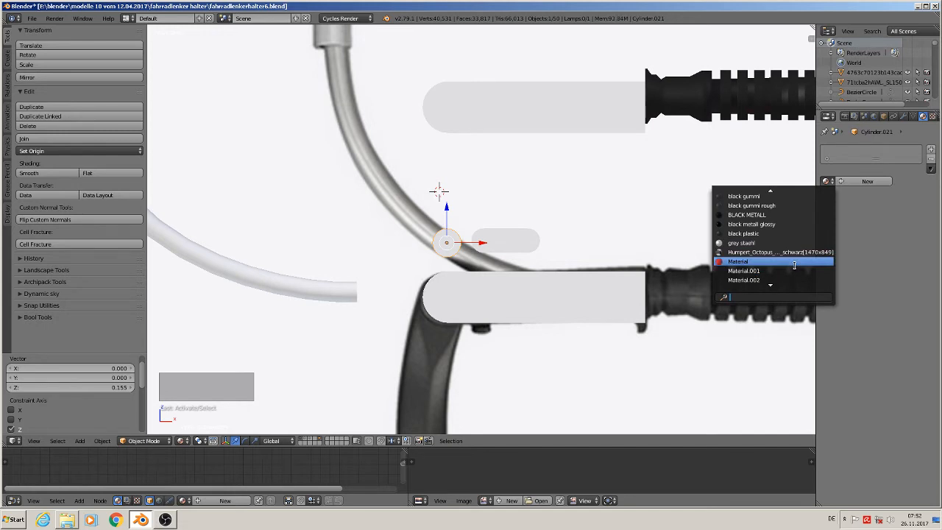
pyautogui.click(794, 262)
# Assign the existing red material named Material to the small elongated slot solid.
pyautogui.rightClick(522, 250)
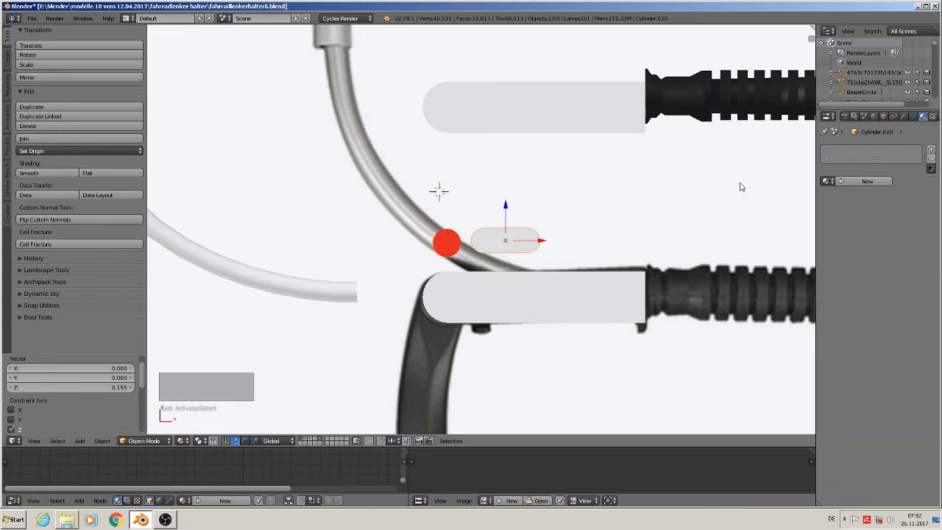
pyautogui.click(826, 181)
pyautogui.click(763, 281)
pyautogui.scroll(-2, 589, 288)
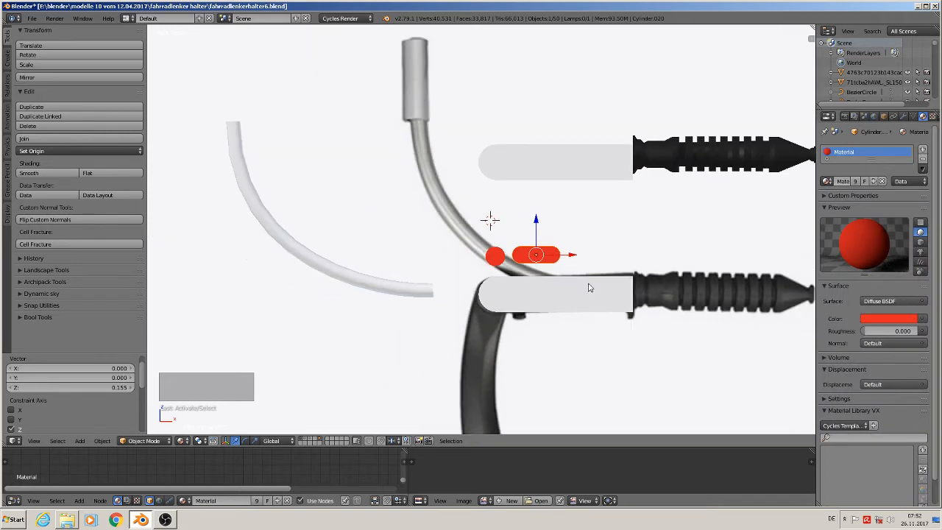
pyautogui.scroll(2, 556, 289)
# Apply rotation and scale to the lower bracket plate.
pyautogui.rightClick(516, 289)
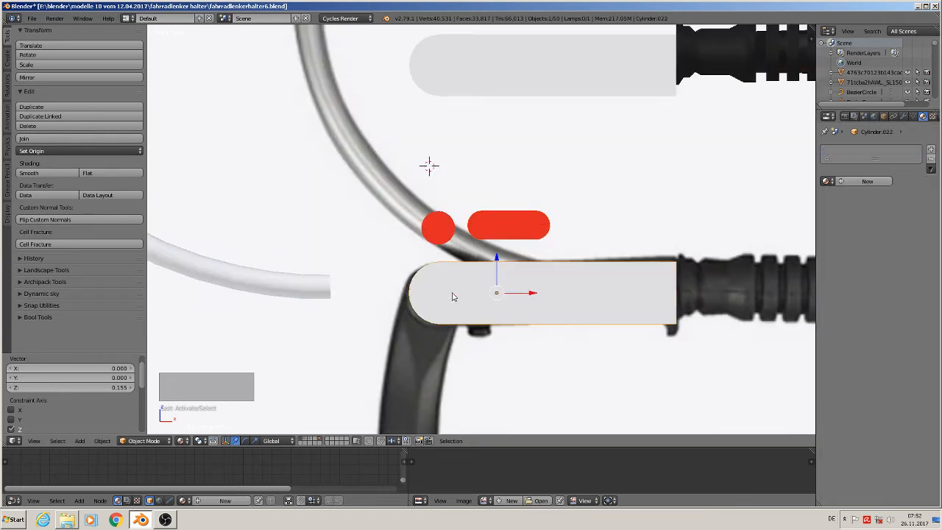
pyautogui.click(102, 440)
pyautogui.moveTo(128, 370)
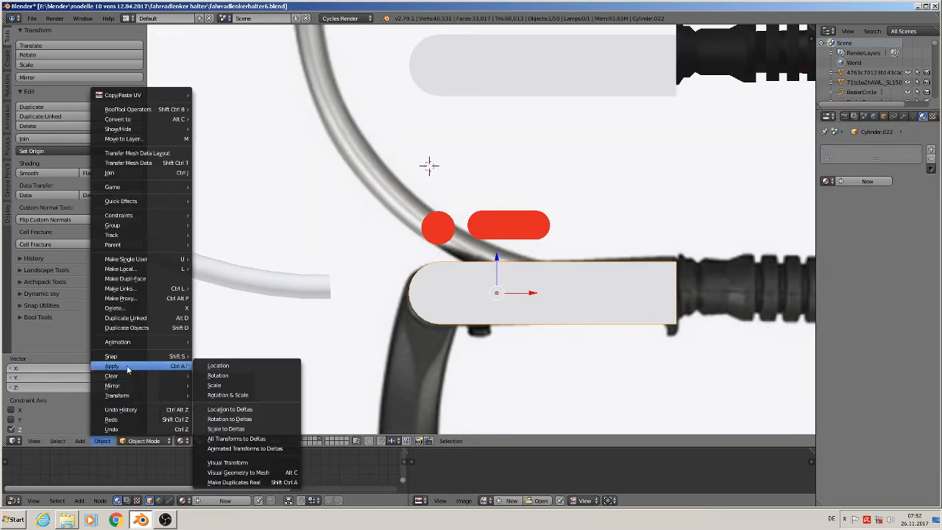
pyautogui.click(228, 395)
# Apply rotation and scale to the small red round cylinder.
pyautogui.rightClick(439, 233)
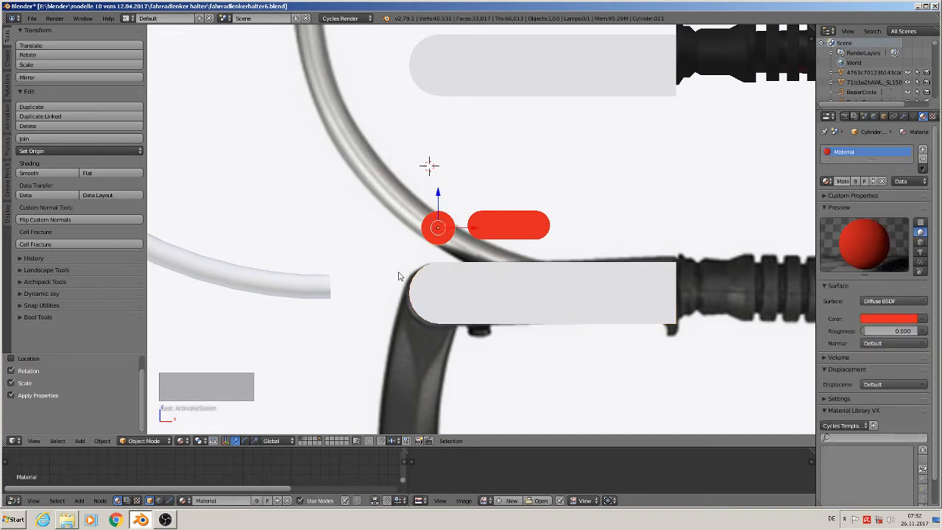
pyautogui.click(100, 441)
pyautogui.moveTo(127, 366)
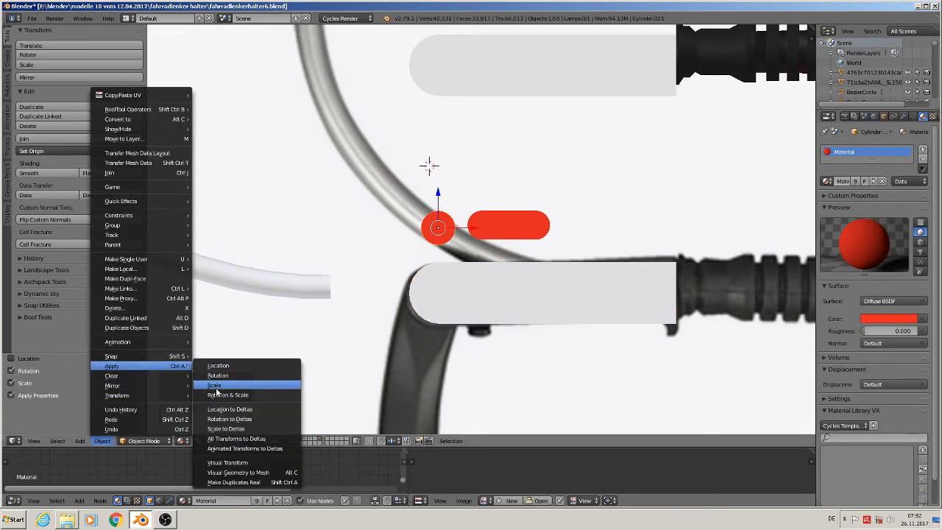
pyautogui.click(216, 393)
# Apply rotation and scale to the elongated red slot solid.
pyautogui.rightClick(506, 233)
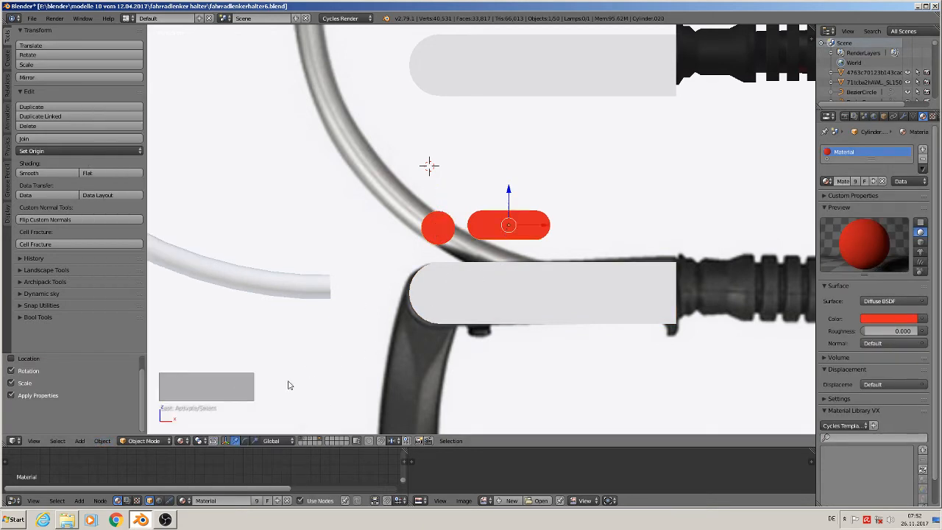
pyautogui.click(102, 441)
pyautogui.moveTo(126, 363)
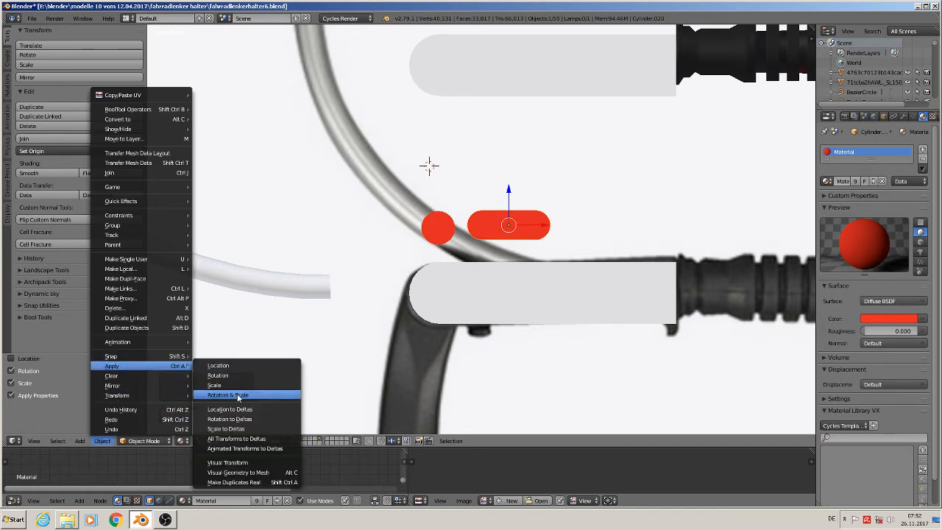
pyautogui.click(238, 395)
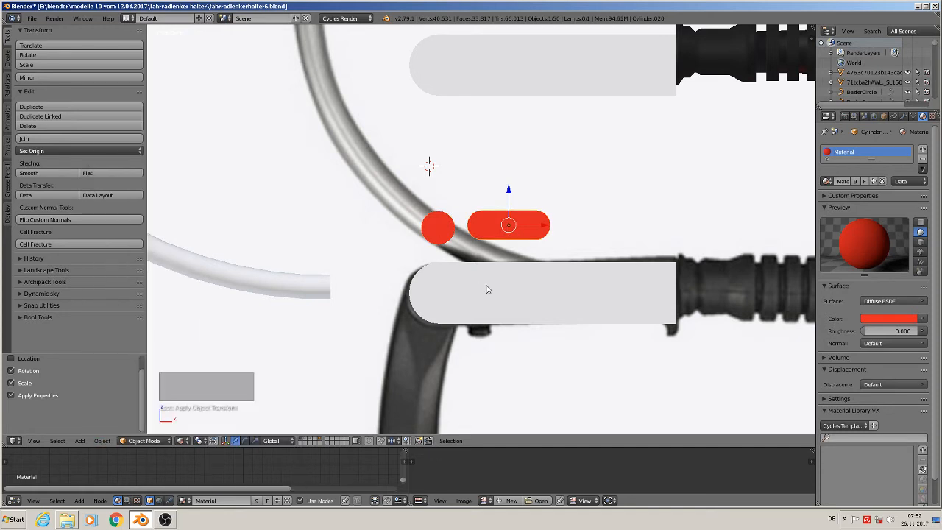
# Move the lower bracket plate straight down along Z by about 0.044, below the arm in the reference photo.
pyautogui.rightClick(486, 290)
pyautogui.click(492, 263)
pyautogui.press('g')
pyautogui.press('z')
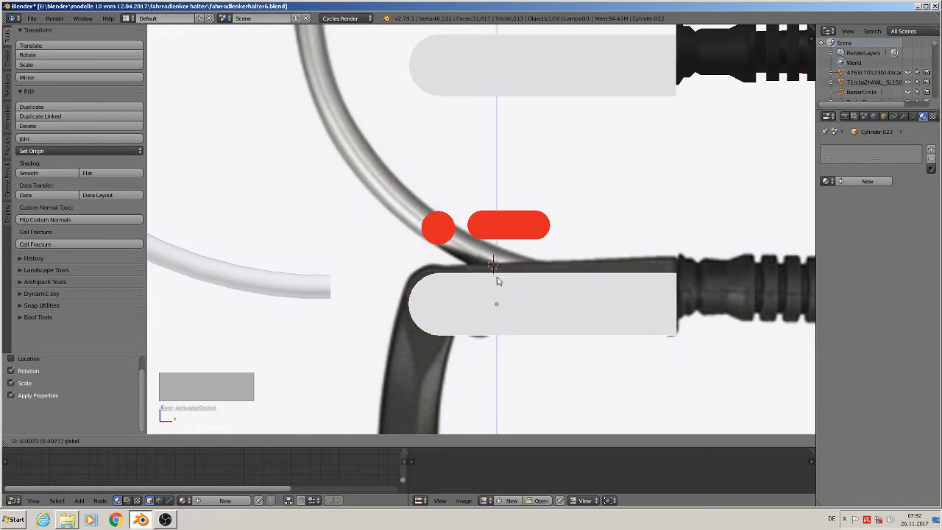
pyautogui.click(494, 330)
pyautogui.keyDown('shift'); pyautogui.moveTo(651, 359); pyautogui.dragTo(597, 296, button='middle'); pyautogui.keyUp('shift')
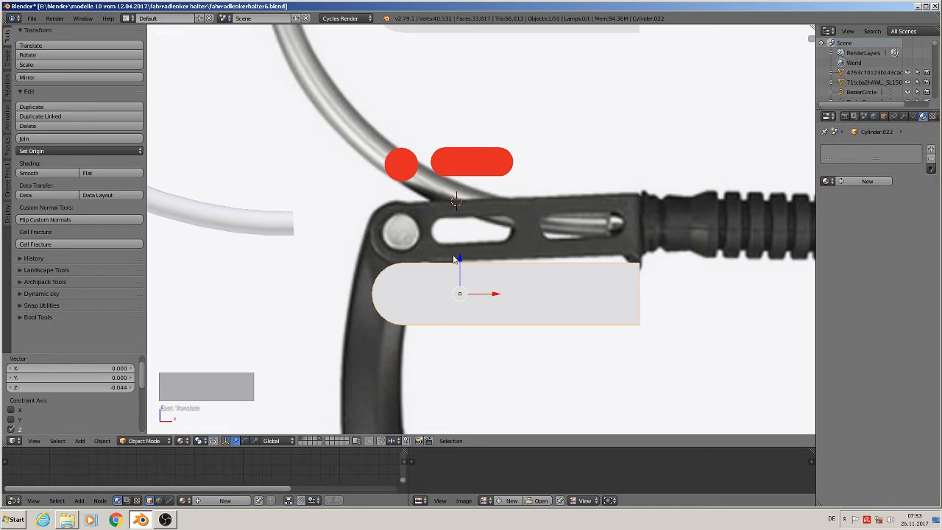
# Move the red round cylinder down along Z by about 0.087 so it passes through the plate's rounded end.
pyautogui.rightClick(404, 178)
pyautogui.press('g')
pyautogui.press('z')
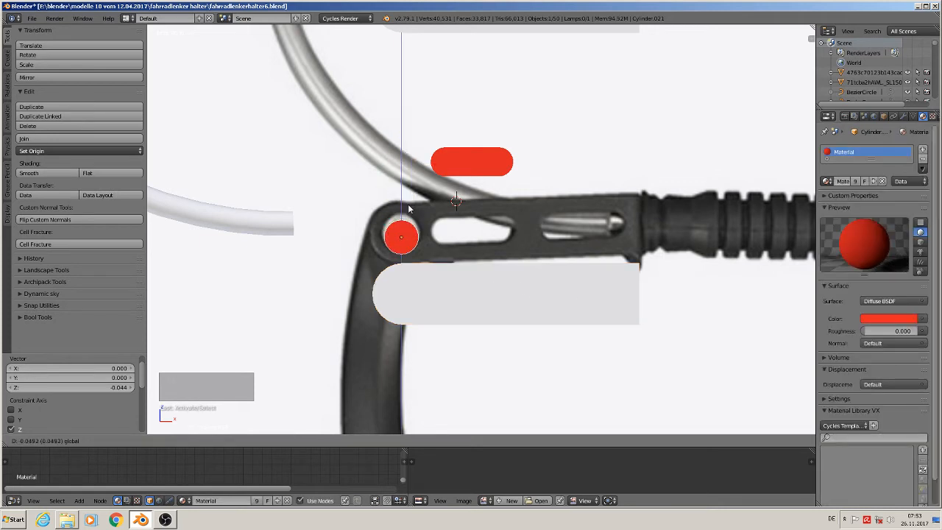
pyautogui.click(408, 265)
pyautogui.moveTo(412, 271); pyautogui.dragTo(432, 335, button='middle')
pyautogui.scroll(1, 433, 335)
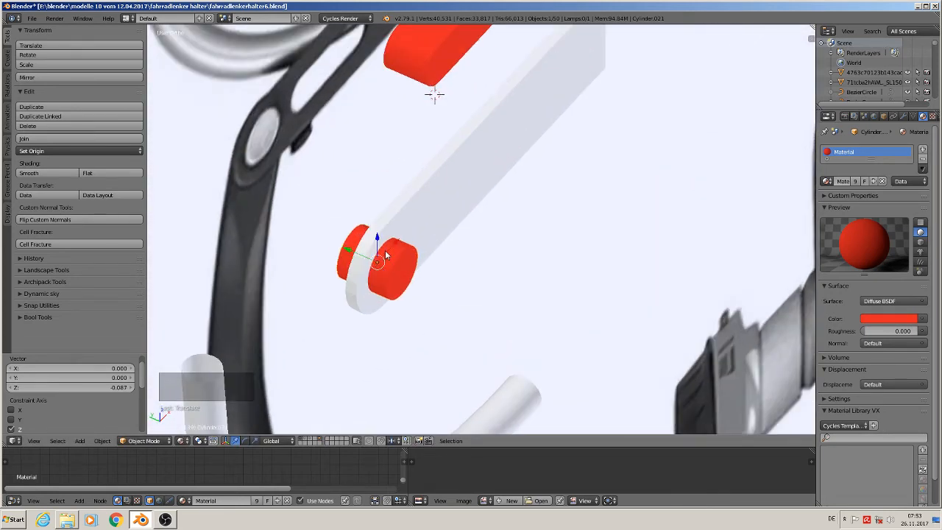
pyautogui.press('KP_1')
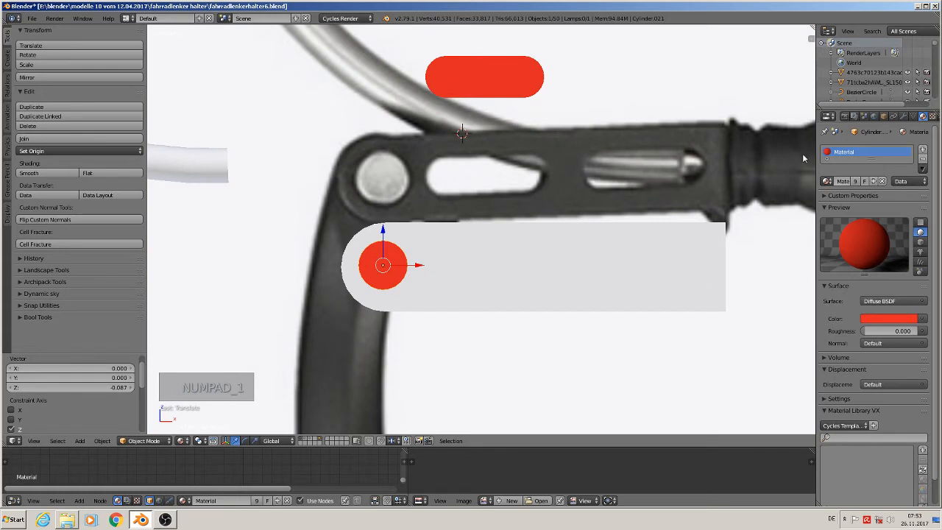
# Check the object names of the bracket plate and the red round cylinder, and examine how the cylinder passes through the plate.
pyautogui.scroll(3, 221, 426)
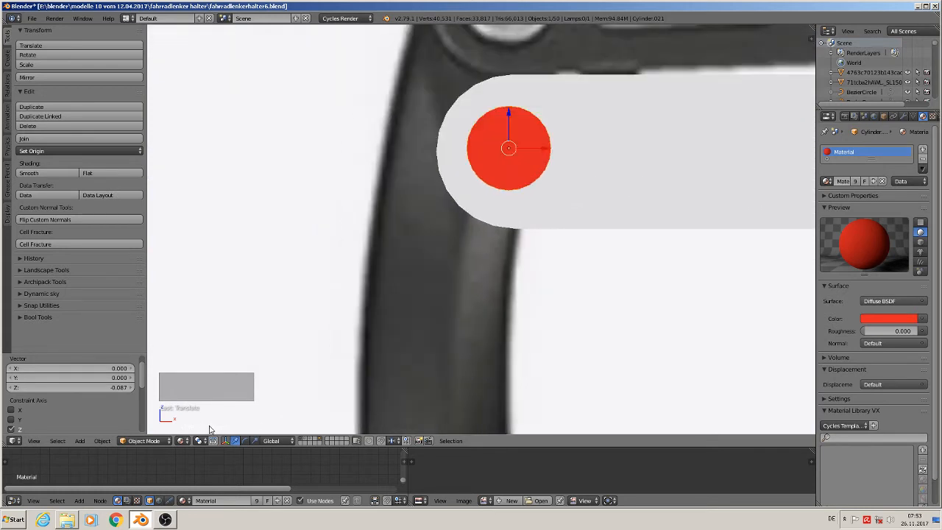
pyautogui.rightClick(503, 153)
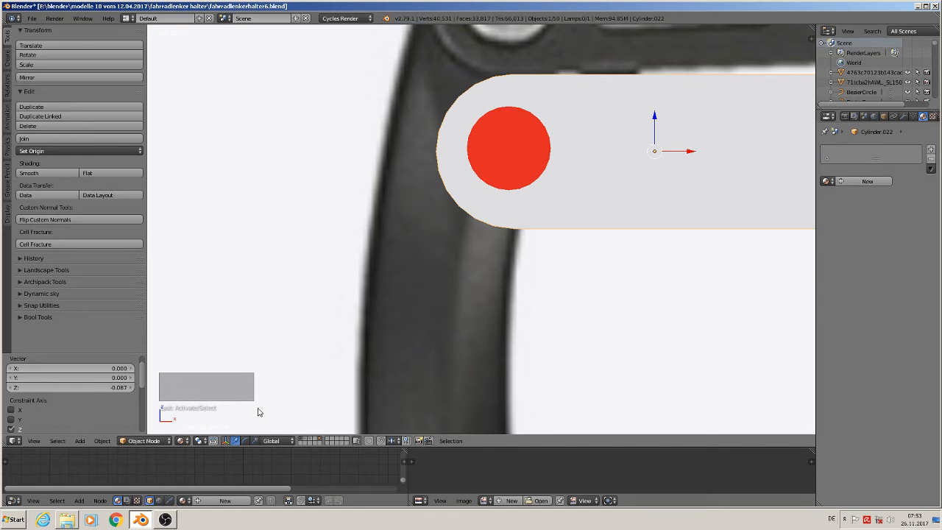
pyautogui.keyDown('shift'); pyautogui.moveTo(284, 390); pyautogui.dragTo(740, 356, button='middle'); pyautogui.keyUp('shift')
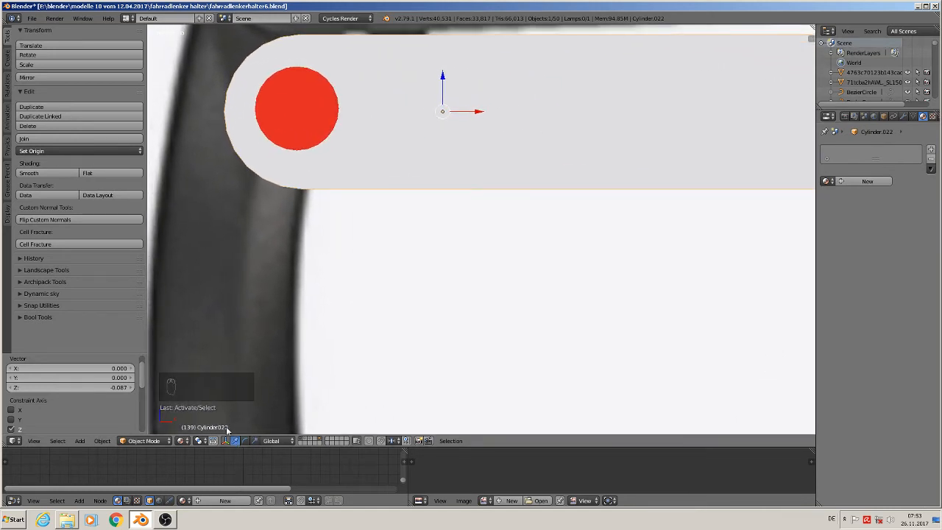
pyautogui.scroll(-1, 326, 147)
pyautogui.rightClick(318, 128)
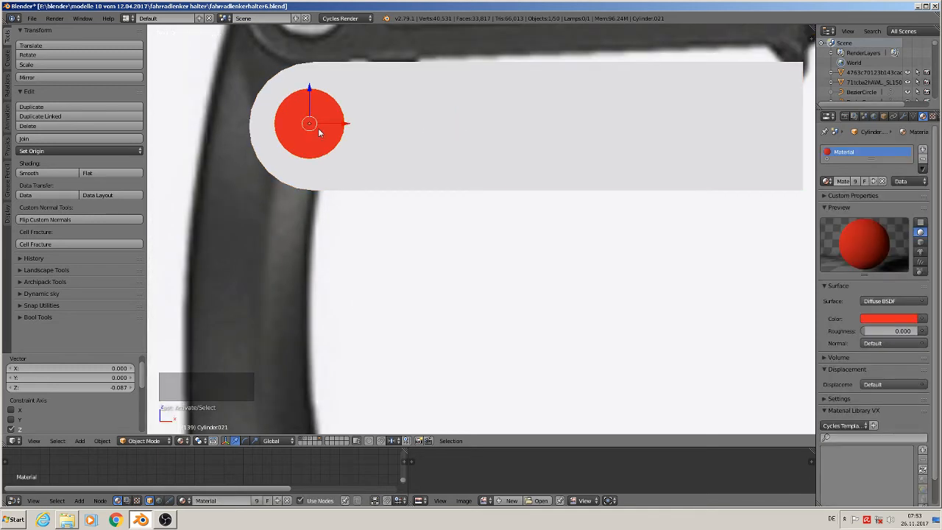
pyautogui.moveTo(318, 128)
pyautogui.mouseDown(button='middle')
pyautogui.moveTo(385, 193)
pyautogui.moveTo(308, 143)
pyautogui.mouseUp(button='middle')
pyautogui.rightClick(315, 129)
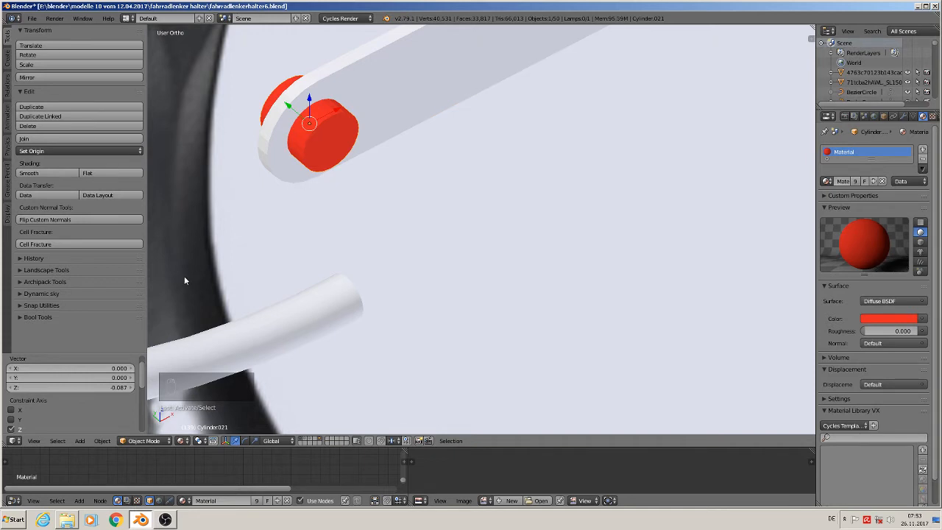
pyautogui.press('KP_1')
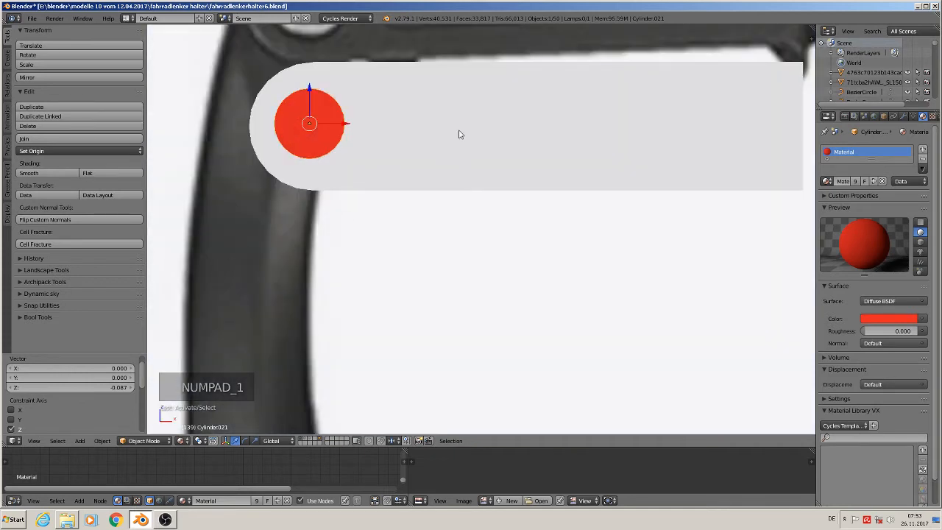
# Add a Boolean modifier to the bracket plate and set its operation to Difference.
pyautogui.rightClick(527, 135)
pyautogui.click(903, 116)
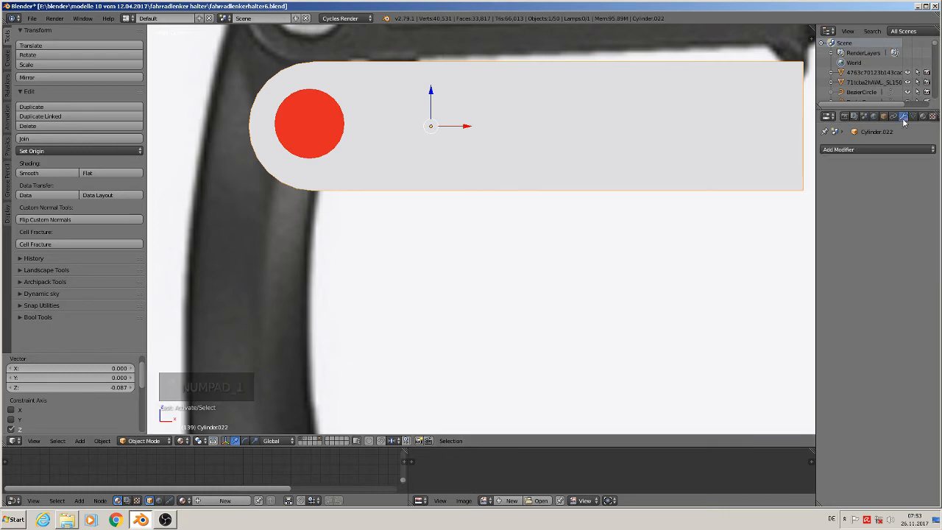
pyautogui.click(876, 150)
pyautogui.click(746, 194)
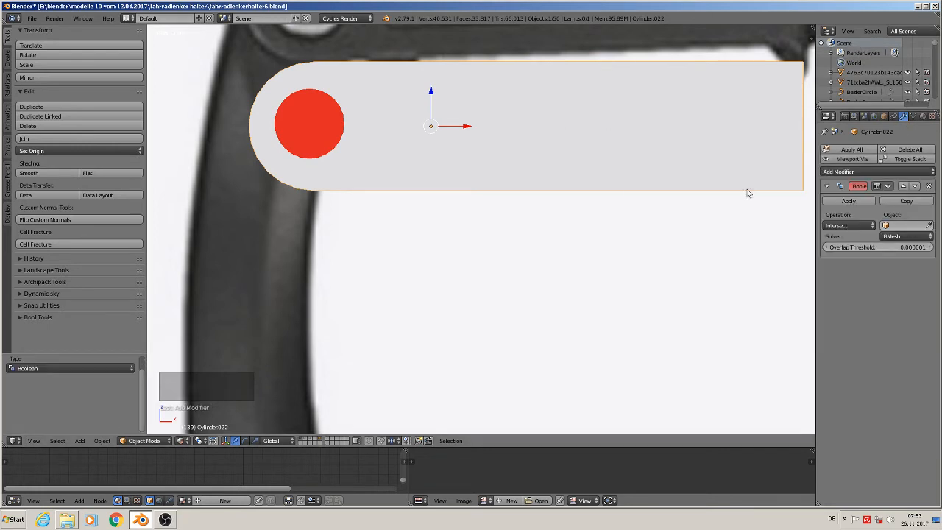
pyautogui.click(848, 226)
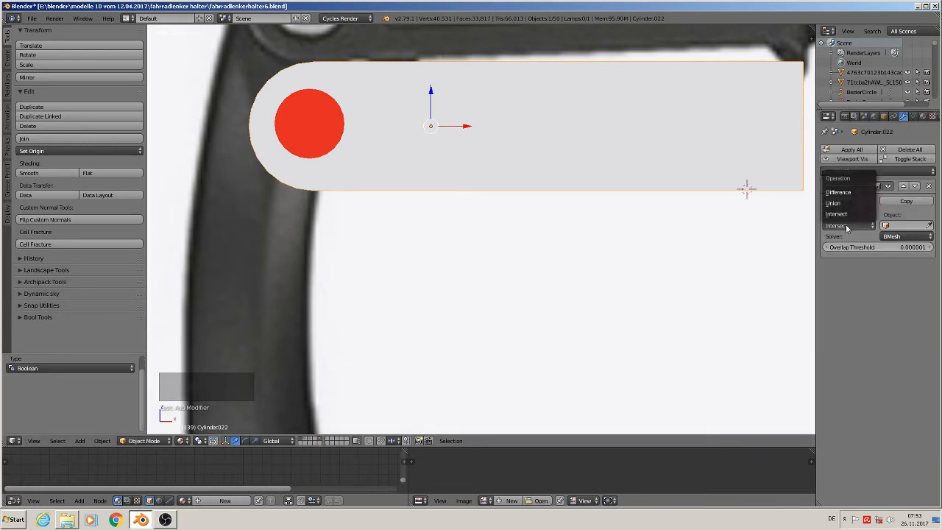
pyautogui.click(839, 192)
# Choose Cylinder.021 as the Boolean's cutting object and apply the modifier to the bracket plate.
pyautogui.click(890, 225)
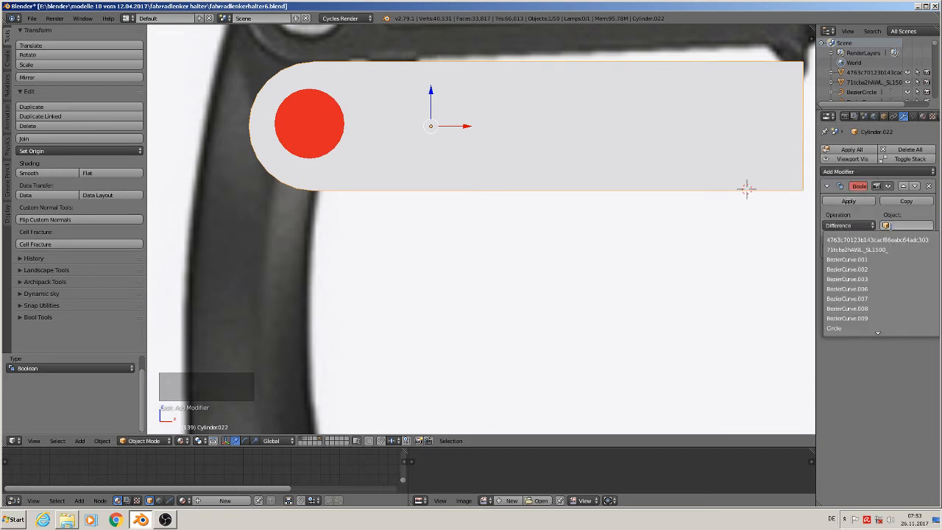
pyautogui.scroll(-10, 883, 328)
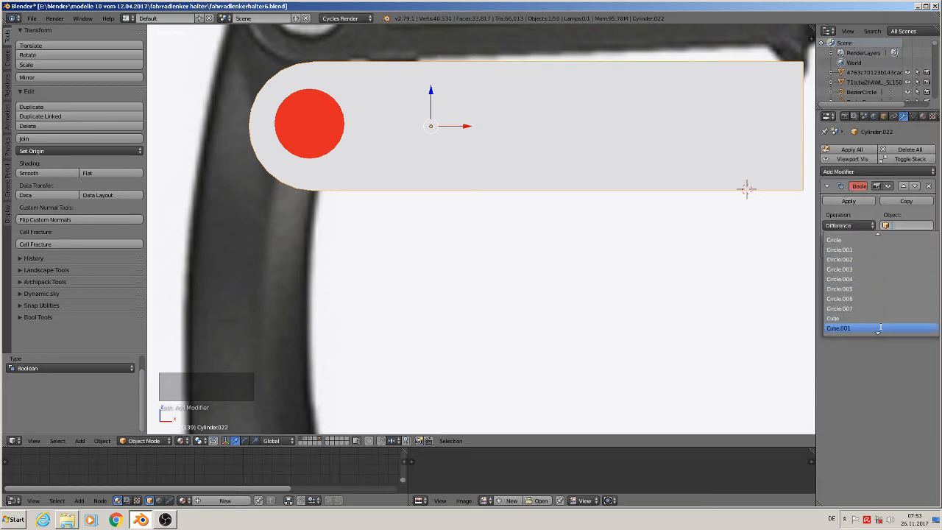
pyautogui.scroll(-15, 879, 327)
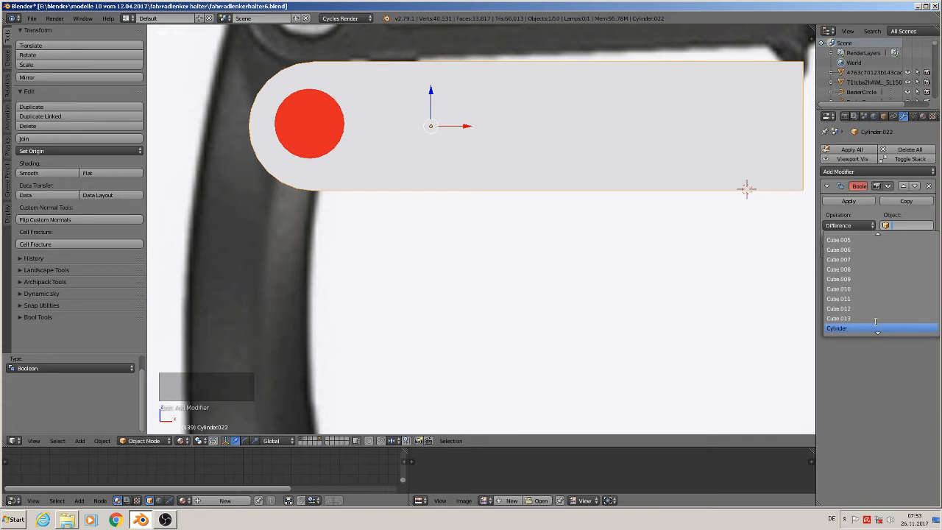
pyautogui.scroll(-6, 875, 321)
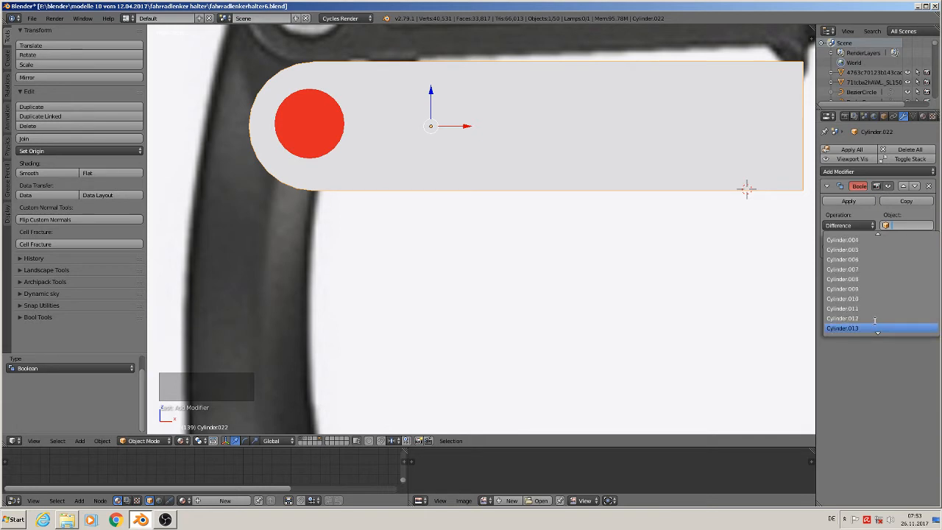
pyautogui.scroll(-3, 875, 320)
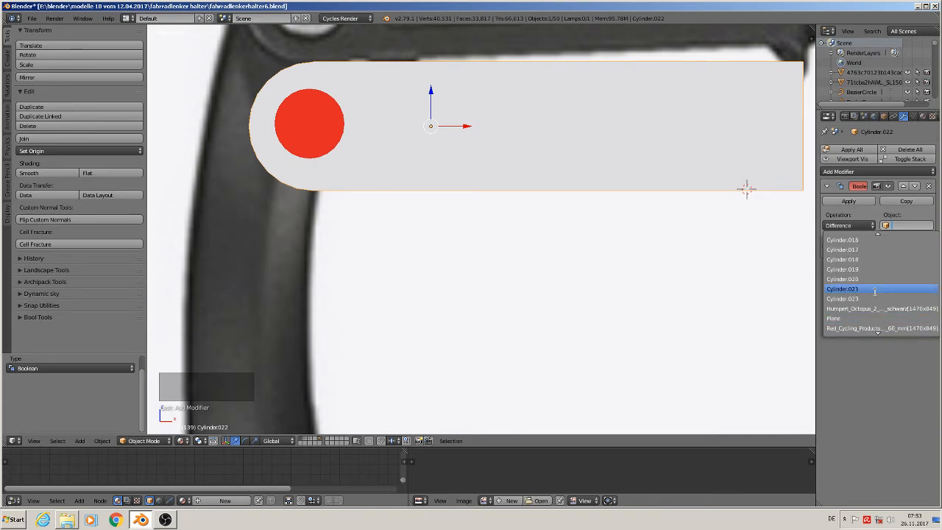
pyautogui.click(875, 289)
pyautogui.click(849, 201)
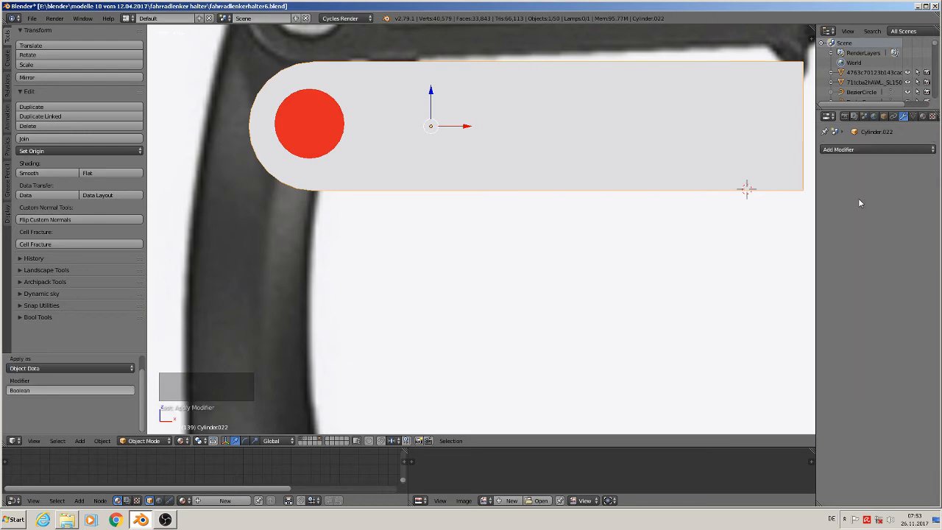
# Move the red round cylinder about 0.060 along negative X, clear of the plate, and inspect the round cutout.
pyautogui.rightClick(299, 124)
pyautogui.moveTo(347, 123); pyautogui.dragTo(204, 137)
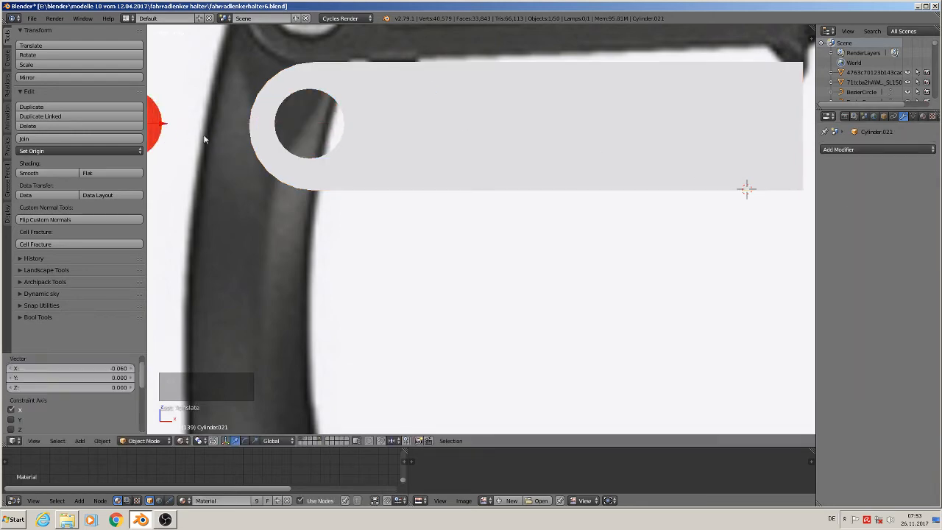
pyautogui.scroll(-4, 397, 172)
pyautogui.rightClick(420, 151)
pyautogui.moveTo(421, 151); pyautogui.dragTo(459, 215, button='middle')
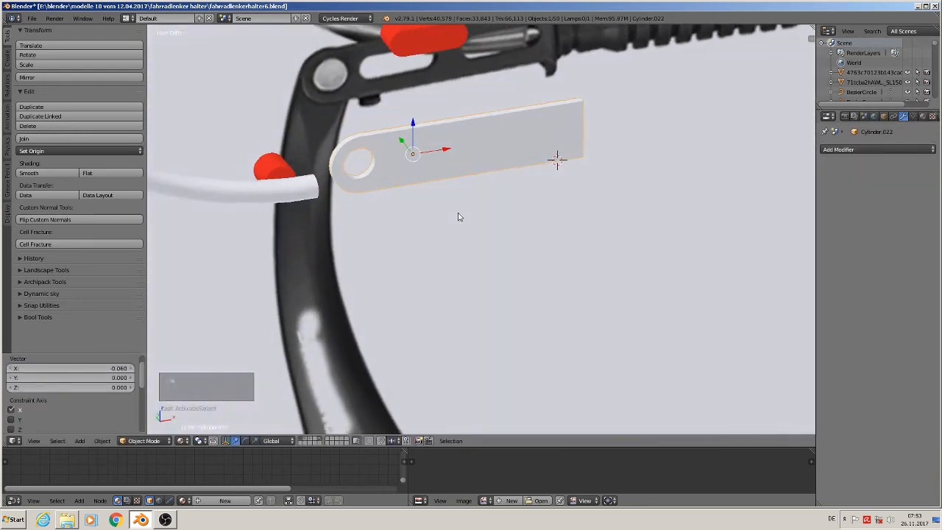
pyautogui.press('Tab')
pyautogui.press('Tab')
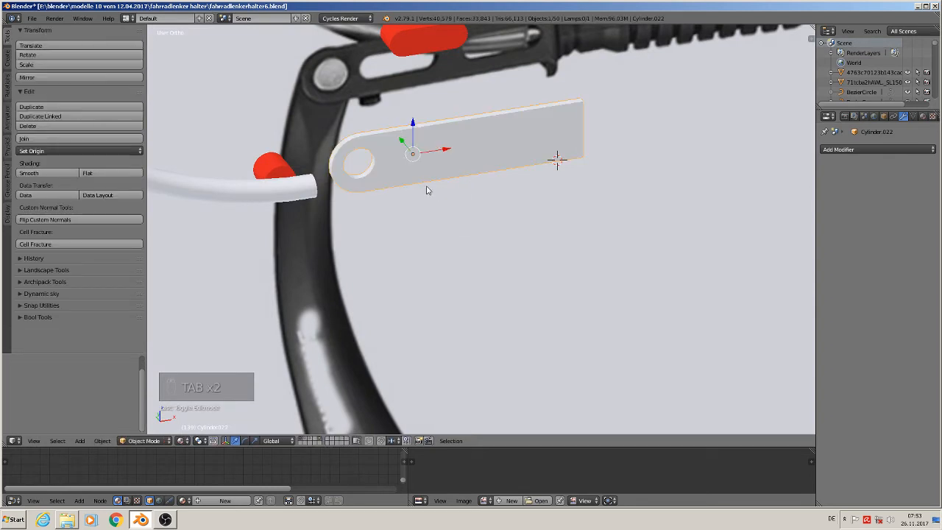
# Move the red slot solid down along Z by about 0.089 so it passes through the plate beside the round hole.
pyautogui.press('KP_1')
pyautogui.scroll(-2, 415, 83)
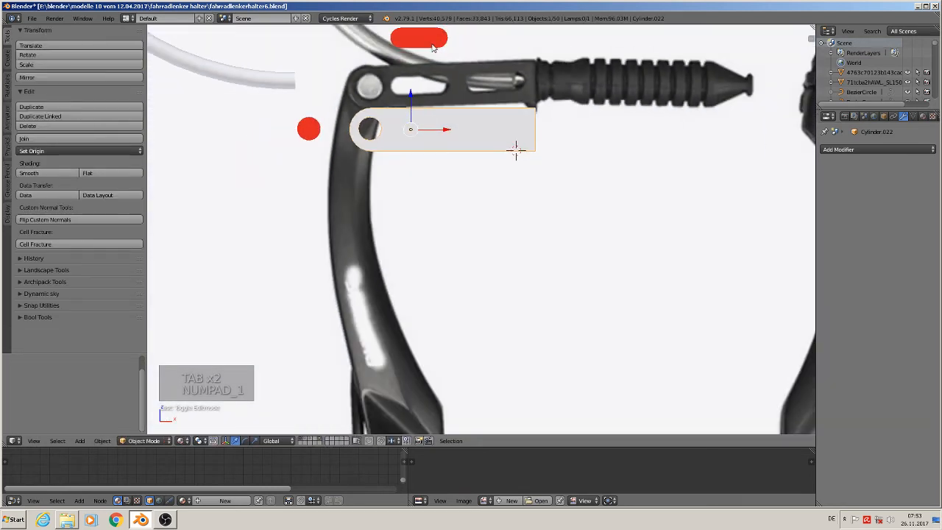
pyautogui.rightClick(419, 37)
pyautogui.press('g')
pyautogui.press('z')
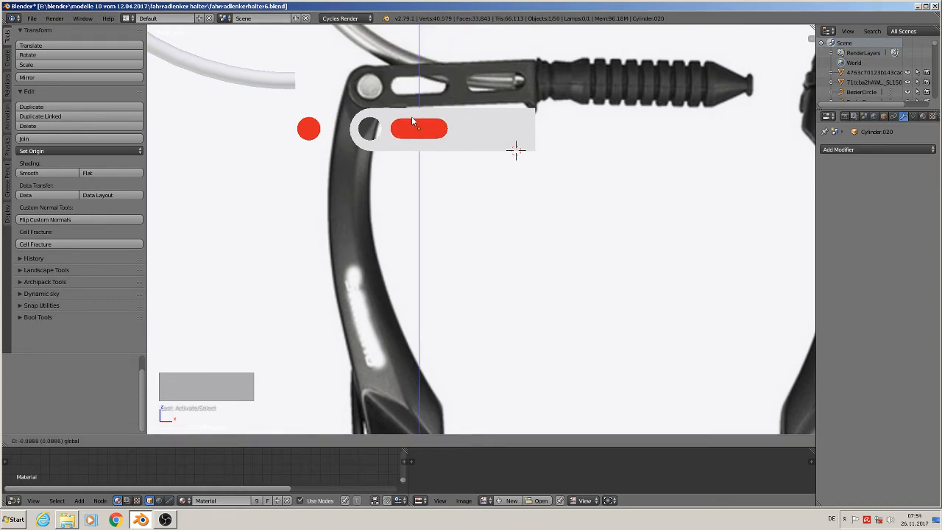
pyautogui.click(412, 122)
pyautogui.moveTo(412, 122); pyautogui.dragTo(503, 223, button='middle')
pyautogui.scroll(3, 451, 184)
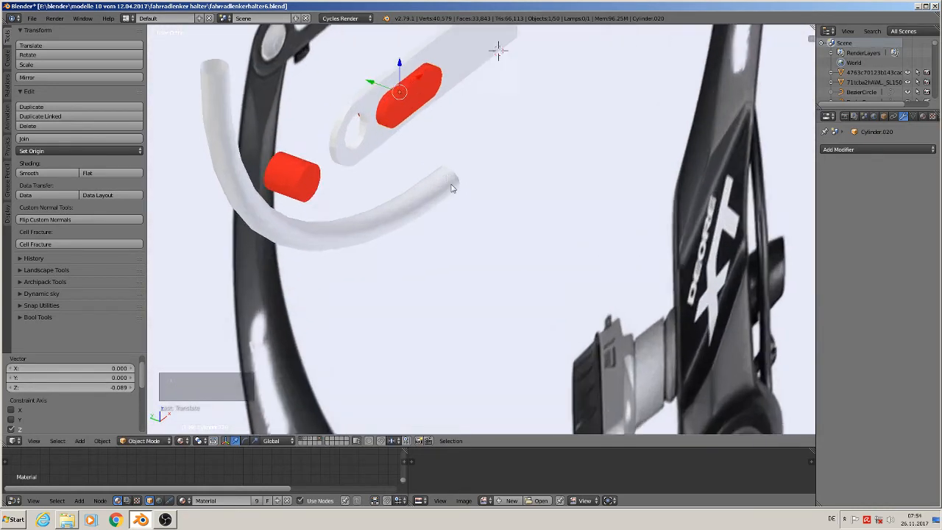
pyautogui.moveTo(450, 184); pyautogui.dragTo(376, 166, button='middle')
pyautogui.press('KP_1')
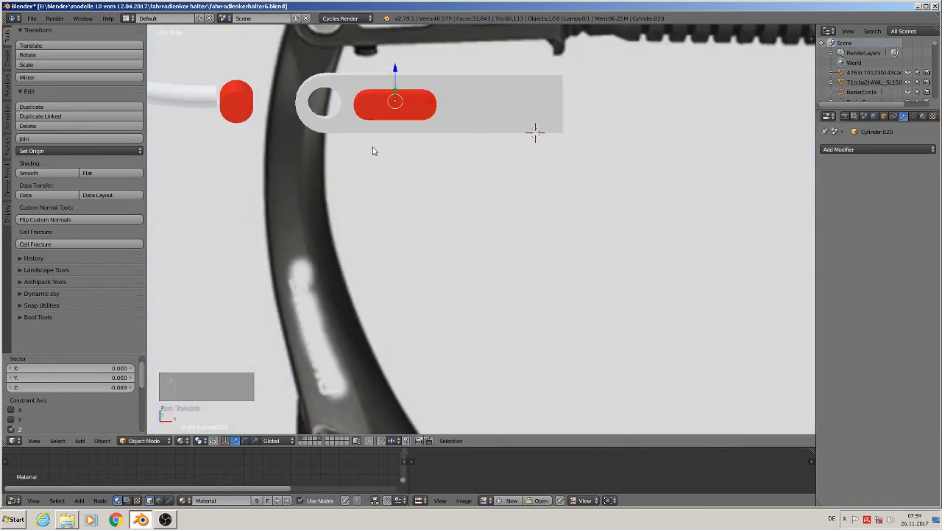
# Add a Boolean modifier to the bracket plate for the first slot opening and set its operation to Difference.
pyautogui.keyDown('shift'); pyautogui.moveTo(298, 379); pyautogui.dragTo(168, 350, button='middle'); pyautogui.keyUp('shift')
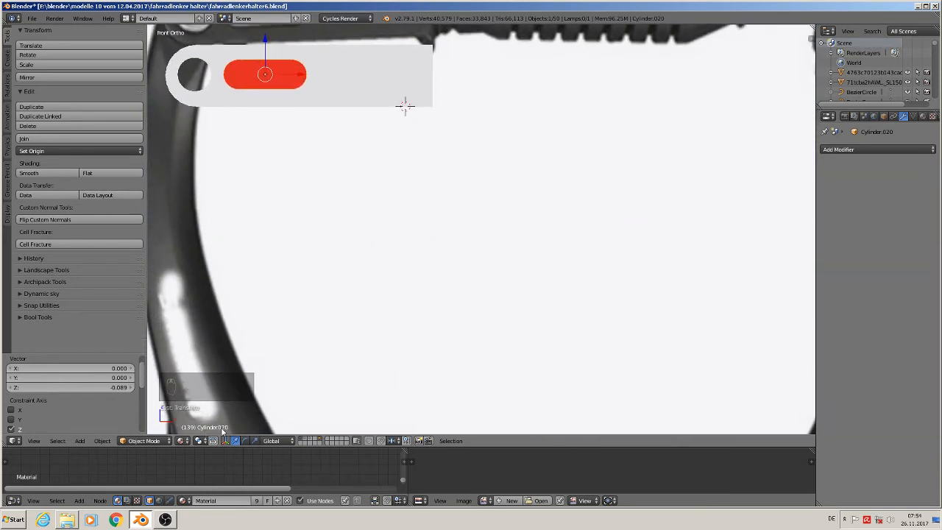
pyautogui.rightClick(355, 70)
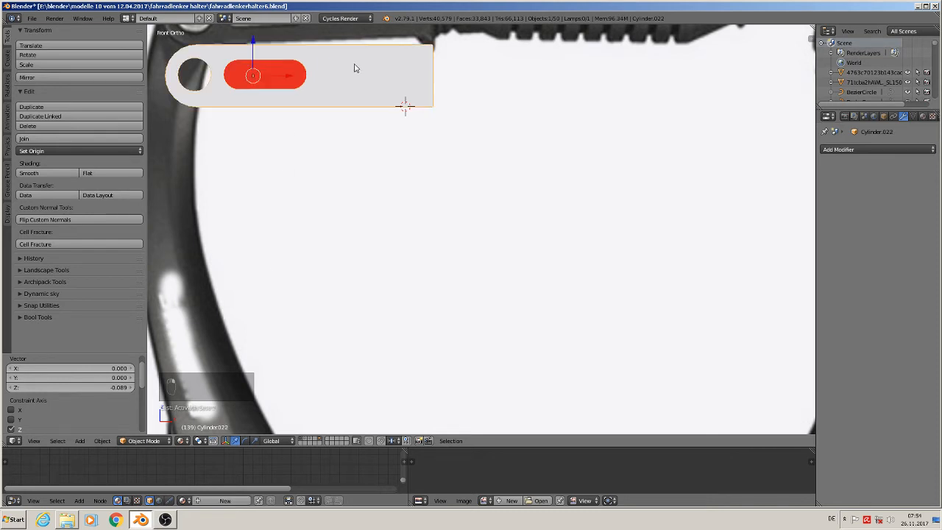
pyautogui.click(842, 149)
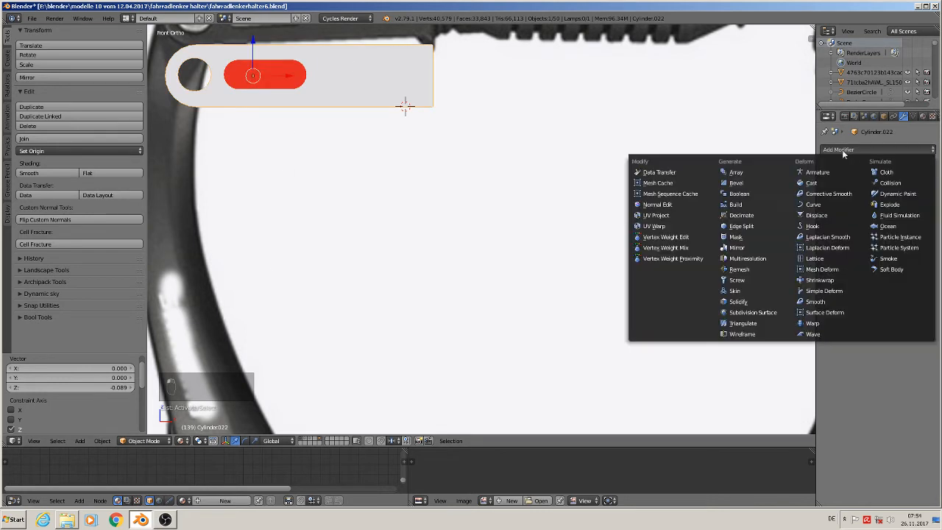
pyautogui.click(739, 194)
pyautogui.click(849, 225)
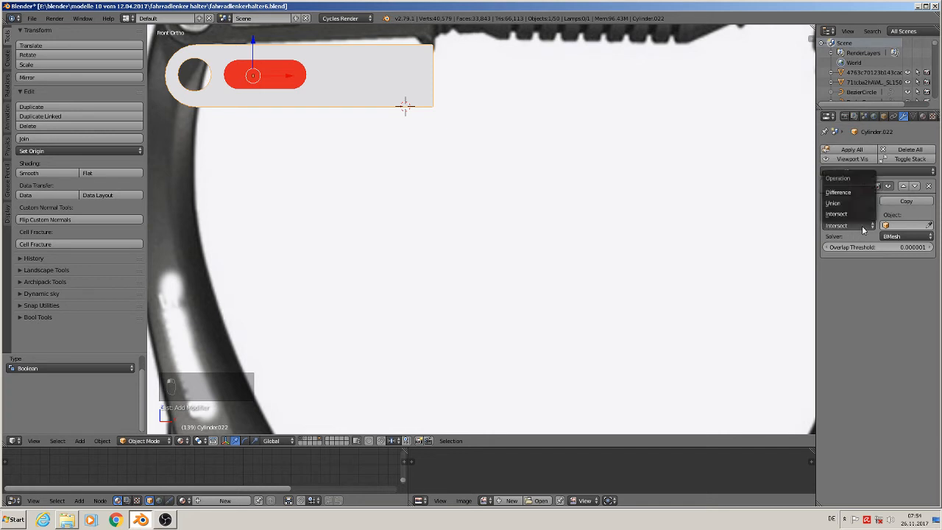
pyautogui.click(851, 193)
# Choose Cylinder.020 as the Boolean's cutting object and apply the modifier to the bracket plate.
pyautogui.click(894, 225)
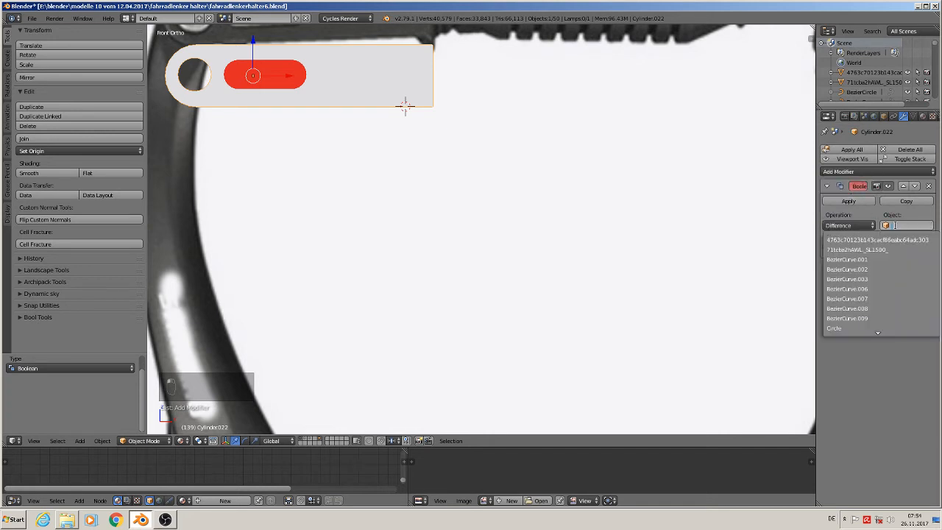
pyautogui.write('cy')
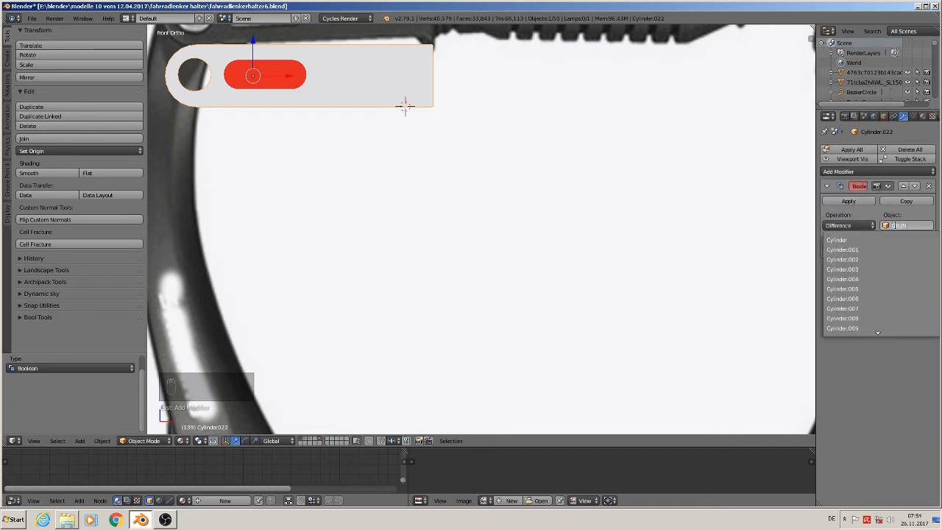
pyautogui.write('LINDER:')
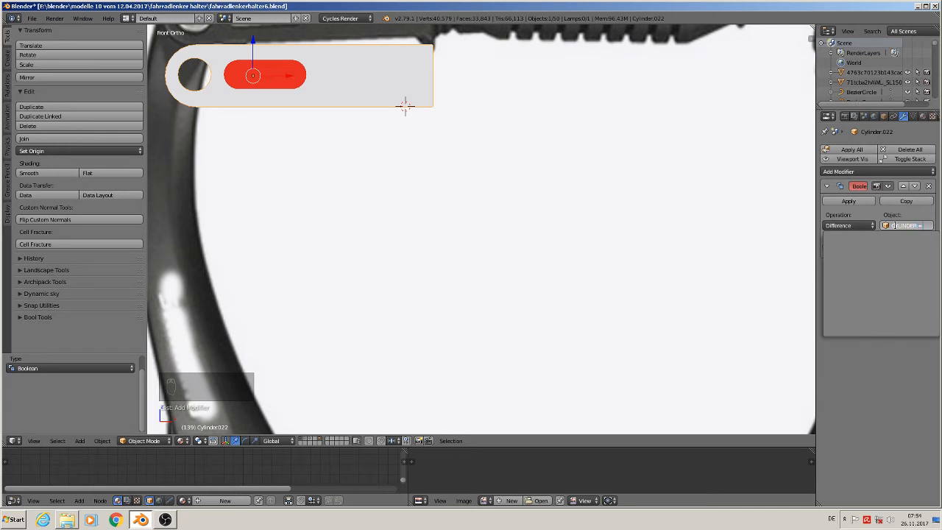
pyautogui.press('BackSpace')
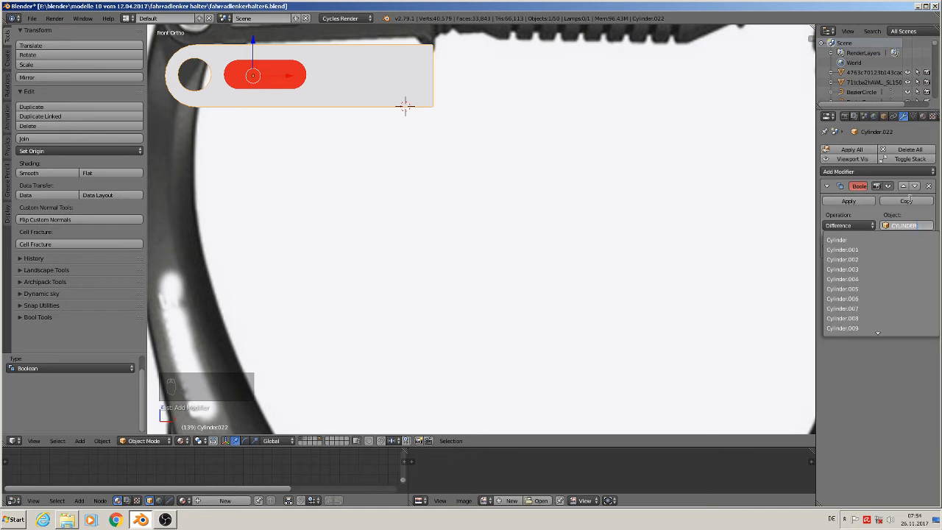
pyautogui.write('.020')
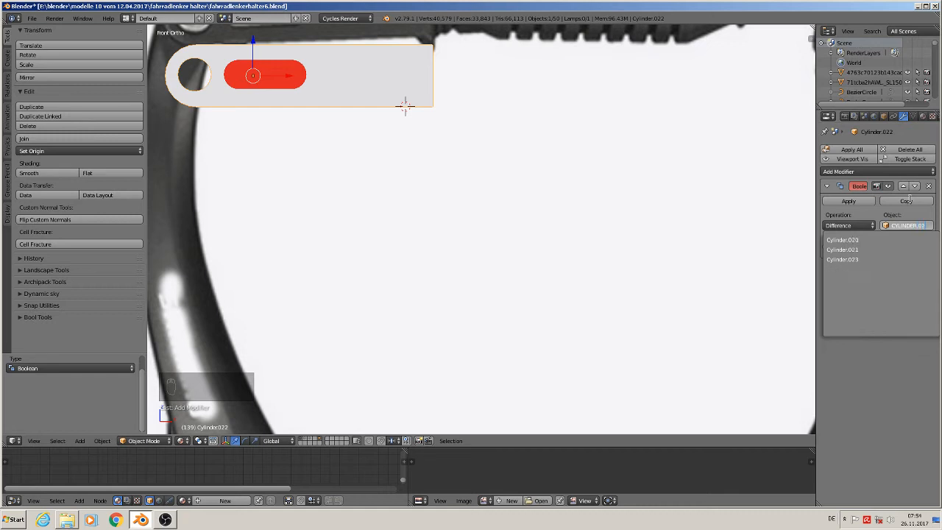
pyautogui.click(850, 239)
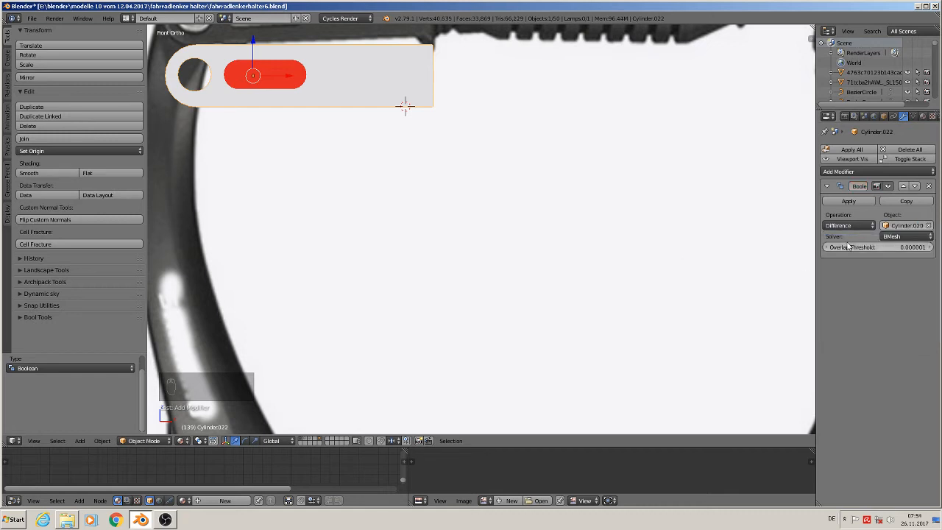
pyautogui.click(849, 201)
# Move the red slot solid about 0.080 along X and back about 0.011, placing it near the plate's square end.
pyautogui.rightClick(290, 81)
pyautogui.press('g')
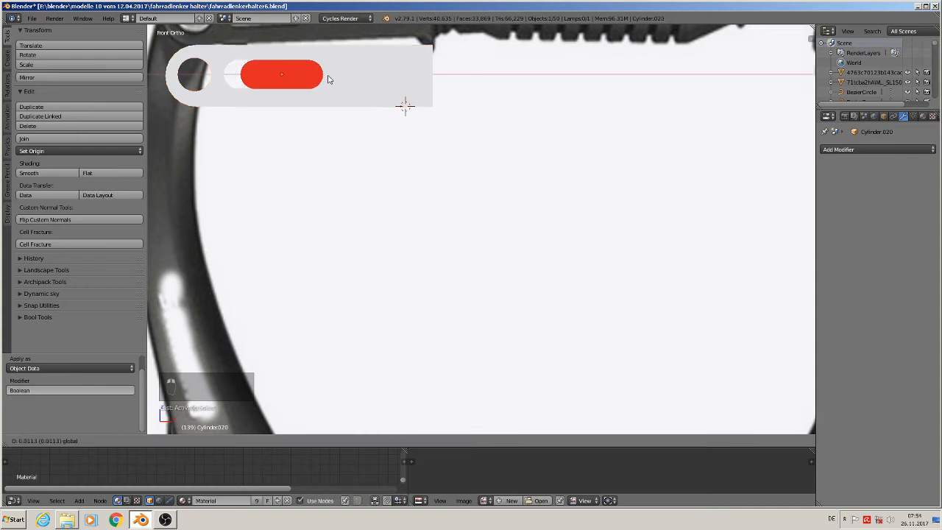
pyautogui.click(414, 88)
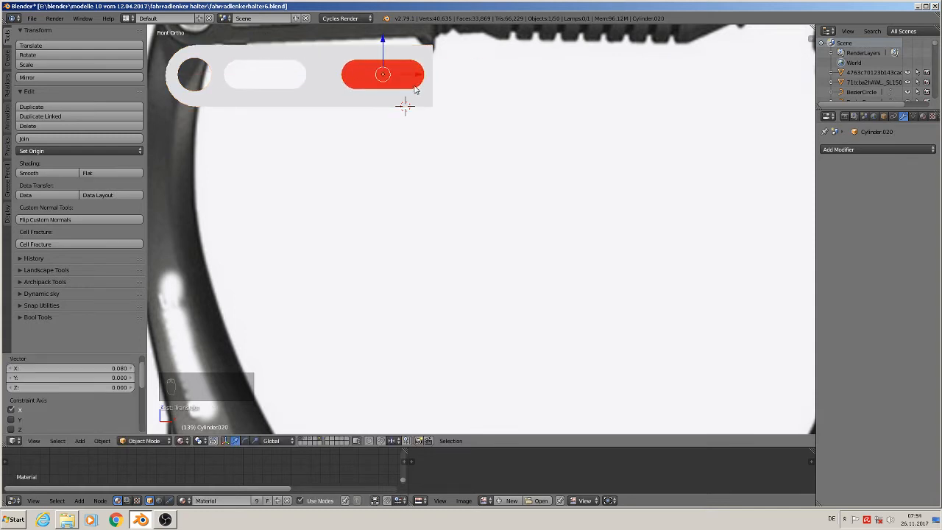
pyautogui.press('KP_1')
pyautogui.scroll(-2, 363, 69)
pyautogui.keyDown('shift'); pyautogui.moveTo(413, 91); pyautogui.dragTo(560, 259, button='middle'); pyautogui.keyUp('shift')
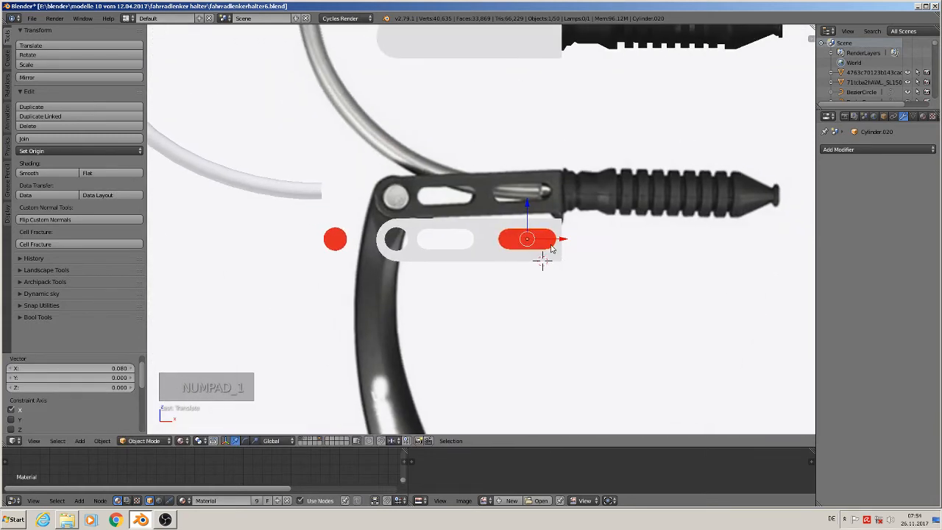
pyautogui.press('g')
pyautogui.press('x')
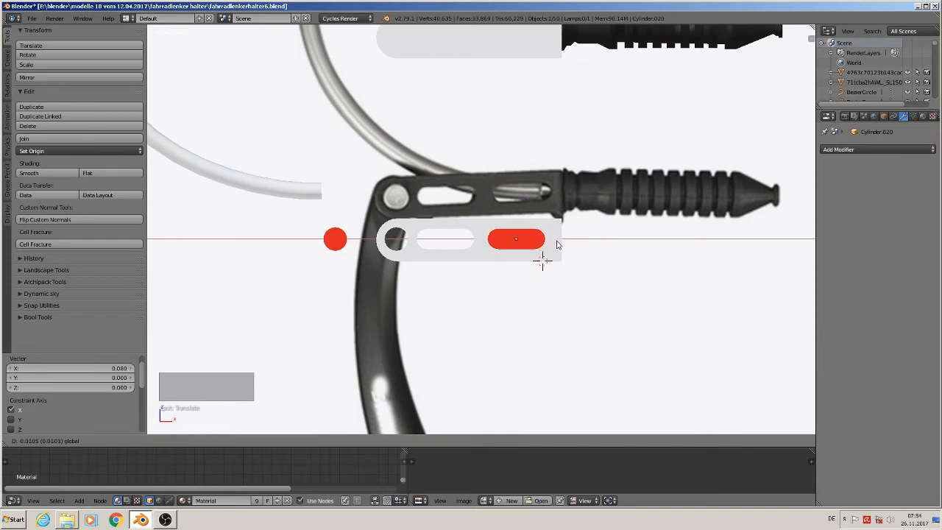
pyautogui.click(557, 244)
# Apply the rotation and scale of the bracket plate.
pyautogui.rightClick(478, 228)
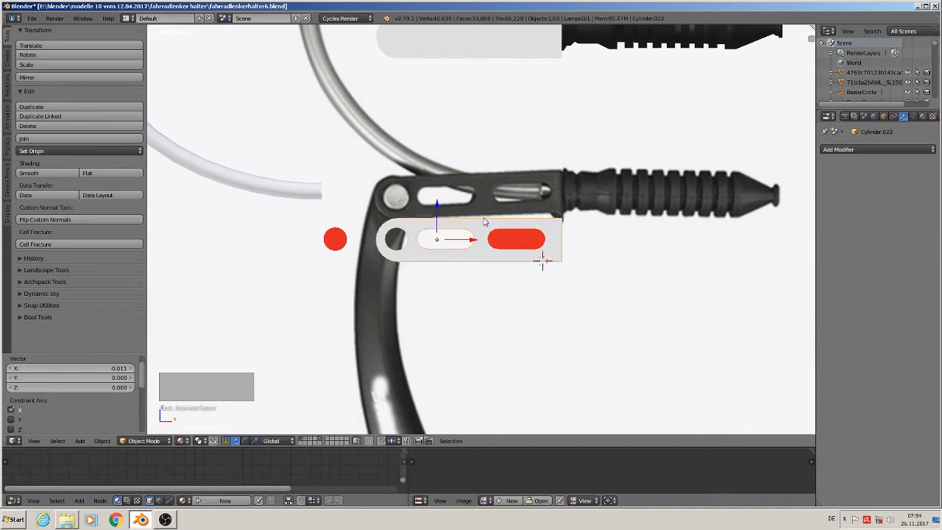
pyautogui.click(102, 441)
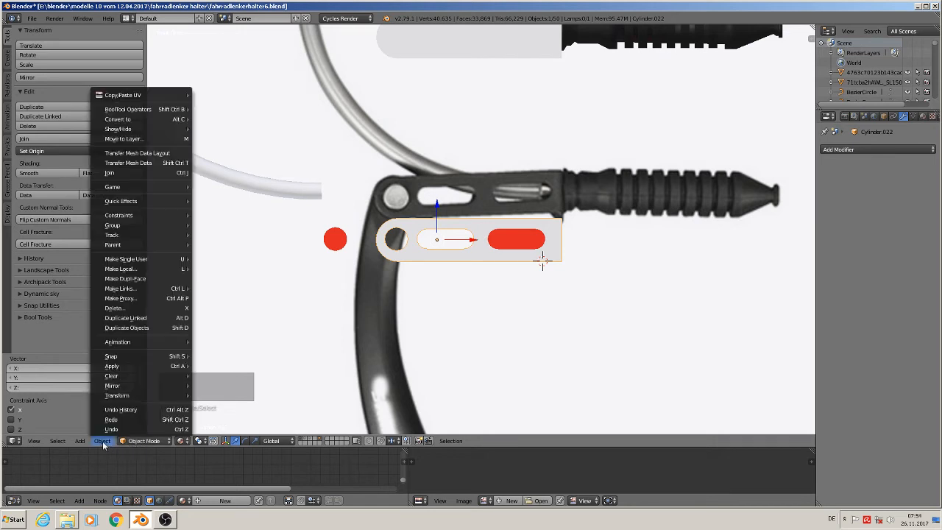
pyautogui.moveTo(138, 368)
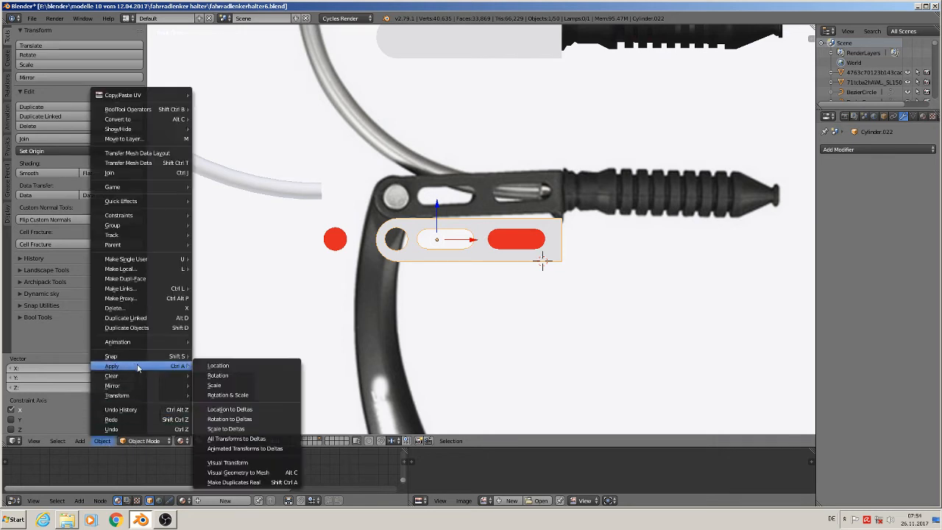
pyautogui.click(241, 395)
# Add another Boolean modifier to the bracket plate for the second slot opening, with the operation set to Difference.
pyautogui.scroll(3, 525, 298)
pyautogui.click(876, 149)
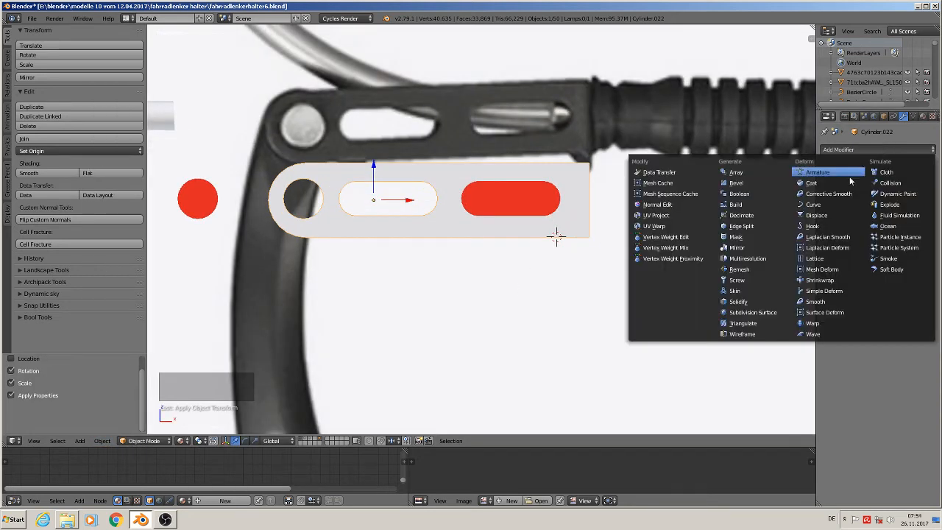
pyautogui.click(771, 194)
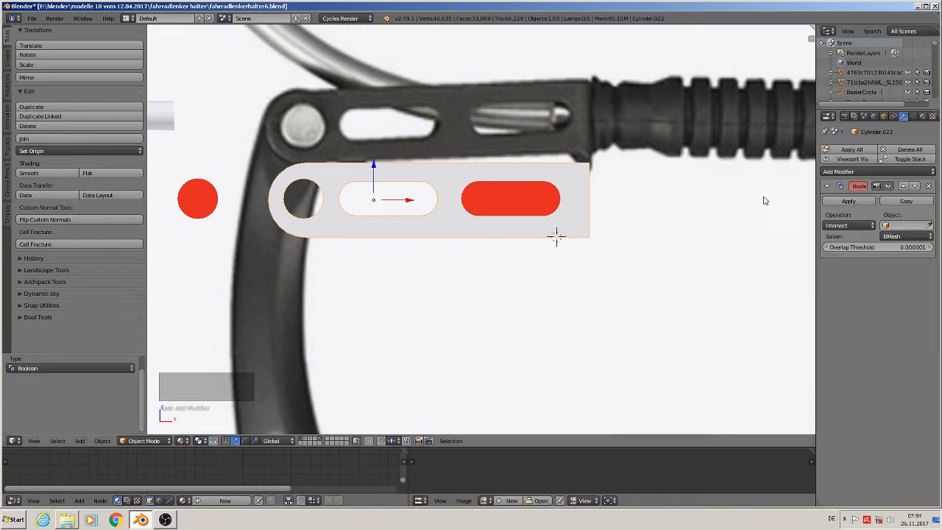
pyautogui.click(845, 227)
pyautogui.click(839, 192)
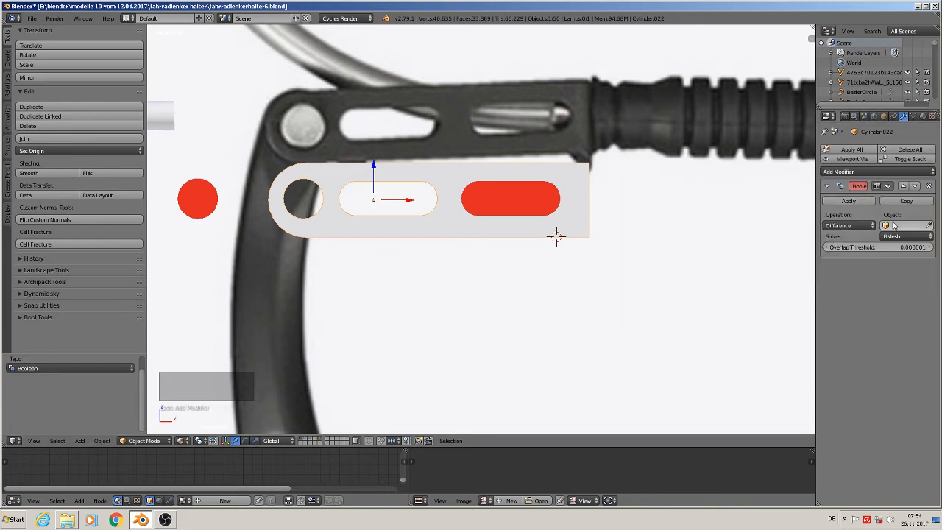
# Cut the second slot by choosing Cylinder.020 as the Boolean's object and applying the modifier.
pyautogui.click(898, 226)
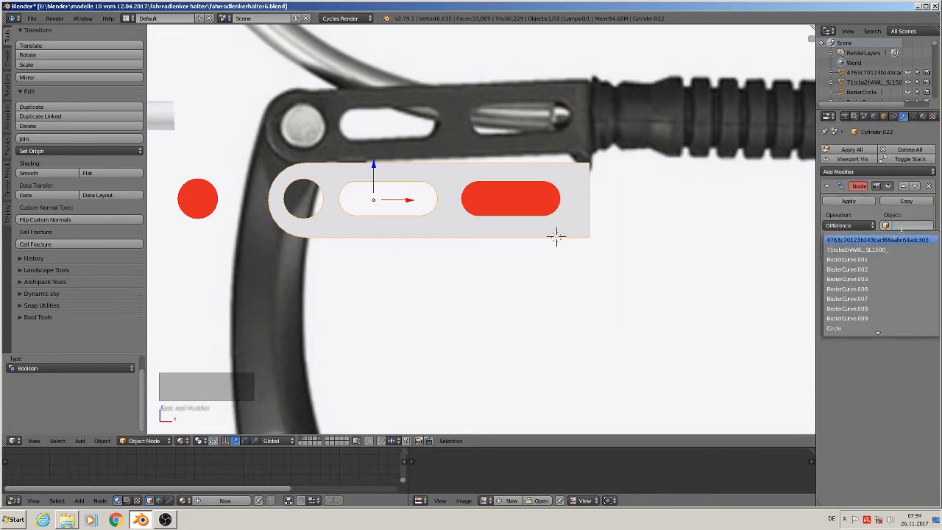
pyautogui.write('cylinder')
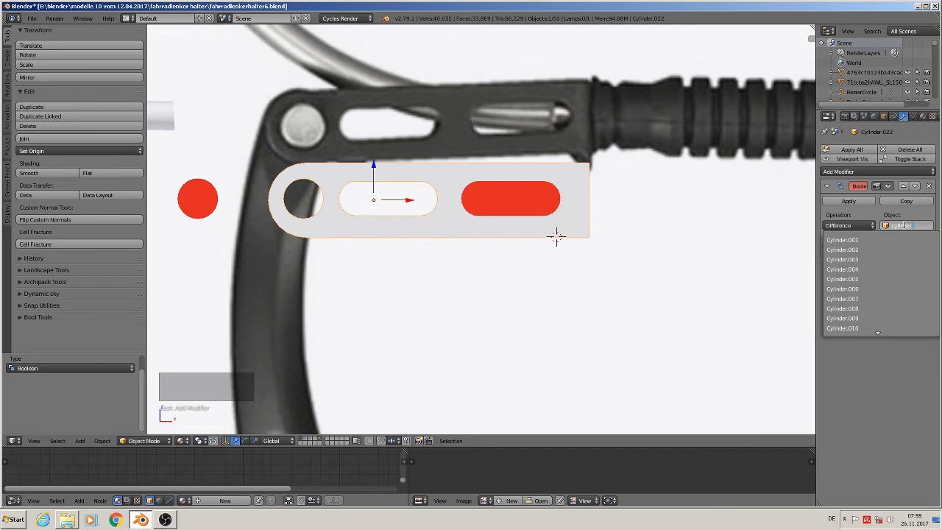
pyautogui.write('.020')
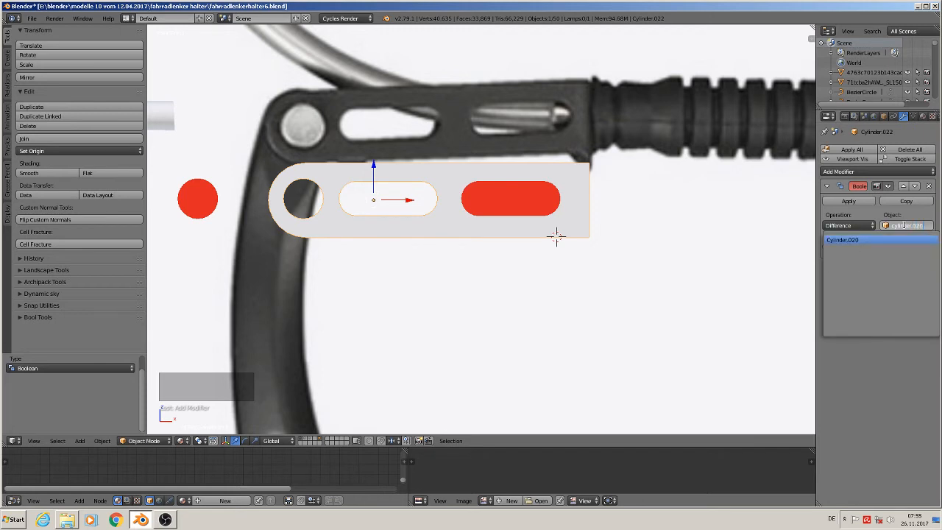
pyautogui.click(865, 241)
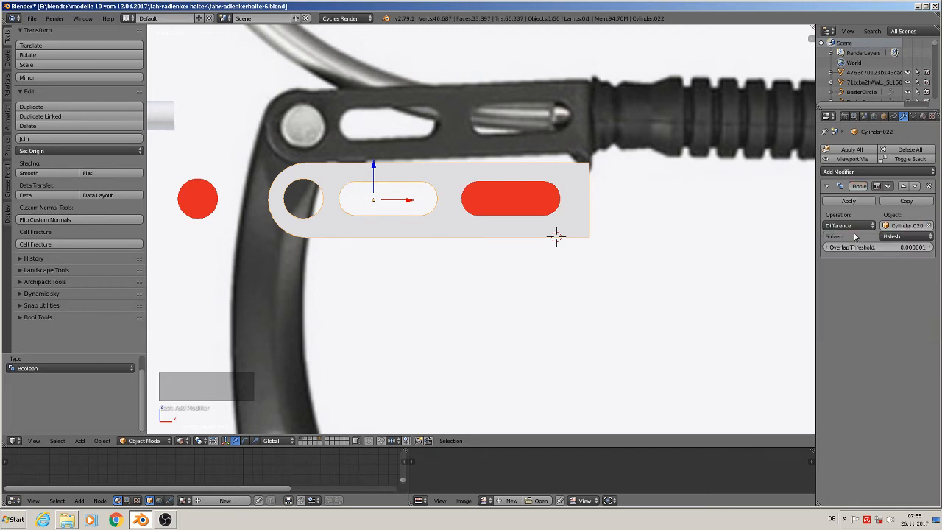
pyautogui.click(848, 201)
# Move the red slot solid about 0.104 along X, clear of the plate, and inspect the plate's cutouts from an angle.
pyautogui.rightClick(506, 198)
pyautogui.moveTo(558, 202); pyautogui.dragTo(741, 205)
pyautogui.scroll(-2, 530, 188)
pyautogui.rightClick(452, 169)
pyautogui.rightClick(441, 181)
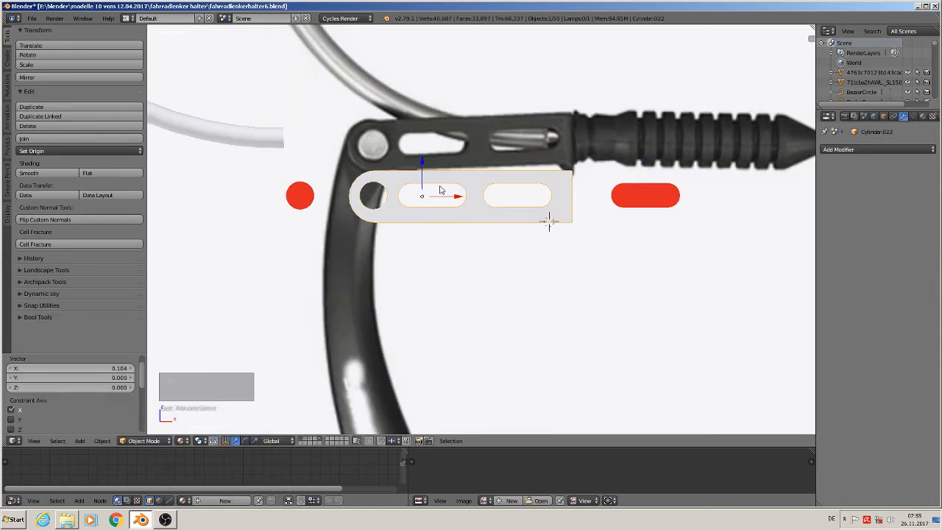
pyautogui.moveTo(441, 190); pyautogui.dragTo(549, 267, button='middle')
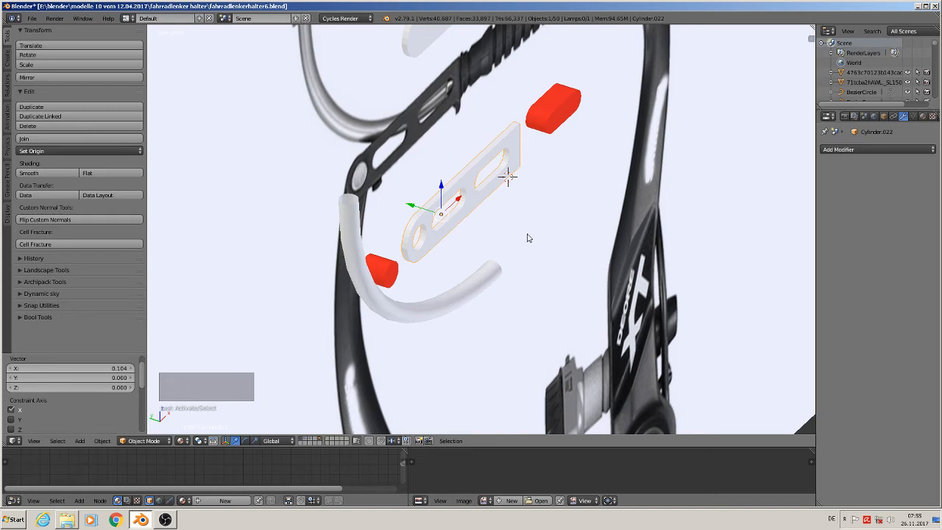
pyautogui.scroll(1, 497, 245)
pyautogui.scroll(1, 434, 268)
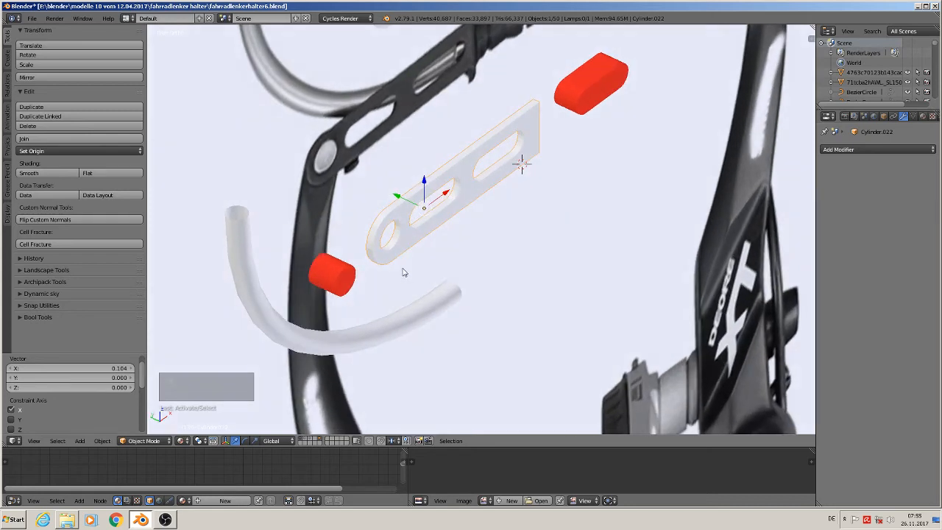
# Add an edge loop close to each end of the red round cylinder's mesh.
pyautogui.rightClick(340, 274)
pyautogui.press('KP_1')
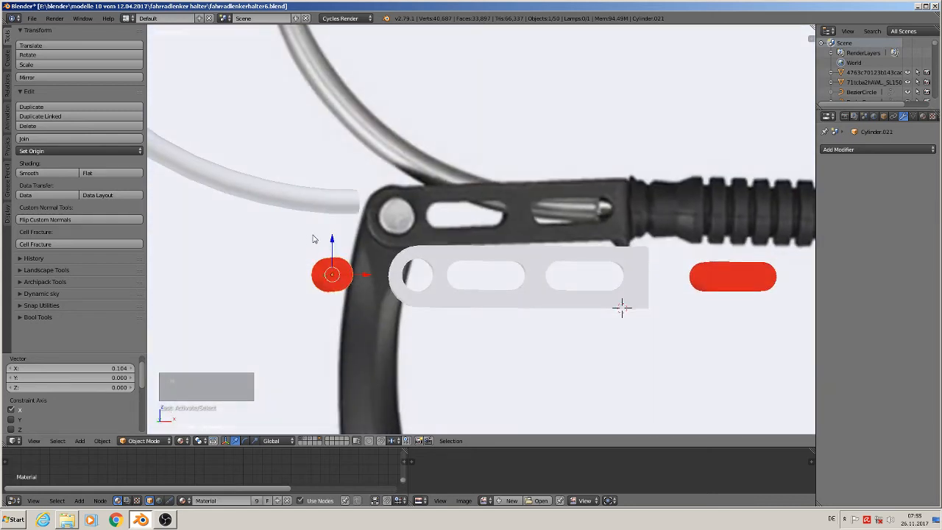
pyautogui.press('KP_1')
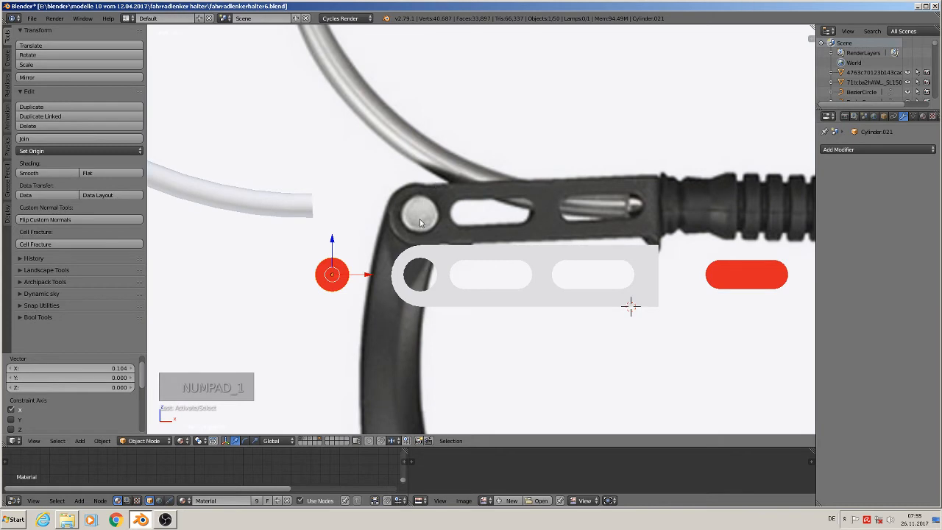
pyautogui.moveTo(420, 218); pyautogui.dragTo(462, 239, button='middle')
pyautogui.press('Tab')
pyautogui.scroll(4, 290, 242)
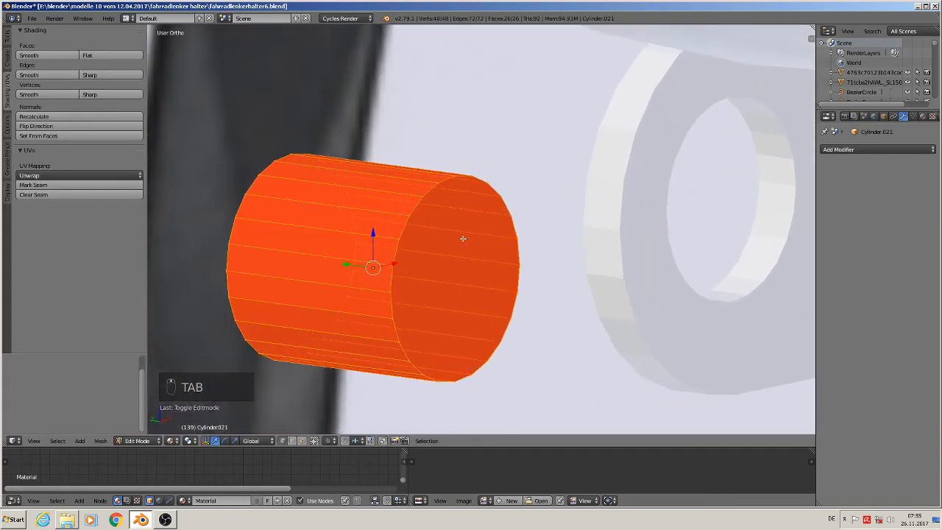
pyautogui.scroll(2, 456, 239)
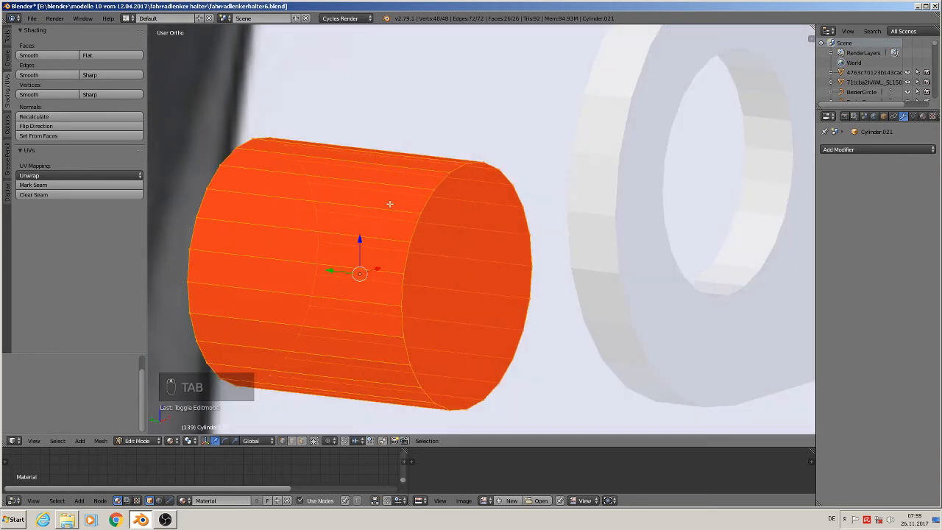
pyautogui.hotkey('ctrl', 'r')
pyautogui.click(391, 203)
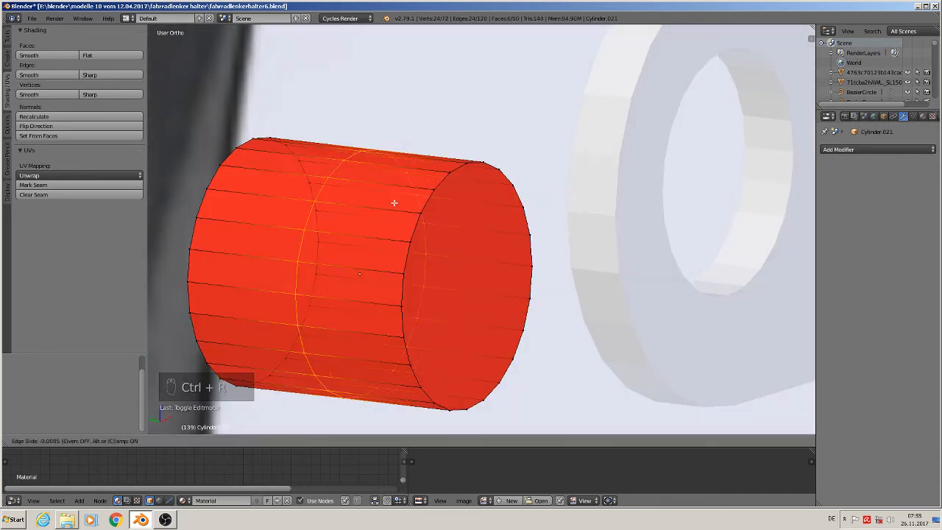
pyautogui.click(483, 214)
pyautogui.hotkey('ctrl', 'r')
pyautogui.click(323, 163)
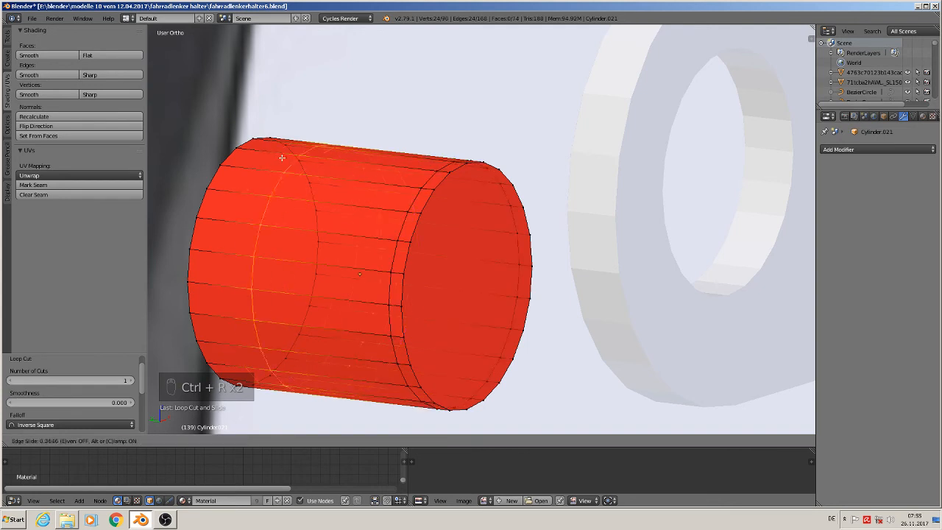
pyautogui.click(235, 150)
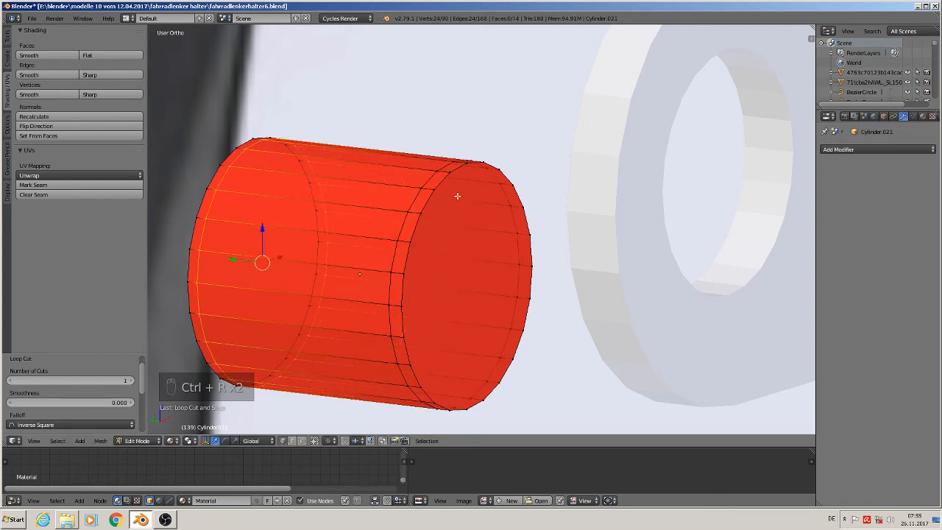
# Scale the outer edge loops at both ends of the red cylinder to about 0.94 to chamfer the rims.
pyautogui.keyDown('alt'); pyautogui.rightClick(442, 181); pyautogui.keyUp('alt')
pyautogui.keyDown('alt'); pyautogui.keyDown('shift'); pyautogui.rightClick(221, 157); pyautogui.keyUp('shift'); pyautogui.keyUp('alt')
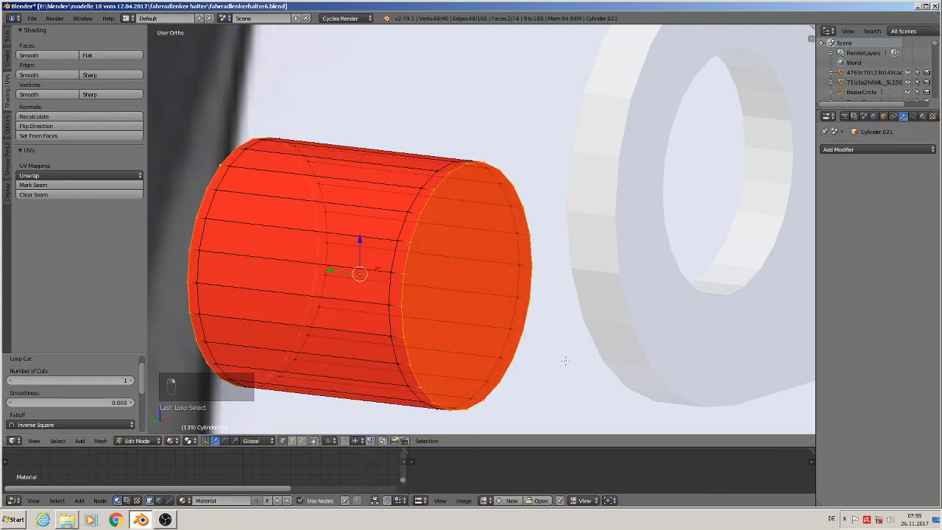
pyautogui.press('s')
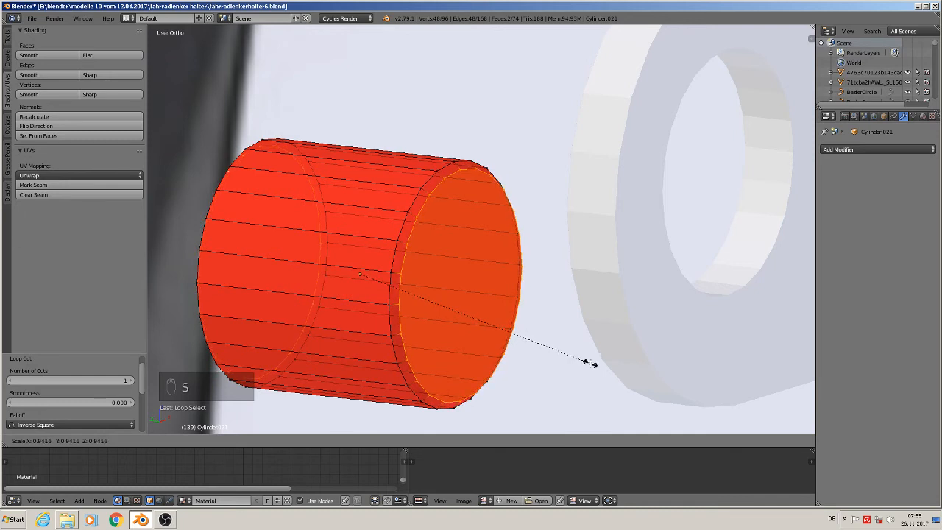
pyautogui.click(589, 362)
pyautogui.press('Tab')
pyautogui.moveTo(584, 364); pyautogui.dragTo(588, 366, button='middle')
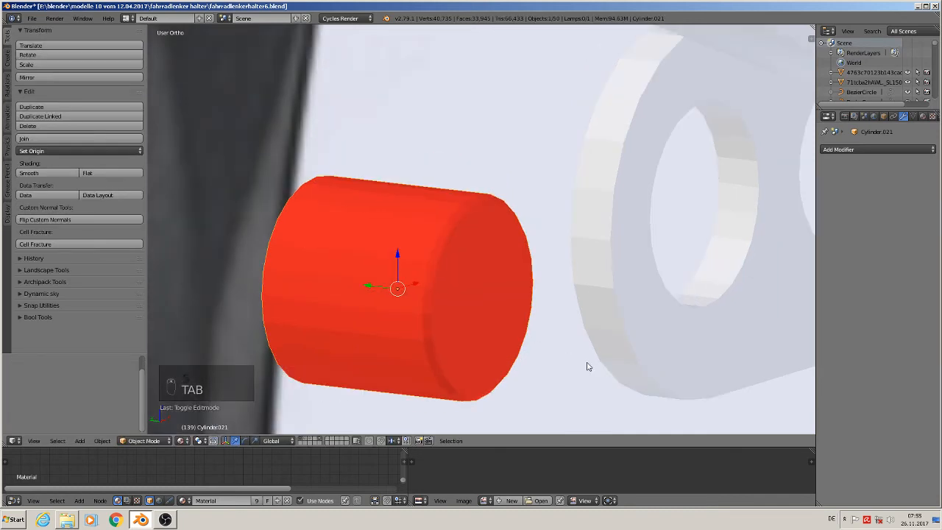
# Shade the red cylinder smooth, but set its two round end faces to flat shading.
pyautogui.click(28, 172)
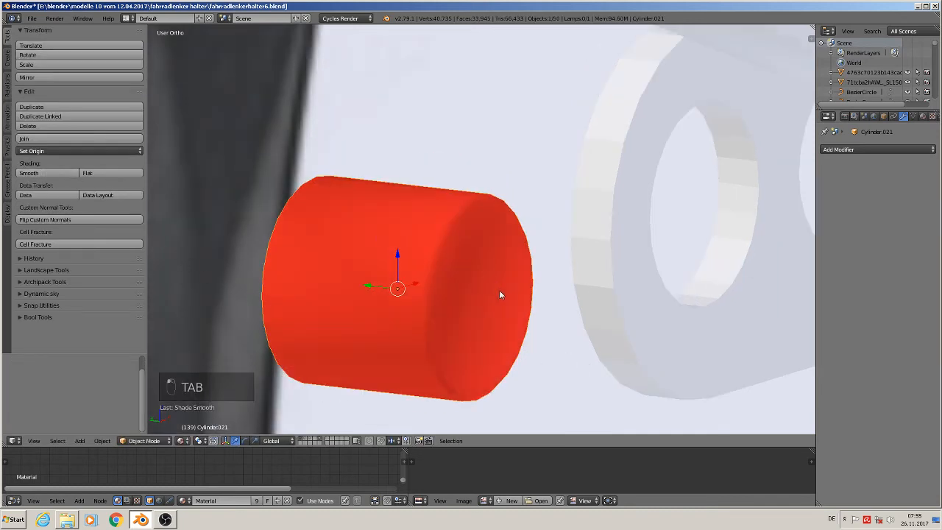
pyautogui.moveTo(501, 291); pyautogui.dragTo(422, 286, button='middle')
pyautogui.press('Tab')
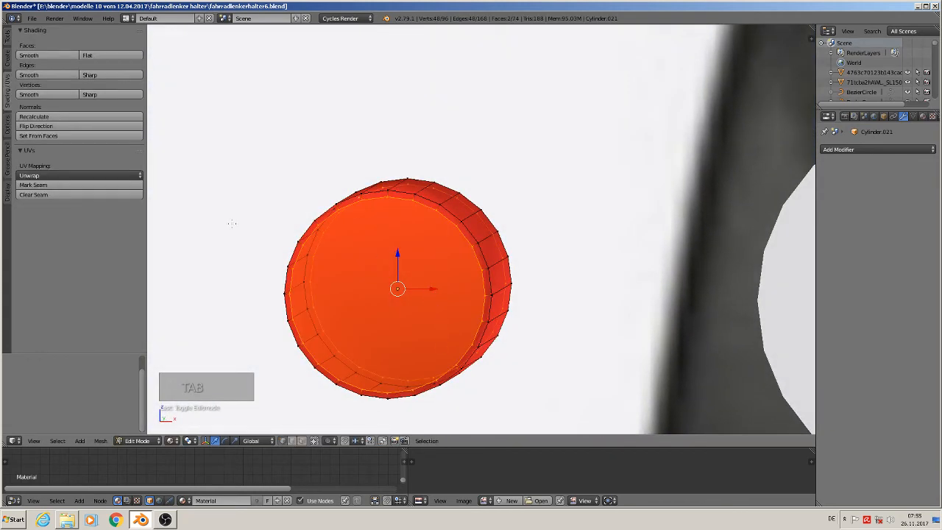
pyautogui.click(111, 56)
pyautogui.moveTo(499, 273)
pyautogui.mouseDown(button='middle')
pyautogui.moveTo(447, 314)
pyautogui.moveTo(479, 321)
pyautogui.moveTo(499, 315)
pyautogui.moveTo(491, 308)
pyautogui.mouseUp(button='middle')
pyautogui.press('Tab')
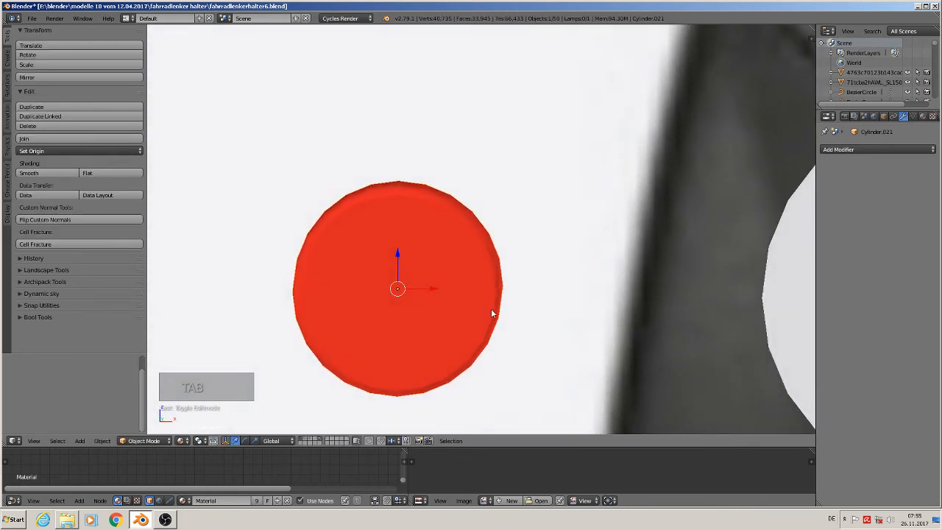
# Add a Subdivision Surface modifier to the red cylinder.
pyautogui.click(879, 148)
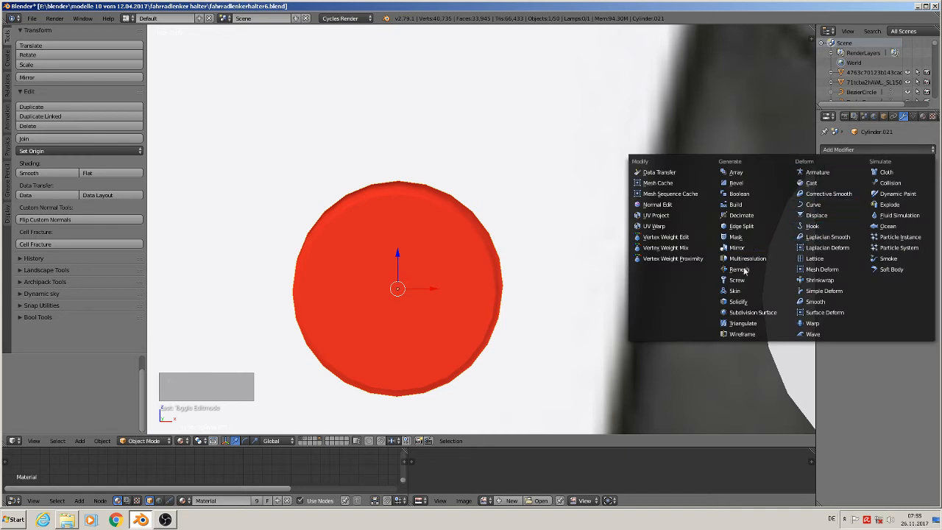
pyautogui.click(752, 313)
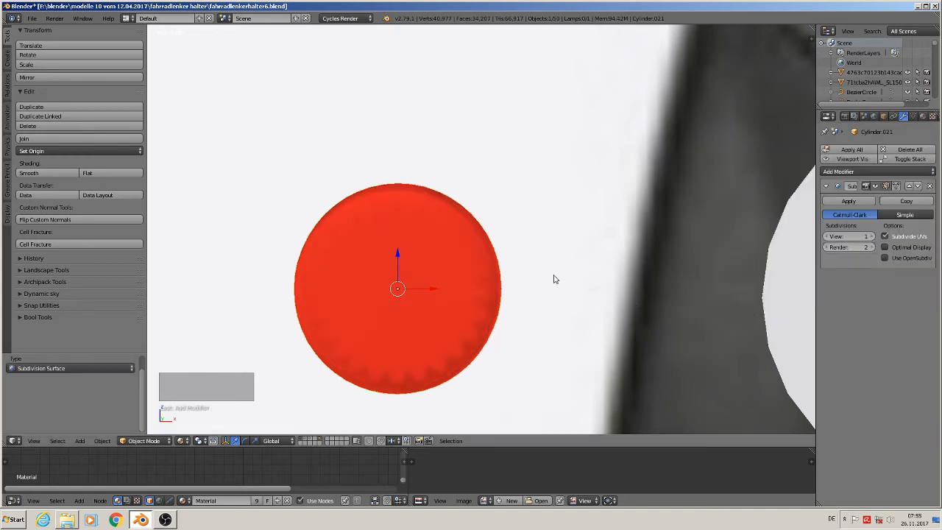
pyautogui.moveTo(555, 279); pyautogui.dragTo(545, 310, button='middle')
# Add an edge loop around the chamfered rim at one end of the cylinder and scale it by about 1.026.
pyautogui.press('Tab')
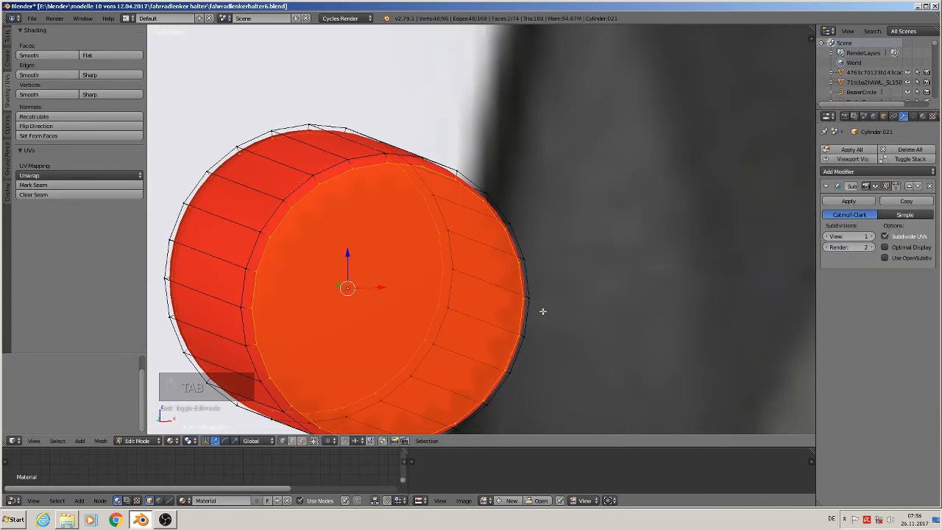
pyautogui.moveTo(442, 291); pyautogui.dragTo(568, 296, button='middle')
pyautogui.scroll(3, 568, 296)
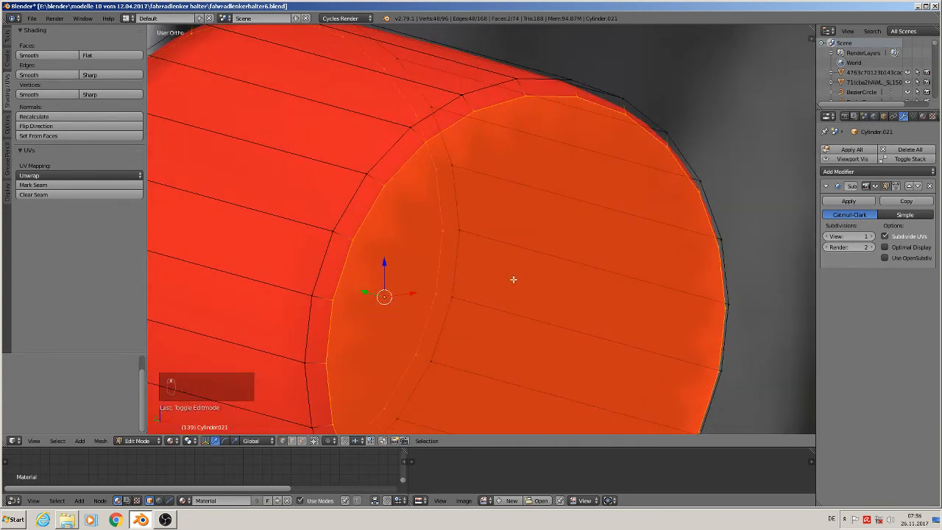
pyautogui.click(300, 441)
pyautogui.keyDown('alt'); pyautogui.rightClick(345, 235); pyautogui.keyUp('alt')
pyautogui.click(293, 441)
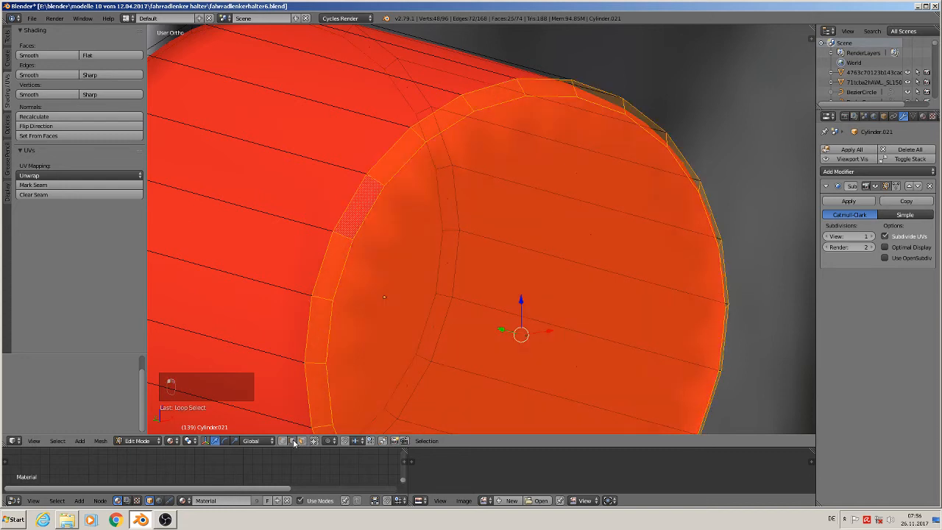
pyautogui.hotkey('ctrl', 'r')
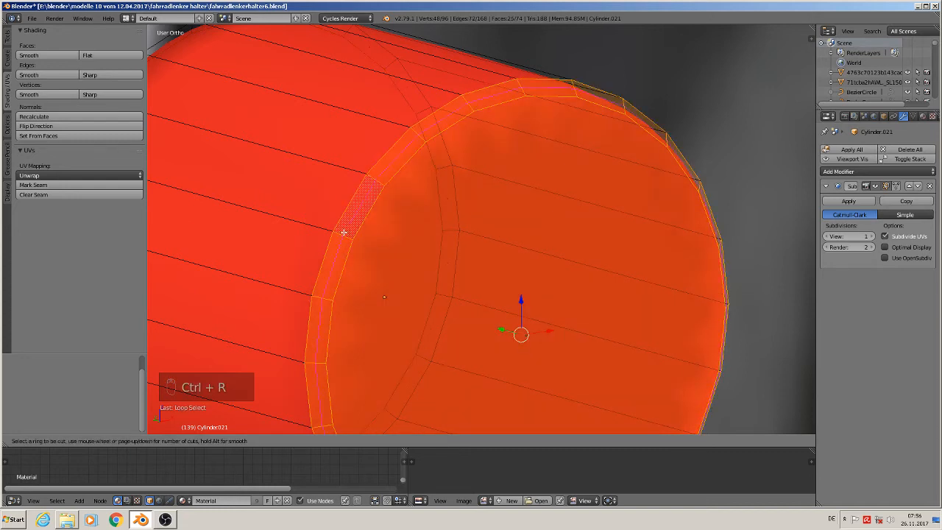
pyautogui.click(344, 232)
pyautogui.press('s')
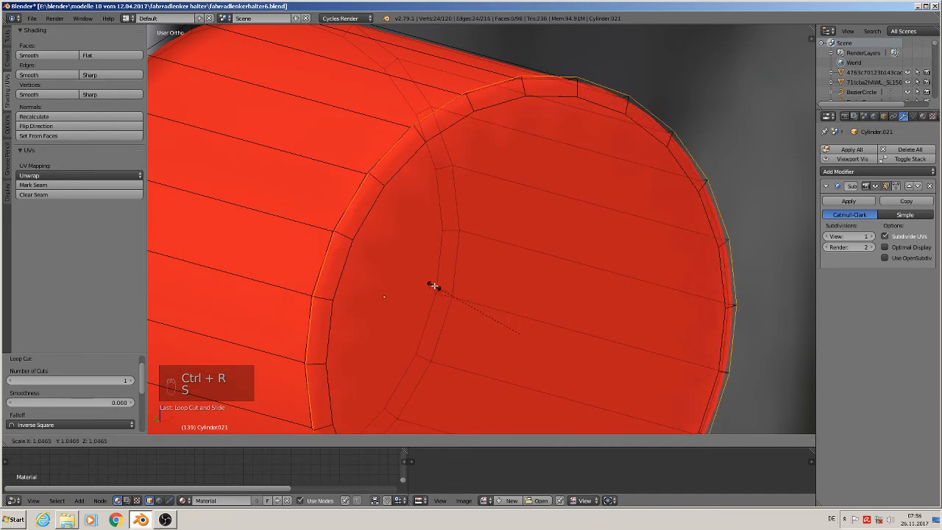
pyautogui.click(437, 286)
# Bevel the new rim edge loop by about 0.00032 with 2 segments and return to object mode.
pyautogui.scroll(3, 542, 253)
pyautogui.moveTo(542, 252); pyautogui.dragTo(579, 252, button='middle')
pyautogui.hotkey('ctrl', 'b')
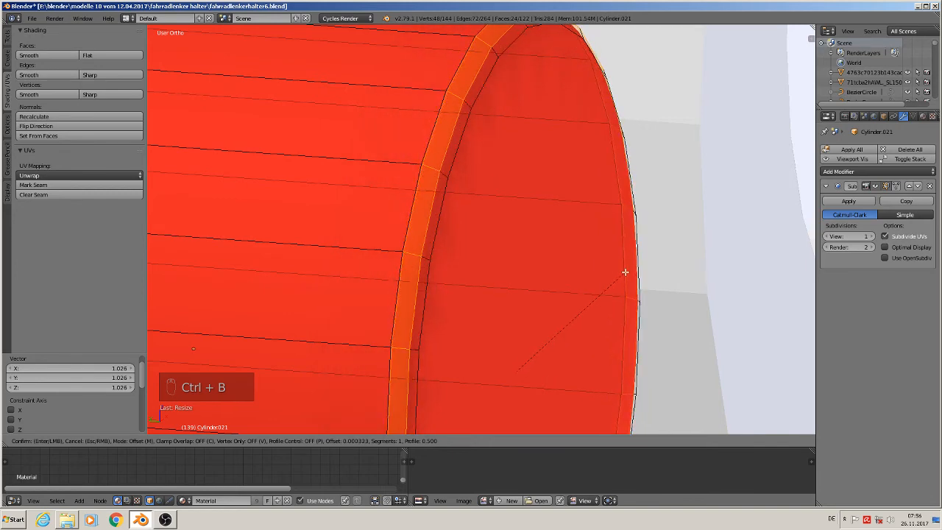
pyautogui.click(624, 271)
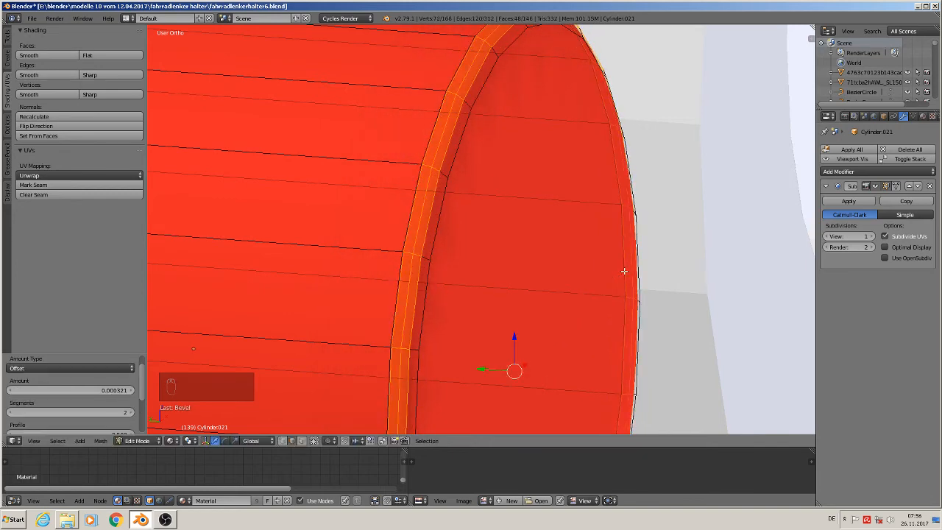
pyautogui.press('Tab')
# Add an Edge Split modifier to the red cylinder and return to the front view.
pyautogui.scroll(-3, 623, 271)
pyautogui.moveTo(623, 271); pyautogui.dragTo(537, 272, button='middle')
pyautogui.click(889, 172)
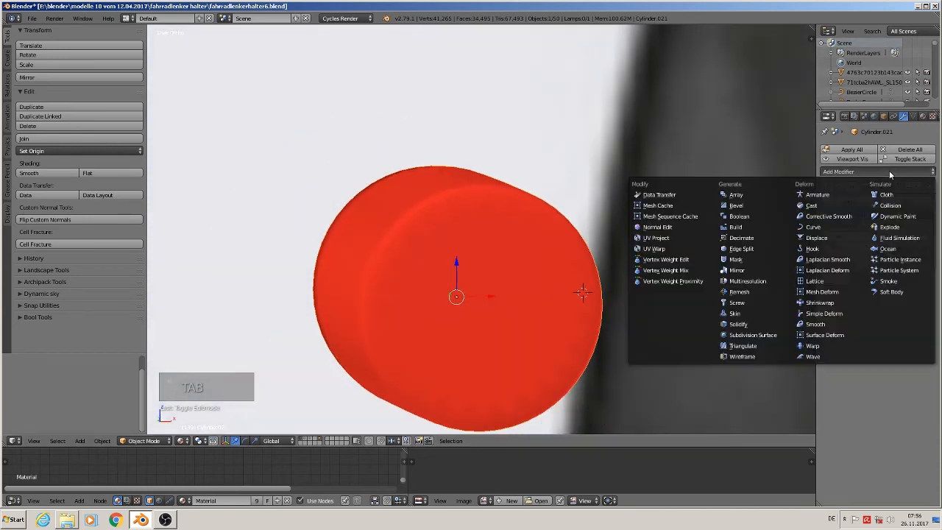
pyautogui.click(767, 250)
pyautogui.press('KP_1')
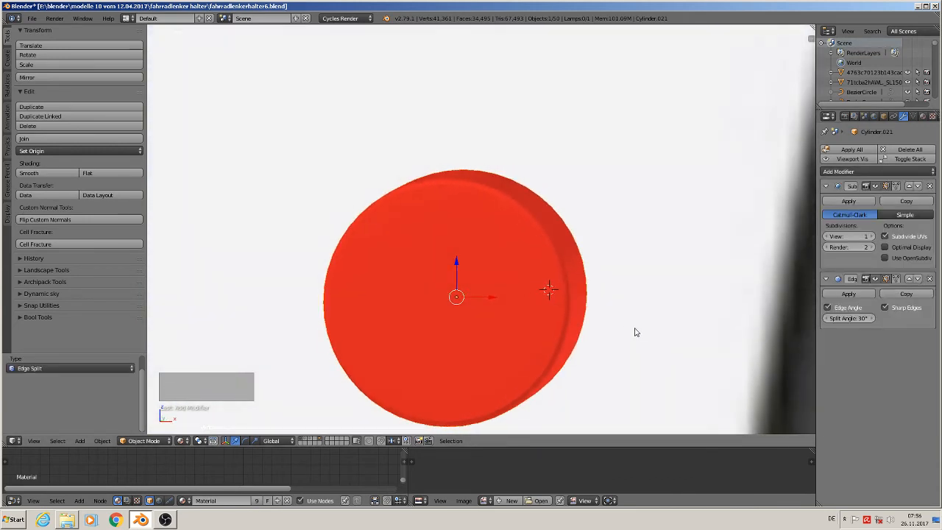
# Select the dark curved tube beyond the brake arms and check which material it uses.
pyautogui.scroll(-6, 651, 320)
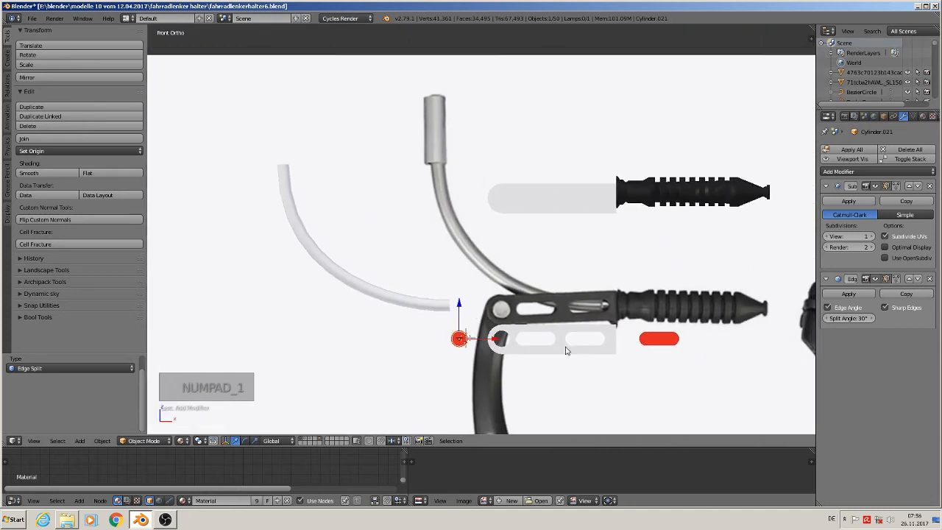
pyautogui.keyDown('shift'); pyautogui.moveTo(473, 254); pyautogui.dragTo(280, 217, button='middle'); pyautogui.keyUp('shift')
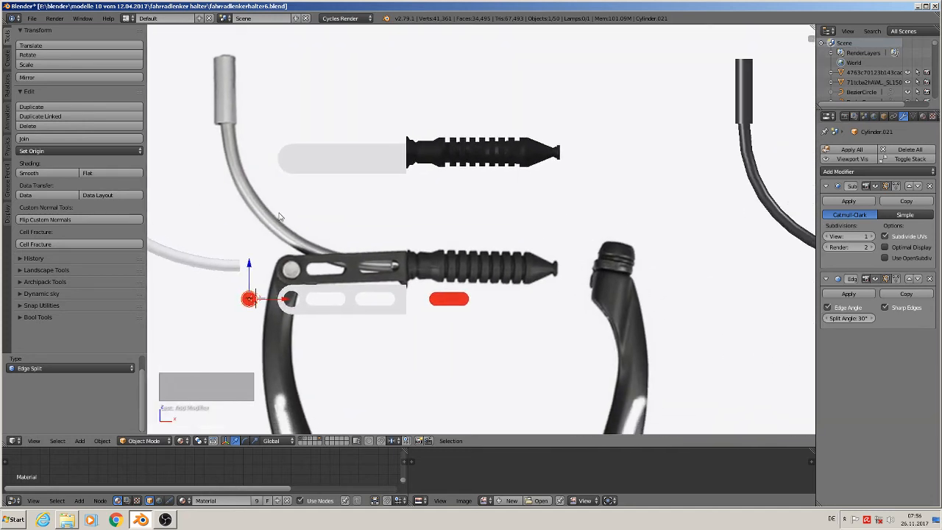
pyautogui.rightClick(749, 103)
pyautogui.click(923, 116)
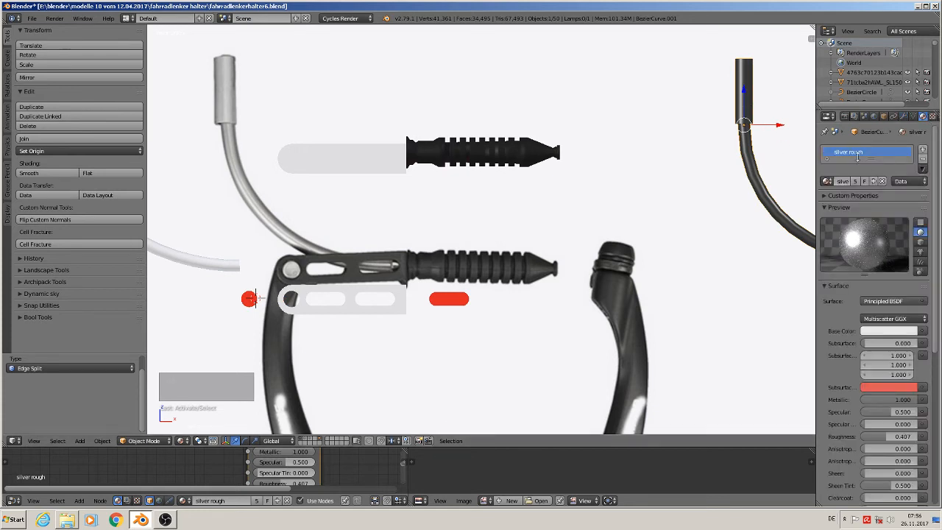
pyautogui.keyDown('shift'); pyautogui.moveTo(427, 309); pyautogui.dragTo(576, 283, button='middle'); pyautogui.keyUp('shift')
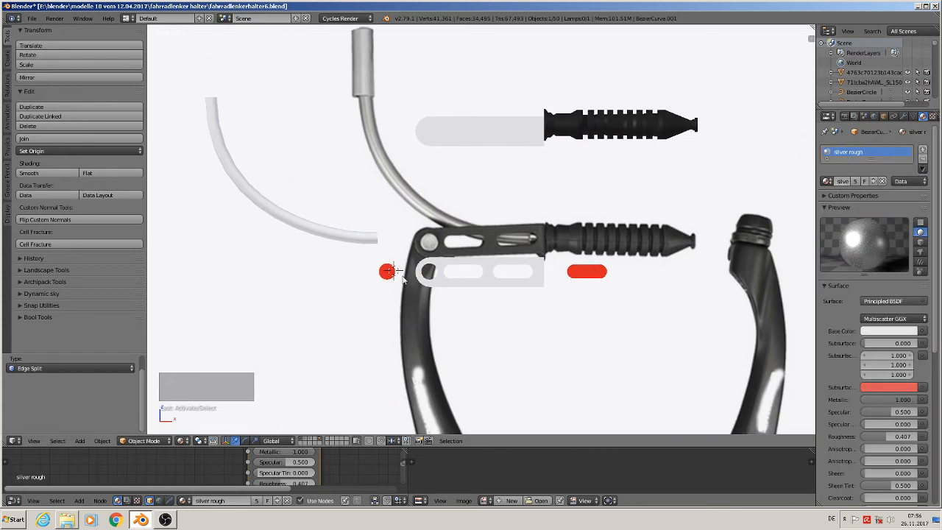
# Replace the red material on the round pin with the existing silver rough material.
pyautogui.rightClick(388, 271)
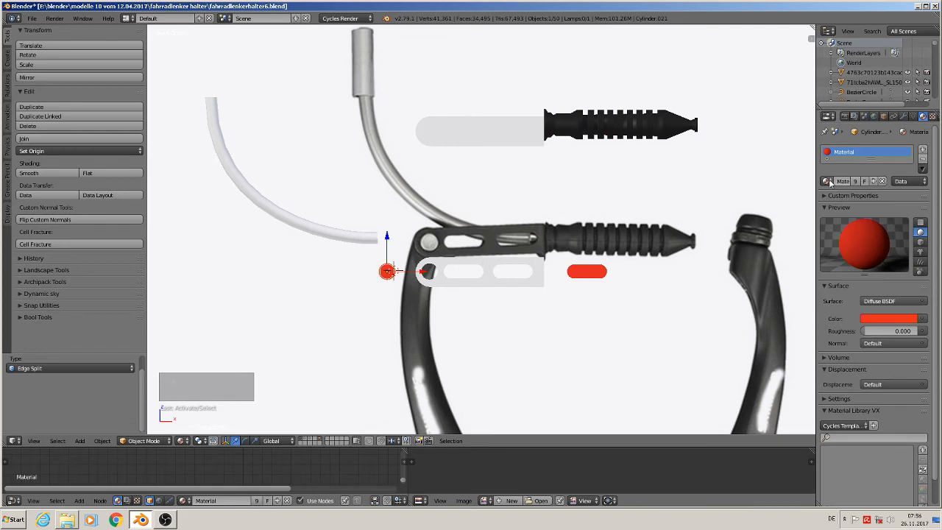
pyautogui.click(923, 158)
pyautogui.click(826, 181)
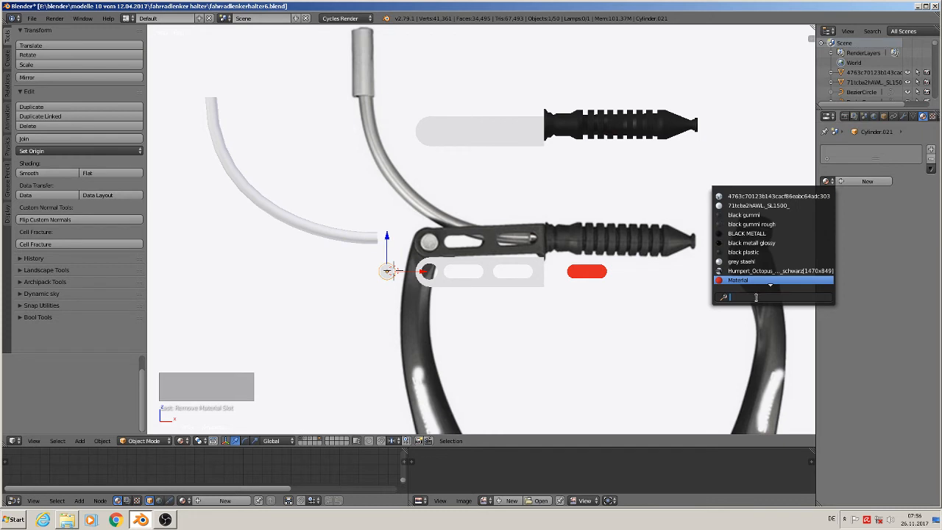
pyautogui.write('silve')
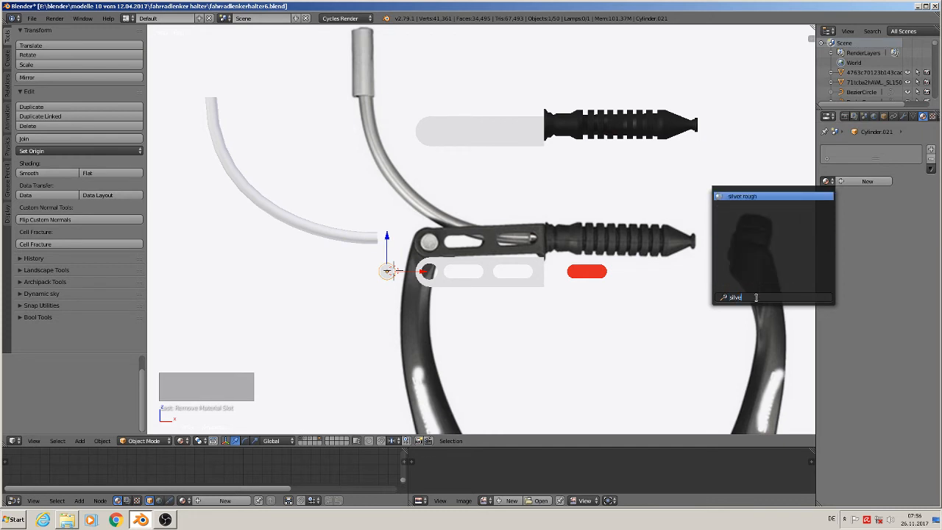
pyautogui.click(730, 196)
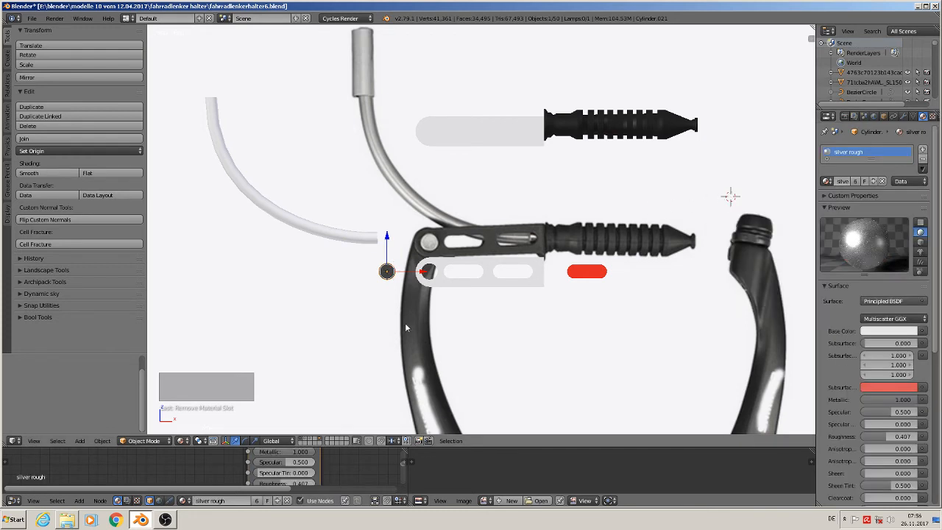
pyautogui.scroll(2, 407, 324)
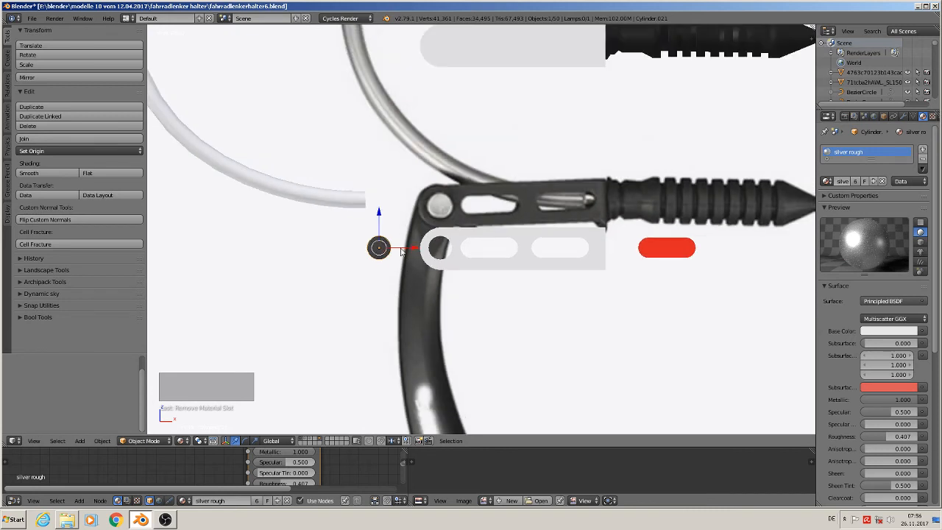
pyautogui.scroll(-4, 471, 353)
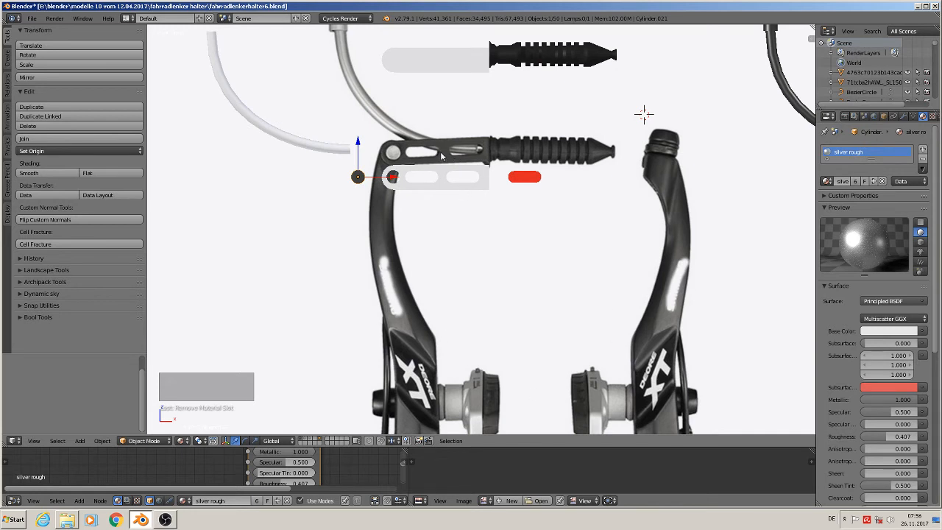
pyautogui.keyDown('shift'); pyautogui.moveTo(592, 376); pyautogui.dragTo(637, 302, button='middle'); pyautogui.keyUp('shift')
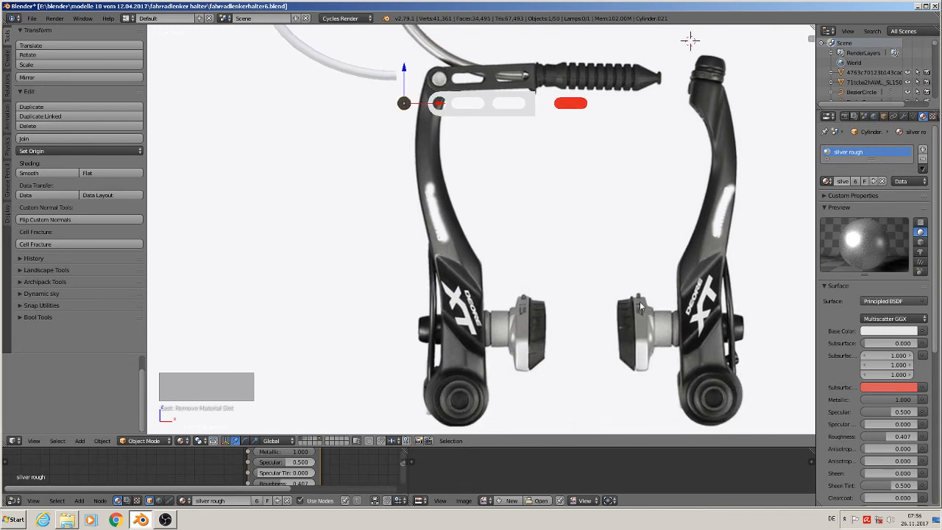
pyautogui.keyDown('shift'); pyautogui.moveTo(510, 285); pyautogui.dragTo(494, 365, button='middle'); pyautogui.keyUp('shift')
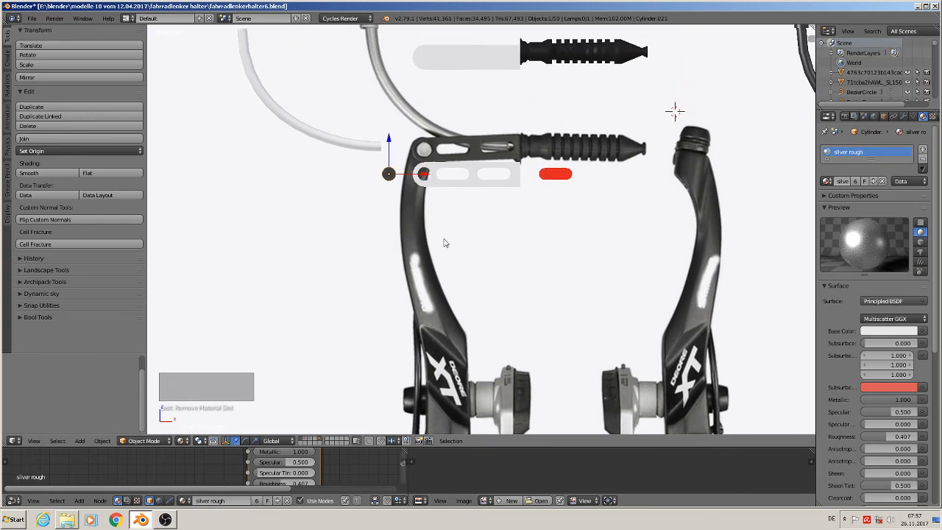
# Give the bracket plate a new material named carbon black.
pyautogui.keyDown('shift'); pyautogui.moveTo(444, 243); pyautogui.dragTo(452, 273, button='middle'); pyautogui.keyUp('shift')
pyautogui.scroll(3, 452, 197)
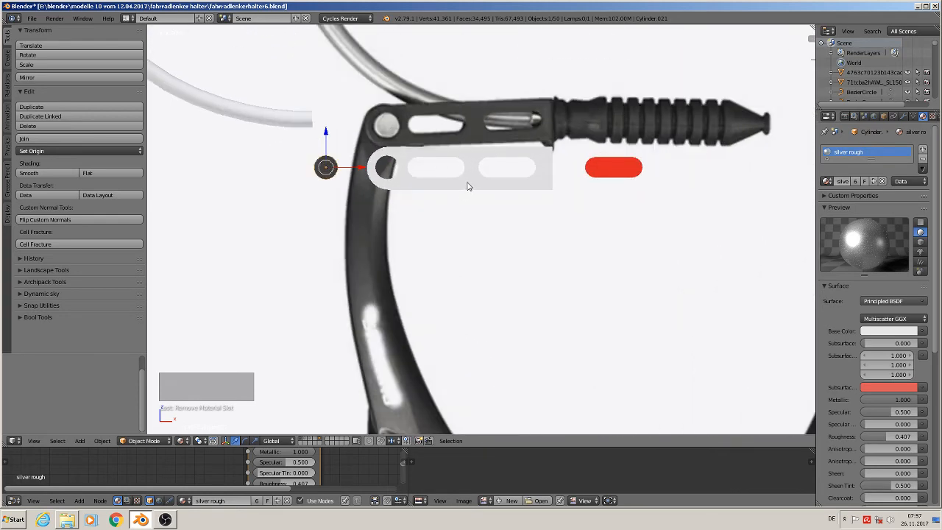
pyautogui.rightClick(467, 186)
pyautogui.click(860, 183)
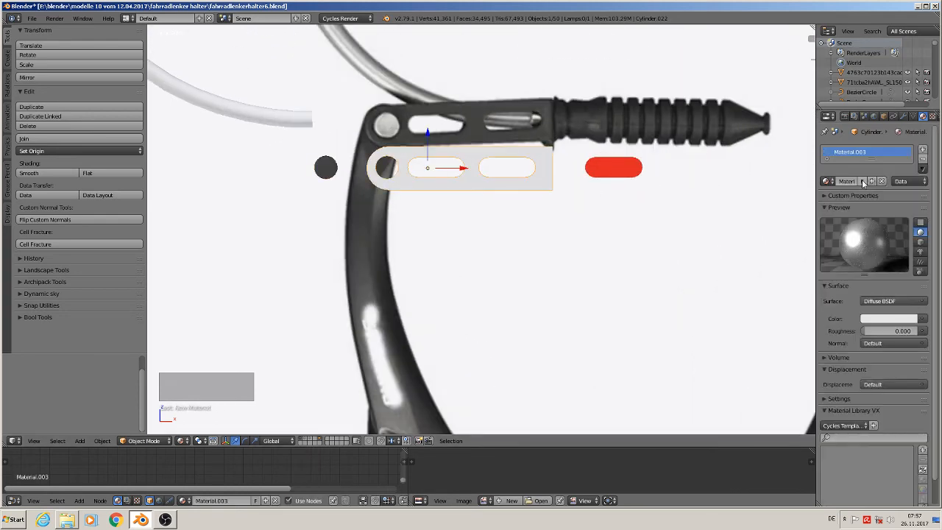
pyautogui.click(853, 181)
pyautogui.write('ha')
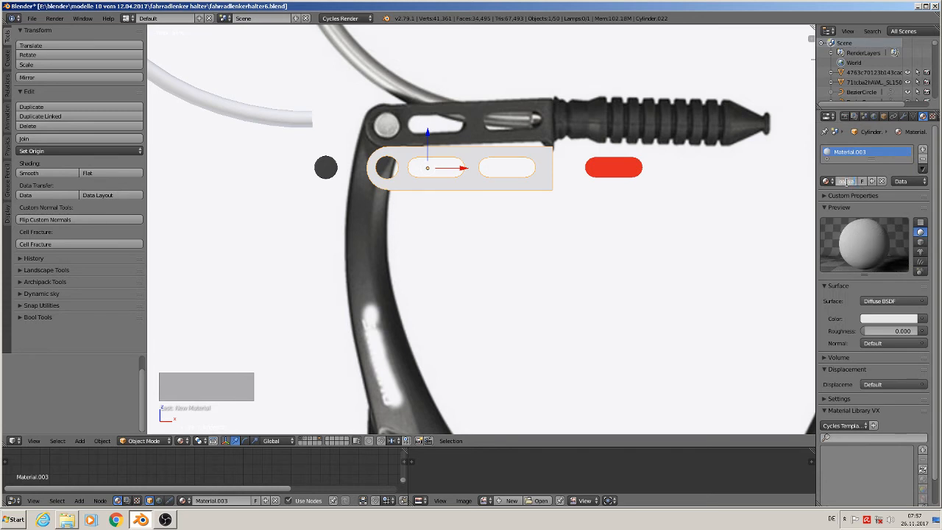
pyautogui.press('Return')
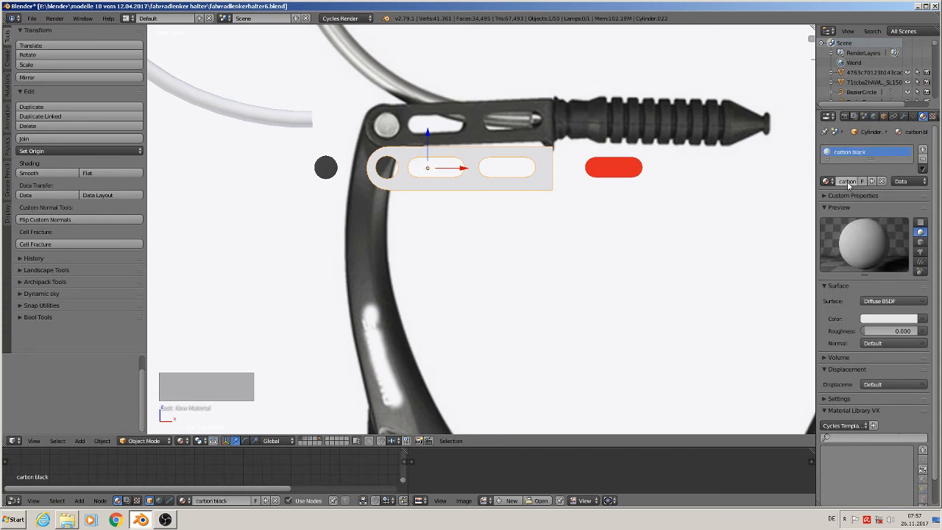
# Switch the carbon black material's surface to Principled BSDF and darken its base color to near-black.
pyautogui.click(892, 301)
pyautogui.click(853, 203)
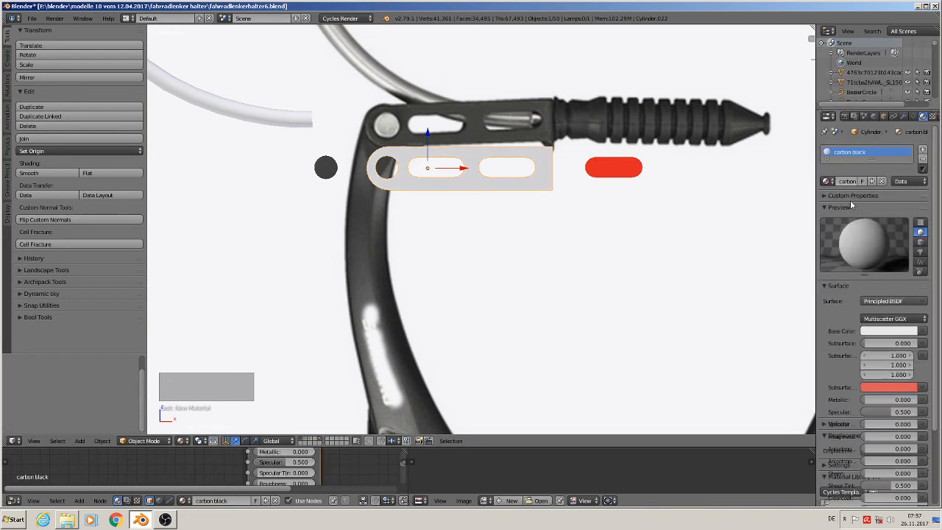
pyautogui.click(892, 331)
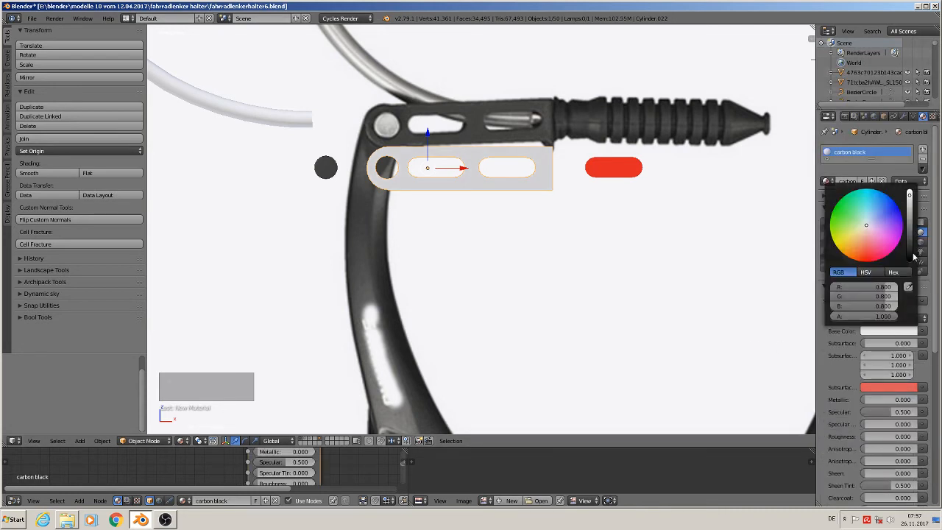
pyautogui.click(911, 259)
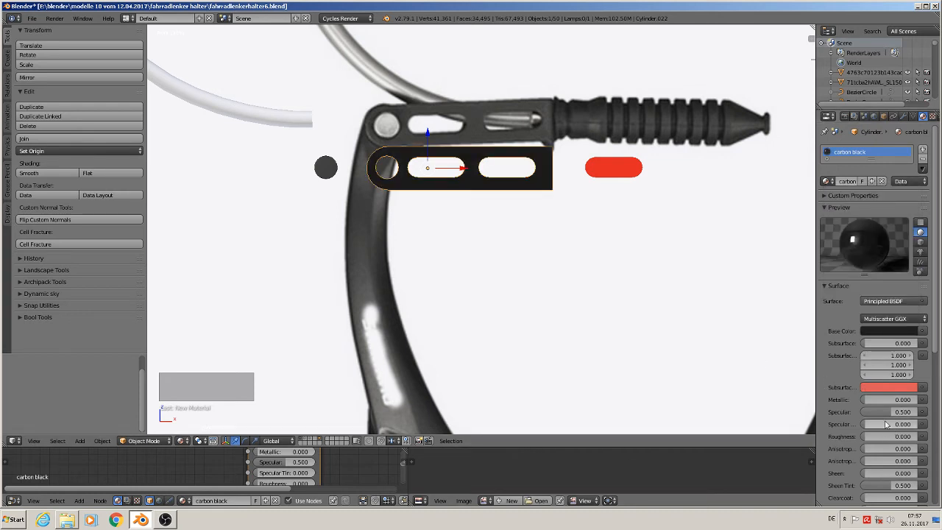
# Set the carbon black material's Metallic to 1 and its Roughness to 0.315.
pyautogui.click(883, 400)
pyautogui.write('1')
pyautogui.press('Return')
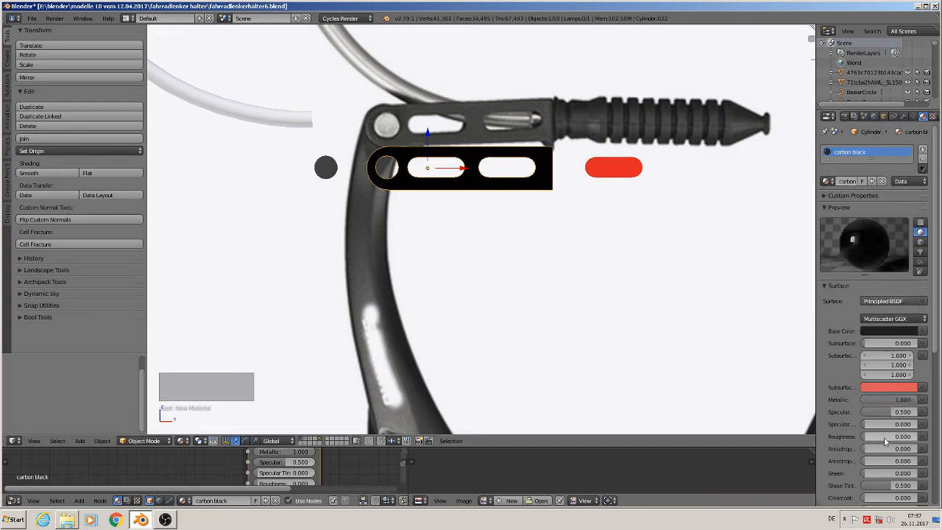
pyautogui.click(882, 437)
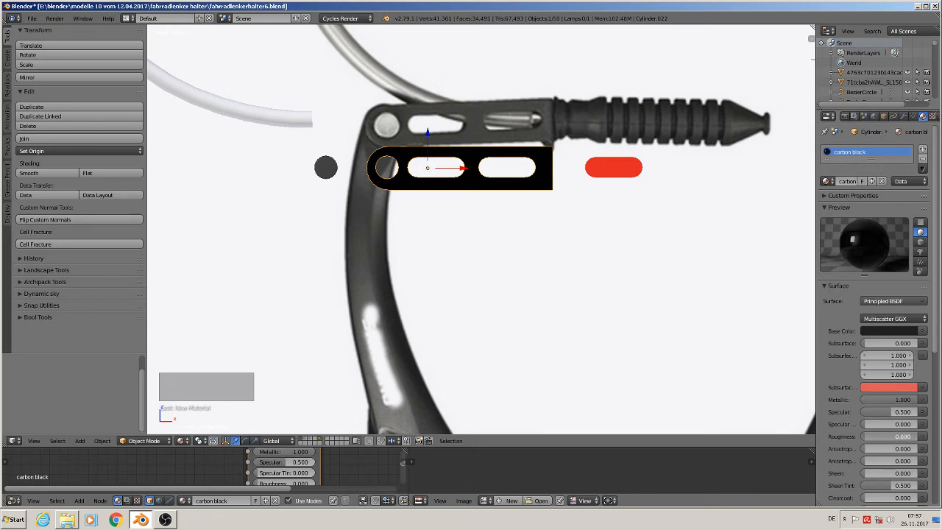
pyautogui.write('0.315')
pyautogui.press('Return')
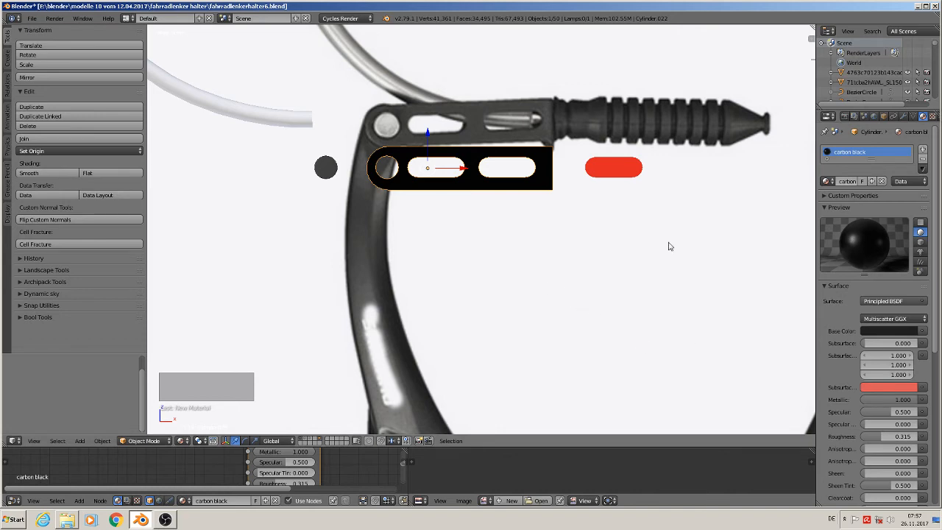
# Open the bracket plate's mesh for editing around the round hole, in vertex select mode with wireframe display.
pyautogui.moveTo(388, 184); pyautogui.dragTo(444, 227, button='middle')
pyautogui.scroll(6, 440, 187)
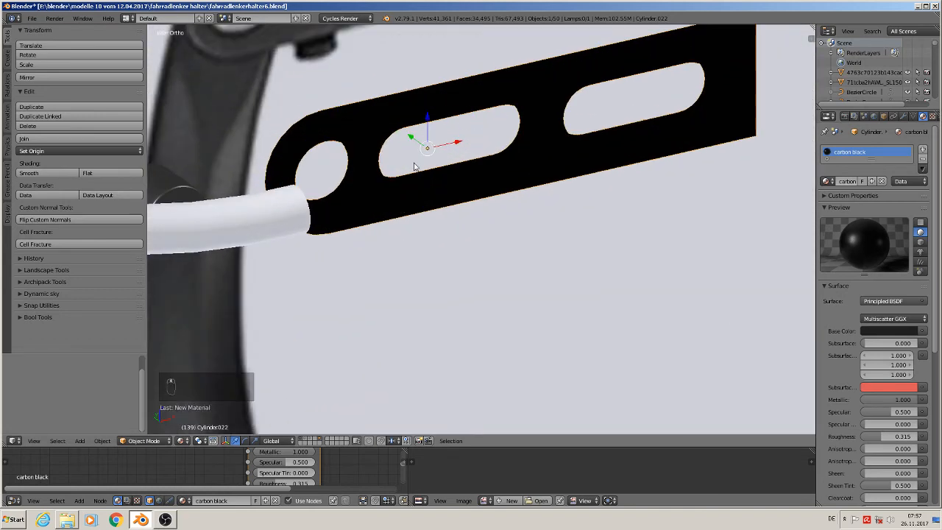
pyautogui.keyDown('shift'); pyautogui.moveTo(461, 194); pyautogui.dragTo(580, 254, button='middle'); pyautogui.keyUp('shift')
pyautogui.scroll(3, 569, 220)
pyautogui.press('Tab')
pyautogui.scroll(-3, 506, 203)
pyautogui.moveTo(489, 208); pyautogui.dragTo(461, 256, button='middle')
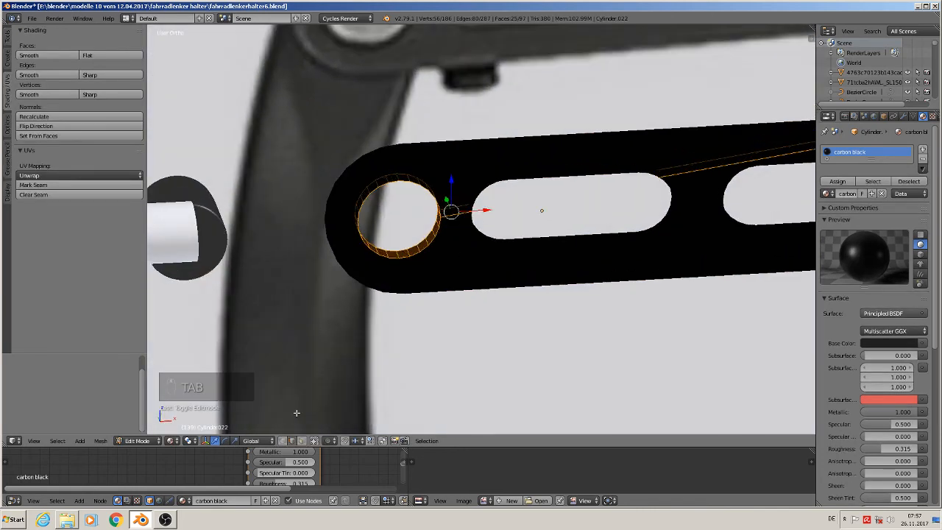
pyautogui.click(282, 440)
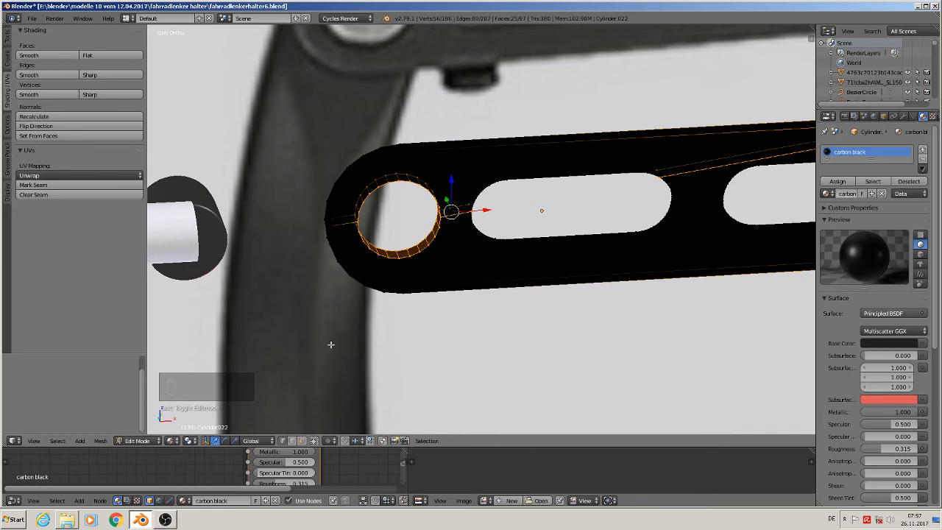
pyautogui.press('z')
pyautogui.moveTo(415, 260); pyautogui.dragTo(435, 258, button='middle')
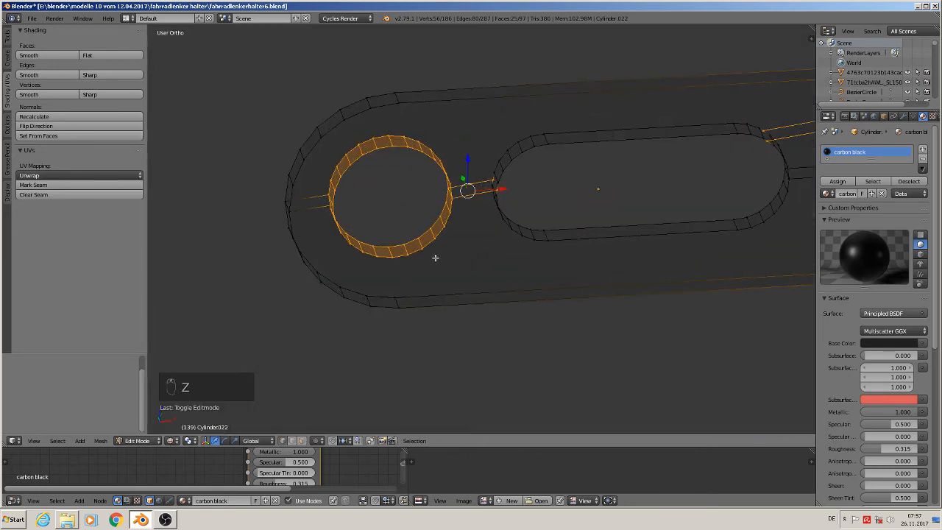
# Mark the front and rear rims of the plate's round hole as seams.
pyautogui.keyDown('alt'); pyautogui.rightClick(440, 240); pyautogui.keyUp('alt')
pyautogui.moveTo(402, 217); pyautogui.dragTo(360, 225, button='middle')
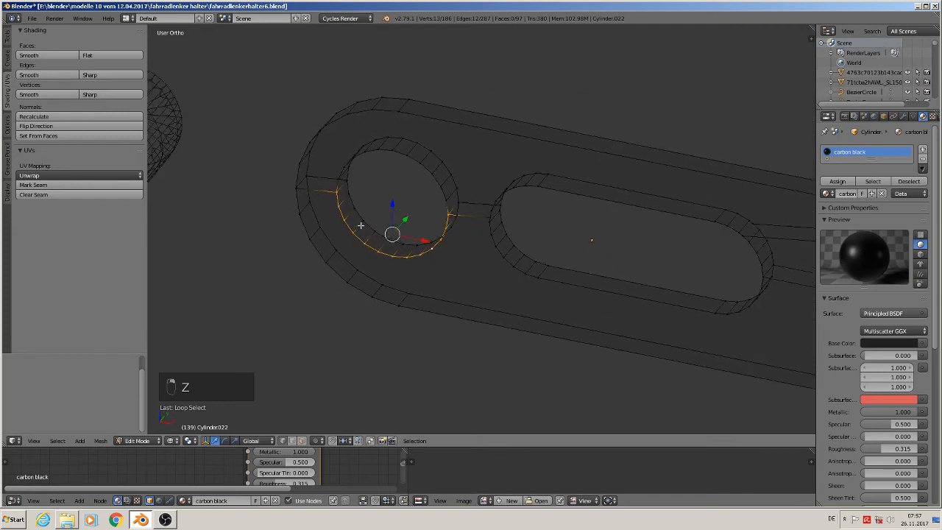
pyautogui.keyDown('alt'); pyautogui.keyDown('shift'); pyautogui.rightClick(399, 160); pyautogui.keyUp('shift'); pyautogui.keyUp('alt')
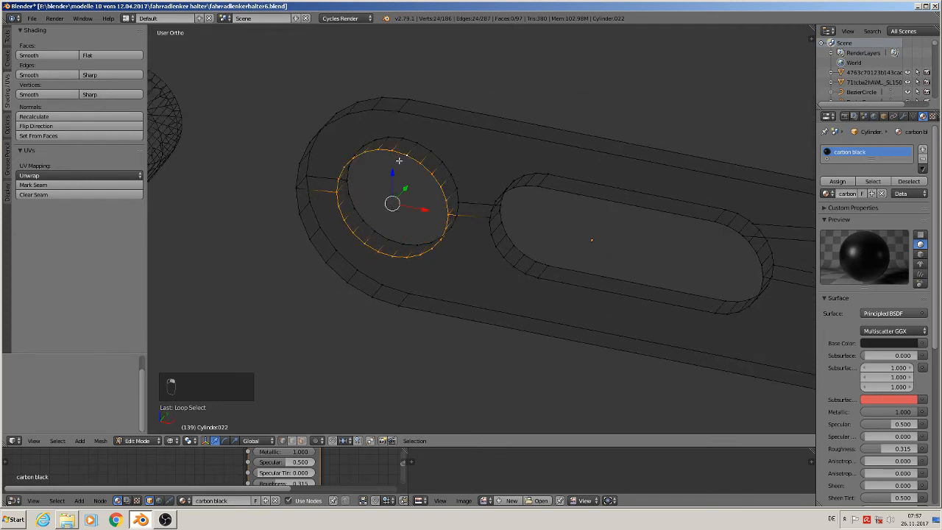
pyautogui.click(63, 185)
pyautogui.keyDown('alt'); pyautogui.rightClick(425, 139); pyautogui.keyUp('alt')
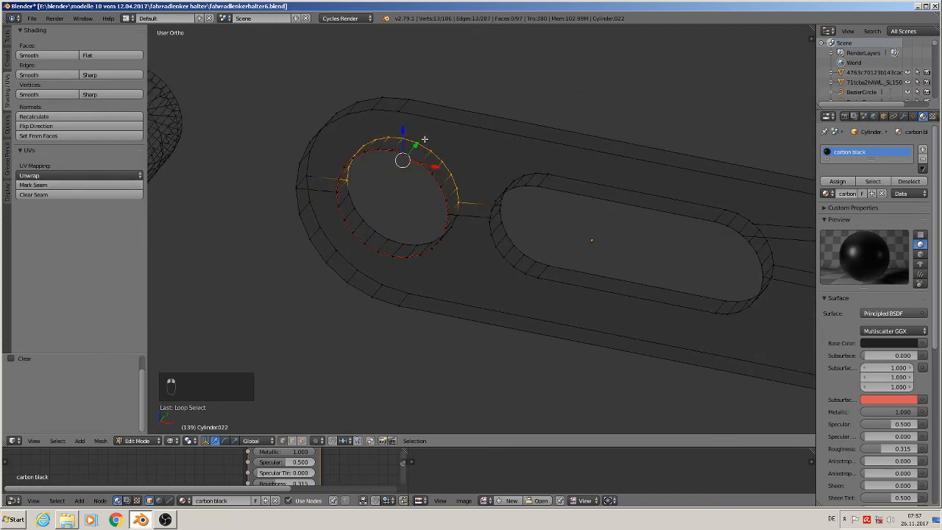
pyautogui.keyDown('alt'); pyautogui.keyDown('shift'); pyautogui.rightClick(381, 231); pyautogui.keyUp('shift'); pyautogui.keyUp('alt')
pyautogui.click(63, 185)
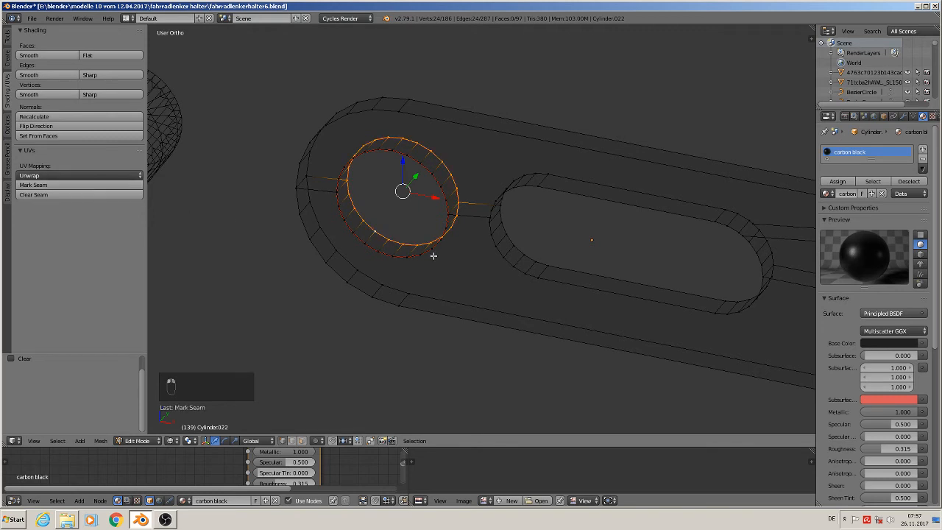
# Mark the upper run of the rear rim on the slot nearest the round hole as a seam, excluding the stray connecting vertices.
pyautogui.keyDown('shift'); pyautogui.moveTo(433, 255); pyautogui.dragTo(378, 189, button='middle'); pyautogui.keyUp('shift')
pyautogui.keyDown('alt'); pyautogui.rightClick(433, 132); pyautogui.keyUp('alt')
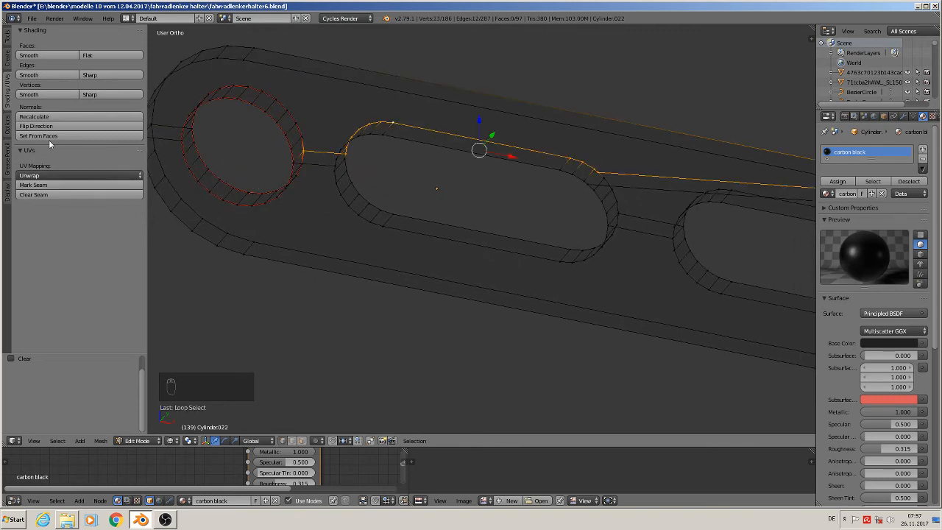
pyautogui.keyDown('shift'); pyautogui.rightClick(302, 150); pyautogui.keyUp('shift')
pyautogui.keyDown('shift'); pyautogui.moveTo(703, 227); pyautogui.dragTo(557, 244, button='middle'); pyautogui.keyUp('shift')
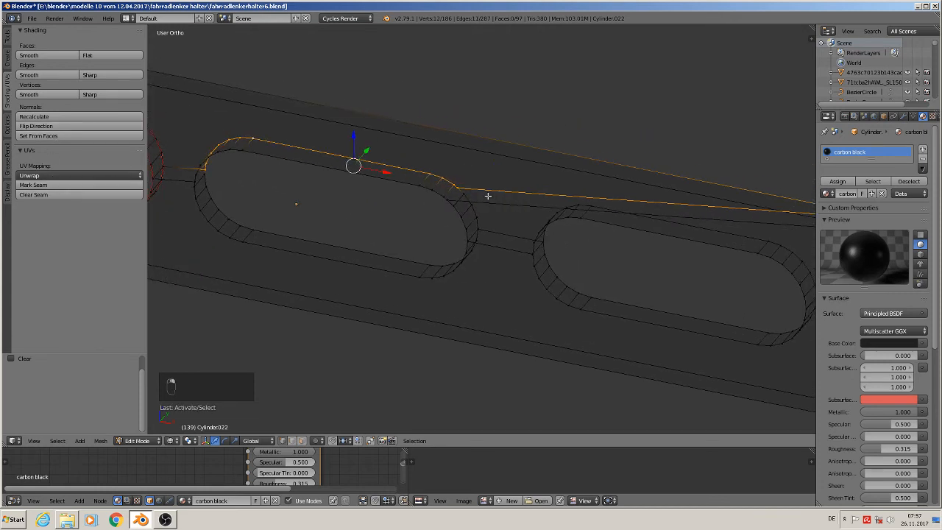
pyautogui.keyDown('shift'); pyautogui.moveTo(690, 249); pyautogui.dragTo(473, 265, button='middle'); pyautogui.keyUp('shift')
pyautogui.keyDown('shift'); pyautogui.rightClick(673, 235); pyautogui.keyUp('shift')
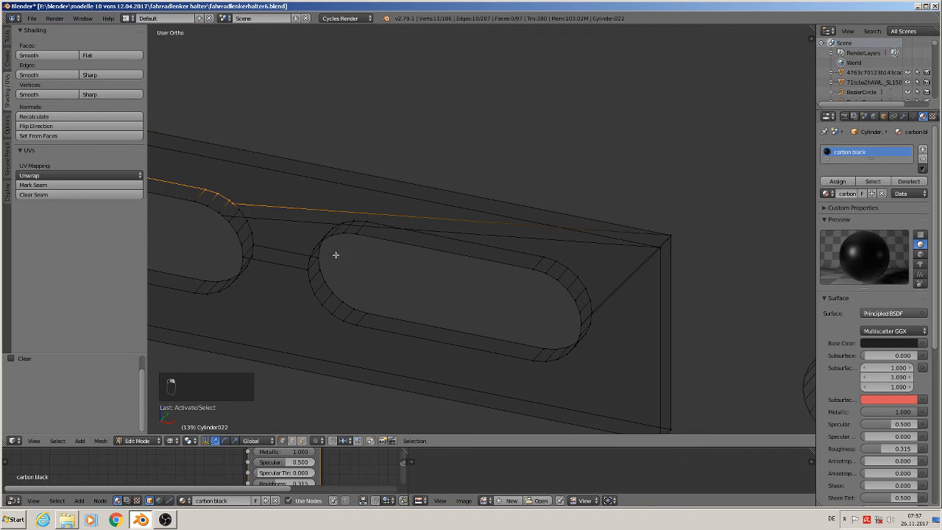
pyautogui.keyDown('shift'); pyautogui.moveTo(336, 255); pyautogui.dragTo(815, 254, button='middle'); pyautogui.keyUp('shift')
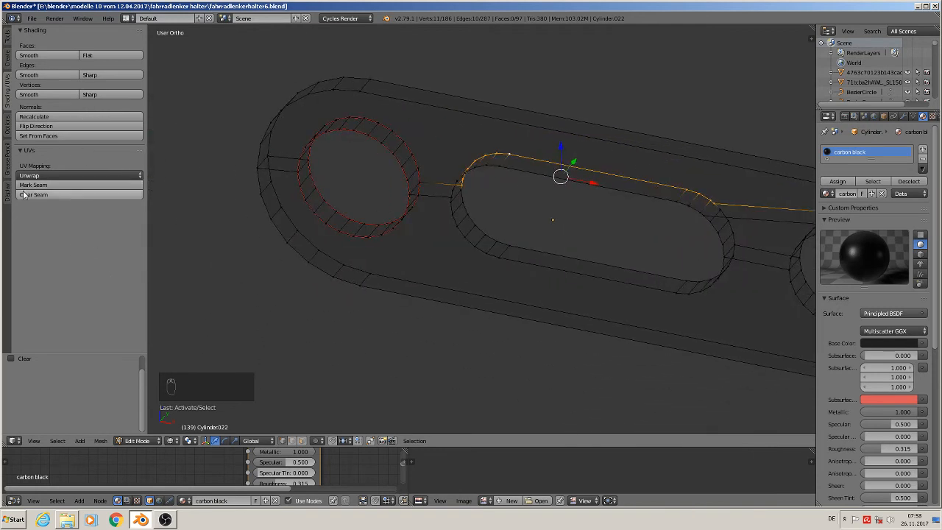
# Mark the lower run of that slot's rear rim as a seam, leaving out the vertex on the round hole.
pyautogui.keyDown('alt'); pyautogui.rightClick(481, 212); pyautogui.keyUp('alt')
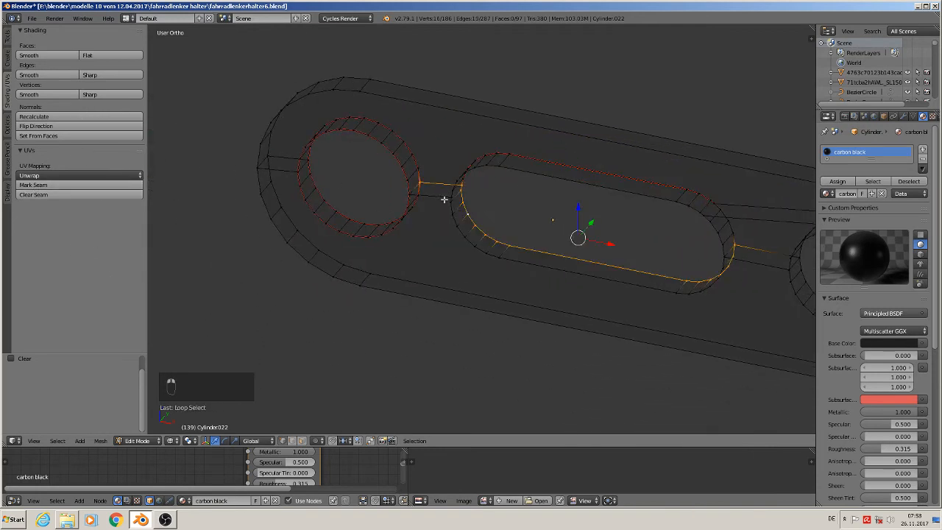
pyautogui.keyDown('shift'); pyautogui.rightClick(411, 181); pyautogui.keyUp('shift')
pyautogui.keyDown('shift'); pyautogui.rightClick(421, 181); pyautogui.keyUp('shift')
pyautogui.keyDown('shift'); pyautogui.rightClick(407, 181); pyautogui.keyUp('shift')
pyautogui.scroll(-4, 514, 234)
pyautogui.keyDown('shift'); pyautogui.moveTo(577, 259); pyautogui.dragTo(382, 251, button='middle'); pyautogui.keyUp('shift')
pyautogui.scroll(4, 413, 252)
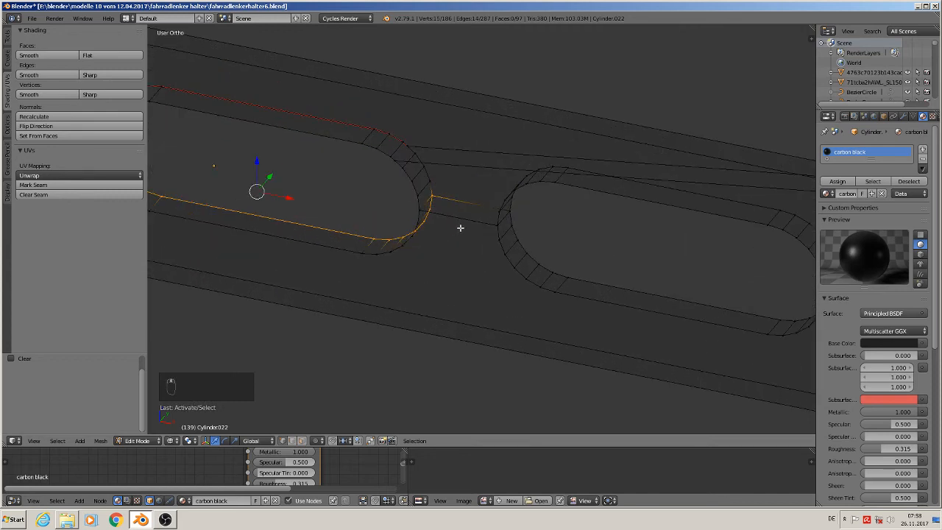
pyautogui.click(33, 185)
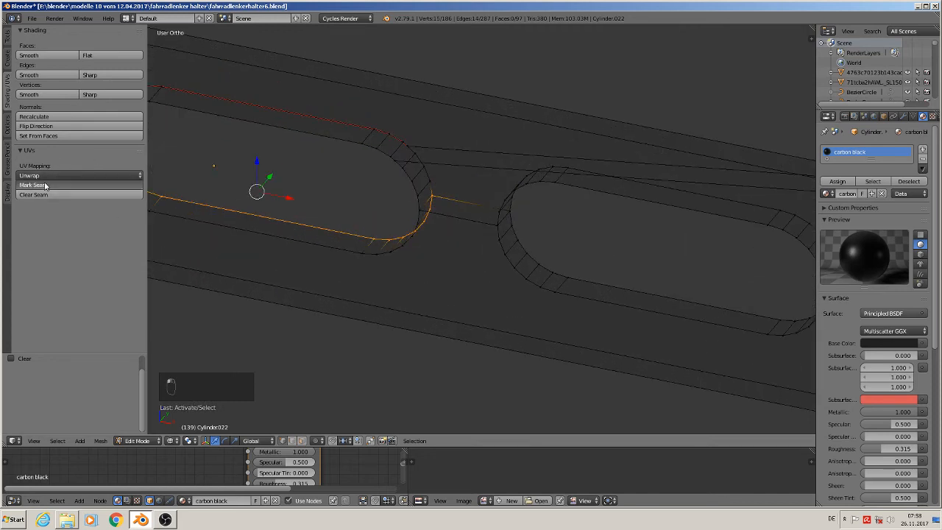
# Close the rear rim's seam along the slot end facing the second slot, leaving out the plate's corner vertex.
pyautogui.keyDown('alt'); pyautogui.rightClick(429, 172); pyautogui.keyUp('alt')
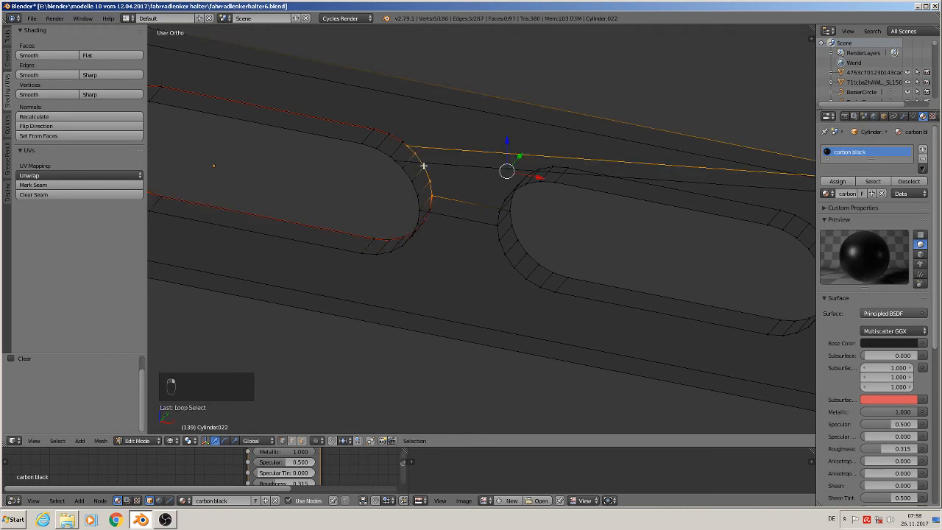
pyautogui.scroll(-3, 424, 167)
pyautogui.keyDown('shift'); pyautogui.rightClick(726, 175); pyautogui.keyUp('shift')
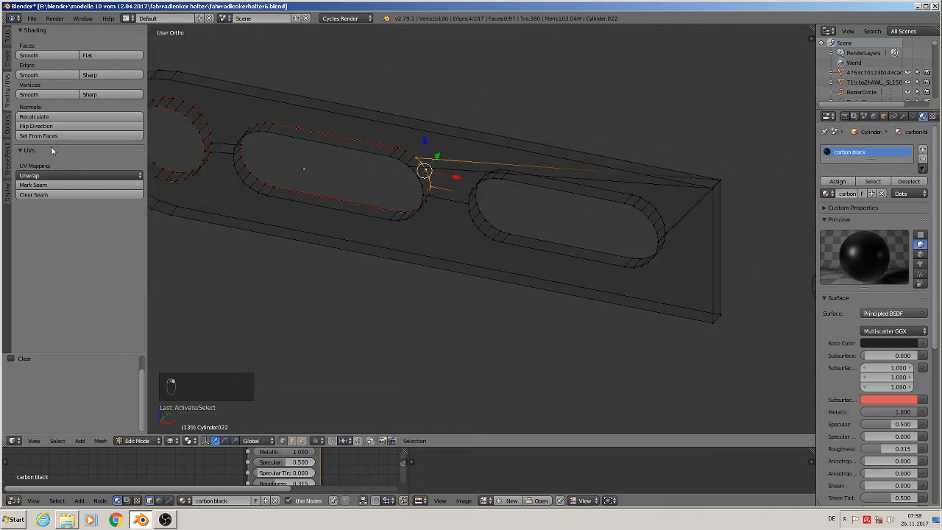
pyautogui.click(37, 184)
# Mark the upper run of the first slot's front rim as a seam, deselecting the round hole and plate corner vertices.
pyautogui.scroll(2, 356, 202)
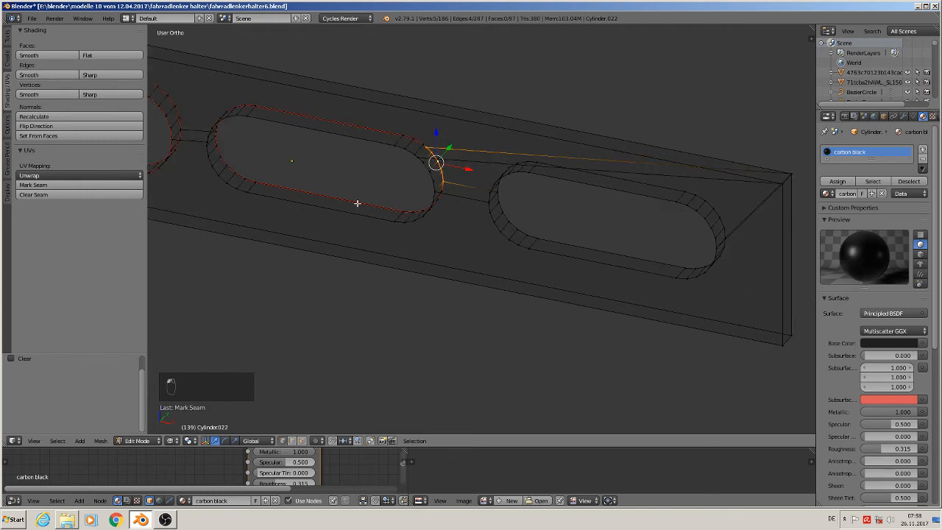
pyautogui.keyDown('alt'); pyautogui.keyDown('shift'); pyautogui.rightClick(312, 130); pyautogui.keyUp('shift'); pyautogui.keyUp('alt')
pyautogui.keyDown('shift'); pyautogui.rightClick(172, 144); pyautogui.keyUp('shift')
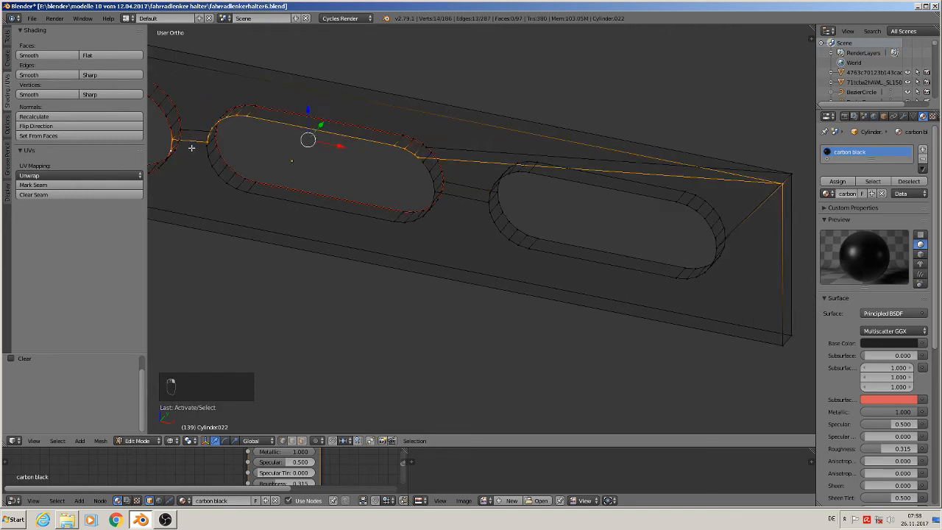
pyautogui.press('c')
pyautogui.middleClick(177, 142)
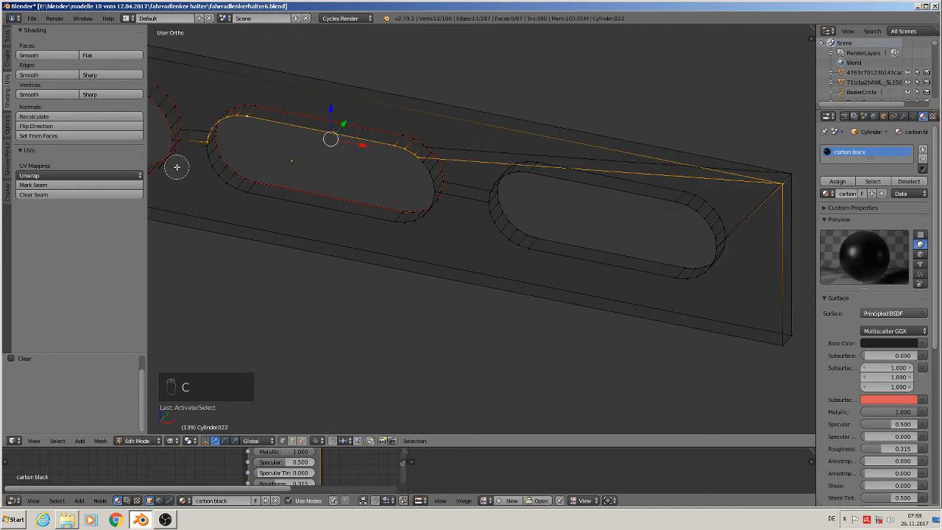
pyautogui.middleClick(785, 185)
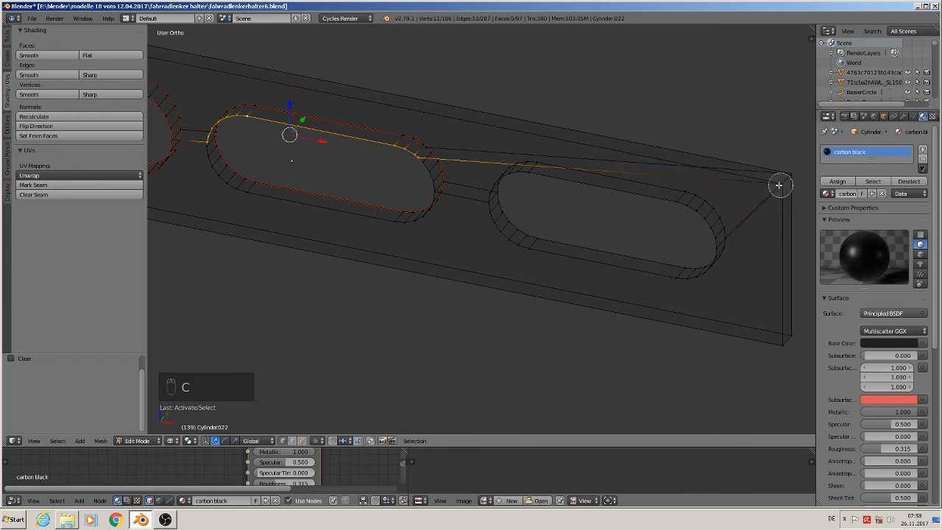
pyautogui.rightClick(775, 187)
pyautogui.click(35, 184)
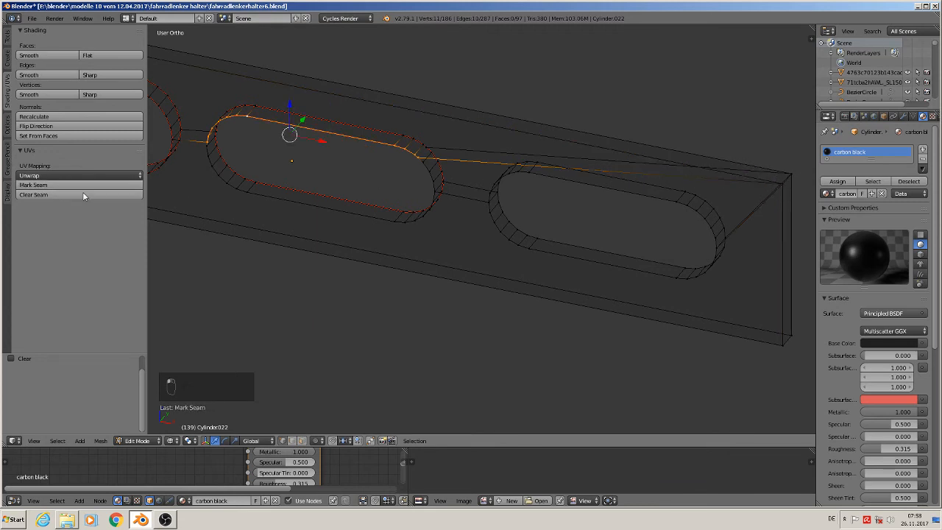
# Mark the lower run of the first slot's front rim as a seam without the round hole's vertex.
pyautogui.keyDown('alt'); pyautogui.rightClick(223, 188); pyautogui.keyUp('alt')
pyautogui.press('c')
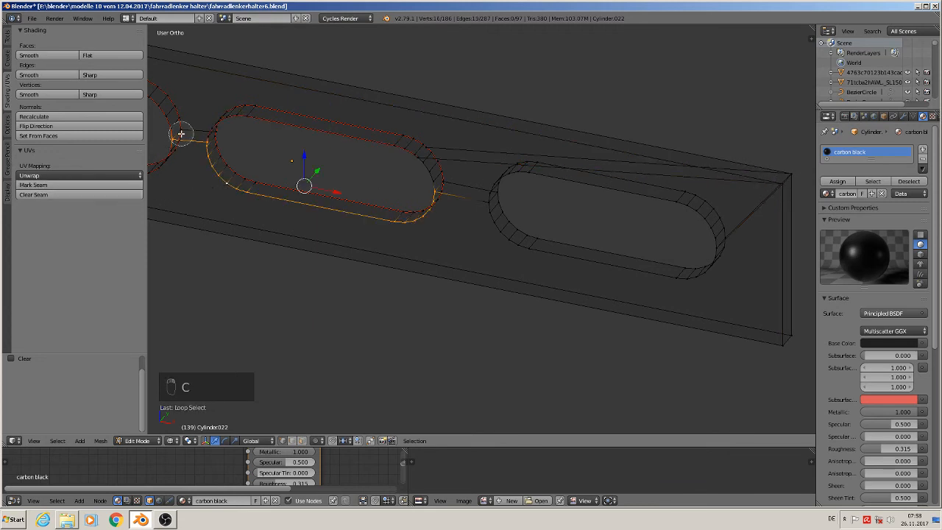
pyautogui.middleClick(181, 136)
pyautogui.rightClick(486, 195)
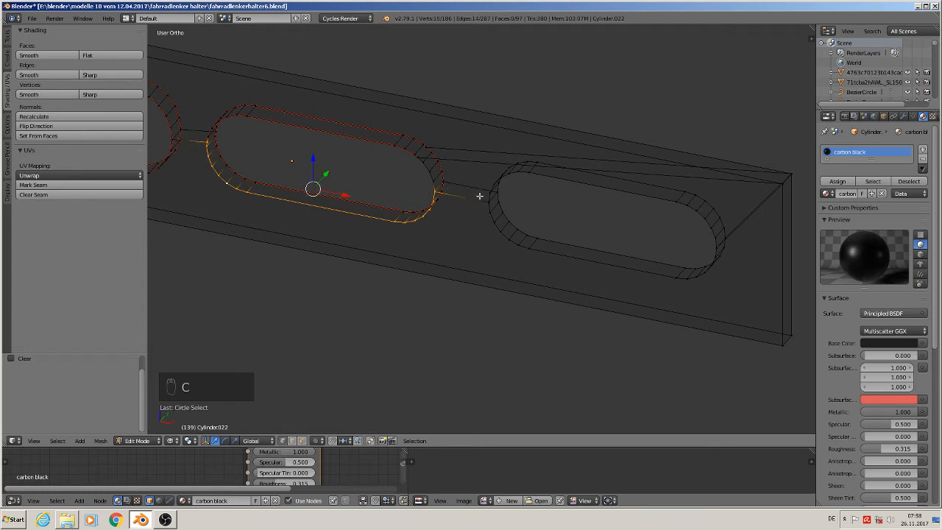
pyautogui.click(57, 185)
# Complete the first slot's front rim seam at the end facing the second slot, excluding the plate's corner vertex.
pyautogui.keyDown('alt'); pyautogui.rightClick(422, 167); pyautogui.keyUp('alt')
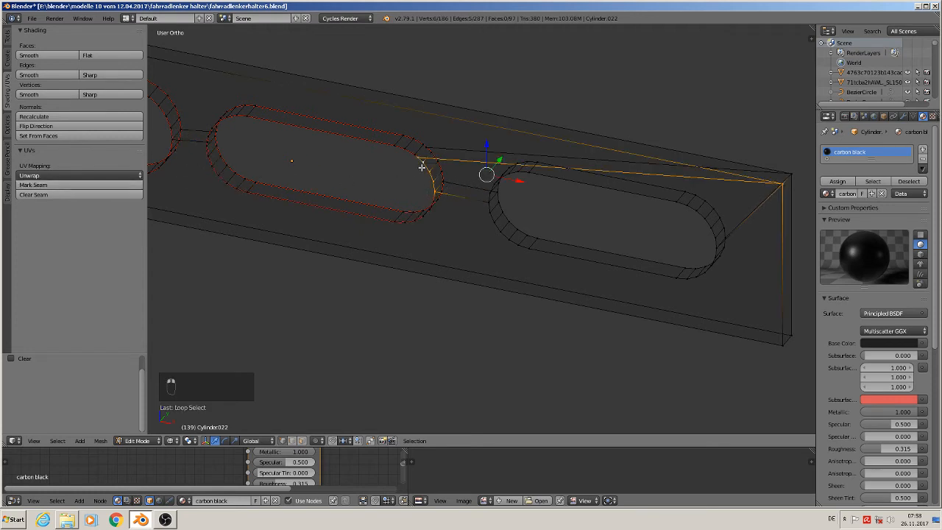
pyautogui.press('c')
pyautogui.middleClick(788, 183)
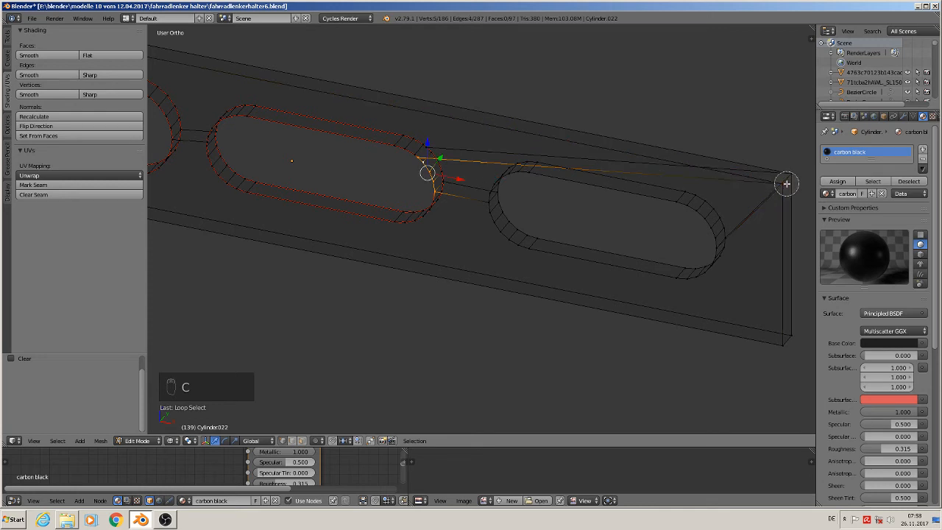
pyautogui.rightClick(788, 183)
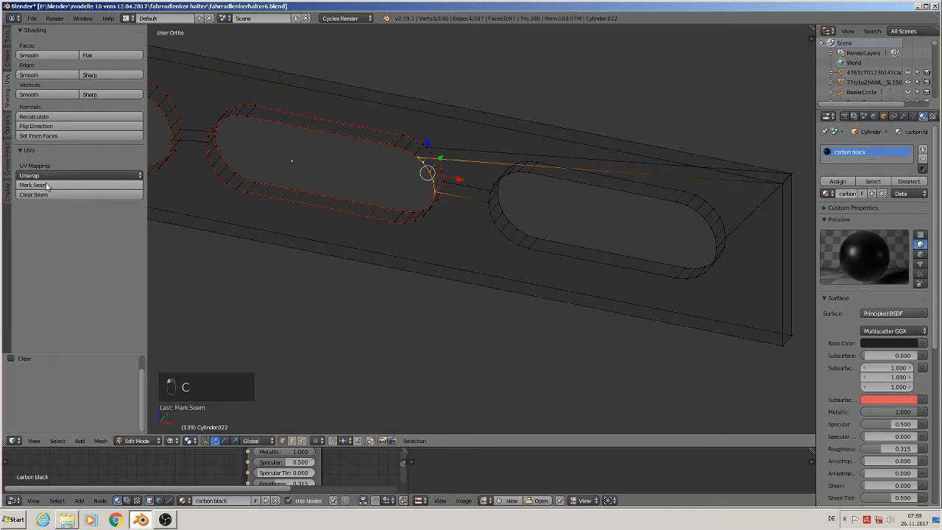
# Mark the upper and lower runs of the second slot's front rim as seams.
pyautogui.keyDown('alt'); pyautogui.rightClick(586, 182); pyautogui.keyUp('alt')
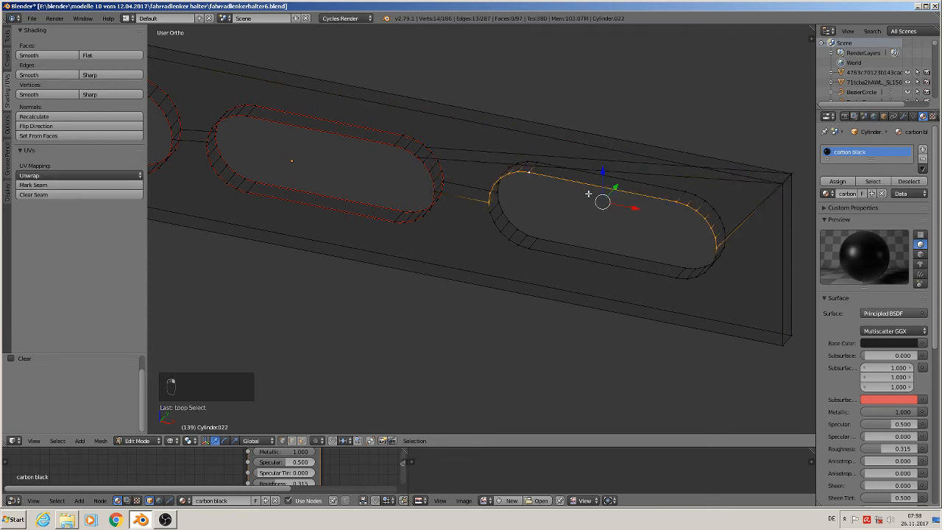
pyautogui.click(33, 185)
pyautogui.keyDown('alt'); pyautogui.rightClick(593, 256); pyautogui.keyUp('alt')
pyautogui.keyDown('alt'); pyautogui.rightClick(581, 257); pyautogui.keyUp('alt')
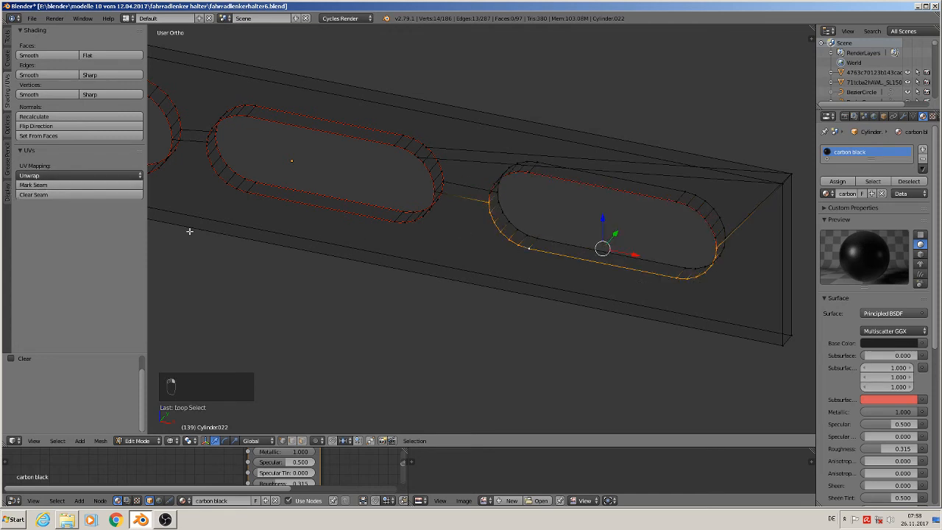
pyautogui.click(63, 185)
# Mark the lower and upper runs of the second slot's rear rim as seams.
pyautogui.keyDown('alt'); pyautogui.rightClick(602, 246); pyautogui.keyUp('alt')
pyautogui.click(83, 187)
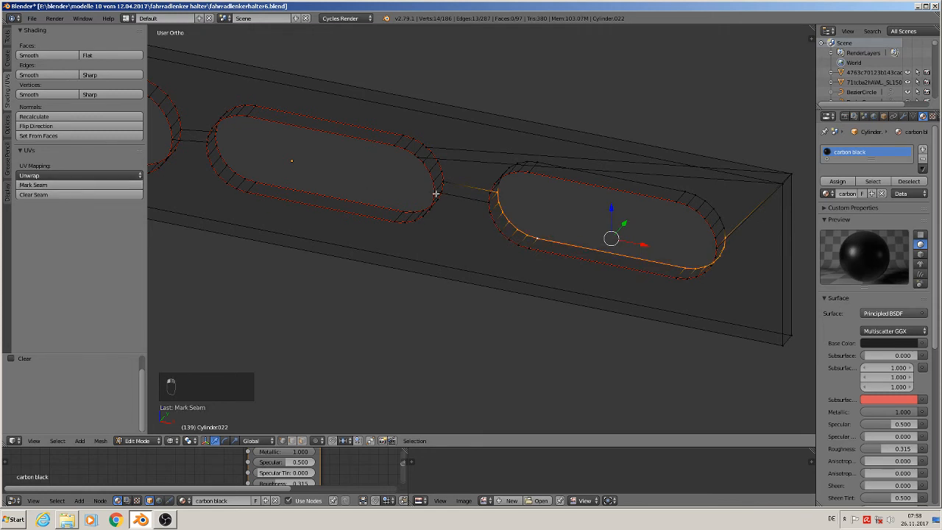
pyautogui.keyDown('alt'); pyautogui.rightClick(567, 170); pyautogui.keyUp('alt')
pyautogui.keyDown('alt'); pyautogui.rightClick(613, 174); pyautogui.keyUp('alt')
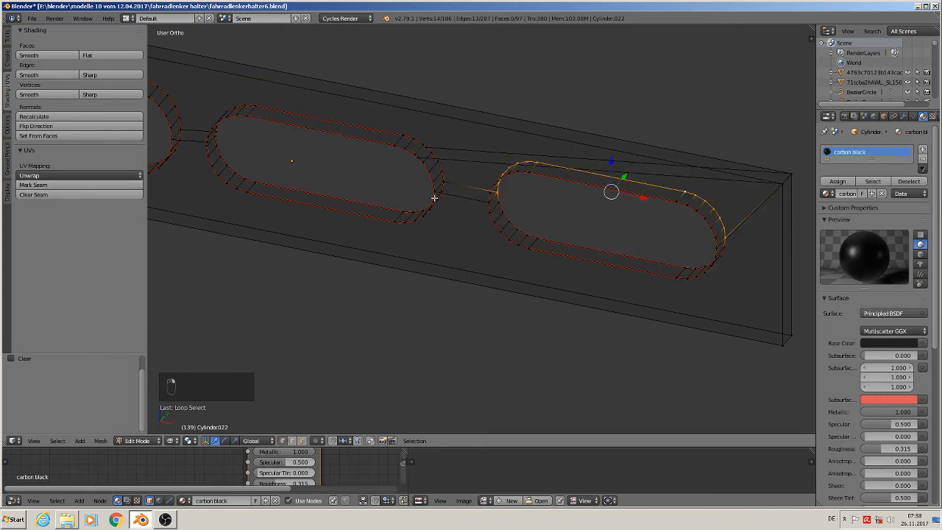
pyautogui.click(81, 185)
# Mark the plate's front outer outline as a seam, covering its upper run, lower run and square end.
pyautogui.scroll(-4, 404, 259)
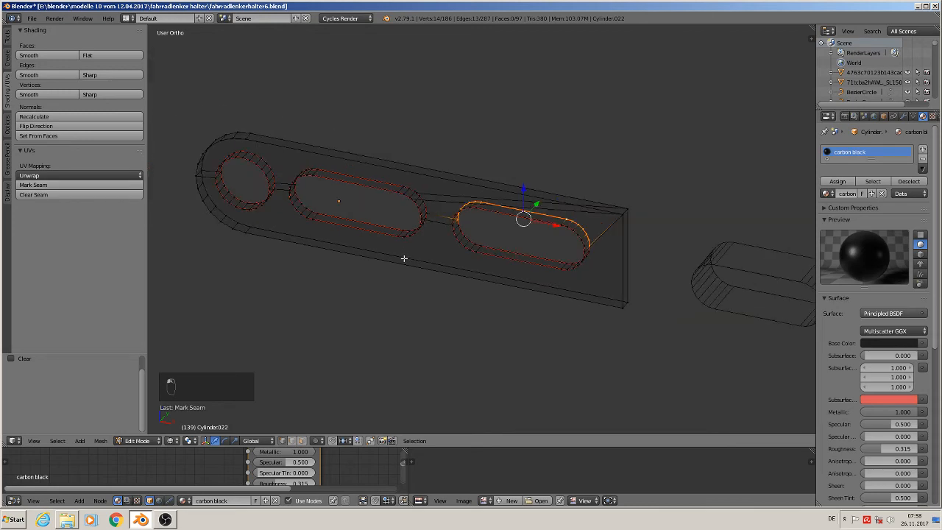
pyautogui.scroll(2, 455, 259)
pyautogui.keyDown('alt'); pyautogui.rightClick(420, 136); pyautogui.keyUp('alt')
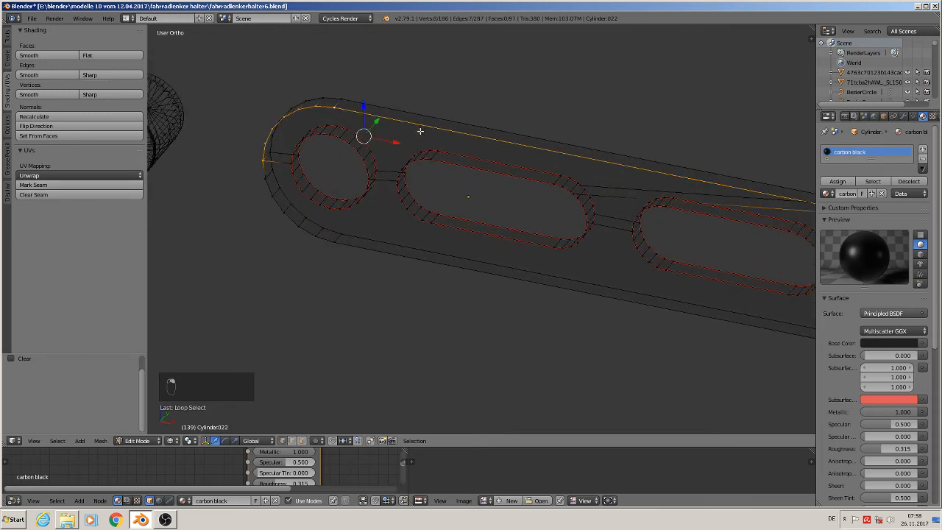
pyautogui.scroll(-2, 441, 201)
pyautogui.scroll(3, 487, 252)
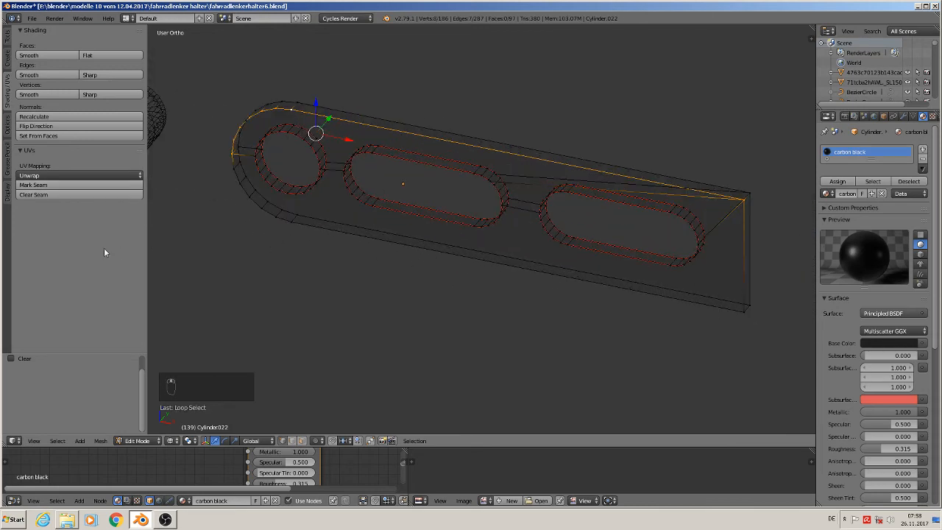
pyautogui.click(110, 184)
pyautogui.keyDown('alt'); pyautogui.rightClick(372, 237); pyautogui.keyUp('alt')
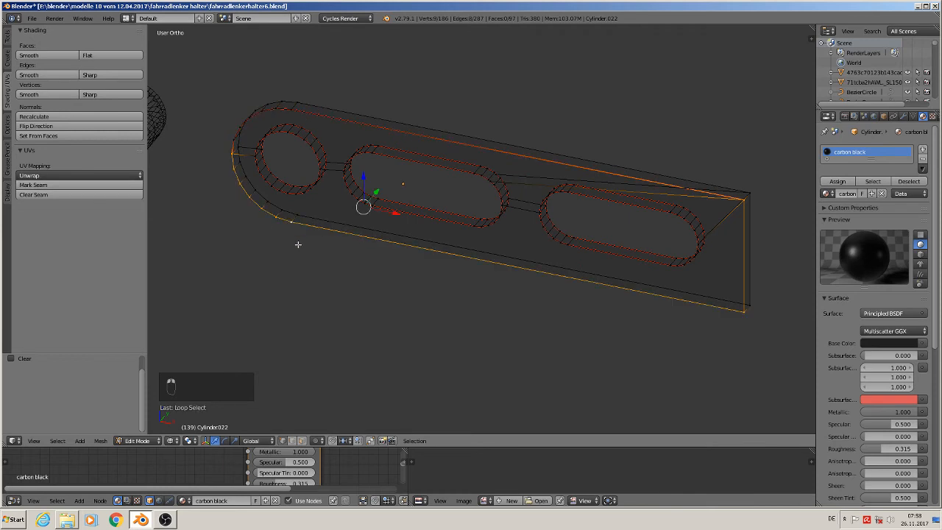
pyautogui.click(103, 185)
# Mark the plate's rear outer outline as a seam, covering its upper run, lower run and square end.
pyautogui.keyDown('alt'); pyautogui.rightClick(364, 115); pyautogui.keyUp('alt')
pyautogui.click(103, 184)
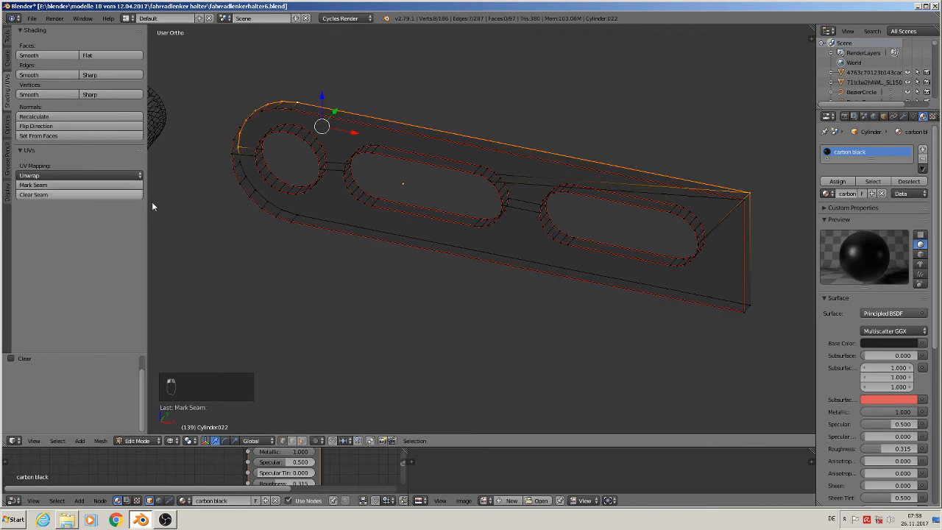
pyautogui.keyDown('alt'); pyautogui.rightClick(336, 221); pyautogui.keyUp('alt')
pyautogui.click(81, 185)
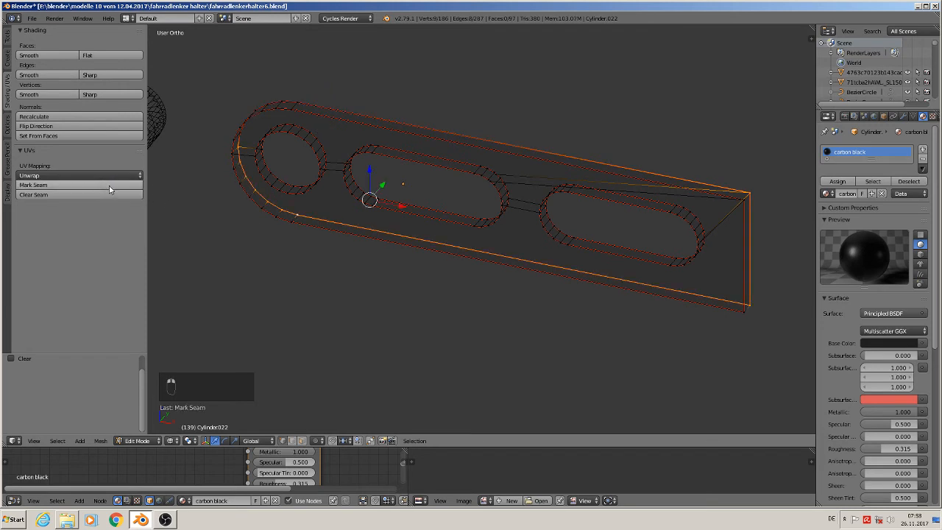
# Mark one cross edge on the lower inner wall of the first slot and one of the round hole as seams.
pyautogui.scroll(4, 431, 250)
pyautogui.scroll(-4, 458, 237)
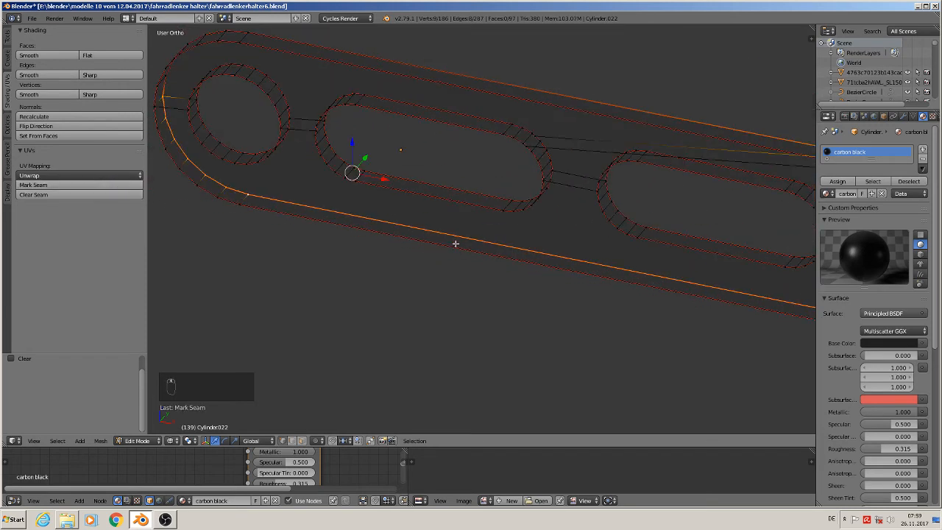
pyautogui.scroll(4, 466, 240)
pyautogui.rightClick(533, 186)
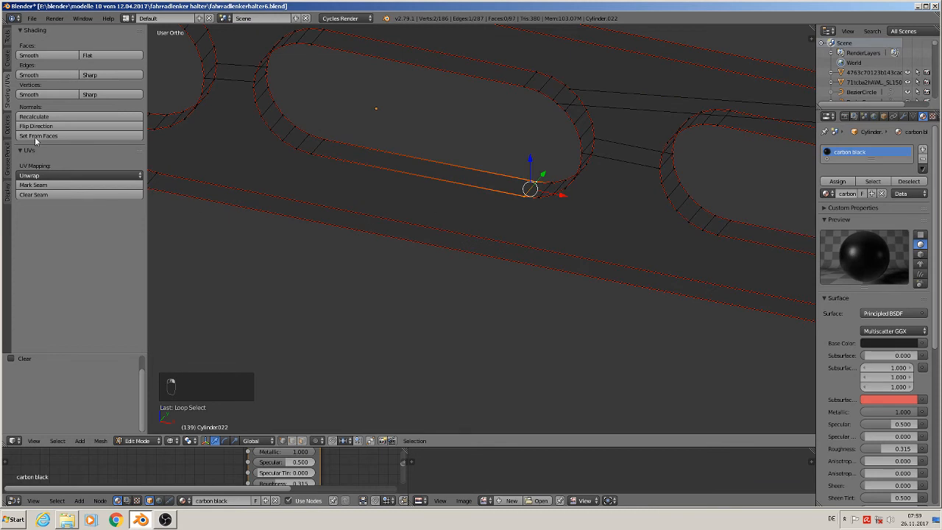
pyautogui.keyDown('shift'); pyautogui.moveTo(217, 178); pyautogui.dragTo(448, 165, button='middle'); pyautogui.keyUp('shift')
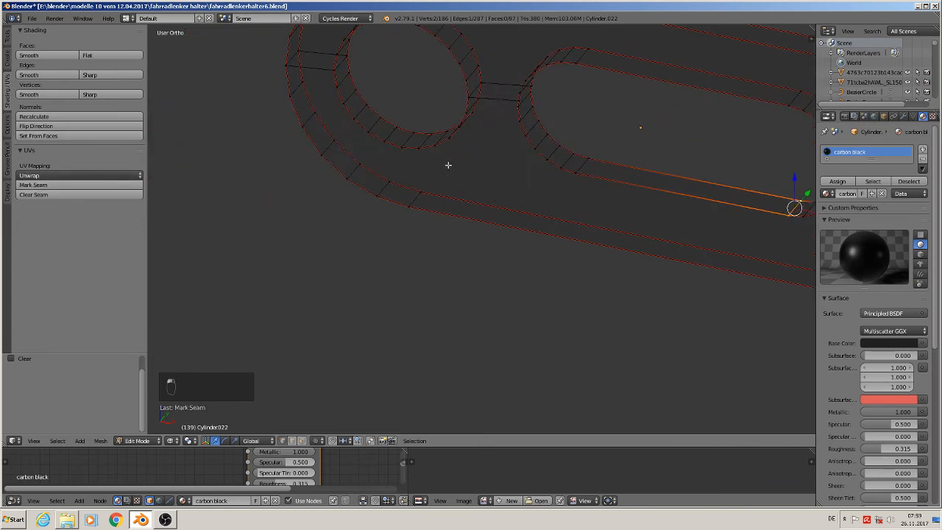
pyautogui.rightClick(405, 141)
pyautogui.click(78, 184)
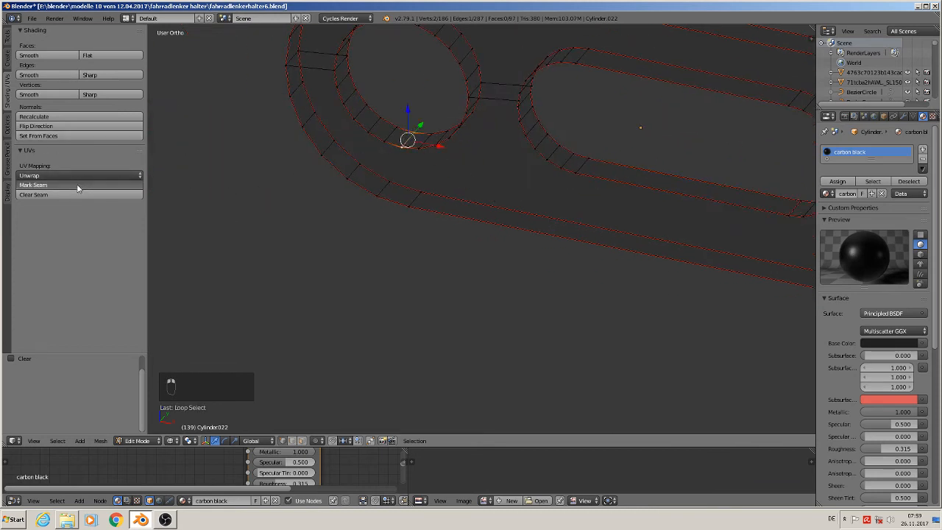
# Mark a cross edge on the plate's outer wall below the round hole and one in the second slot's lower wall as seams.
pyautogui.scroll(-2, 463, 250)
pyautogui.keyDown('alt'); pyautogui.rightClick(430, 215); pyautogui.keyUp('alt')
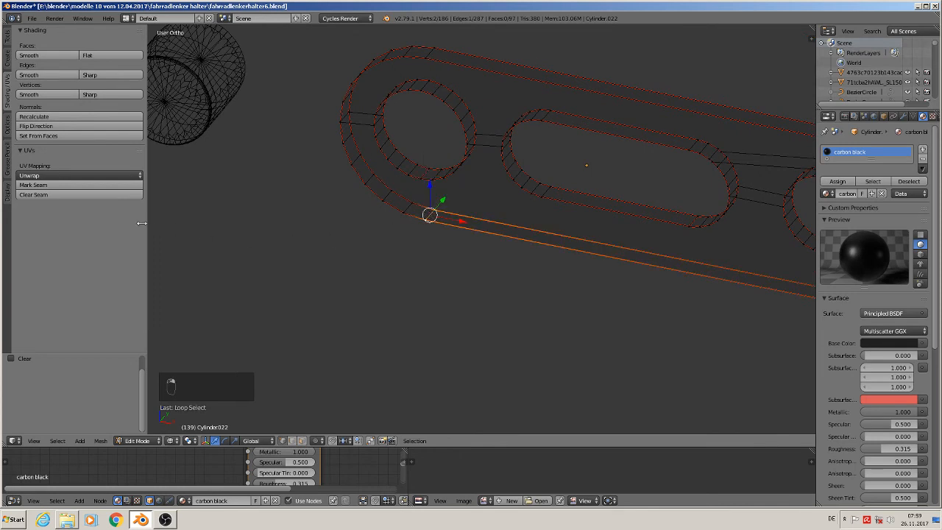
pyautogui.click(85, 185)
pyautogui.keyDown('shift'); pyautogui.moveTo(627, 334); pyautogui.dragTo(209, 322, button='middle'); pyautogui.keyUp('shift')
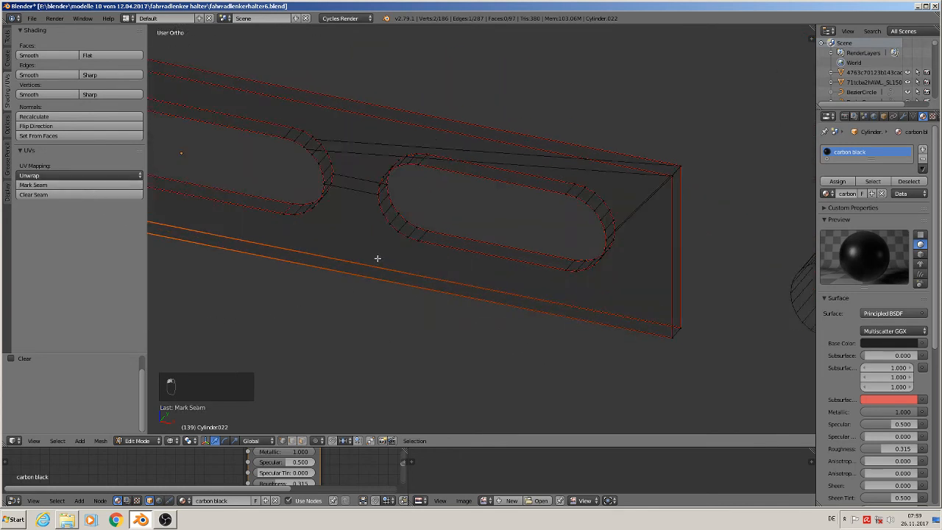
pyautogui.keyDown('alt'); pyautogui.rightClick(569, 266); pyautogui.keyUp('alt')
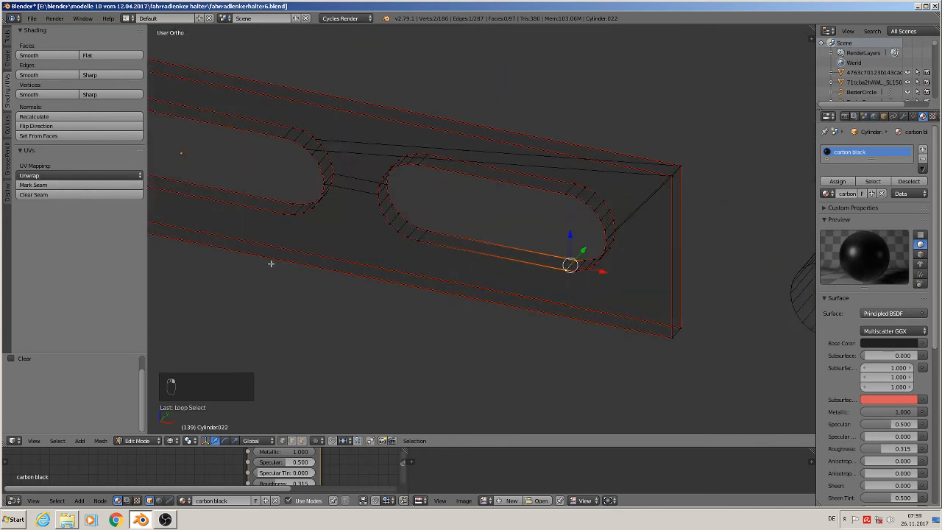
pyautogui.click(63, 187)
# Show the whole plate in front view against the reference photo with material viewport shading.
pyautogui.scroll(-3, 282, 280)
pyautogui.keyDown('shift'); pyautogui.moveTo(338, 298); pyautogui.dragTo(538, 278, button='middle'); pyautogui.keyUp('shift')
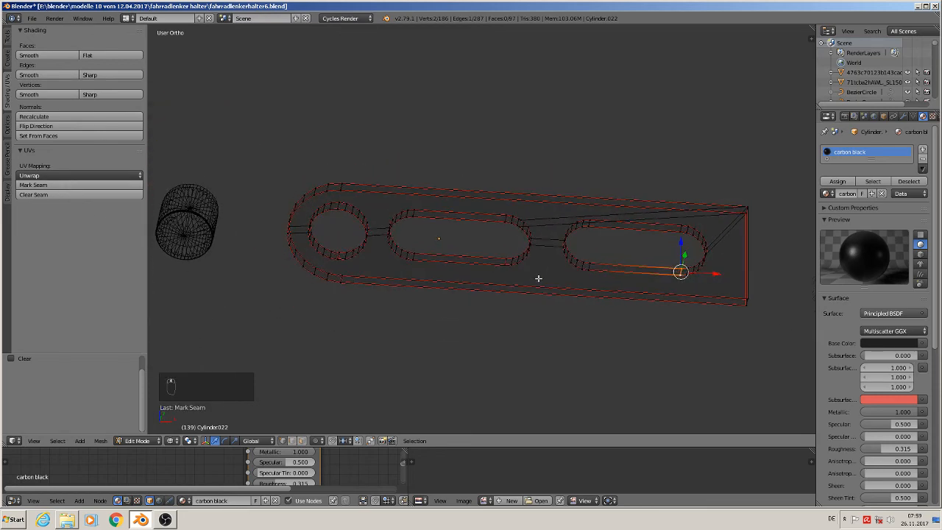
pyautogui.press('KP_1')
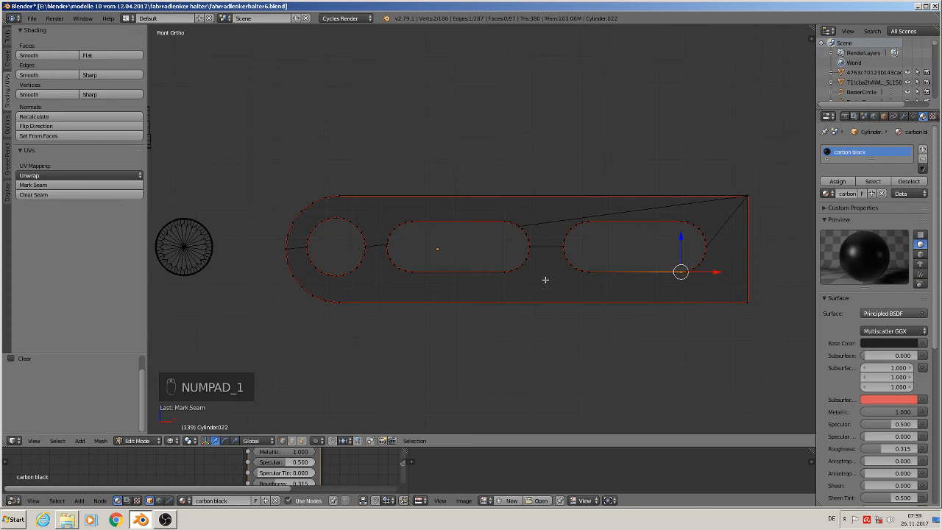
pyautogui.scroll(-3, 537, 278)
pyautogui.scroll(2, 443, 326)
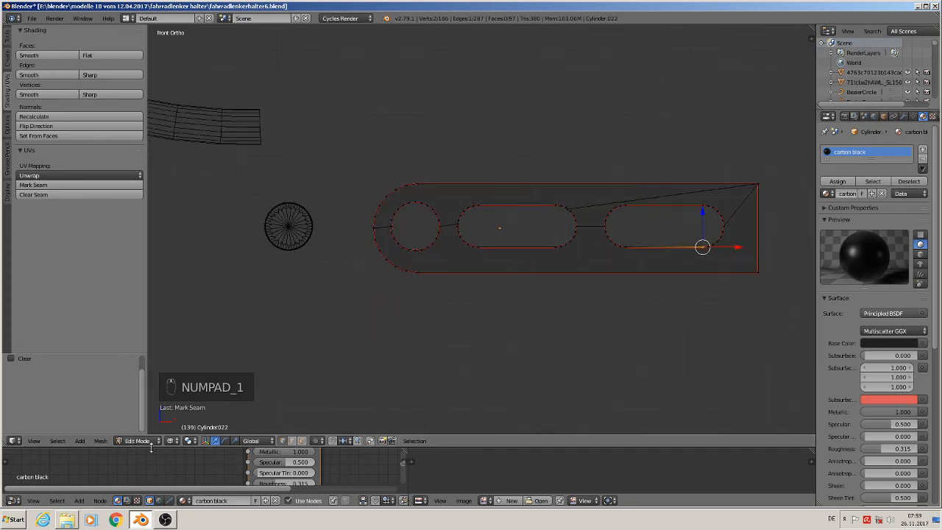
pyautogui.click(173, 440)
pyautogui.click(194, 386)
pyautogui.scroll(-2, 512, 313)
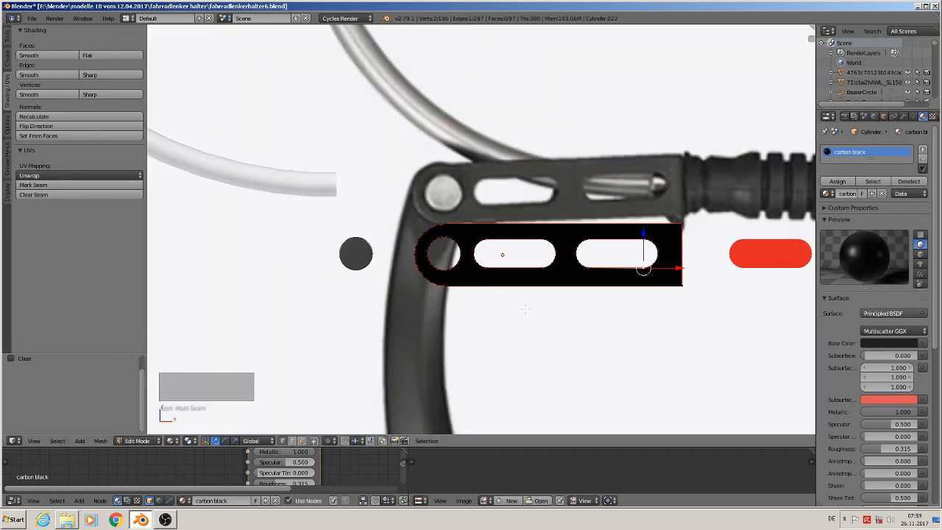
pyautogui.scroll(3, 536, 307)
# Leave Edit Mode and apply the plate's rotation and scale.
pyautogui.press('Tab')
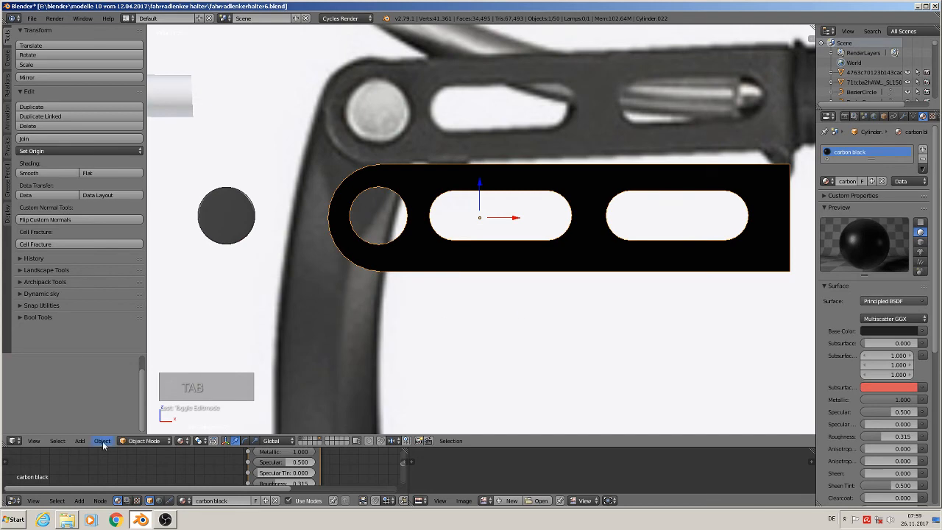
pyautogui.click(103, 444)
pyautogui.moveTo(129, 365)
pyautogui.click(241, 394)
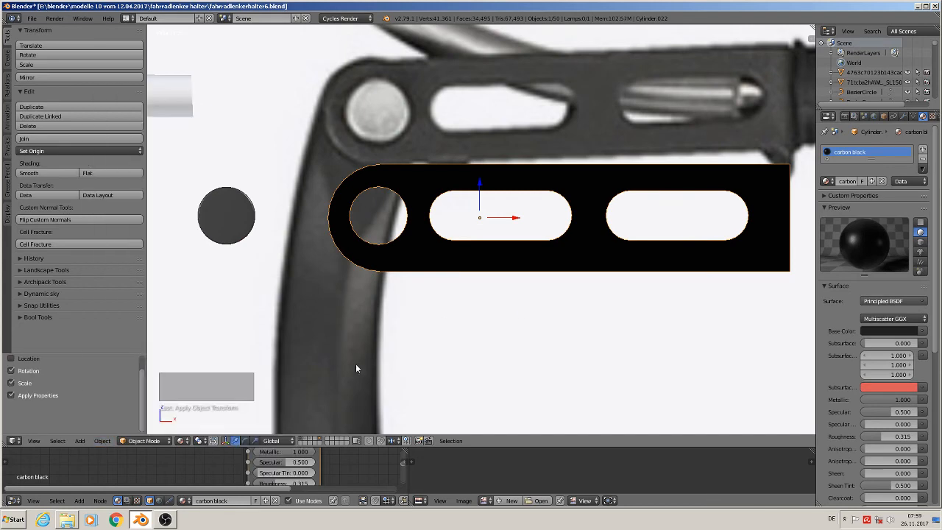
# Select the plate's entire mesh in Edit Mode, switch to solid shading and unwrap it along the marked seams.
pyautogui.scroll(-4, 355, 368)
pyautogui.press('Tab')
pyautogui.press('a')
pyautogui.press('a')
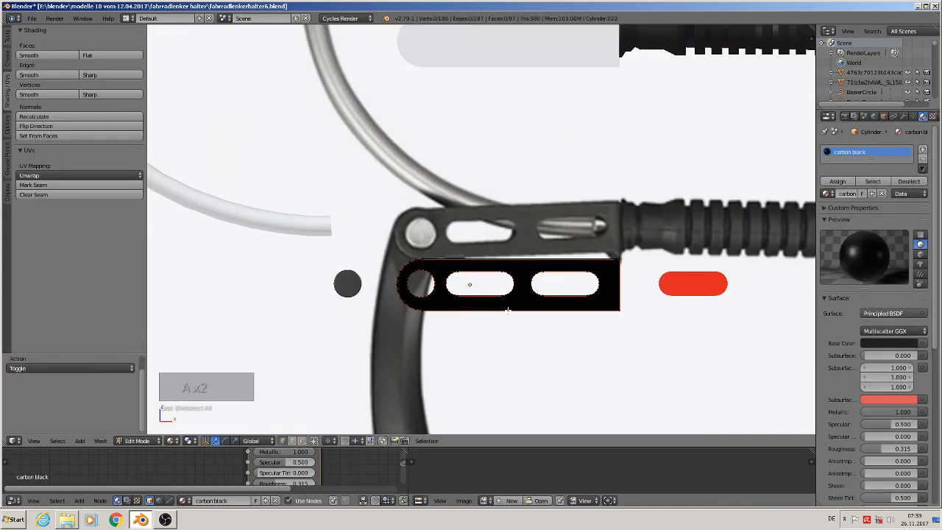
pyautogui.press('a')
pyautogui.press('a')
pyautogui.press('z')
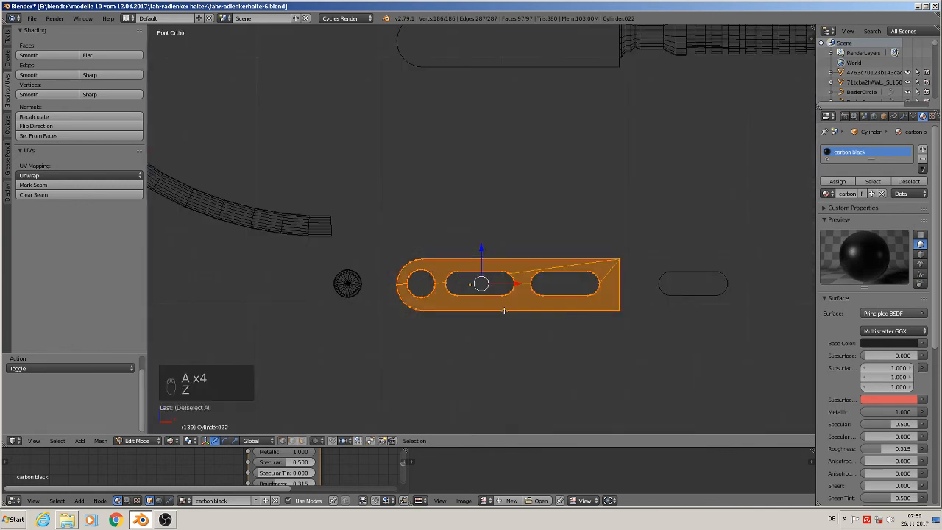
pyautogui.press('z')
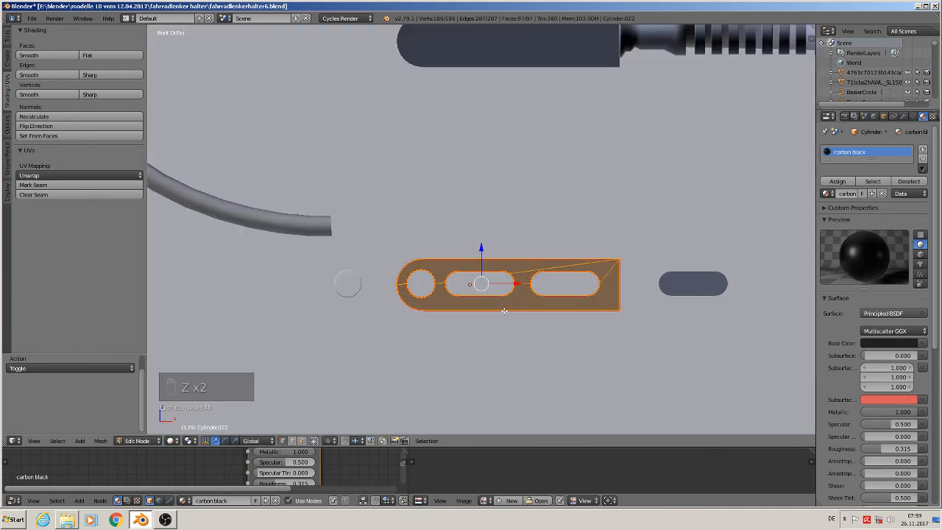
pyautogui.press('u')
pyautogui.click(491, 301)
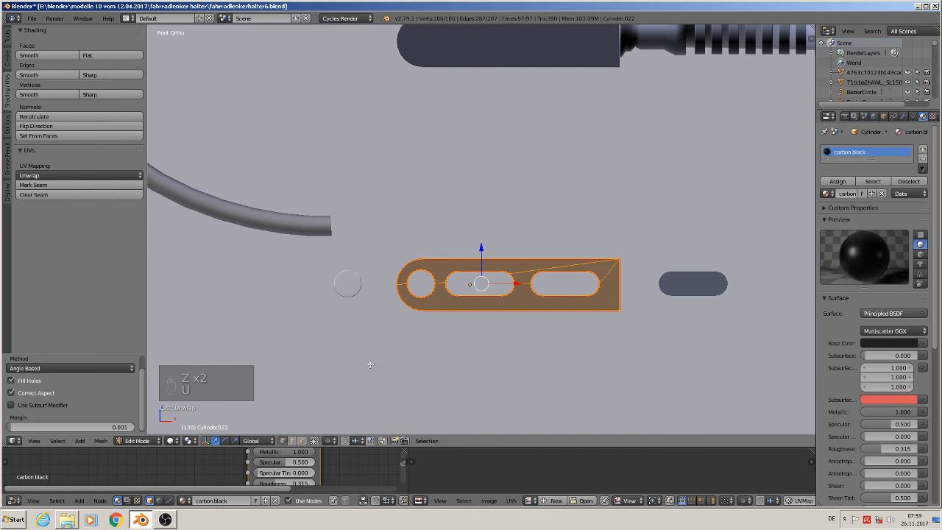
# Restore material viewport shading in front view and return the plate to Object Mode.
pyautogui.click(170, 440)
pyautogui.click(206, 377)
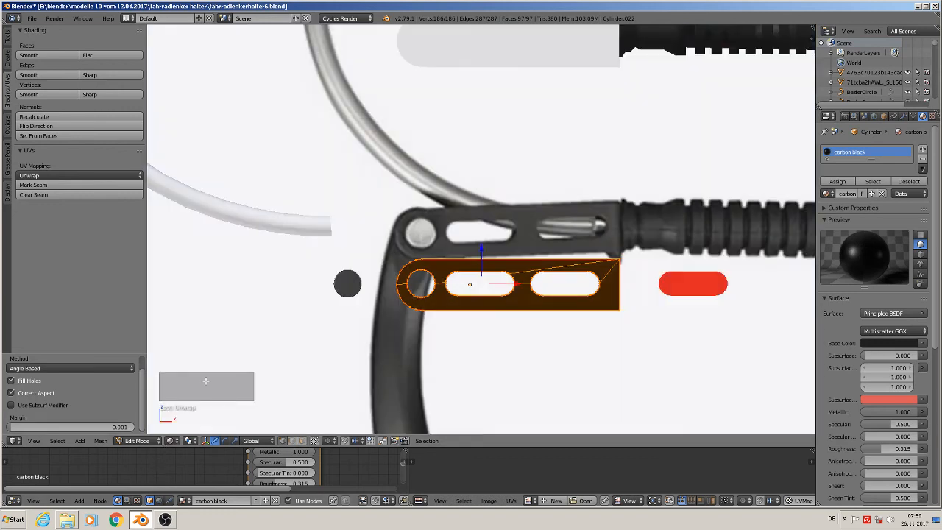
pyautogui.press('KP_1')
pyautogui.press('Tab')
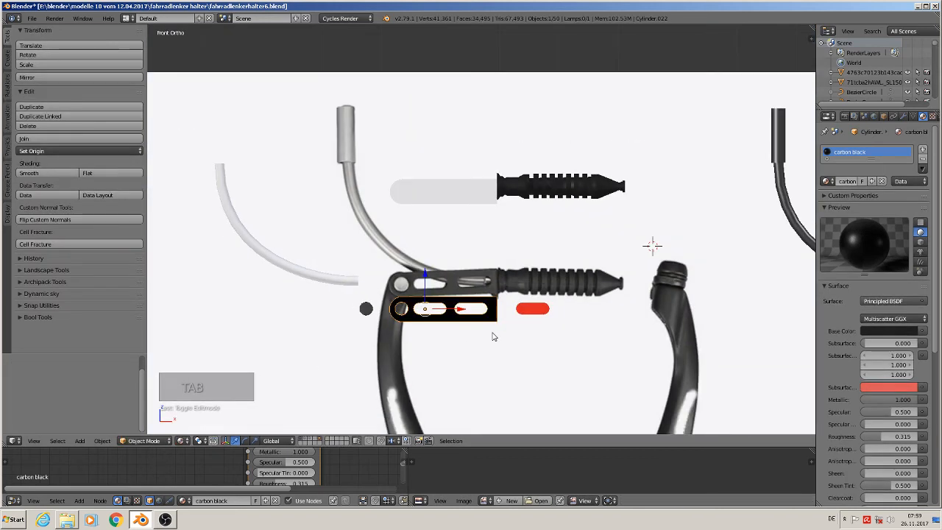
# Raise the plate onto the bracket in the reference photo and move it -0.066 along Y, framing it in view.
pyautogui.scroll(2, 493, 336)
pyautogui.moveTo(395, 266); pyautogui.dragTo(395, 232)
pyautogui.moveTo(395, 231); pyautogui.dragTo(412, 305, button='middle')
pyautogui.press('g')
pyautogui.press('y')
pyautogui.click(448, 302)
pyautogui.press('KP_Decimal')
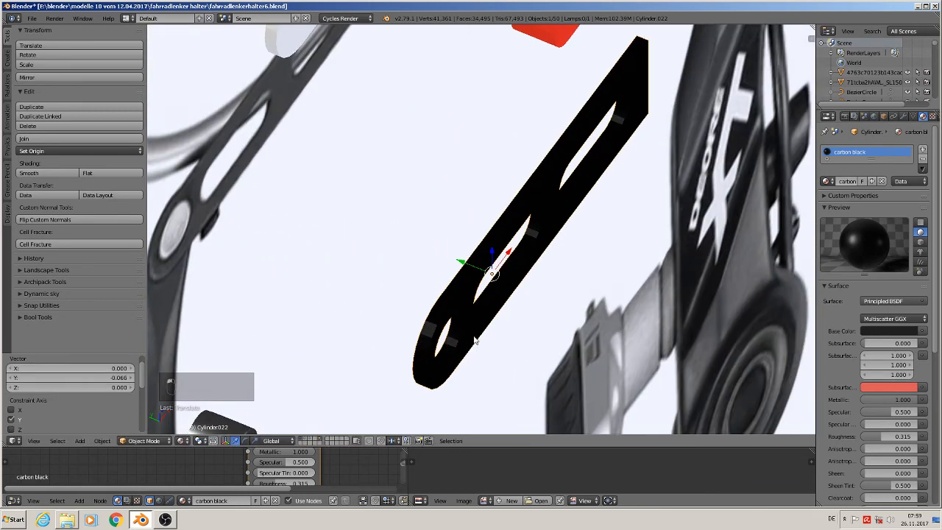
# Shade the plate smooth and show its modifier settings while in Edit Mode.
pyautogui.click(35, 173)
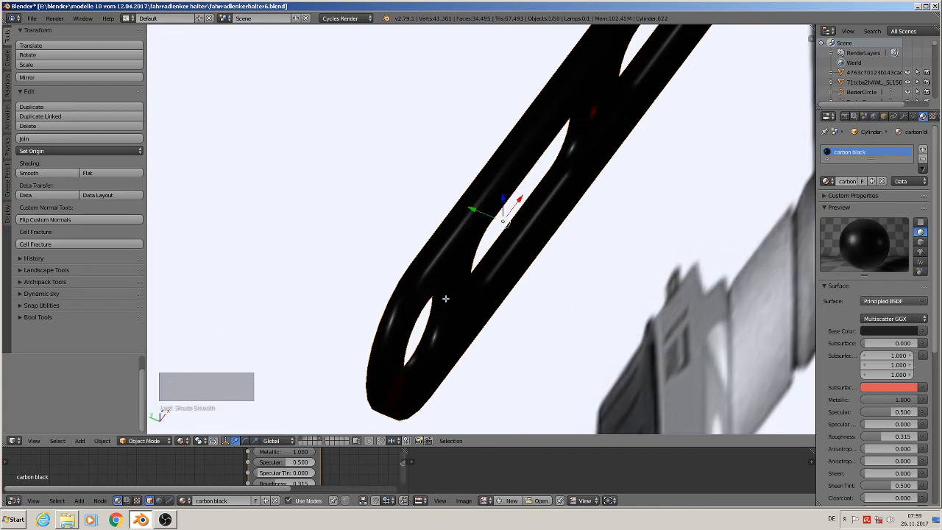
pyautogui.press('Tab')
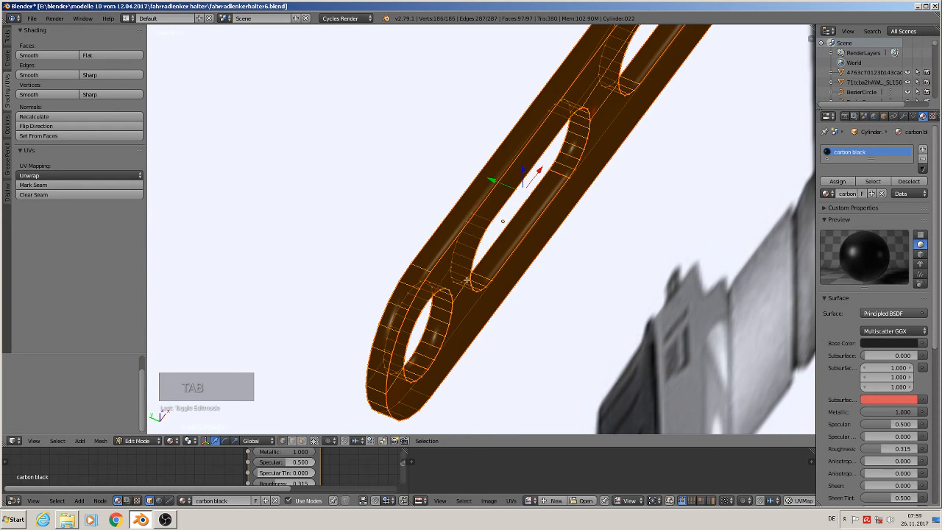
pyautogui.click(904, 117)
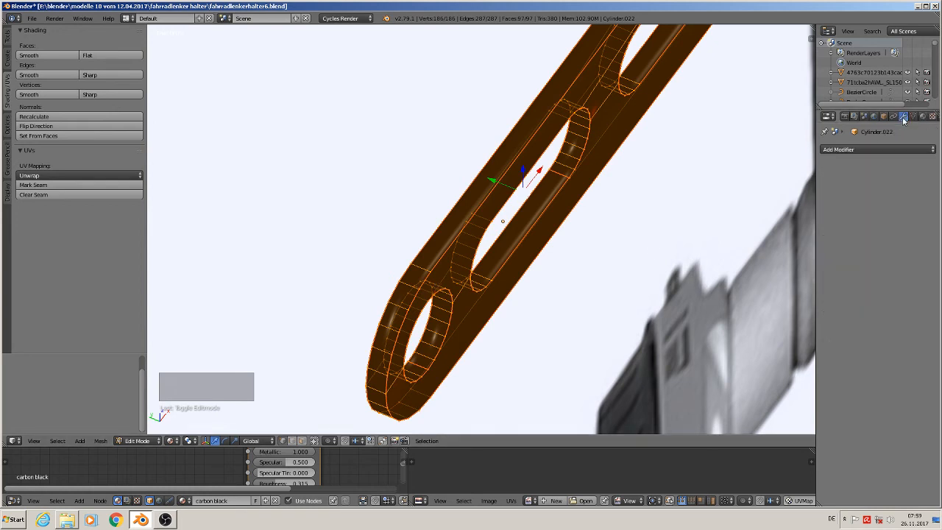
# Add two loop cuts around the plate's outer side wall, sliding one close to each face's edge.
pyautogui.hotkey('ctrl', 'r')
pyautogui.click(422, 265)
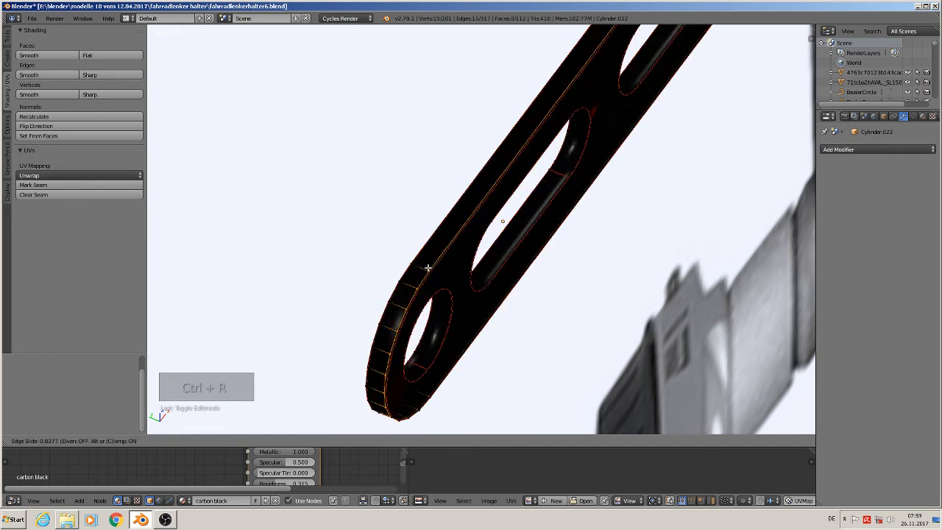
pyautogui.click(420, 266)
pyautogui.hotkey('ctrl', 'r')
pyautogui.click(418, 266)
pyautogui.click(414, 265)
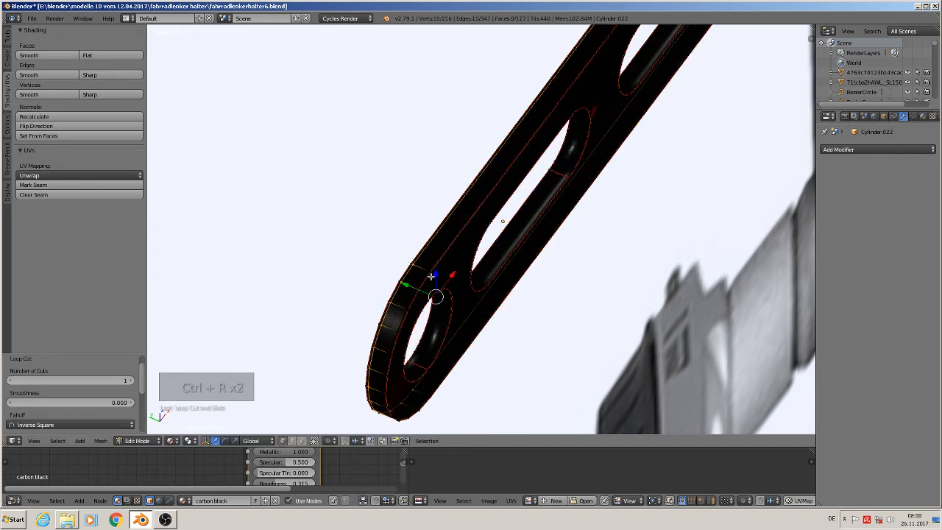
# Return the plate to Object Mode, duplicate it, and move the copy about 0.03 along Y.
pyautogui.press('Tab')
pyautogui.scroll(-4, 481, 302)
pyautogui.moveTo(481, 302); pyautogui.dragTo(459, 297, button='middle')
pyautogui.scroll(-1, 457, 298)
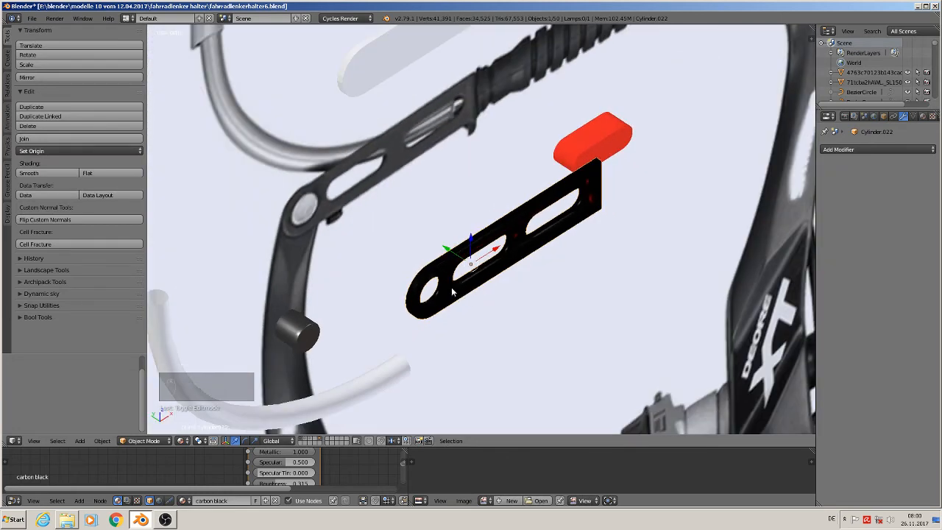
pyautogui.hotkey('shift', 'd')
pyautogui.press('g')
pyautogui.press('y')
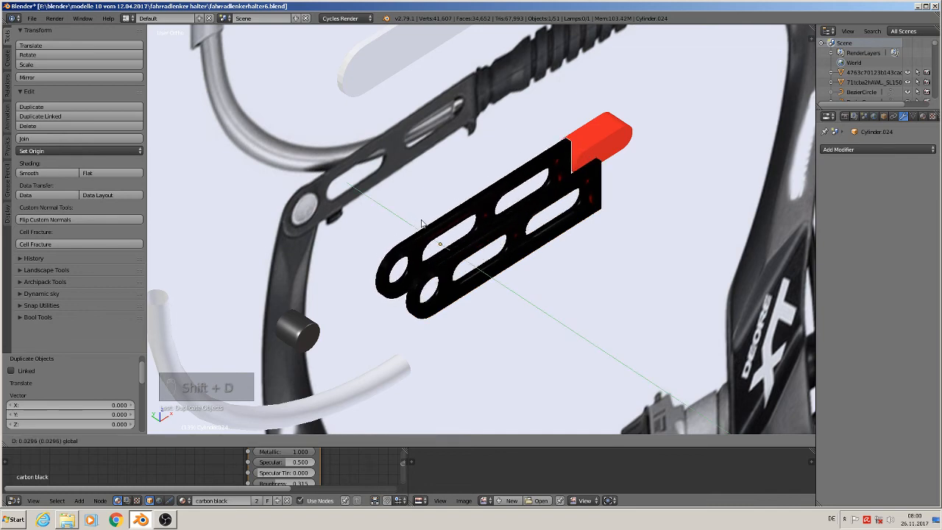
pyautogui.click(476, 270)
# Add an Edge Split modifier to the copied plate and to the original plate.
pyautogui.moveTo(475, 269); pyautogui.dragTo(584, 273, button='middle')
pyautogui.press('Tab')
pyautogui.scroll(3, 573, 273)
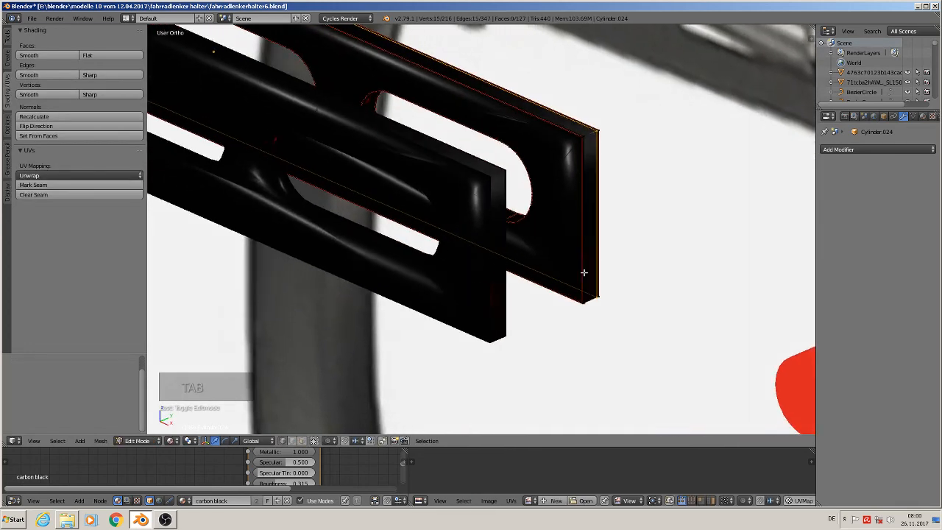
pyautogui.scroll(1, 579, 270)
pyautogui.scroll(-2, 575, 269)
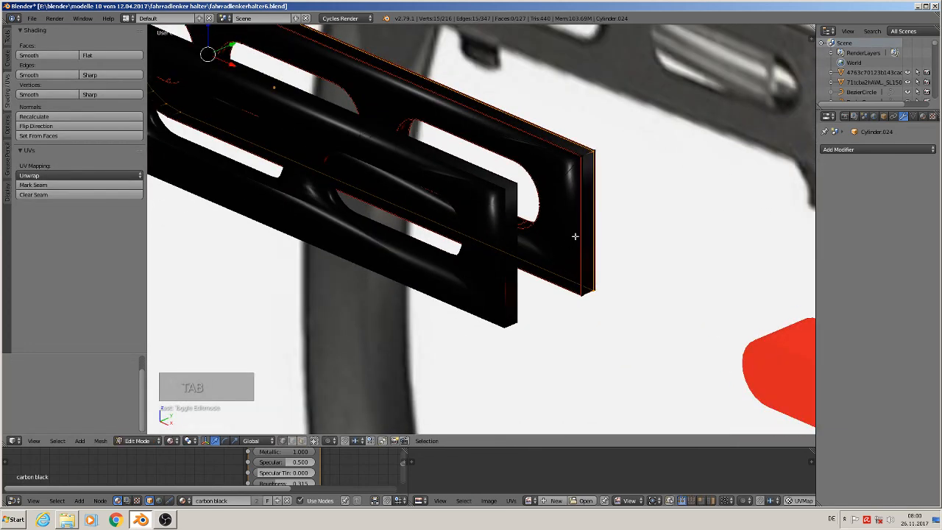
pyautogui.press('Tab')
pyautogui.moveTo(541, 210); pyautogui.dragTo(556, 242, button='middle')
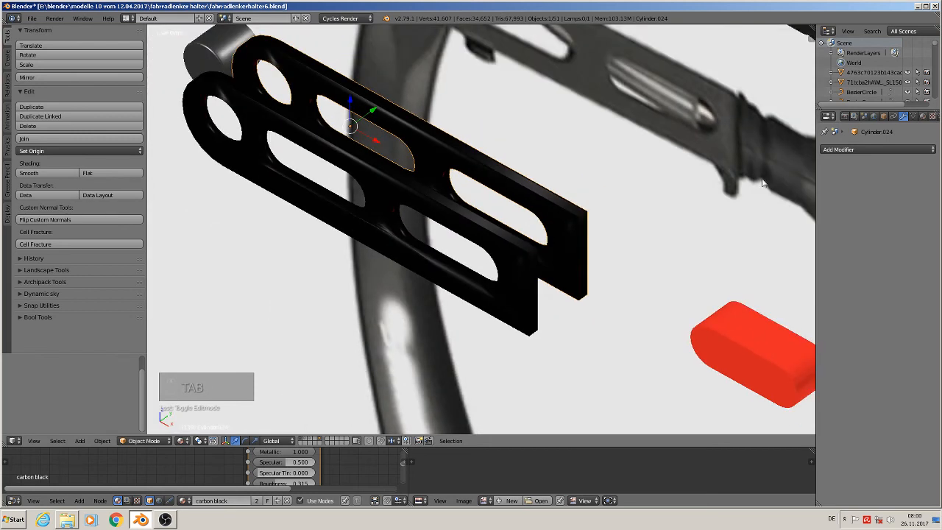
pyautogui.click(892, 148)
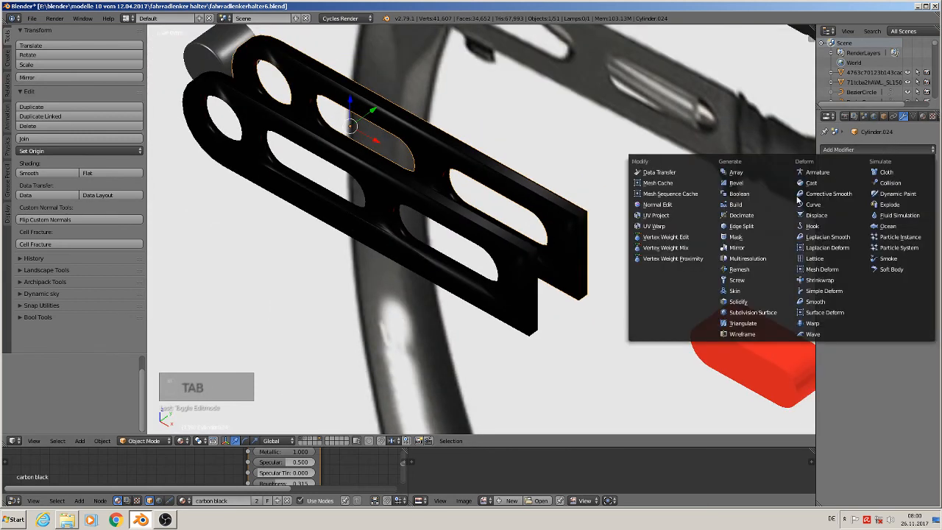
pyautogui.click(755, 231)
pyautogui.rightClick(472, 245)
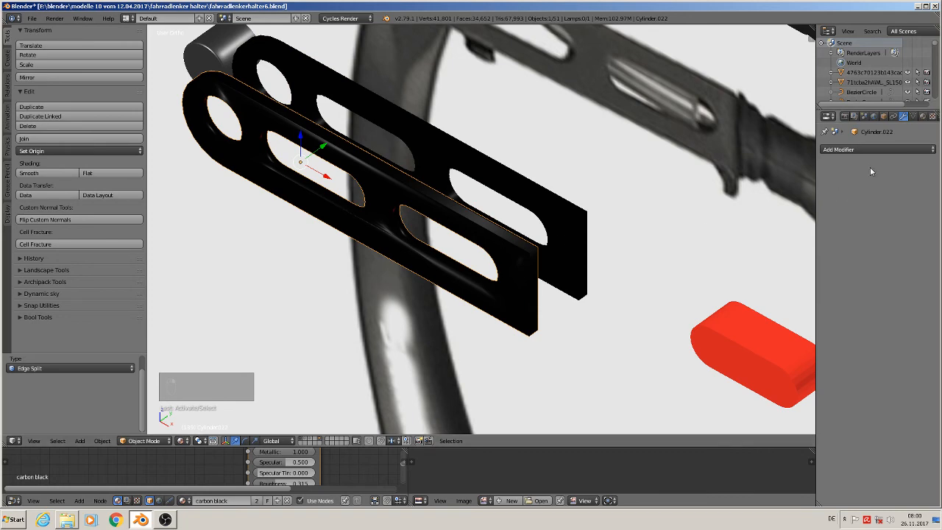
pyautogui.click(864, 150)
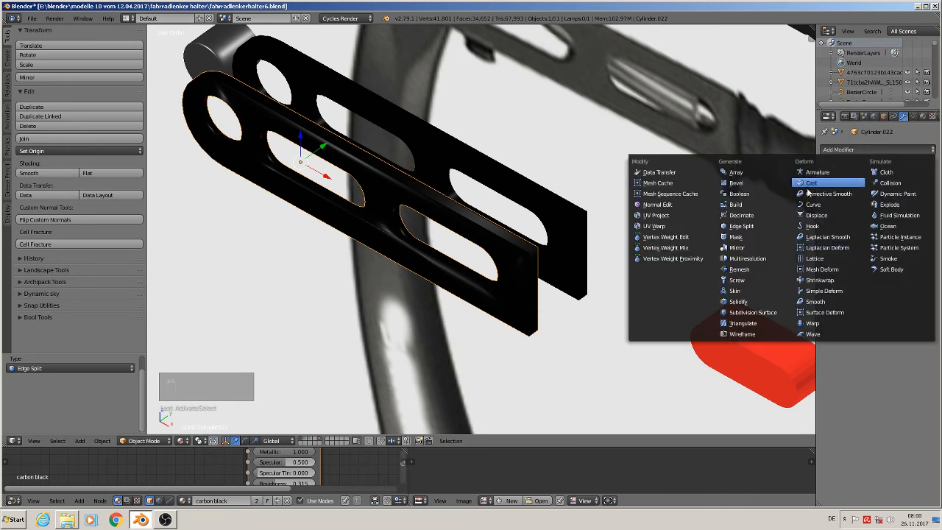
pyautogui.click(741, 226)
# Deselect everything and examine the pair of plates against the reference photo from the front and at an angle.
pyautogui.moveTo(742, 226); pyautogui.dragTo(590, 284, button='middle')
pyautogui.press('Tab')
pyautogui.press('Tab')
pyautogui.press('a')
pyautogui.press('a')
pyautogui.press('a')
pyautogui.press('KP_7')
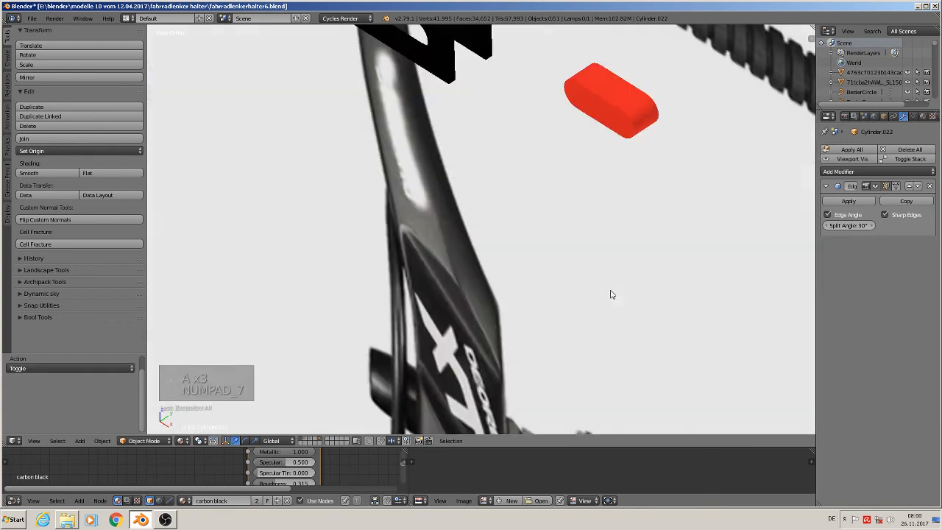
pyautogui.press('KP_1')
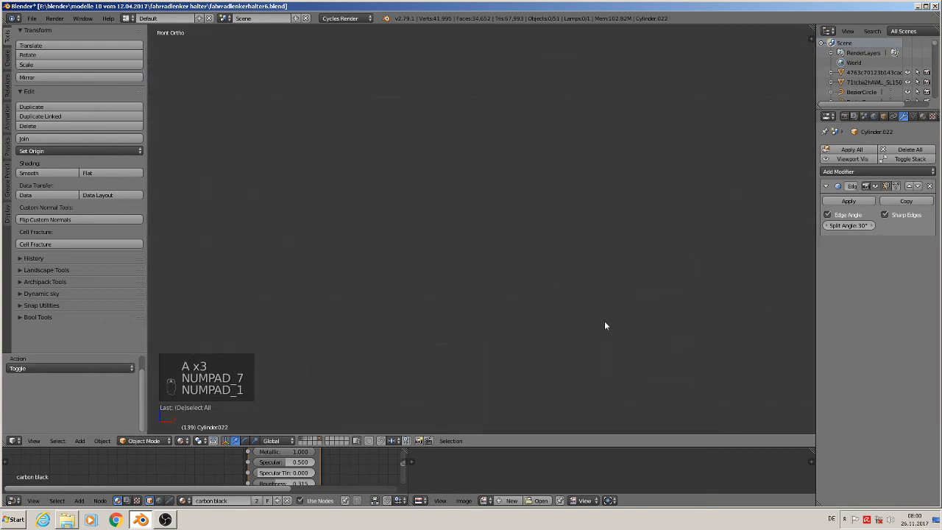
pyautogui.scroll(-12, 577, 338)
pyautogui.keyDown('shift'); pyautogui.moveTo(680, 371); pyautogui.dragTo(596, 216, button='middle'); pyautogui.keyUp('shift')
pyautogui.scroll(4, 563, 269)
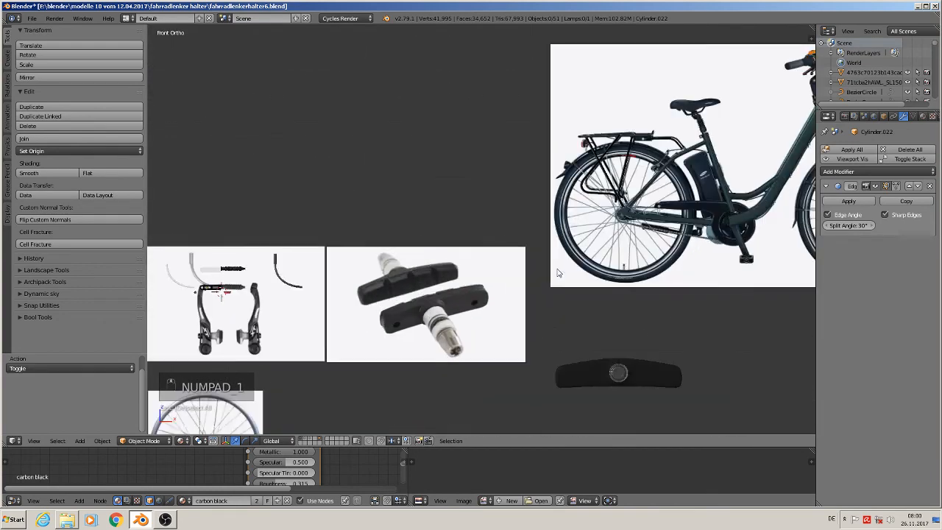
pyautogui.scroll(2, 518, 290)
pyautogui.keyDown('shift'); pyautogui.moveTo(333, 319); pyautogui.dragTo(746, 261, button='middle'); pyautogui.keyUp('shift')
pyautogui.scroll(5, 653, 272)
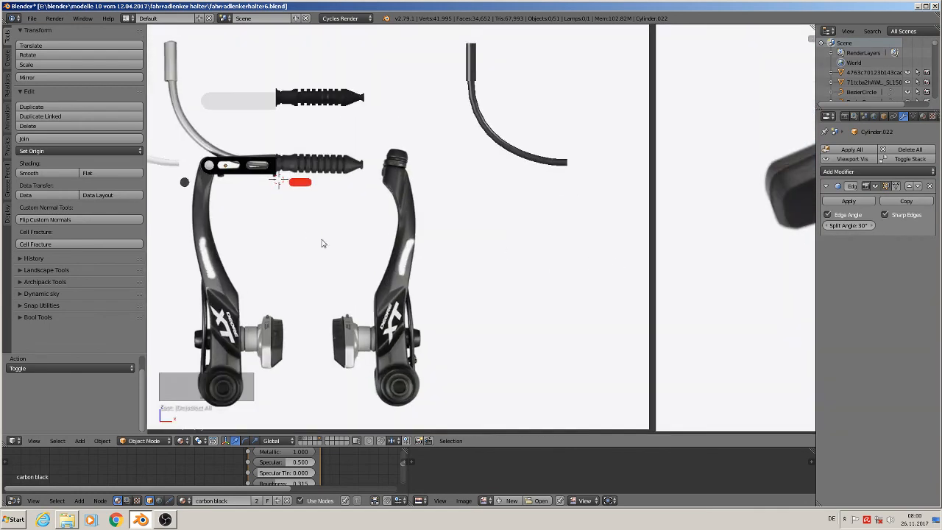
pyautogui.keyDown('shift'); pyautogui.moveTo(321, 243); pyautogui.dragTo(479, 290, button='middle'); pyautogui.keyUp('shift')
pyautogui.scroll(3, 444, 269)
pyautogui.moveTo(431, 238); pyautogui.dragTo(426, 273, button='middle')
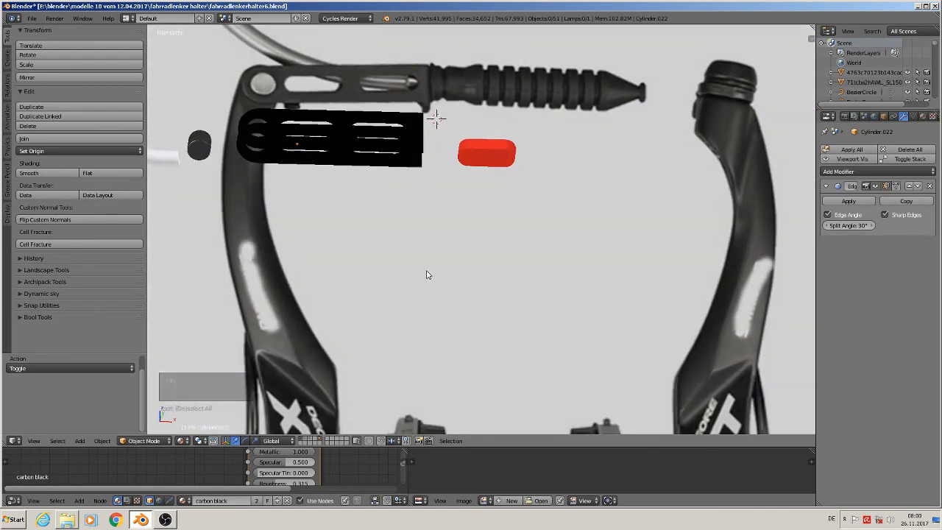
# In top view, add a cube at the 3D cursor and scale it by 0.015 to bridge the gap between the plates.
pyautogui.press('KP_7')
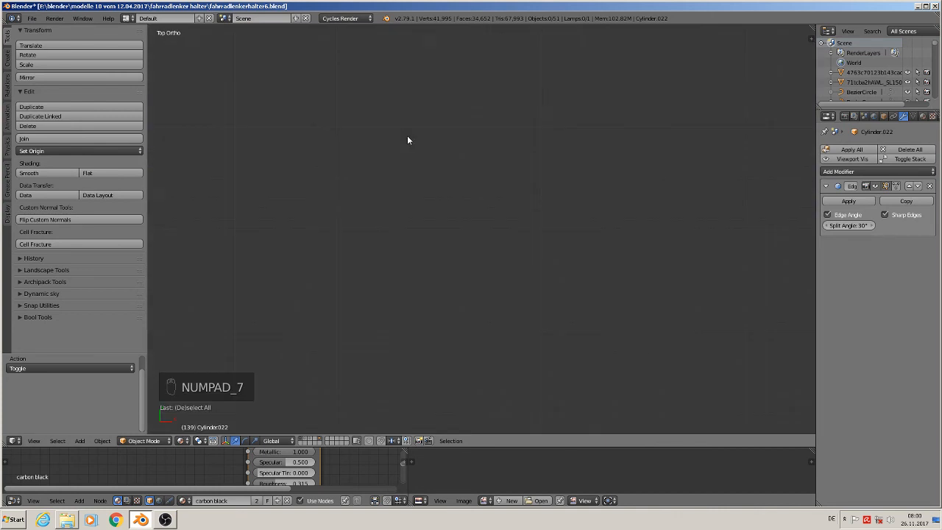
pyautogui.scroll(-7, 483, 288)
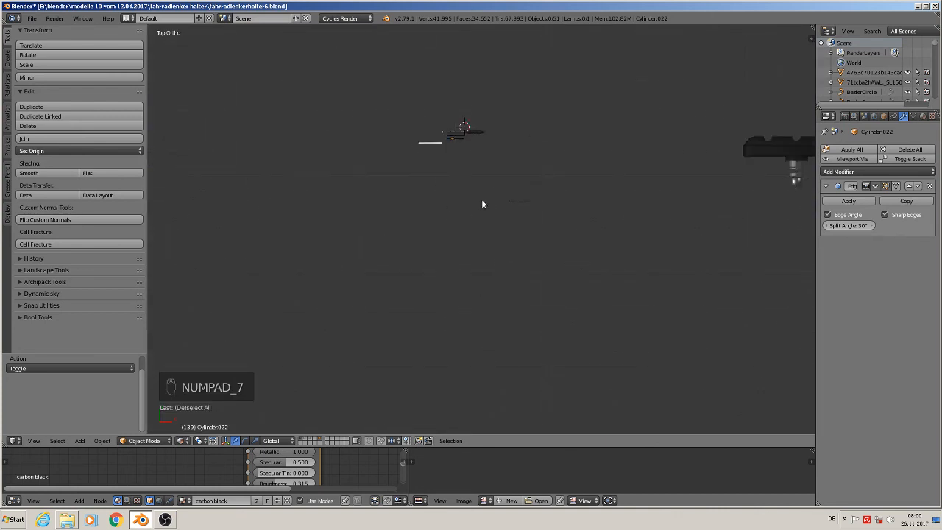
pyautogui.keyDown('shift'); pyautogui.moveTo(459, 159); pyautogui.dragTo(574, 352, button='middle'); pyautogui.keyUp('shift')
pyautogui.scroll(7, 574, 340)
pyautogui.scroll(10, 604, 323)
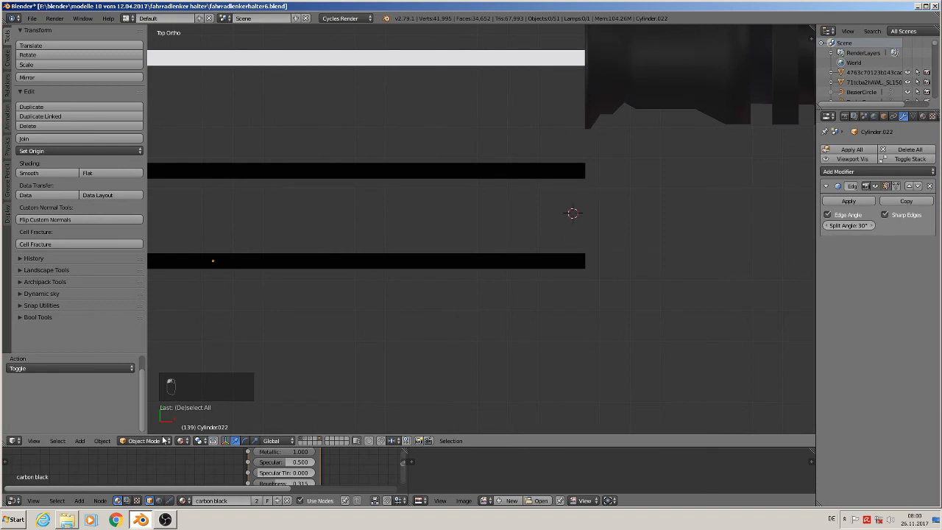
pyautogui.click(79, 440)
pyautogui.moveTo(88, 430)
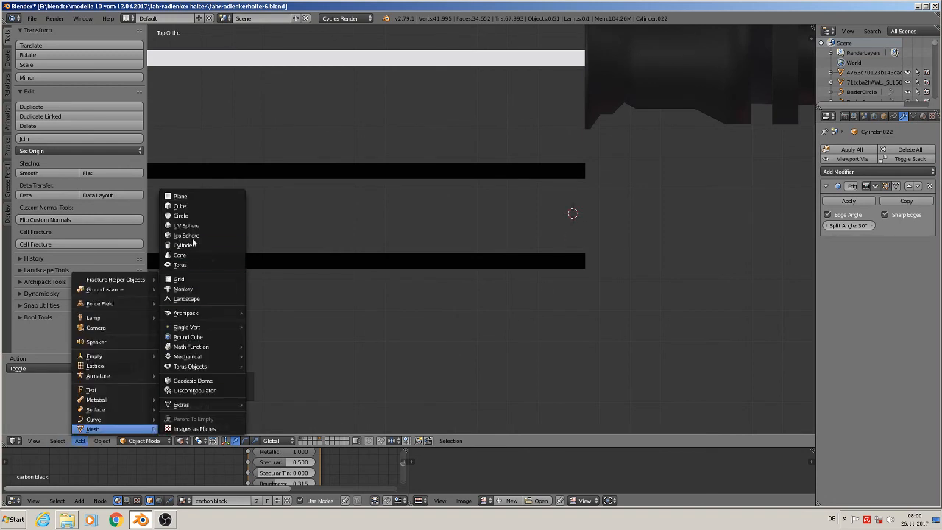
pyautogui.click(197, 207)
pyautogui.press('s')
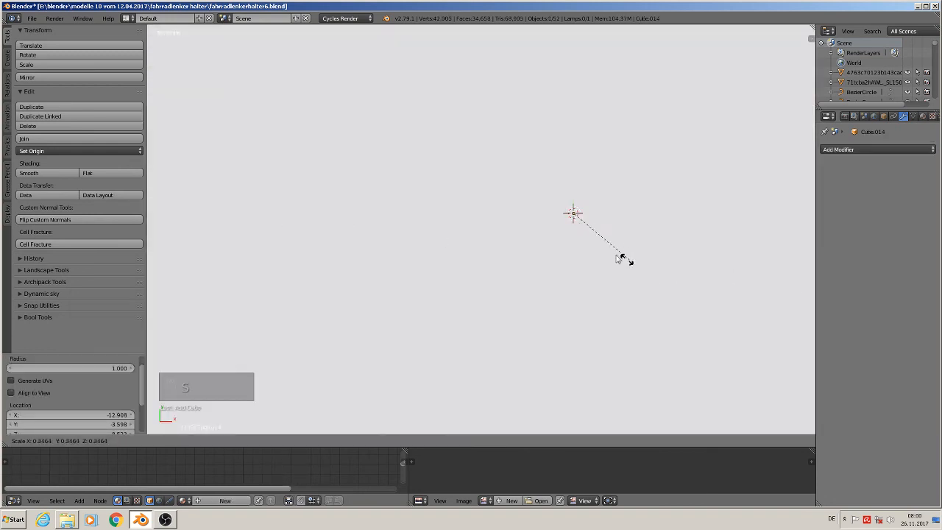
pyautogui.click(572, 214)
# Scale the cube by 0.158 along X and move it 0.001 along X, flush with the plates' square ends.
pyautogui.press('s')
pyautogui.press('x')
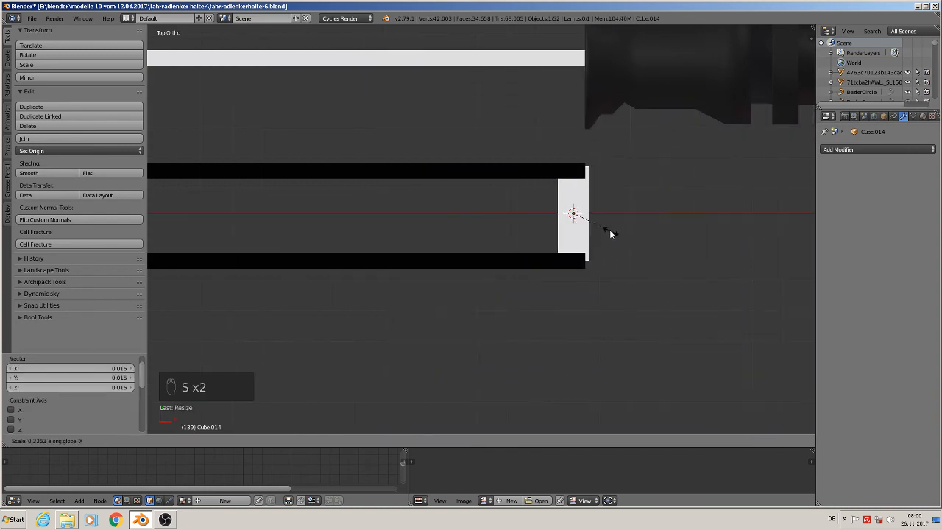
pyautogui.click(592, 222)
pyautogui.press('g')
pyautogui.press('x')
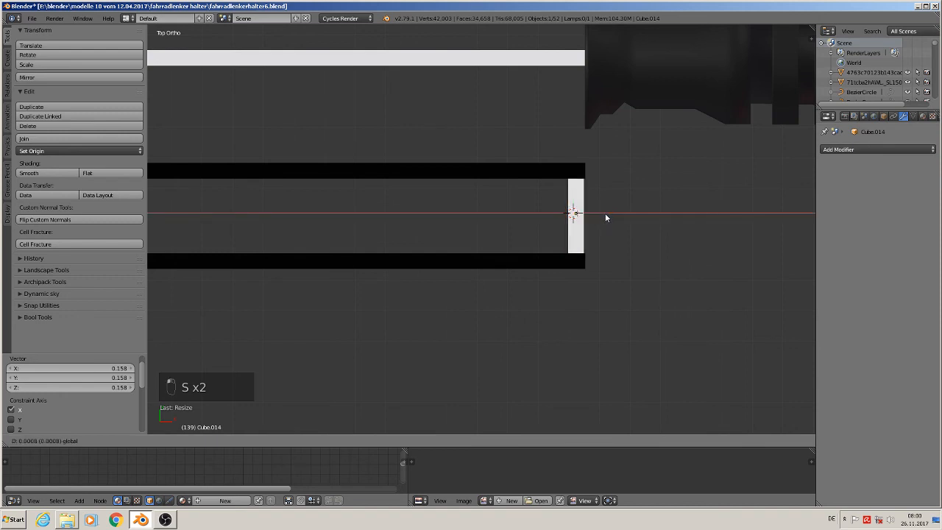
pyautogui.click(605, 218)
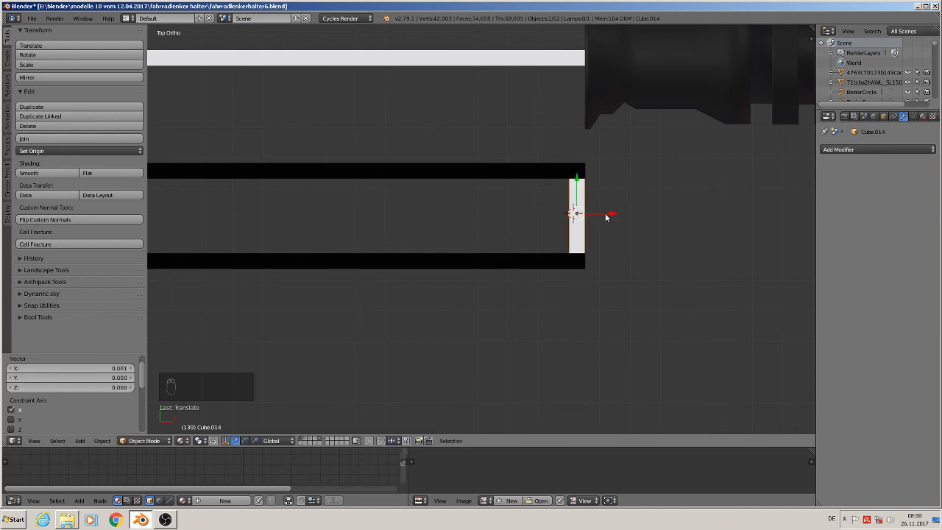
# Raise the end block 0.033 along Z and scale it by 1.334 along Z to match the plates' height.
pyautogui.moveTo(605, 215); pyautogui.dragTo(544, 200, button='middle')
pyautogui.click(582, 188)
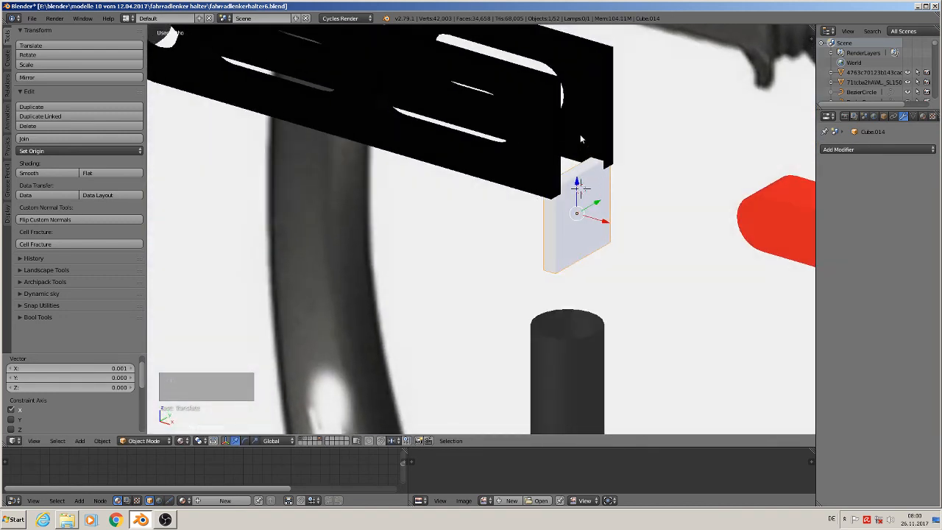
pyautogui.moveTo(575, 189); pyautogui.dragTo(582, 100)
pyautogui.press('s')
pyautogui.press('z')
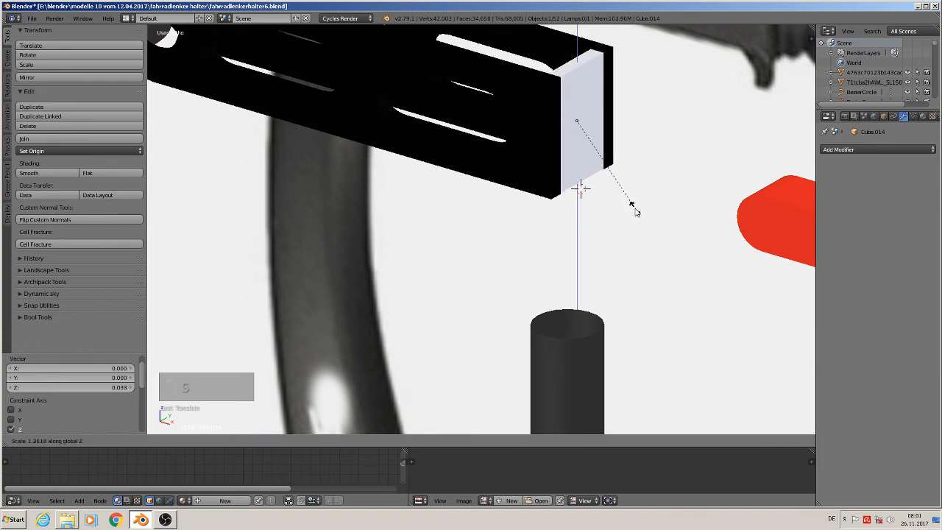
pyautogui.click(631, 210)
# Look up the front plate's material, assign the same carbon black material to the end block, and deselect everything.
pyautogui.moveTo(631, 210); pyautogui.dragTo(587, 211, button='middle')
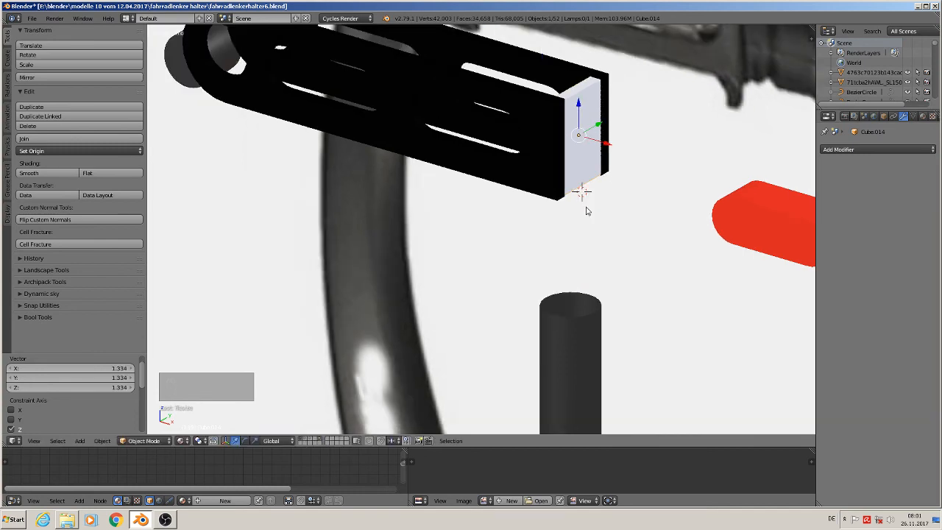
pyautogui.rightClick(541, 130)
pyautogui.click(923, 117)
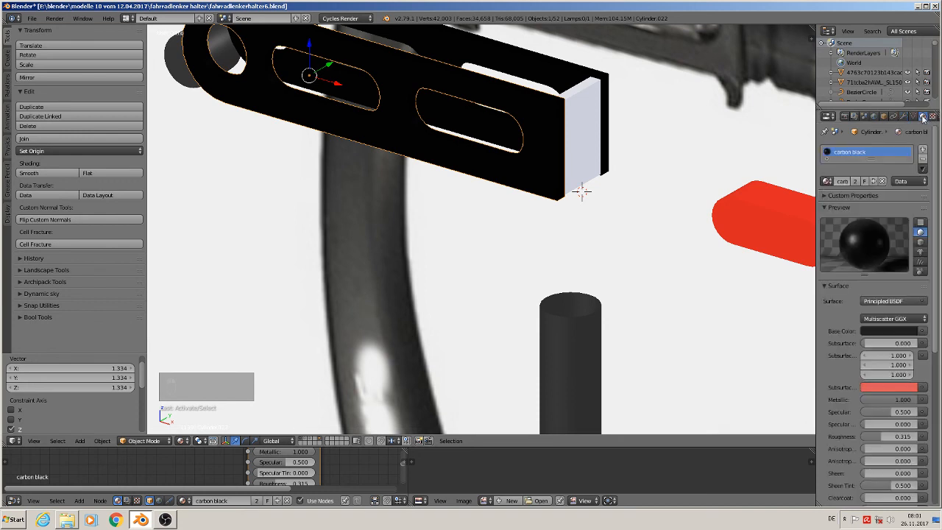
pyautogui.rightClick(596, 123)
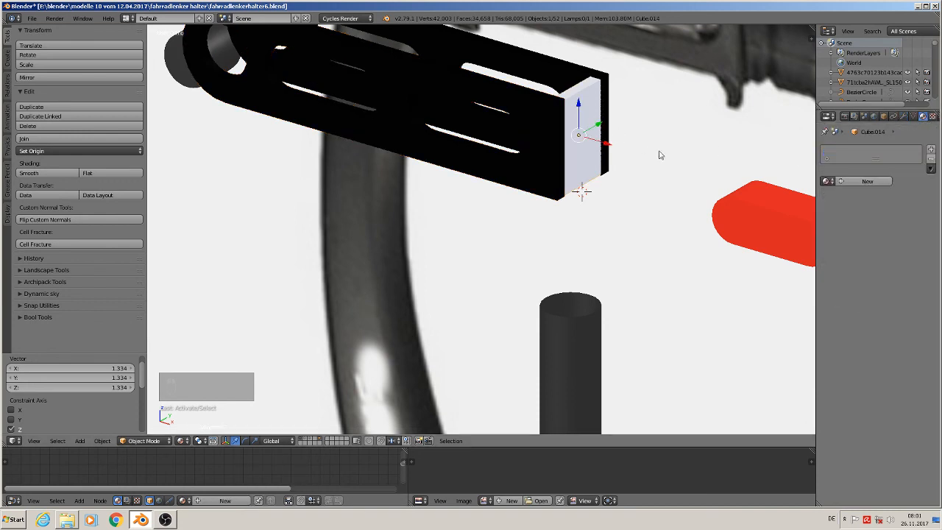
pyautogui.click(827, 181)
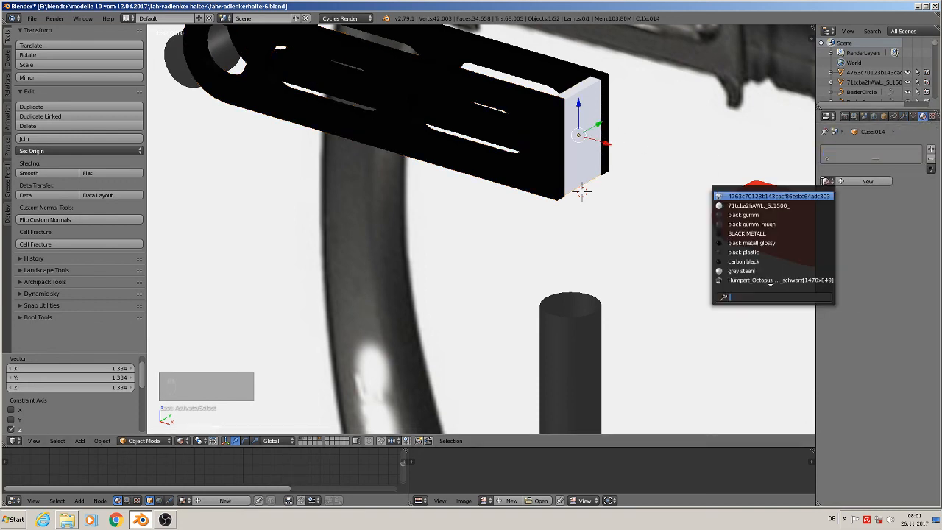
pyautogui.click(772, 261)
pyautogui.scroll(-3, 667, 249)
pyautogui.press('a')
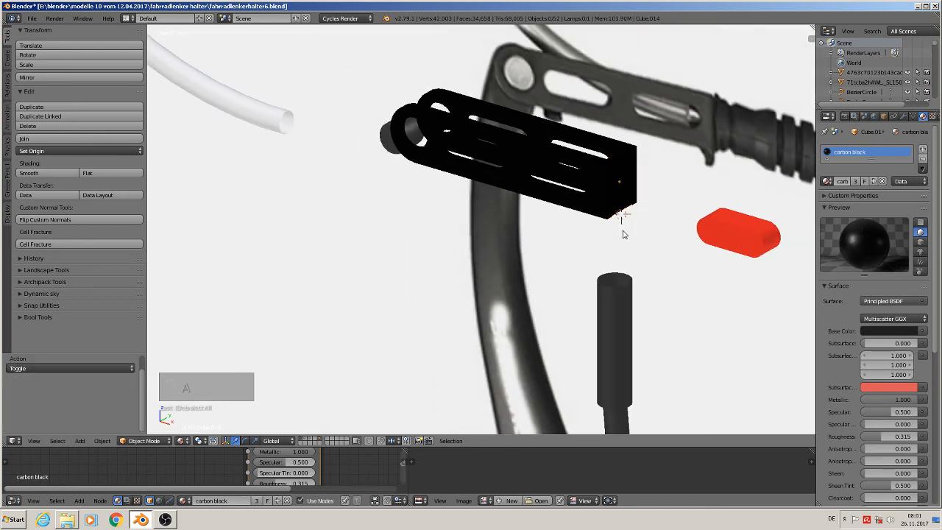
# Join both plates and the end block into a single object and deselect it.
pyautogui.scroll(-2, 602, 230)
pyautogui.moveTo(586, 243); pyautogui.dragTo(624, 269, button='middle')
pyautogui.scroll(3, 624, 253)
pyautogui.scroll(-1, 607, 250)
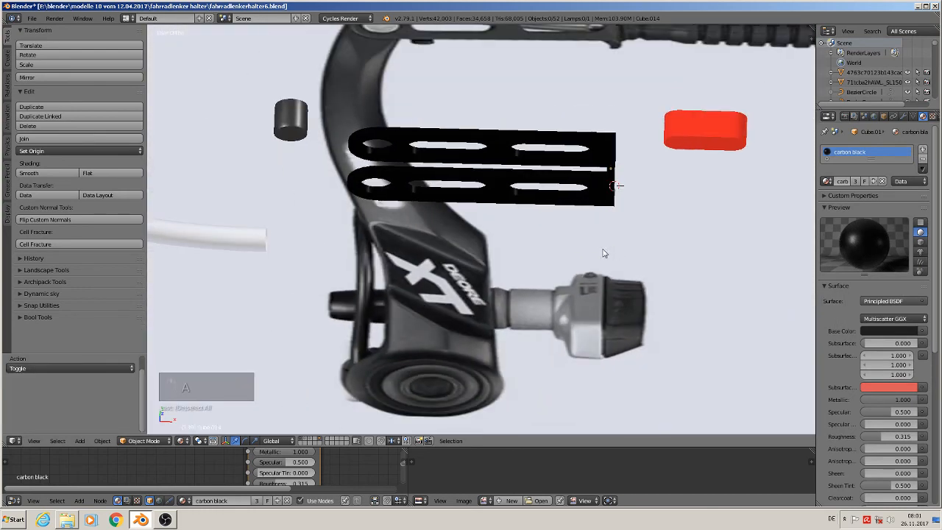
pyautogui.scroll(4, 599, 254)
pyautogui.rightClick(614, 181)
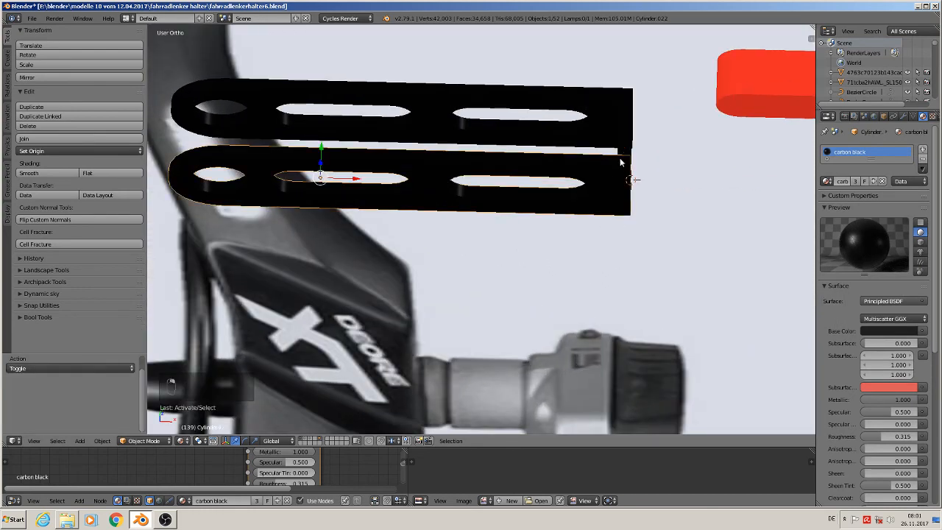
pyautogui.keyDown('shift'); pyautogui.rightClick(604, 107); pyautogui.keyUp('shift')
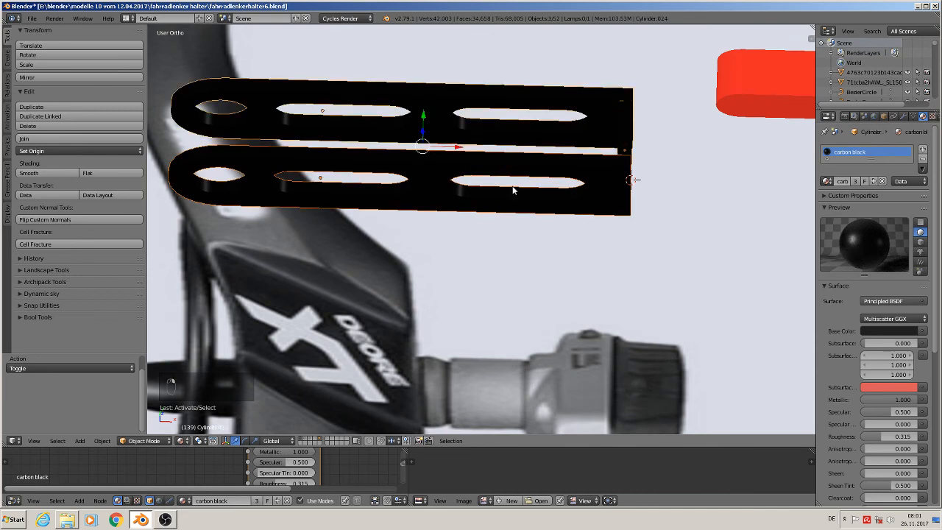
pyautogui.click(66, 140)
pyautogui.scroll(-3, 416, 258)
pyautogui.press('a')
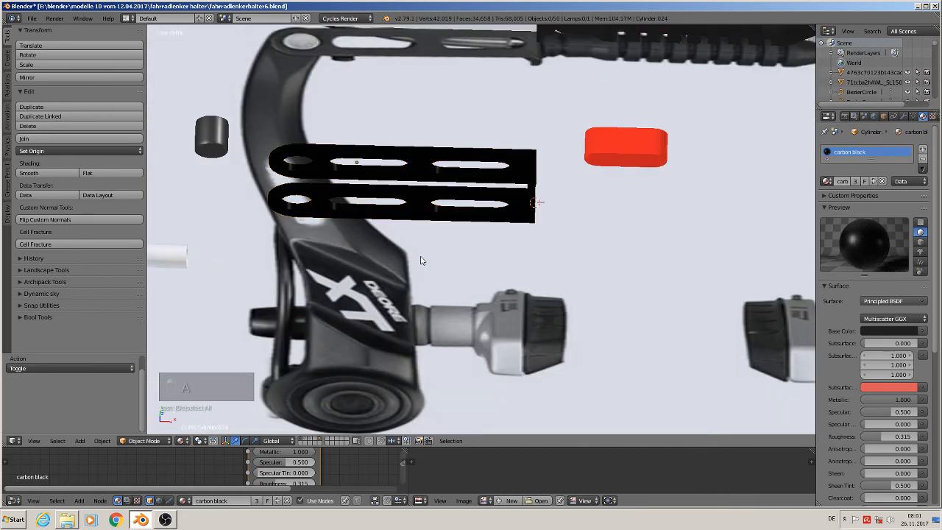
# Move the dark pin about 0.059 along X and 0.042 along Z, centring it on the round hole at the bracket's rounded end.
pyautogui.scroll(2, 419, 243)
pyautogui.scroll(-4, 418, 215)
pyautogui.press('KP_1')
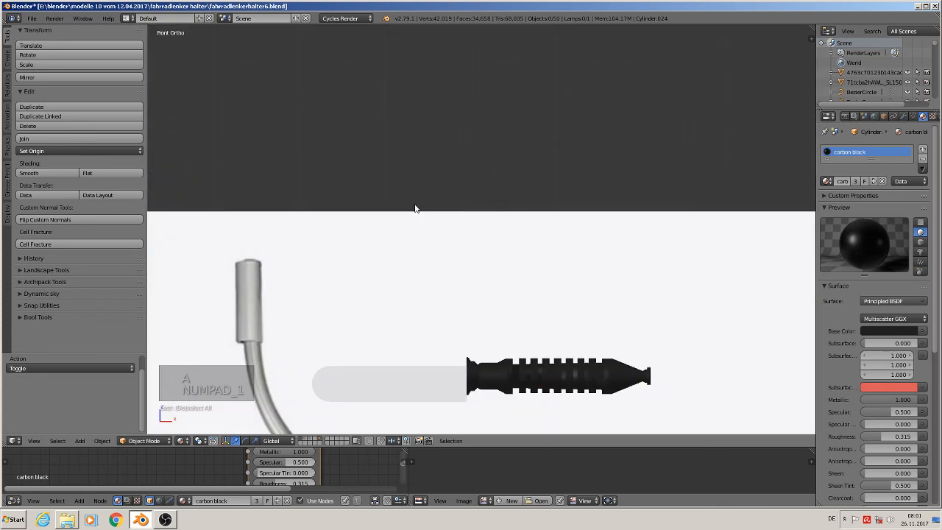
pyautogui.scroll(-3, 416, 287)
pyautogui.scroll(4, 427, 288)
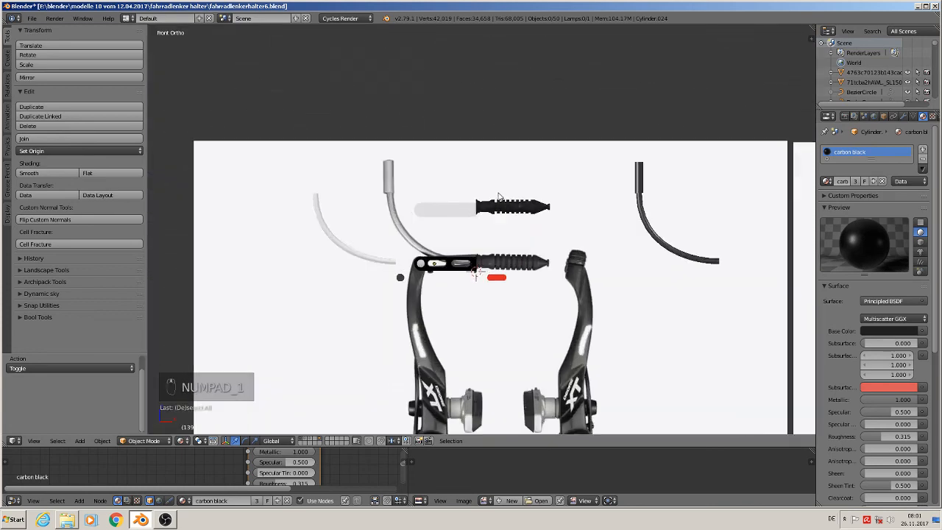
pyautogui.scroll(3, 340, 329)
pyautogui.rightClick(343, 327)
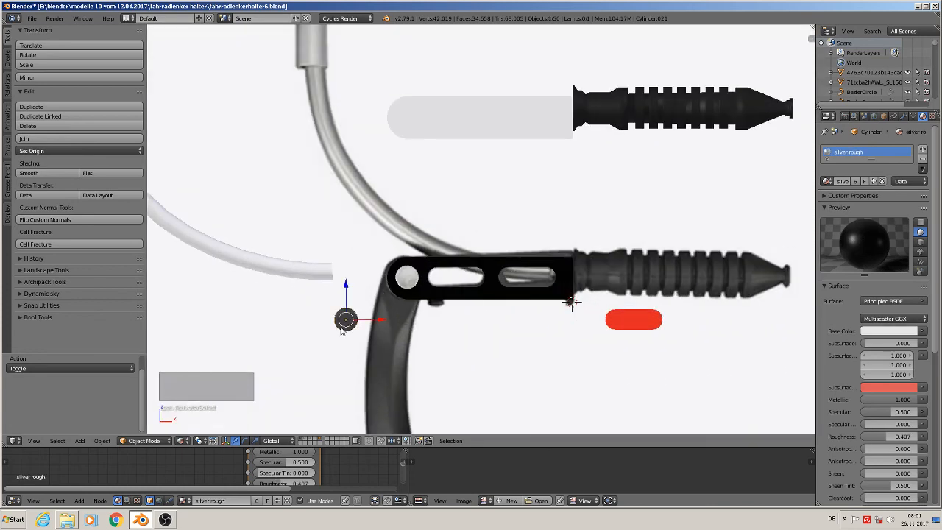
pyautogui.press('g')
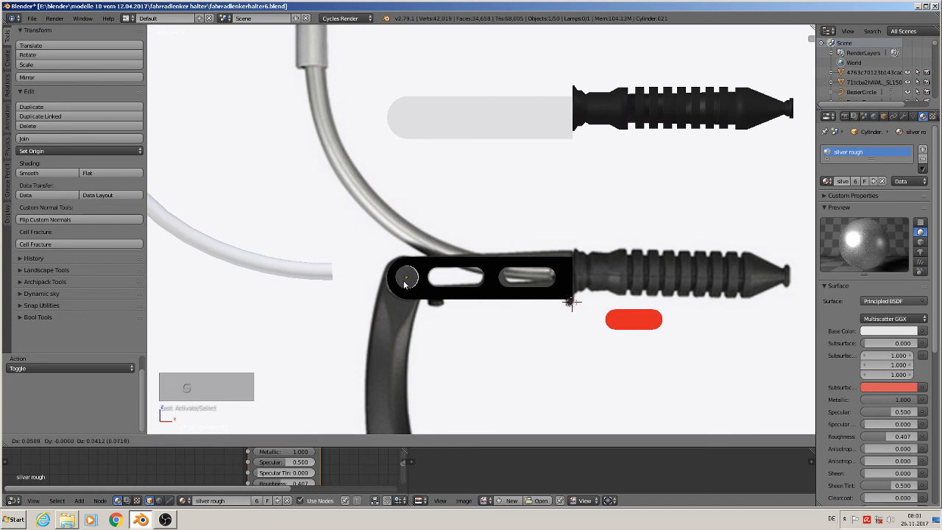
pyautogui.click(404, 286)
pyautogui.scroll(4, 412, 293)
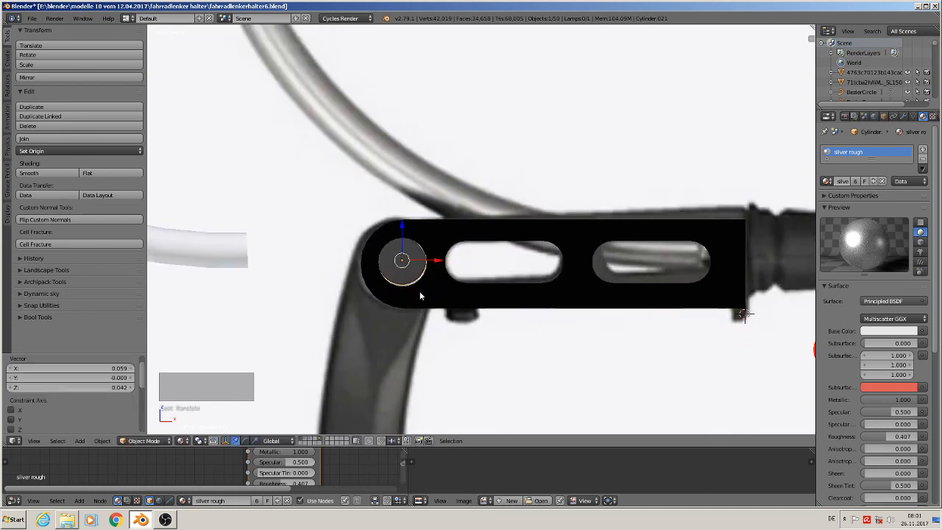
pyautogui.press('g')
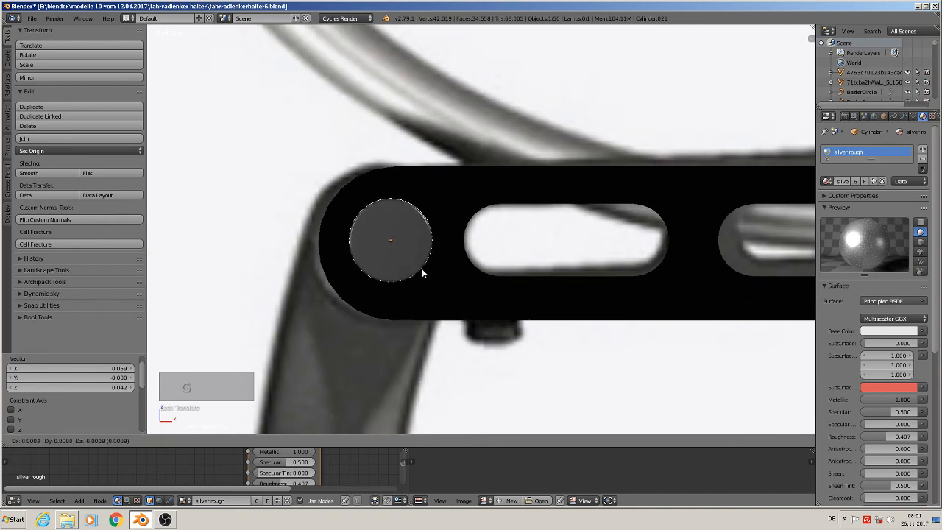
pyautogui.click(422, 270)
# Move the pin -0.052 along Y so it sits between the bracket's two plates.
pyautogui.moveTo(423, 269); pyautogui.dragTo(486, 297, button='middle')
pyautogui.scroll(-4, 486, 298)
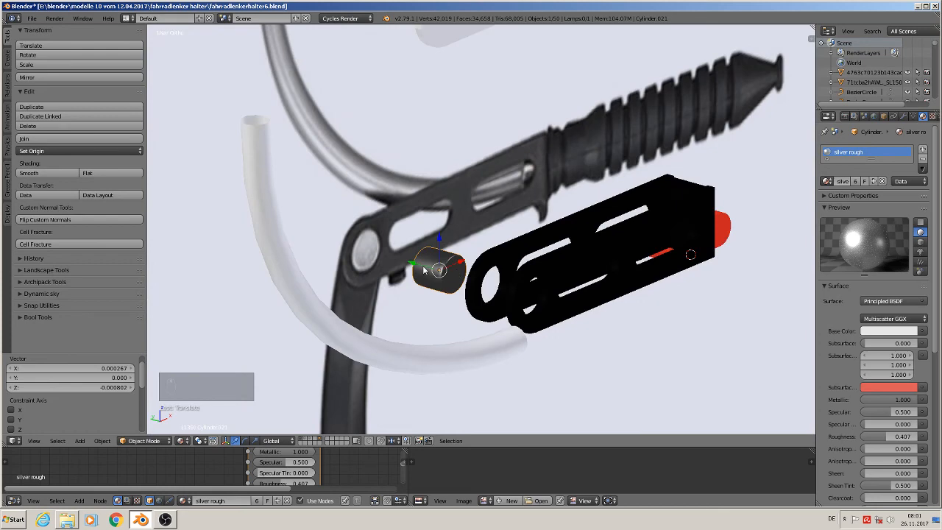
pyautogui.press('g')
pyautogui.press('y')
pyautogui.click(531, 304)
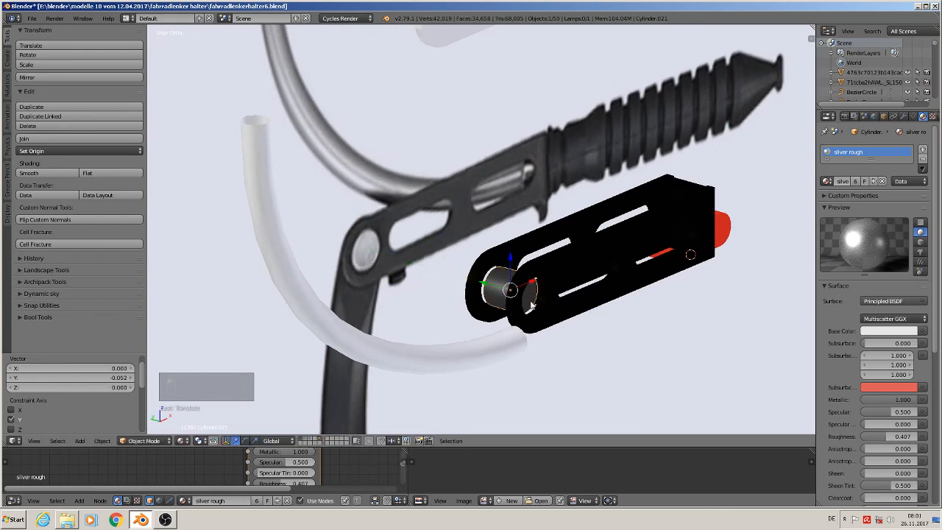
# Scale the pin by about 1.7 along Y so it reaches through both plates, and deselect it.
pyautogui.press('KP_7')
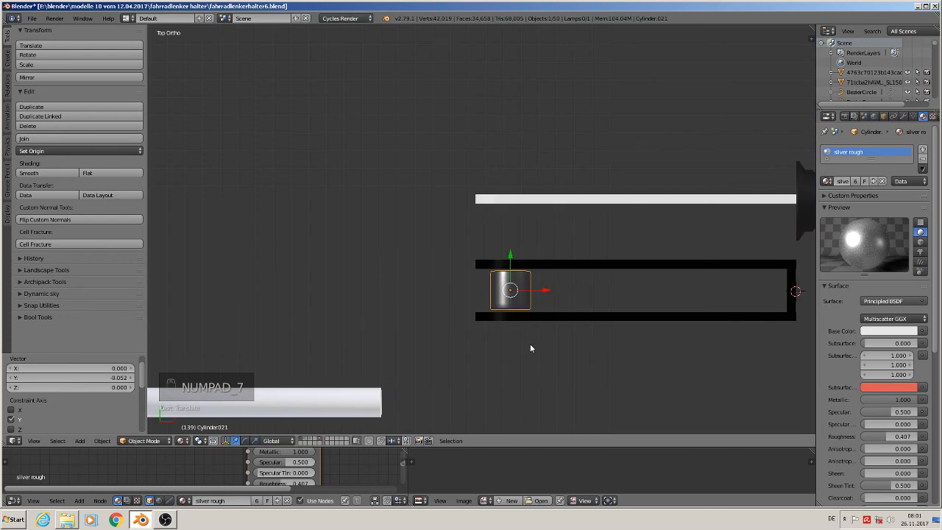
pyautogui.press('s')
pyautogui.press('y')
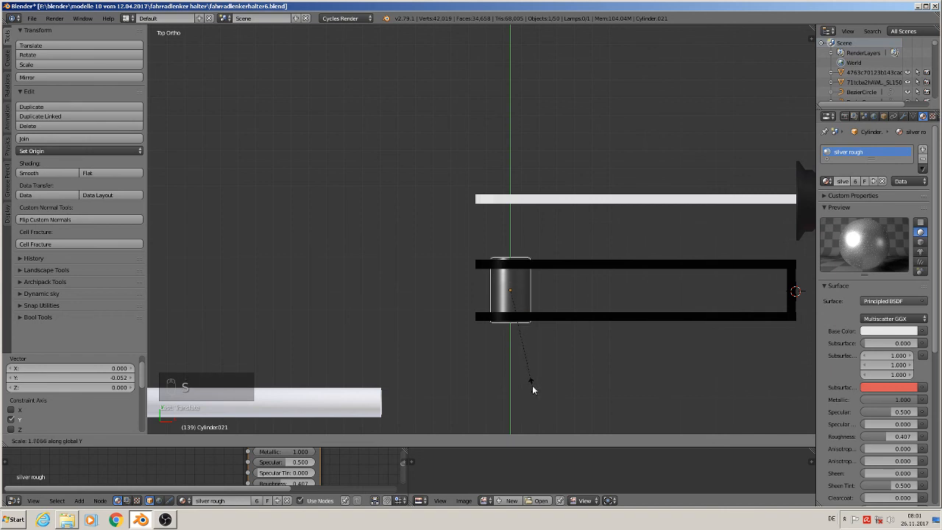
pyautogui.click(531, 379)
pyautogui.moveTo(532, 379); pyautogui.dragTo(536, 273, button='middle')
pyautogui.press('a')
pyautogui.scroll(-3, 571, 336)
pyautogui.scroll(-5, 575, 342)
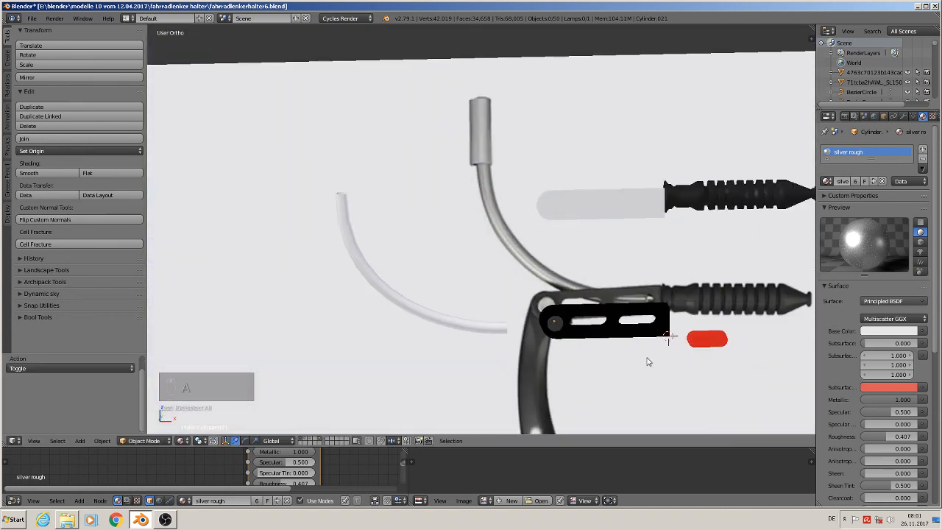
# Lower the ribbed rubber boot 0.165 along Z to line up with the bracket's square end.
pyautogui.press('KP_1')
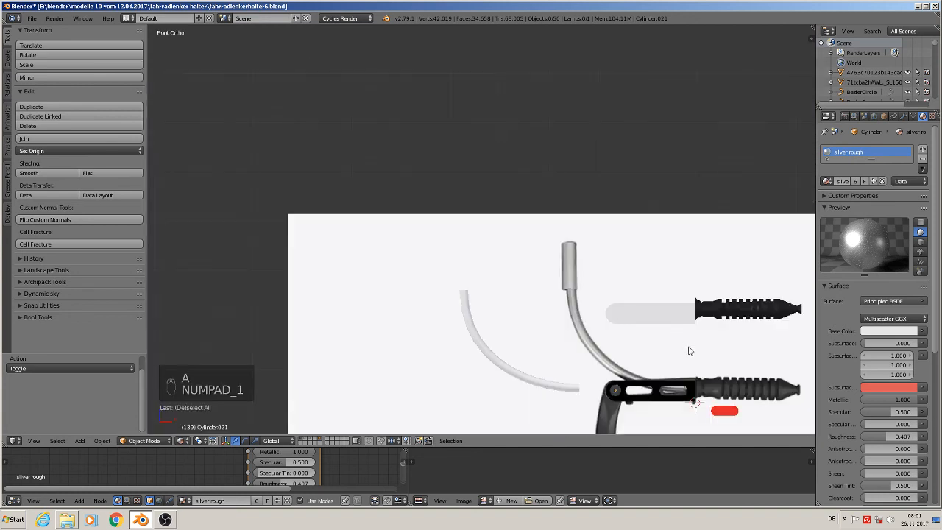
pyautogui.scroll(3, 527, 223)
pyautogui.rightClick(616, 158)
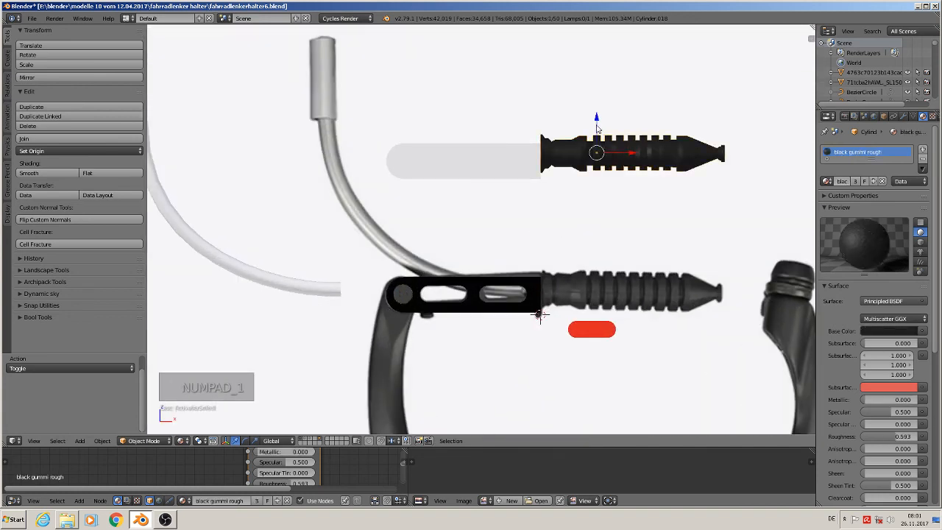
pyautogui.moveTo(597, 128); pyautogui.dragTo(612, 271)
pyautogui.scroll(2, 629, 296)
pyautogui.keyDown('shift'); pyautogui.moveTo(735, 385); pyautogui.dragTo(722, 323, button='middle'); pyautogui.keyUp('shift')
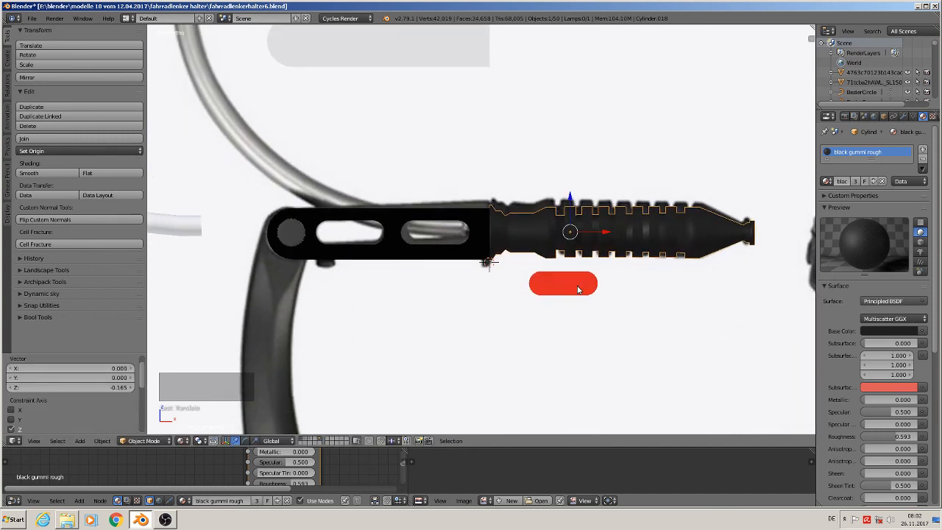
# Move the silver rough bent cable tube -0.728 along X onto the tube in the reference photo.
pyautogui.scroll(-3, 577, 289)
pyautogui.scroll(-1, 522, 310)
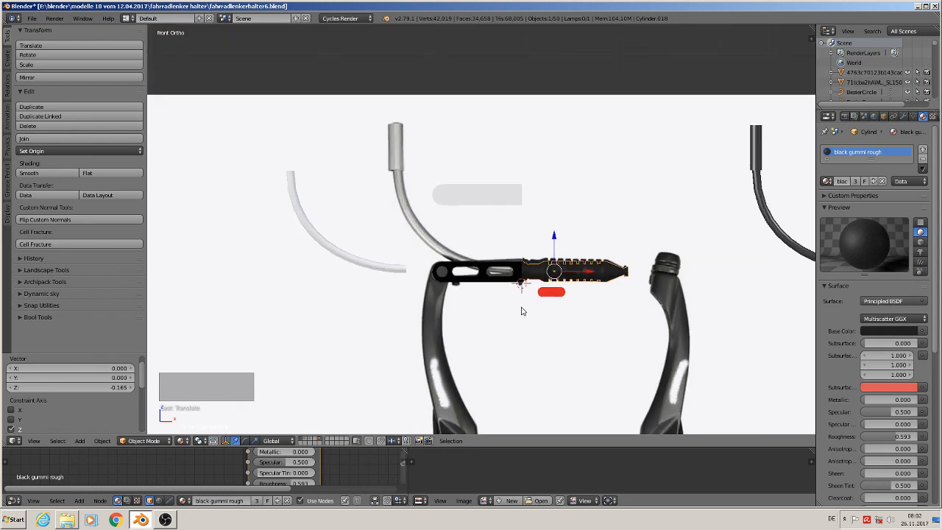
pyautogui.rightClick(360, 262)
pyautogui.rightClick(760, 190)
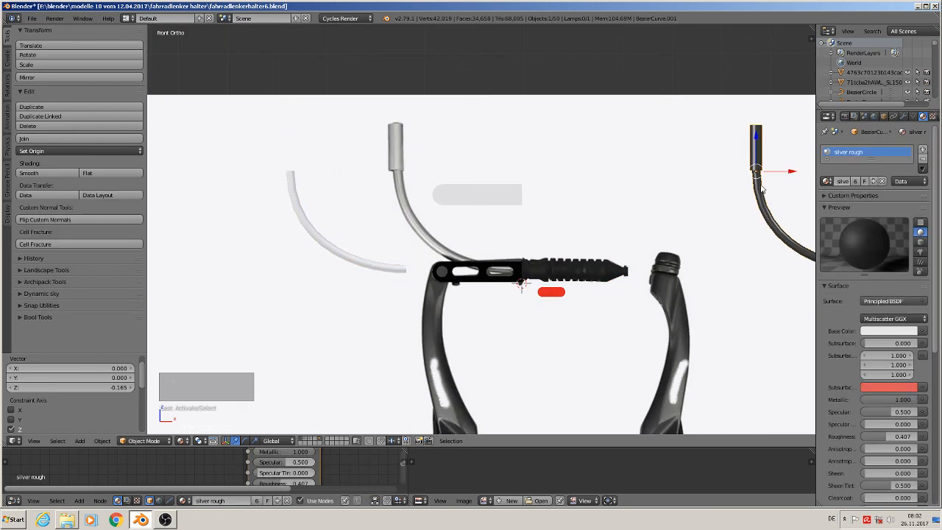
pyautogui.press('g')
pyautogui.press('x')
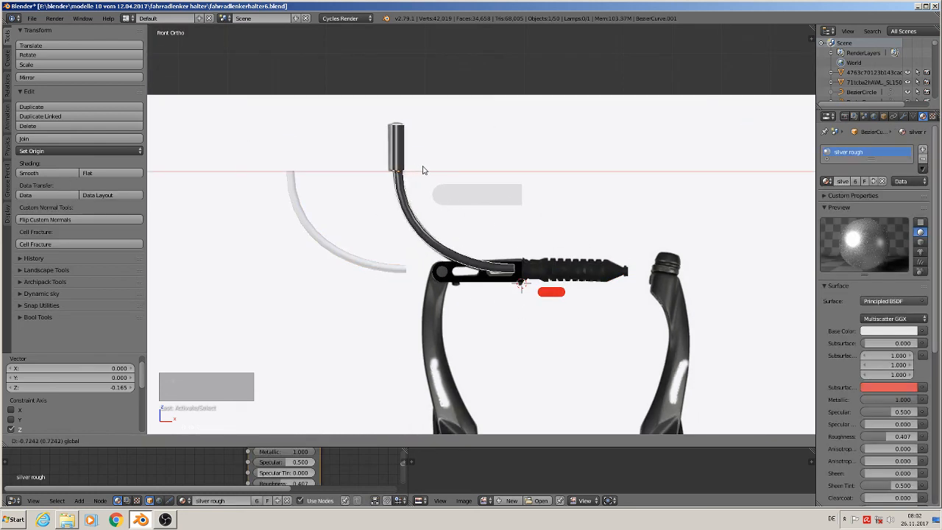
pyautogui.click(419, 172)
# Move the white curve, the white rounded plate and the red slot-shaped body together to the second layer.
pyautogui.rightClick(332, 261)
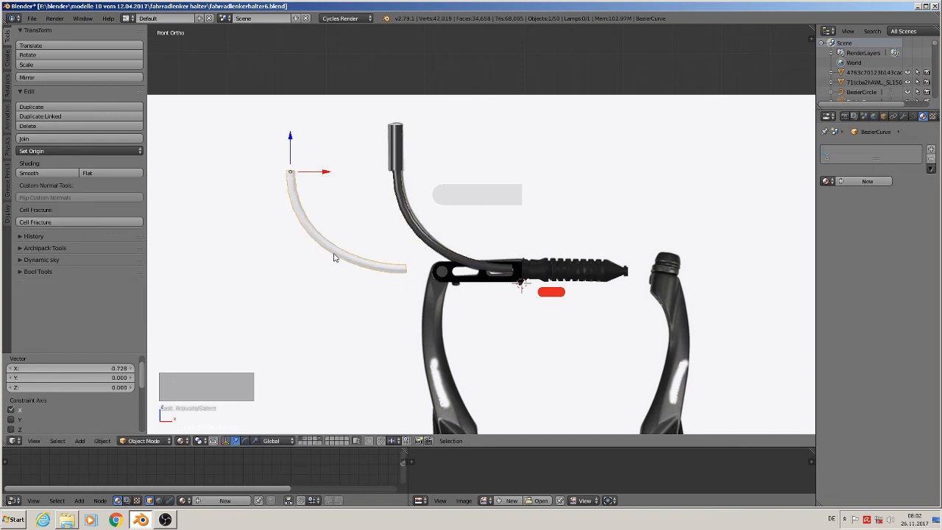
pyautogui.keyDown('shift'); pyautogui.rightClick(506, 202); pyautogui.keyUp('shift')
pyautogui.keyDown('shift'); pyautogui.rightClick(537, 294); pyautogui.keyUp('shift')
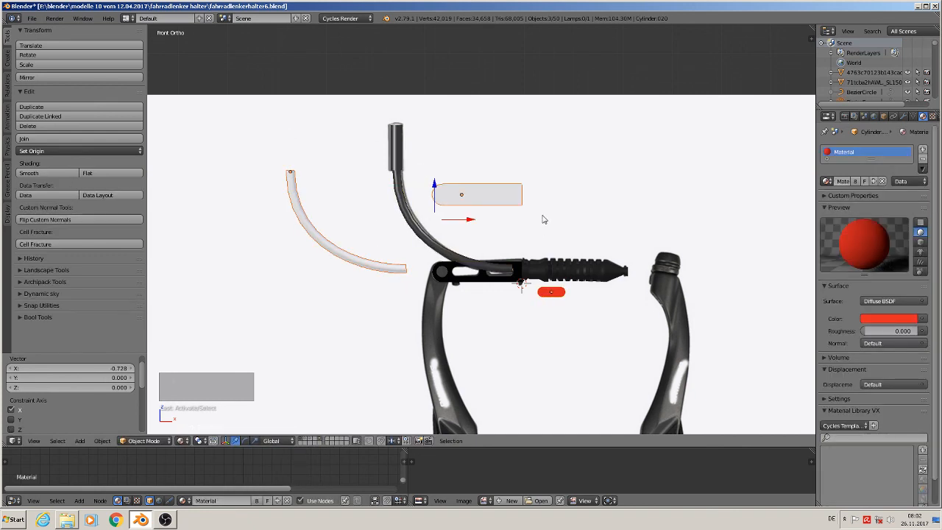
pyautogui.press('m')
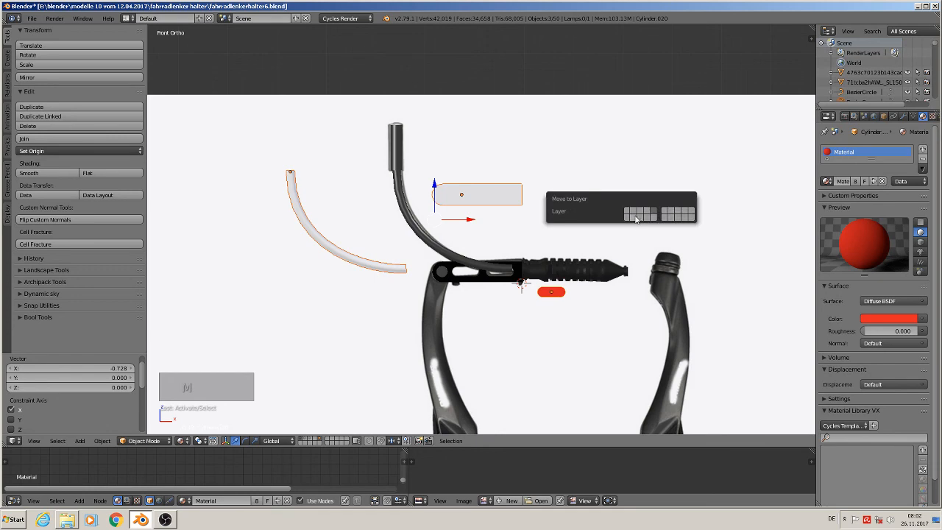
pyautogui.click(633, 213)
# Move the bent cable tube about 0.672 along Y and fine-tune it to run centrally between the bracket plates.
pyautogui.moveTo(524, 296); pyautogui.dragTo(567, 353, button='middle')
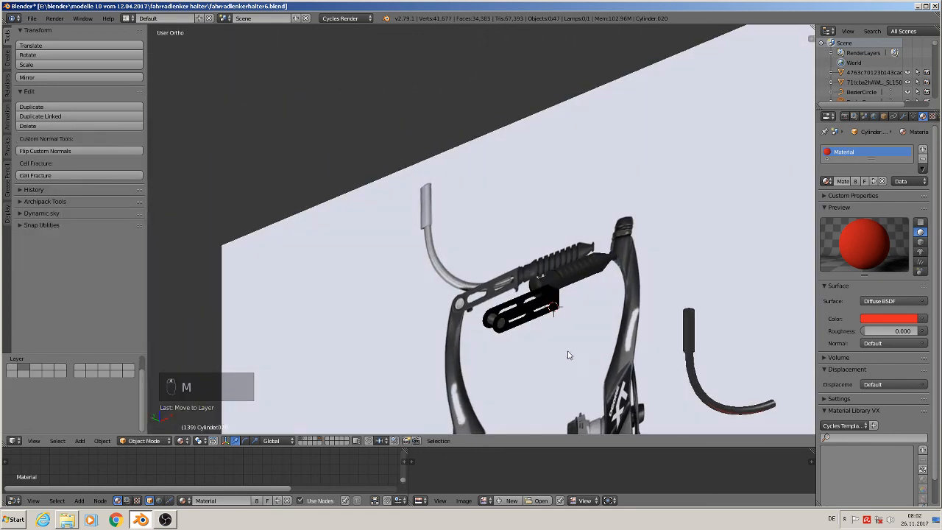
pyautogui.rightClick(699, 340)
pyautogui.rightClick(691, 339)
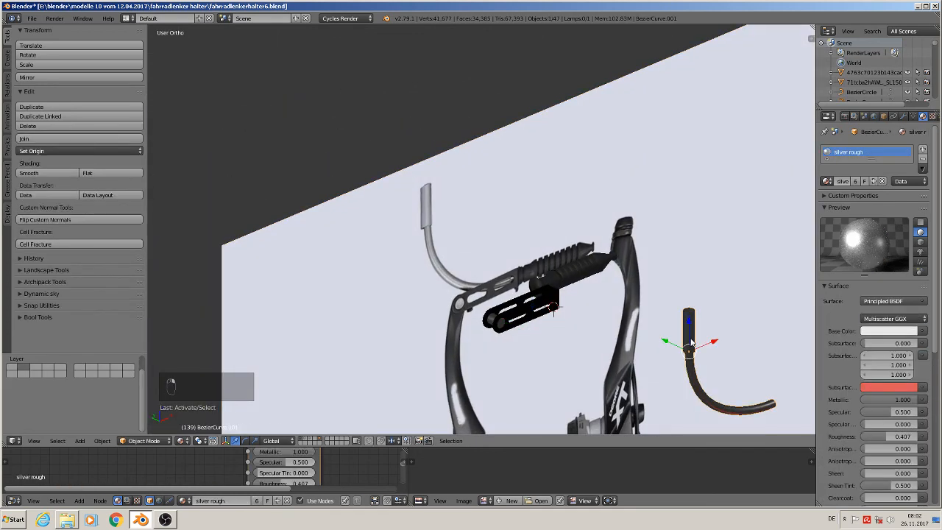
pyautogui.press('KP_7')
pyautogui.scroll(-3, 541, 187)
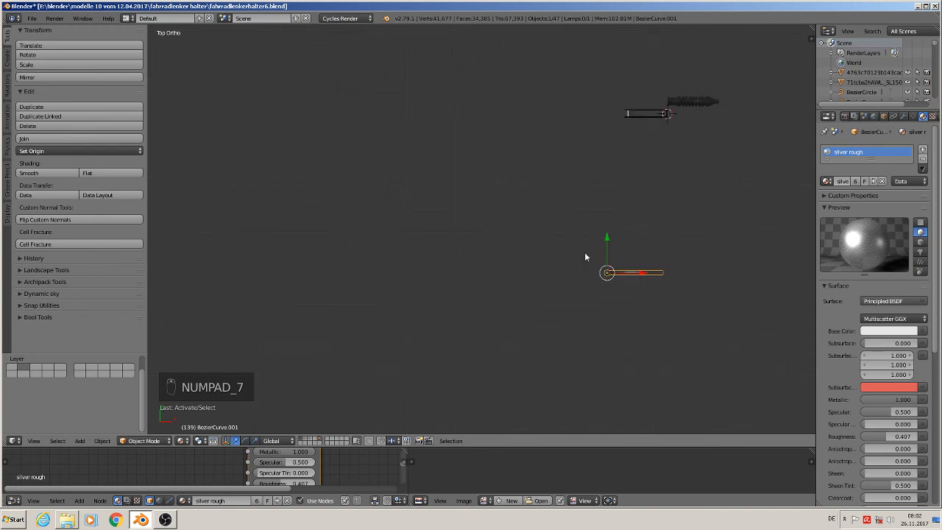
pyautogui.moveTo(607, 264); pyautogui.dragTo(632, 98)
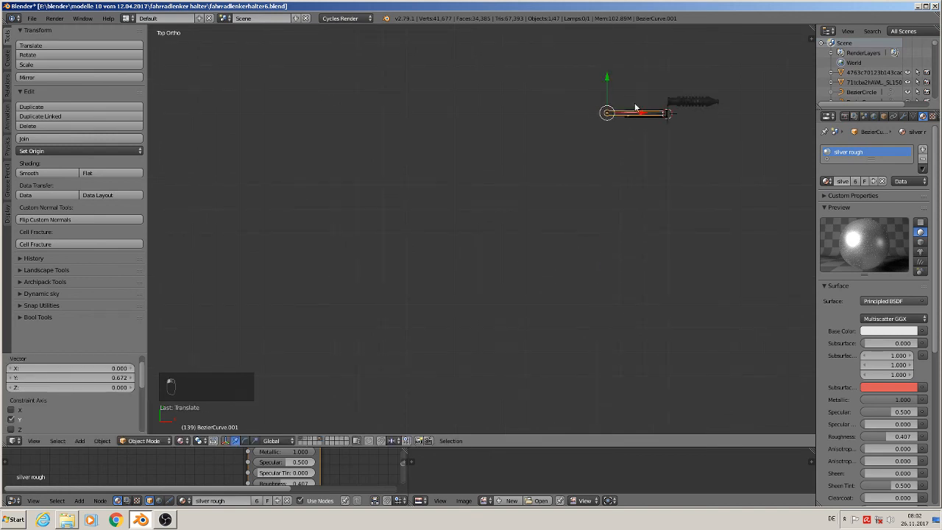
pyautogui.scroll(3, 630, 109)
pyautogui.press('KP_Decimal')
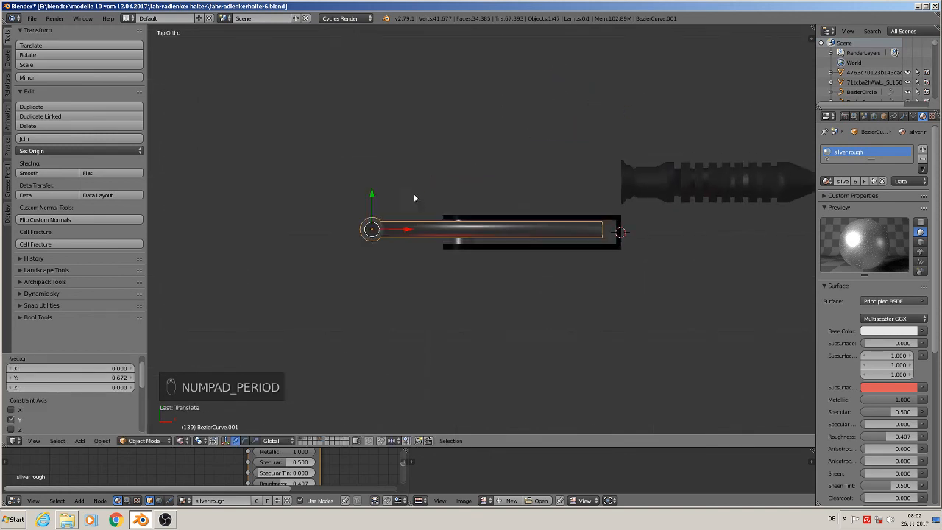
pyautogui.moveTo(372, 200); pyautogui.dragTo(373, 201)
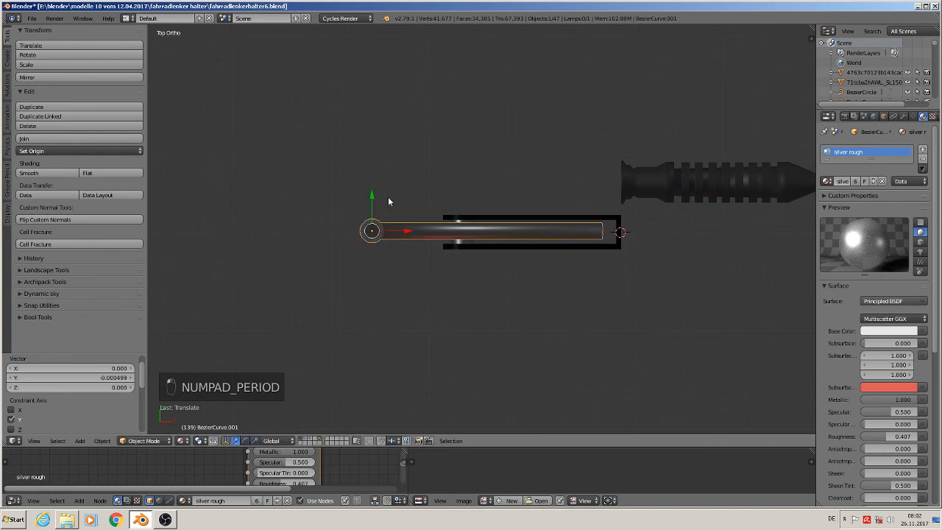
# Move the rubber boot -0.049 along Y into line with the bracket and deselect it.
pyautogui.rightClick(690, 174)
pyautogui.moveTo(692, 144); pyautogui.dragTo(688, 197)
pyautogui.press('KP_1')
pyautogui.scroll(-2, 610, 224)
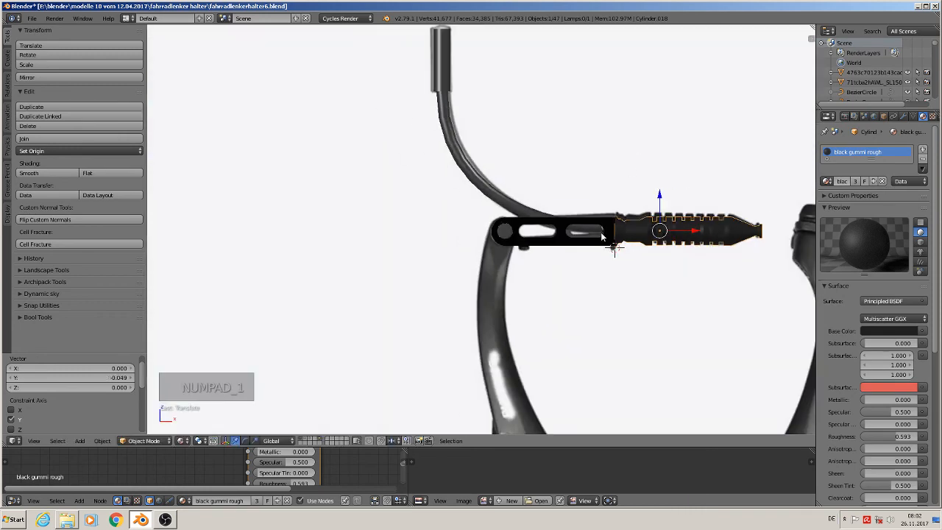
pyautogui.press('a')
pyautogui.moveTo(605, 265)
pyautogui.mouseDown(button='middle')
pyautogui.moveTo(645, 278)
pyautogui.moveTo(638, 294)
pyautogui.moveTo(616, 278)
pyautogui.moveTo(652, 280)
pyautogui.moveTo(613, 267)
pyautogui.mouseUp(button='middle')
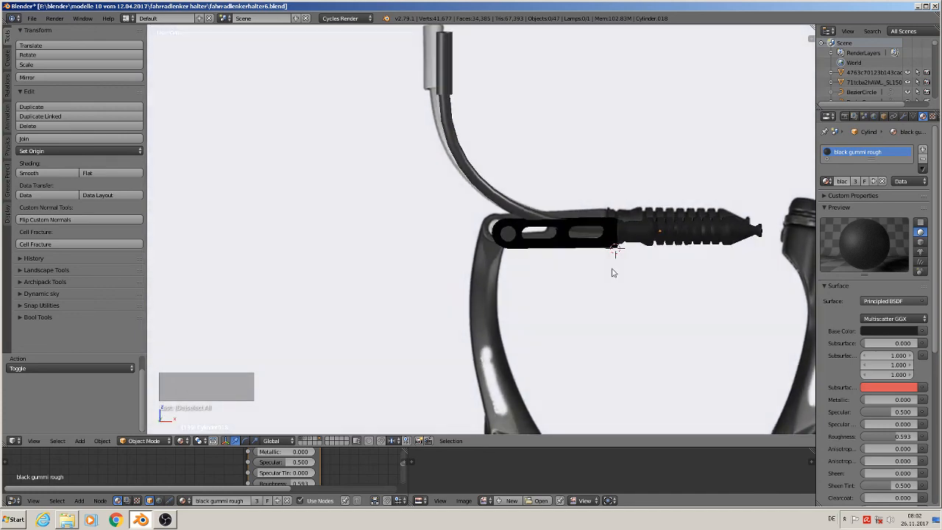
pyautogui.press('KP_1')
# Delete the brake shoe reference image beside the brake photo.
pyautogui.scroll(-2, 622, 286)
pyautogui.keyDown('shift'); pyautogui.moveTo(635, 301); pyautogui.dragTo(487, 114, button='middle'); pyautogui.keyUp('shift')
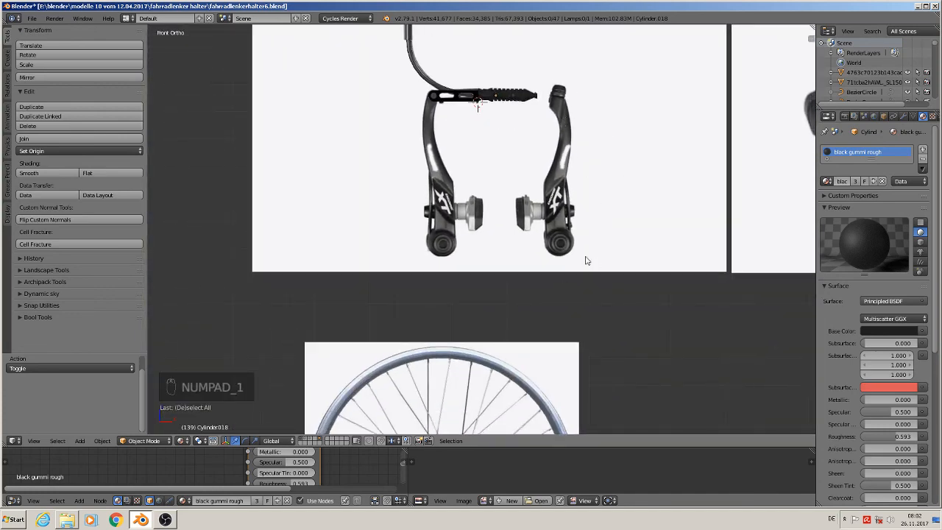
pyautogui.keyDown('shift'); pyautogui.moveTo(647, 256); pyautogui.dragTo(446, 231, button='middle'); pyautogui.keyUp('shift')
pyautogui.scroll(-1, 620, 221)
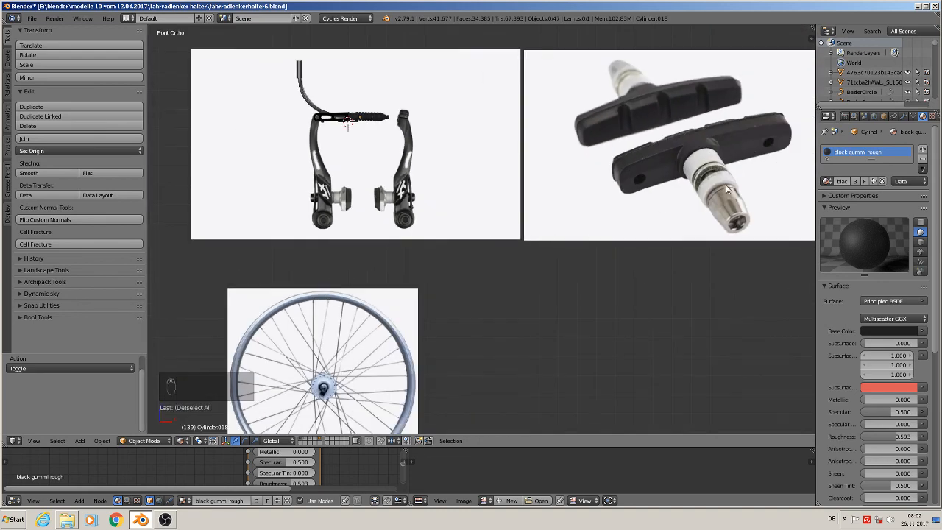
pyautogui.scroll(-5, 505, 229)
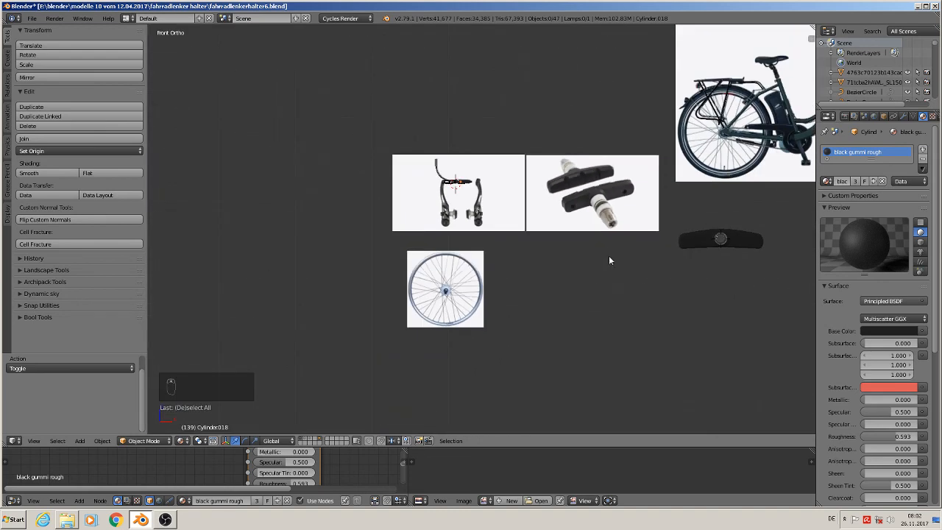
pyautogui.keyDown('shift'); pyautogui.moveTo(608, 256); pyautogui.dragTo(494, 277, button='middle'); pyautogui.keyUp('shift')
pyautogui.rightClick(528, 212)
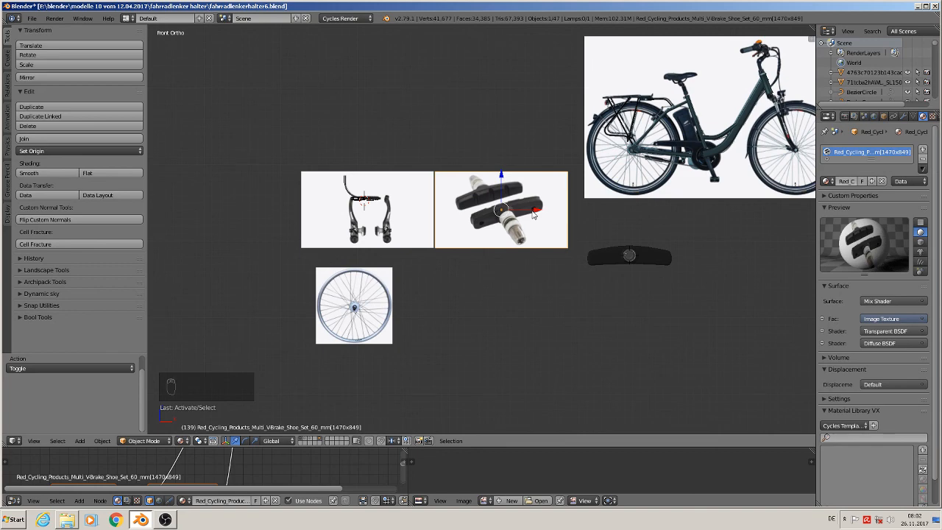
pyautogui.press('x')
pyautogui.click(532, 215)
# Delete the reference image of the handlebar stem above the modelled stem.
pyautogui.scroll(-3, 560, 291)
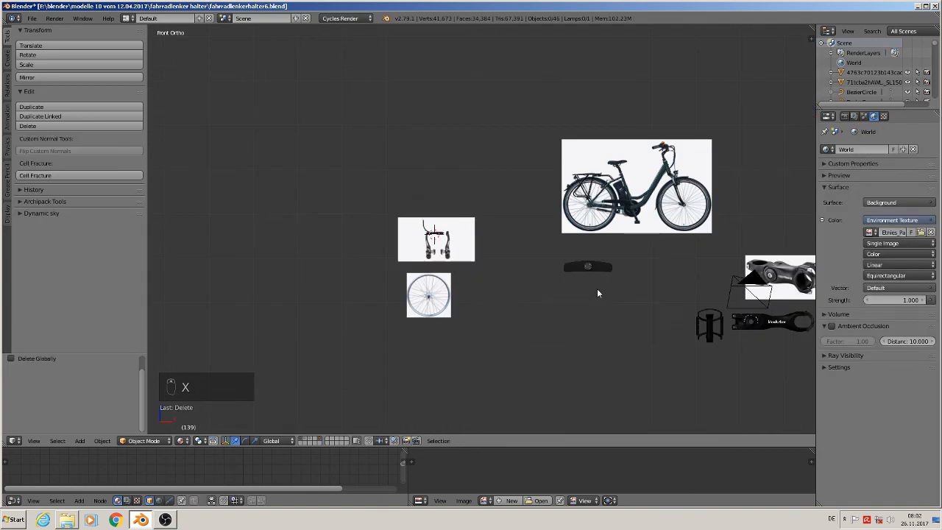
pyautogui.keyDown('shift'); pyautogui.moveTo(599, 290); pyautogui.dragTo(459, 256, button='middle'); pyautogui.keyUp('shift')
pyautogui.scroll(2, 588, 235)
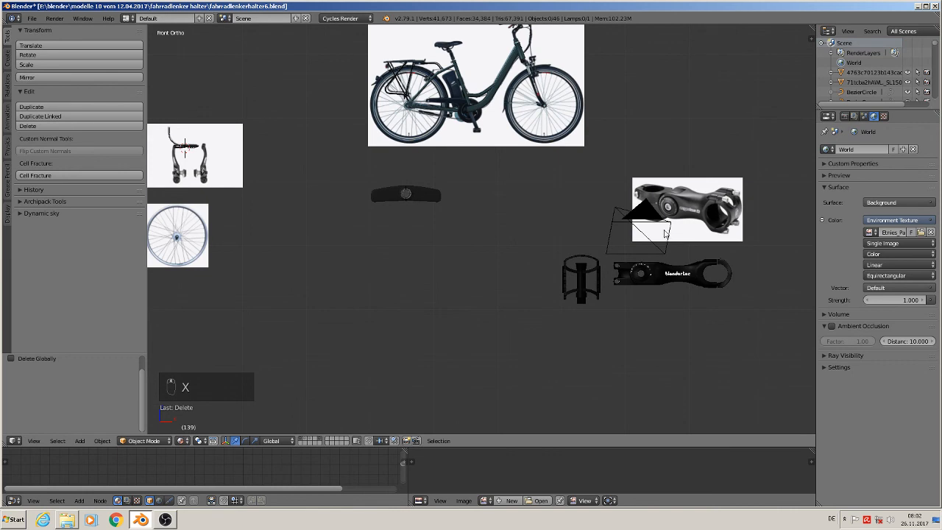
pyautogui.rightClick(710, 219)
pyautogui.press('x')
pyautogui.click(709, 221)
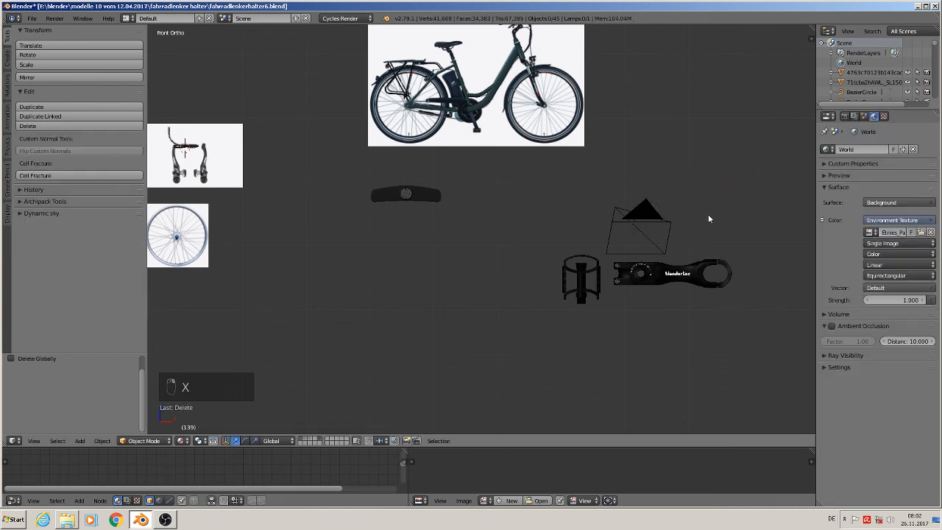
pyautogui.keyDown('shift'); pyautogui.moveTo(297, 308); pyautogui.dragTo(497, 327, button='middle'); pyautogui.keyUp('shift')
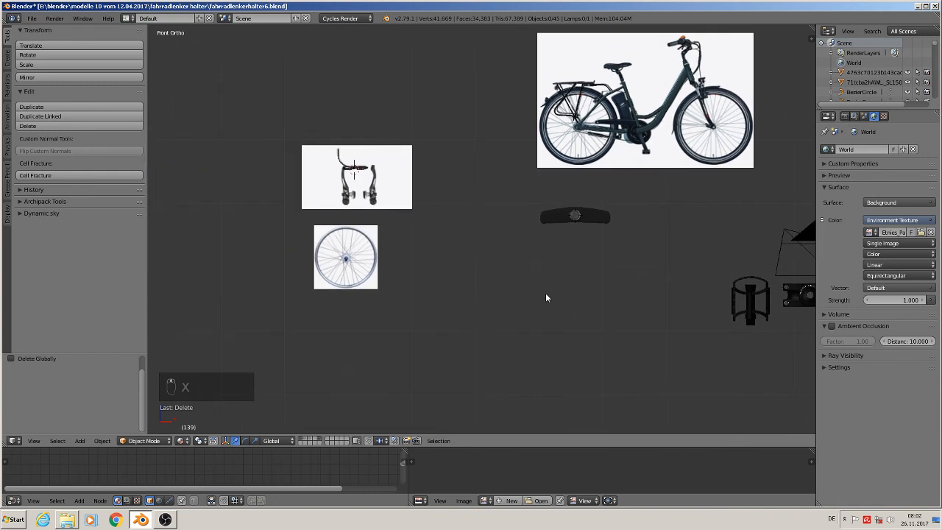
pyautogui.scroll(-3, 434, 309)
pyautogui.keyDown('shift'); pyautogui.moveTo(400, 317); pyautogui.dragTo(479, 406, button='middle'); pyautogui.keyUp('shift')
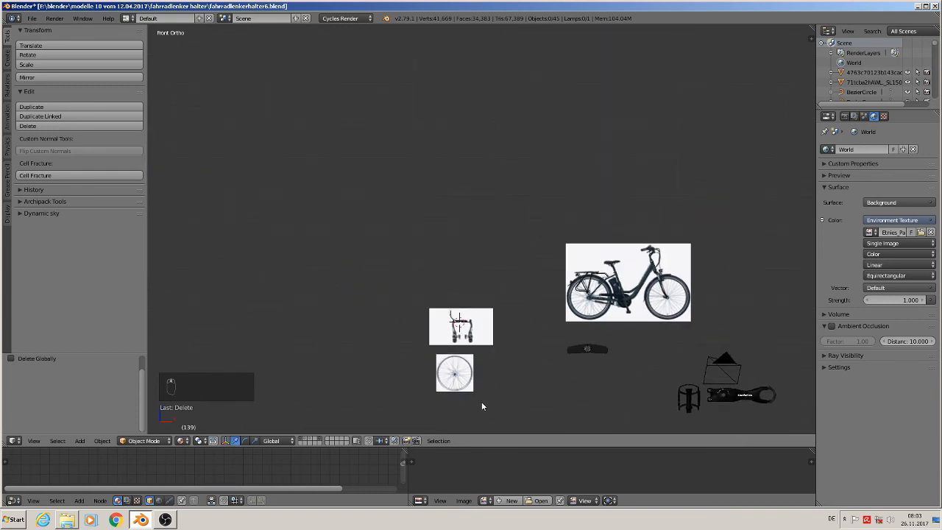
pyautogui.scroll(4, 471, 396)
pyautogui.scroll(2, 470, 394)
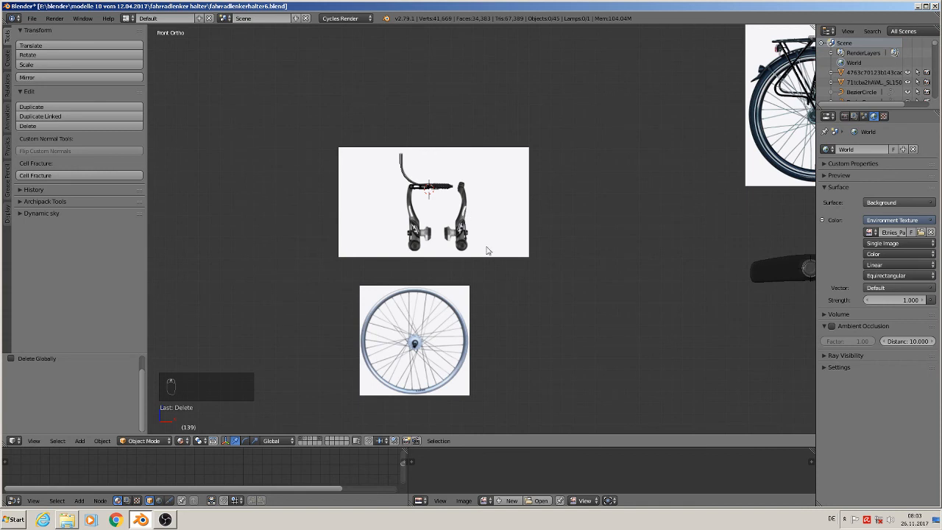
pyautogui.keyDown('shift'); pyautogui.moveTo(522, 336); pyautogui.dragTo(472, 369, button='middle'); pyautogui.keyUp('shift')
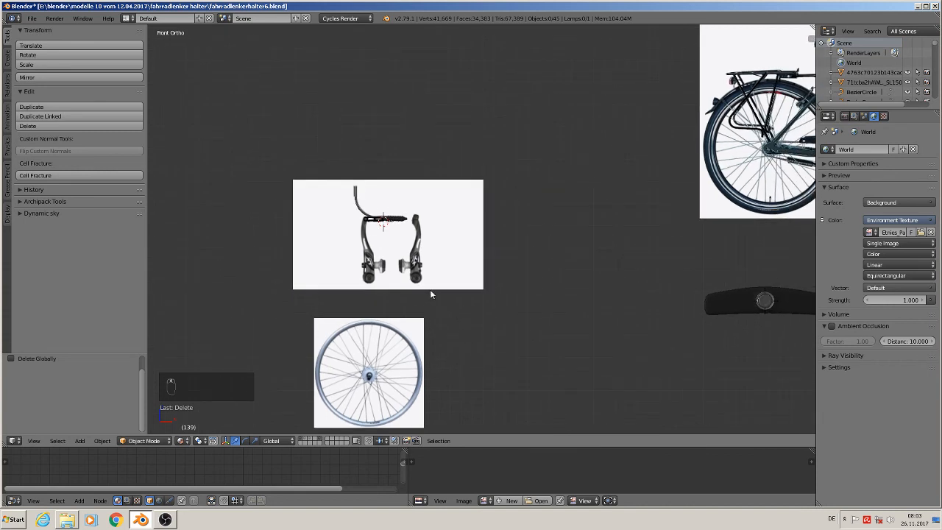
pyautogui.scroll(3, 431, 294)
# Save the scene with the cleared reference images to its existing file fahrradlenkerhalter6.blend.
pyautogui.click(32, 18)
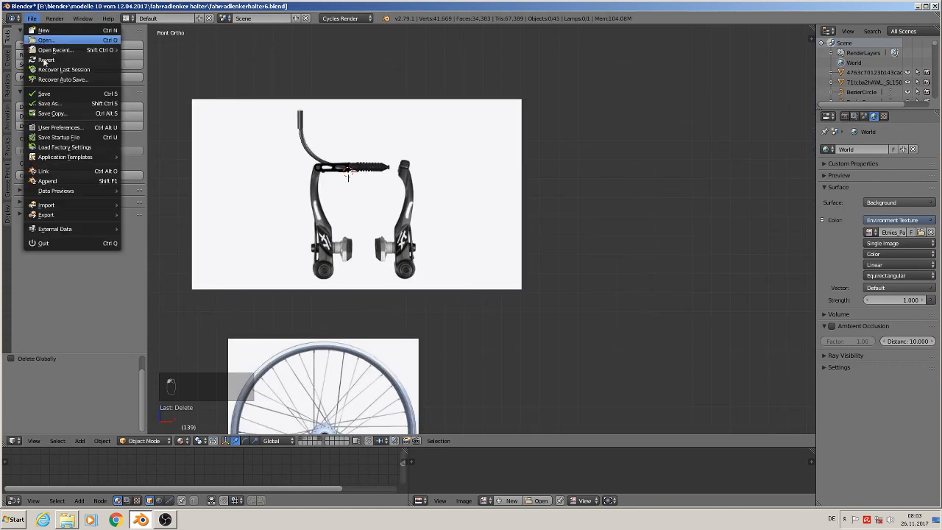
pyautogui.click(49, 94)
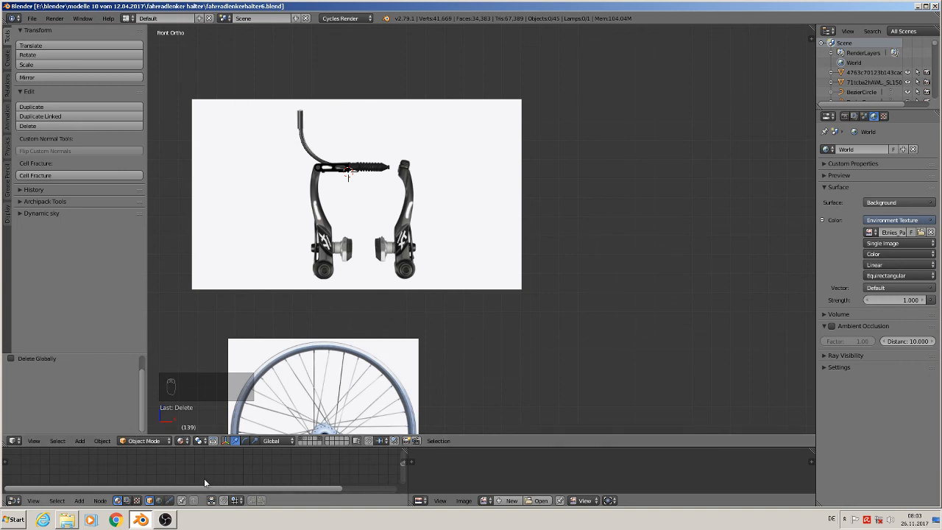
pyautogui.click(166, 521)
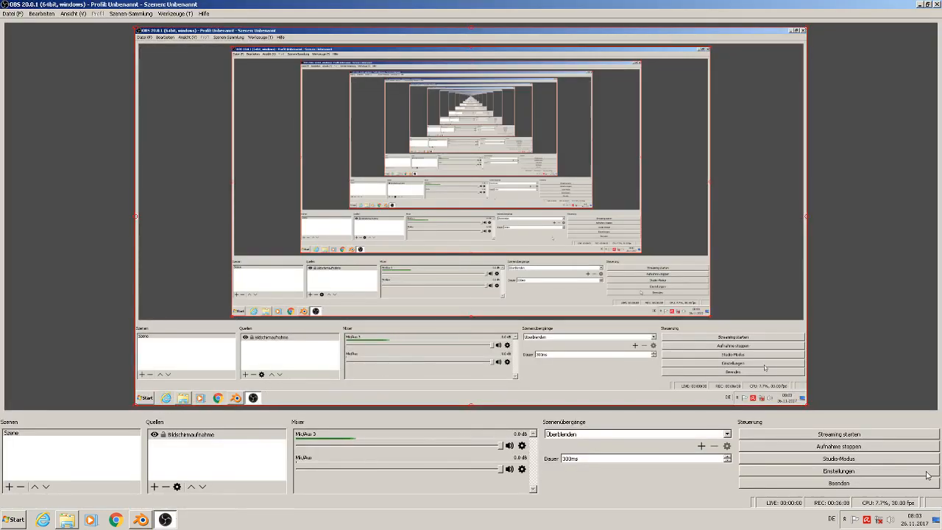